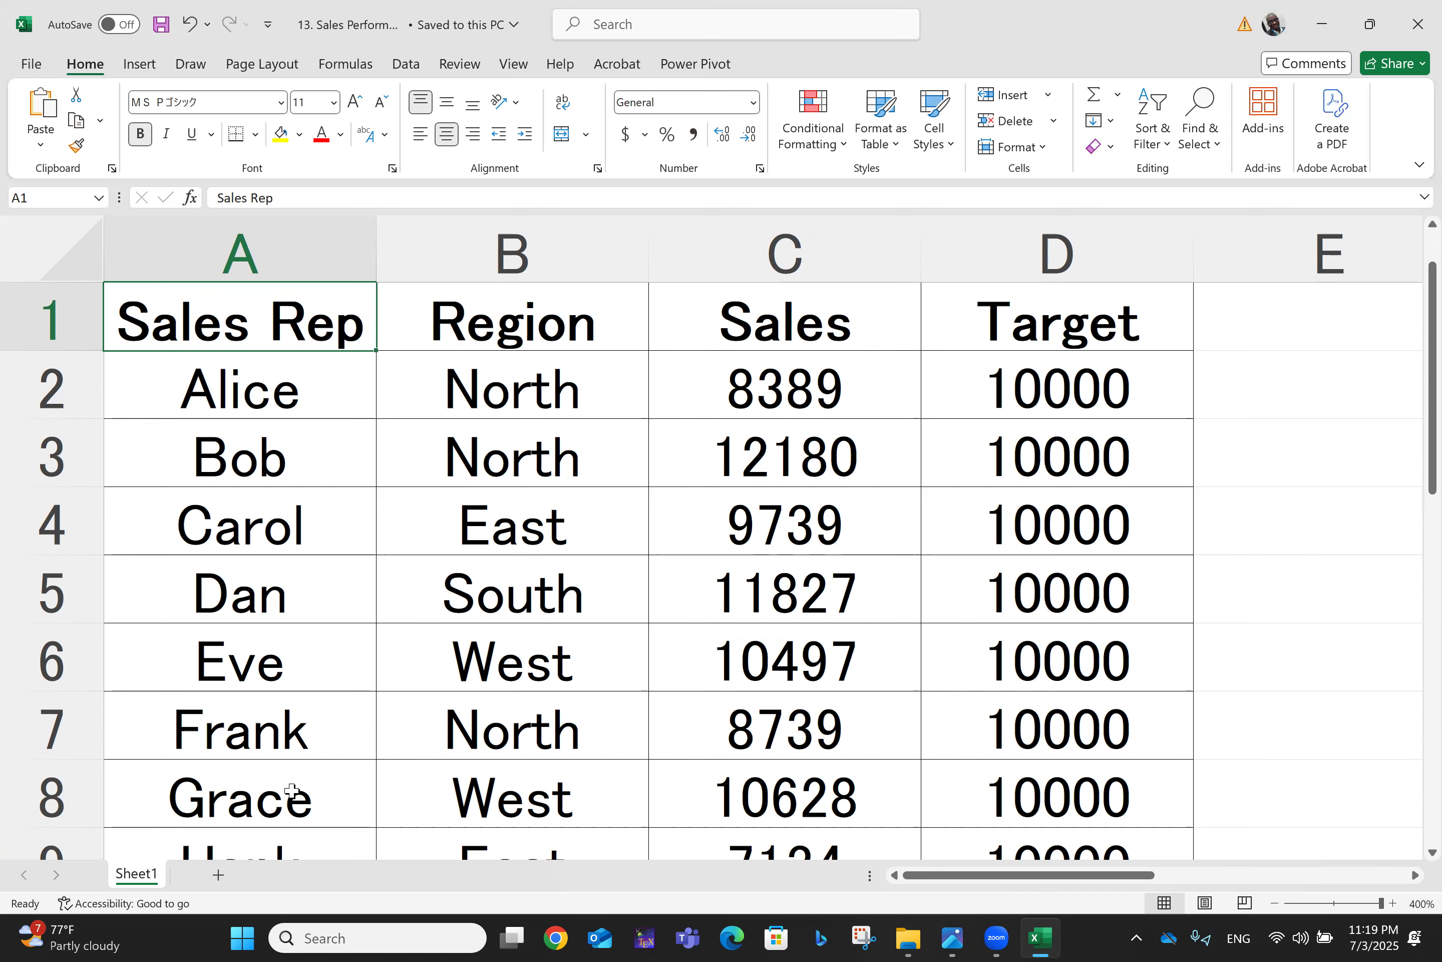
- Look over the sales table's Sales Rep, Region, Sales and Target columns from the header row through the lower records
{"action": "scroll", "coordinate": [292, 790], "scroll_direction": "down", "scroll_amount": 1}
{"action": "scroll", "coordinate": [291, 790], "scroll_direction": "up", "scroll_amount": 1}
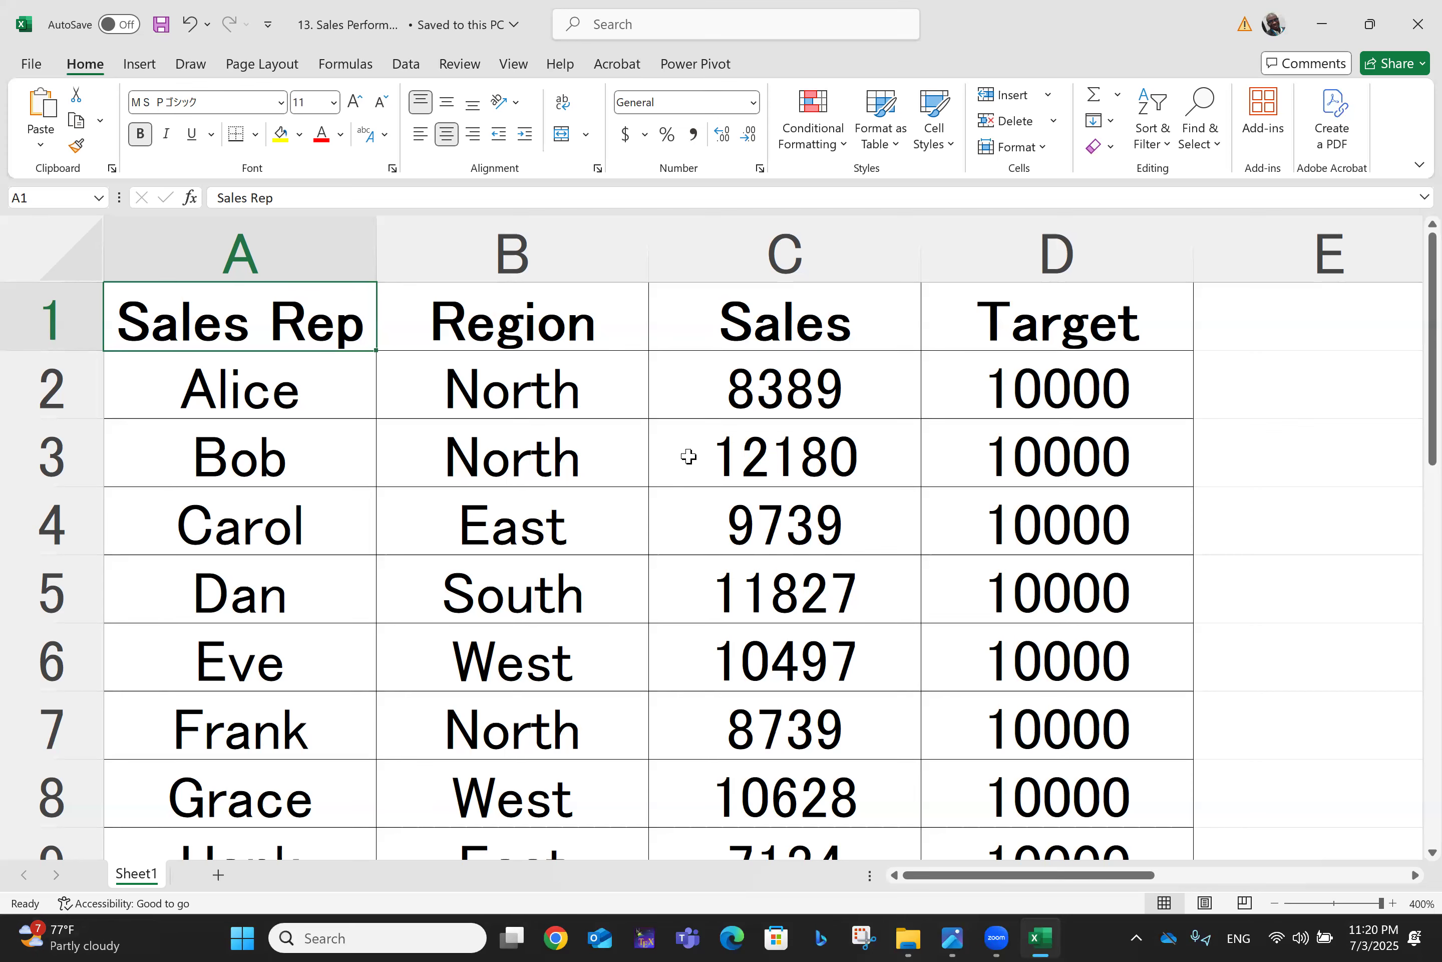
{"action": "scroll", "coordinate": [688, 456], "scroll_direction": "down", "scroll_amount": 1}
{"action": "scroll", "coordinate": [688, 456], "scroll_direction": "up", "scroll_amount": 1}
{"action": "scroll", "coordinate": [688, 456], "scroll_direction": "down", "scroll_amount": 1}
{"action": "scroll", "coordinate": [688, 456], "scroll_direction": "down", "scroll_amount": 4}
{"action": "scroll", "coordinate": [688, 455], "scroll_direction": "up", "scroll_amount": 3}
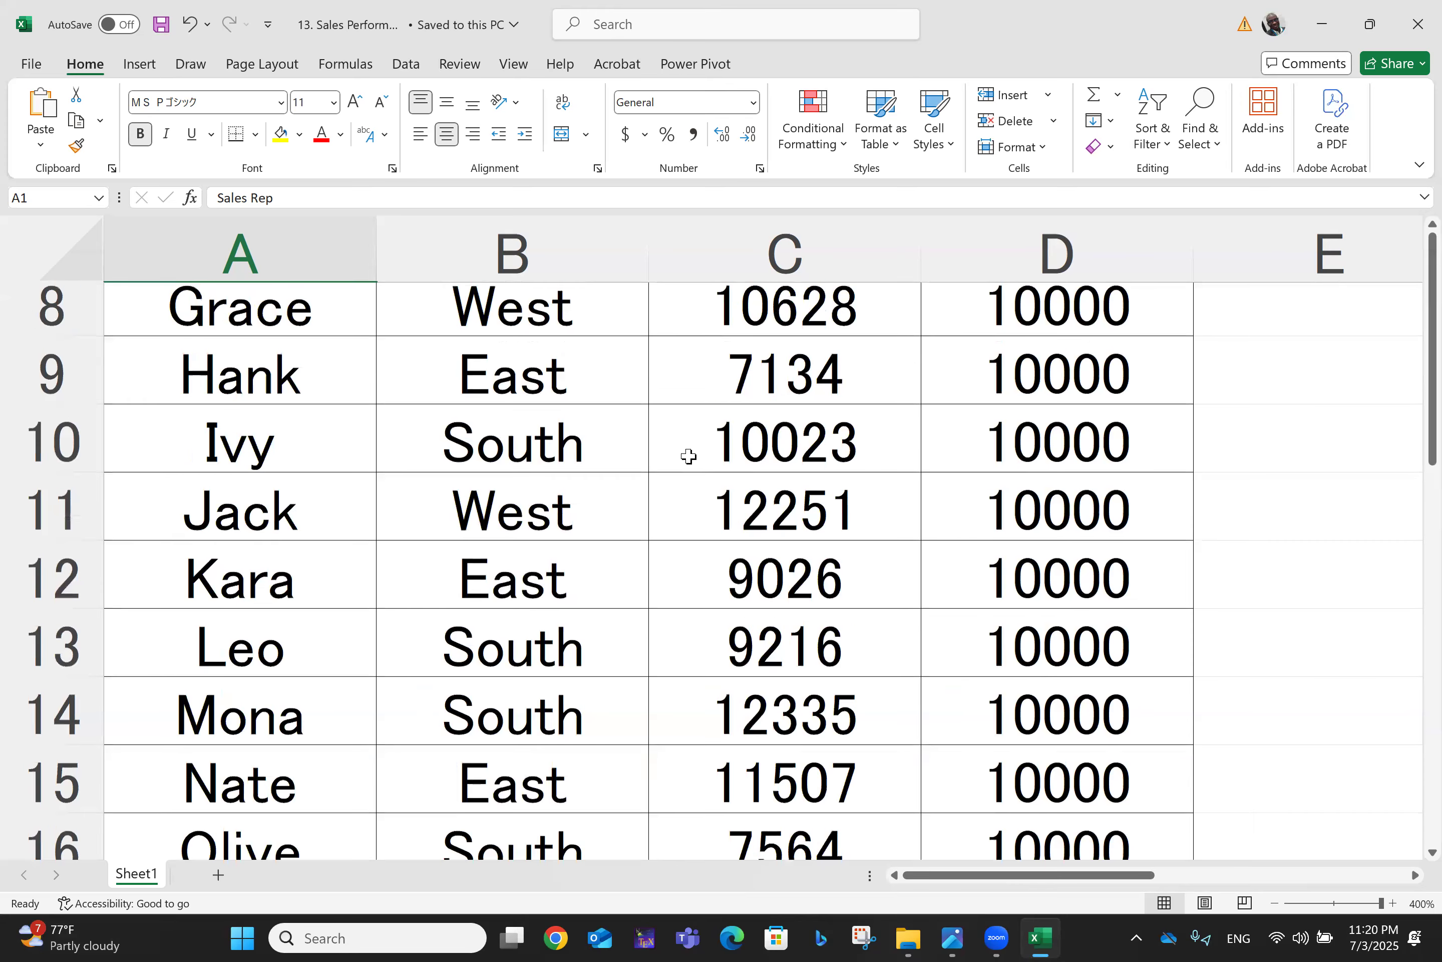
{"action": "scroll", "coordinate": [689, 456], "scroll_direction": "up", "scroll_amount": 1}
{"action": "scroll", "coordinate": [689, 456], "scroll_direction": "up", "scroll_amount": 1}
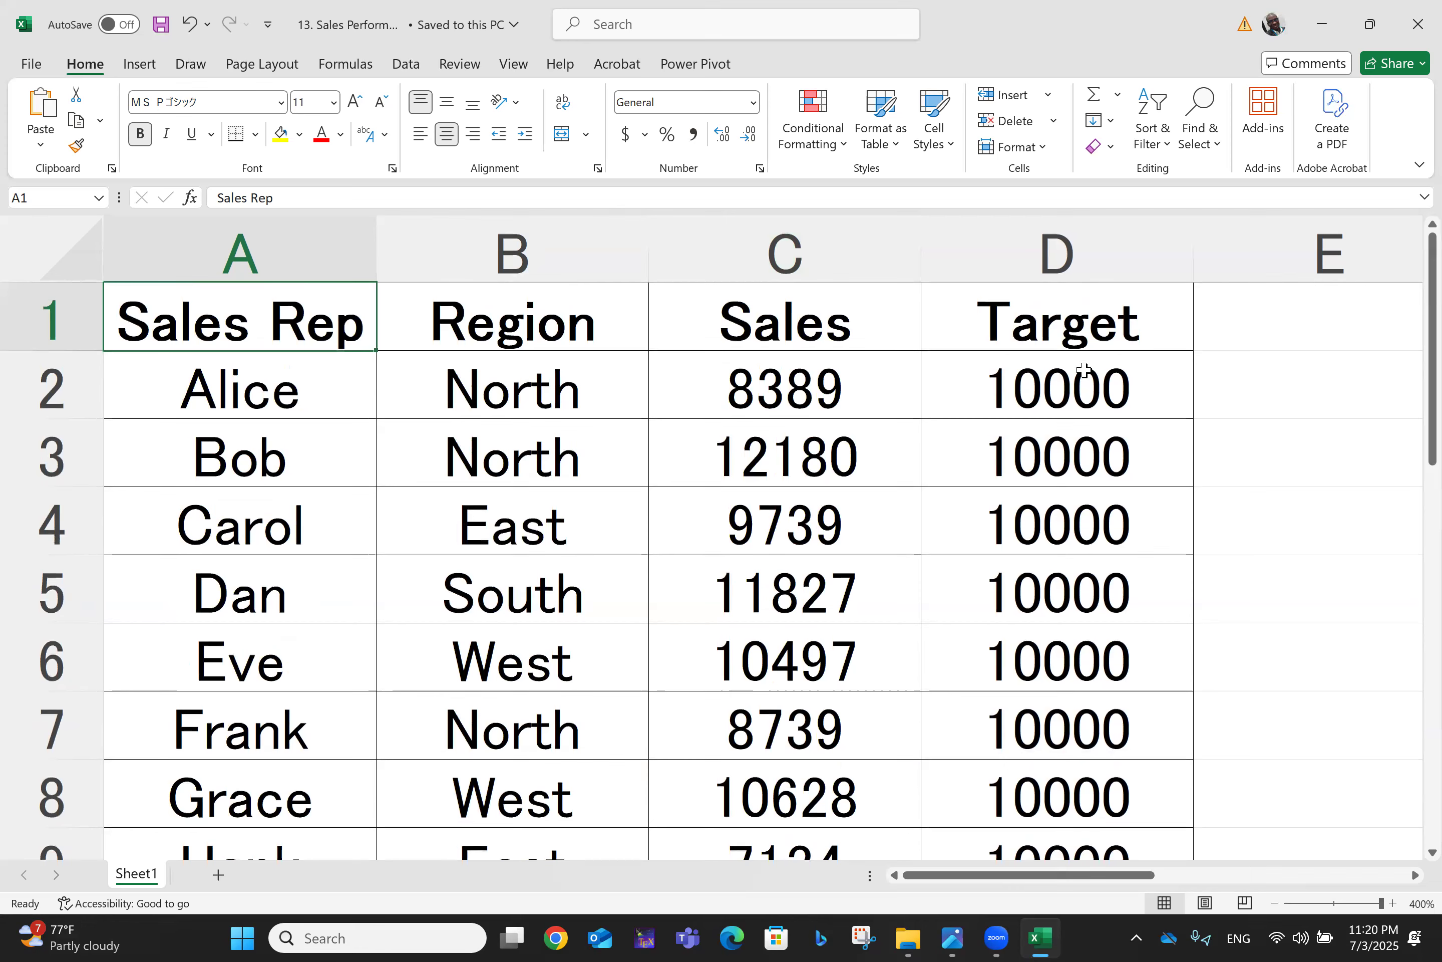
- Review the Target column's values from the first record to the last and back up
{"action": "left_click", "coordinate": [1045, 391]}
{"action": "key", "text": "Down"}
{"action": "key", "text": "Down"}
{"action": "key", "text": "Down"}
{"action": "key", "text": "Down"}
{"action": "key", "text": "Down"}
{"action": "key", "text": "Down"}
{"action": "key", "text": "Down"}
{"action": "key", "text": "Down"}
{"action": "key", "text": "Down"}
{"action": "key", "text": "Down"}
{"action": "key", "text": "Down"}
{"action": "key", "text": "Down"}
{"action": "key", "text": "Down"}
{"action": "key", "text": "Down"}
{"action": "key", "text": "Down"}
{"action": "key", "text": "Down"}
{"action": "key", "text": "Down"}
{"action": "key", "text": "Down"}
{"action": "key", "text": "Down"}
{"action": "key", "text": "Down"}
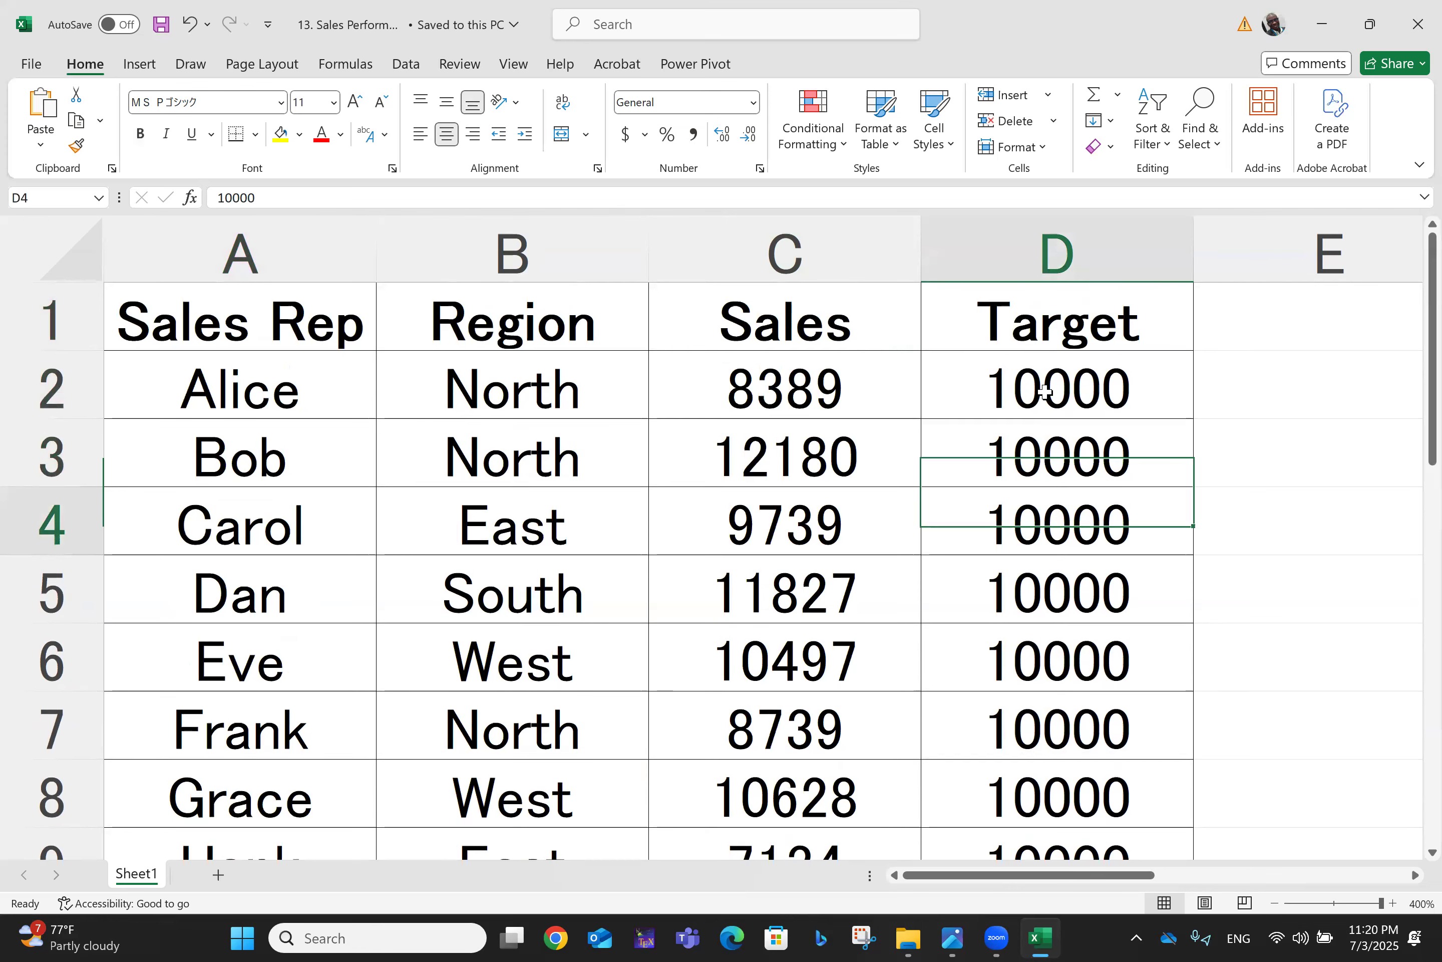
{"action": "key", "text": "Up"}
{"action": "key", "text": "Up"}
{"action": "key", "text": "Up"}
{"action": "key", "text": "Up"}
{"action": "key", "text": "Up"}
{"action": "key", "text": "Up"}
{"action": "key", "text": "Up"}
{"action": "key", "text": "Up"}
{"action": "key", "text": "Up"}
{"action": "key", "text": "Up"}
{"action": "key", "text": "Up"}
{"action": "key", "text": "Up"}
{"action": "key", "text": "Up"}
{"action": "key", "text": "Up"}
{"action": "key", "text": "Up"}
{"action": "key", "text": "Up"}
{"action": "key", "text": "Up"}
{"action": "key", "text": "Up"}
{"action": "key", "text": "Up"}
{"action": "key", "text": "Up"}
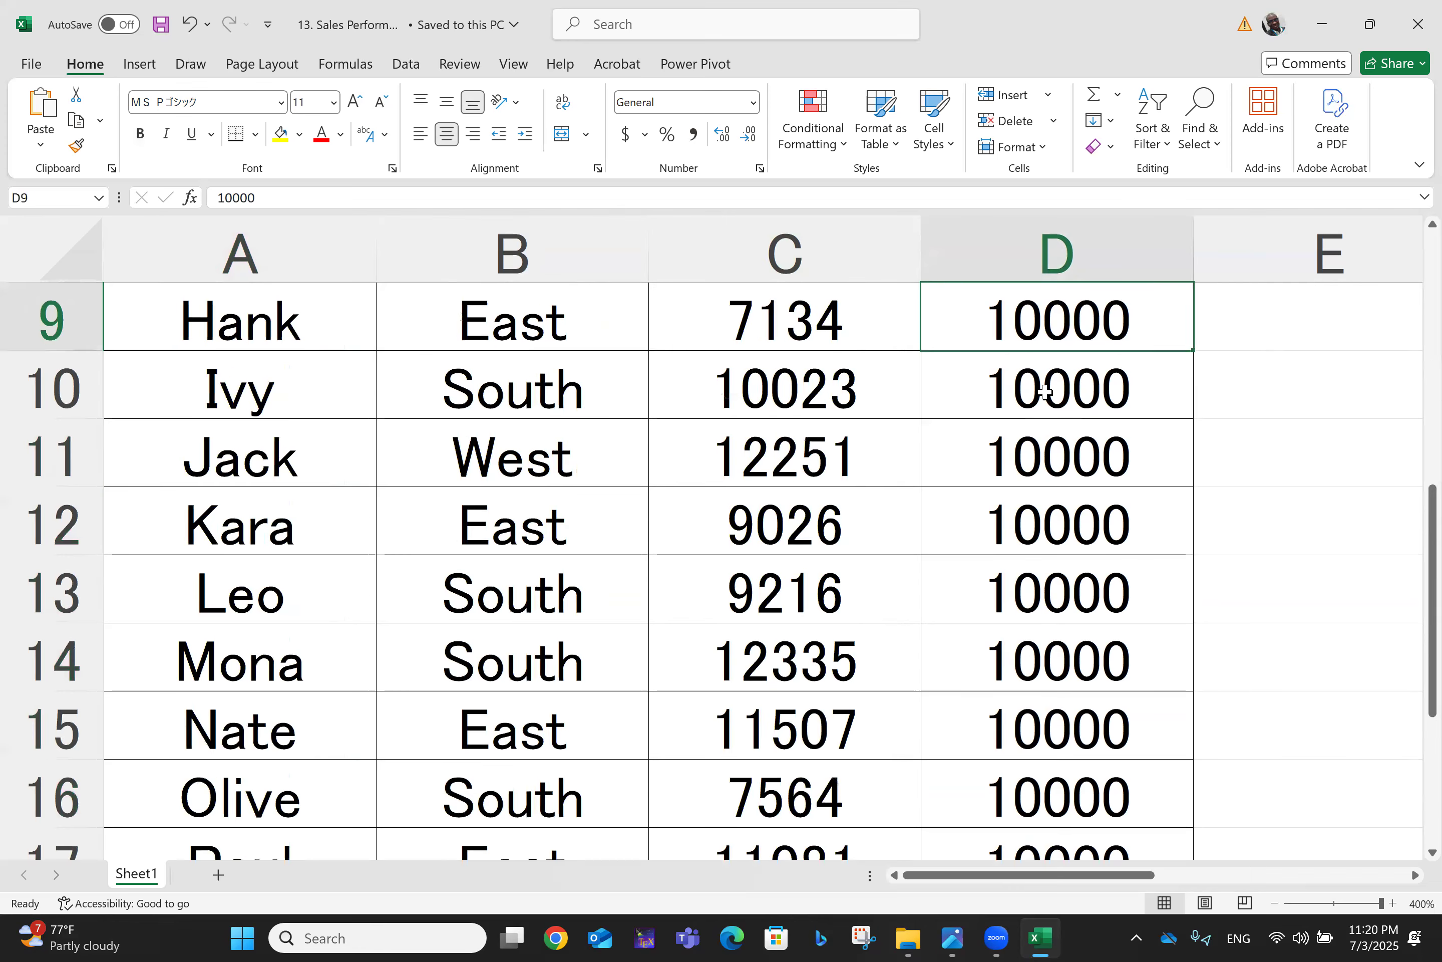
- Review each rep's figure in the Sales column against the target, through row 21 and back to the header
{"action": "key", "text": "Left"}
{"action": "key", "text": "Down"}
{"action": "key", "text": "Down"}
{"action": "key", "text": "Down"}
{"action": "key", "text": "Down"}
{"action": "key", "text": "Down"}
{"action": "key", "text": "Down"}
{"action": "key", "text": "Down"}
{"action": "key", "text": "Down"}
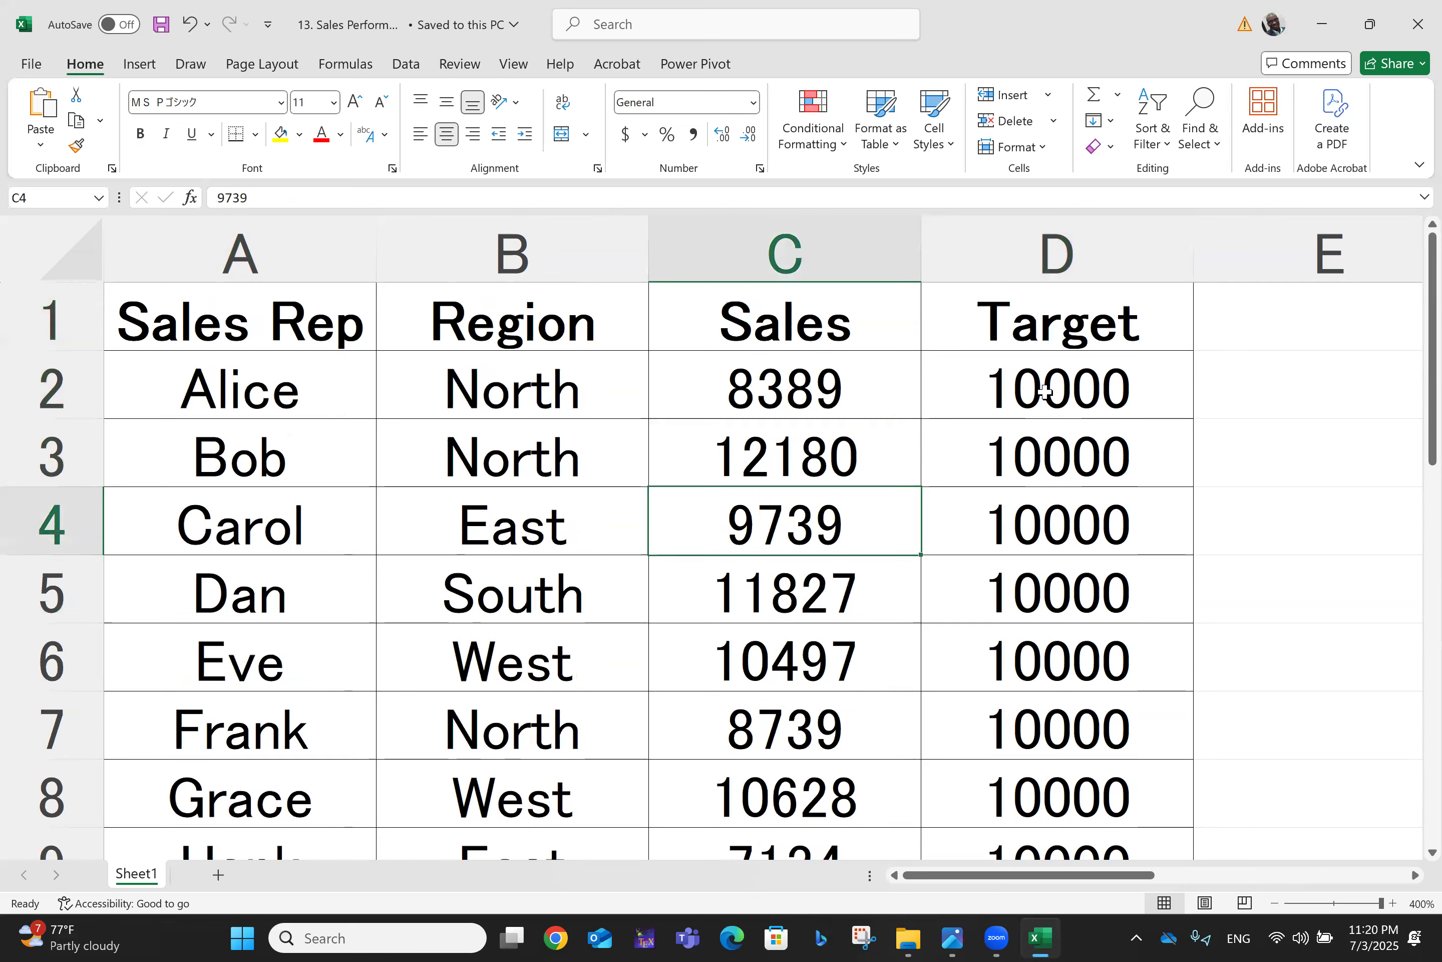
{"action": "key", "text": "Down"}
{"action": "key", "text": "Down"}
{"action": "key", "text": "Down"}
{"action": "key", "text": "Down"}
{"action": "key", "text": "Down"}
{"action": "key", "text": "Down"}
{"action": "key", "text": "Down"}
{"action": "key", "text": "Down"}
{"action": "key", "text": "Down"}
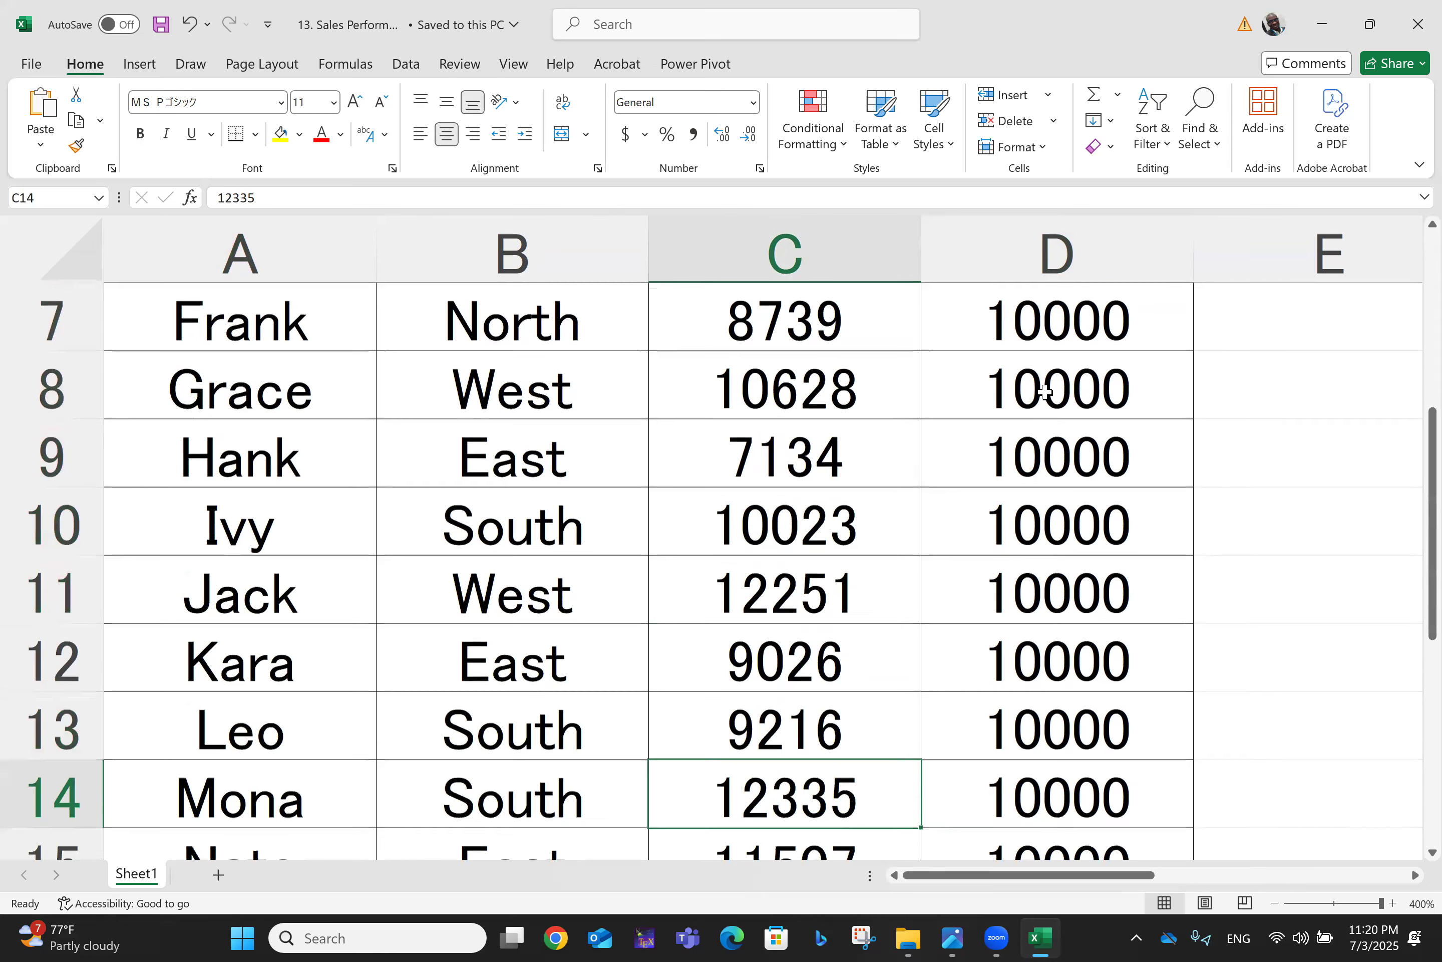
{"action": "key", "text": "Down"}
{"action": "key", "text": "Down"}
{"action": "key", "text": "Down"}
{"action": "key", "text": "Down"}
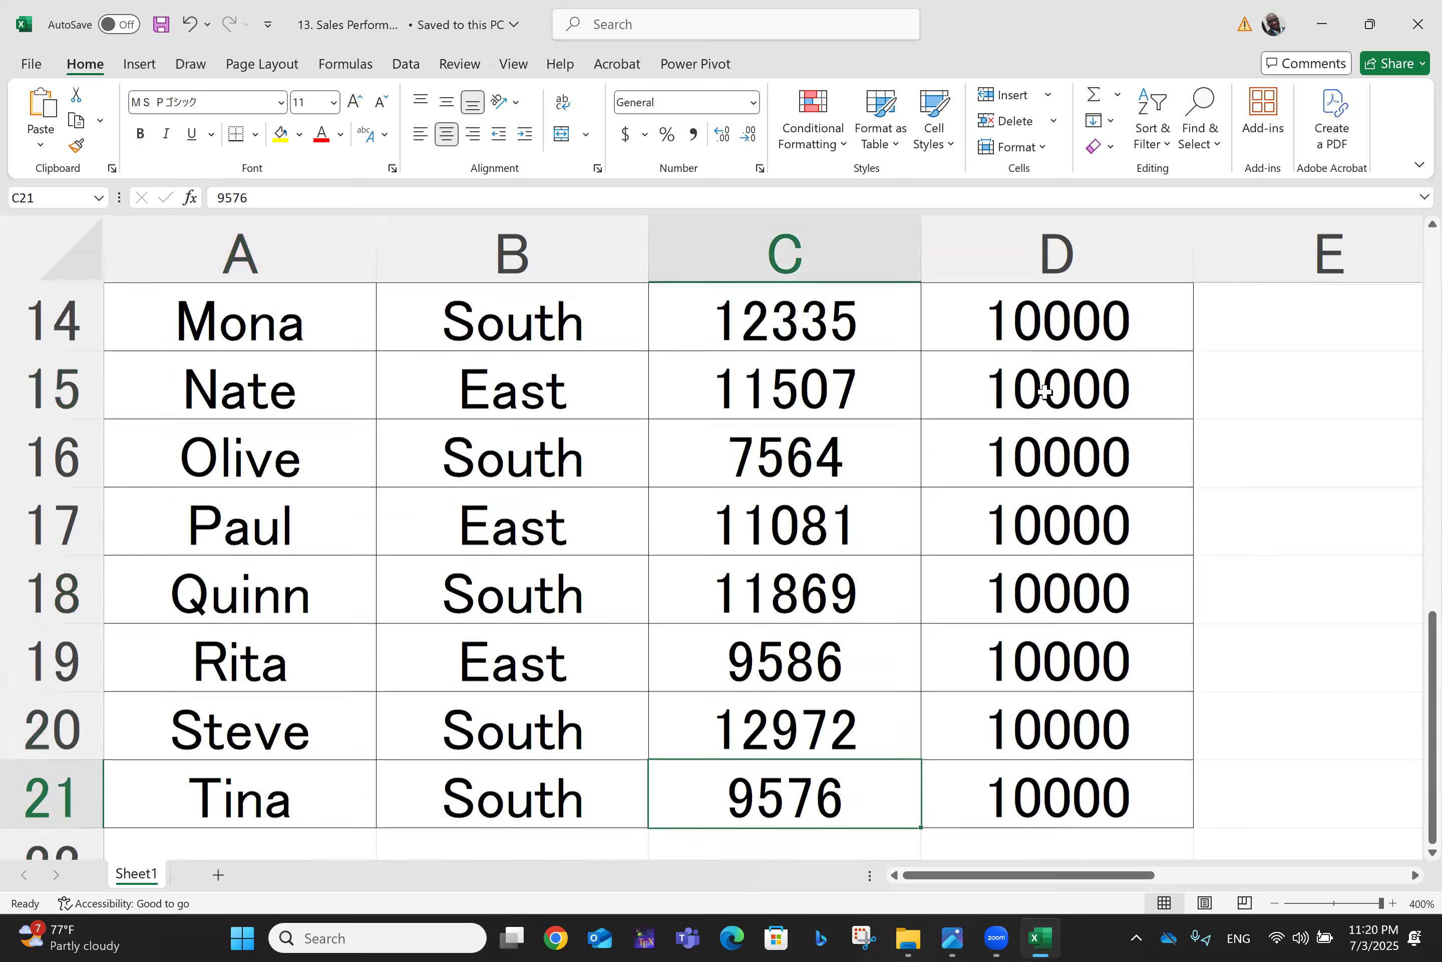
{"action": "key", "text": "Up"}
{"action": "key", "text": "Up"}
{"action": "key", "text": "Up"}
{"action": "key", "text": "Up"}
{"action": "key", "text": "Up"}
{"action": "key", "text": "Up"}
{"action": "key", "text": "Up"}
{"action": "key", "text": "Up"}
{"action": "key", "text": "Up"}
{"action": "key", "text": "Up"}
{"action": "key", "text": "Up"}
{"action": "key", "text": "Up"}
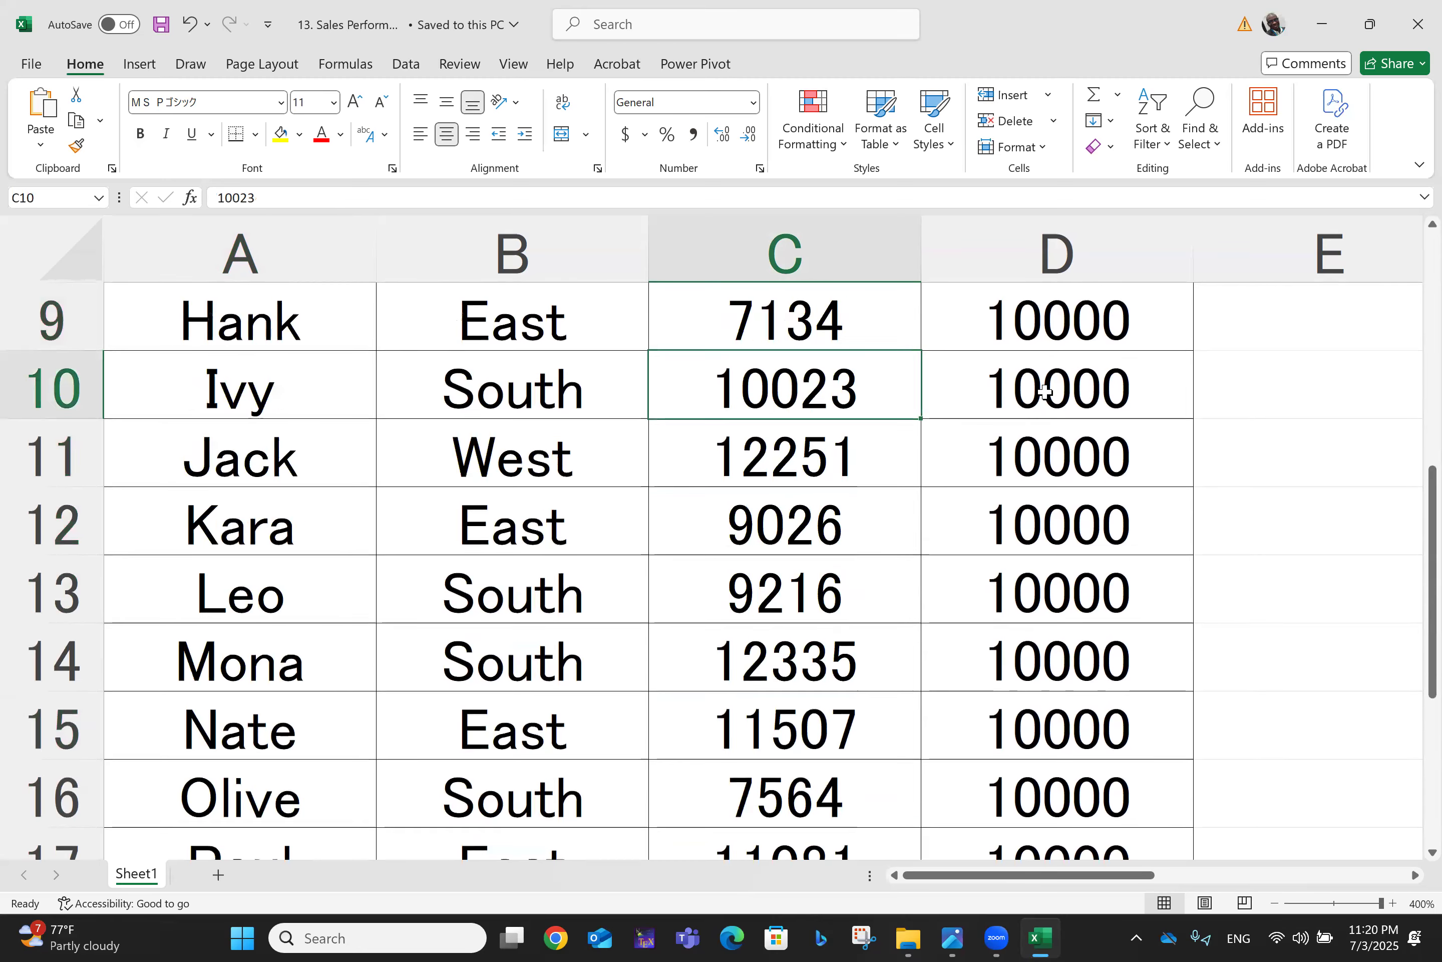
{"action": "key", "text": "Down"}
{"action": "key", "text": "Down"}
{"action": "key", "text": "Down"}
{"action": "key", "text": "Down"}
{"action": "key", "text": "Down"}
{"action": "key", "text": "Down"}
{"action": "key", "text": "Down"}
{"action": "key", "text": "Down"}
{"action": "key", "text": "Down"}
{"action": "key", "text": "Down"}
{"action": "key", "text": "Down"}
{"action": "key", "text": "Down"}
{"action": "key", "text": "Down"}
{"action": "key", "text": "Up"}
{"action": "key", "text": "Up"}
{"action": "key", "text": "Up"}
{"action": "key", "text": "Up"}
{"action": "key", "text": "Up"}
{"action": "key", "text": "Up"}
{"action": "key", "text": "Up"}
{"action": "key", "text": "Up"}
{"action": "key", "text": "Up"}
{"action": "key", "text": "Up"}
{"action": "key", "text": "Up"}
{"action": "key", "text": "Up"}
{"action": "key", "text": "Up"}
{"action": "key", "text": "Up"}
{"action": "key", "text": "Up"}
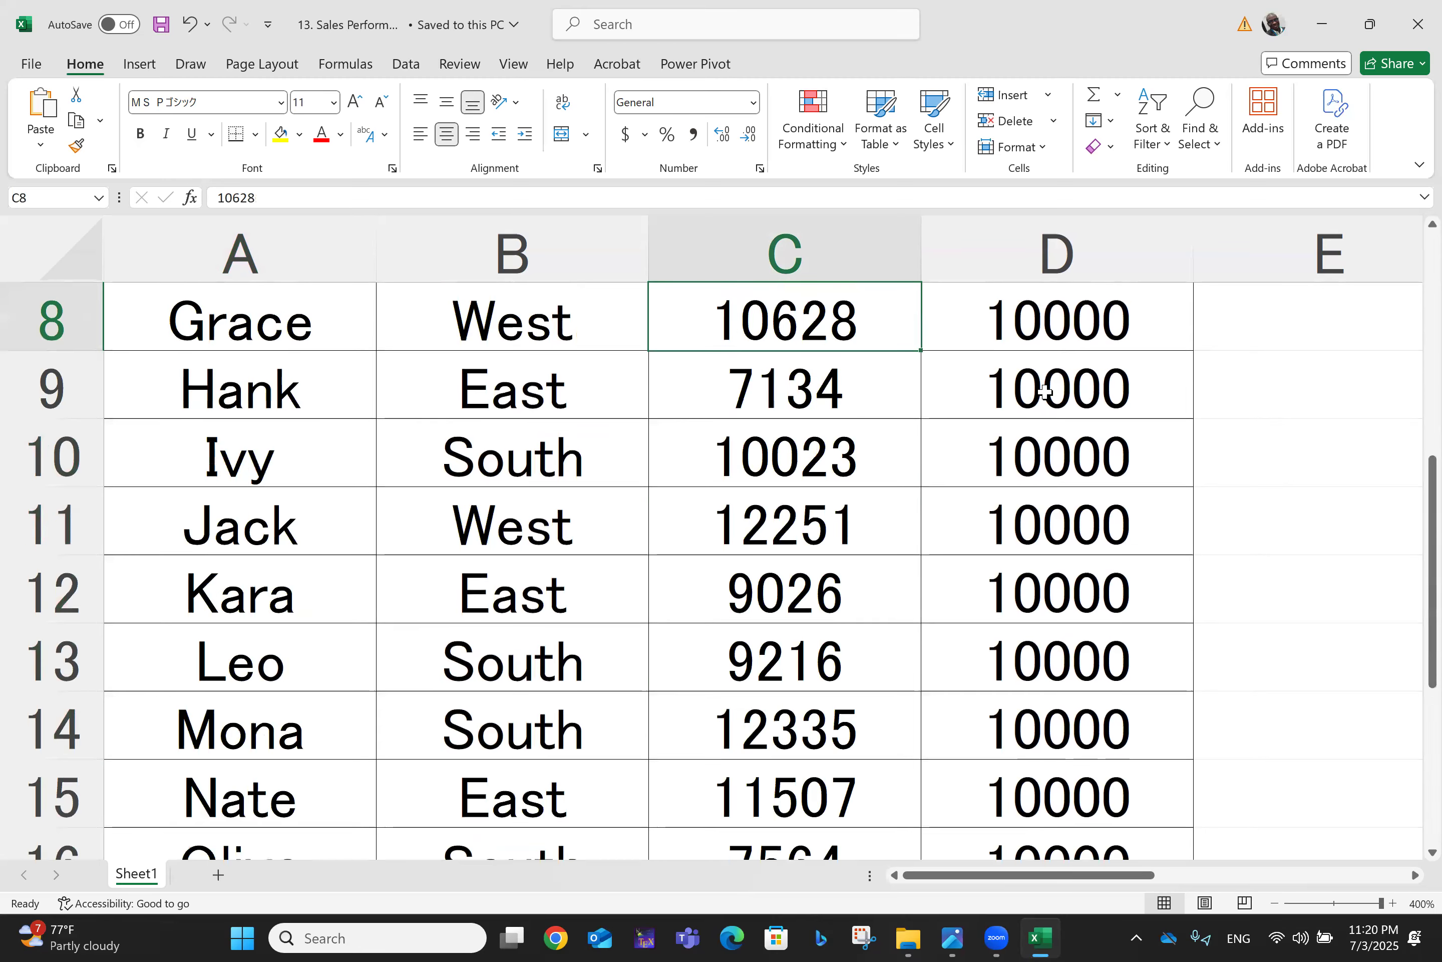
{"action": "key", "text": "Up"}
{"action": "key", "text": "Up"}
{"action": "key", "text": "Up"}
{"action": "key", "text": "Up"}
{"action": "key", "text": "Up"}
{"action": "key", "text": "Up"}
{"action": "key", "text": "Up"}
{"action": "key", "text": "Down"}
{"action": "key", "text": "Down"}
{"action": "key", "text": "Down"}
{"action": "key", "text": "Down"}
{"action": "key", "text": "Down"}
{"action": "key", "text": "Down"}
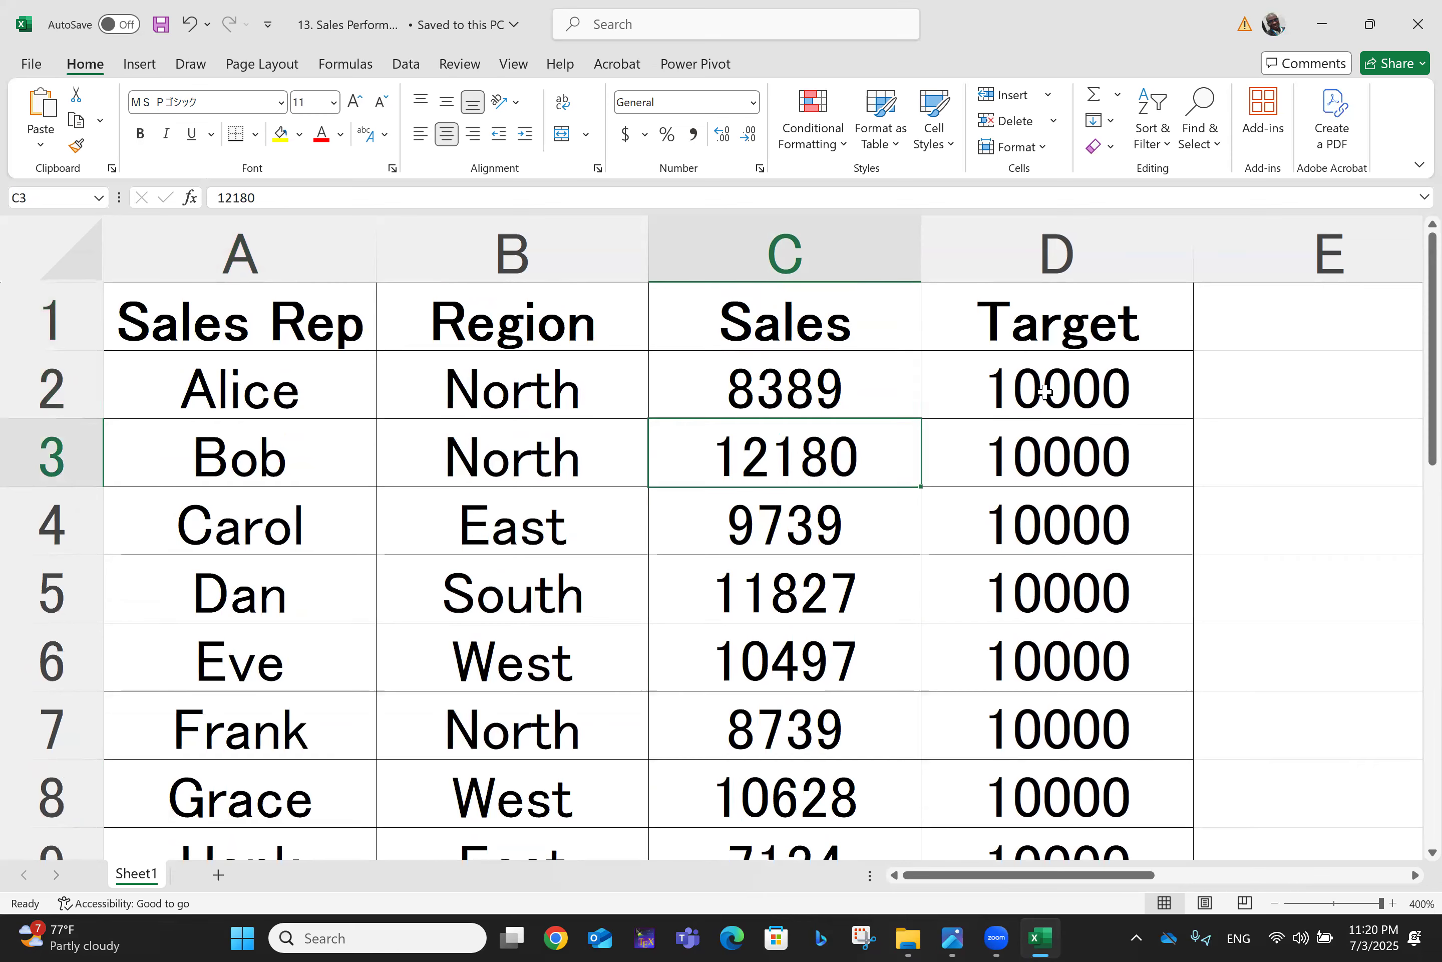
{"action": "key", "text": "ctrl+Down"}
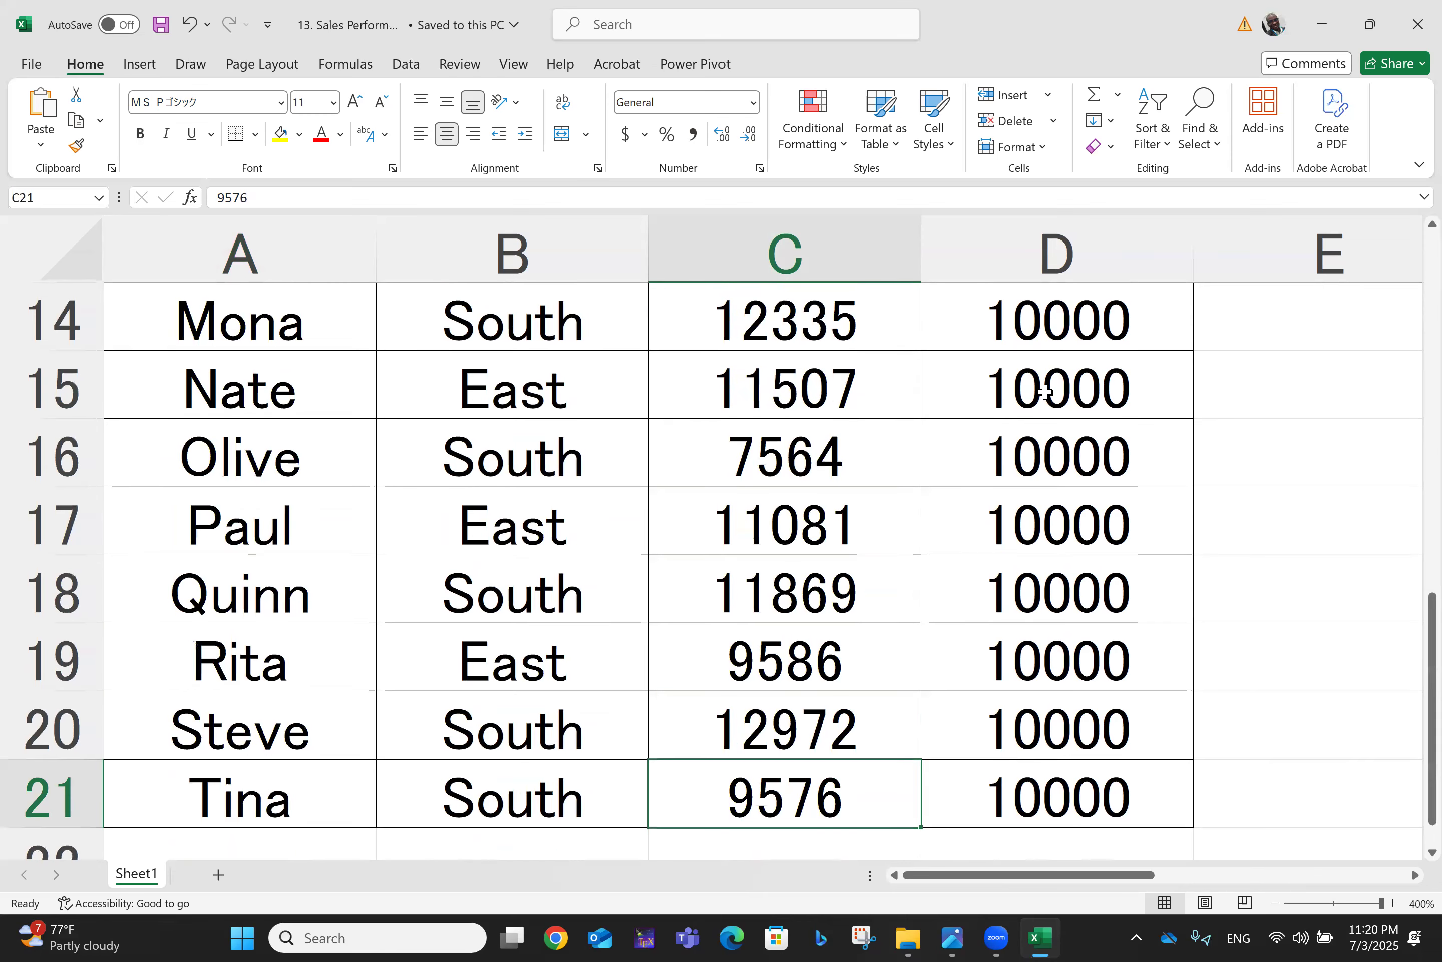
{"action": "key", "text": "Up"}
{"action": "key", "text": "Up"}
{"action": "key", "text": "Up"}
{"action": "key", "text": "Up"}
{"action": "key", "text": "Up"}
{"action": "key", "text": "Up"}
{"action": "key", "text": "Up"}
{"action": "key", "text": "Up"}
{"action": "key", "text": "Up"}
{"action": "key", "text": "Up"}
{"action": "key", "text": "Up"}
{"action": "key", "text": "Up"}
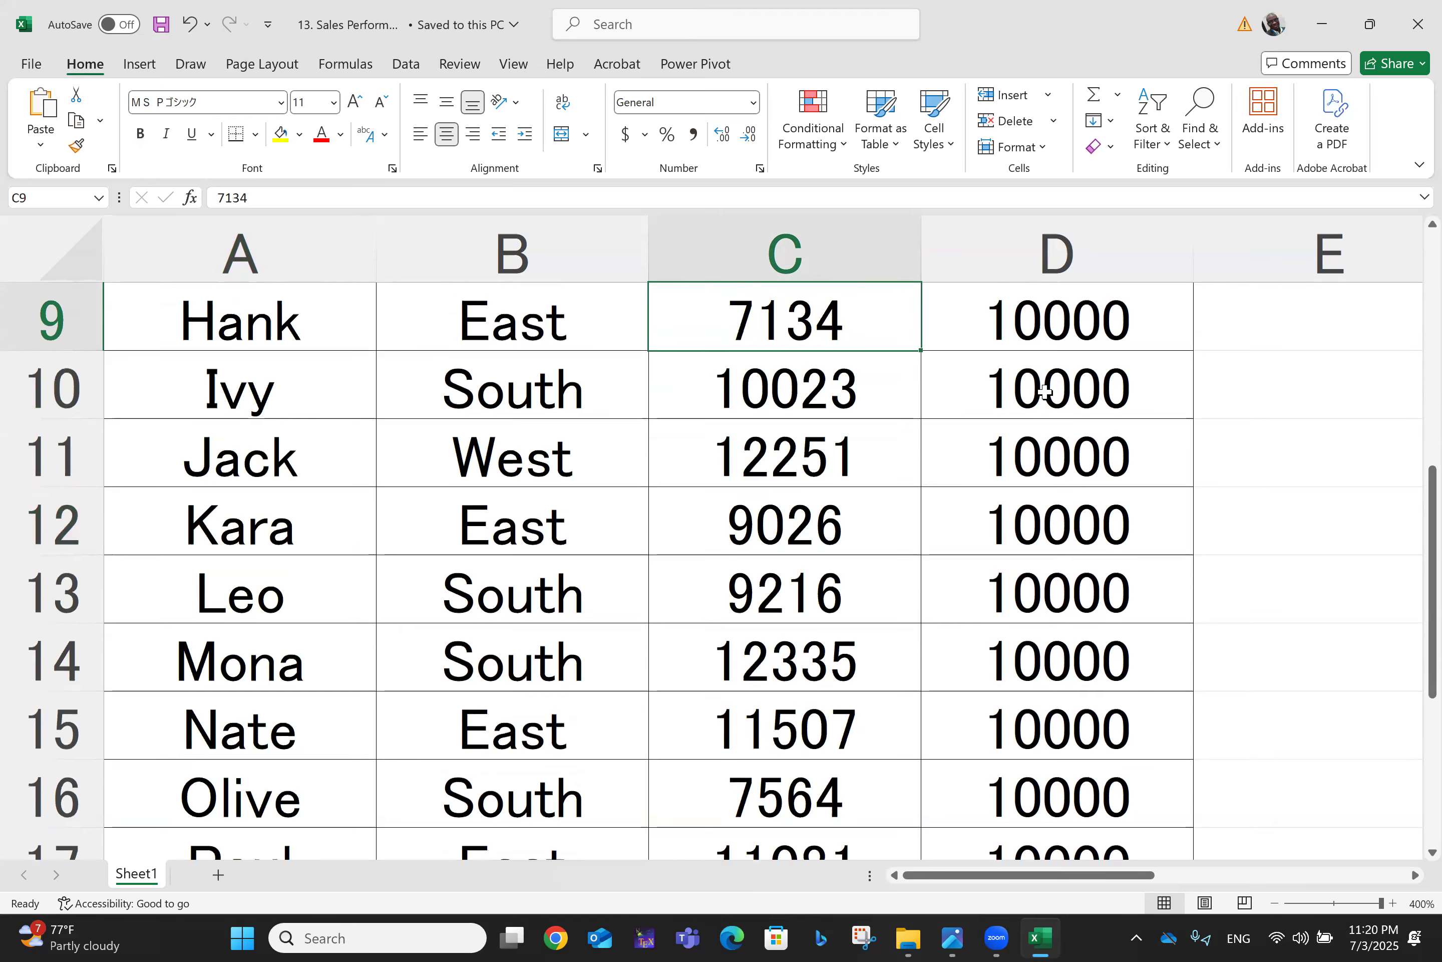
{"action": "key", "text": "Up"}
{"action": "key", "text": "Up"}
{"action": "key", "text": "Up"}
{"action": "key", "text": "Up"}
{"action": "key", "text": "Up"}
{"action": "key", "text": "Up"}
{"action": "key", "text": "Up"}
{"action": "key", "text": "Up"}
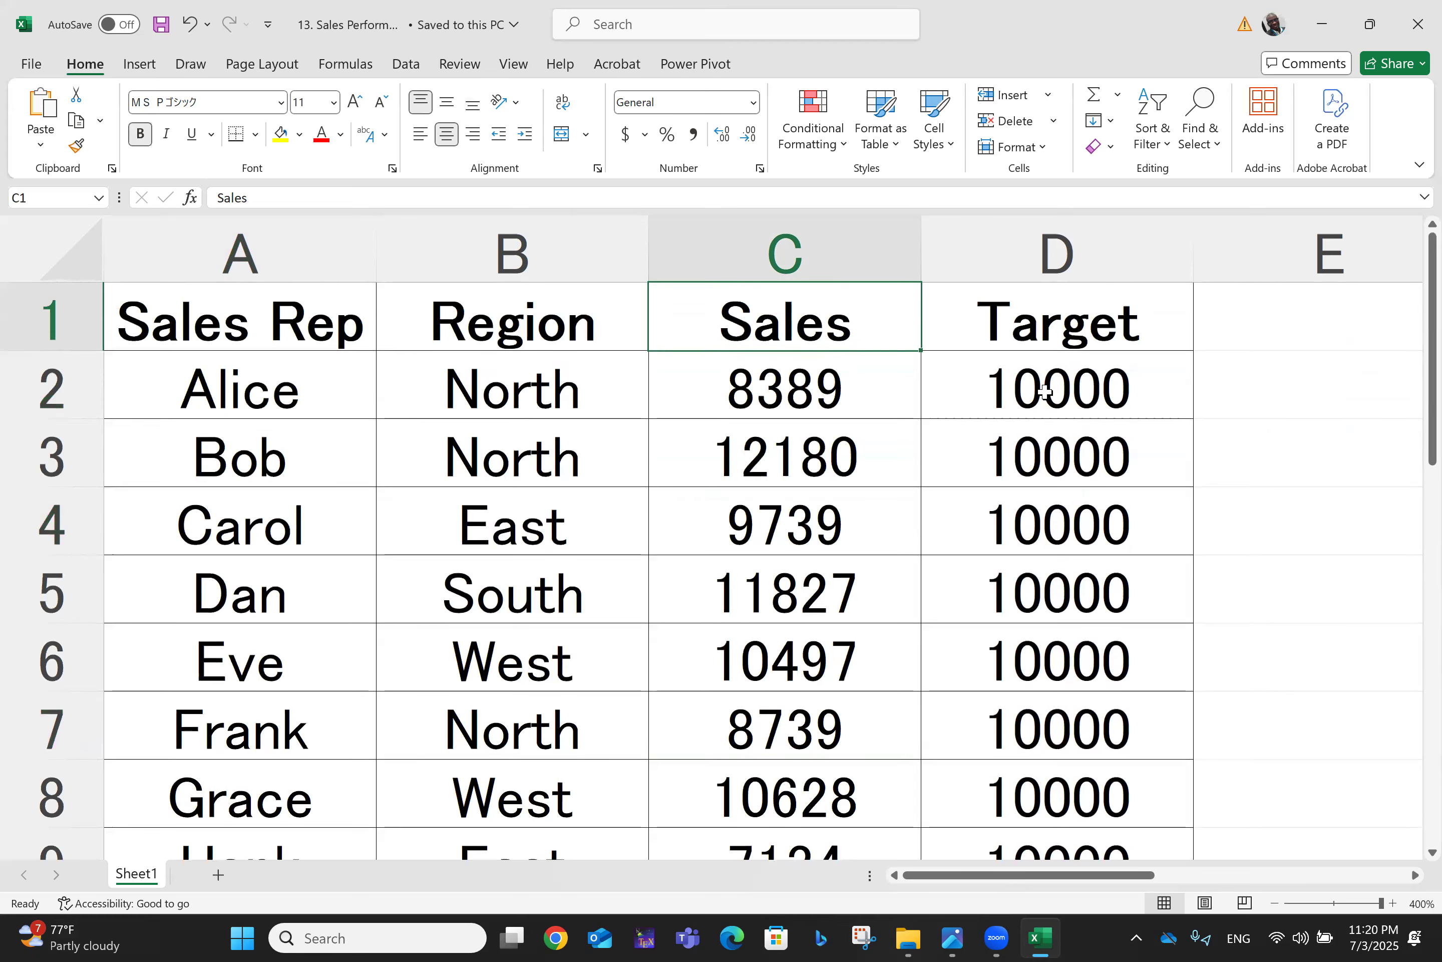
- Check the empty columns beside Target and select the blank header cell E1
{"action": "key", "text": "Right"}
{"action": "key", "text": "Right"}
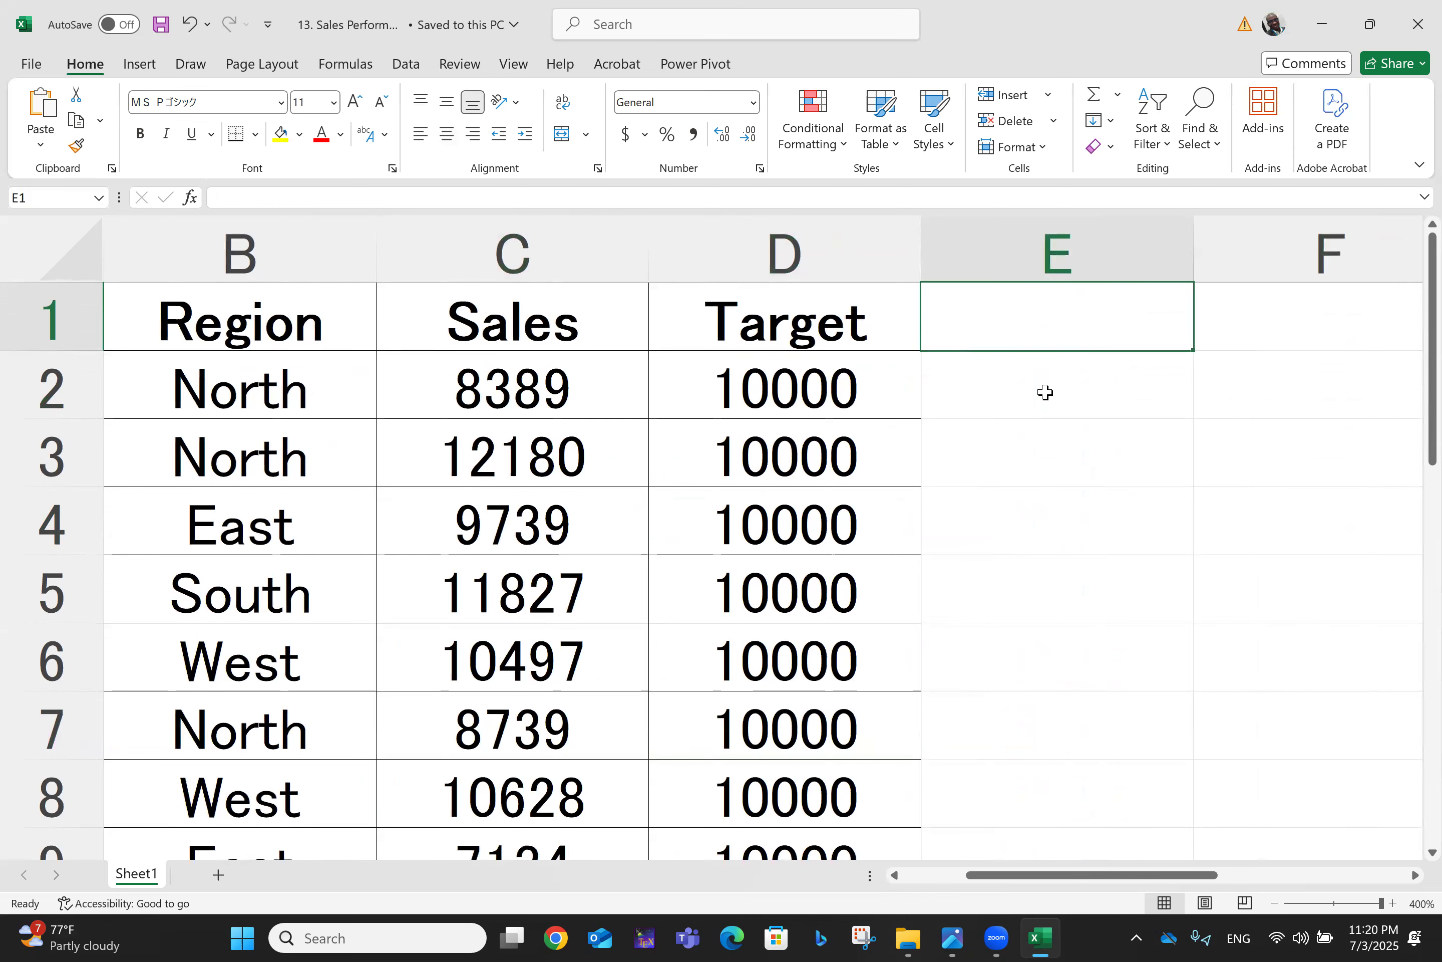
{"action": "key", "text": "Right"}
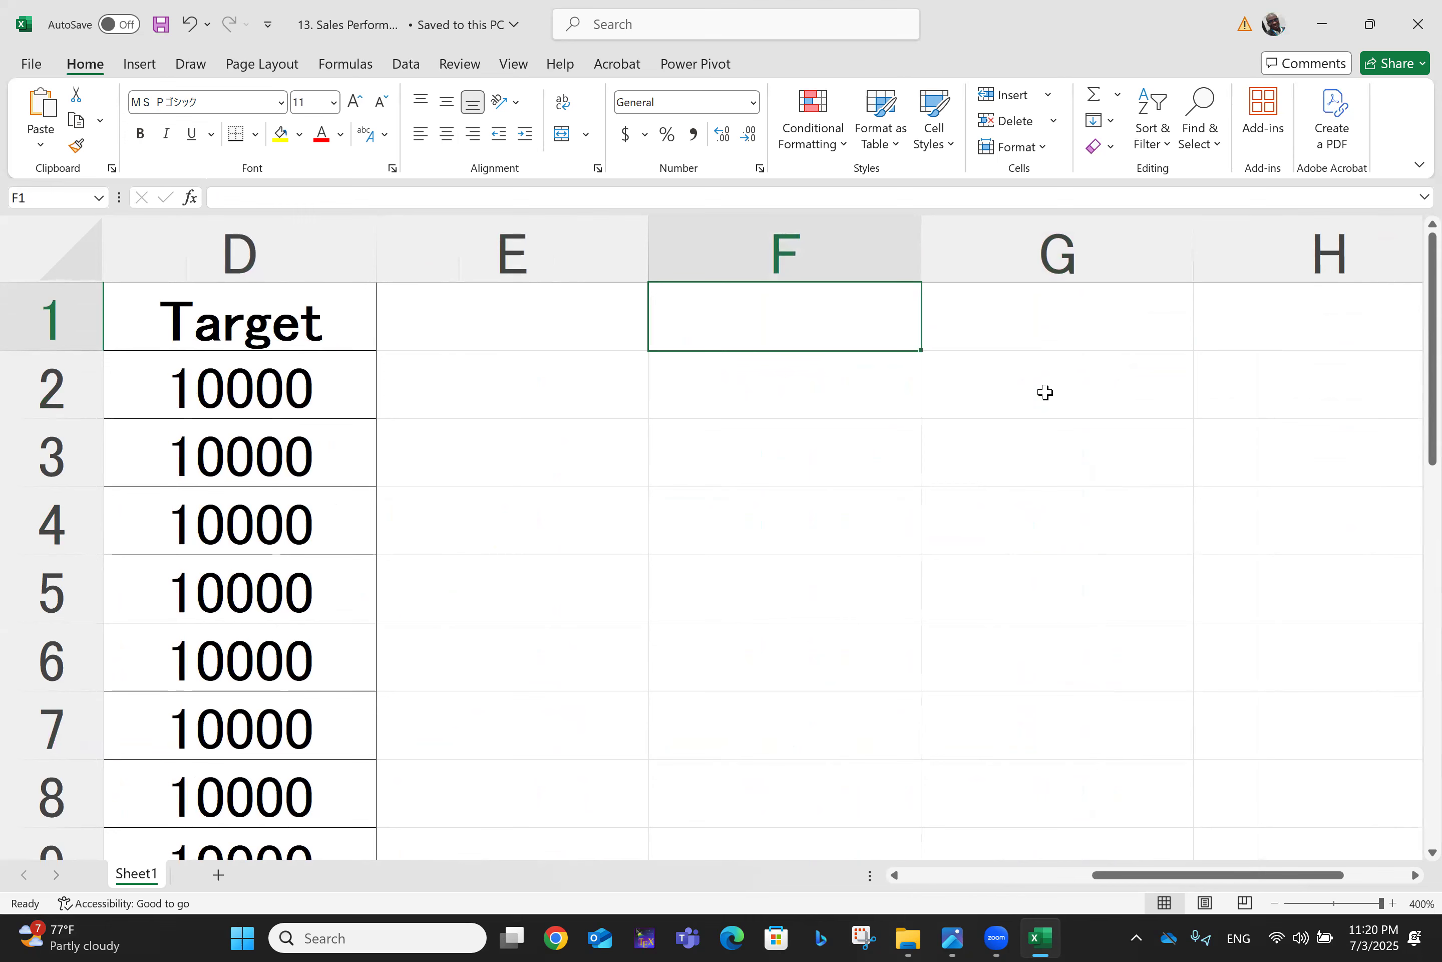
{"action": "key", "text": "Left"}
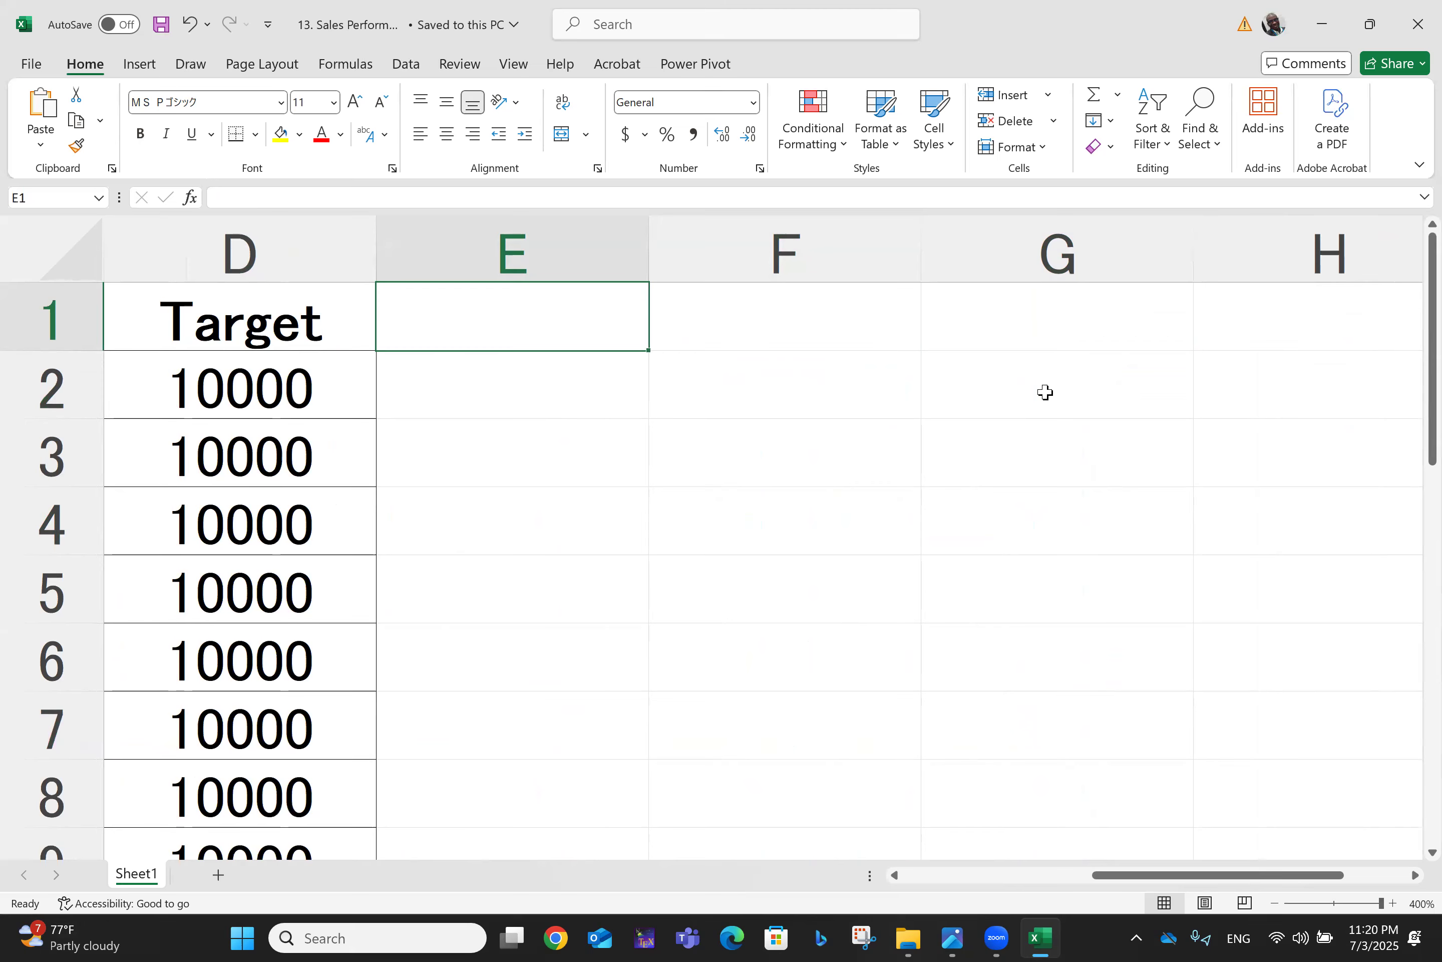
{"action": "key", "text": "Right"}
{"action": "key", "text": "Right"}
{"action": "key", "text": "Right"}
{"action": "key", "text": "Left"}
{"action": "key", "text": "Left"}
{"action": "key", "text": "Left"}
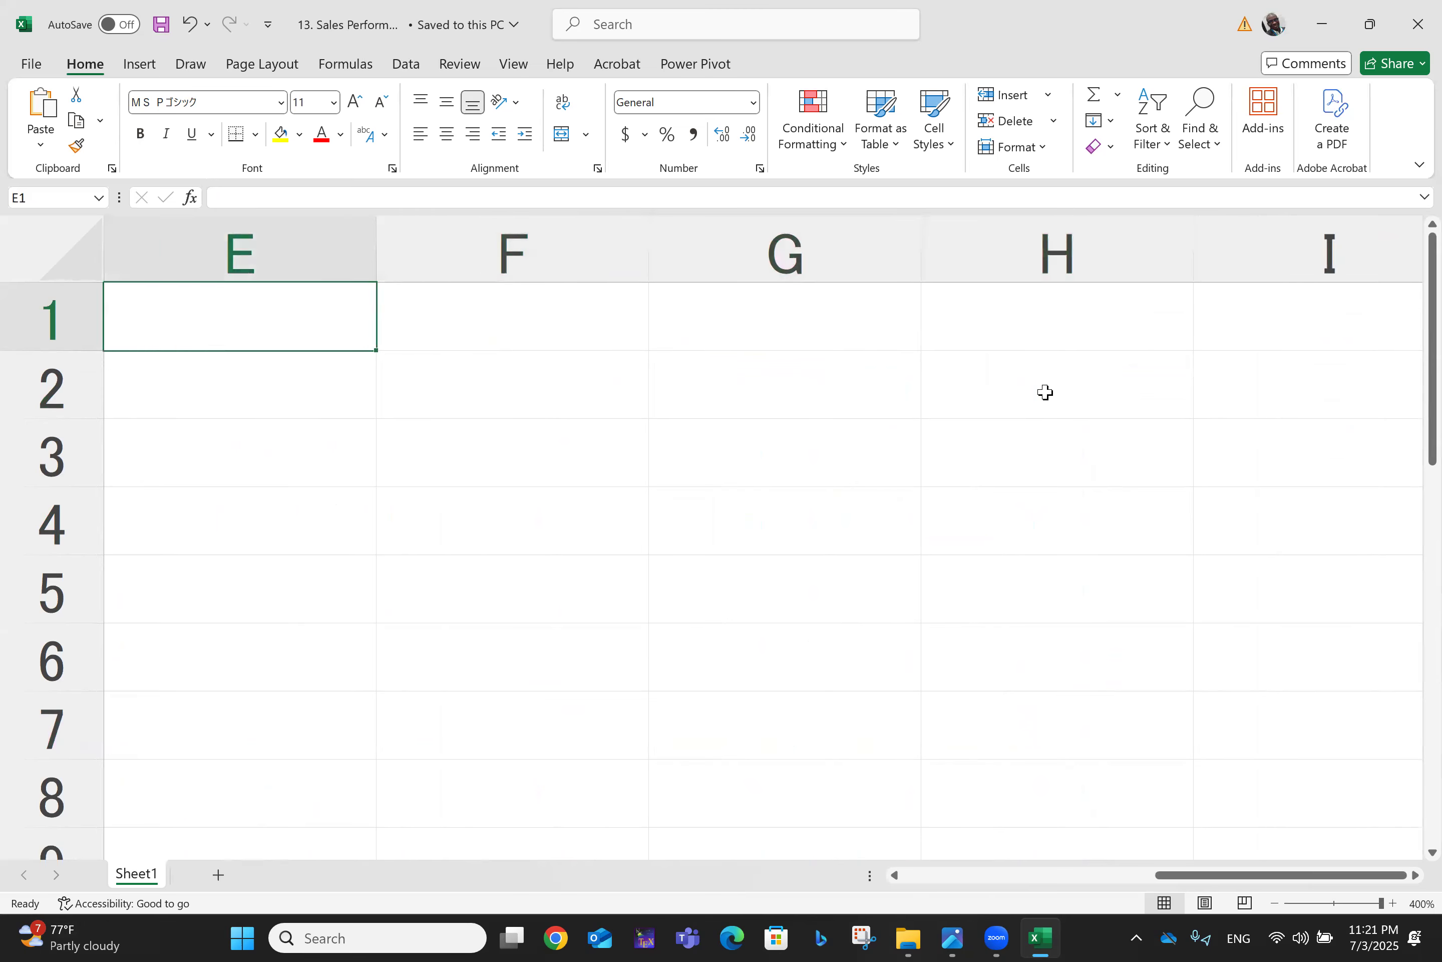
- Enter 7000 in cell F1, leaving column E blank beside the Target column
{"action": "key", "text": "Left"}
{"action": "key", "text": "Left"}
{"action": "key", "text": "Right"}
{"action": "key", "text": "Right"}
{"action": "key", "text": "Right"}
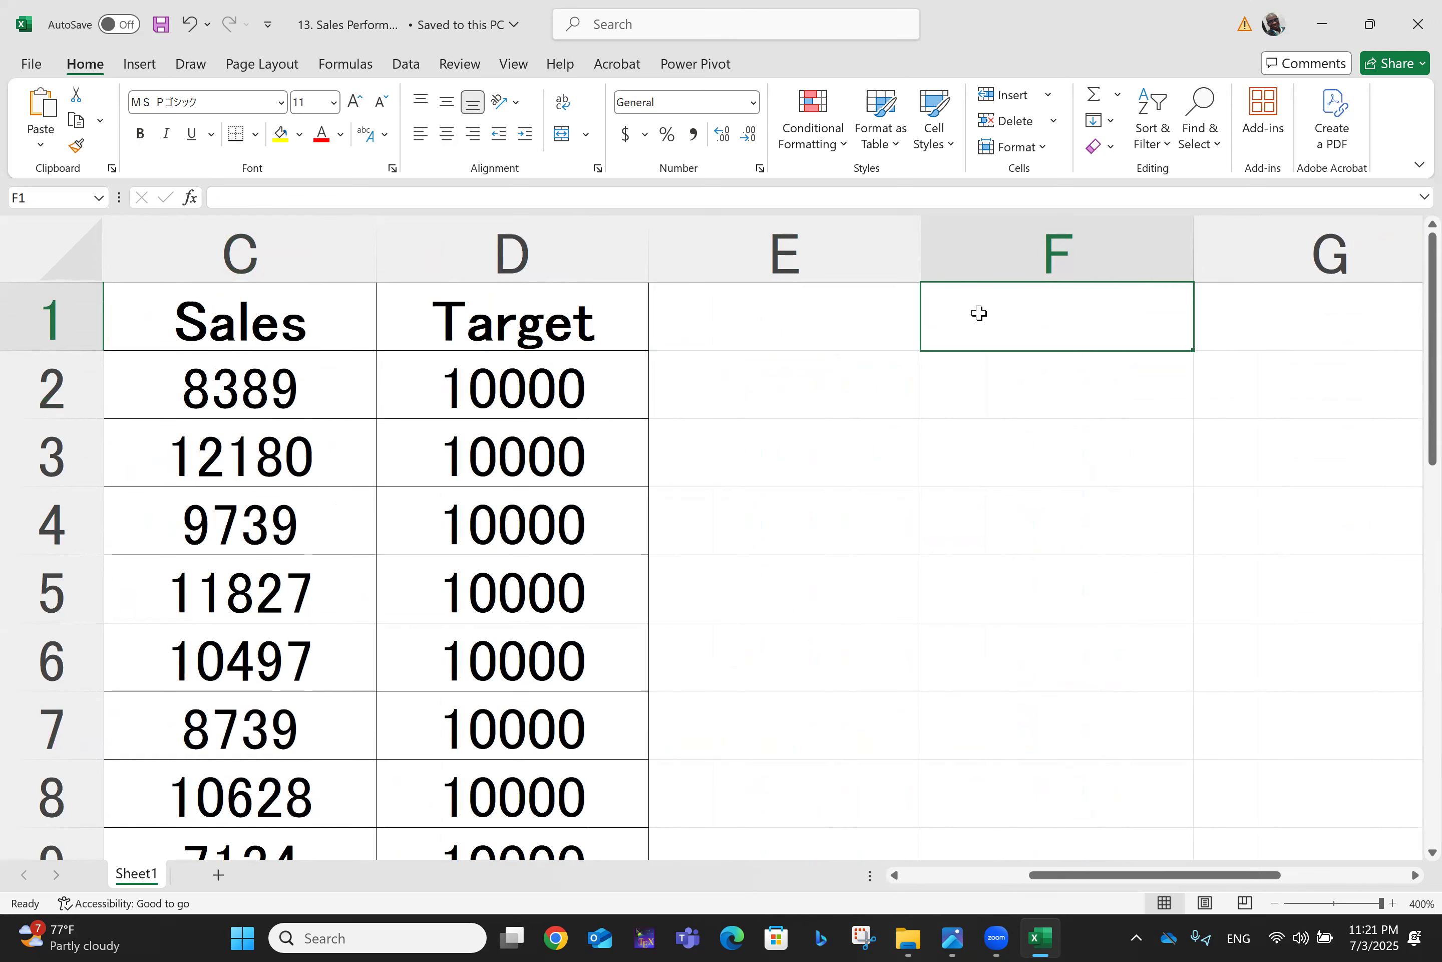
{"action": "scroll", "coordinate": [980, 314], "scroll_direction": "down", "scroll_amount": 5}
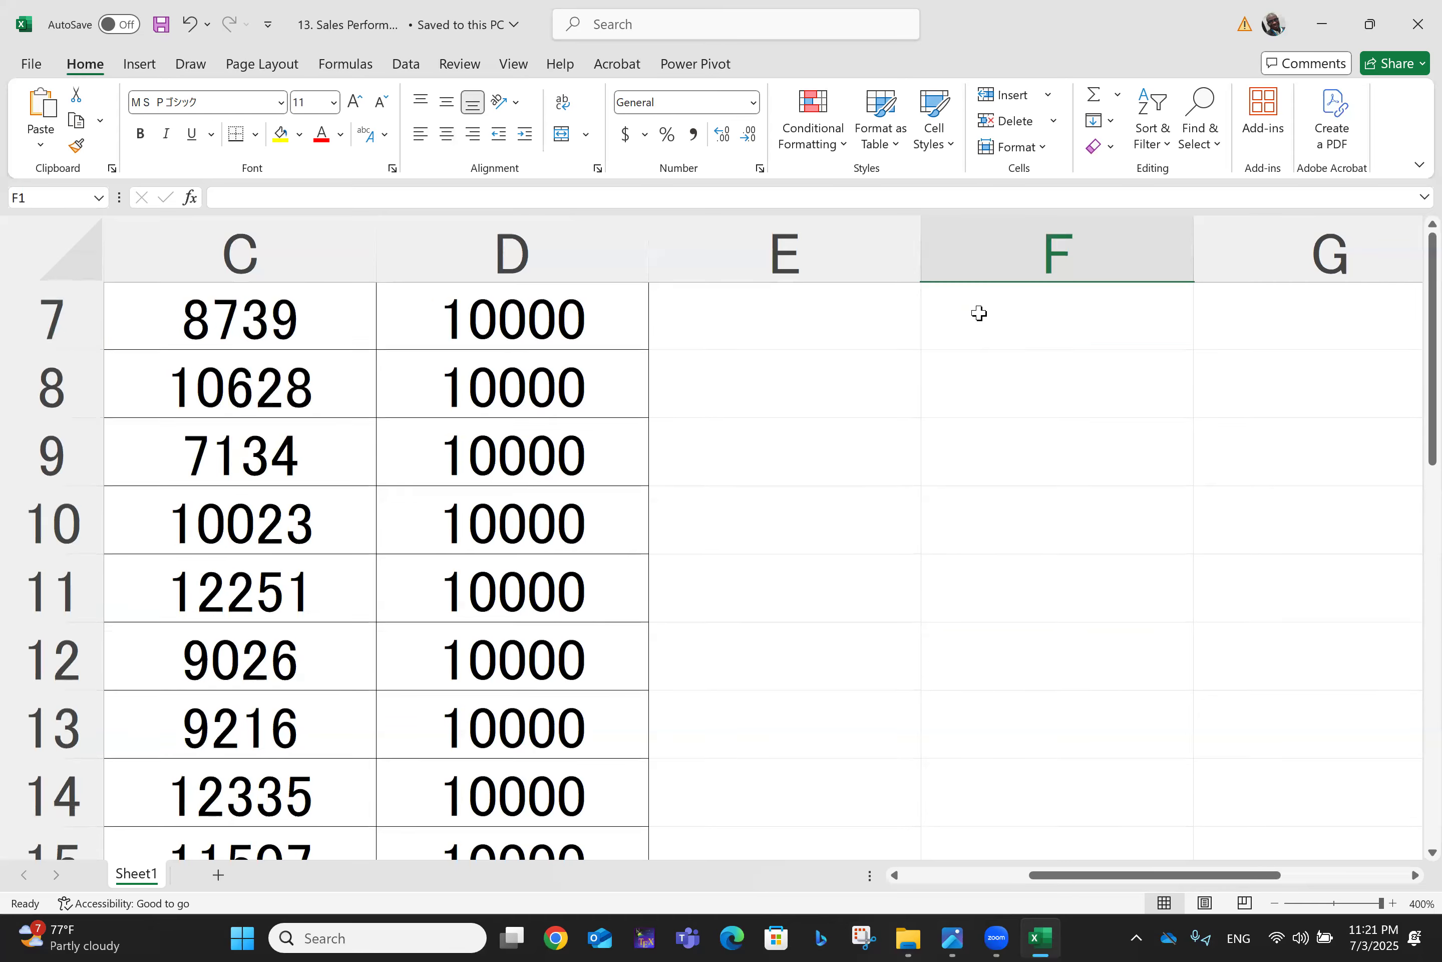
{"action": "scroll", "coordinate": [980, 314], "scroll_direction": "up", "scroll_amount": 5}
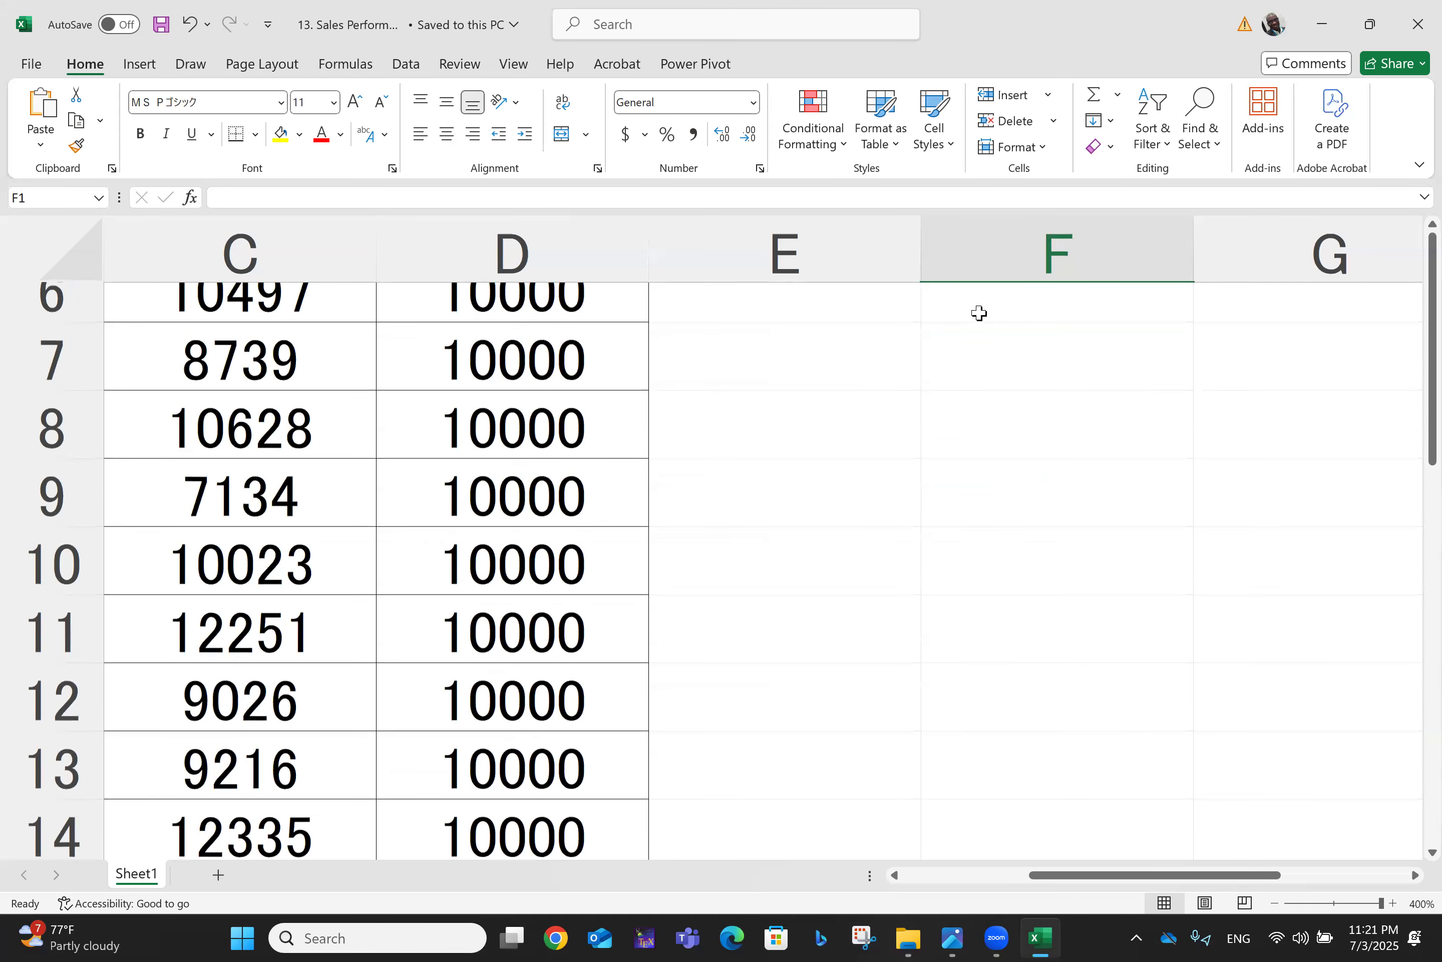
{"action": "scroll", "coordinate": [980, 314], "scroll_direction": "up", "scroll_amount": 1}
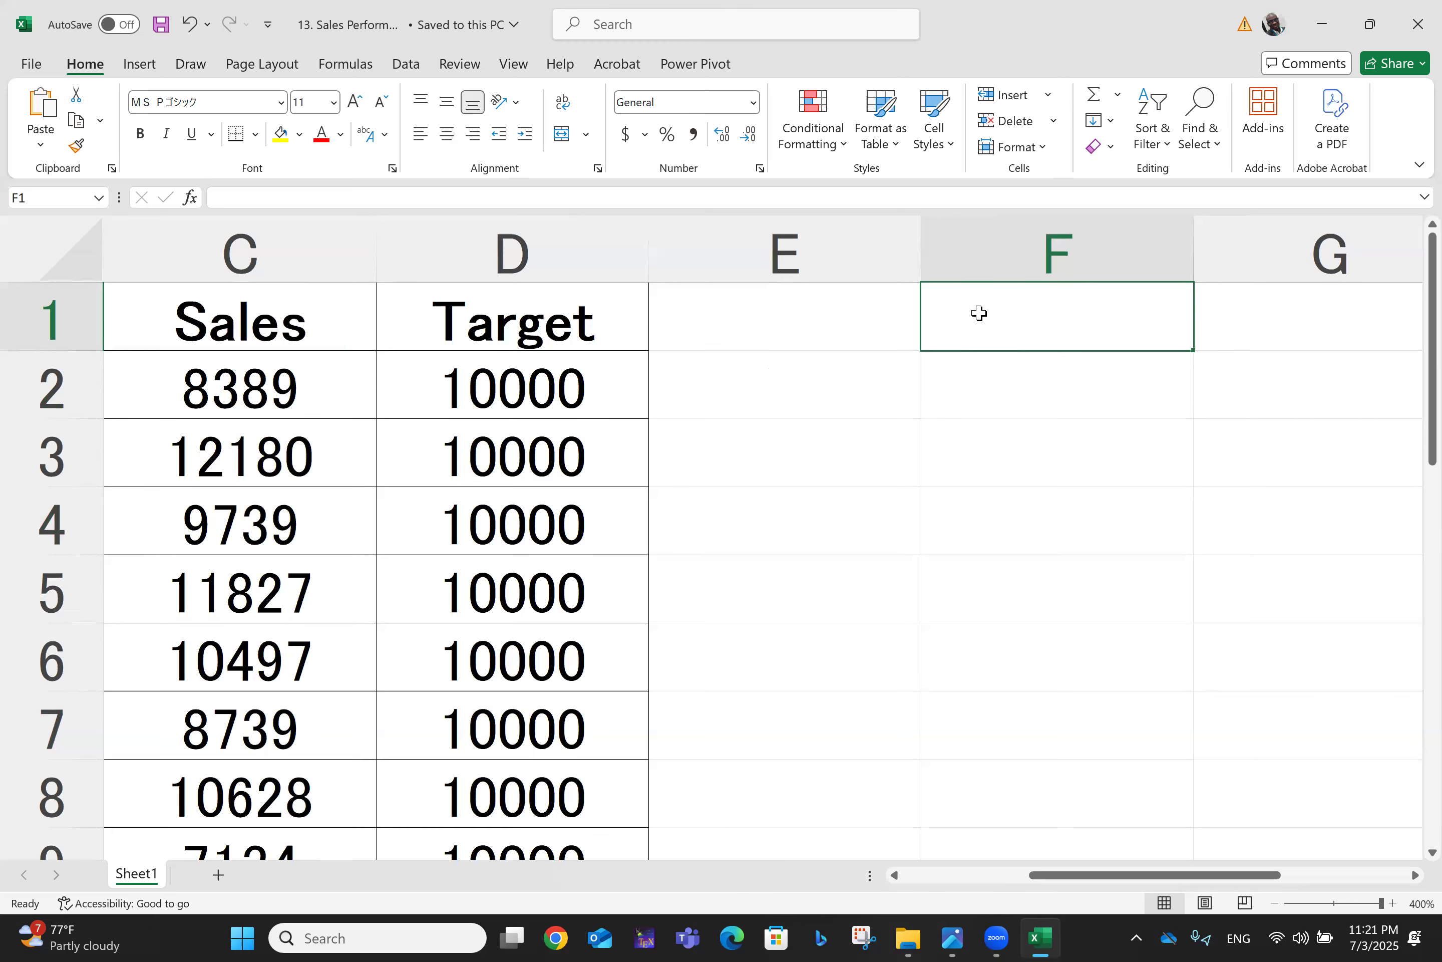
{"action": "type", "text": "7000"}
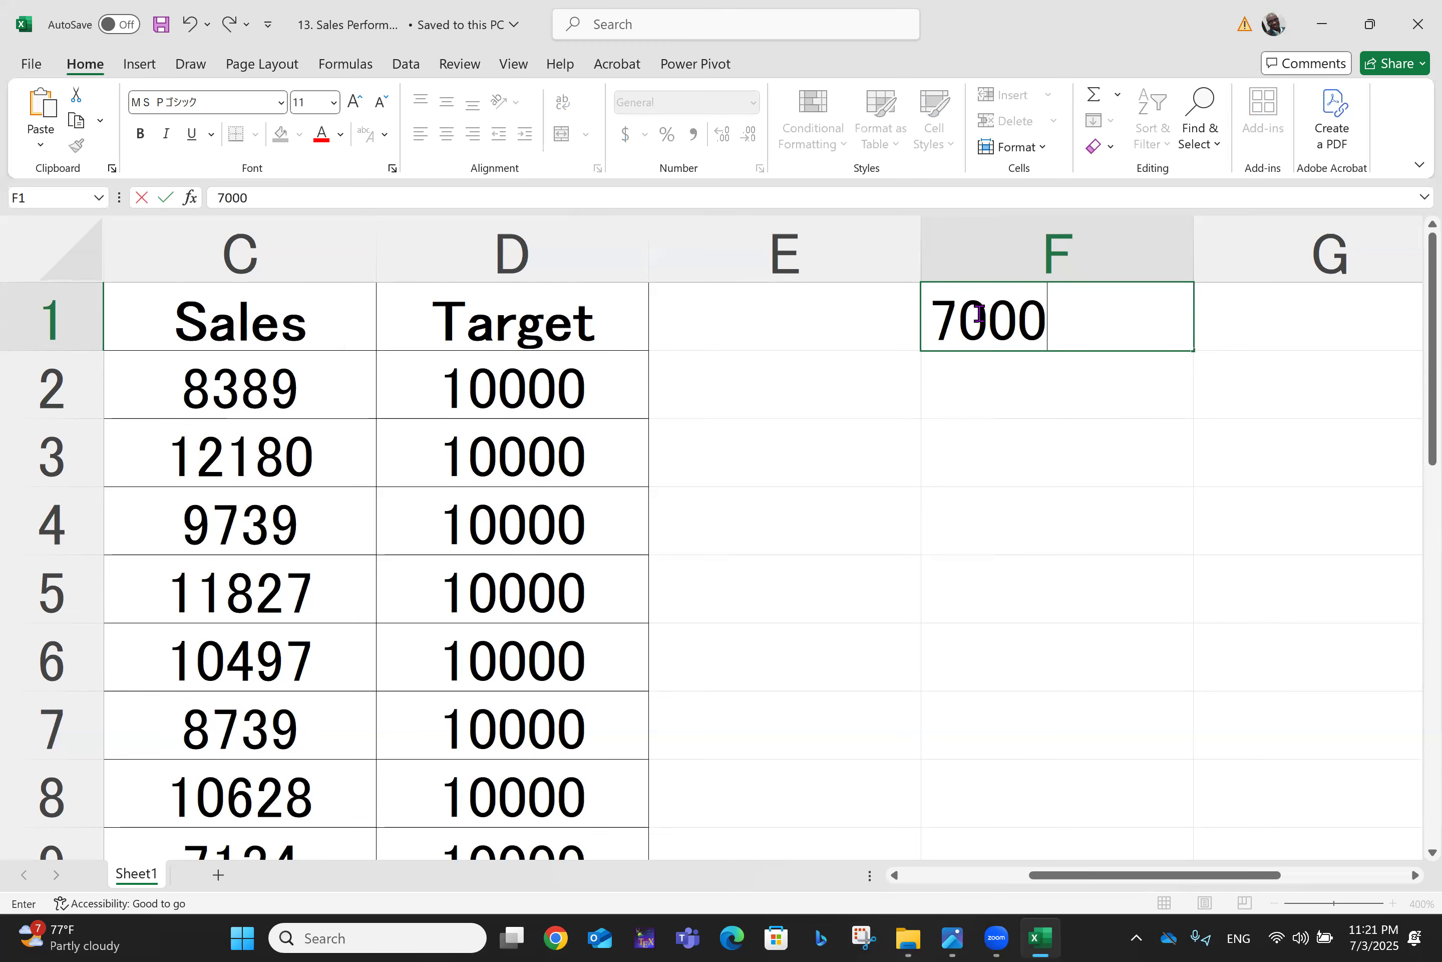
{"action": "key", "text": "Left"}
{"action": "key", "text": "Left"}
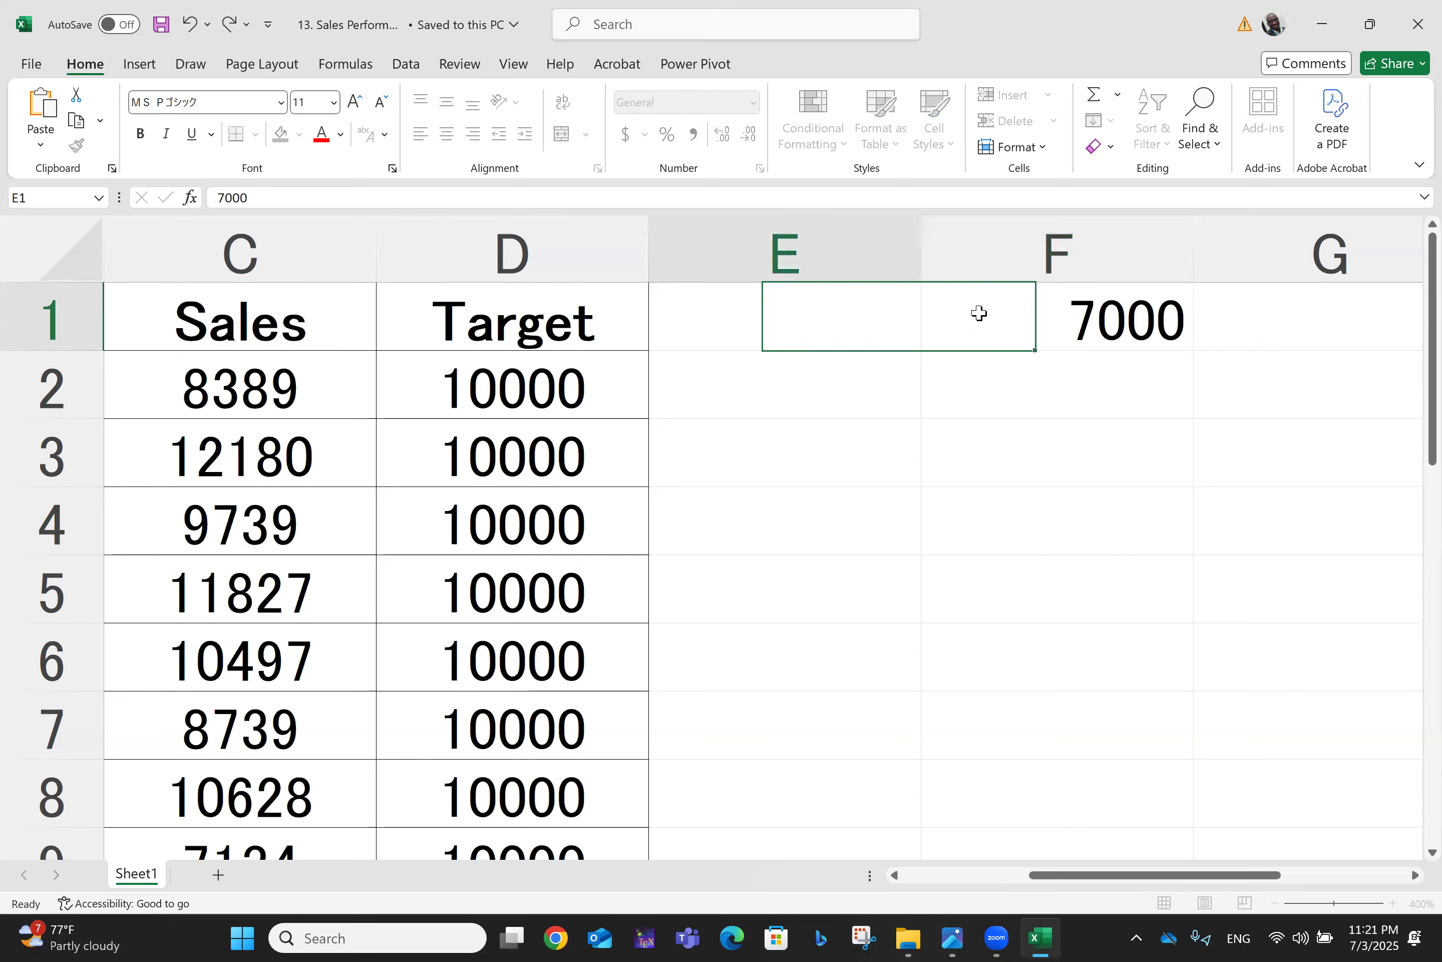
{"action": "key", "text": "Right"}
{"action": "key", "text": "Right"}
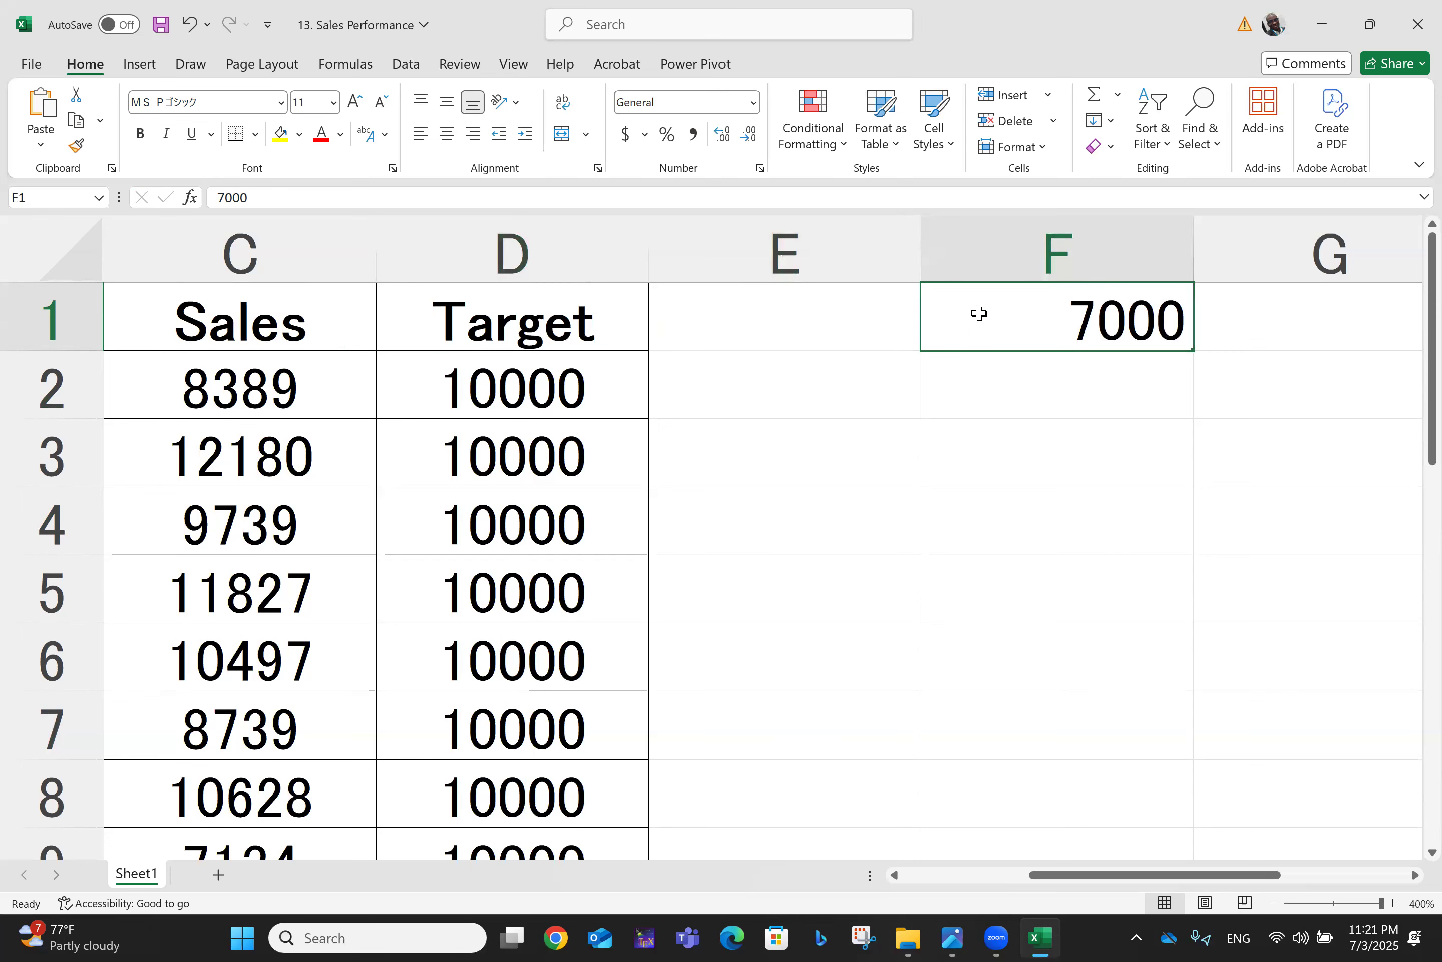
- Turn F1 into the condition >=7000 and enter 10 beside it in G1
{"action": "double_click", "coordinate": [1152, 322]}
{"action": "left_click", "coordinate": [1063, 317]}
{"action": "type", "text": ">="}
{"action": "left_click", "coordinate": [1258, 308]}
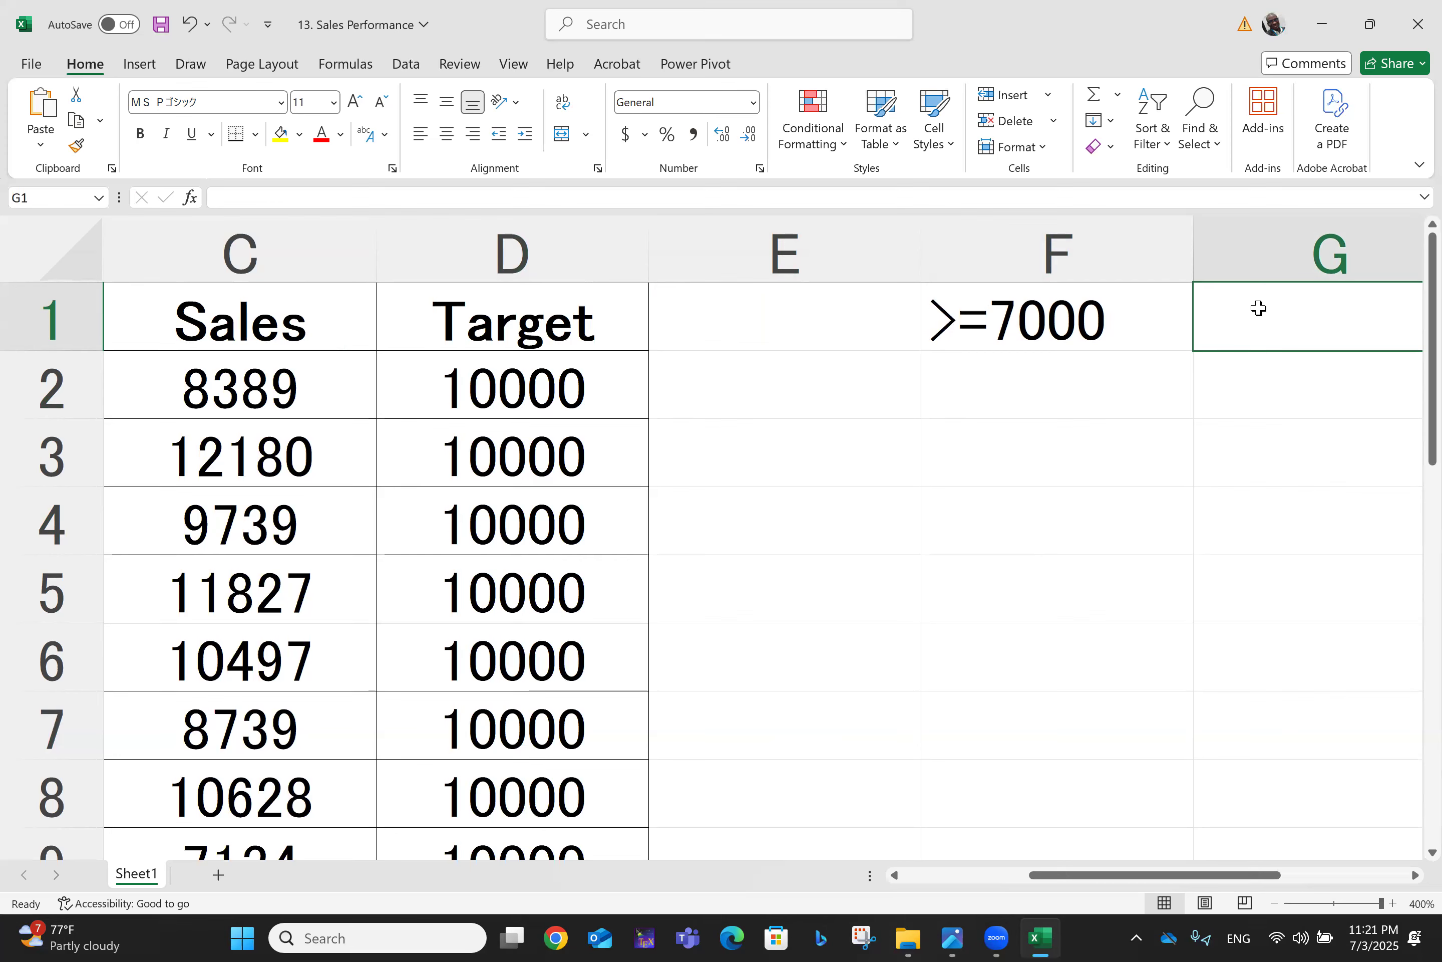
{"action": "type", "text": "10"}
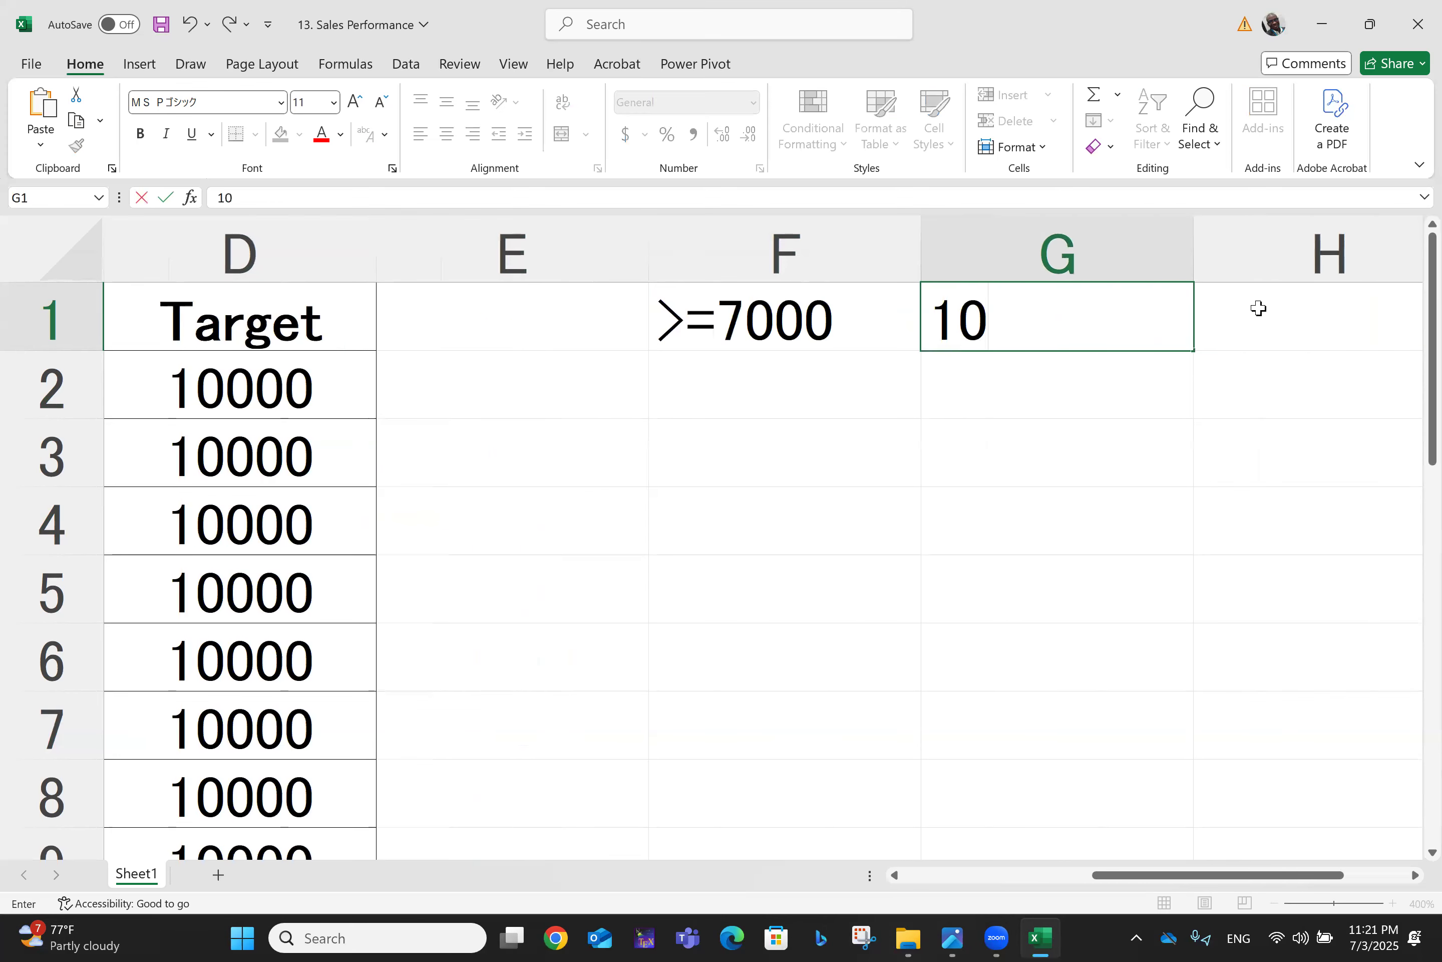
{"action": "key", "text": "Return"}
- Add the second tier in row 2, with >=8000 in F2 and 12.5 in G2
{"action": "key", "text": "Left"}
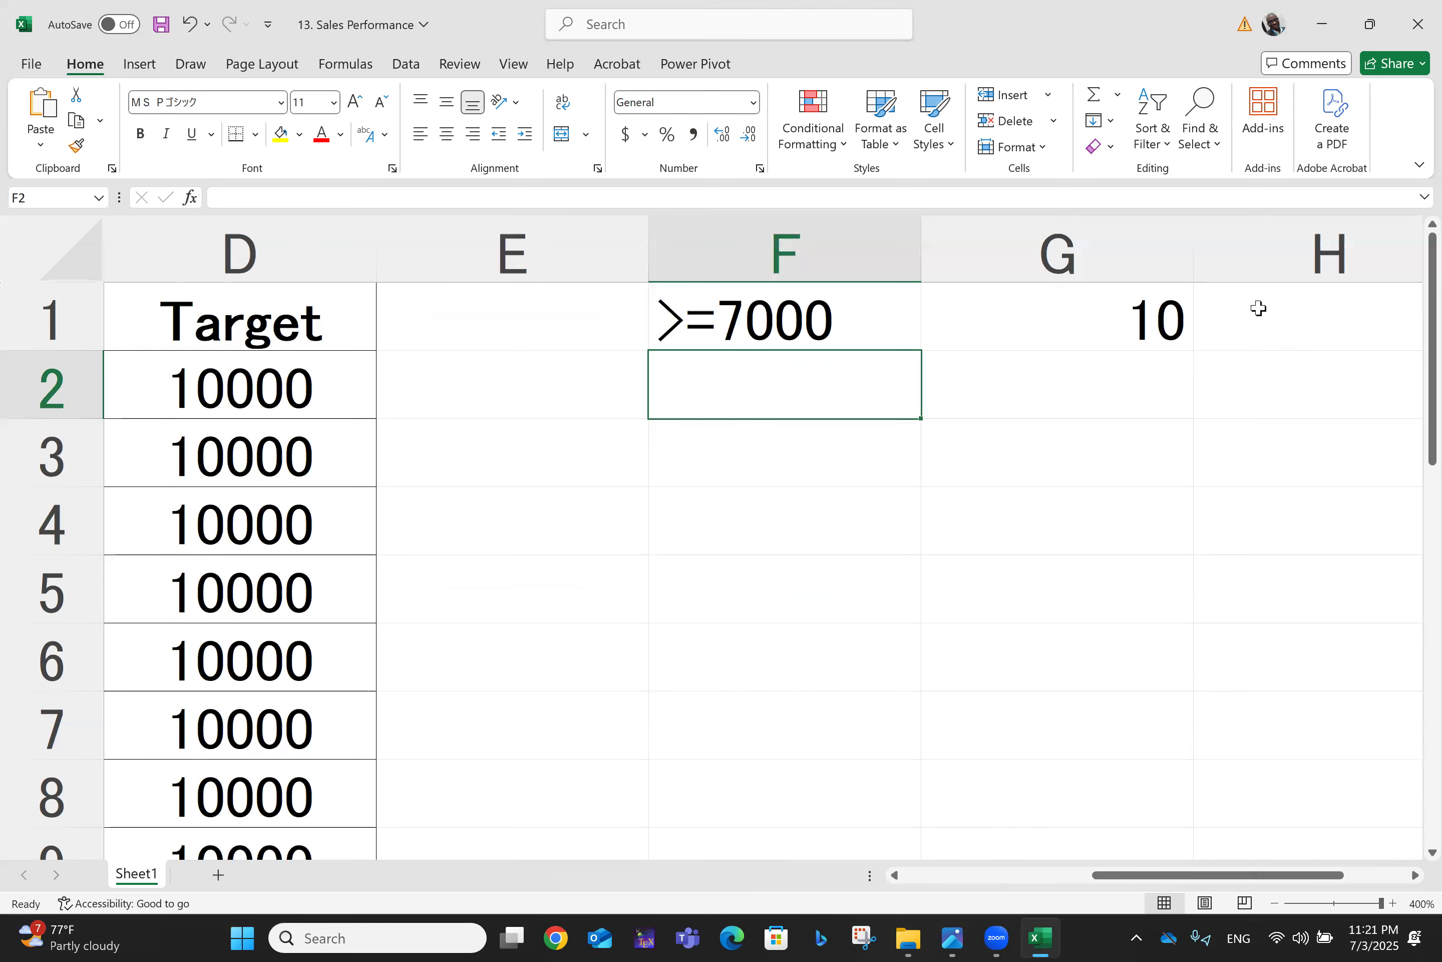
{"action": "type", "text": ">"}
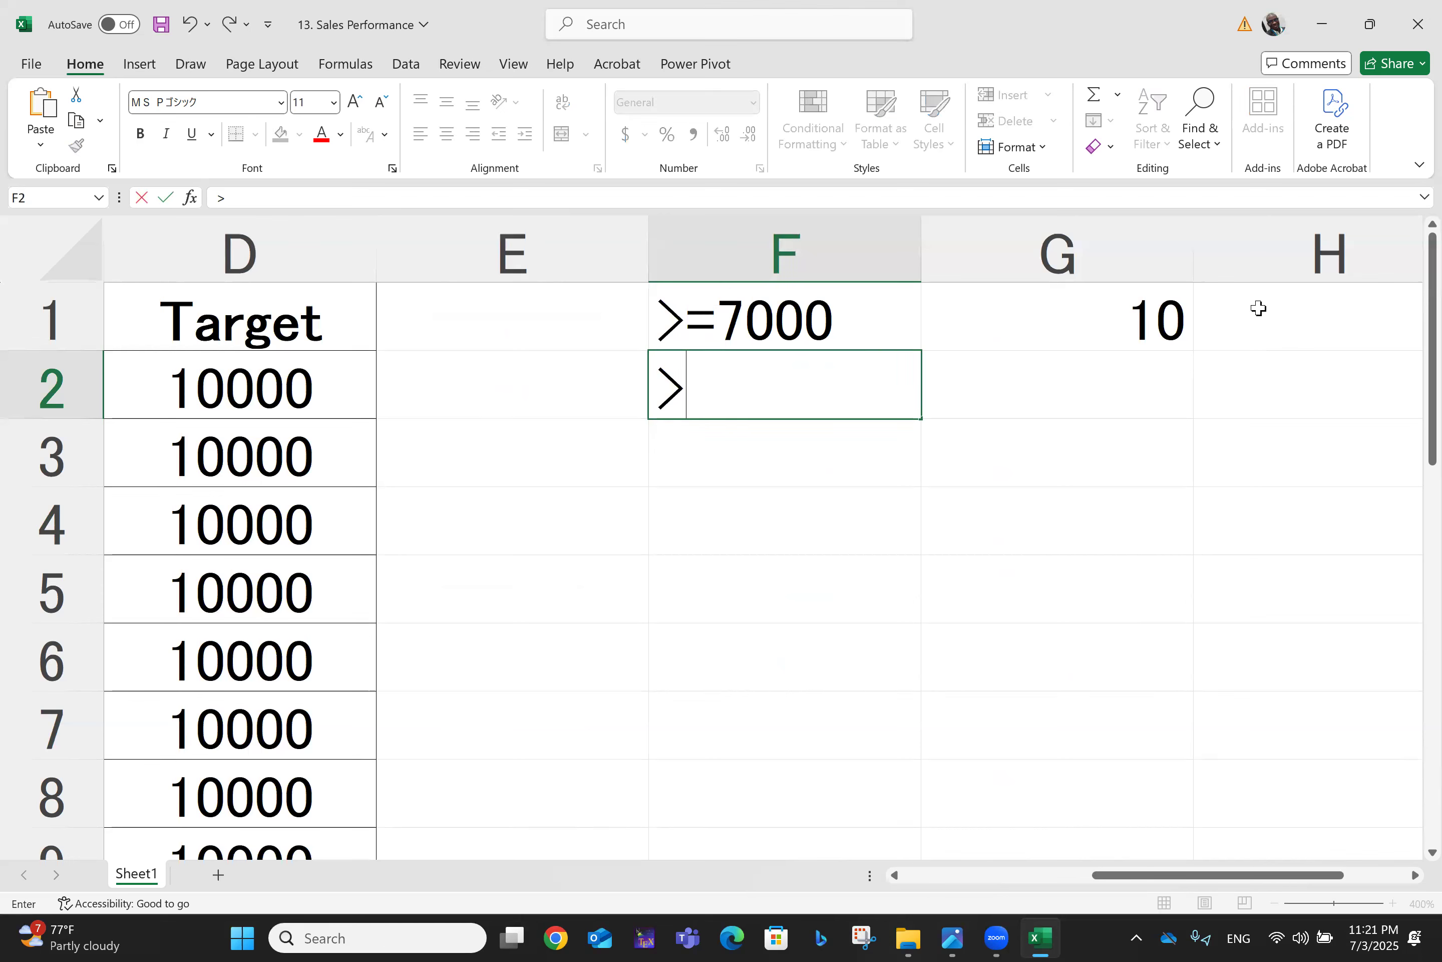
{"action": "type", "text": "=8000"}
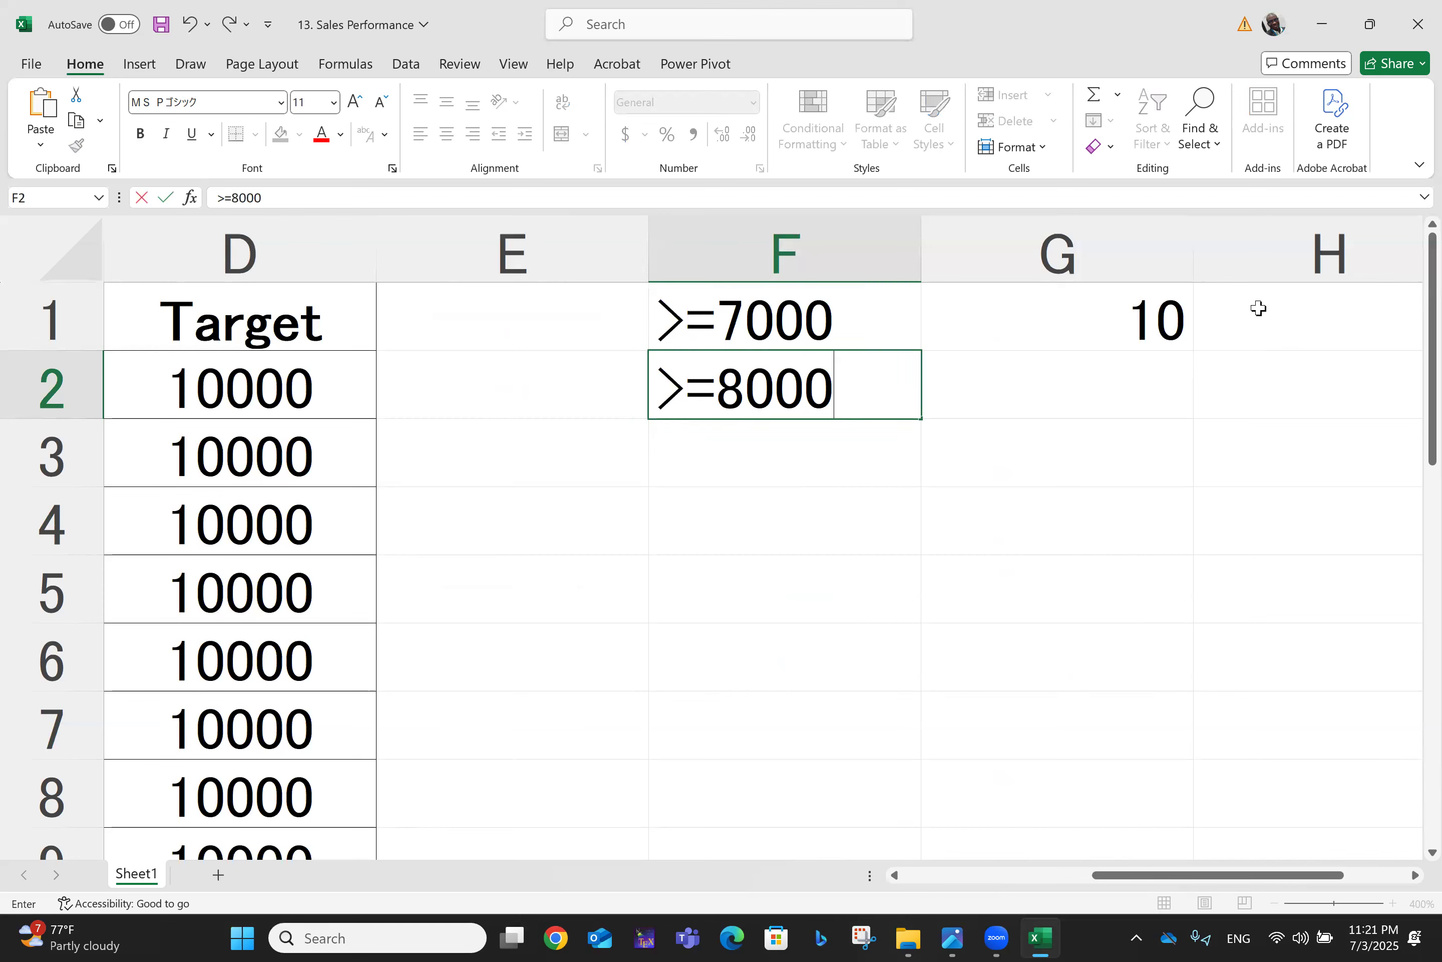
{"action": "key", "text": "Tab"}
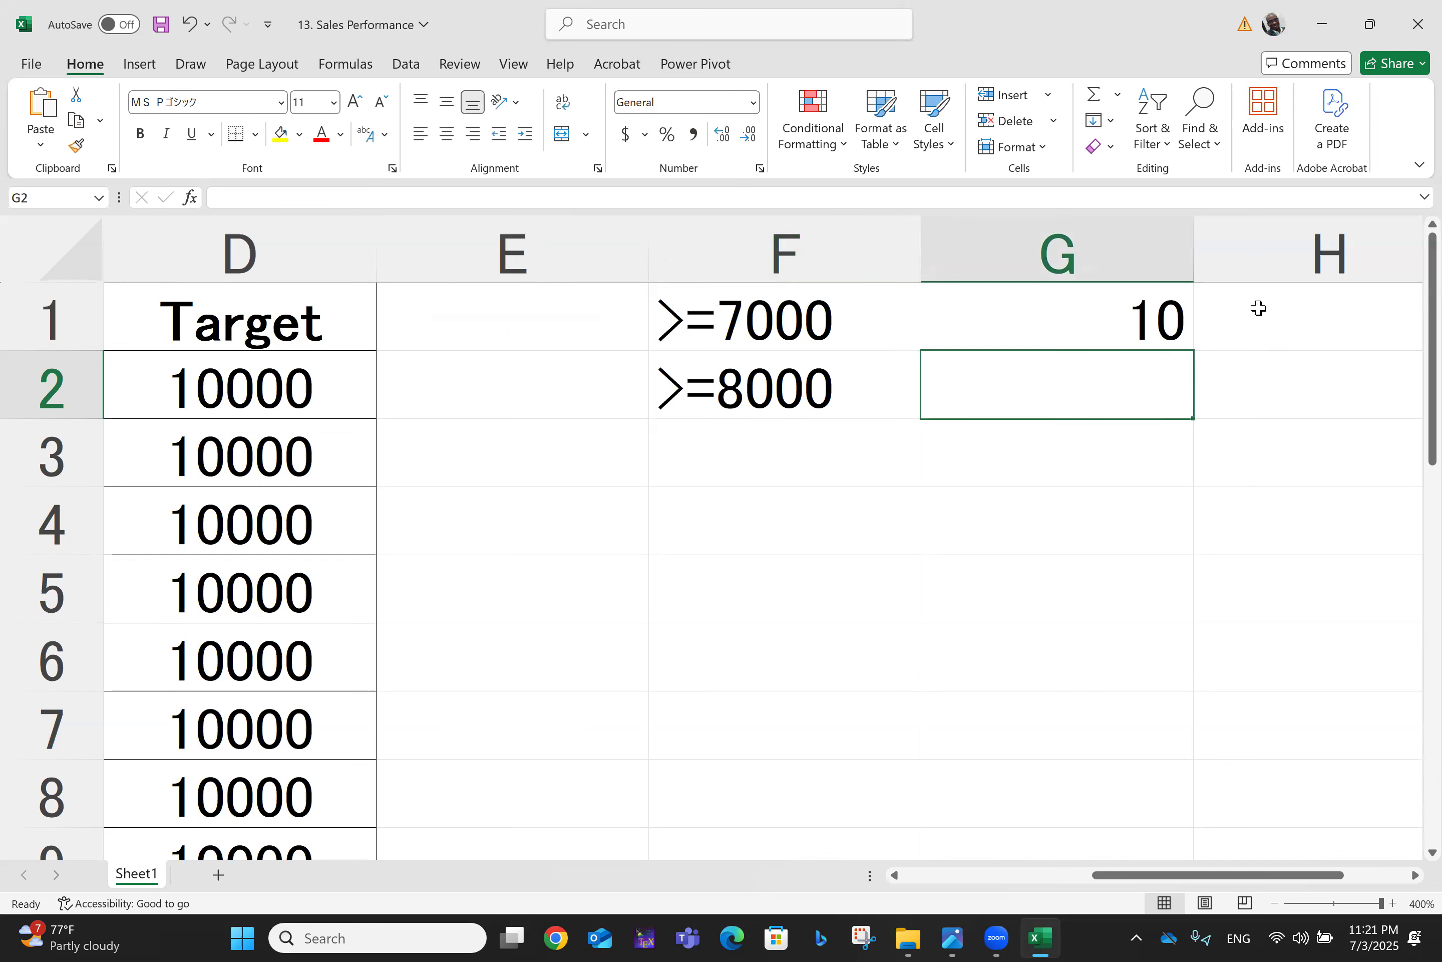
{"action": "type", "text": "12.5"}
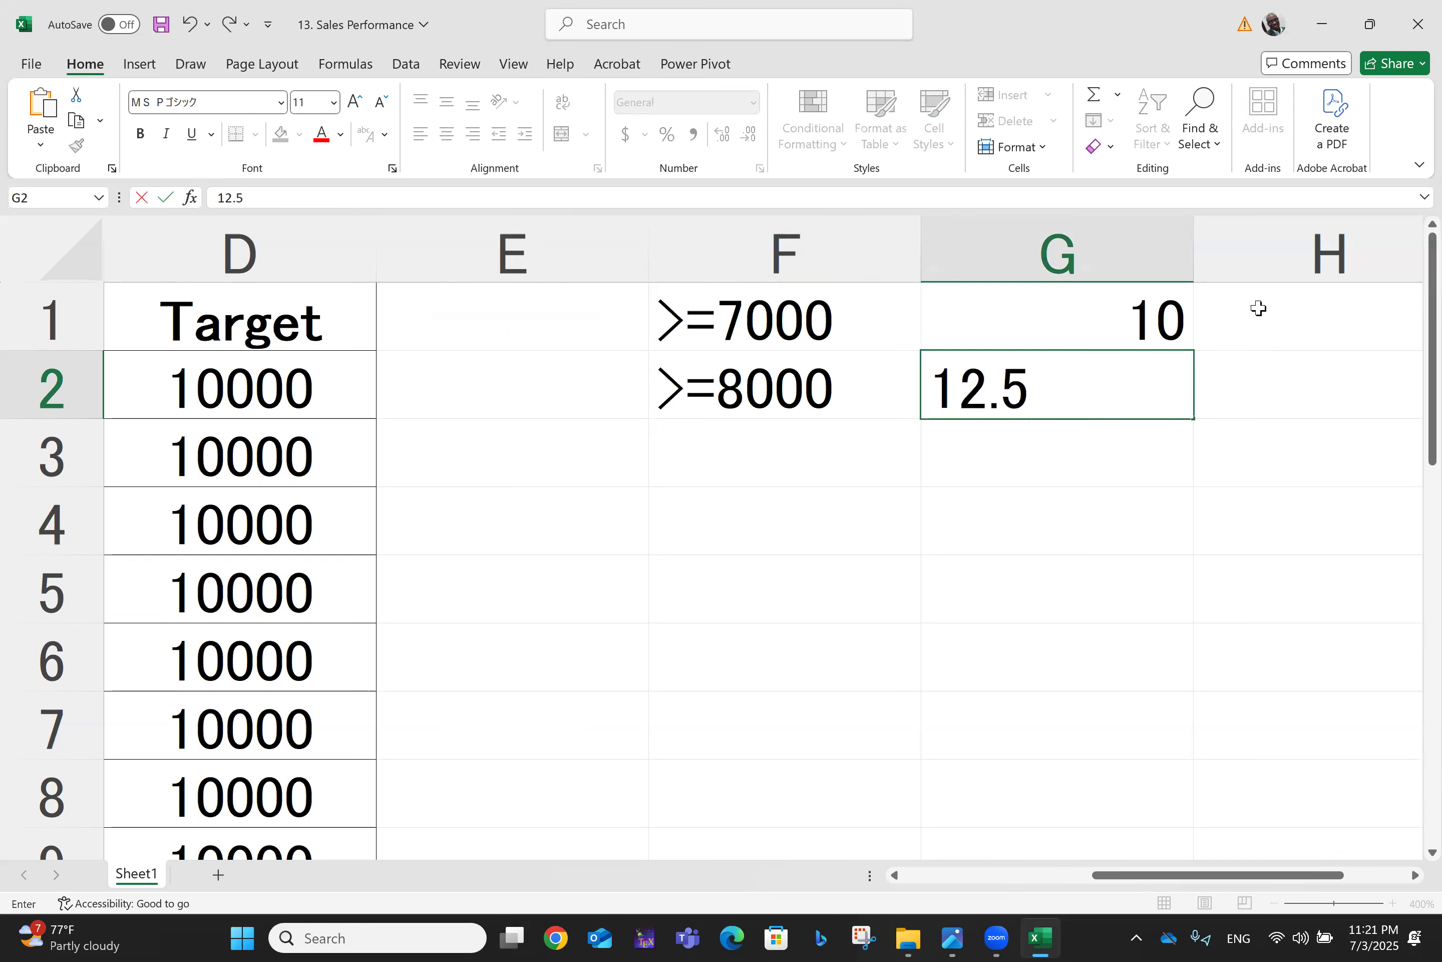
{"action": "key", "text": "Return"}
- Convert the two rates in column G to percentages, 10% in G1 and 12.5% in G2
{"action": "key", "text": "Left"}
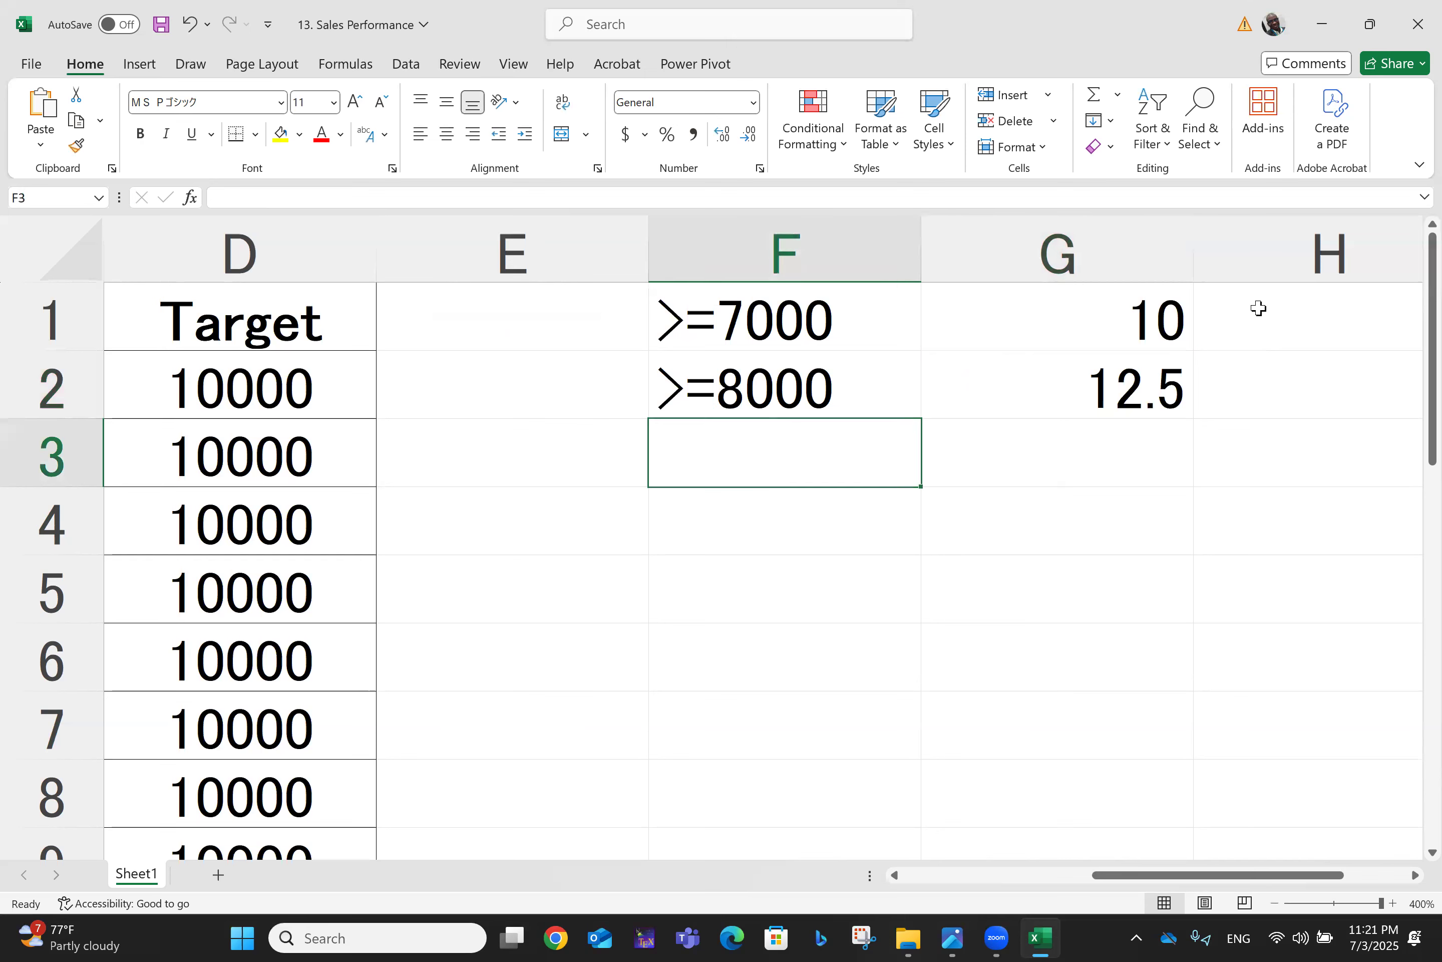
{"action": "key", "text": "Up"}
{"action": "key", "text": "Up"}
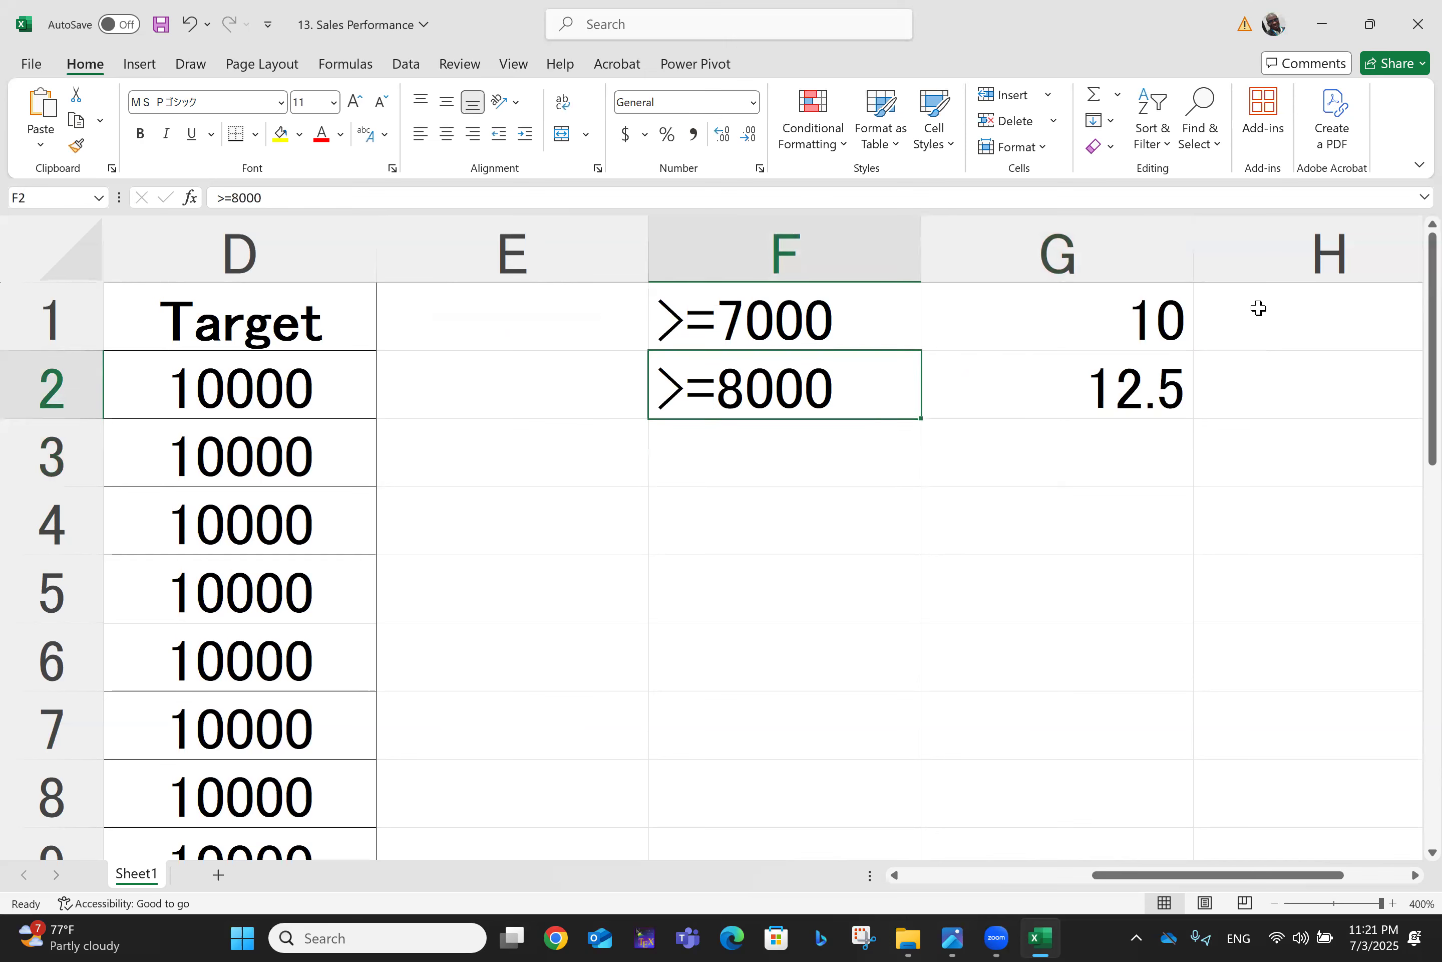
{"action": "key", "text": "Right"}
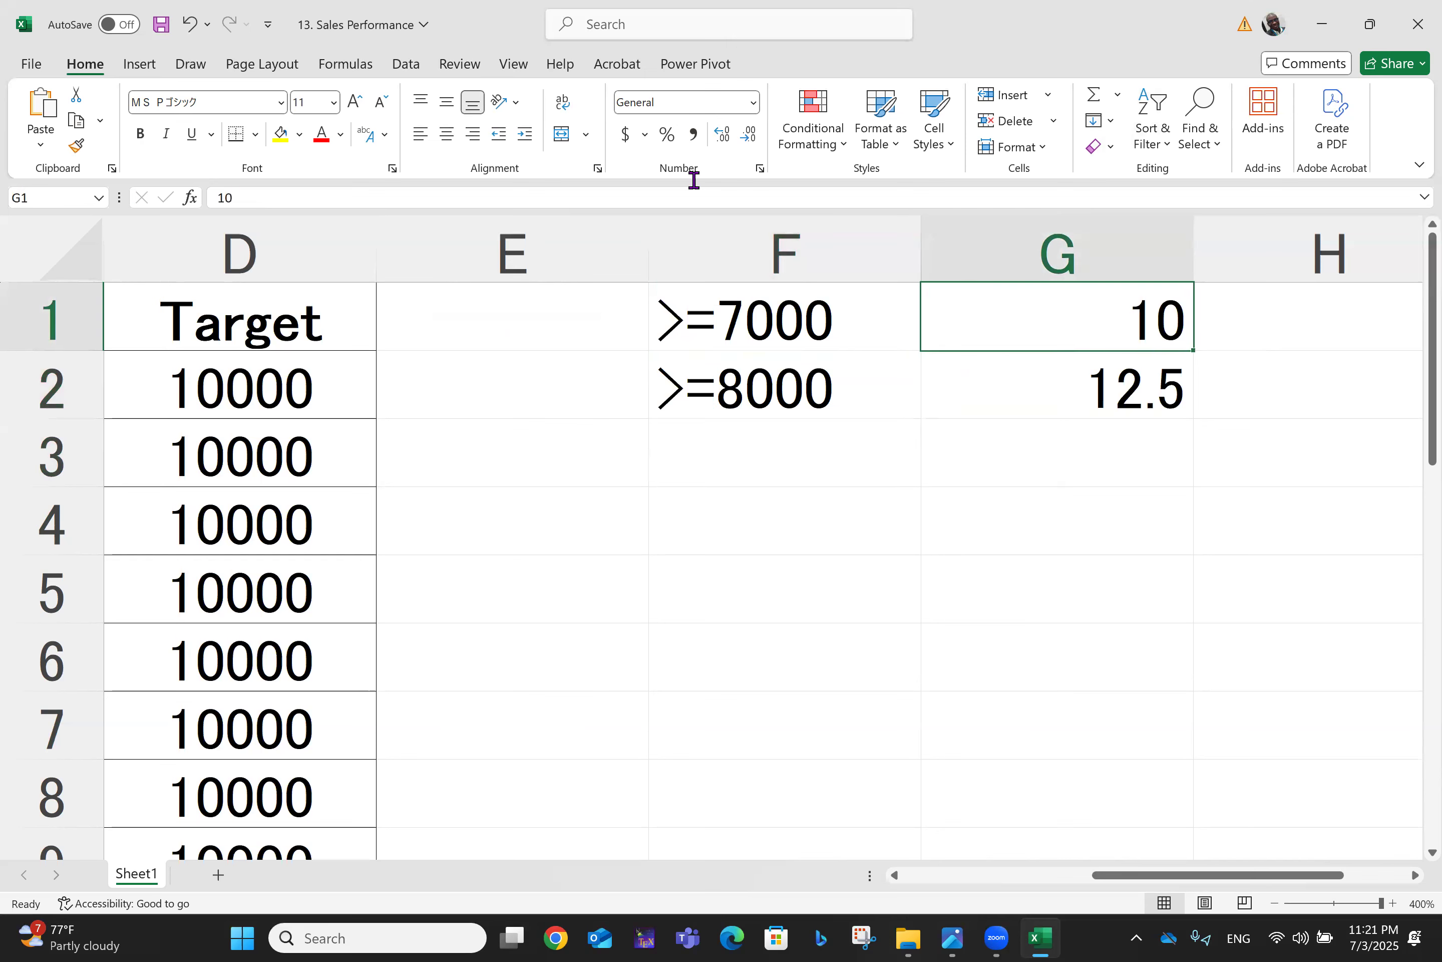
{"action": "left_click", "coordinate": [649, 191]}
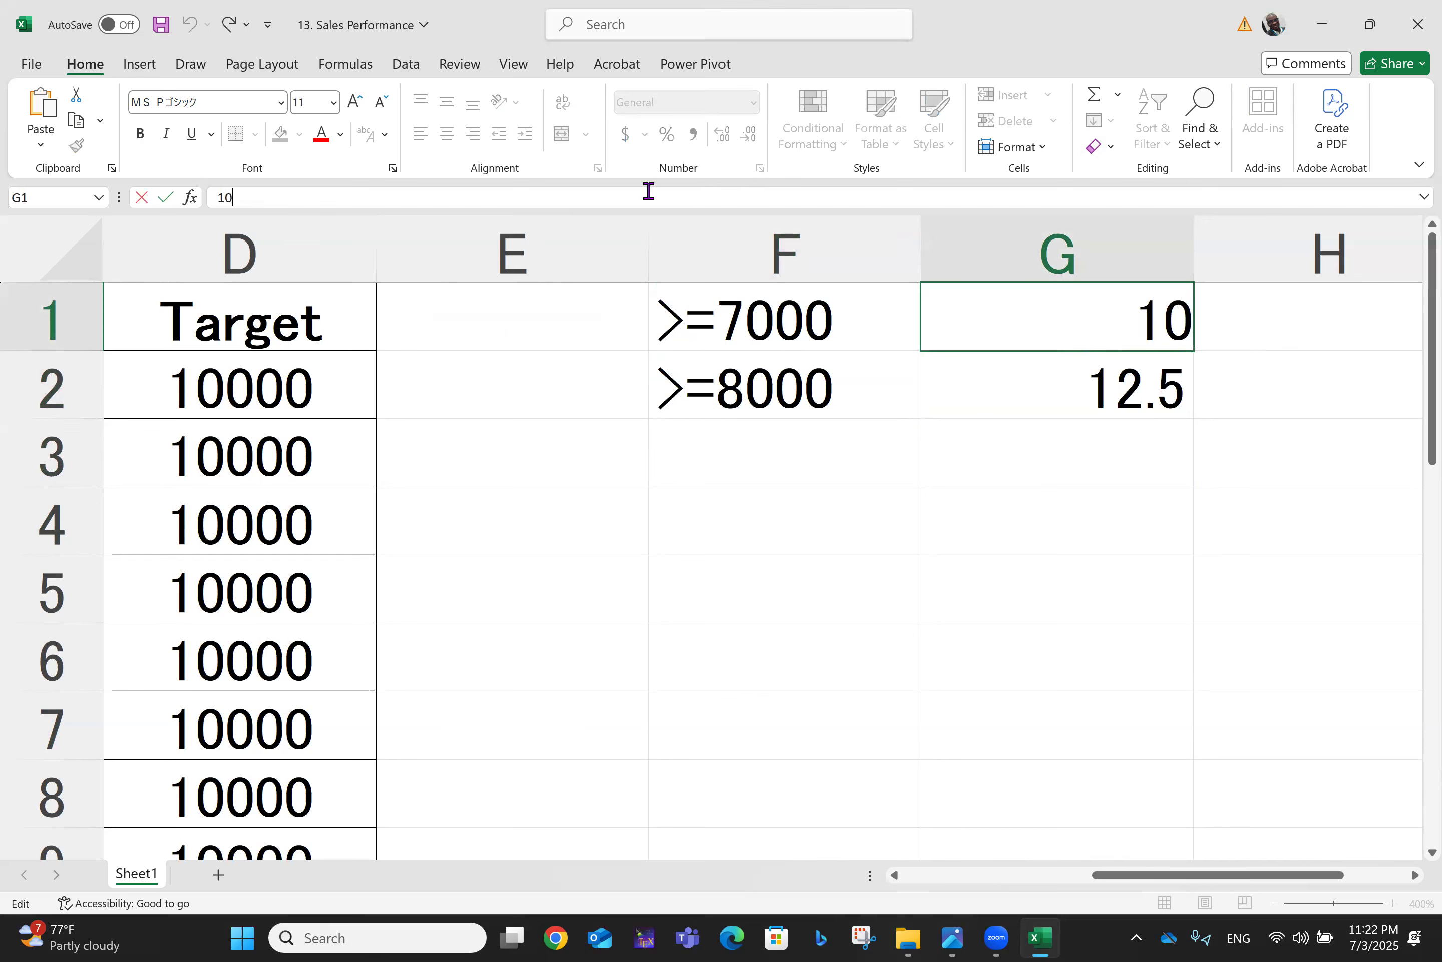
{"action": "type", "text": "%"}
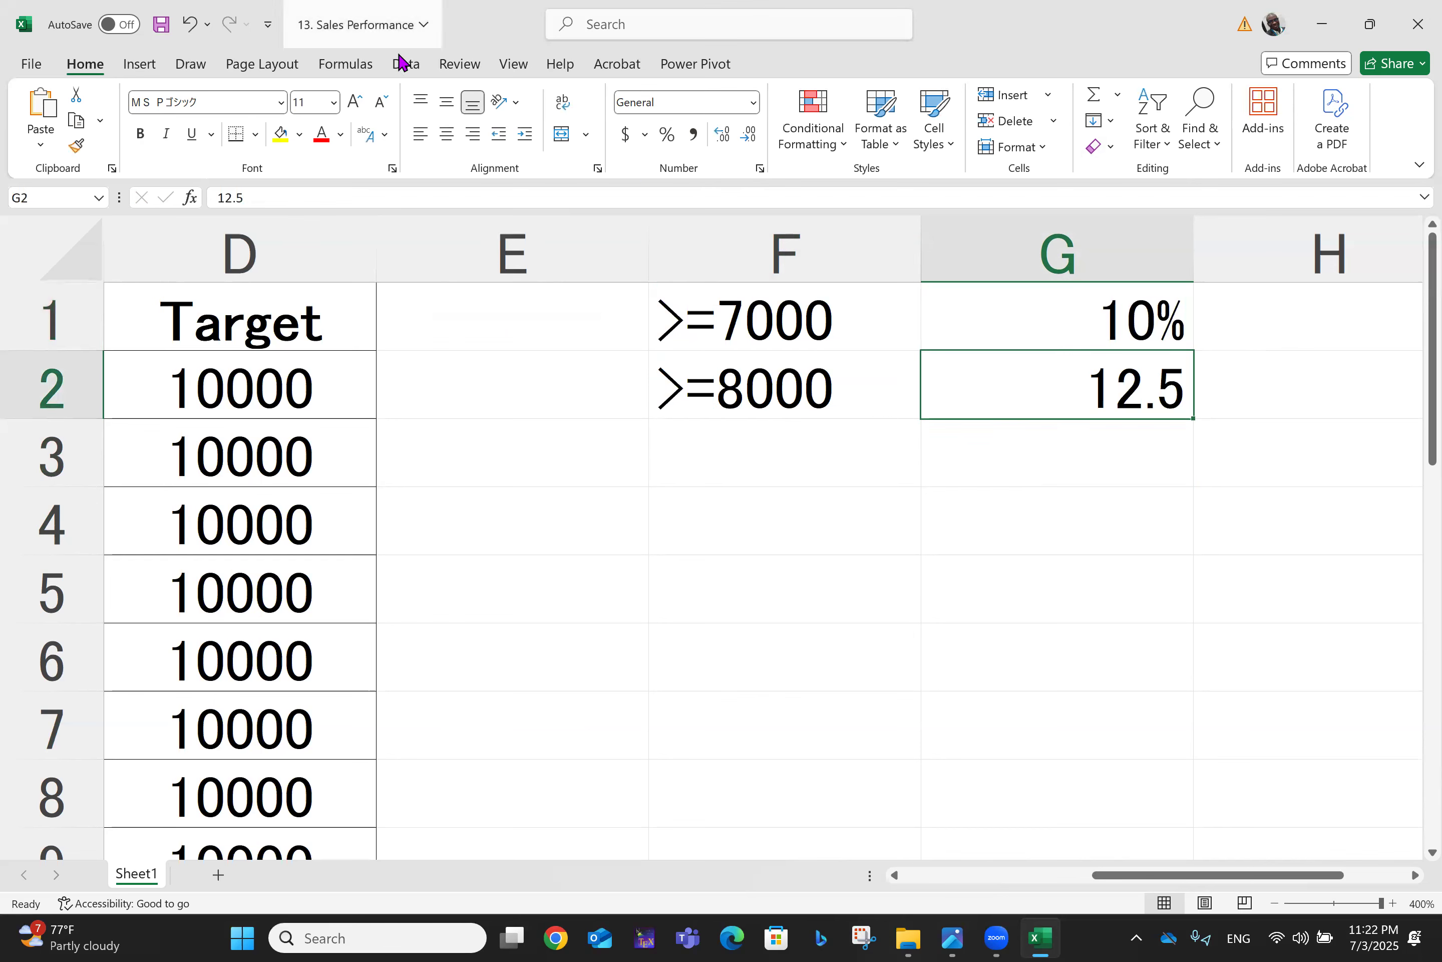
{"action": "left_click", "coordinate": [286, 197]}
{"action": "type", "text": "%"}
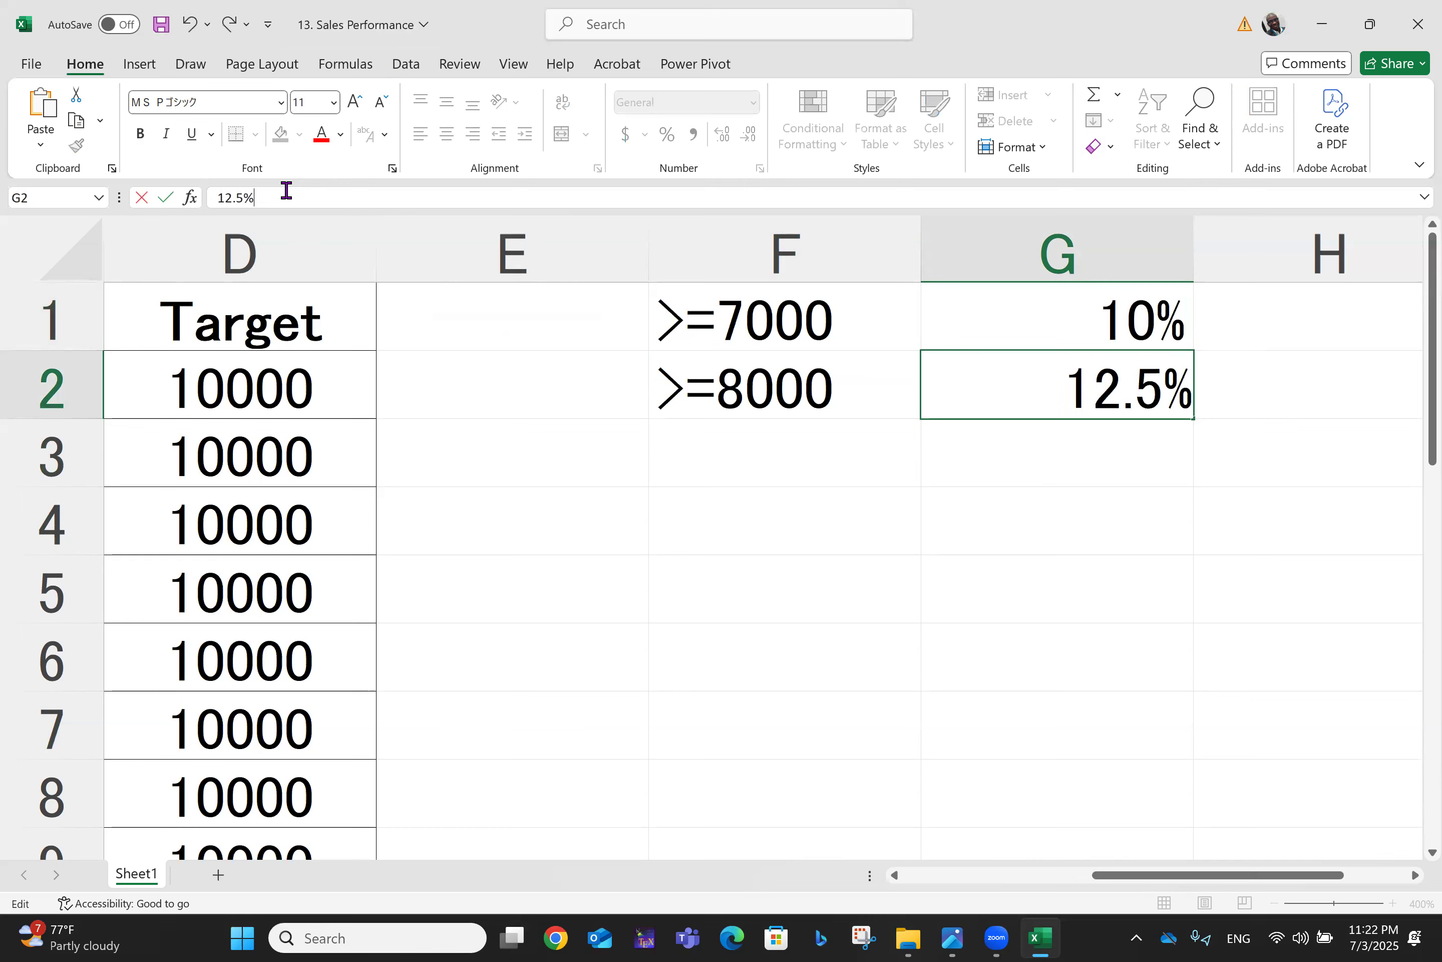
{"action": "key", "text": "Return"}
- Add the third tier in row 3, with >=9000 in F3 and 15% in G3
{"action": "key", "text": "Left"}
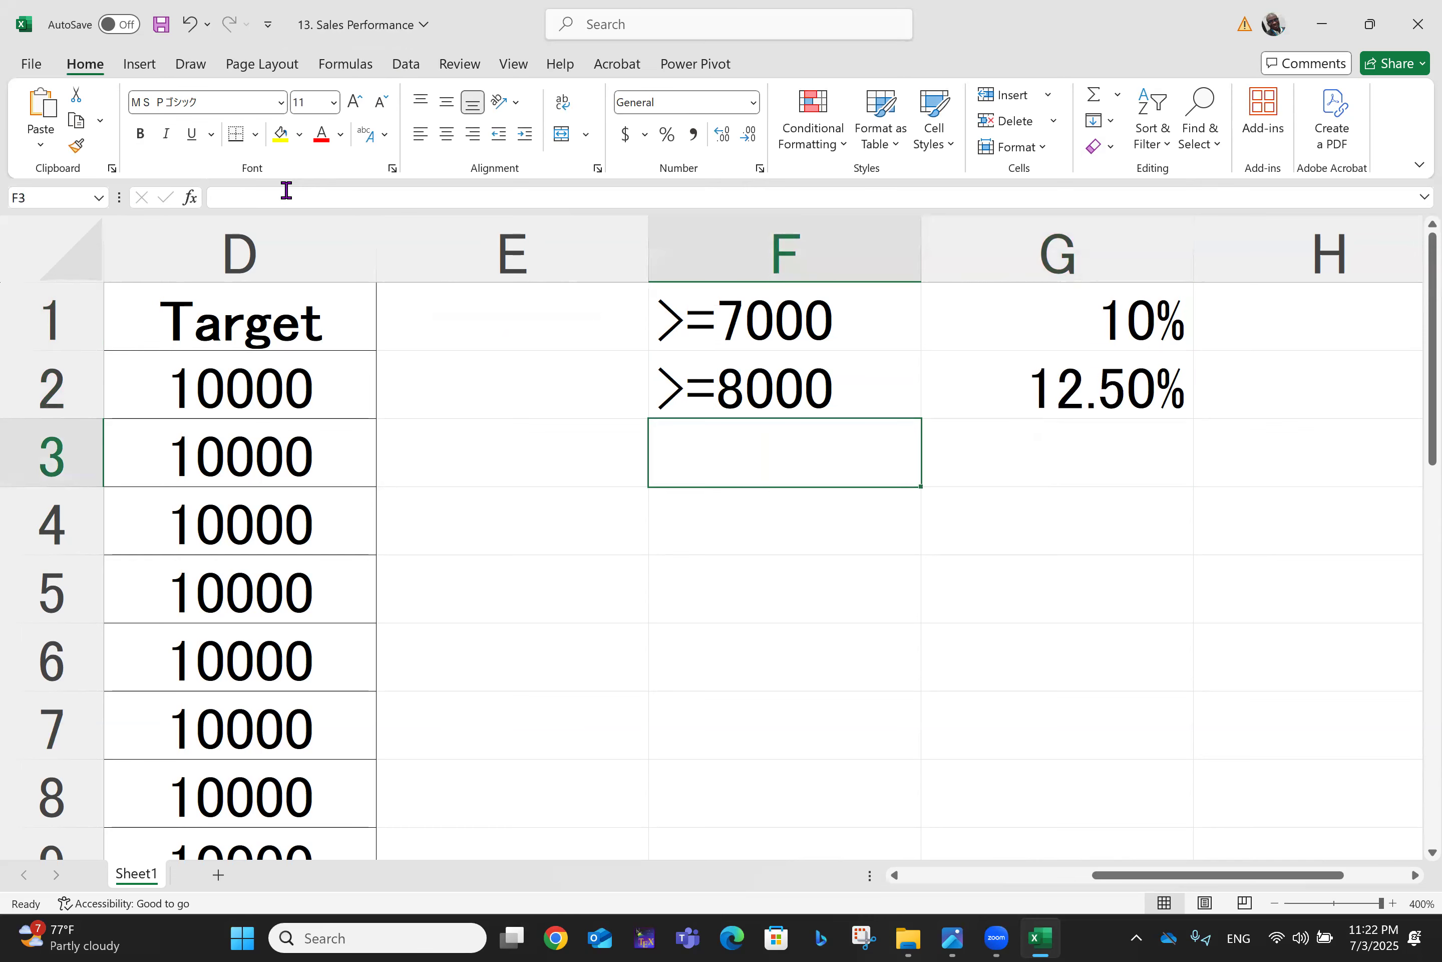
{"action": "type", "text": ">="}
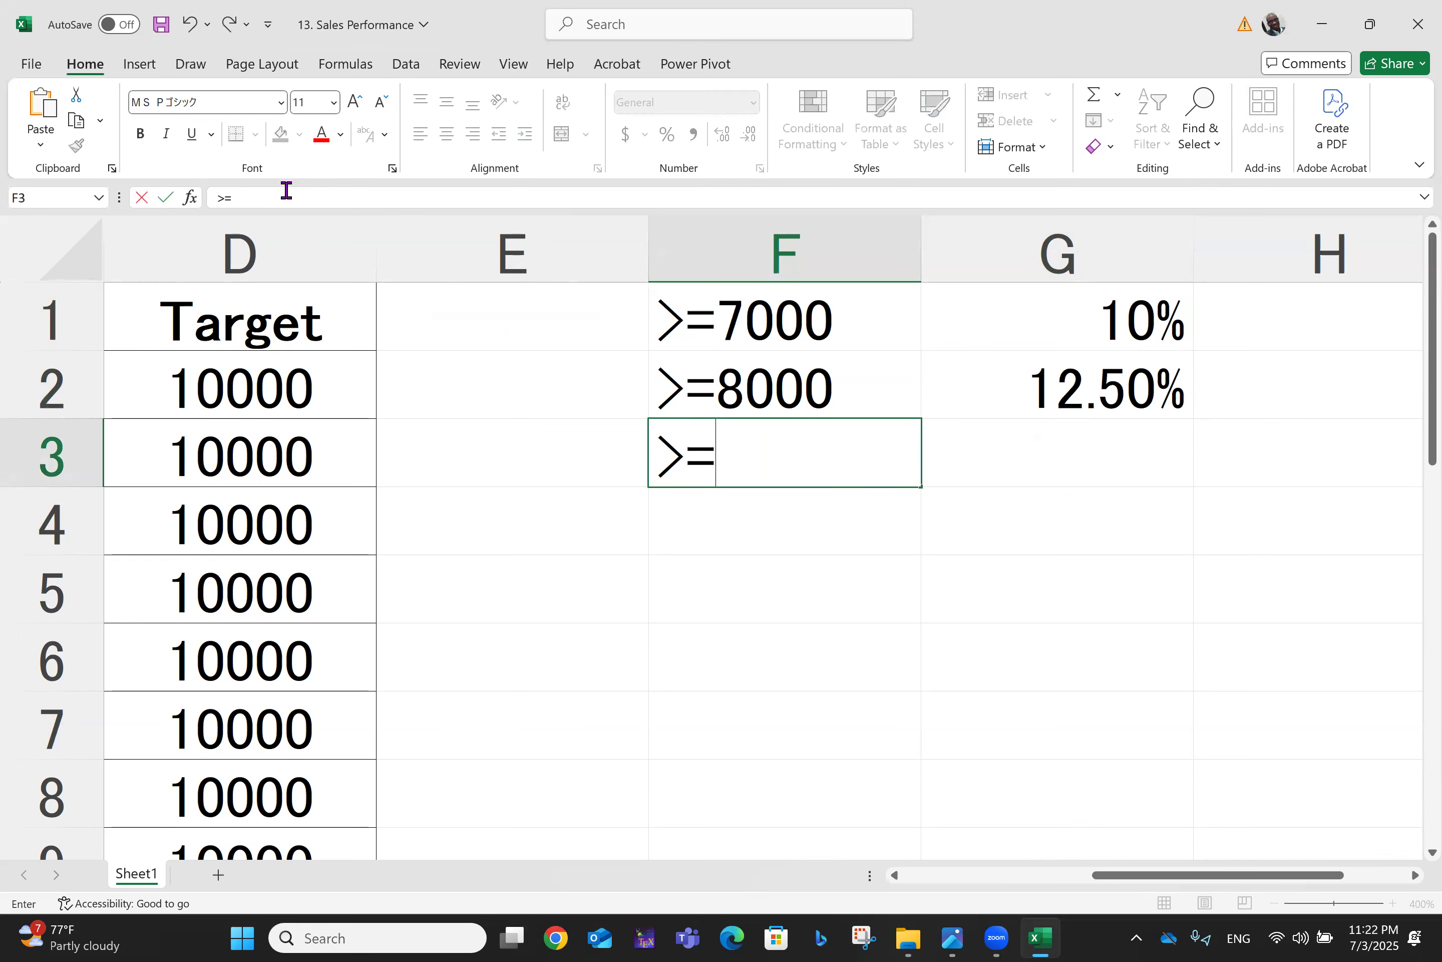
{"action": "type", "text": "9000"}
{"action": "key", "text": "Tab"}
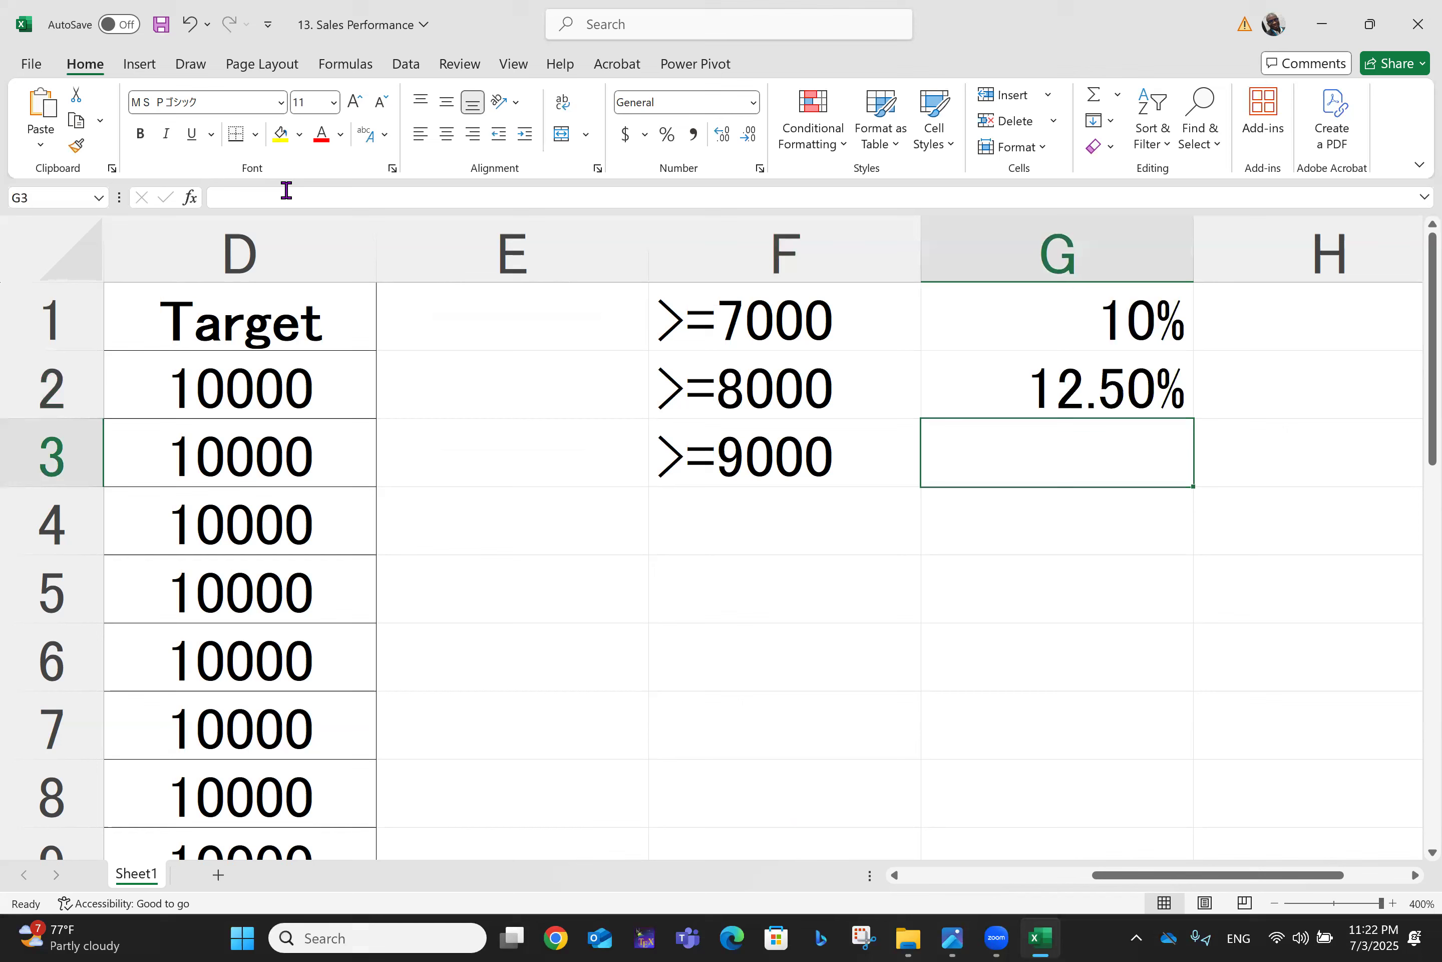
{"action": "type", "text": "15%"}
{"action": "key", "text": "Return"}
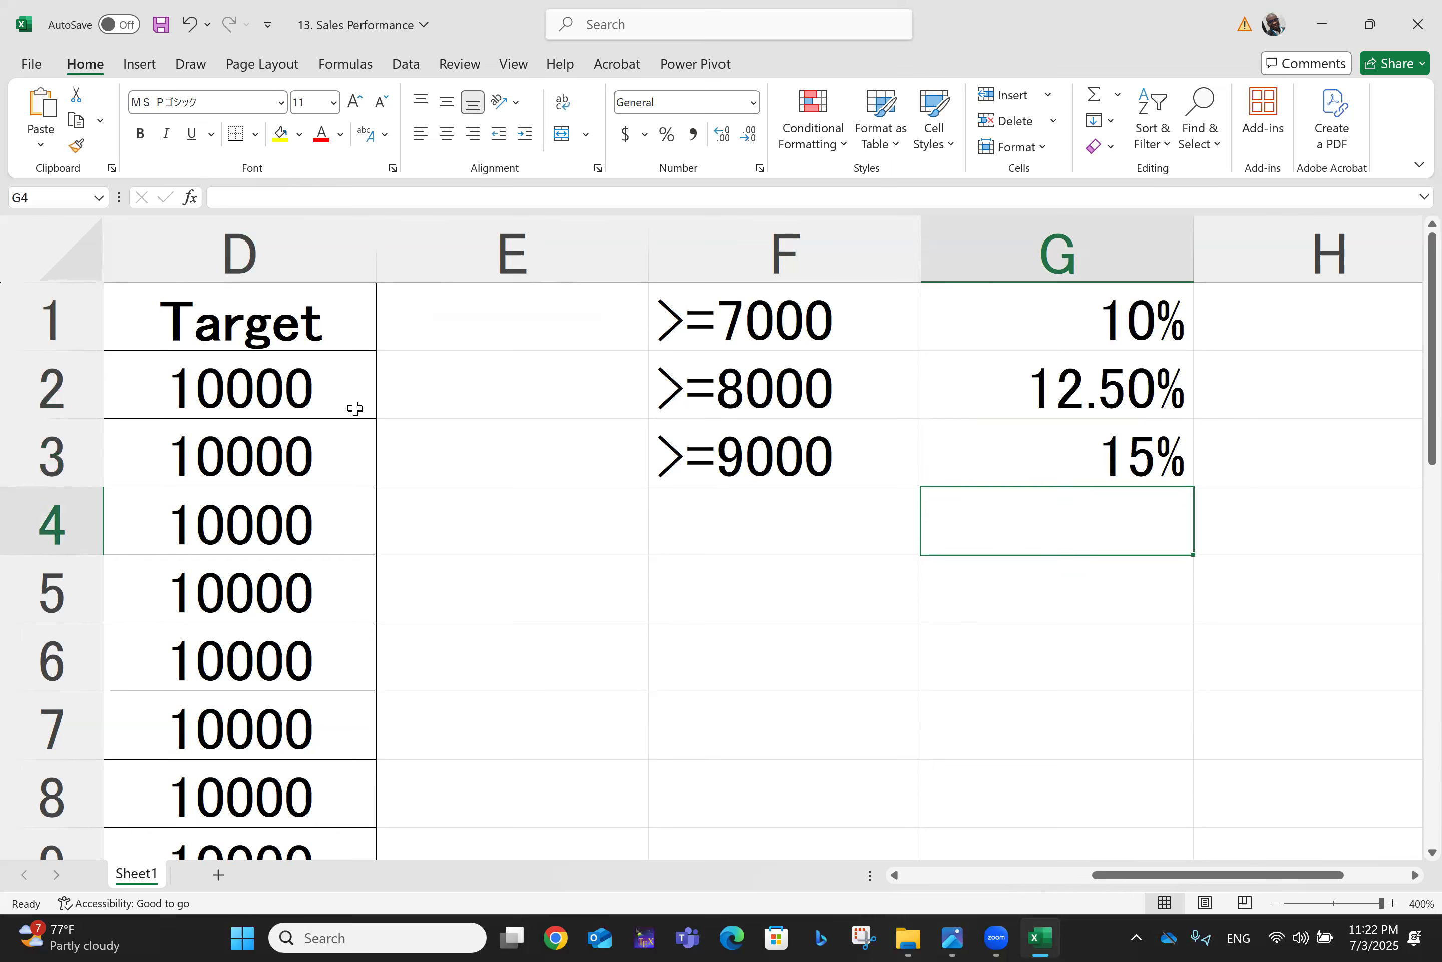
- Add the fourth tier in row 4, with >=10000 in F4 and 20% in G4
{"action": "left_click", "coordinate": [740, 525]}
{"action": "type", "text": ">"}
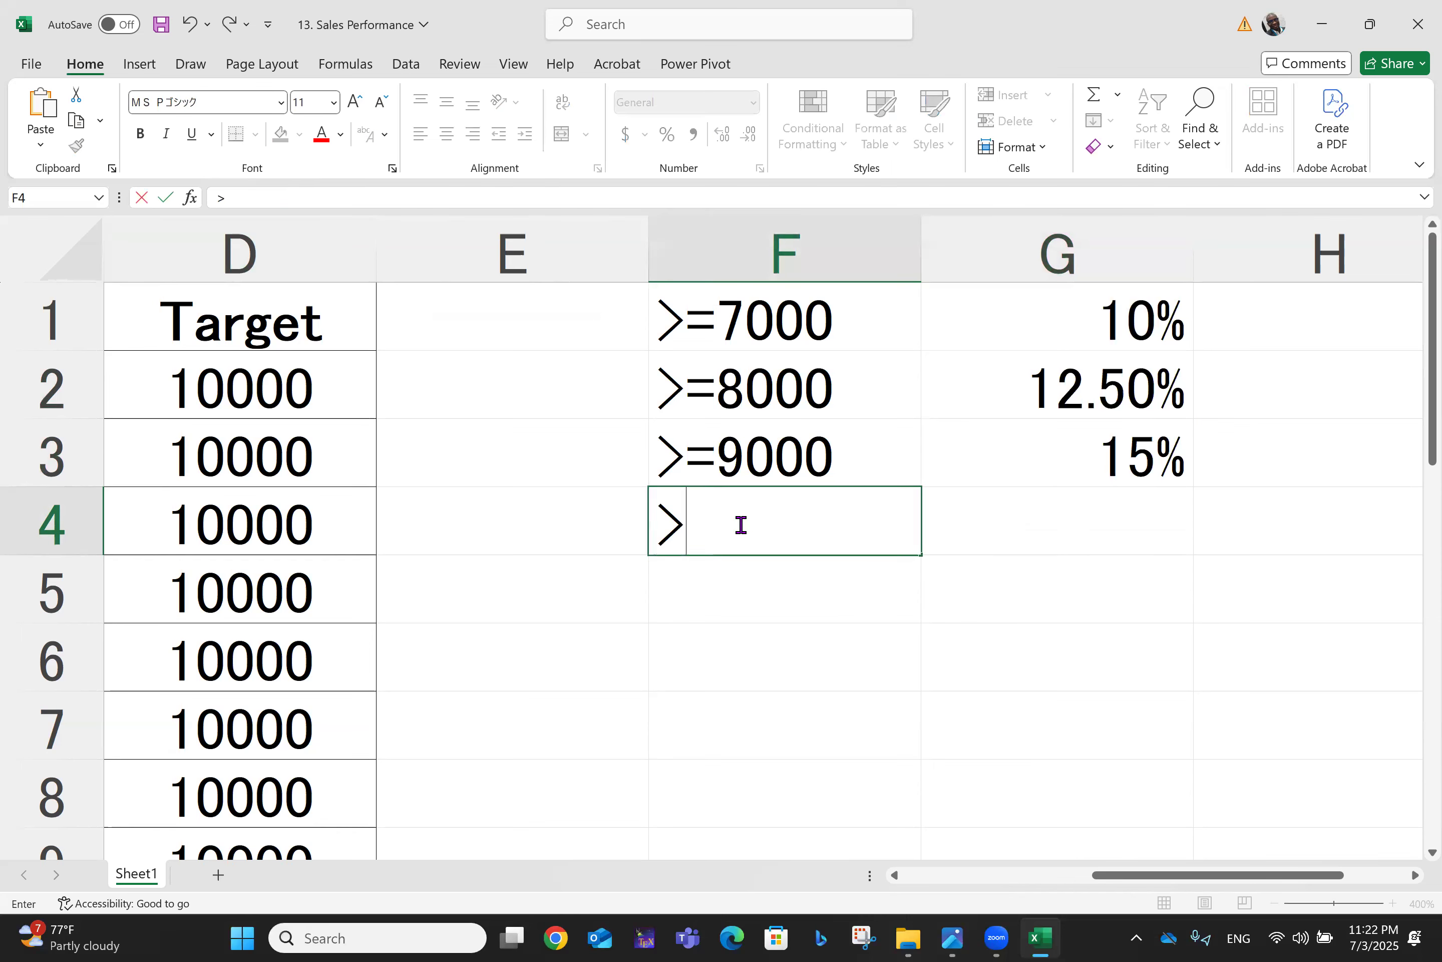
{"action": "type", "text": "=10000"}
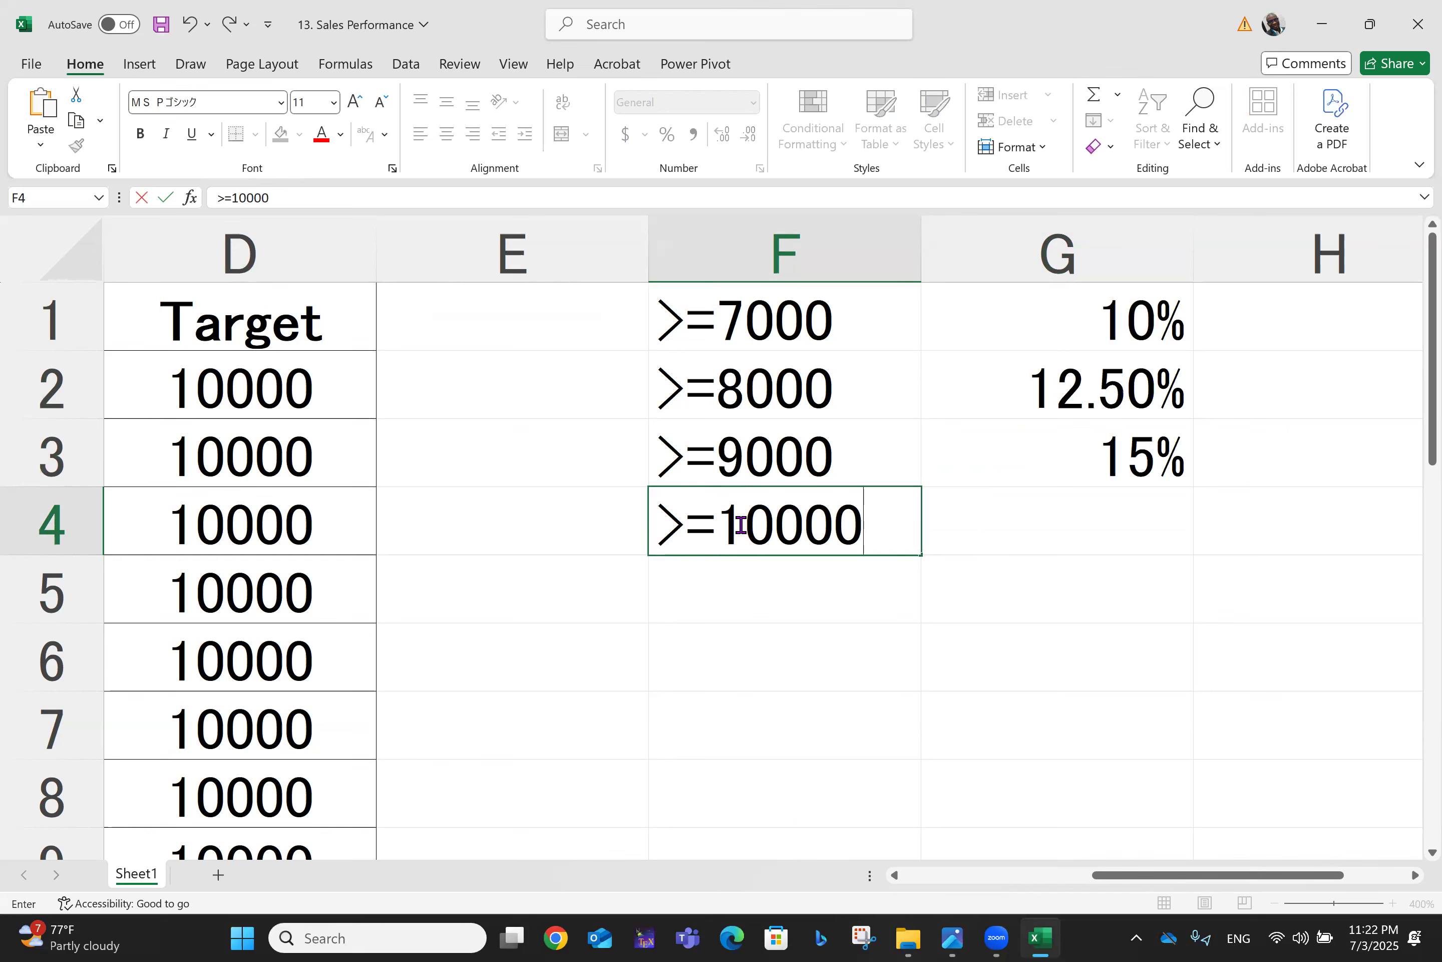
{"action": "key", "text": "Tab"}
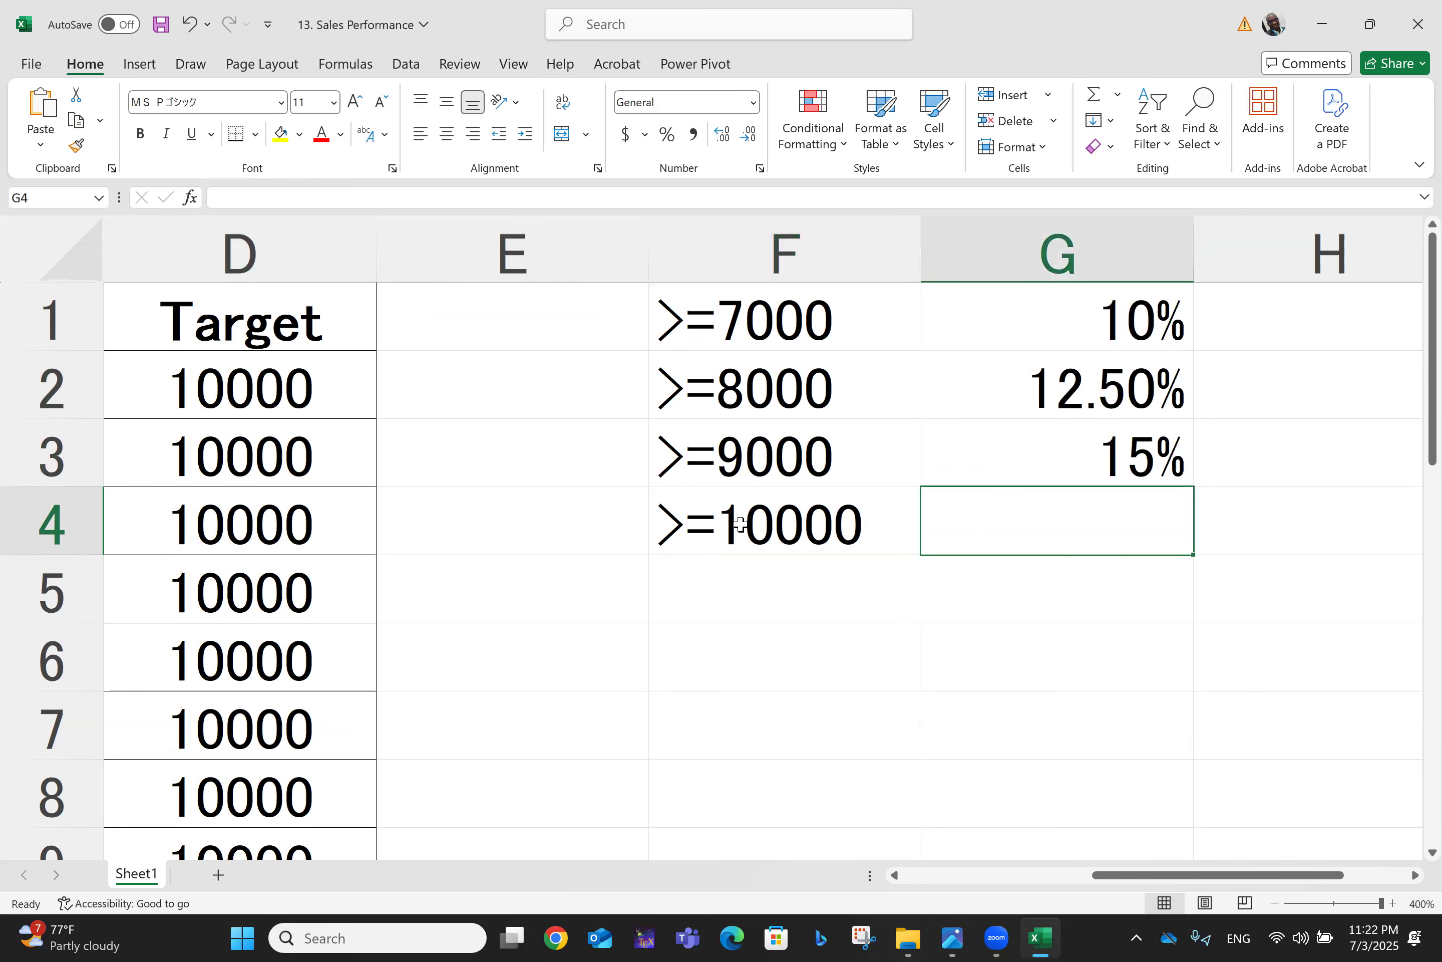
{"action": "type", "text": "20"}
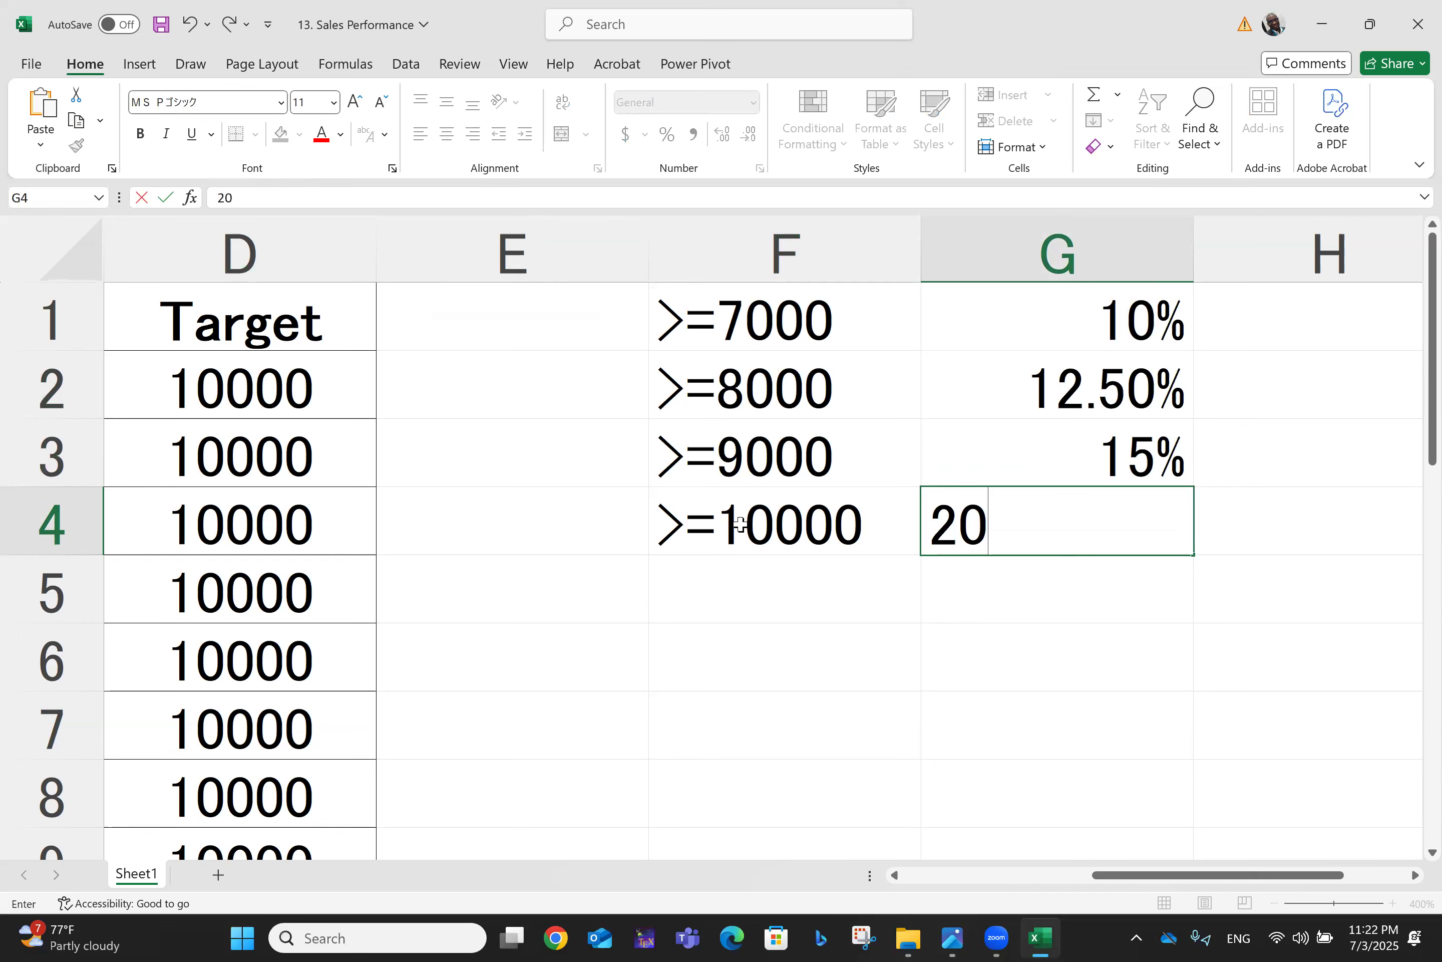
{"action": "type", "text": "%"}
{"action": "key", "text": "Return"}
- Review the sales thresholds and rates in F1:G4 alongside the Sales and Target columns
{"action": "key", "text": "Left"}
{"action": "key", "text": "Up"}
{"action": "key", "text": "Up"}
{"action": "key", "text": "Up"}
{"action": "key", "text": "Up"}
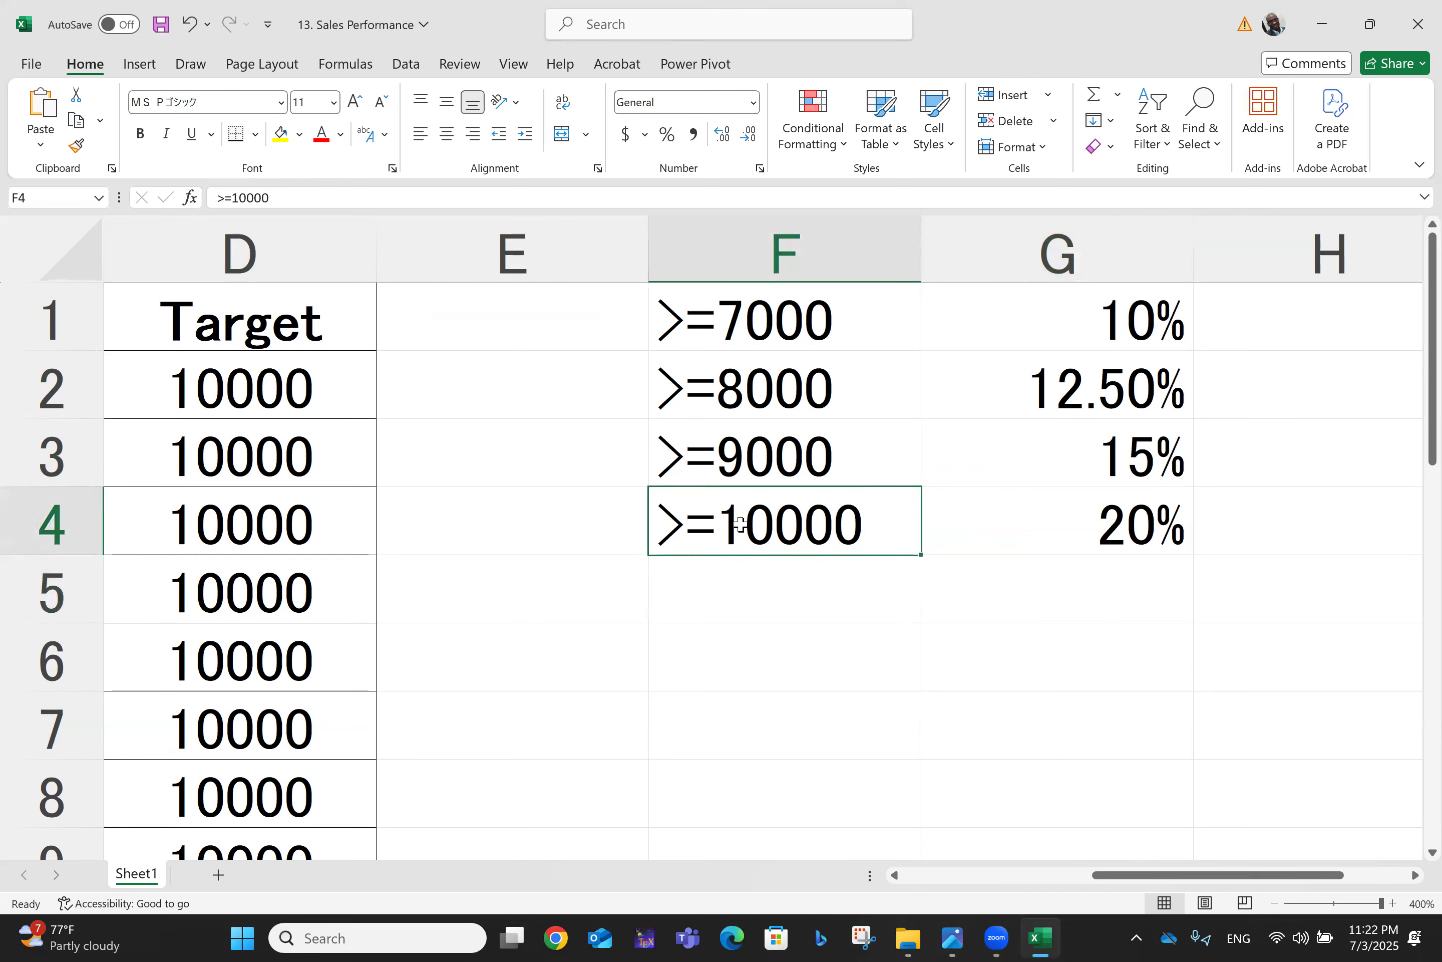
{"action": "scroll", "coordinate": [740, 525], "scroll_direction": "left", "scroll_amount": 3}
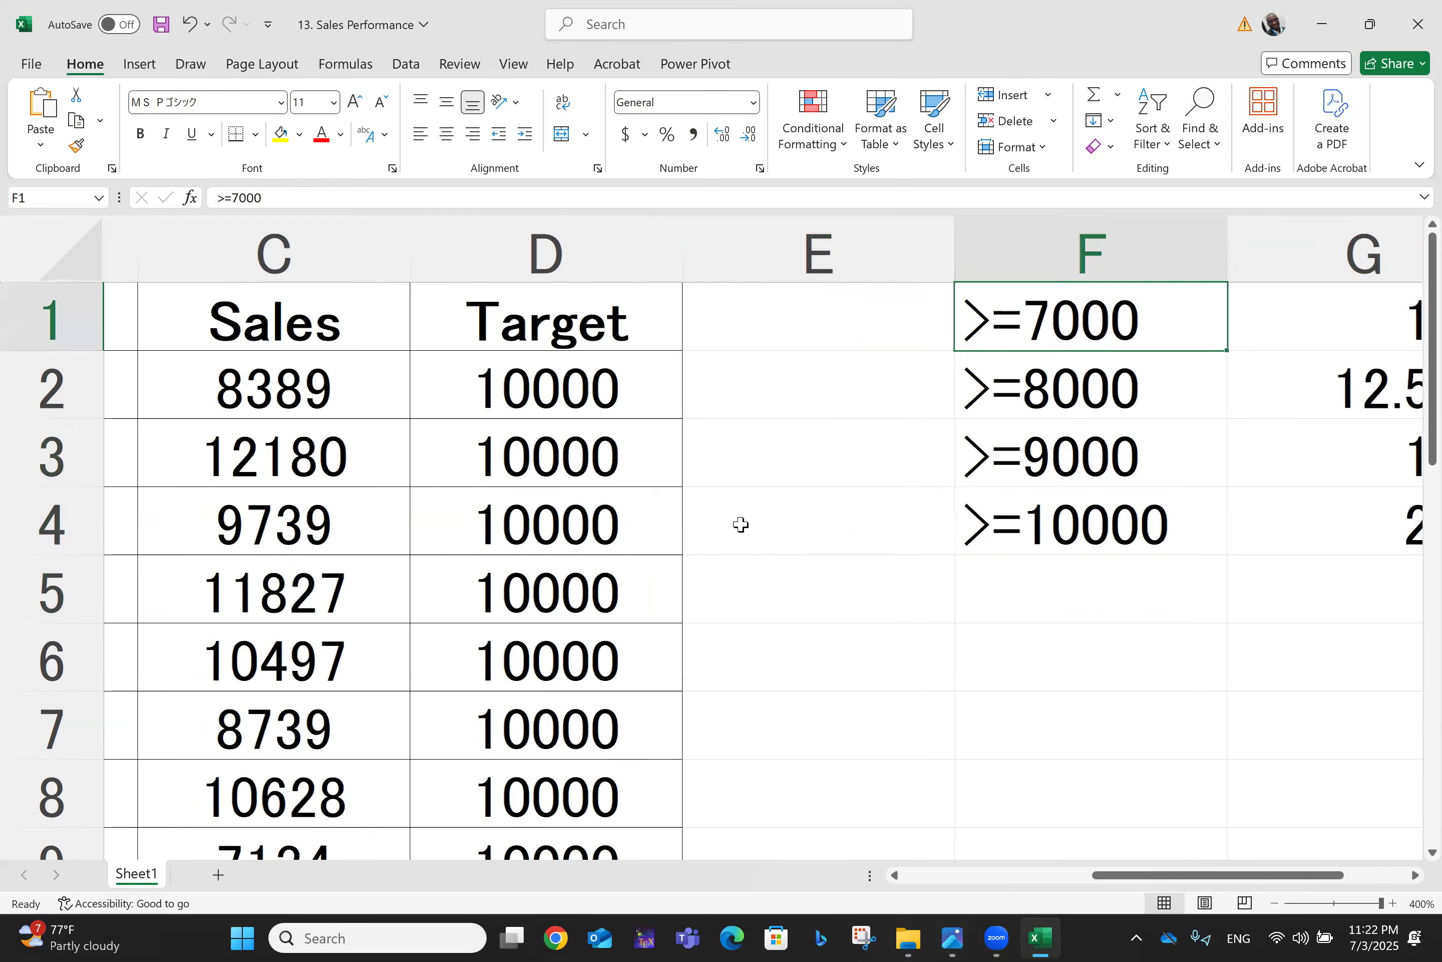
{"action": "scroll", "coordinate": [740, 524], "scroll_direction": "right", "scroll_amount": 3}
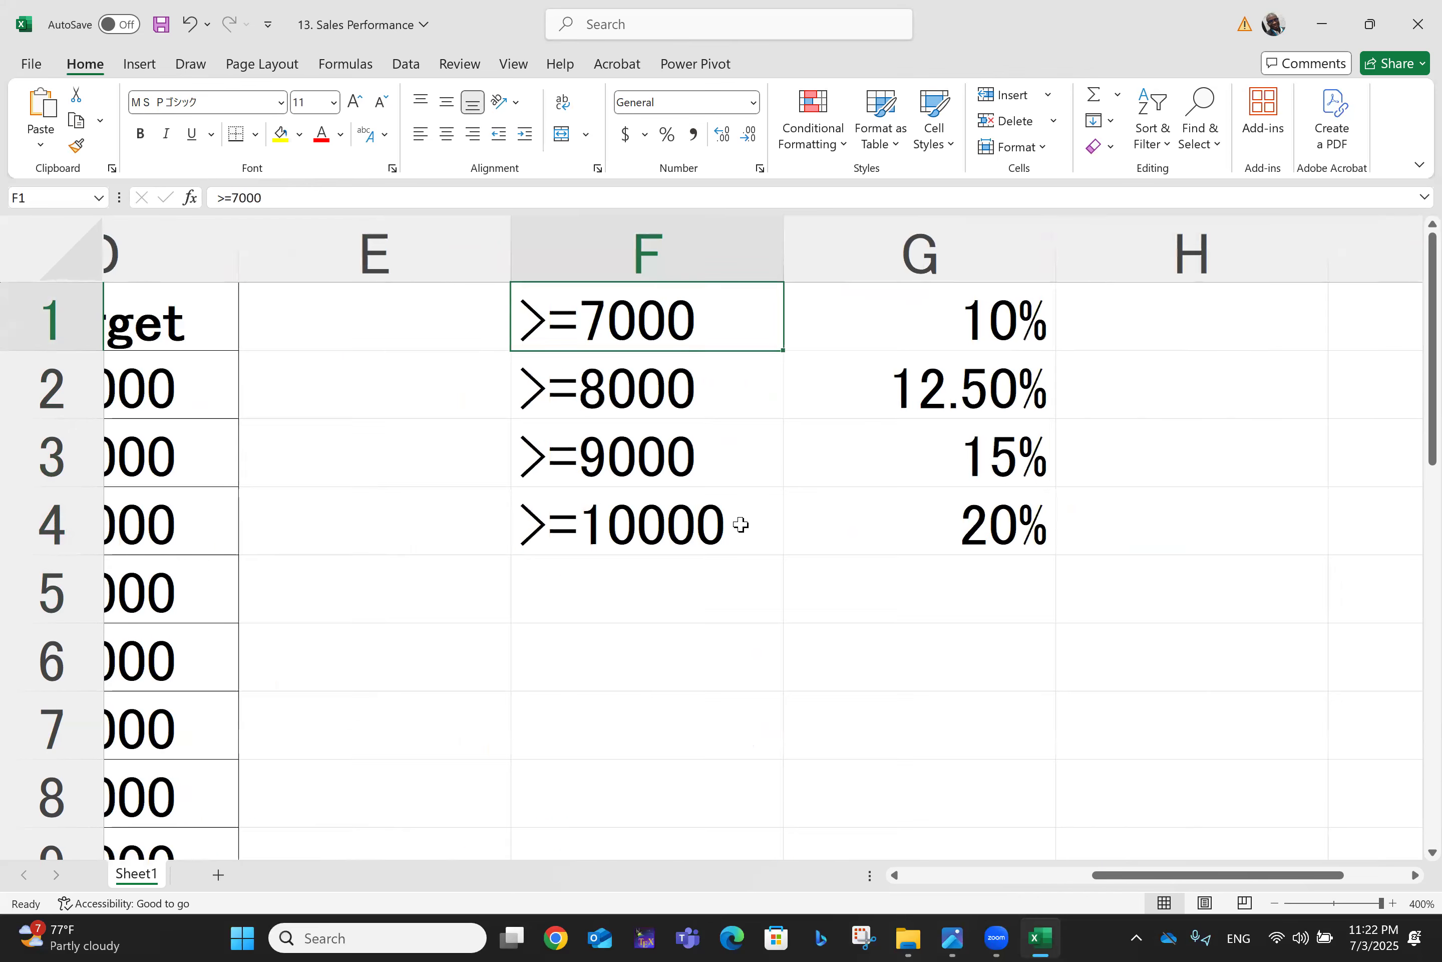
{"action": "scroll", "coordinate": [740, 525], "scroll_direction": "left", "scroll_amount": 2}
{"action": "scroll", "coordinate": [740, 524], "scroll_direction": "left", "scroll_amount": 2}
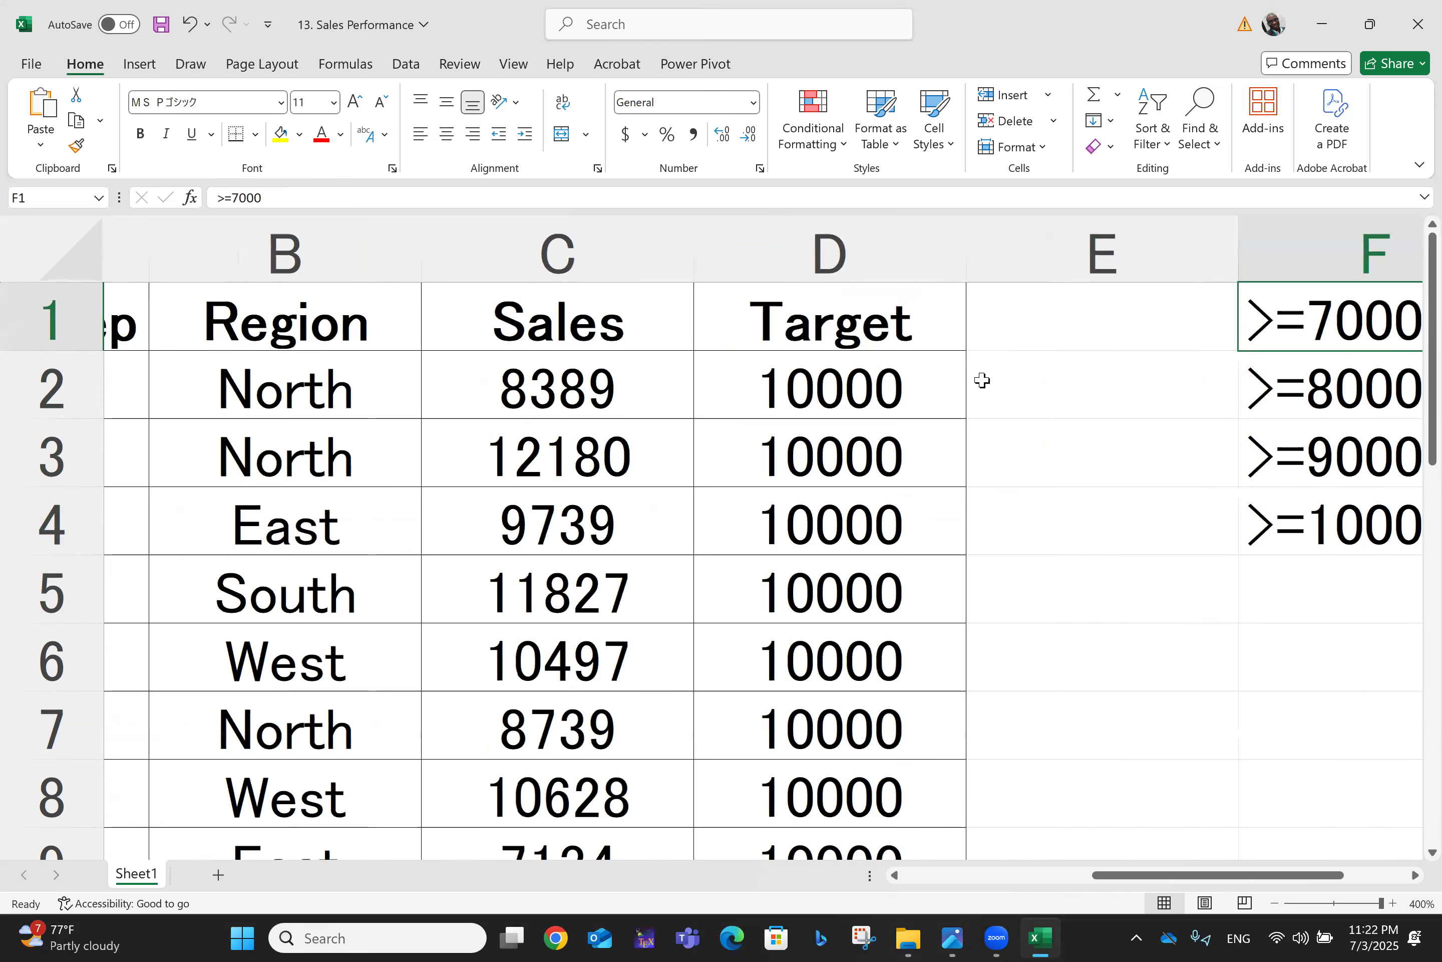
- Enter the header Commission in cell E1, beside Target
{"action": "scroll", "coordinate": [987, 366], "scroll_direction": "right", "scroll_amount": 1}
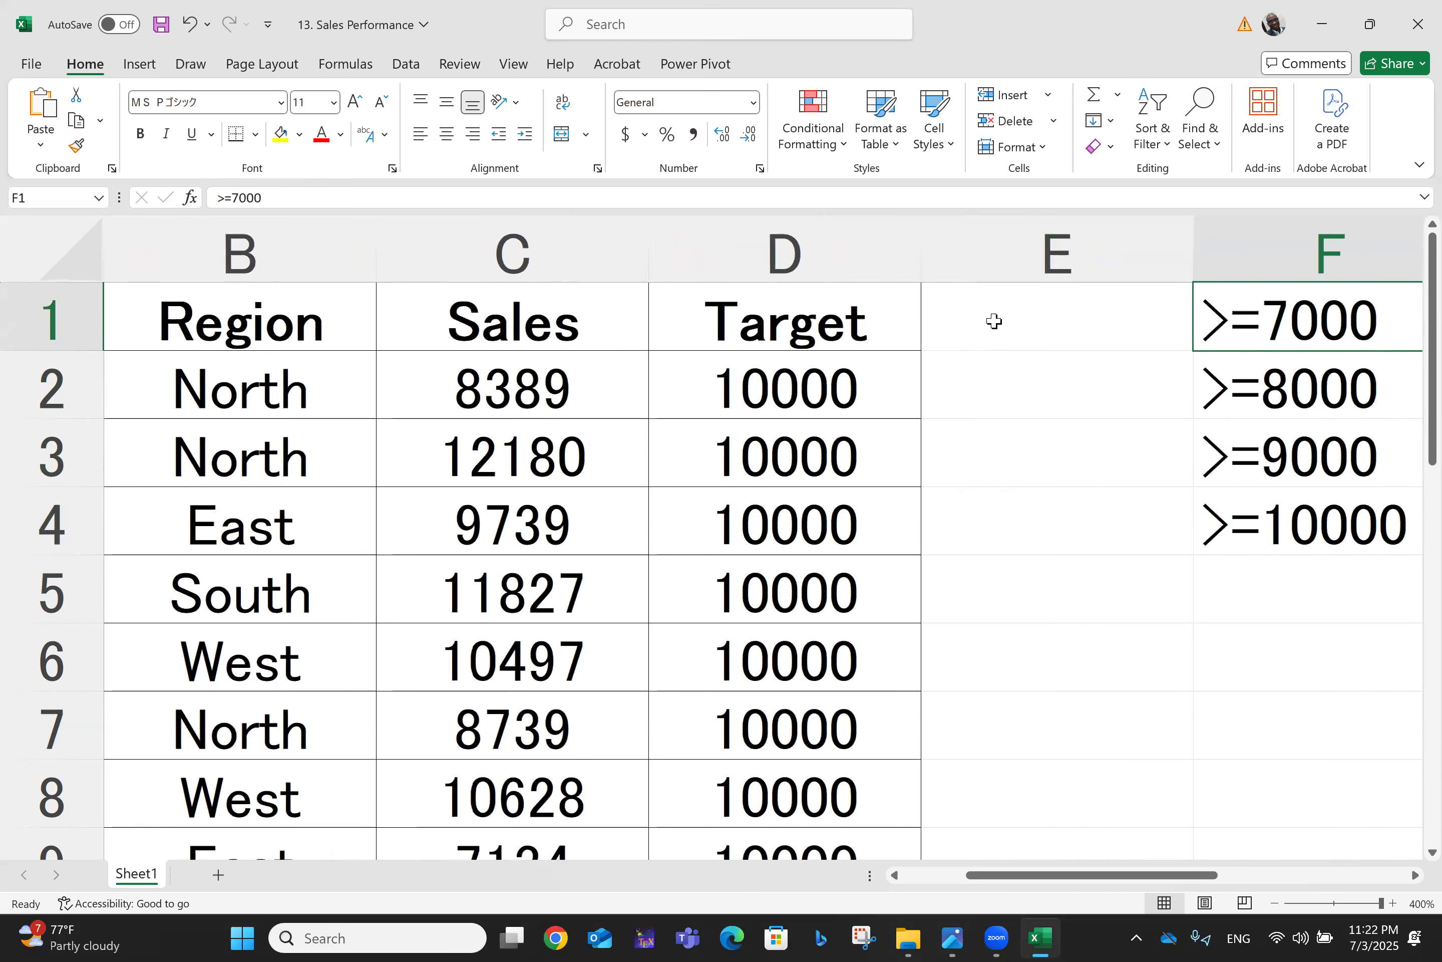
{"action": "left_click", "coordinate": [992, 316]}
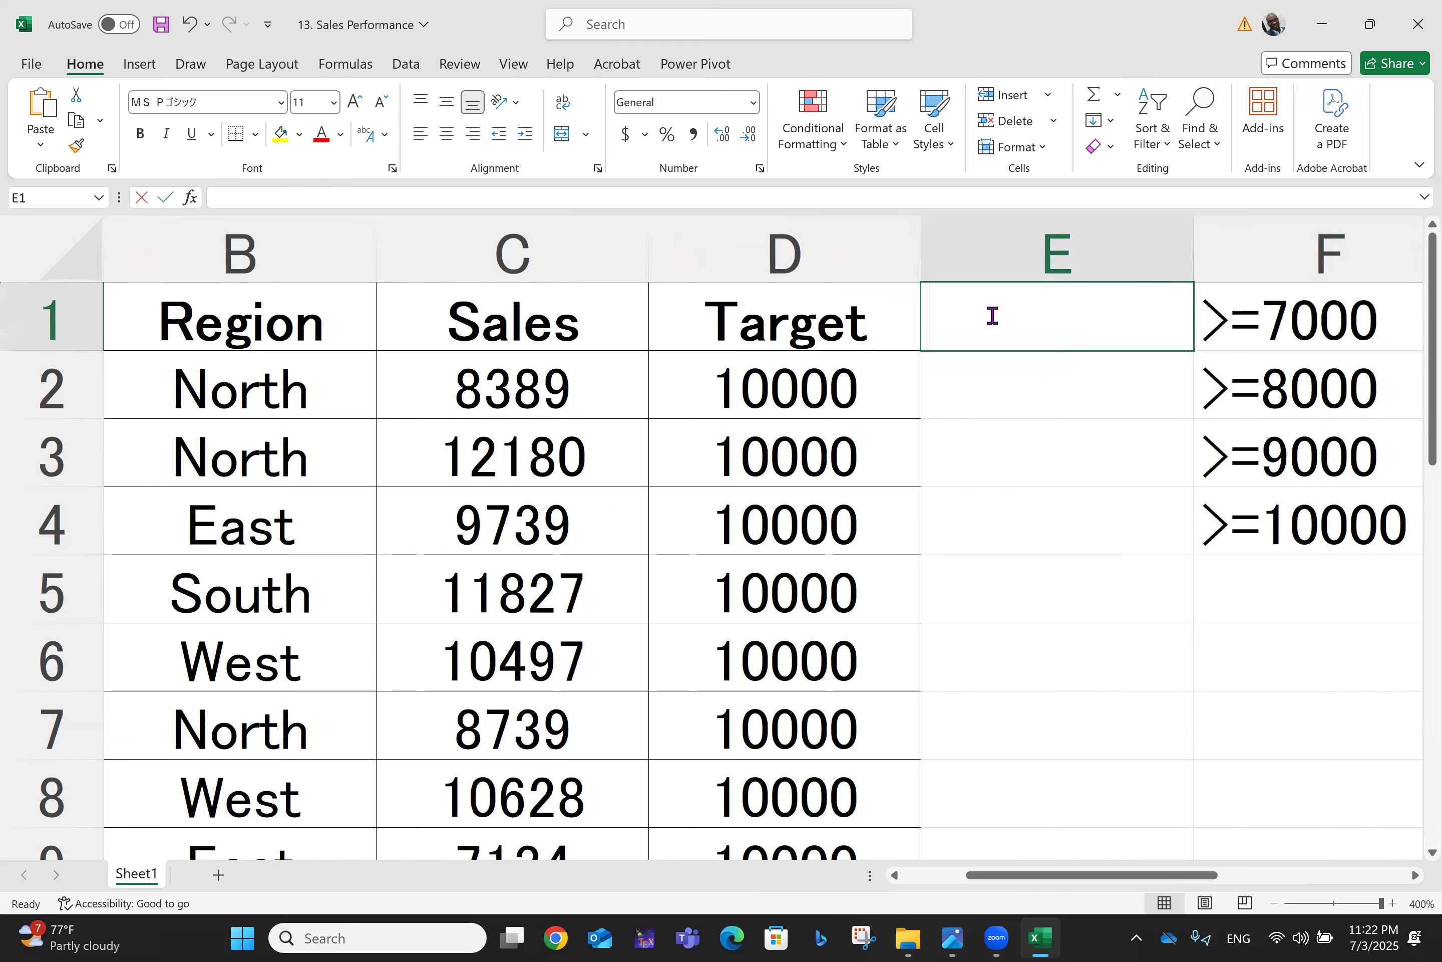
{"action": "type", "text": "C"}
{"action": "type", "text": "ommi"}
{"action": "key", "text": "BackSpace"}
{"action": "type", "text": "mission"}
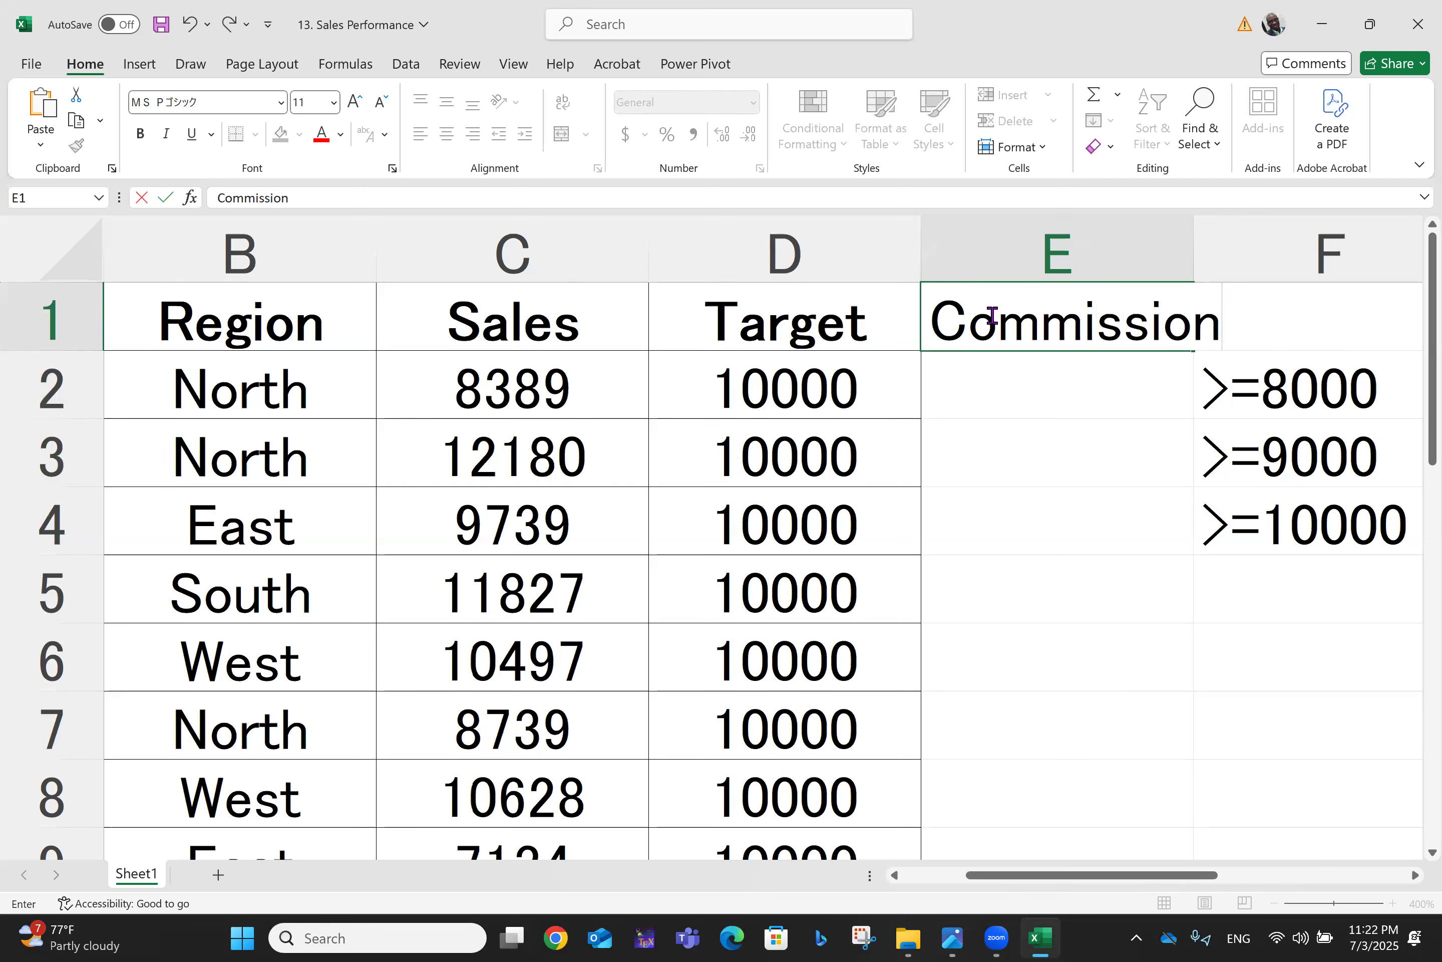
- Fit the width of column E to its Commission header
{"action": "left_click", "coordinate": [1148, 265]}
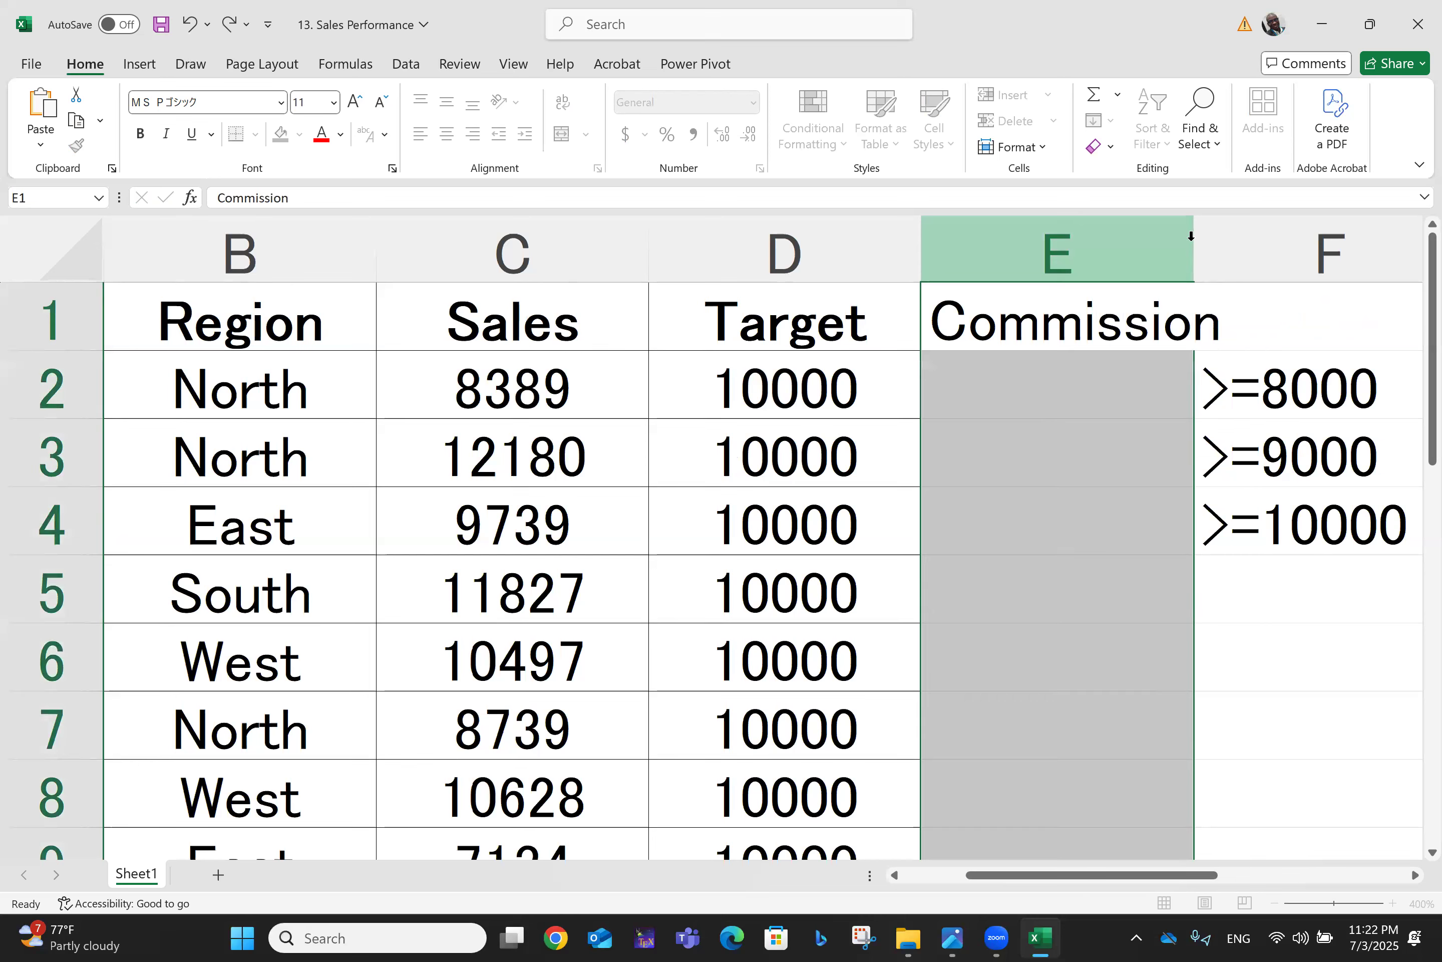
{"action": "double_click", "coordinate": [1193, 236]}
{"action": "left_click", "coordinate": [1035, 393]}
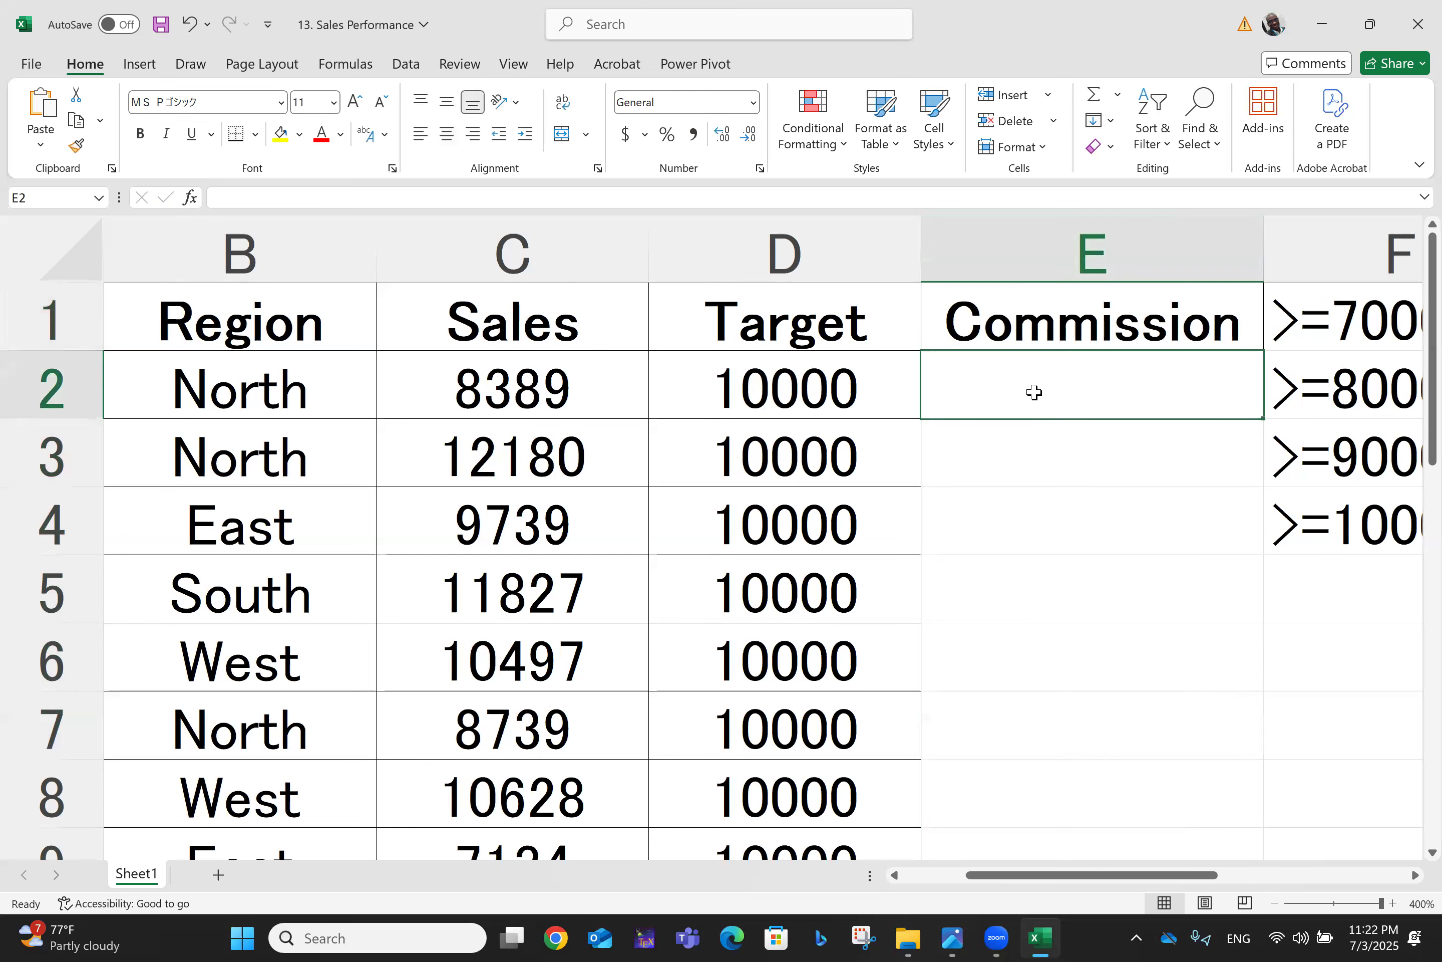
{"action": "type", "text": "="}
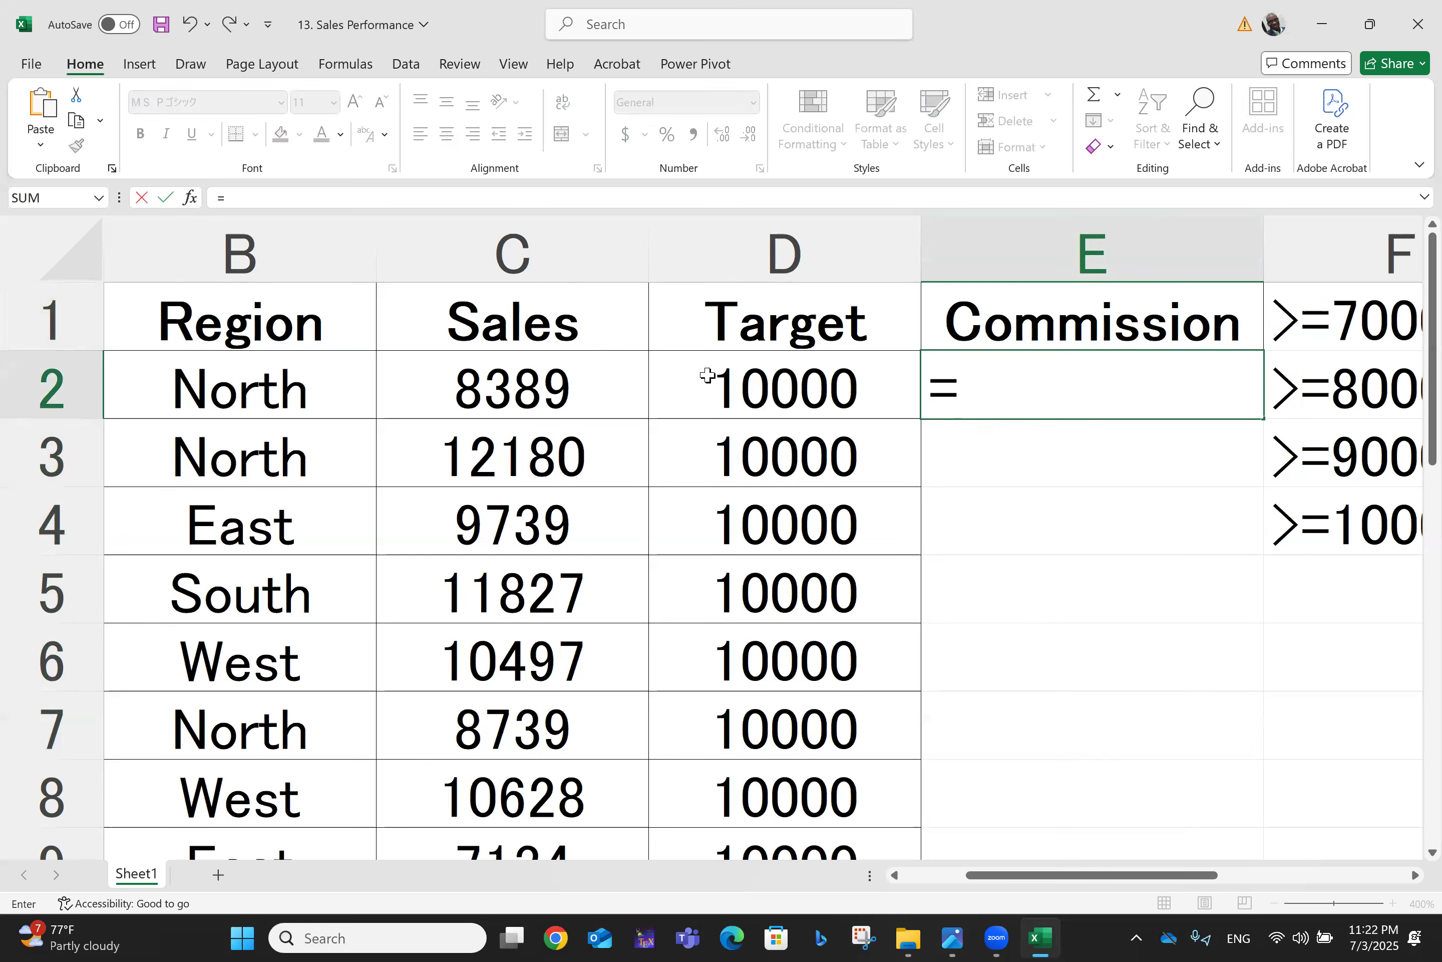
{"action": "left_click", "coordinate": [515, 403]}
{"action": "key", "text": "BackSpace"}
{"action": "key", "text": "BackSpace"}
{"action": "type", "text": "if("}
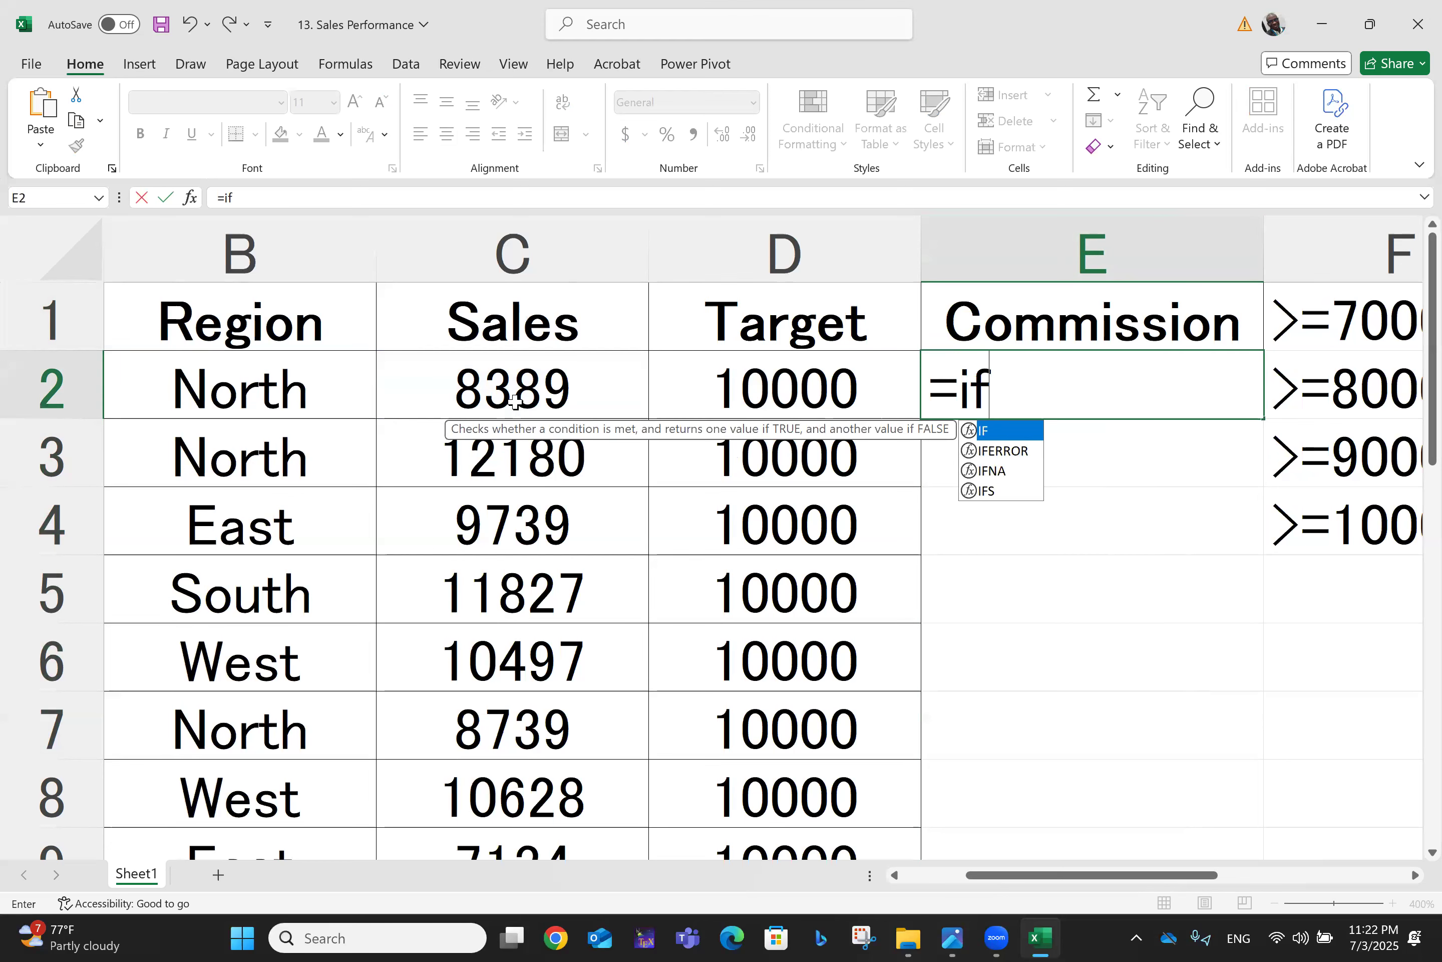
{"action": "left_click", "coordinate": [512, 384]}
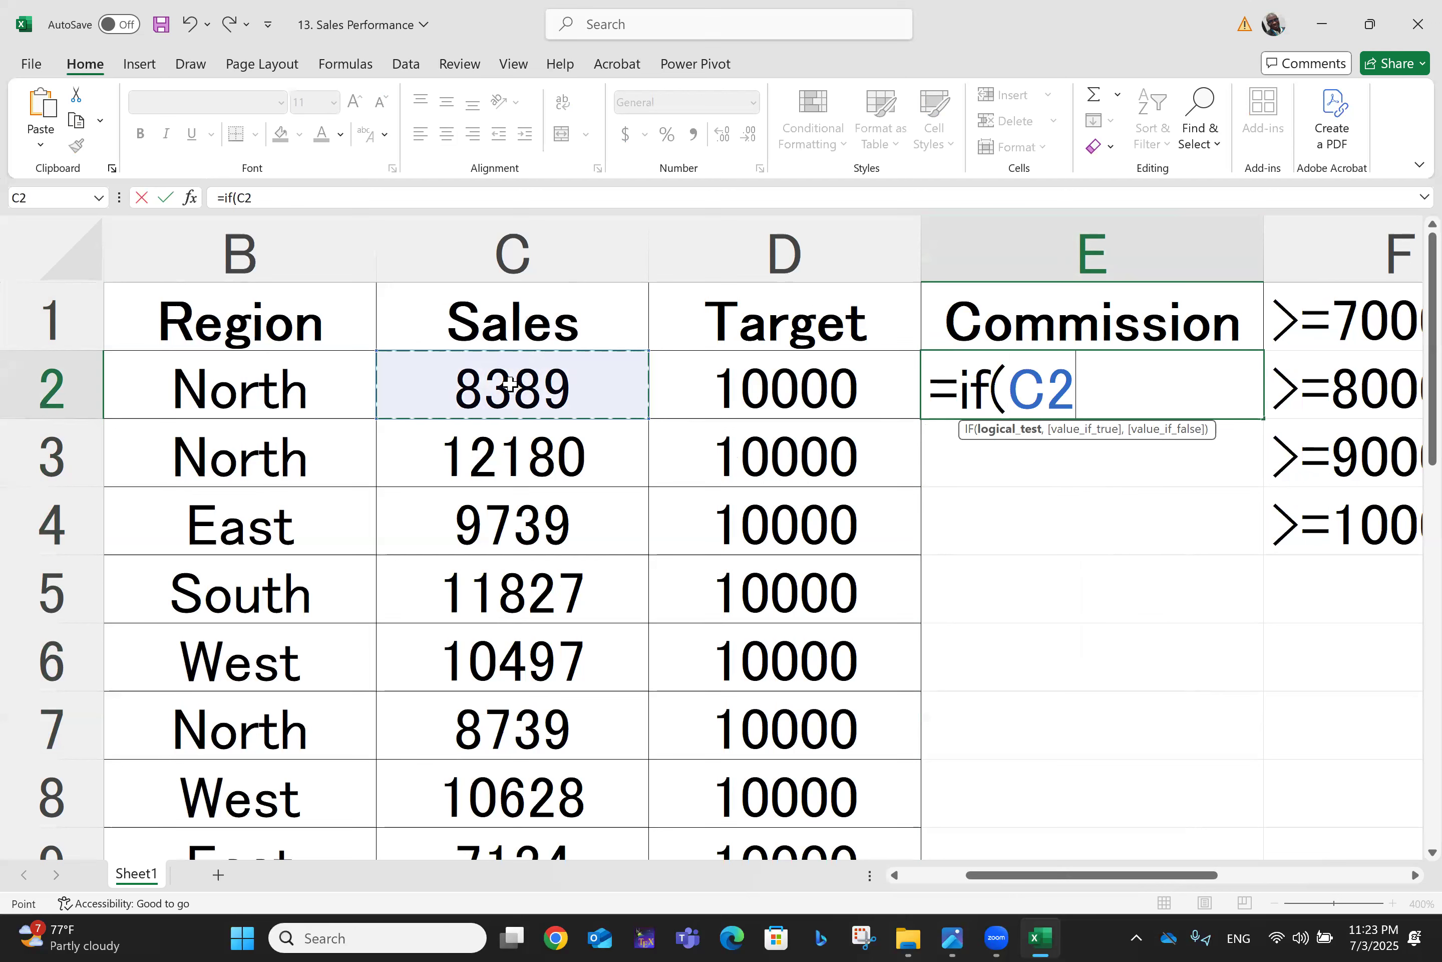
{"action": "type", "text": ">="}
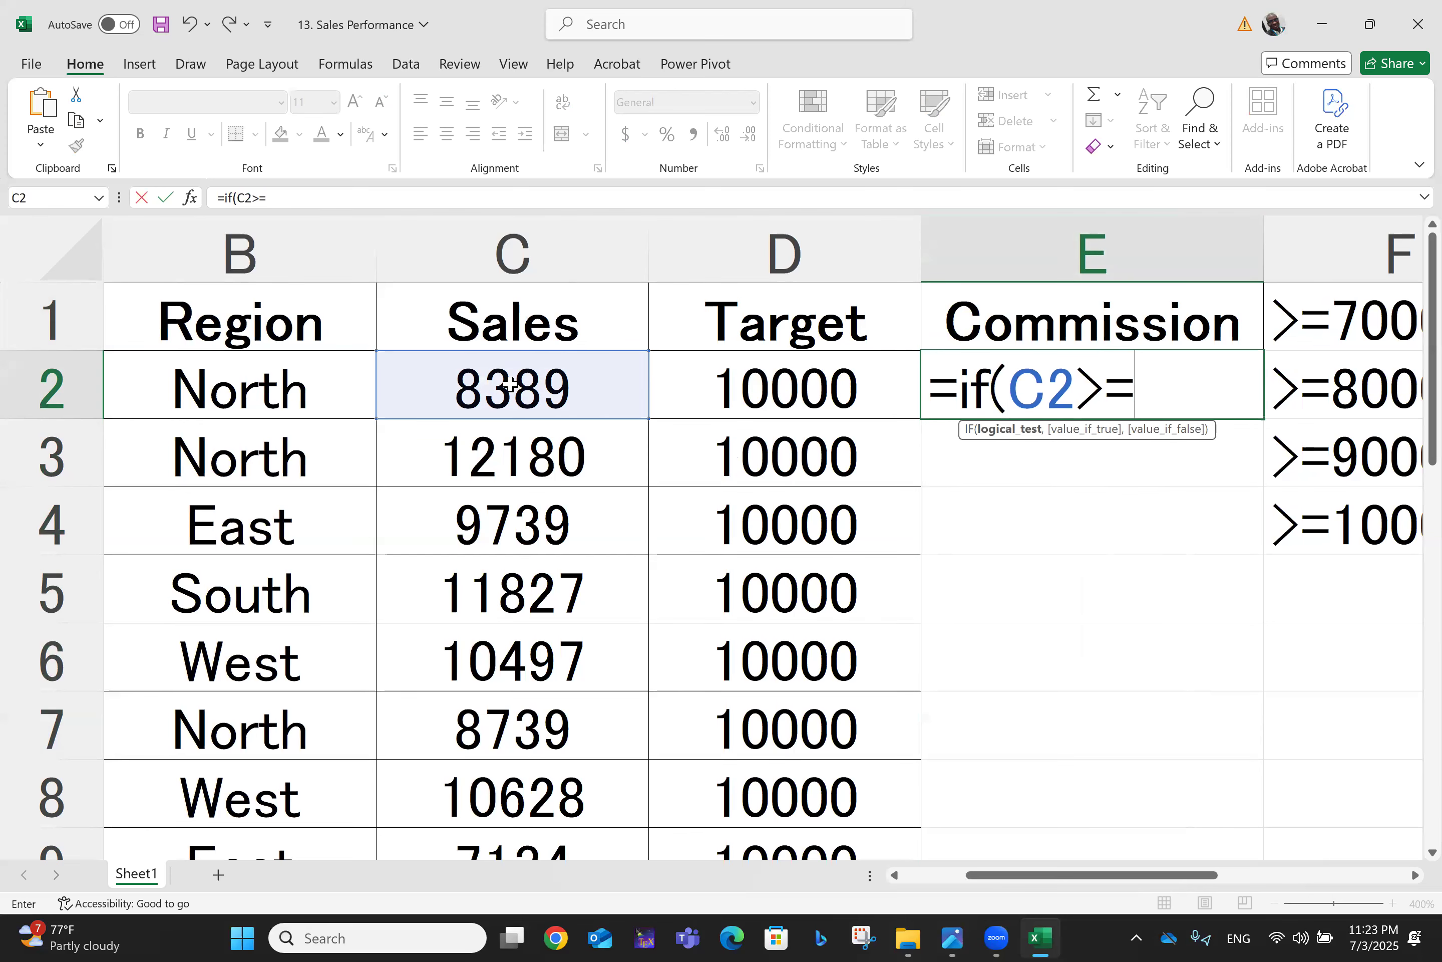
{"action": "type", "text": "100"}
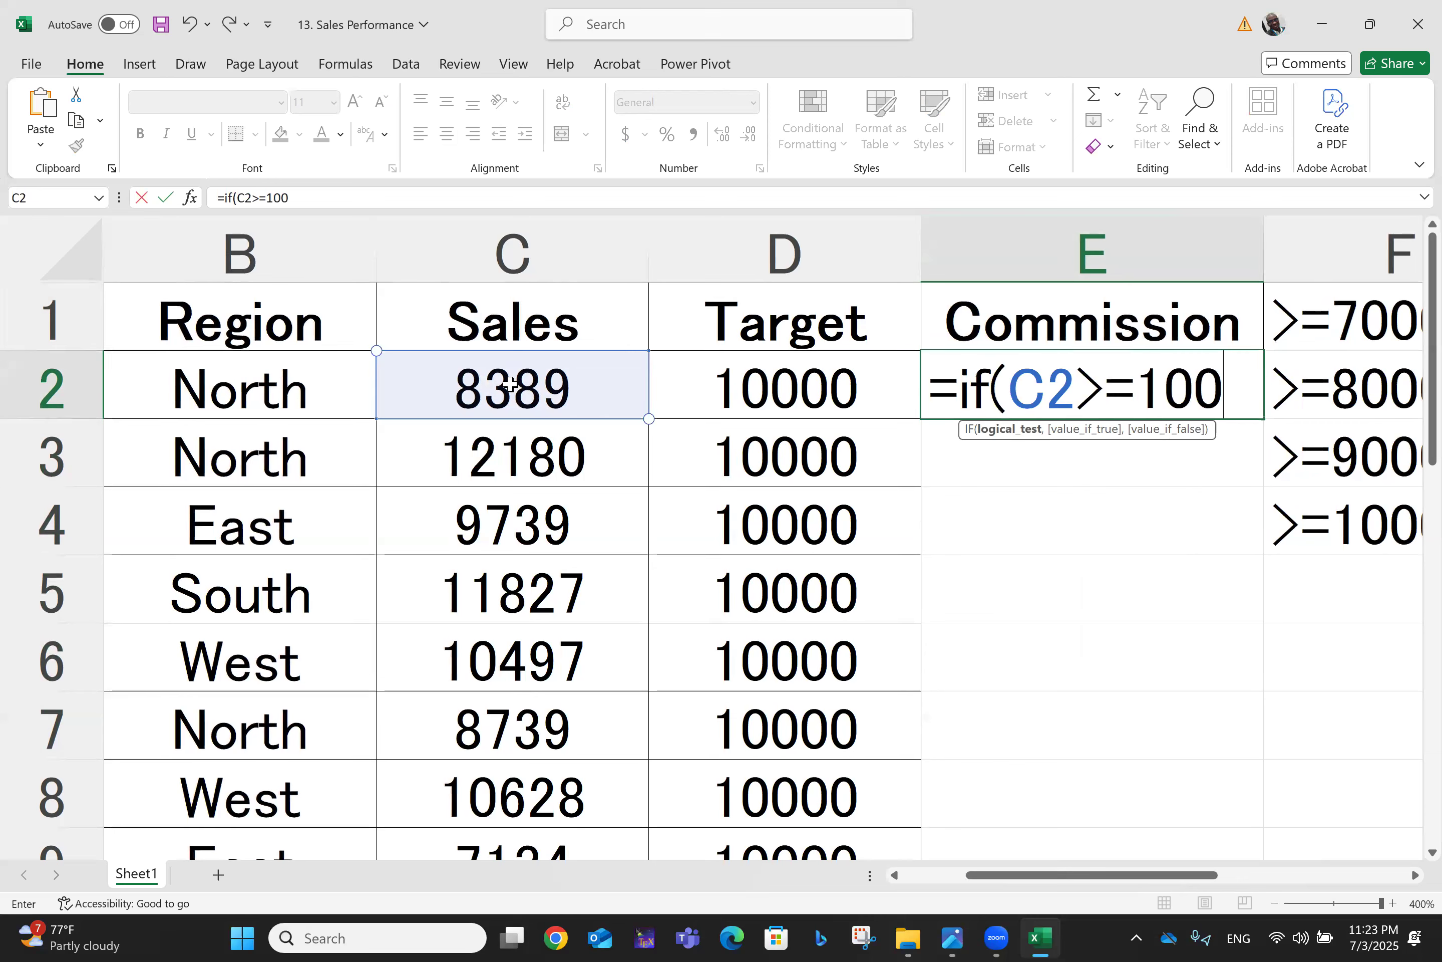
{"action": "key", "text": "BackSpace"}
{"action": "key", "text": "BackSpace"}
{"action": "key", "text": "BackSpace"}
{"action": "key", "text": "BackSpace"}
{"action": "key", "text": "BackSpace"}
{"action": "key", "text": "BackSpace"}
{"action": "key", "text": "BackSpace"}
{"action": "key", "text": "BackSpace"}
{"action": "key", "text": "BackSpace"}
{"action": "key", "text": "BackSpace"}
{"action": "key", "text": "BackSpace"}
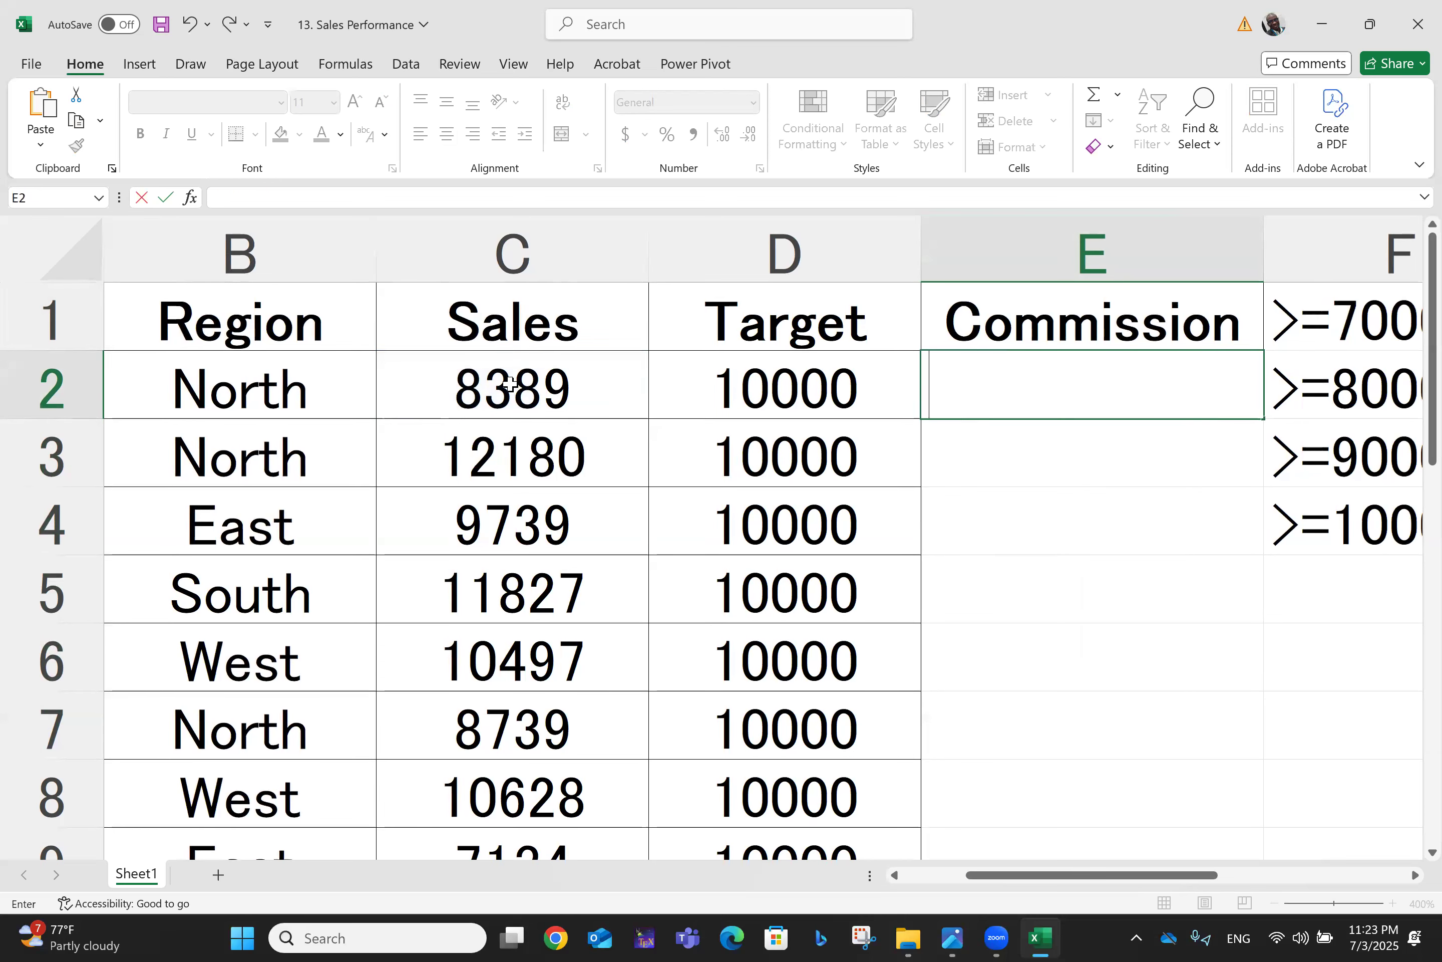
{"action": "left_click", "coordinate": [929, 549]}
- Start an IF formula in E2 that returns 0.2*C2 when C2>=10000
{"action": "scroll", "coordinate": [928, 549], "scroll_direction": "down", "scroll_amount": 5, "text": "ctrl"}
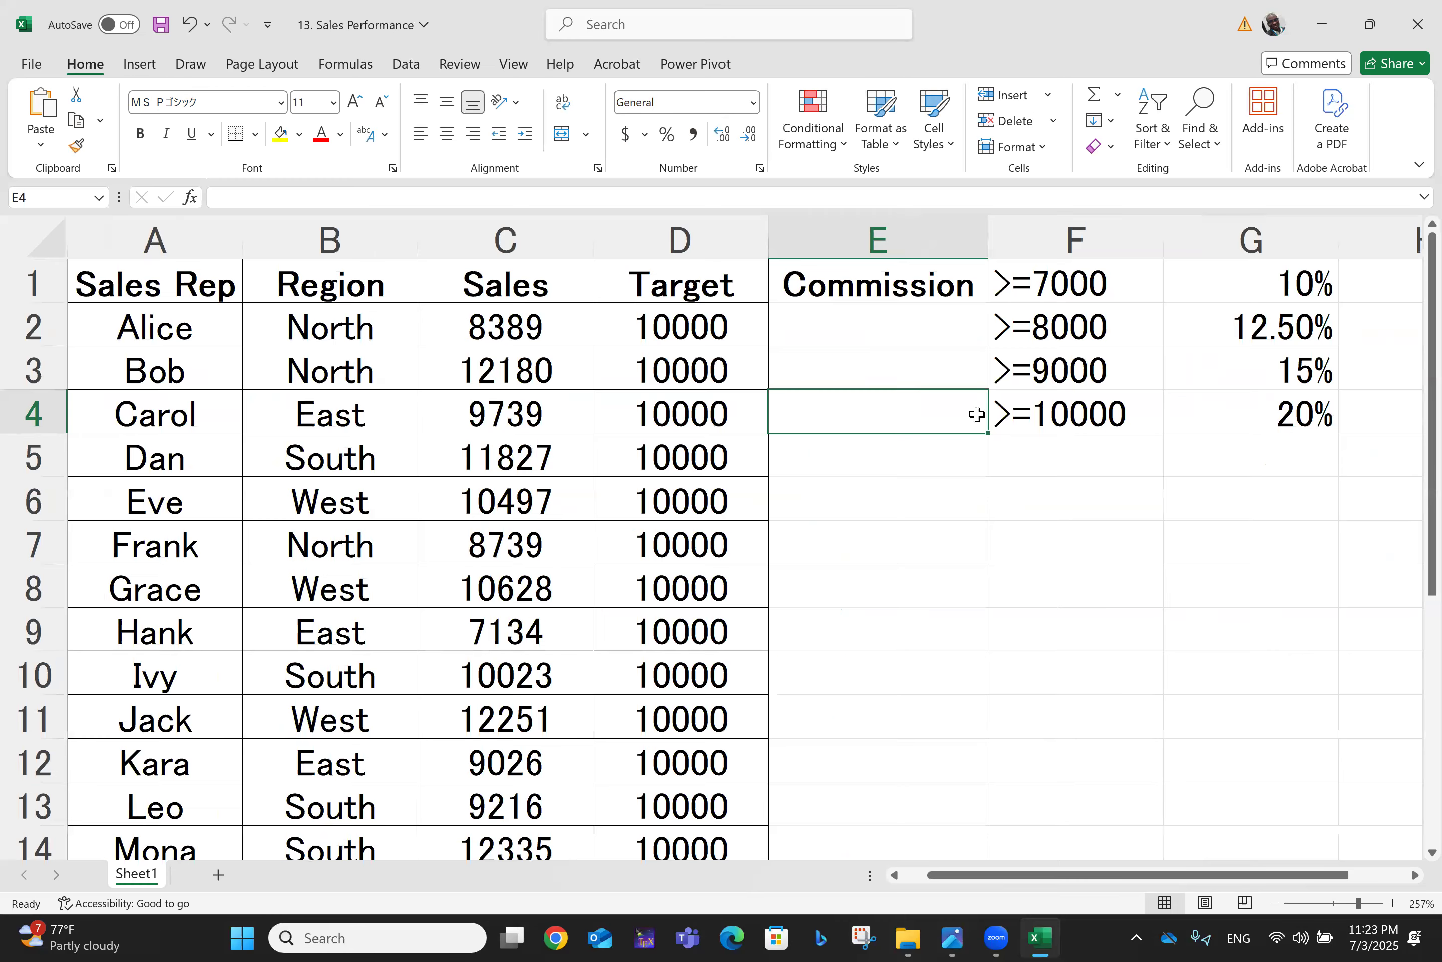
{"action": "left_click", "coordinate": [827, 322]}
{"action": "type", "text": "=if"}
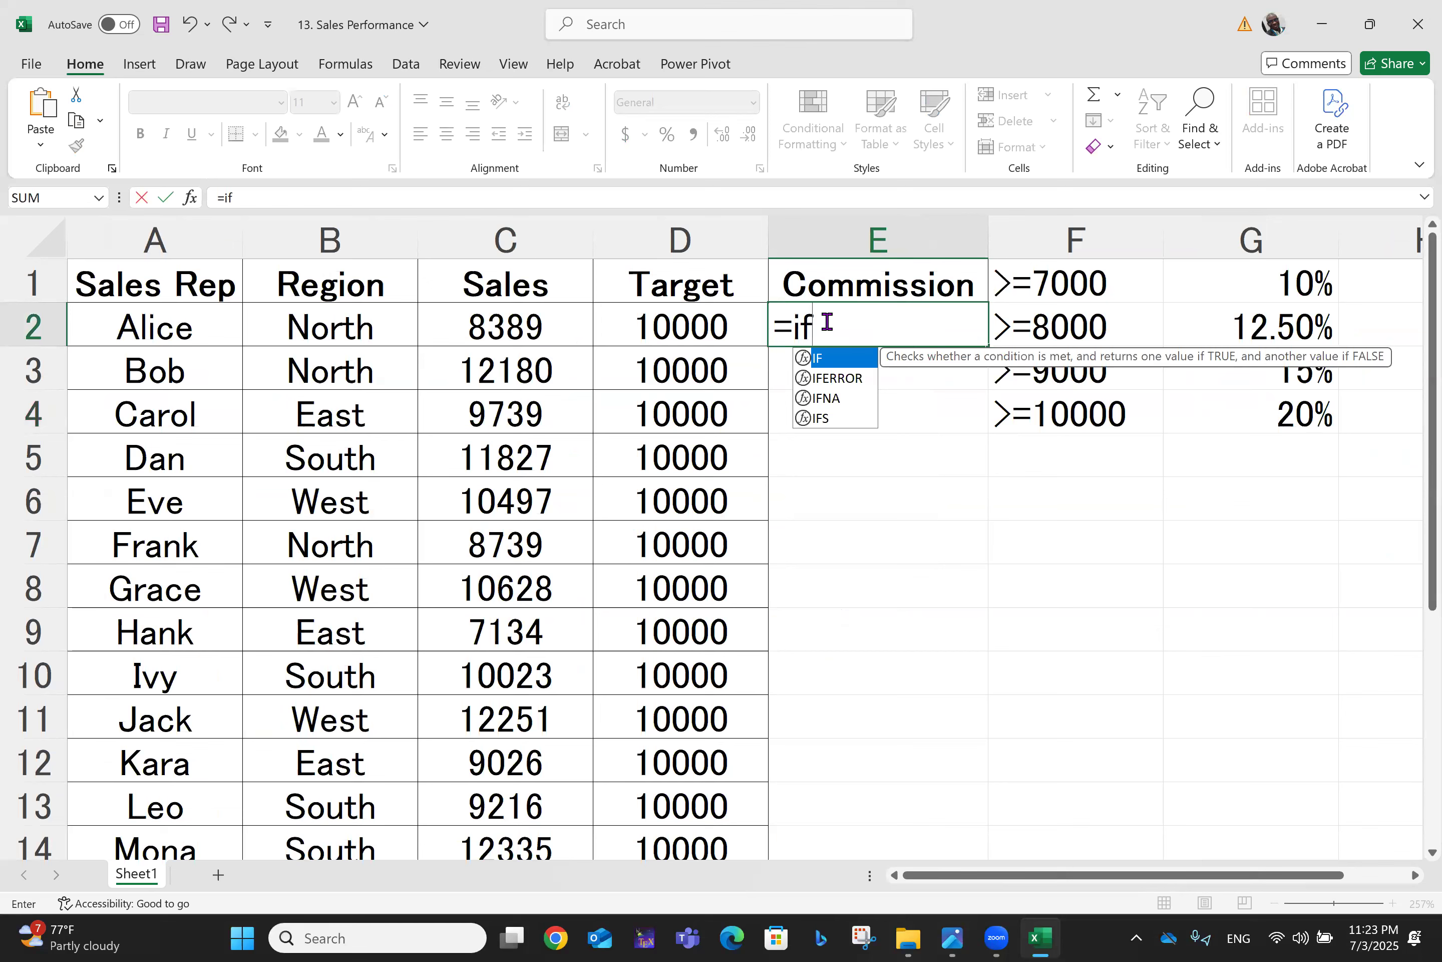
{"action": "type", "text": "("}
{"action": "left_click", "coordinate": [540, 321]}
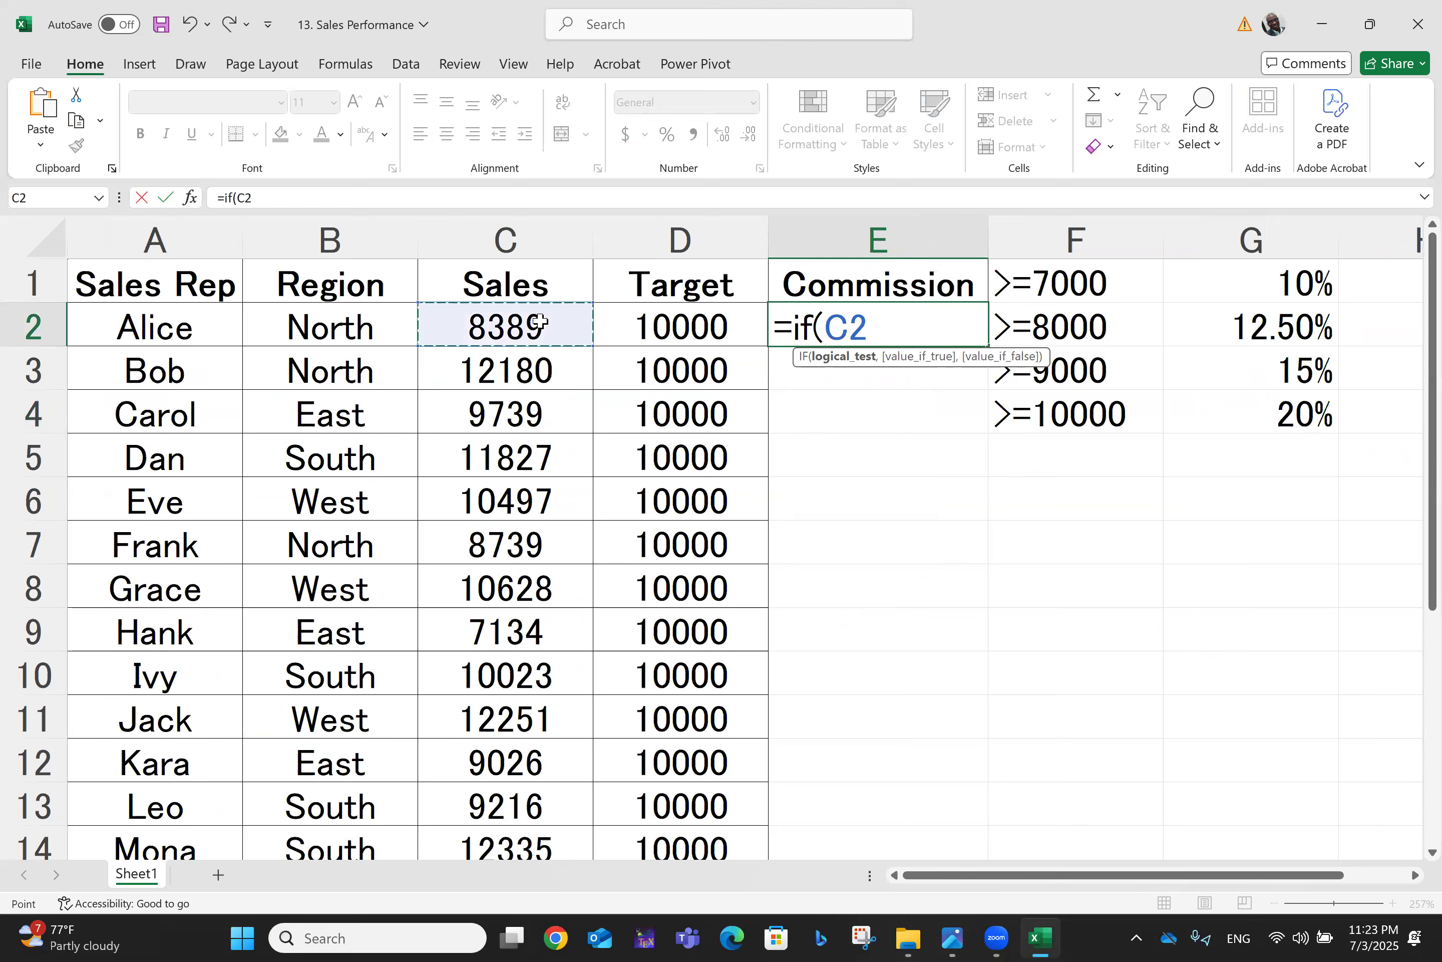
{"action": "type", "text": ">"}
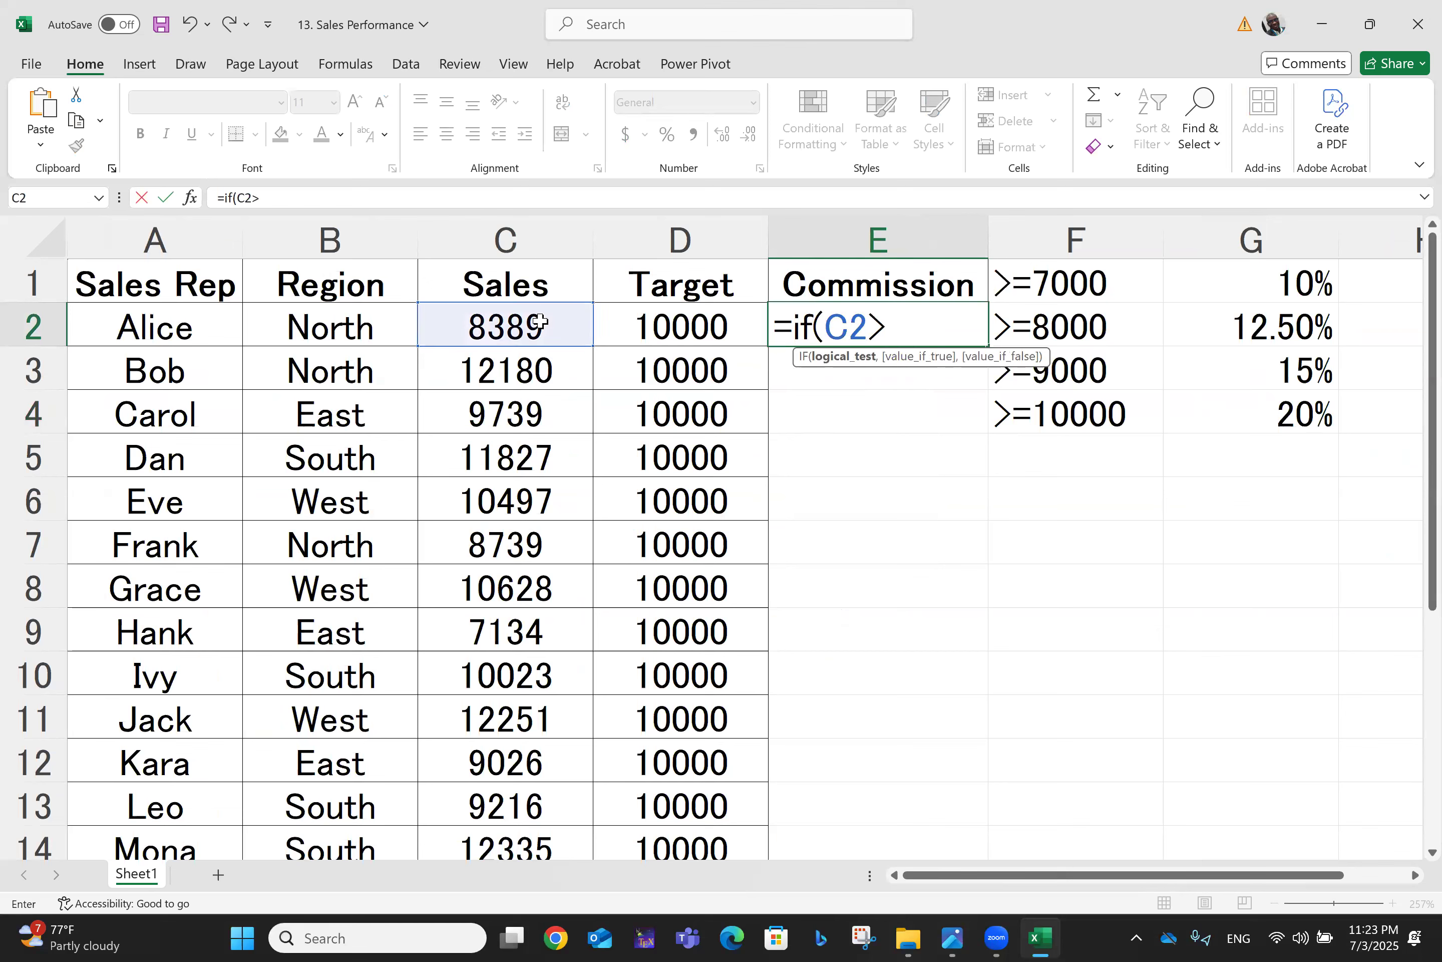
{"action": "type", "text": "=10000"}
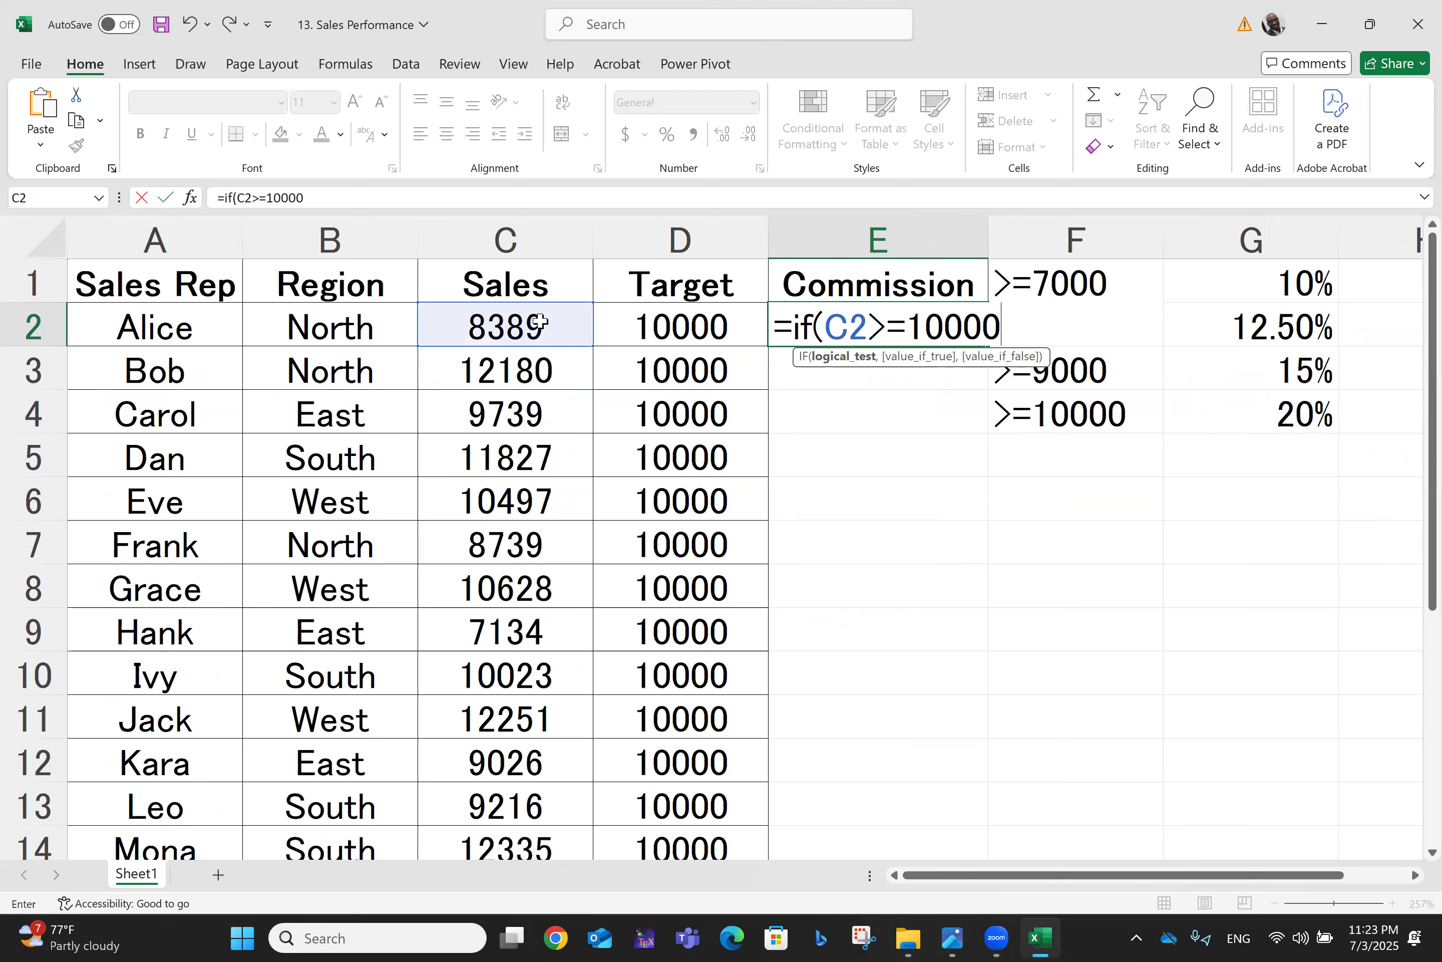
{"action": "type", "text": ","}
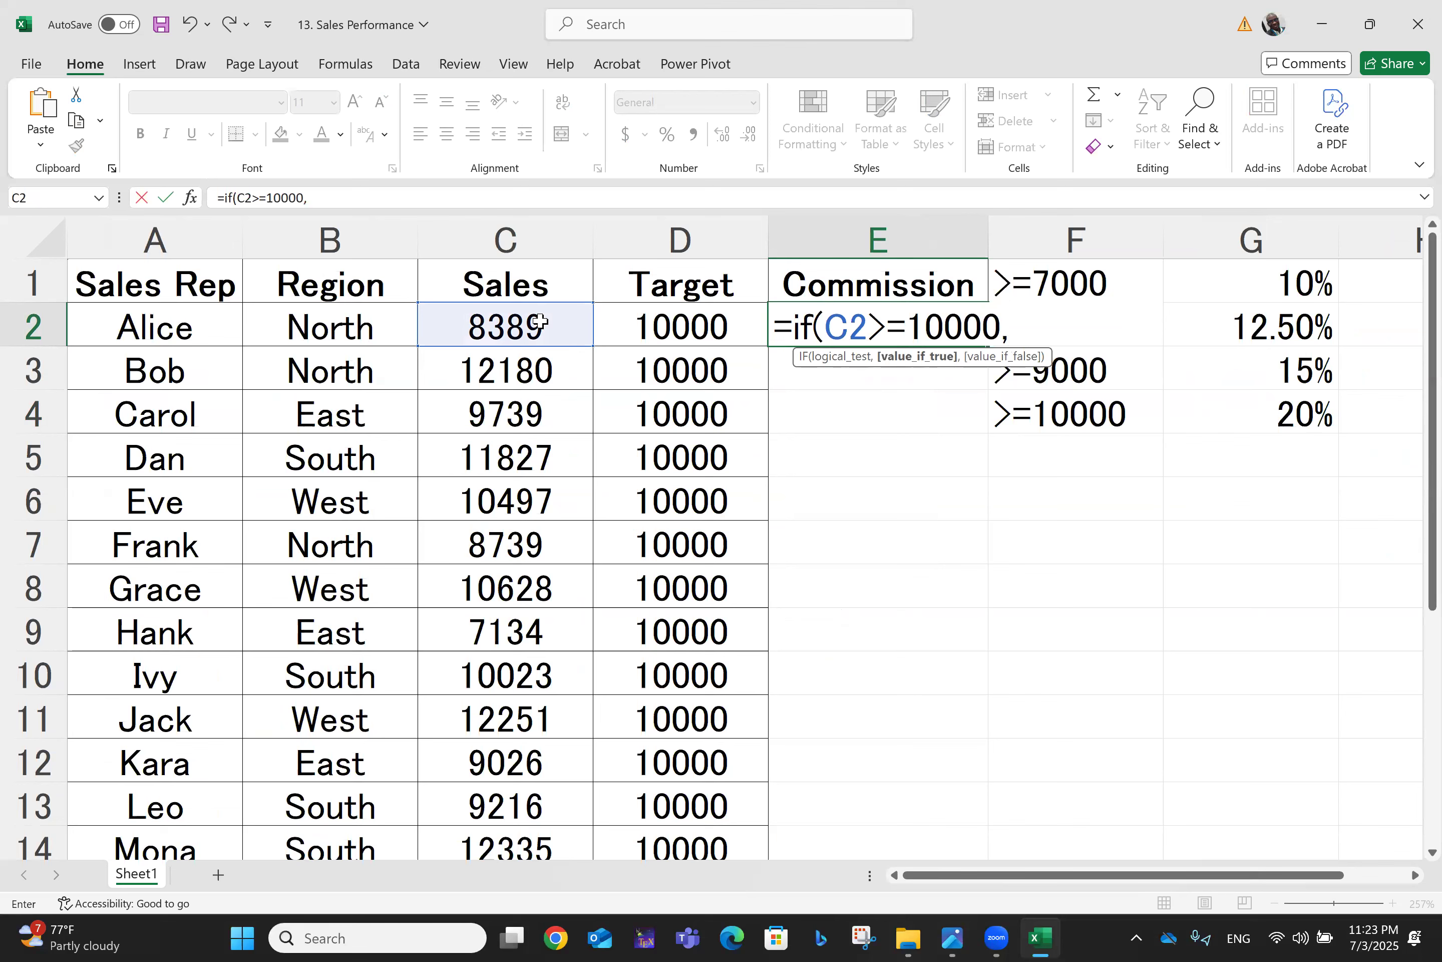
{"action": "type", "text": "0.2*"}
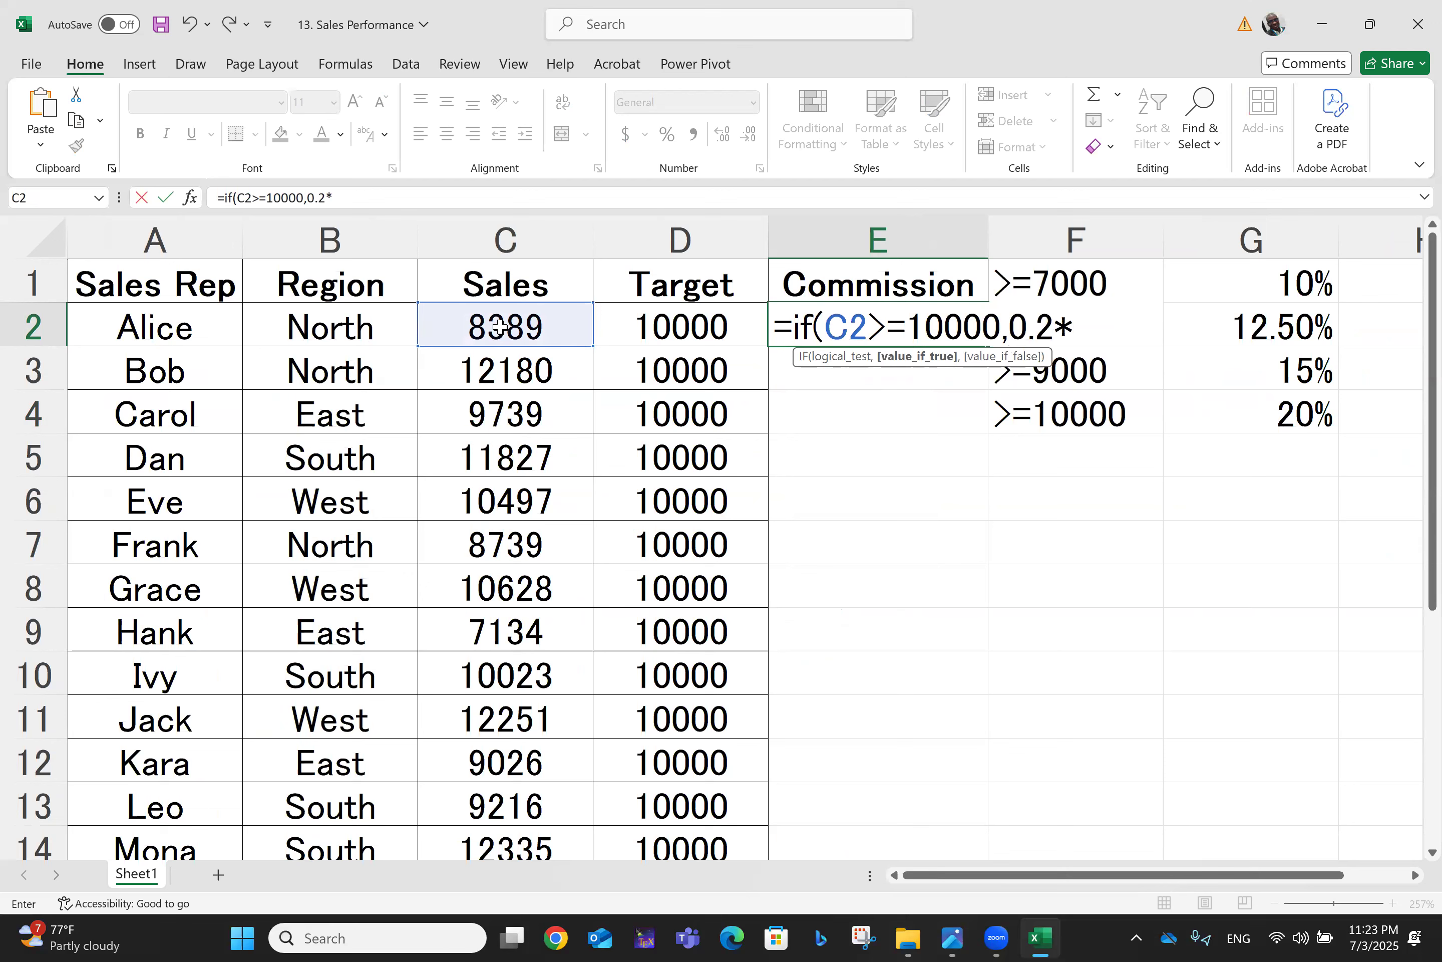
{"action": "left_click", "coordinate": [500, 327]}
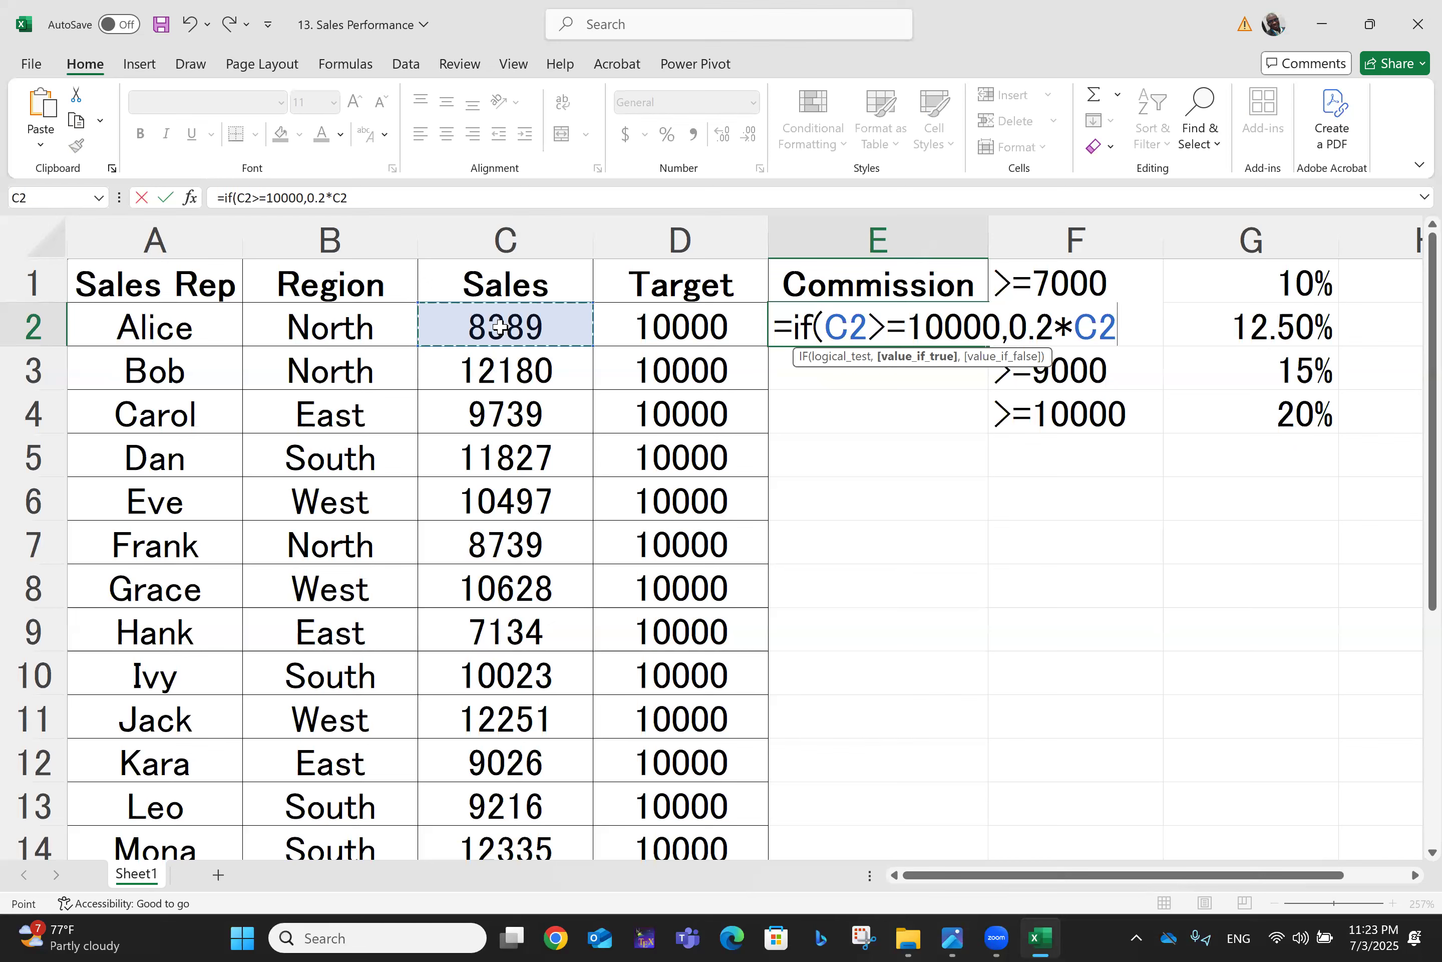
{"action": "type", "text": ","}
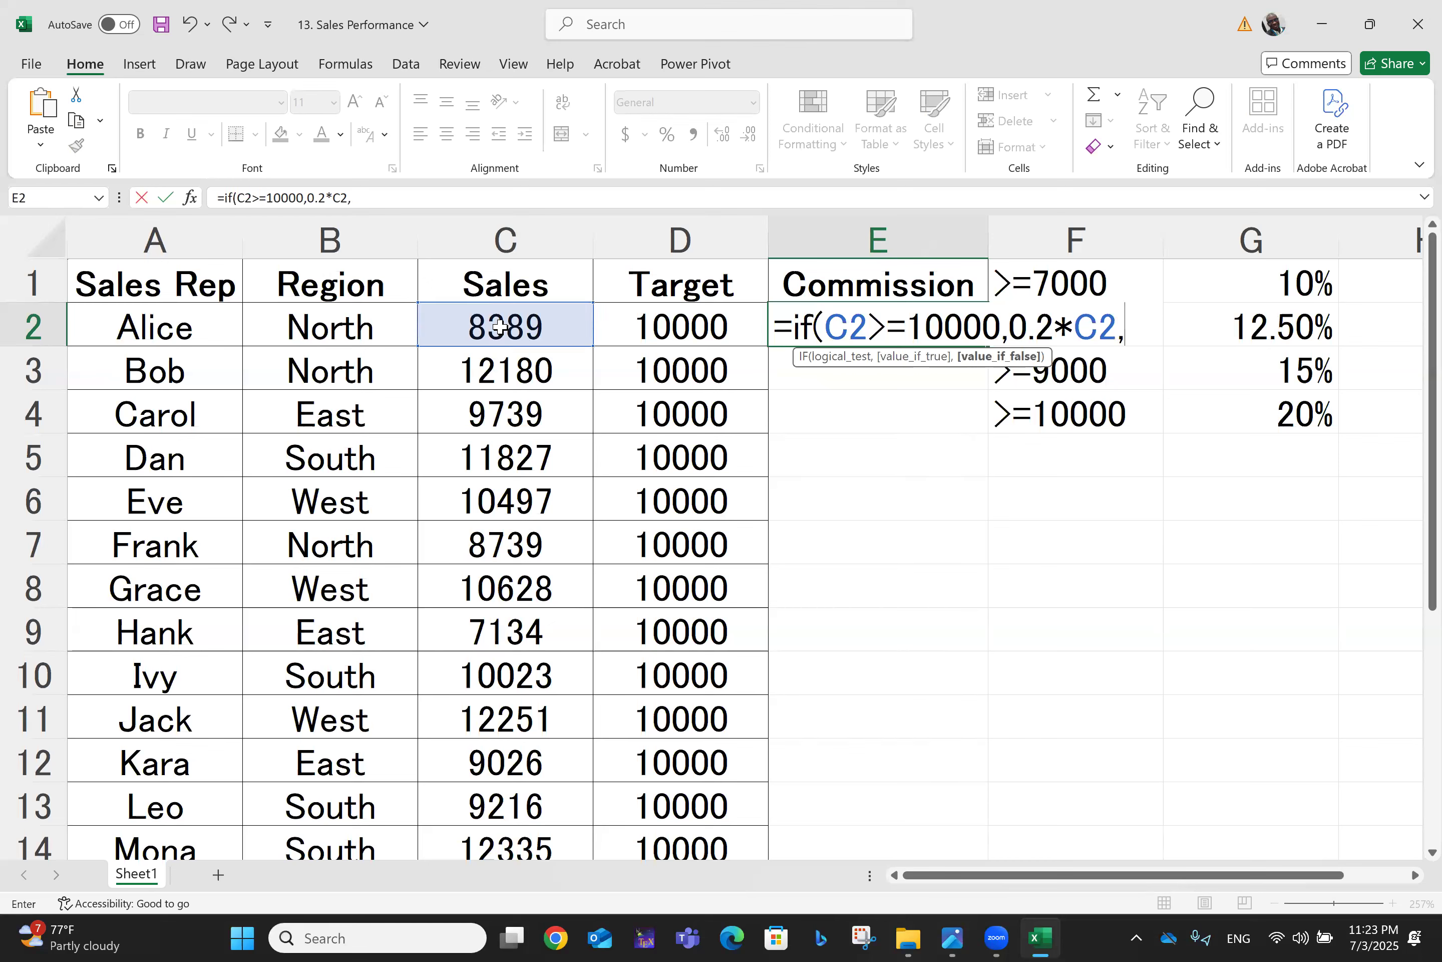
- Nest a second IF as the false result in E2's formula, returning 0.15*C2 when C2>=9000
{"action": "type", "text": "if"}
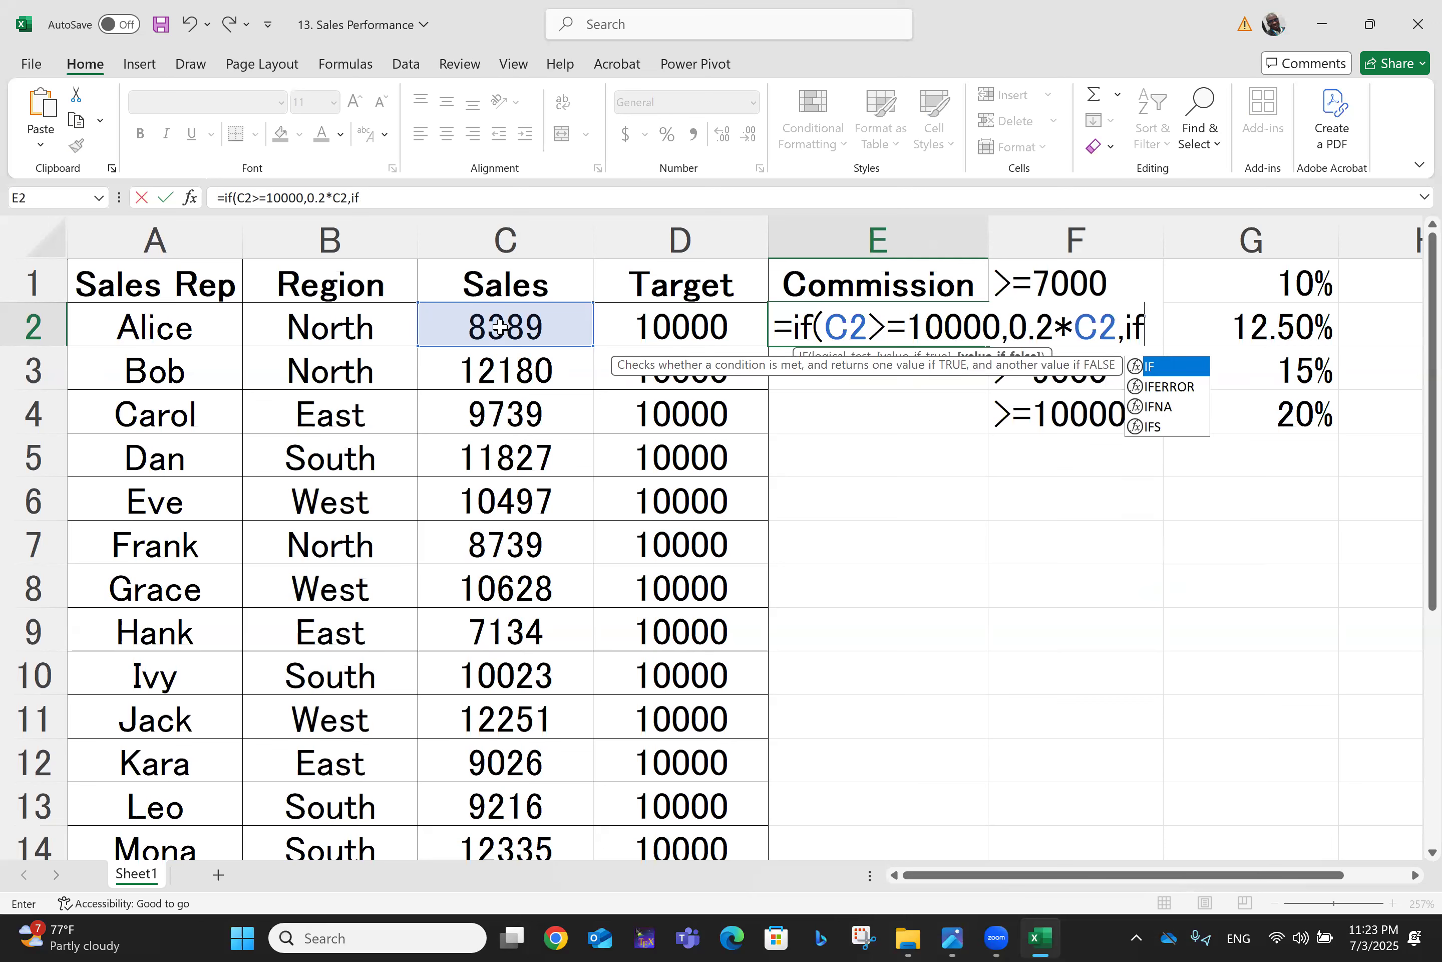
{"action": "type", "text": "("}
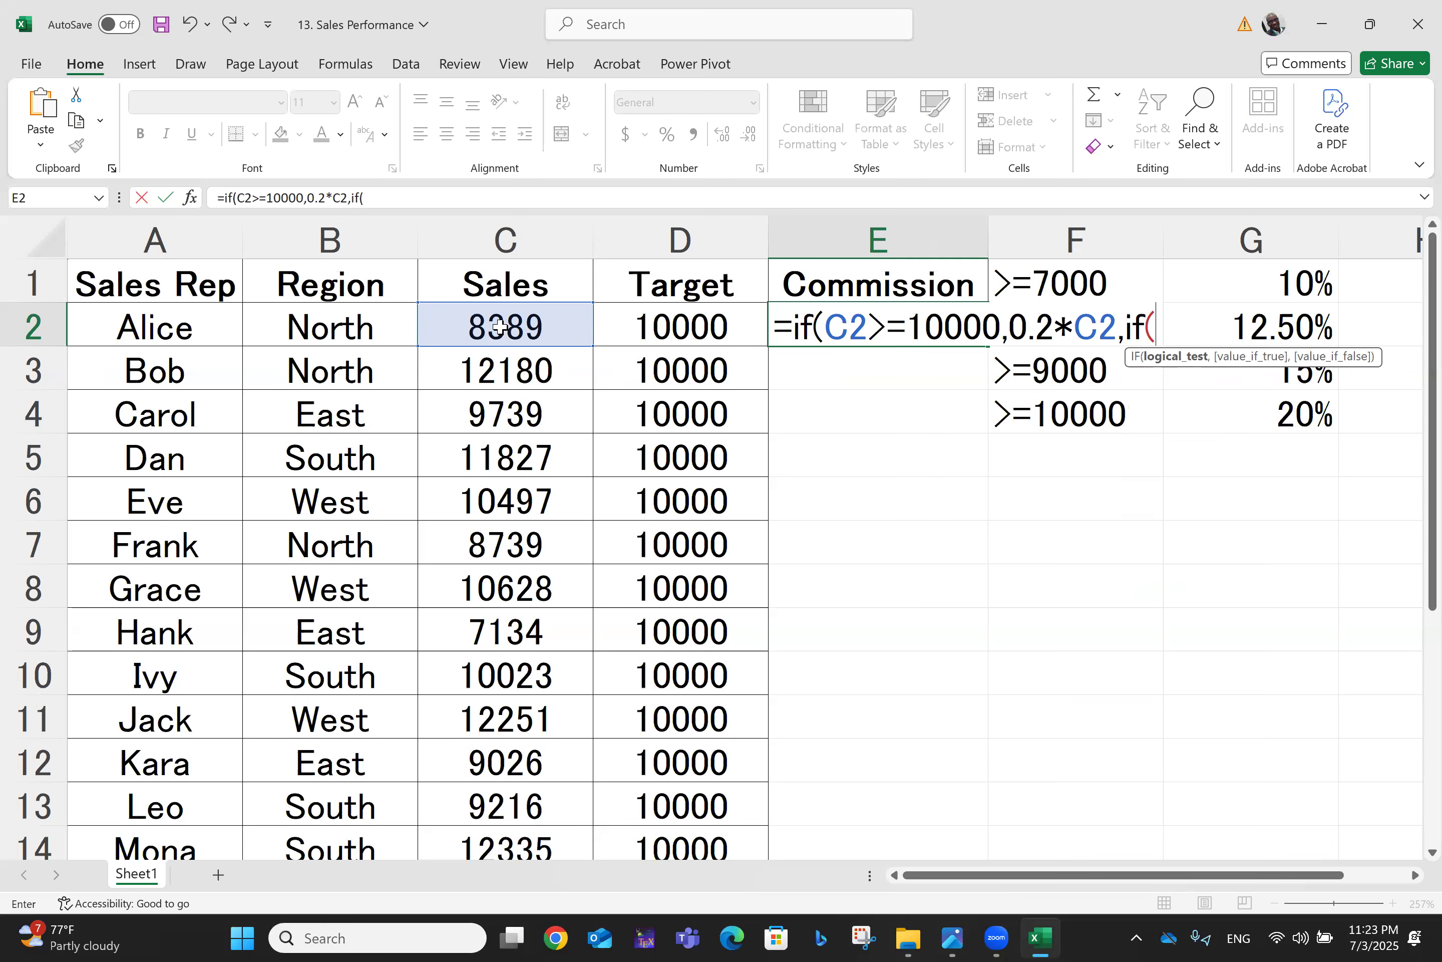
{"action": "type", "text": "9"}
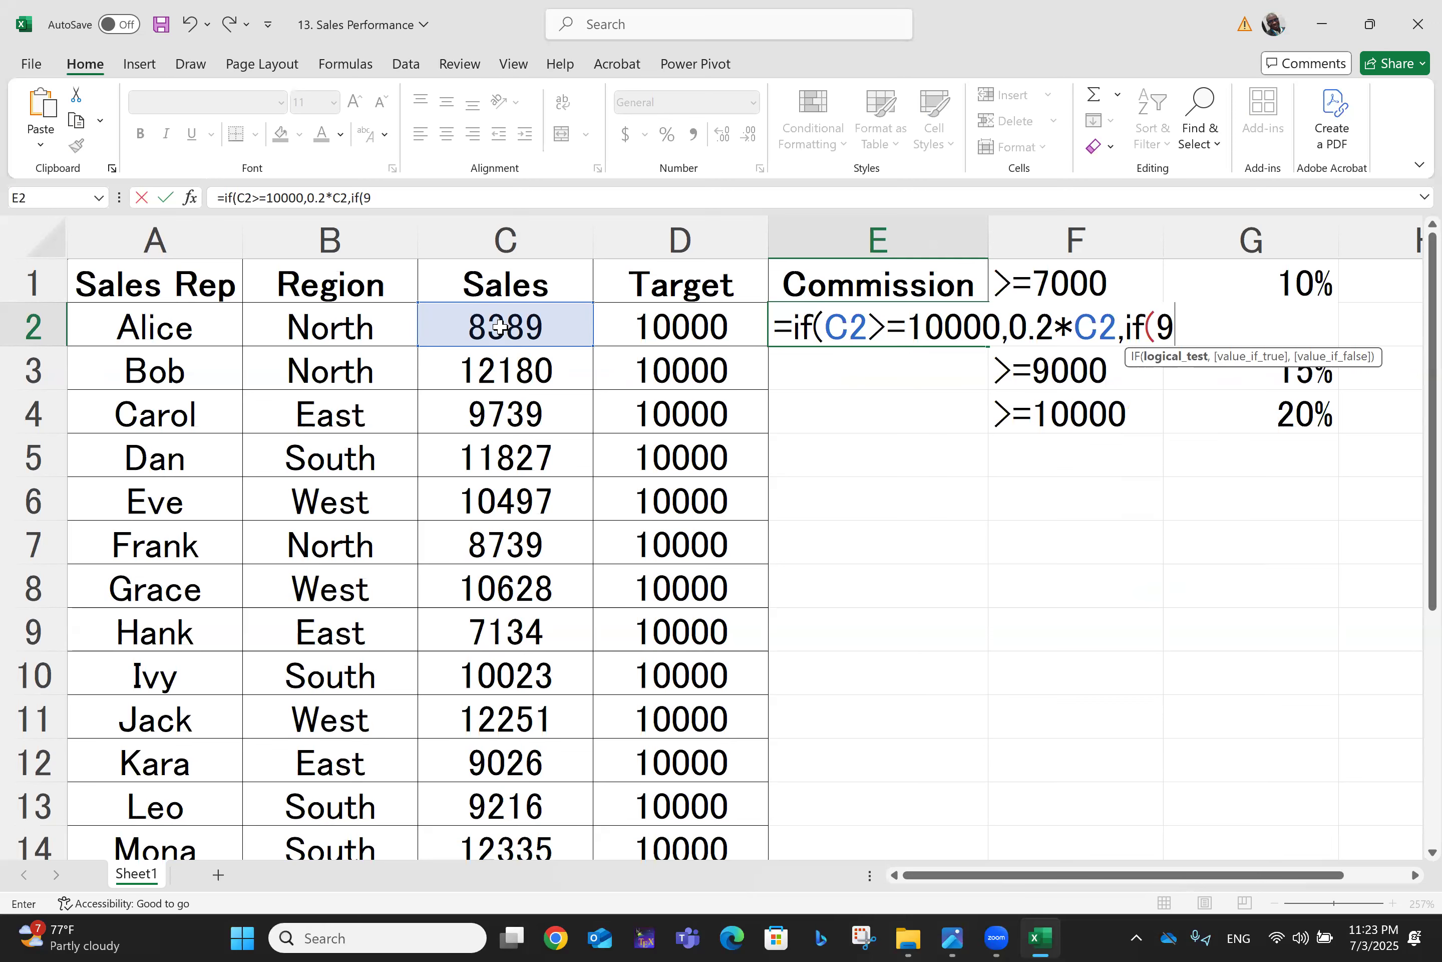
{"action": "key", "text": "BackSpace"}
{"action": "type", "text": "c2="}
{"action": "key", "text": "BackSpace"}
{"action": "type", "text": ">=9000"}
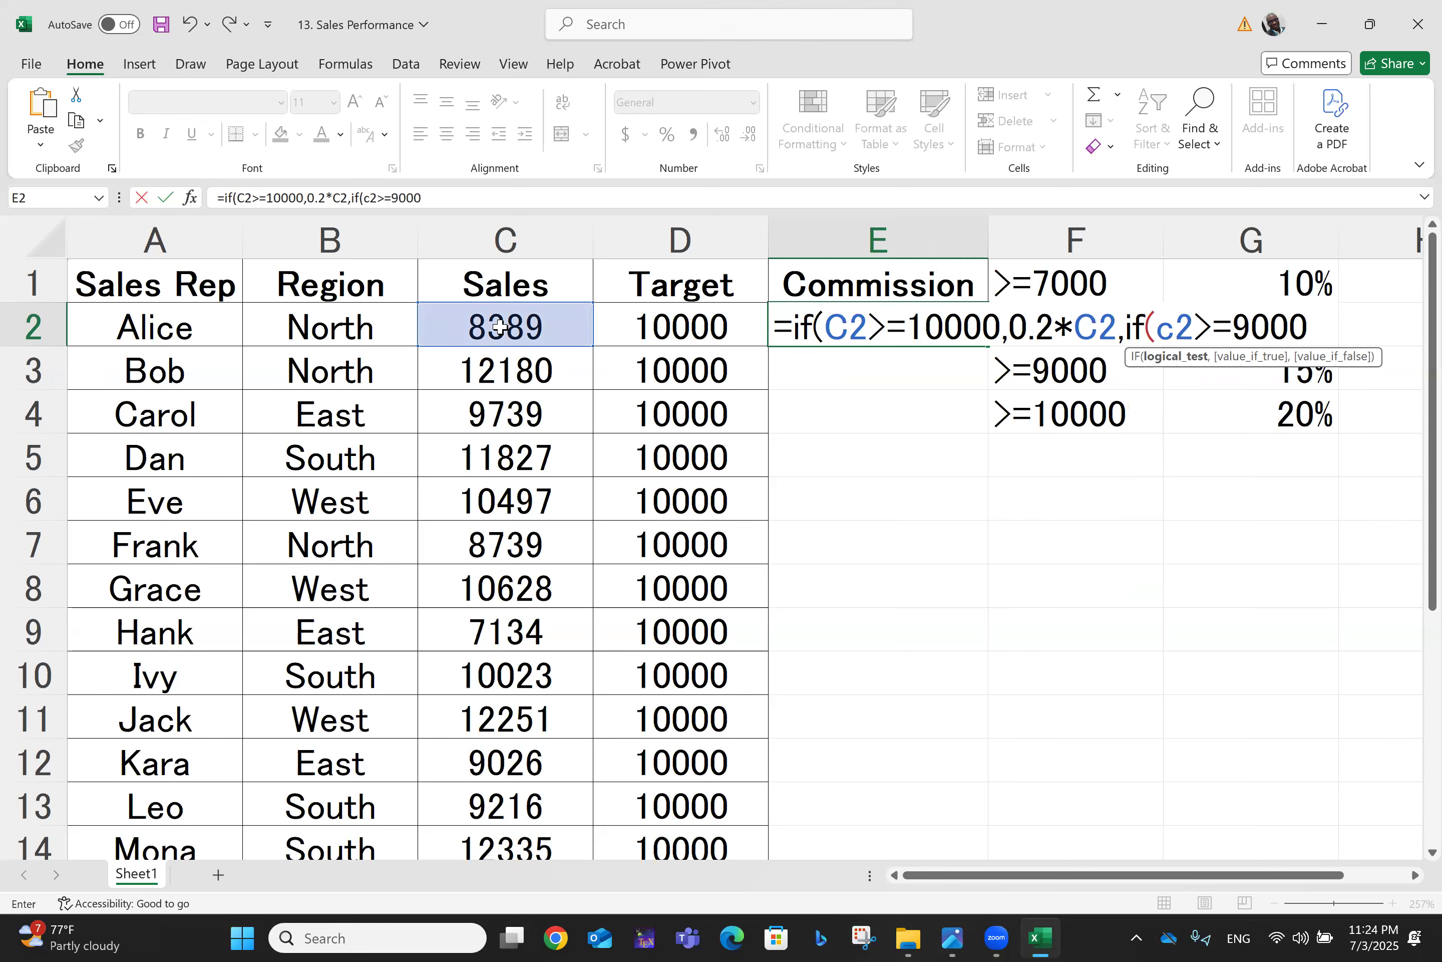
{"action": "type", "text": ","}
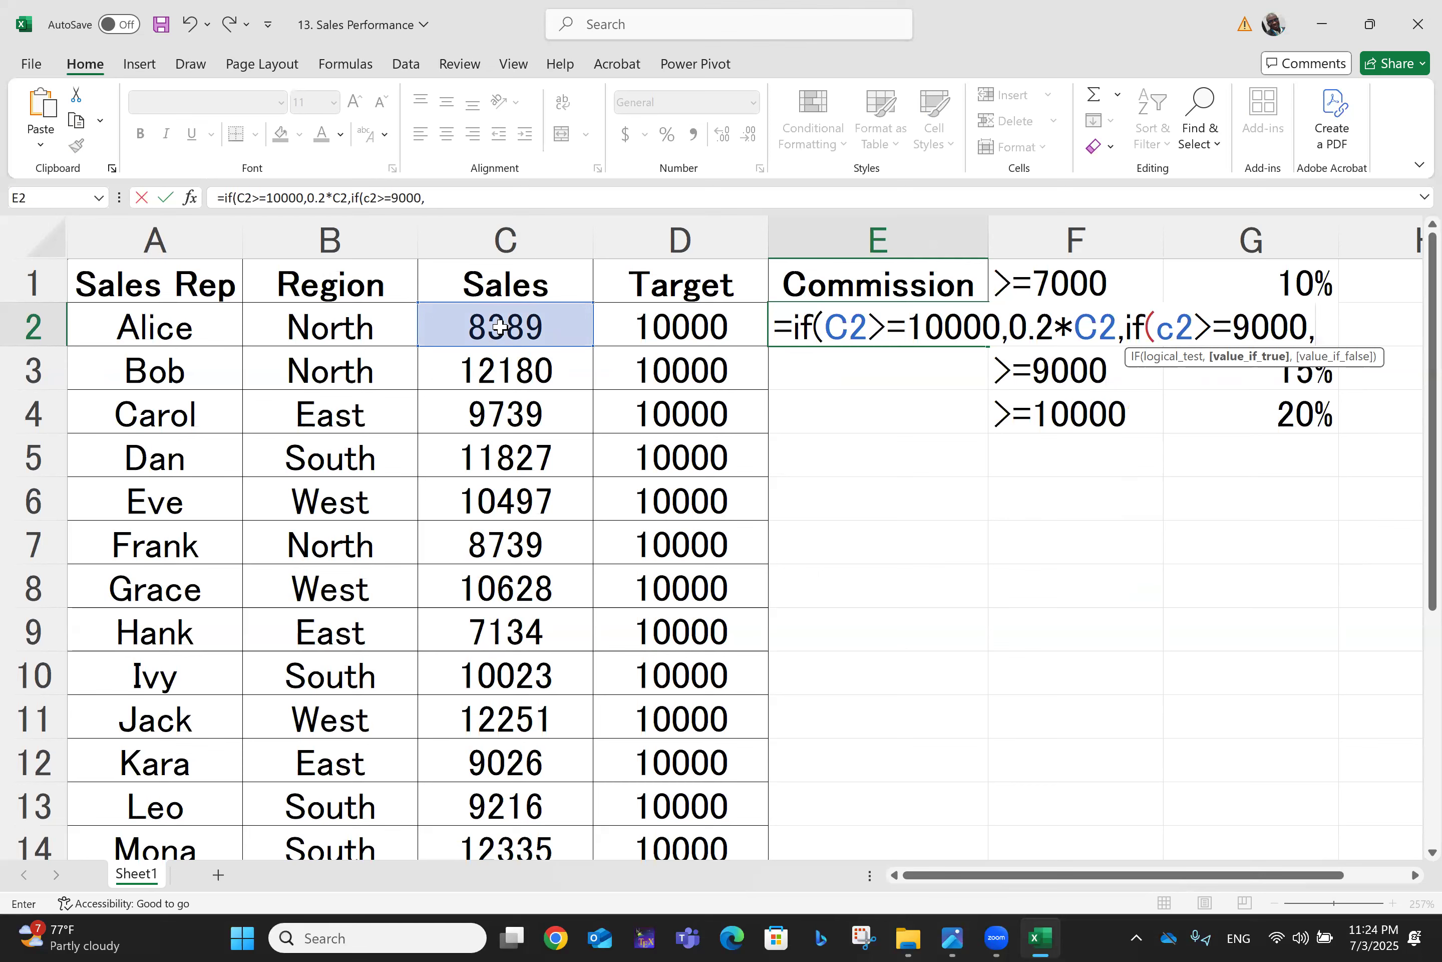
{"action": "type", "text": "15"}
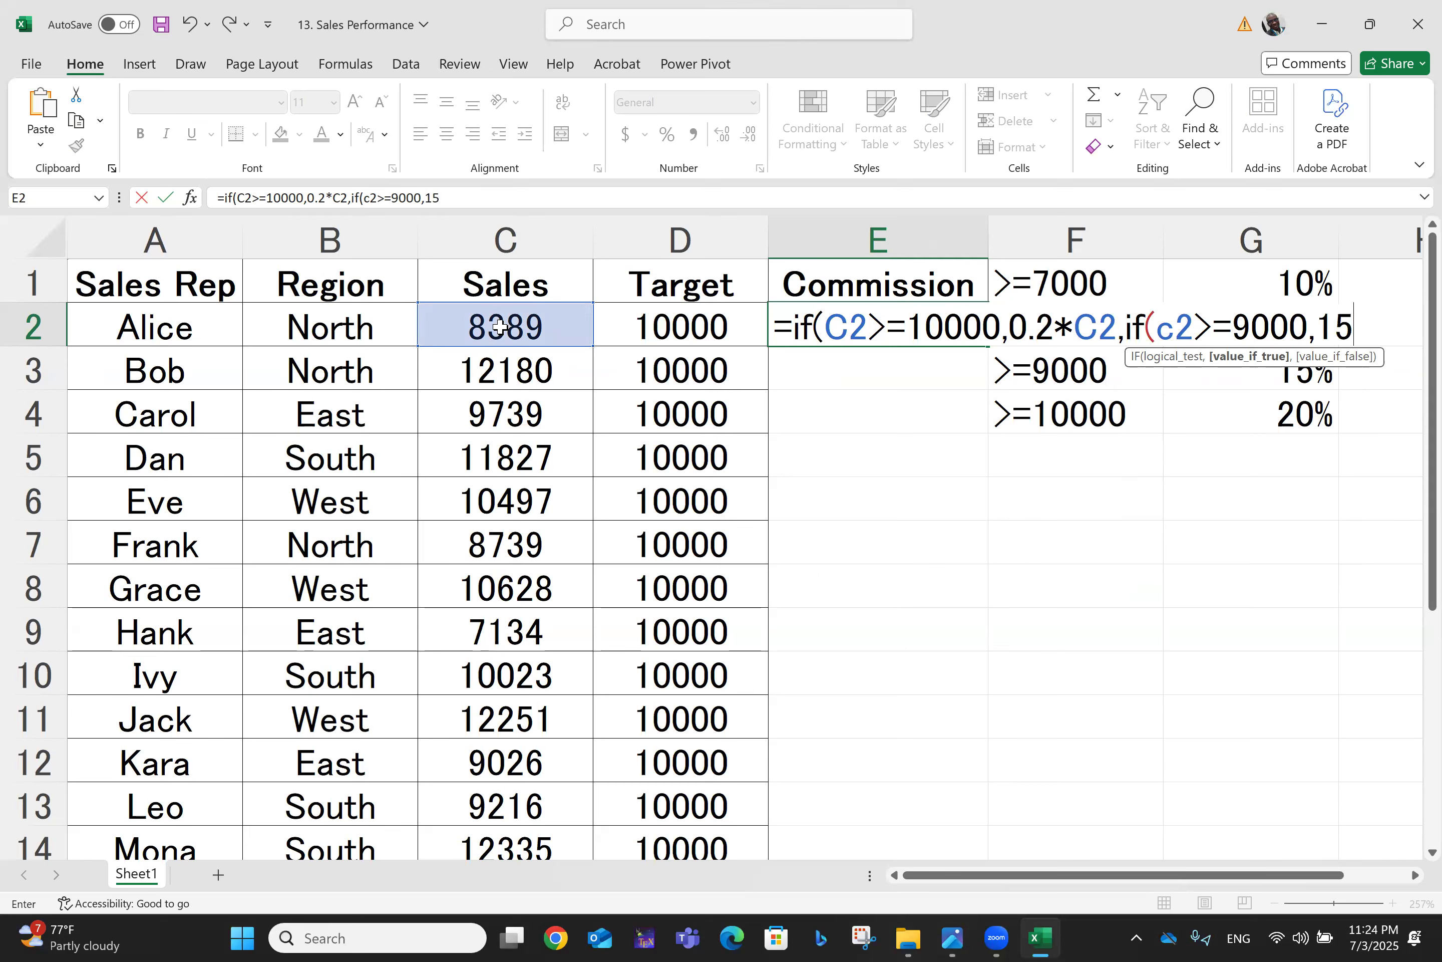
{"action": "key", "text": "BackSpace"}
{"action": "key", "text": "BackSpace"}
{"action": "type", "text": "0."}
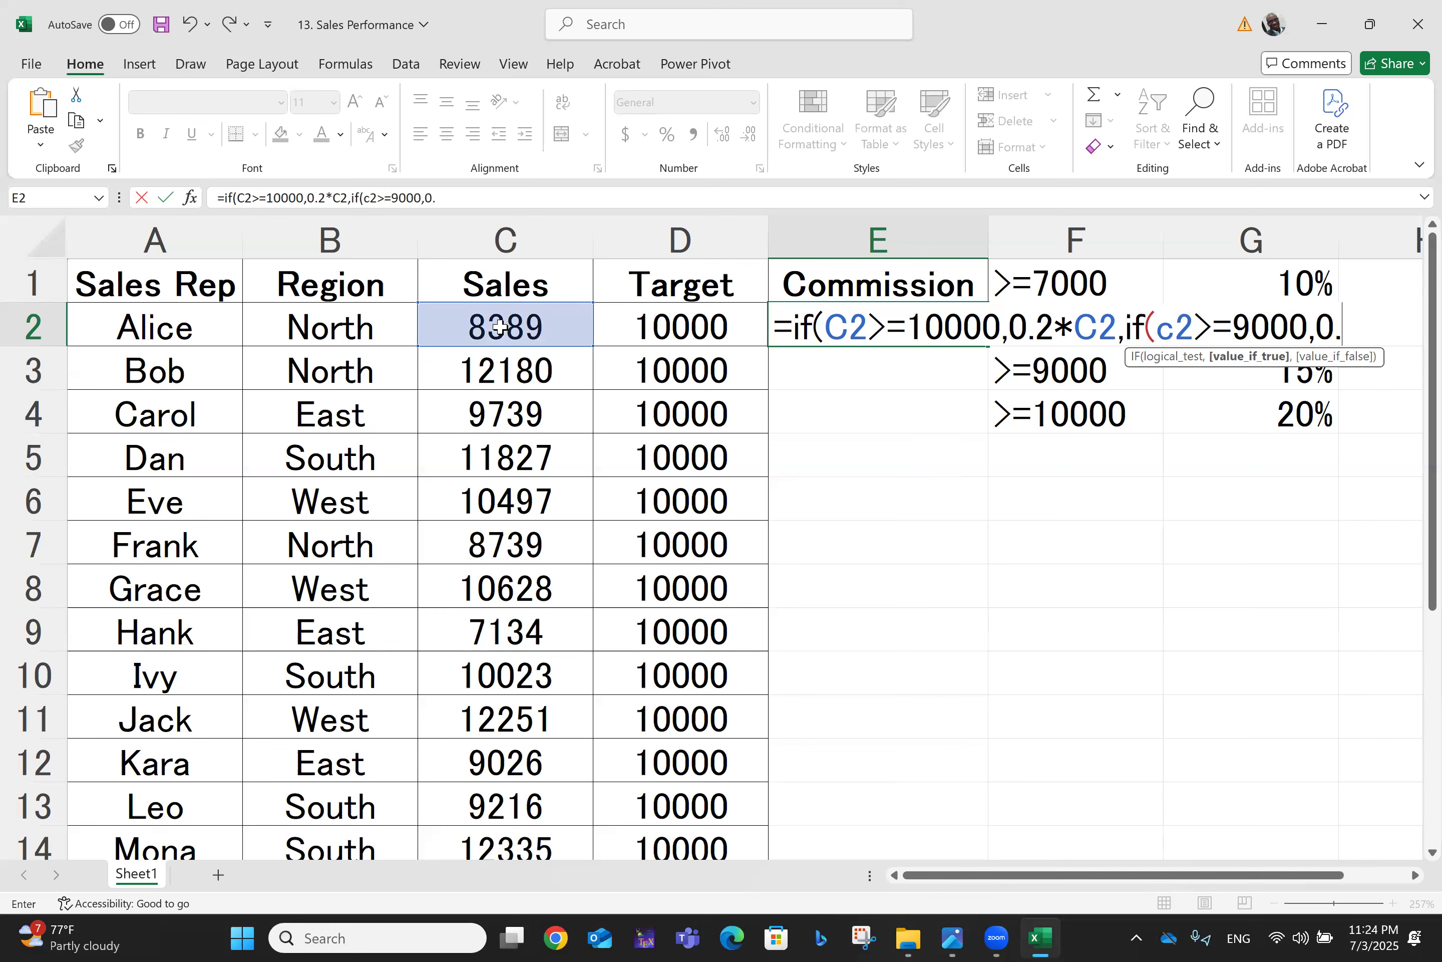
{"action": "type", "text": "15*c3"}
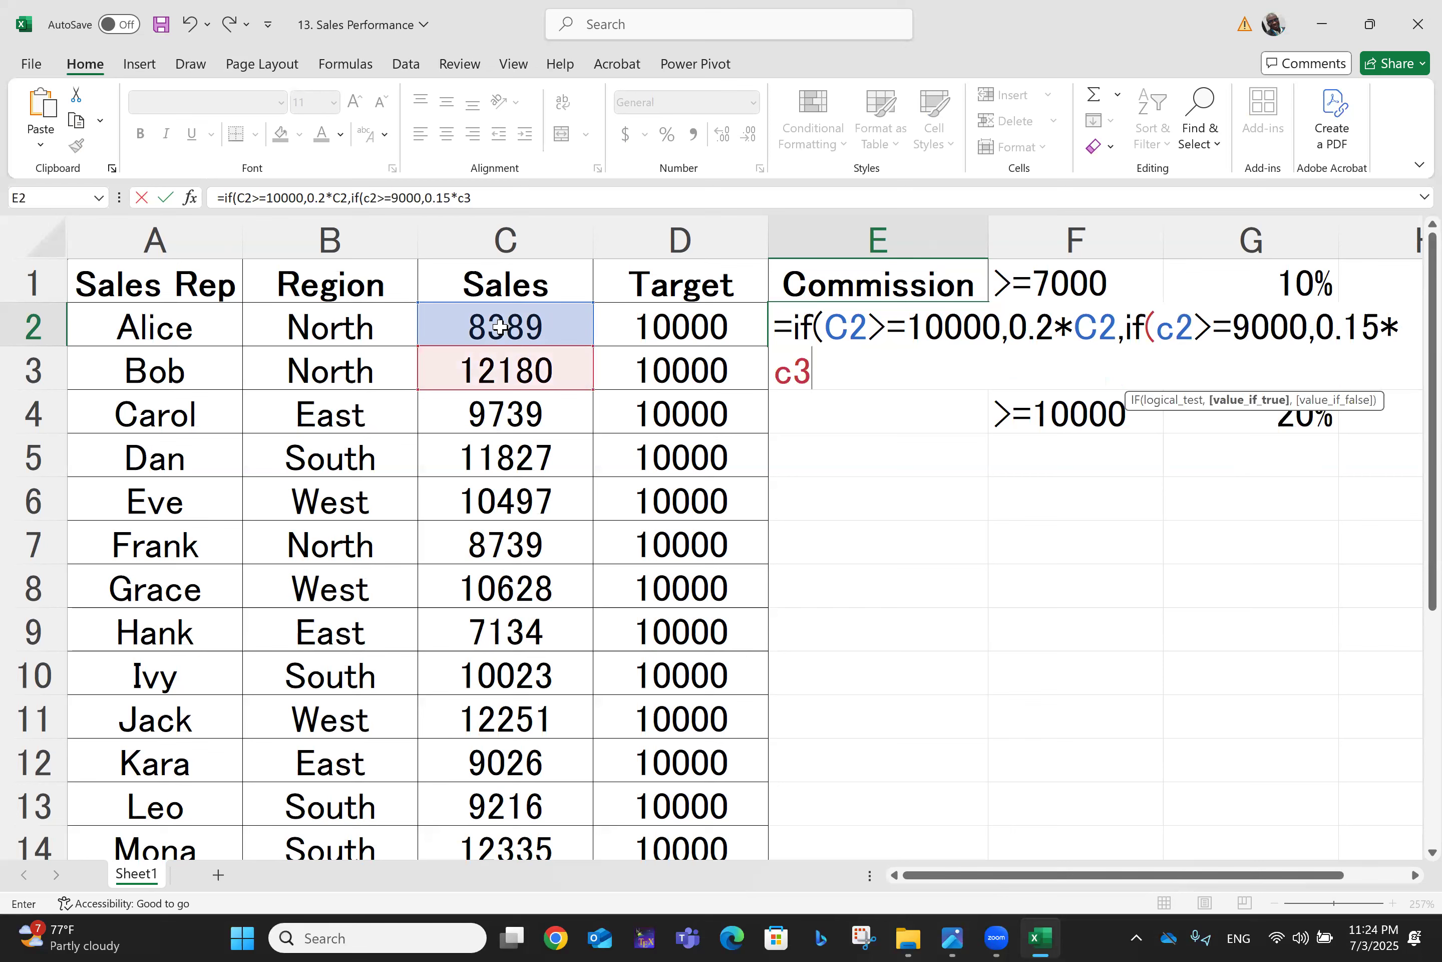
{"action": "key", "text": "BackSpace"}
{"action": "type", "text": "2"}
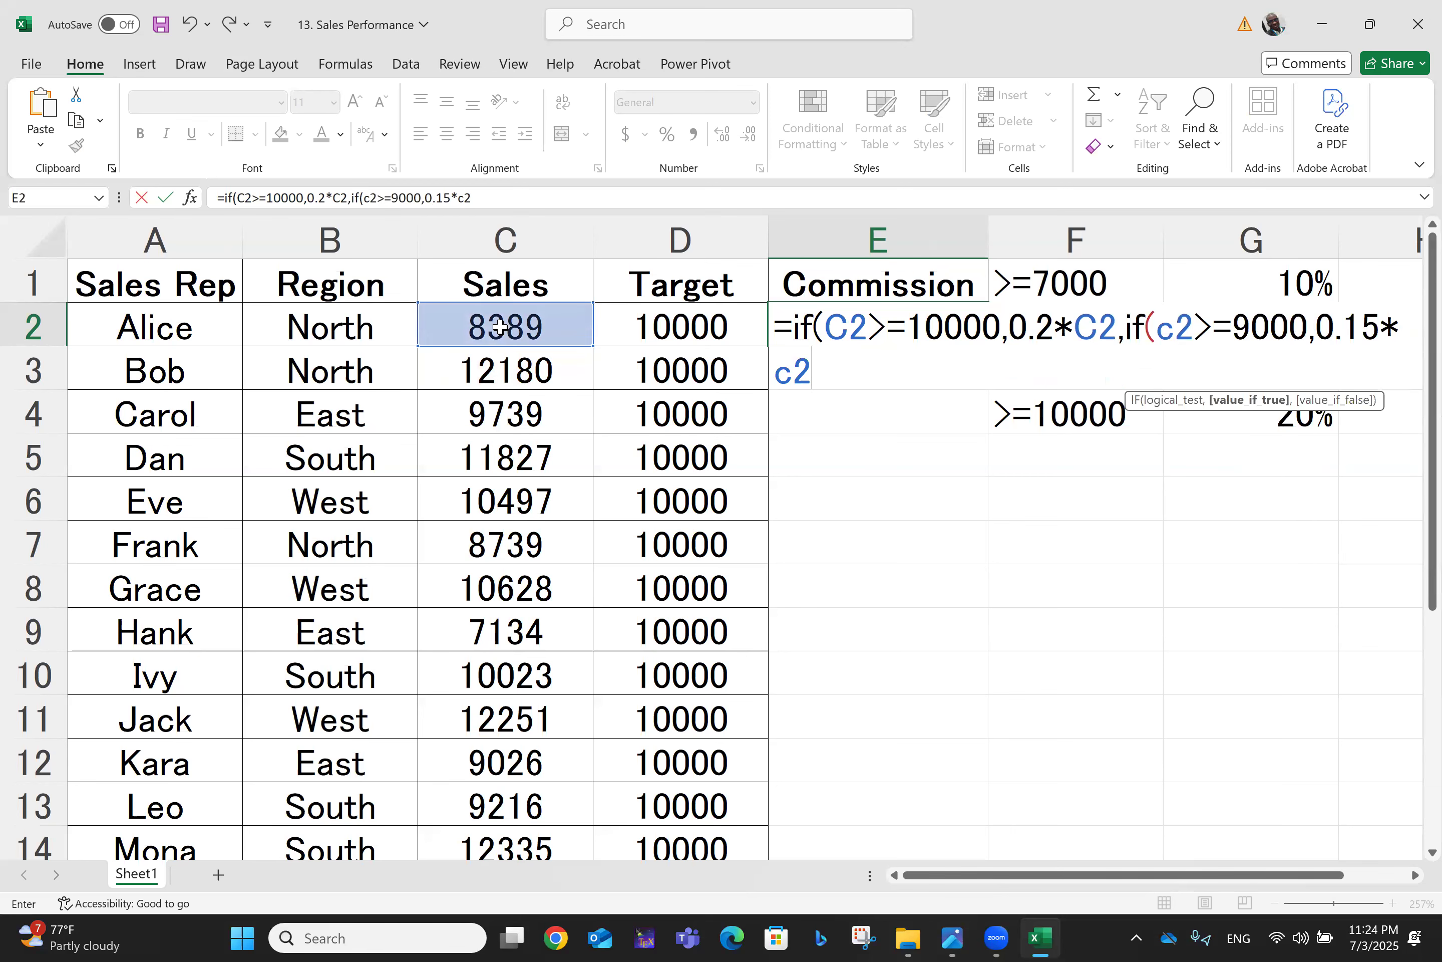
{"action": "type", "text": ","}
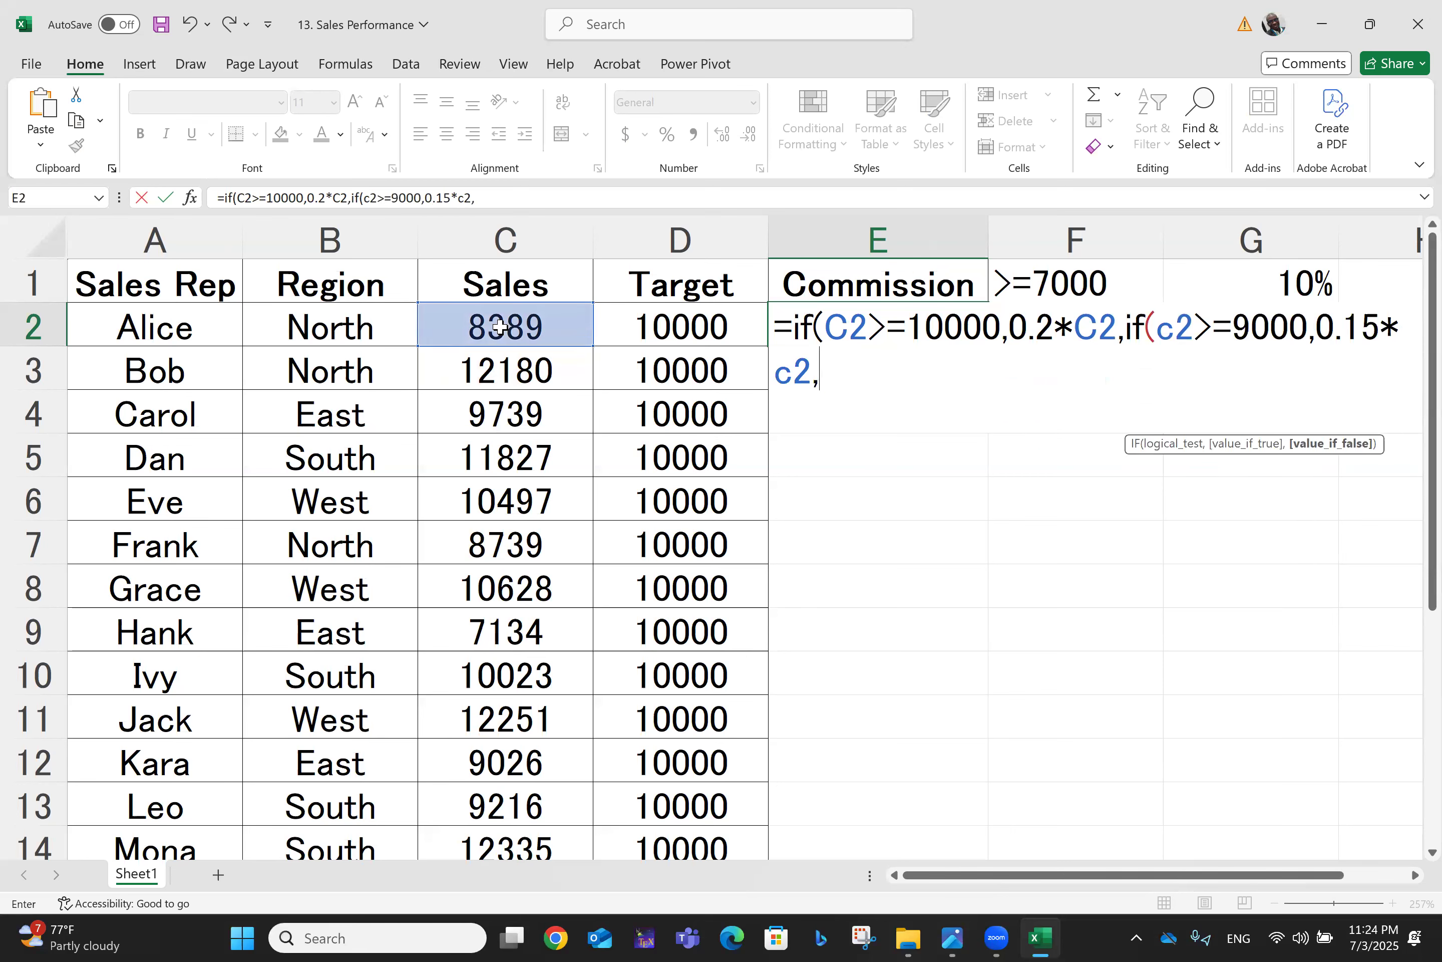
- Nest a third IF as the false result in E2's formula, returning 0.125*C2 when C2>=8000
{"action": "type", "text": "if("}
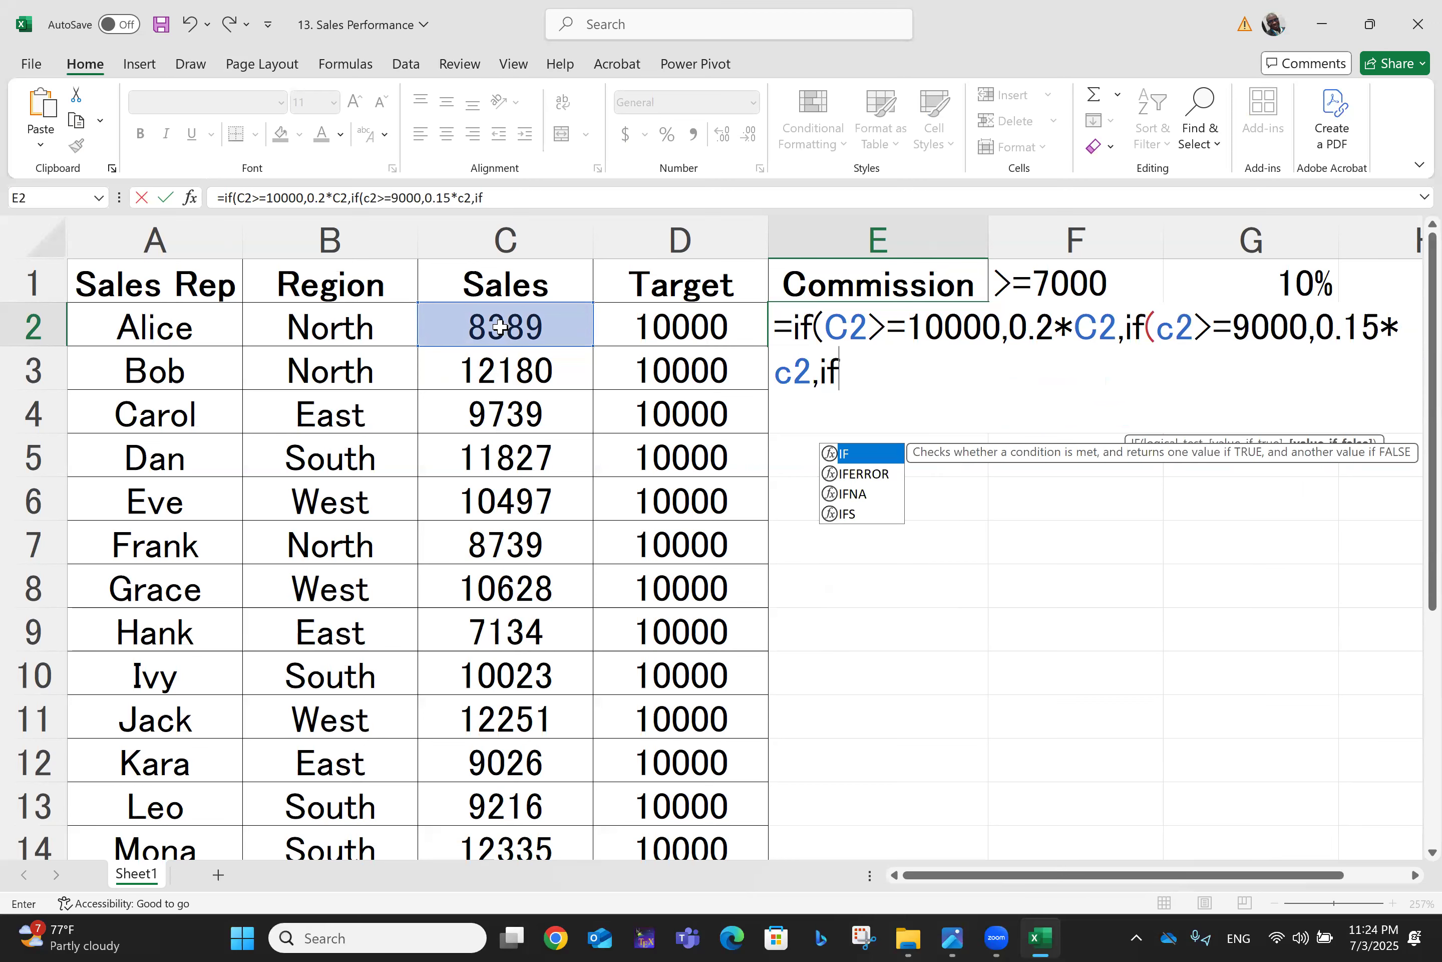
{"action": "type", "text": "c"}
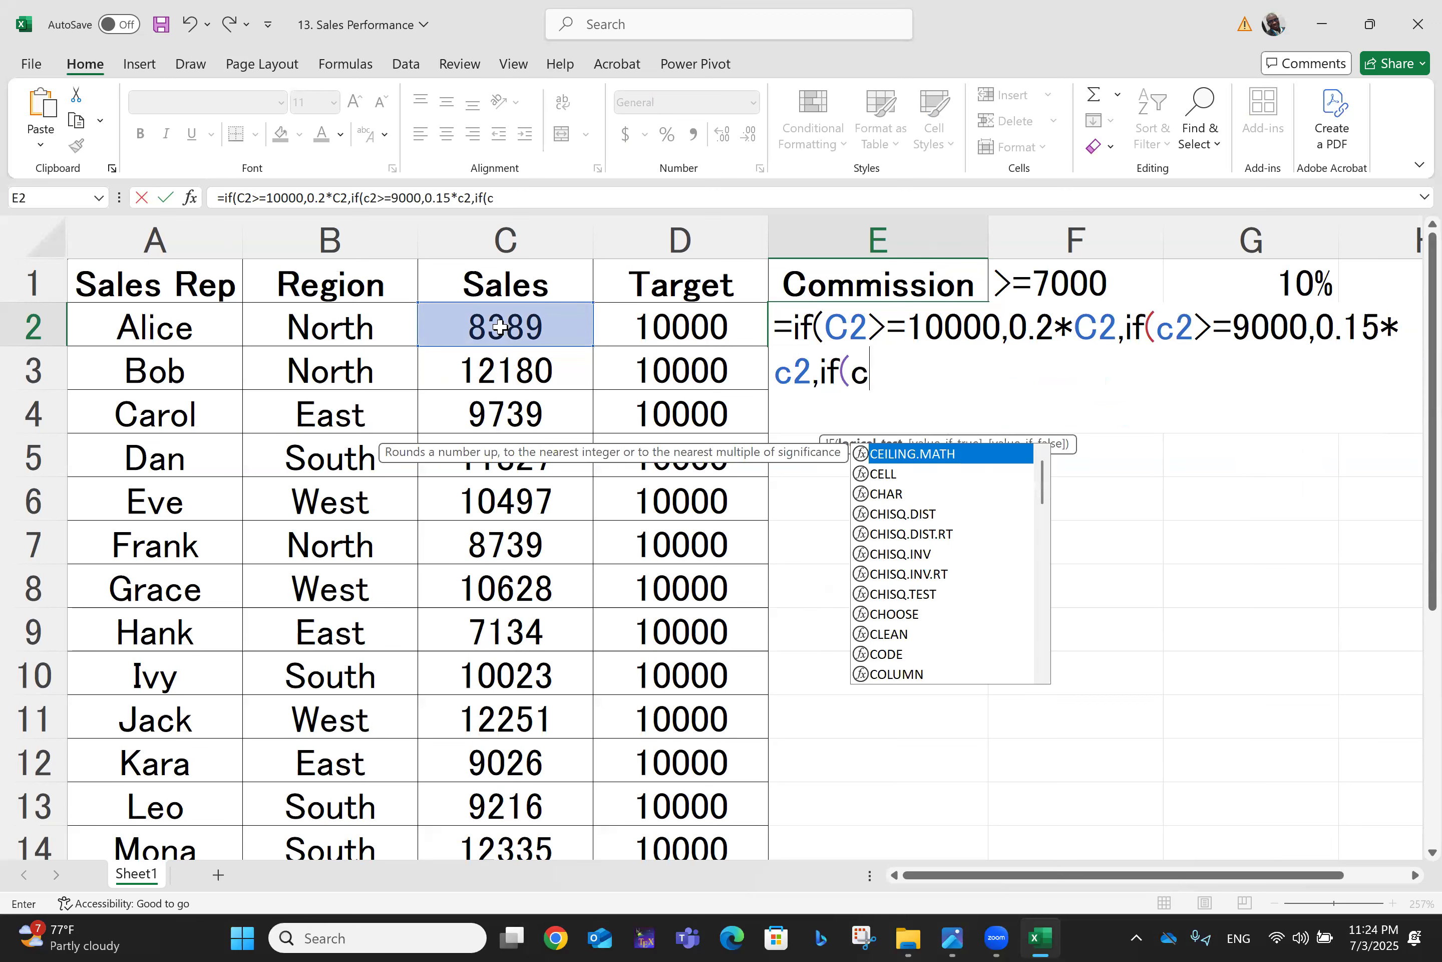
{"action": "type", "text": "2>="}
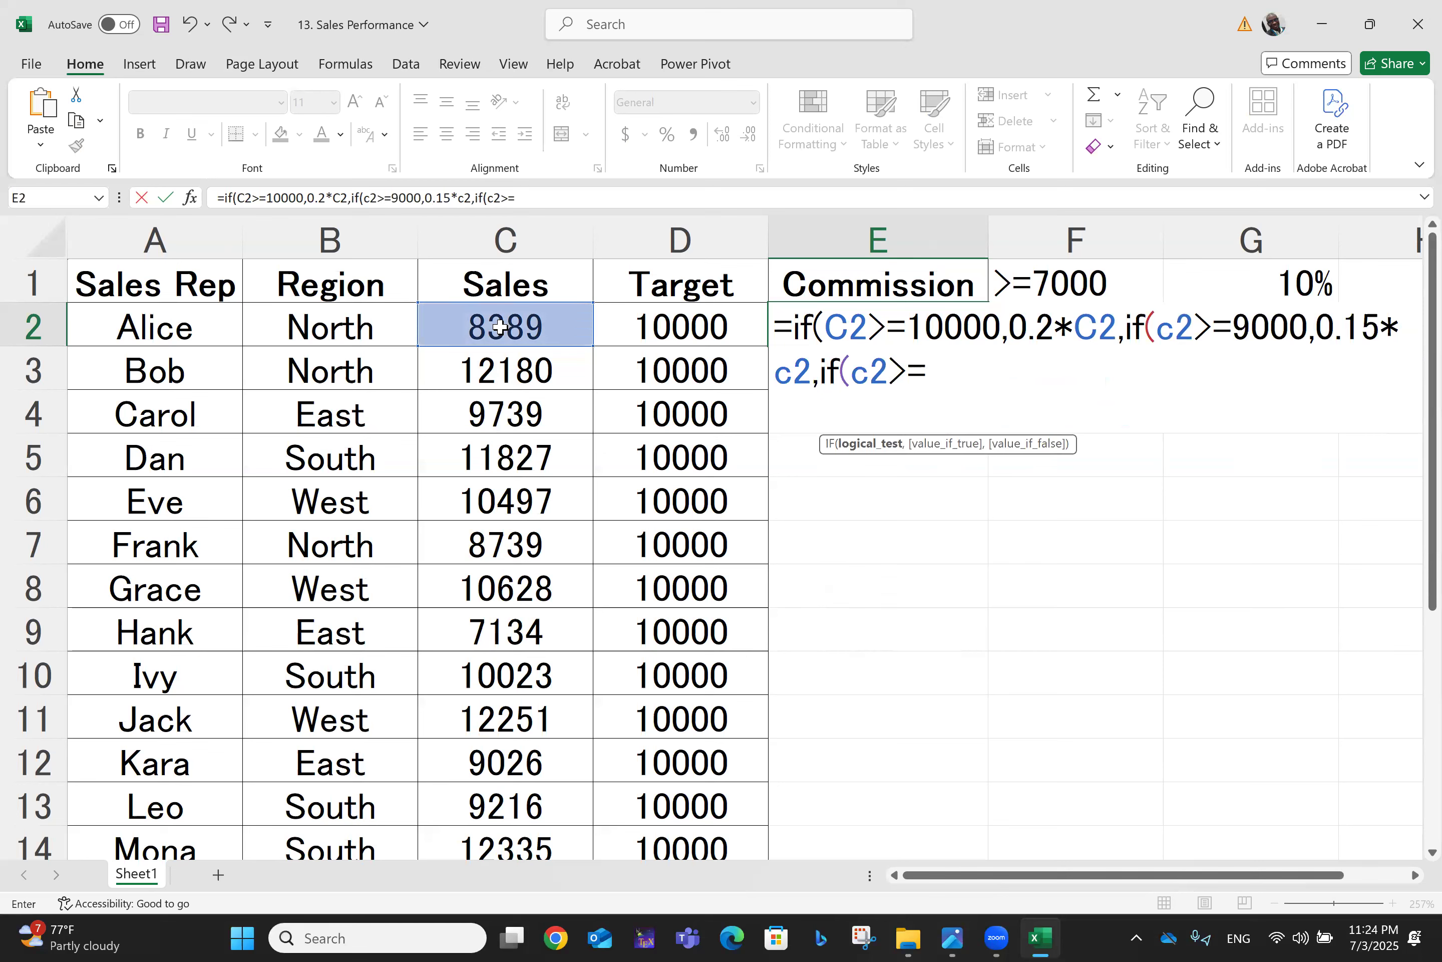
{"action": "type", "text": "8000"}
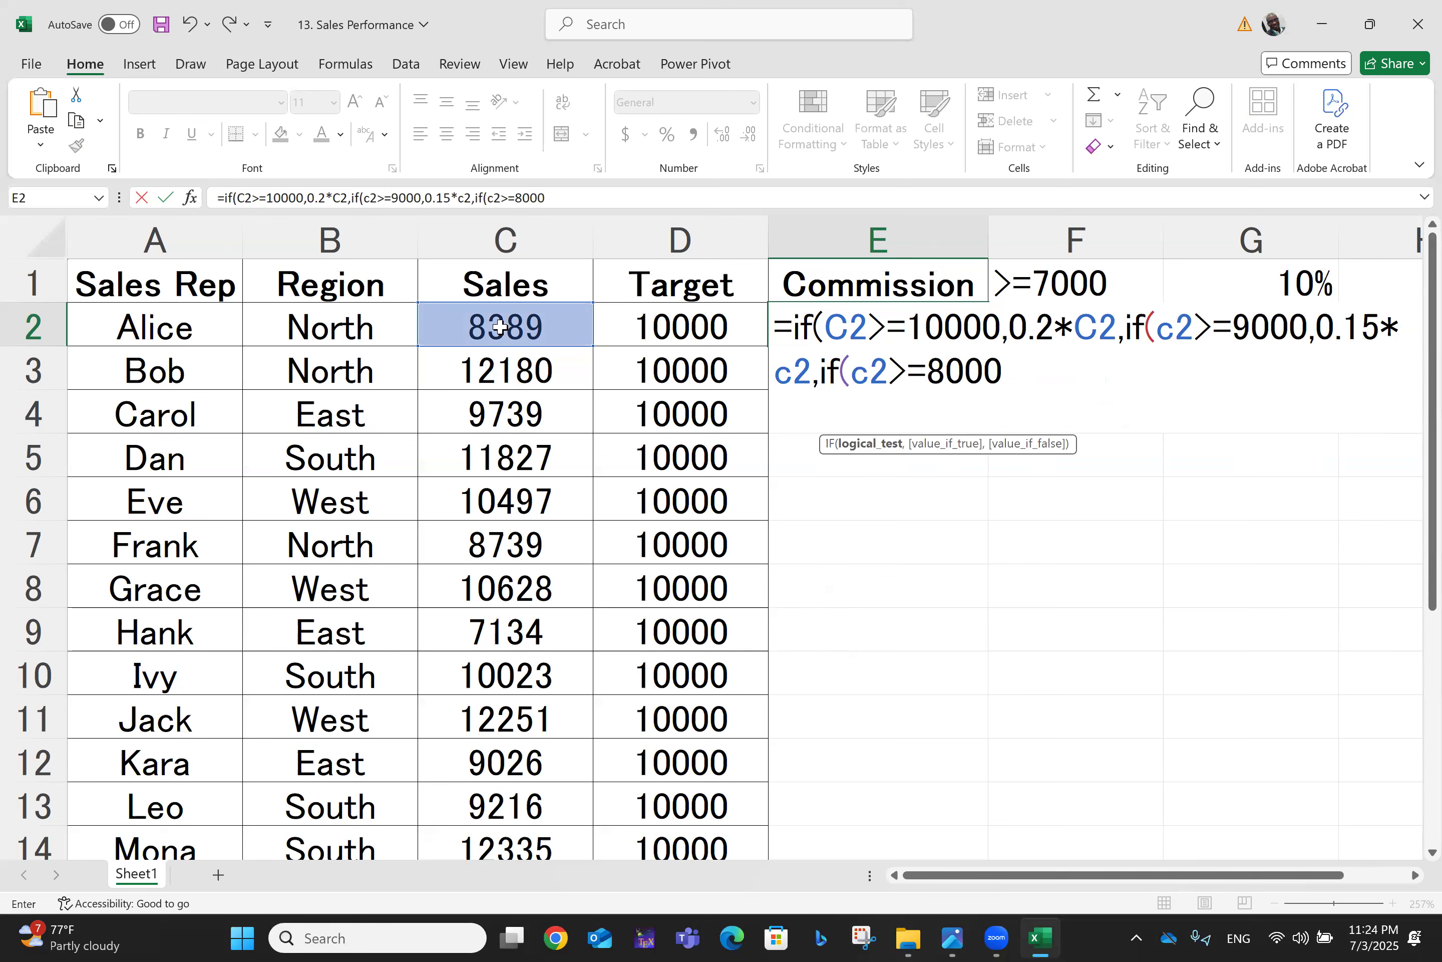
{"action": "type", "text": ","}
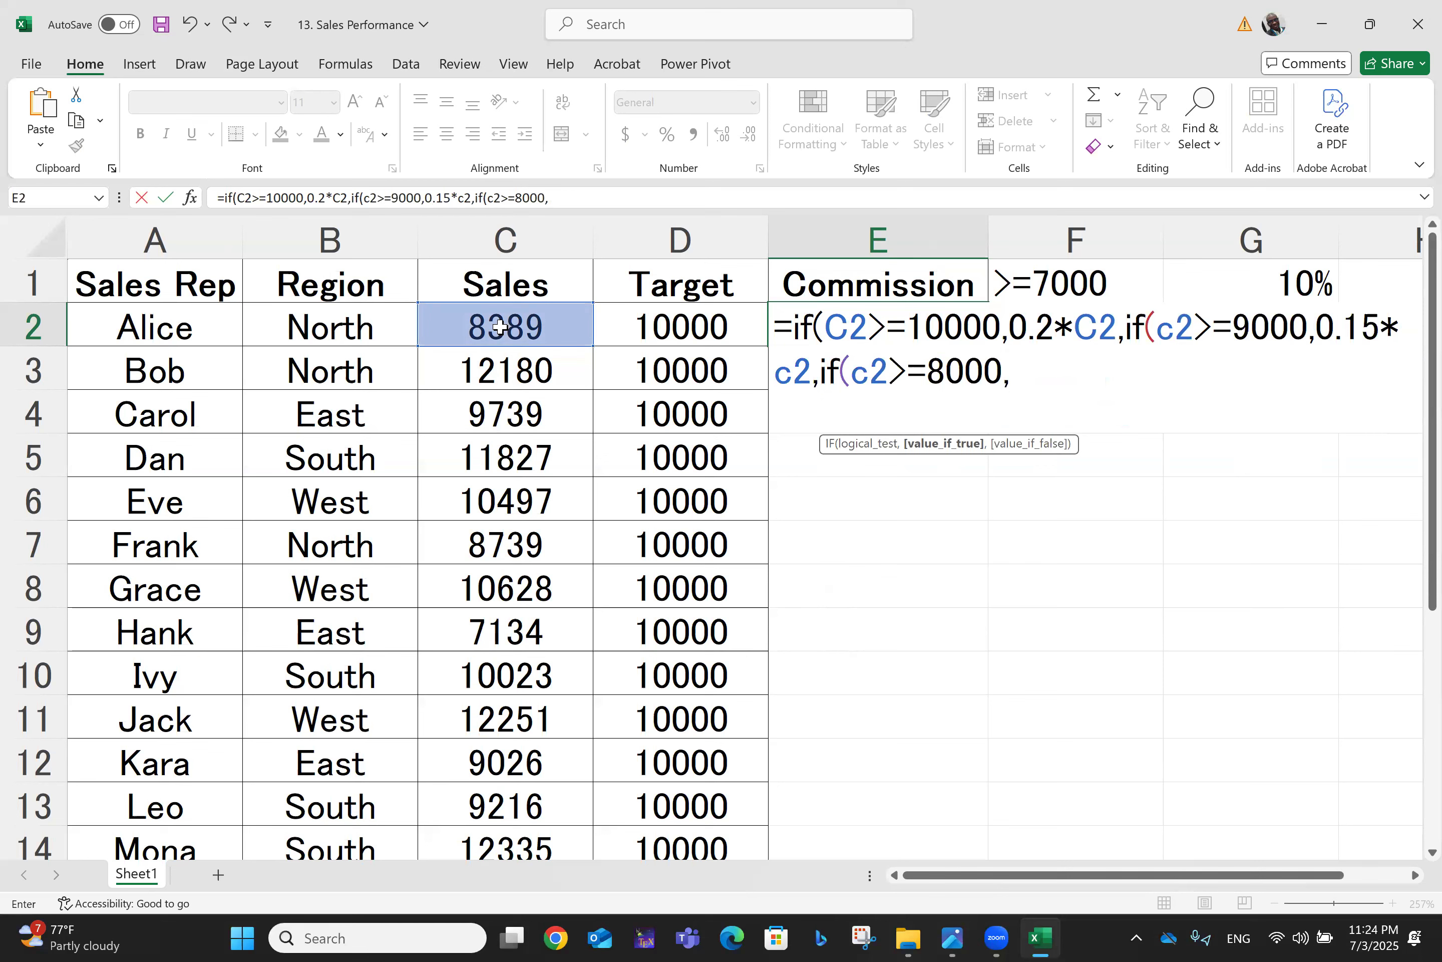
{"action": "type", "text": "0.125*c2"}
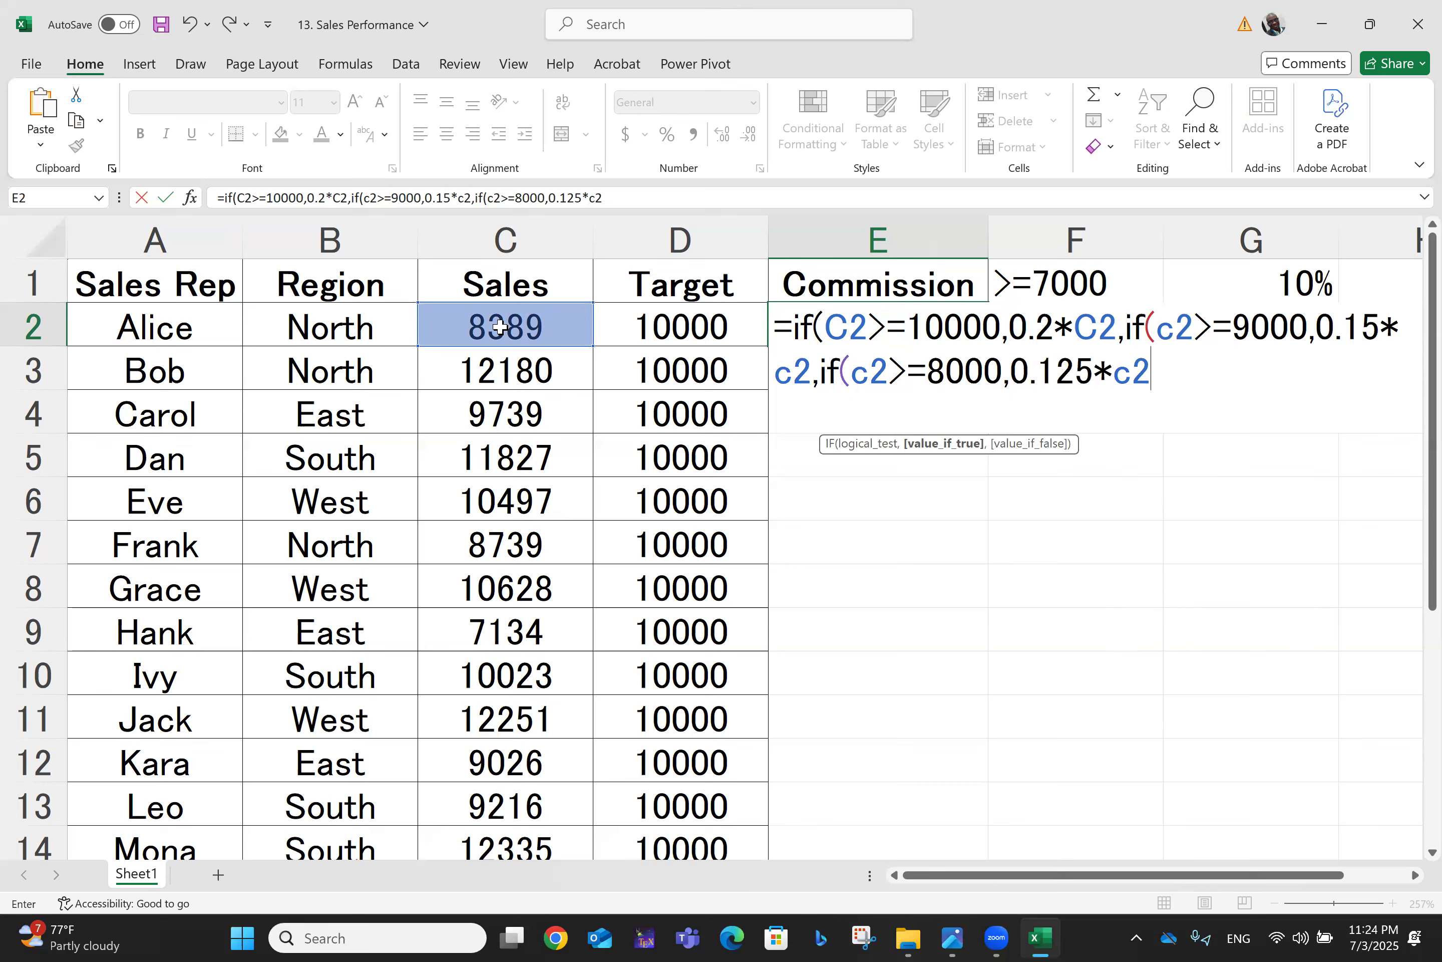
- Finish E2's nested IF formula with 0.1*C2 as the last false result, closing all three brackets
{"action": "type", "text": ","}
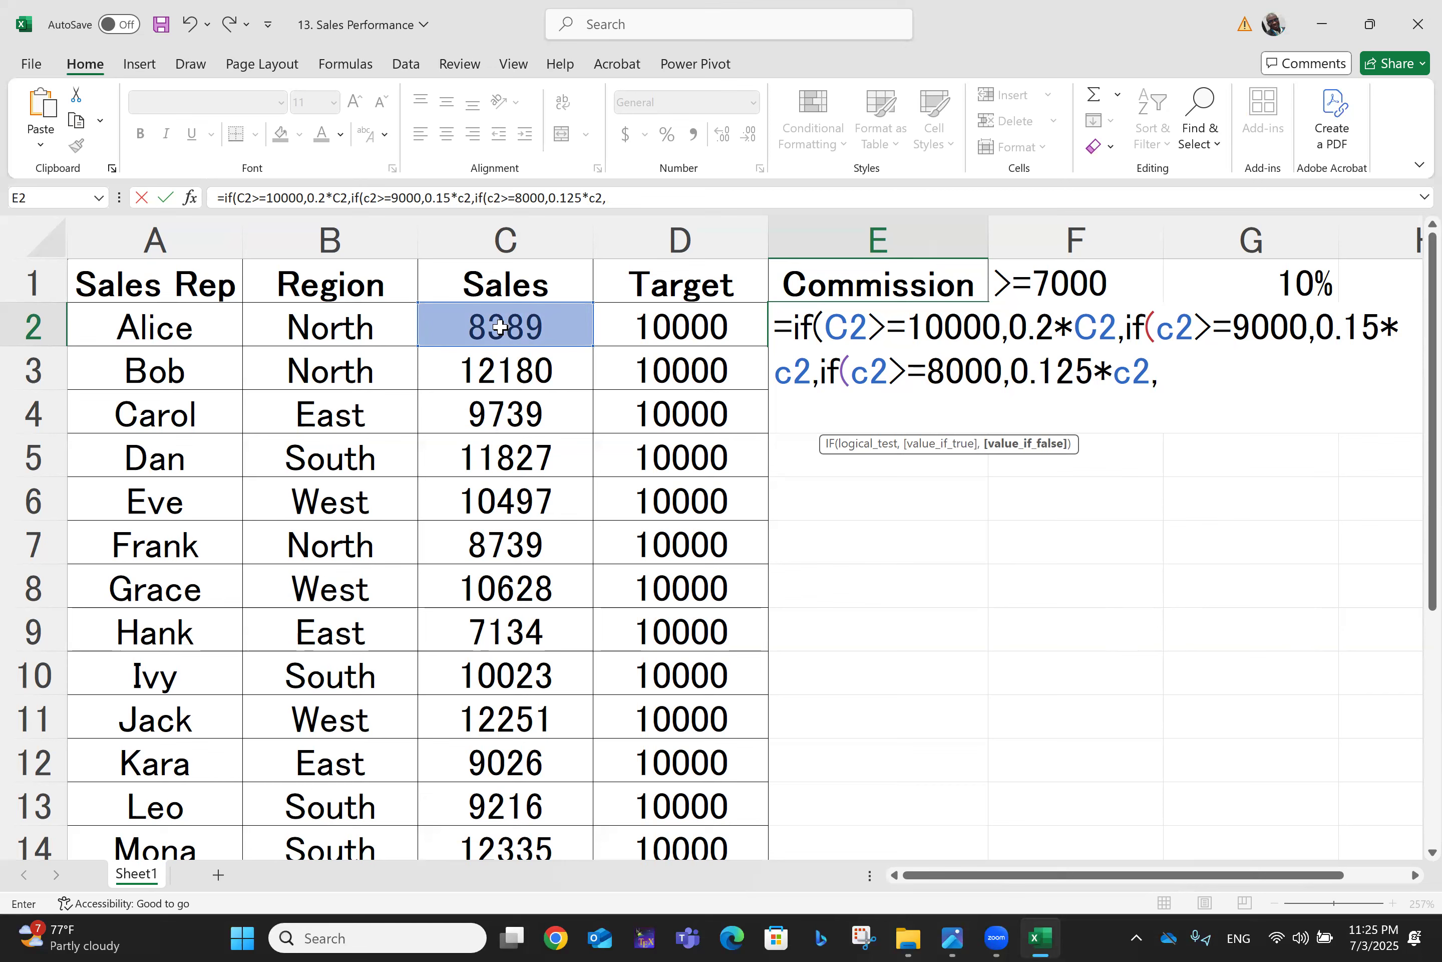
{"action": "type", "text": "0.1*c2"}
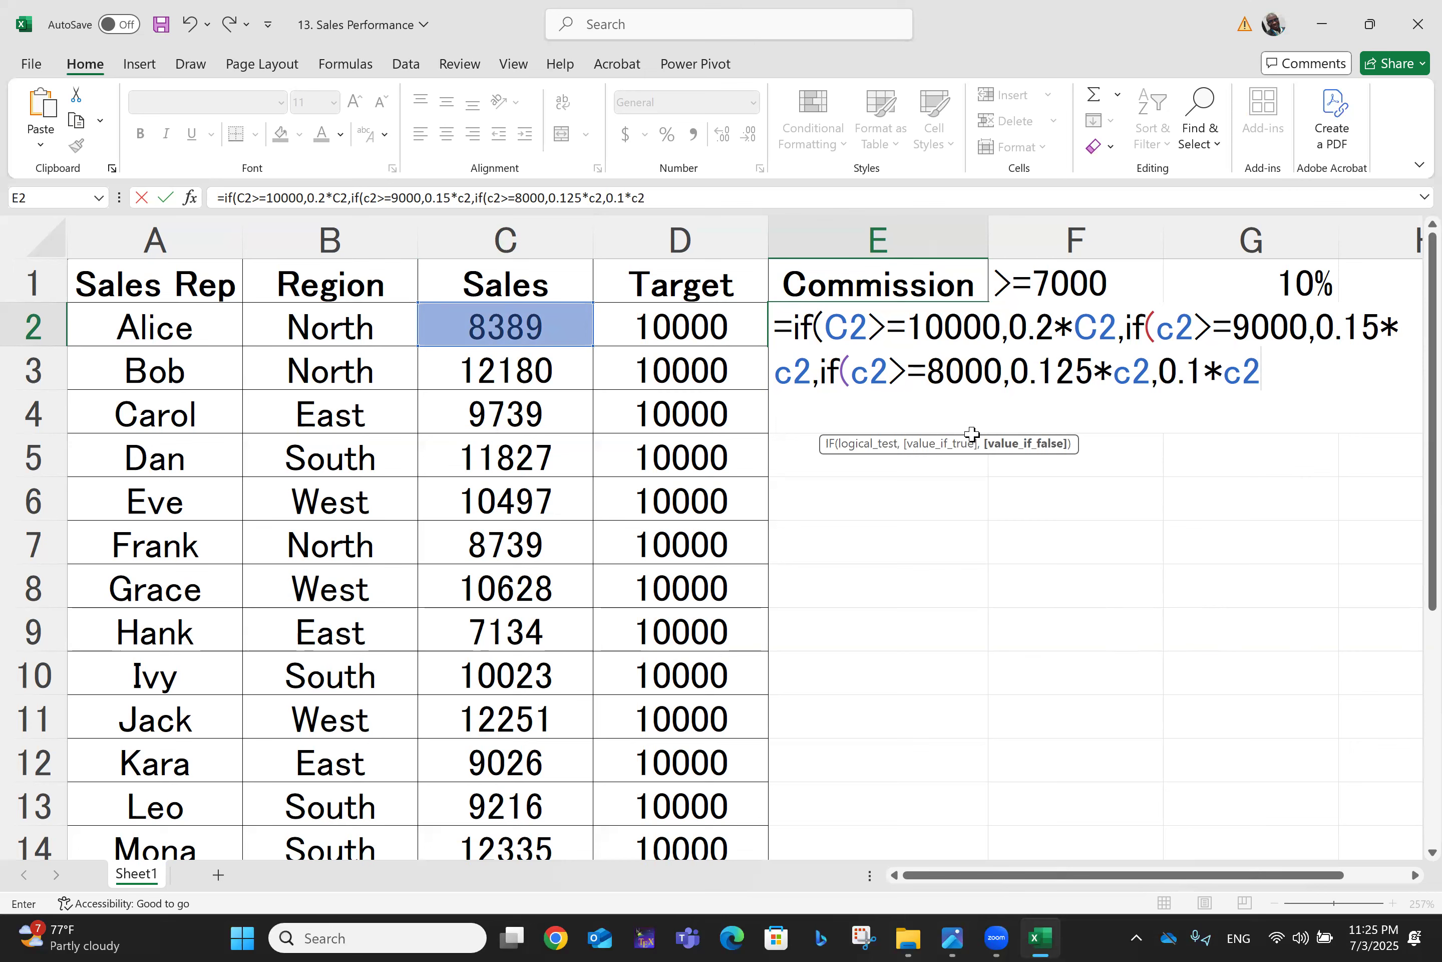
{"action": "type", "text": ")))"}
{"action": "key", "text": "Return"}
- Fill the commission formula from E2 down to E21 and centre the filled cells
{"action": "left_click", "coordinate": [907, 335]}
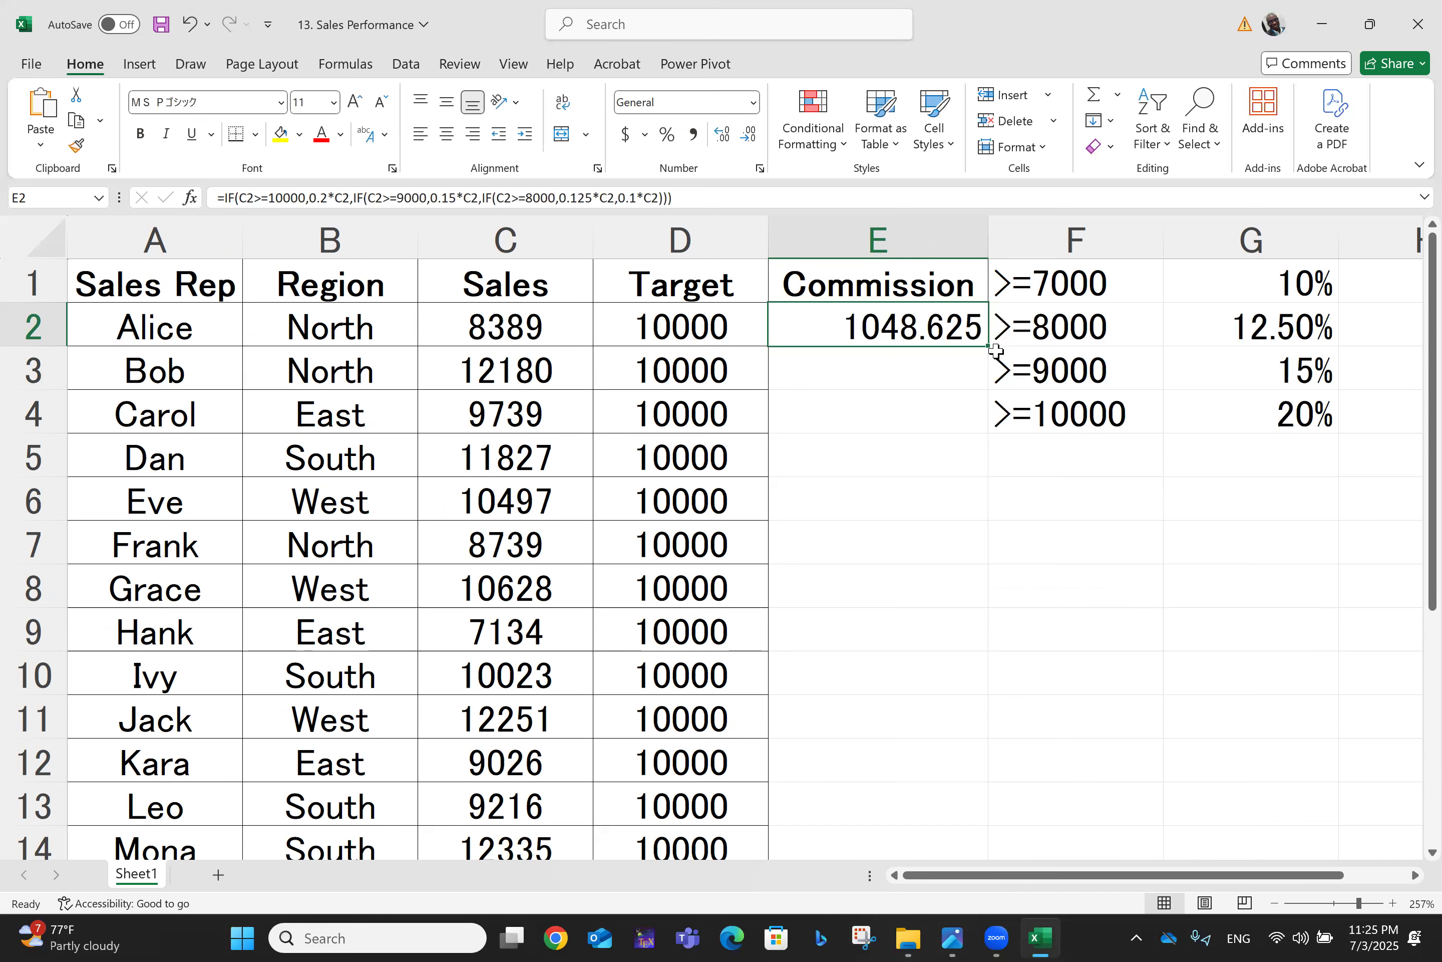
{"action": "left_click_drag", "start_coordinate": [988, 348], "coordinate": [966, 733]}
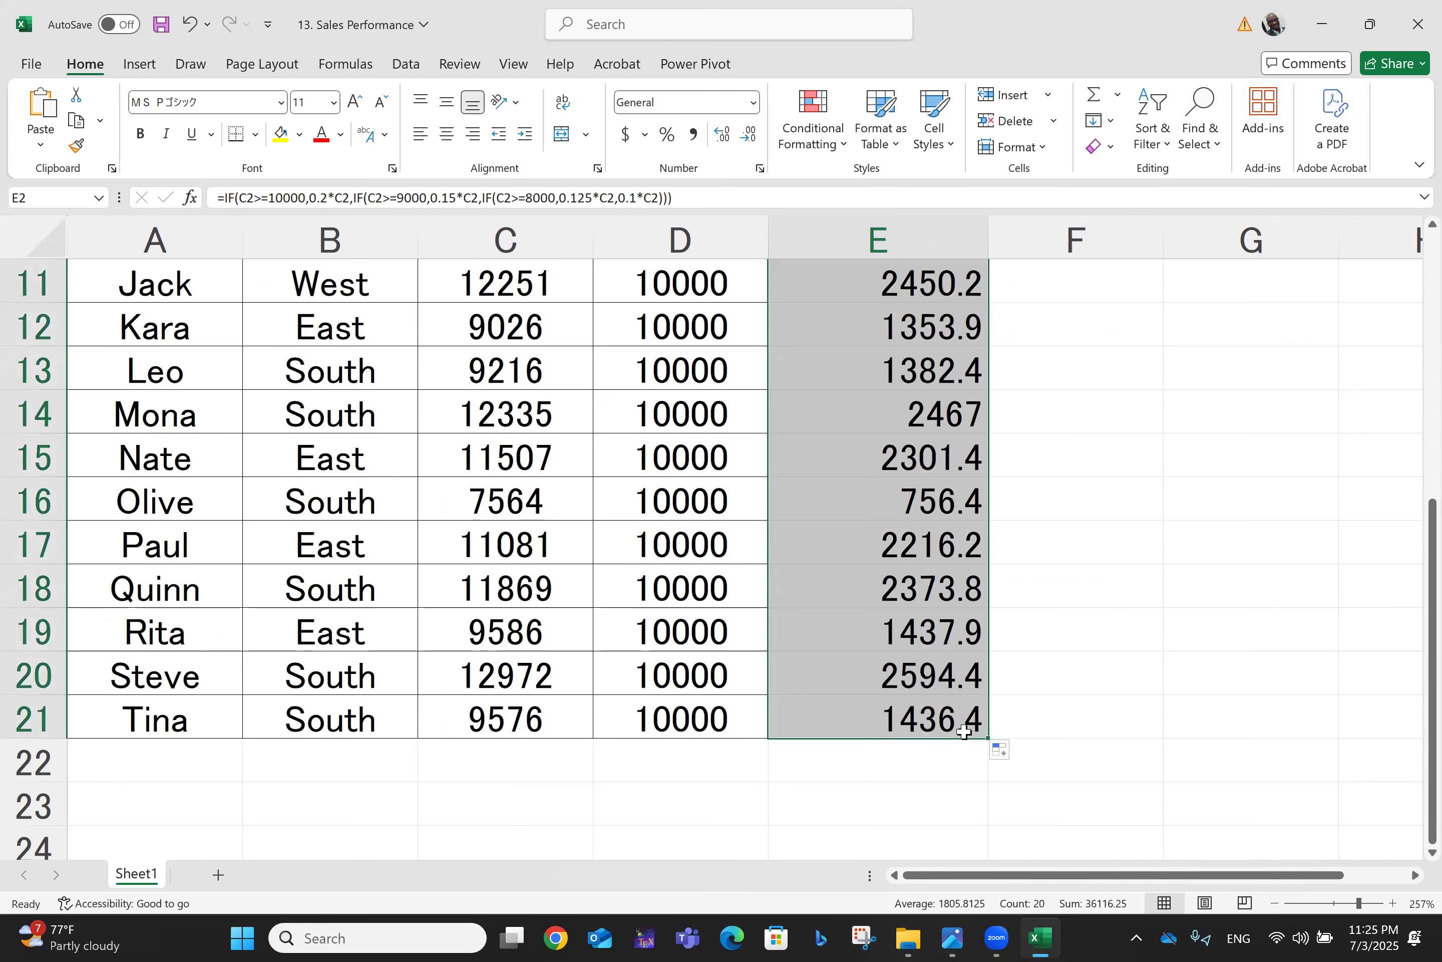
{"action": "left_click", "coordinate": [447, 134]}
- Centre the contents of the table A1:E21 and apply all borders to it
{"action": "key", "text": "Left"}
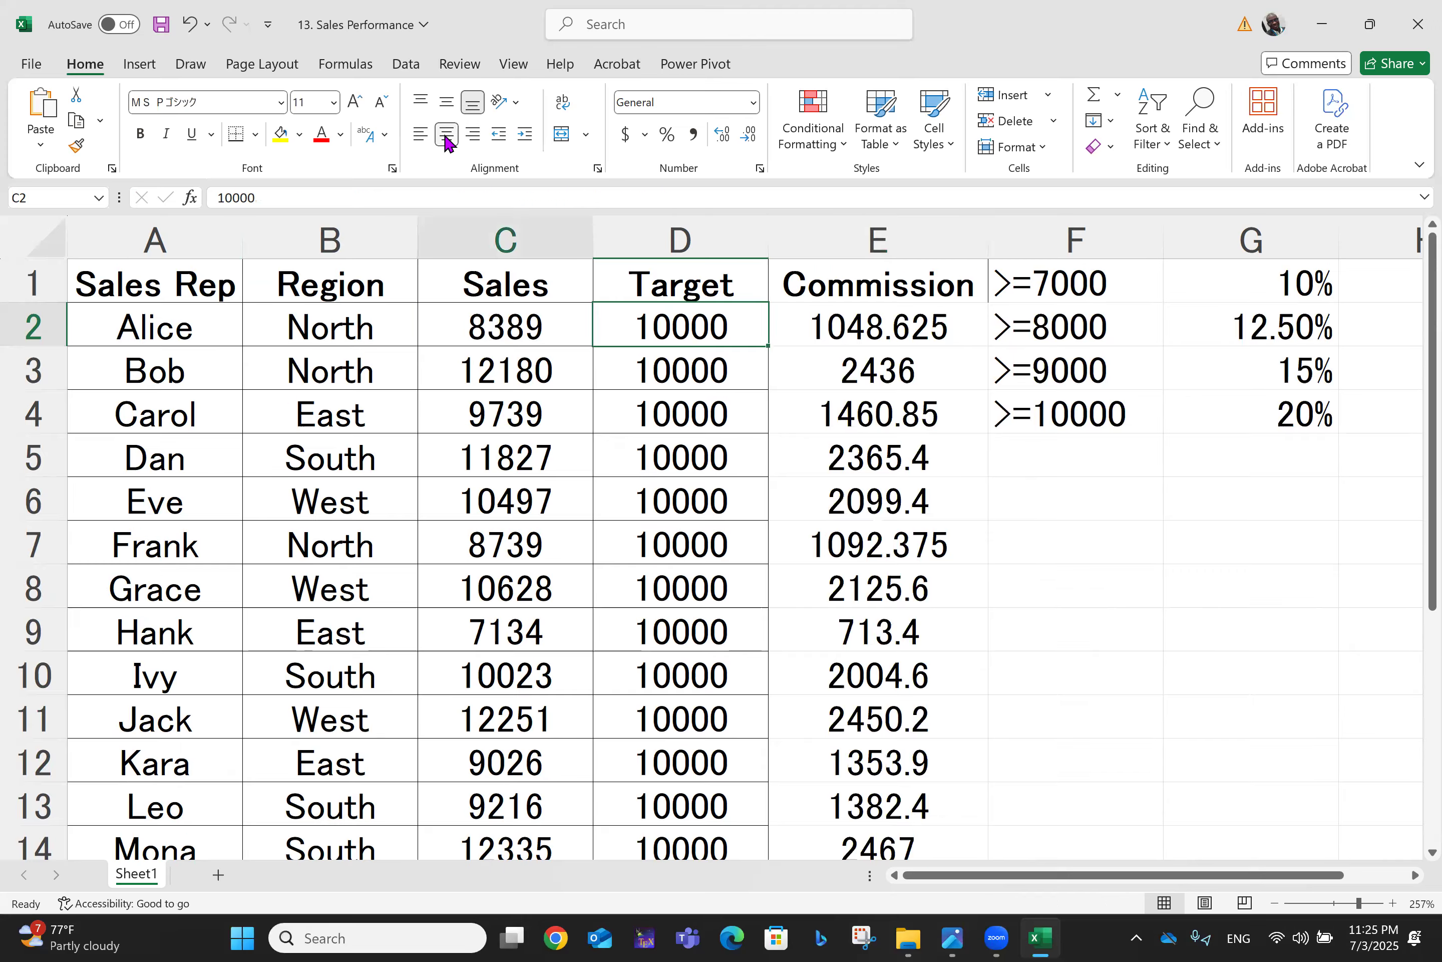
{"action": "key", "text": "ctrl+Left"}
{"action": "key", "text": "ctrl+Up"}
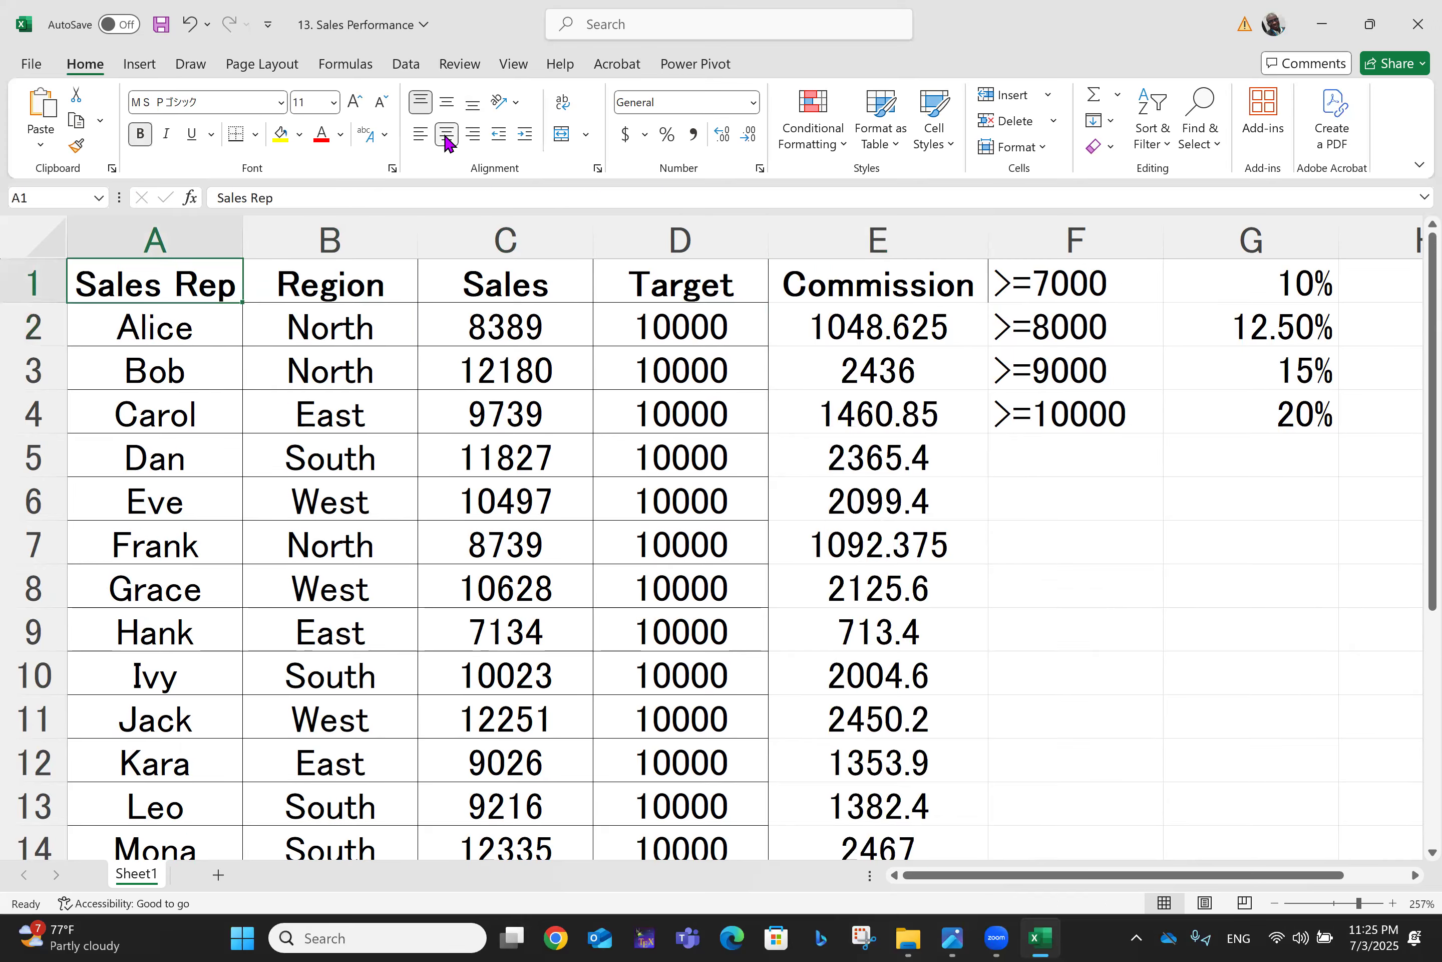
{"action": "key", "text": "ctrl+shift+End"}
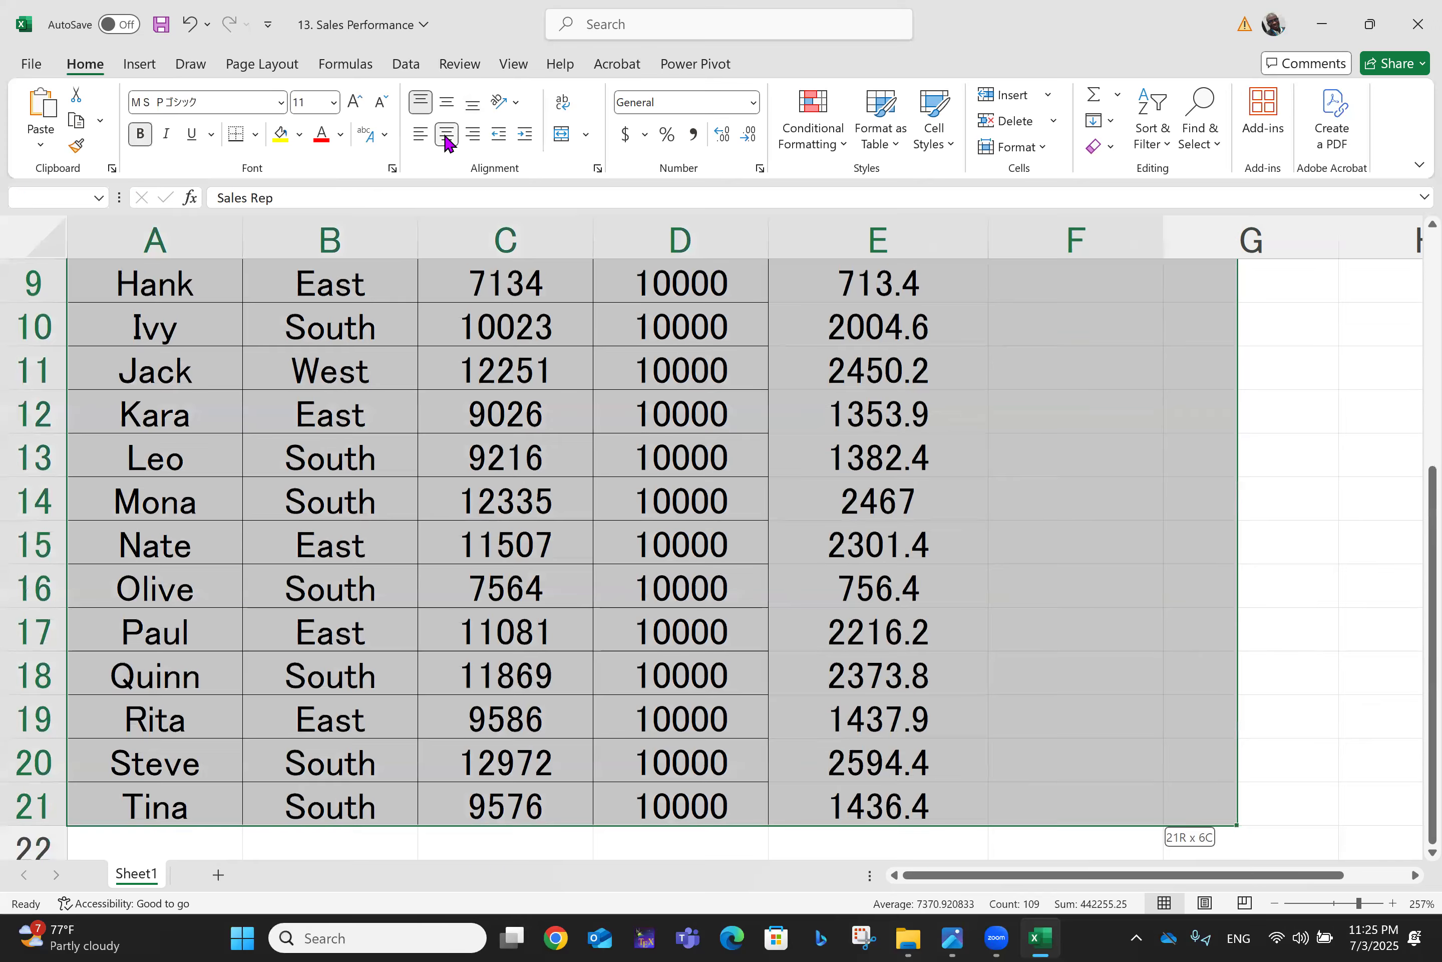
{"action": "key", "text": "ctrl+shift+Left"}
{"action": "left_click", "coordinate": [445, 135]}
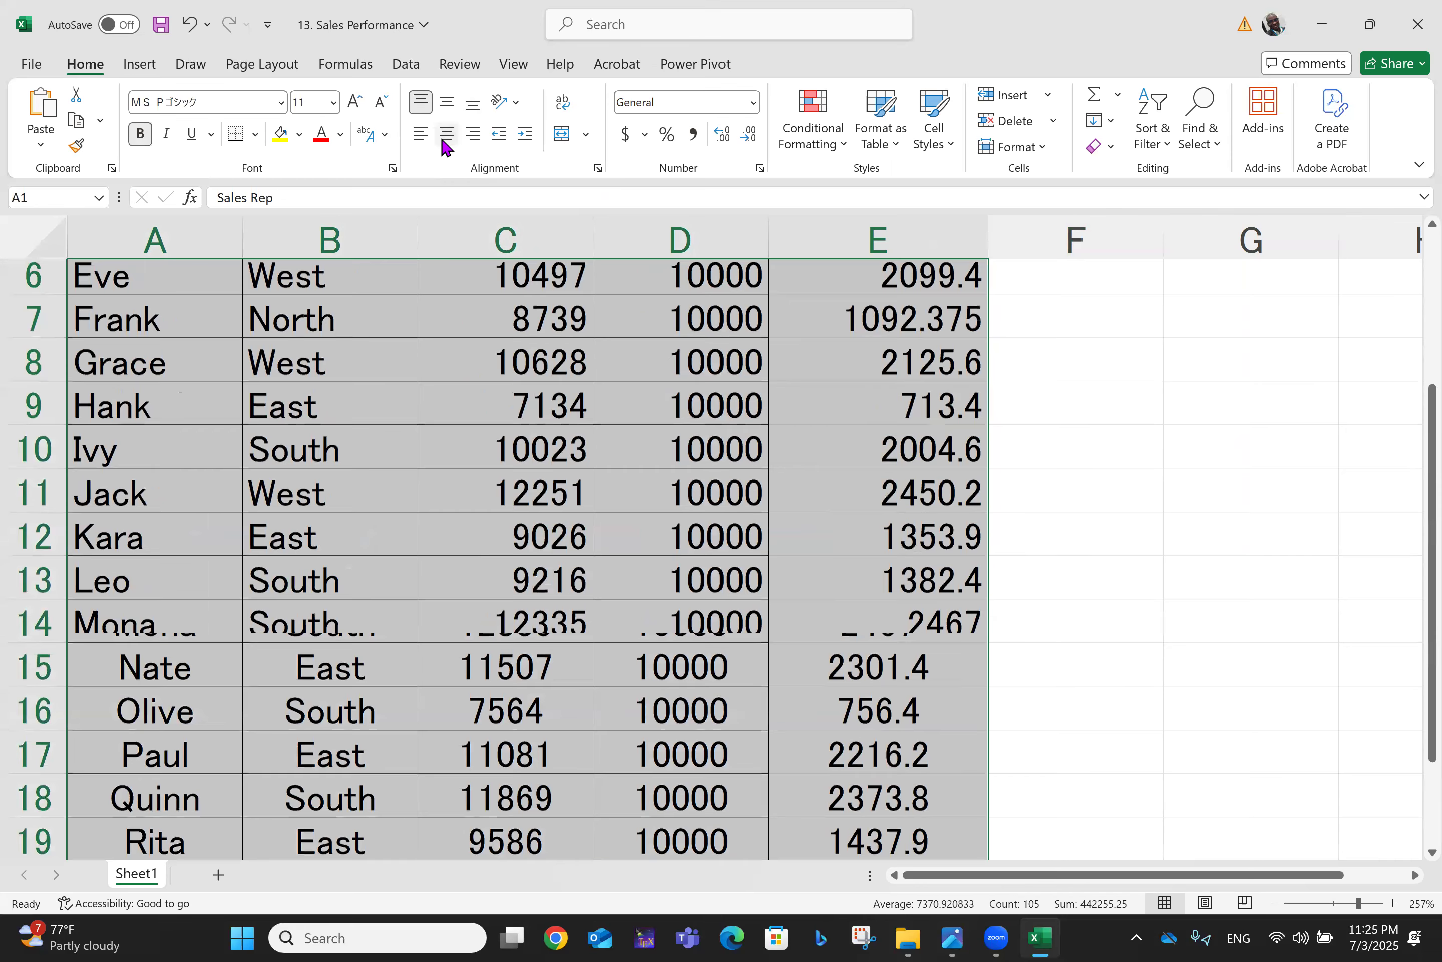
{"action": "left_click", "coordinate": [446, 134]}
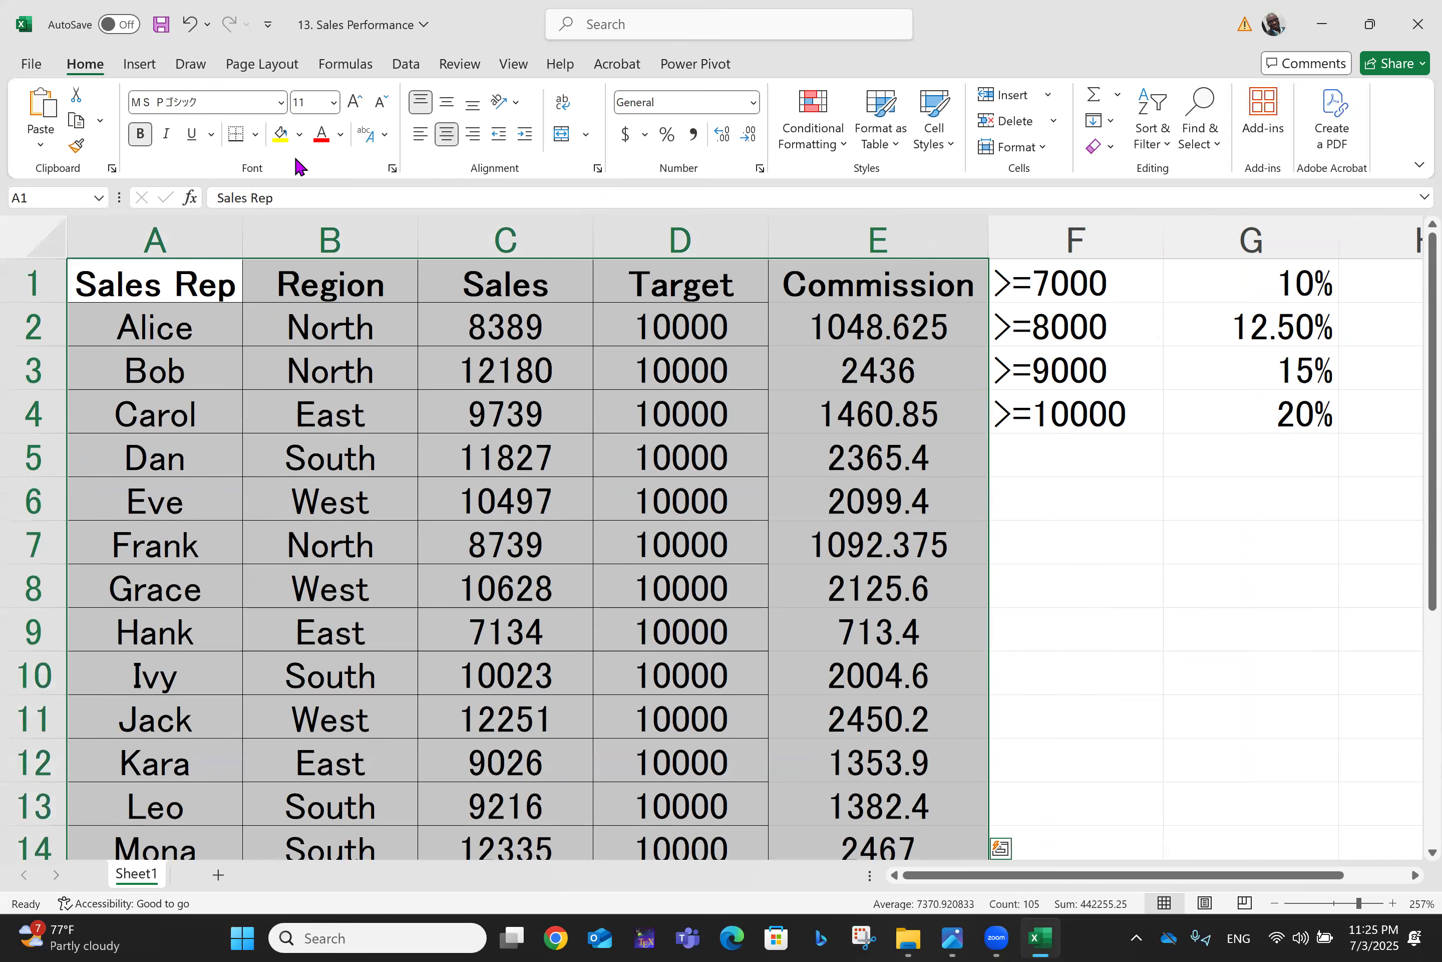
{"action": "left_click", "coordinate": [255, 134]}
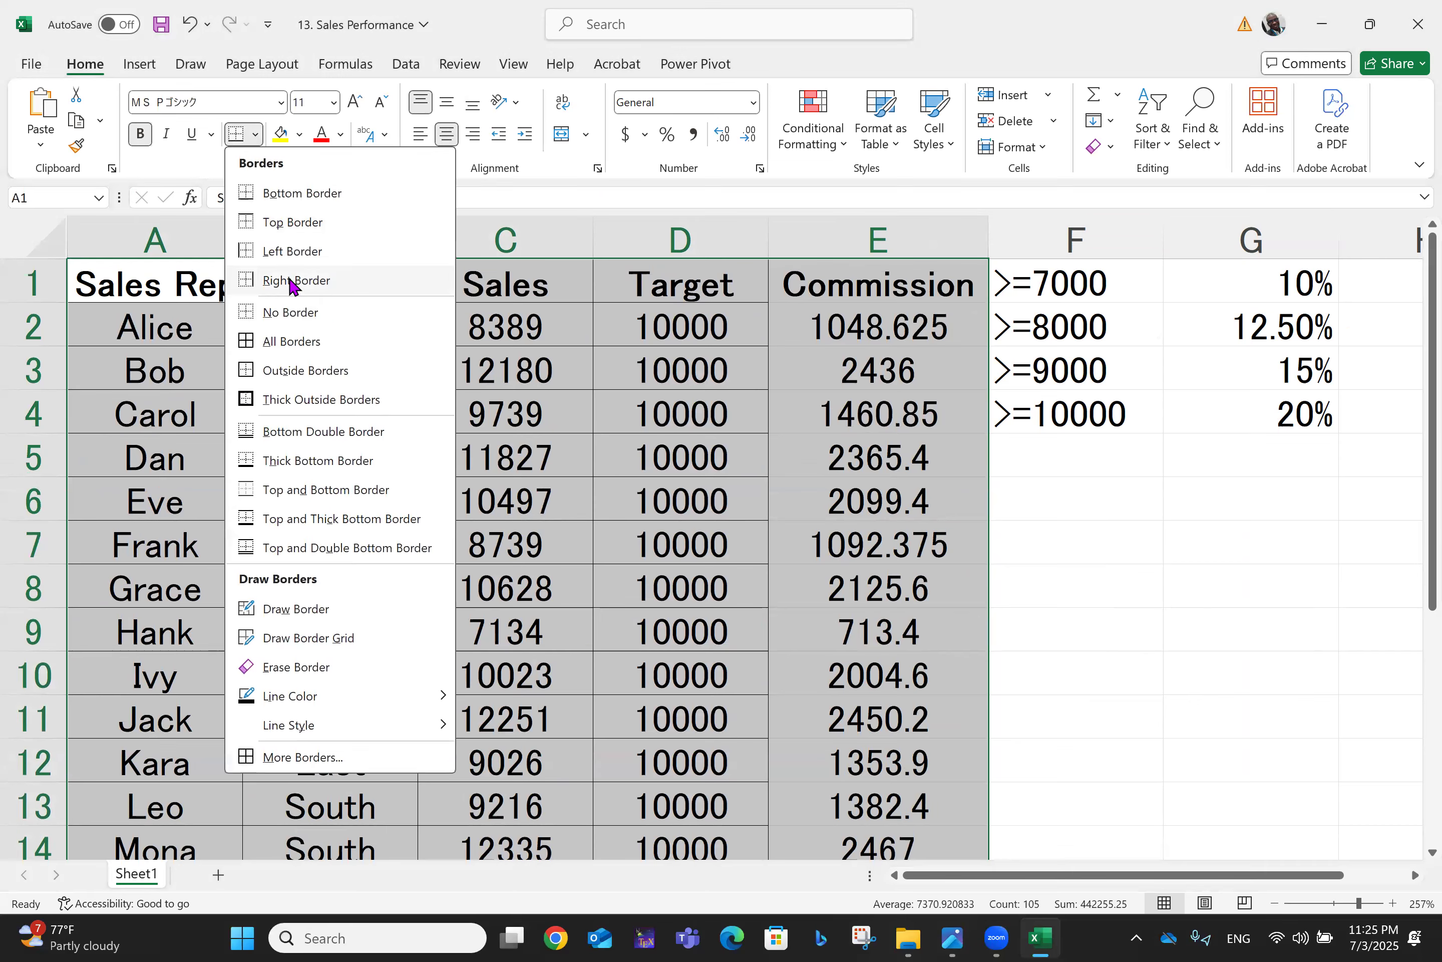
{"action": "left_click", "coordinate": [278, 347]}
{"action": "key", "text": "ctrl+Home"}
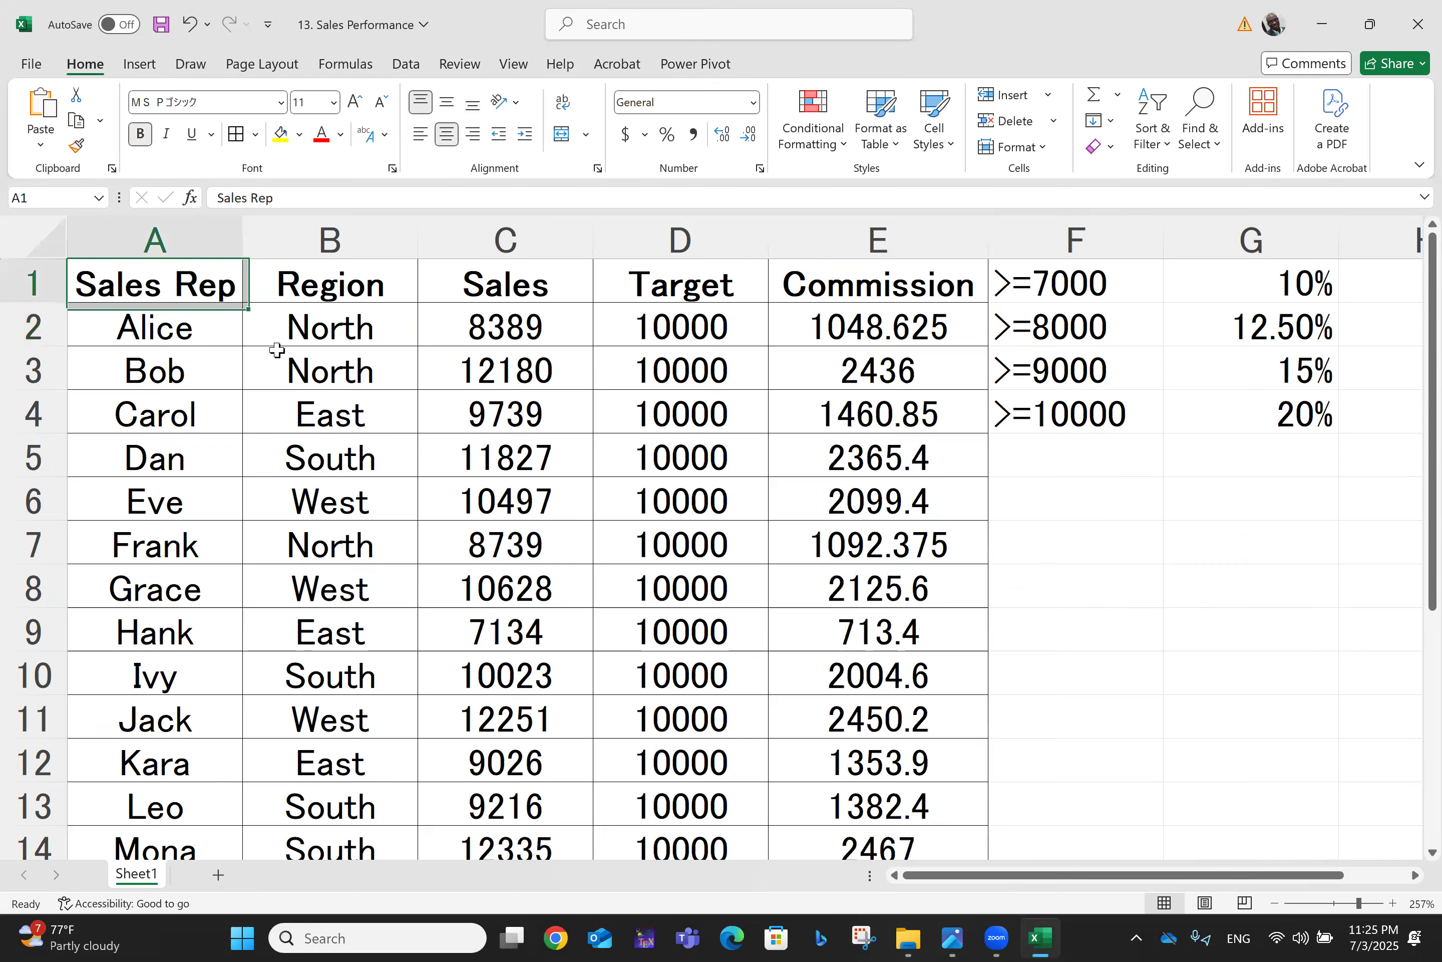
- Review the filled commission formulas and results down column E from row 2 to row 21
{"action": "left_click", "coordinate": [859, 312]}
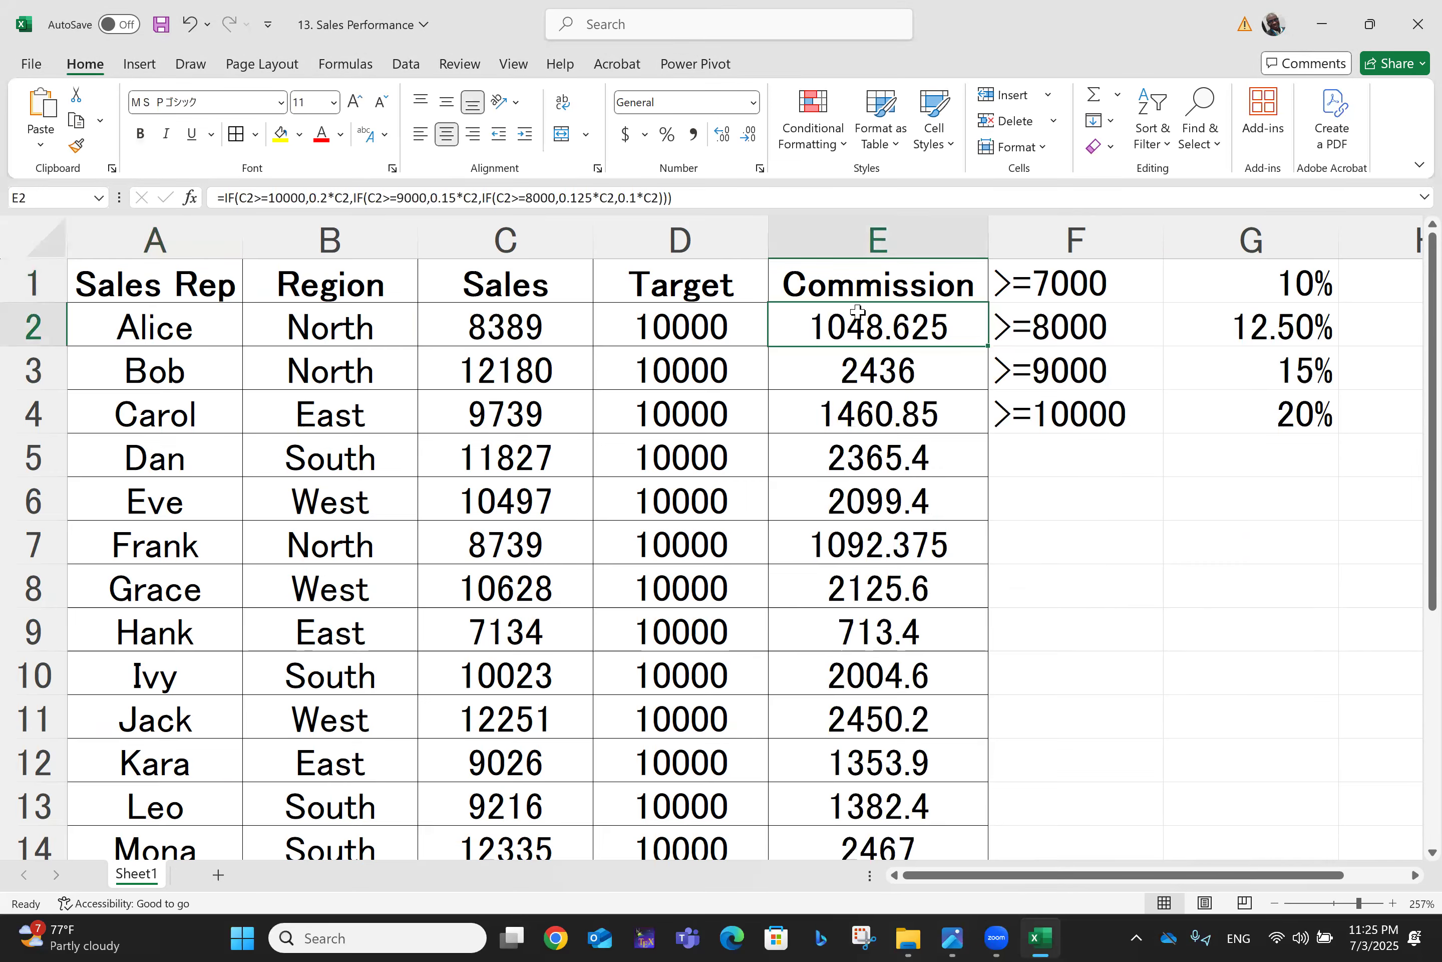
{"action": "key", "text": "Down"}
{"action": "key", "text": "Down"}
{"action": "key", "text": "Down"}
{"action": "key", "text": "Down"}
{"action": "key", "text": "Down"}
{"action": "key", "text": "Down"}
{"action": "key", "text": "Down"}
{"action": "key", "text": "Down"}
{"action": "key", "text": "Down"}
{"action": "key", "text": "Down"}
{"action": "key", "text": "Down"}
{"action": "key", "text": "Down"}
{"action": "key", "text": "Down"}
{"action": "key", "text": "Down"}
{"action": "key", "text": "Down"}
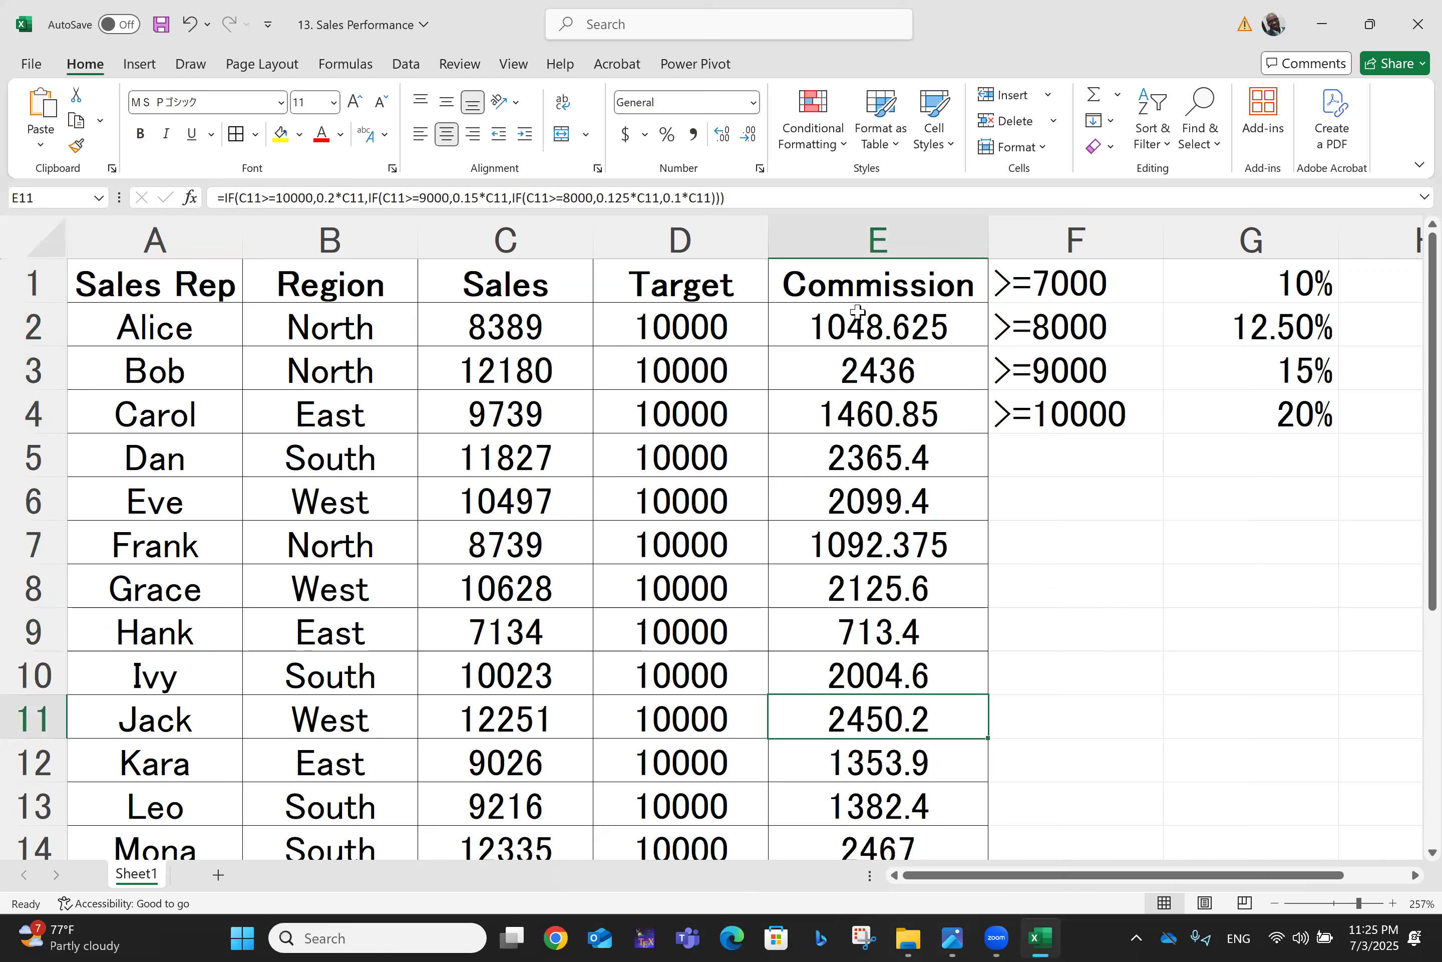
{"action": "key", "text": "Down"}
{"action": "key", "text": "Down"}
{"action": "key", "text": "Down"}
{"action": "key", "text": "Down"}
{"action": "key", "text": "Down"}
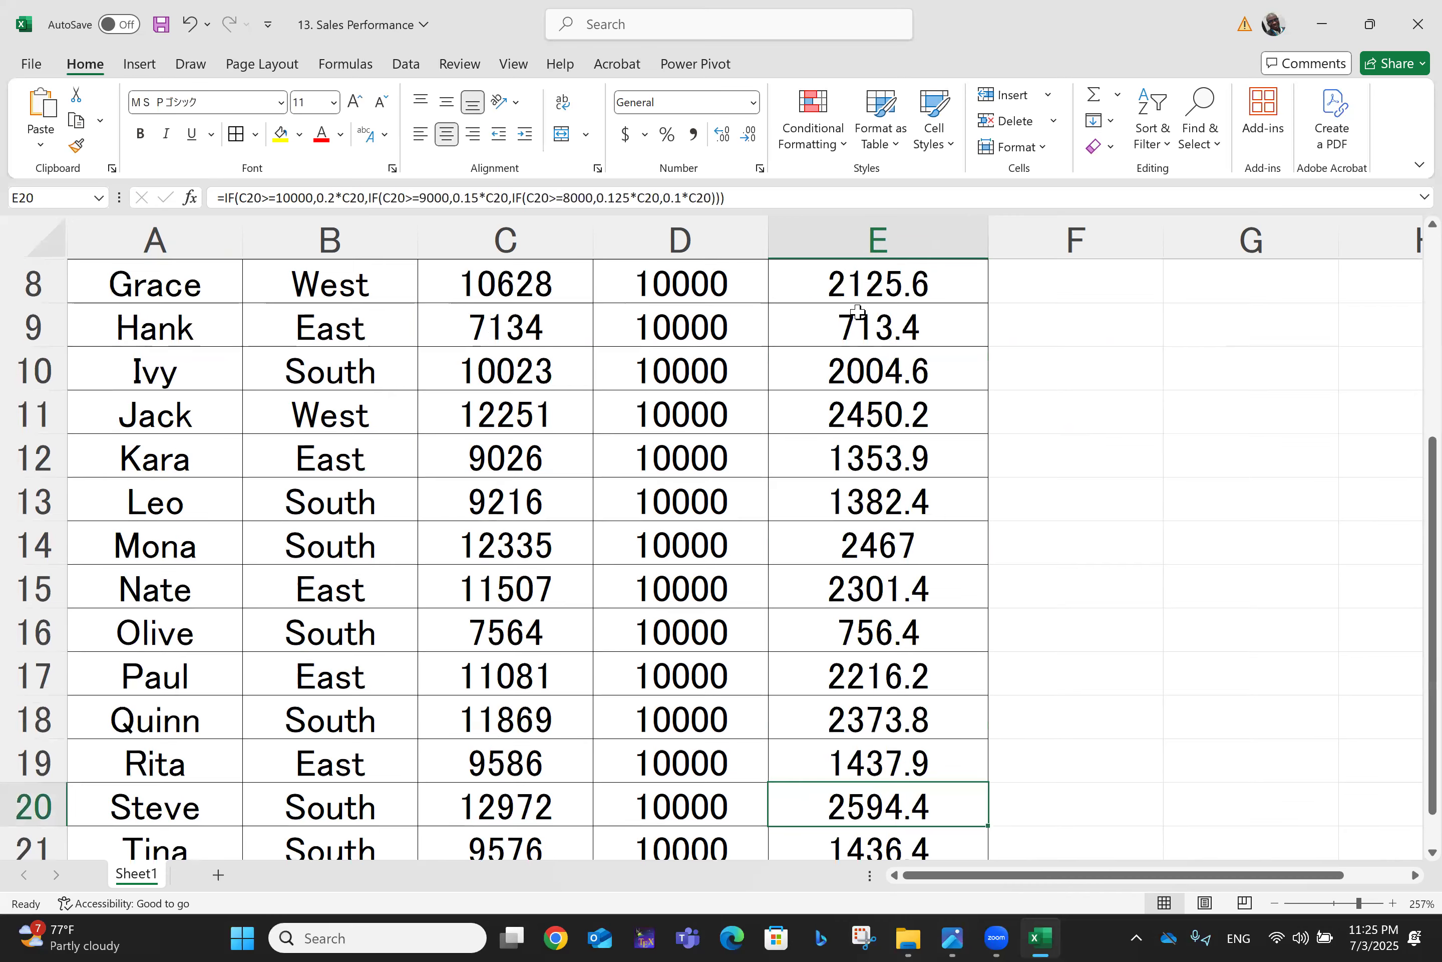
{"action": "key", "text": "Up"}
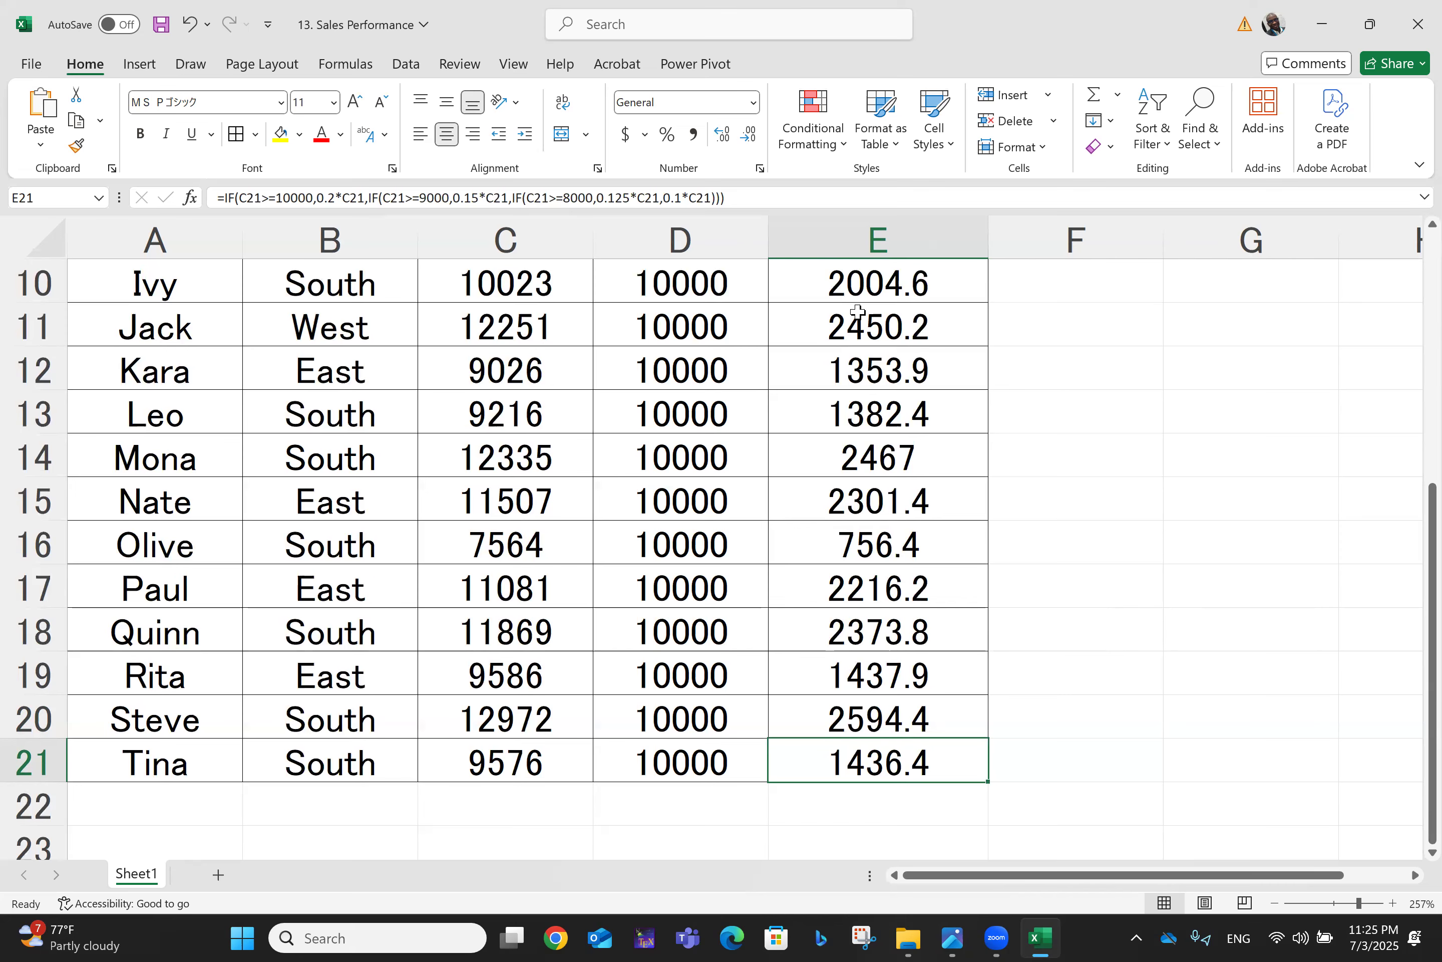
{"action": "scroll", "coordinate": [857, 312], "scroll_direction": "up", "scroll_amount": 2}
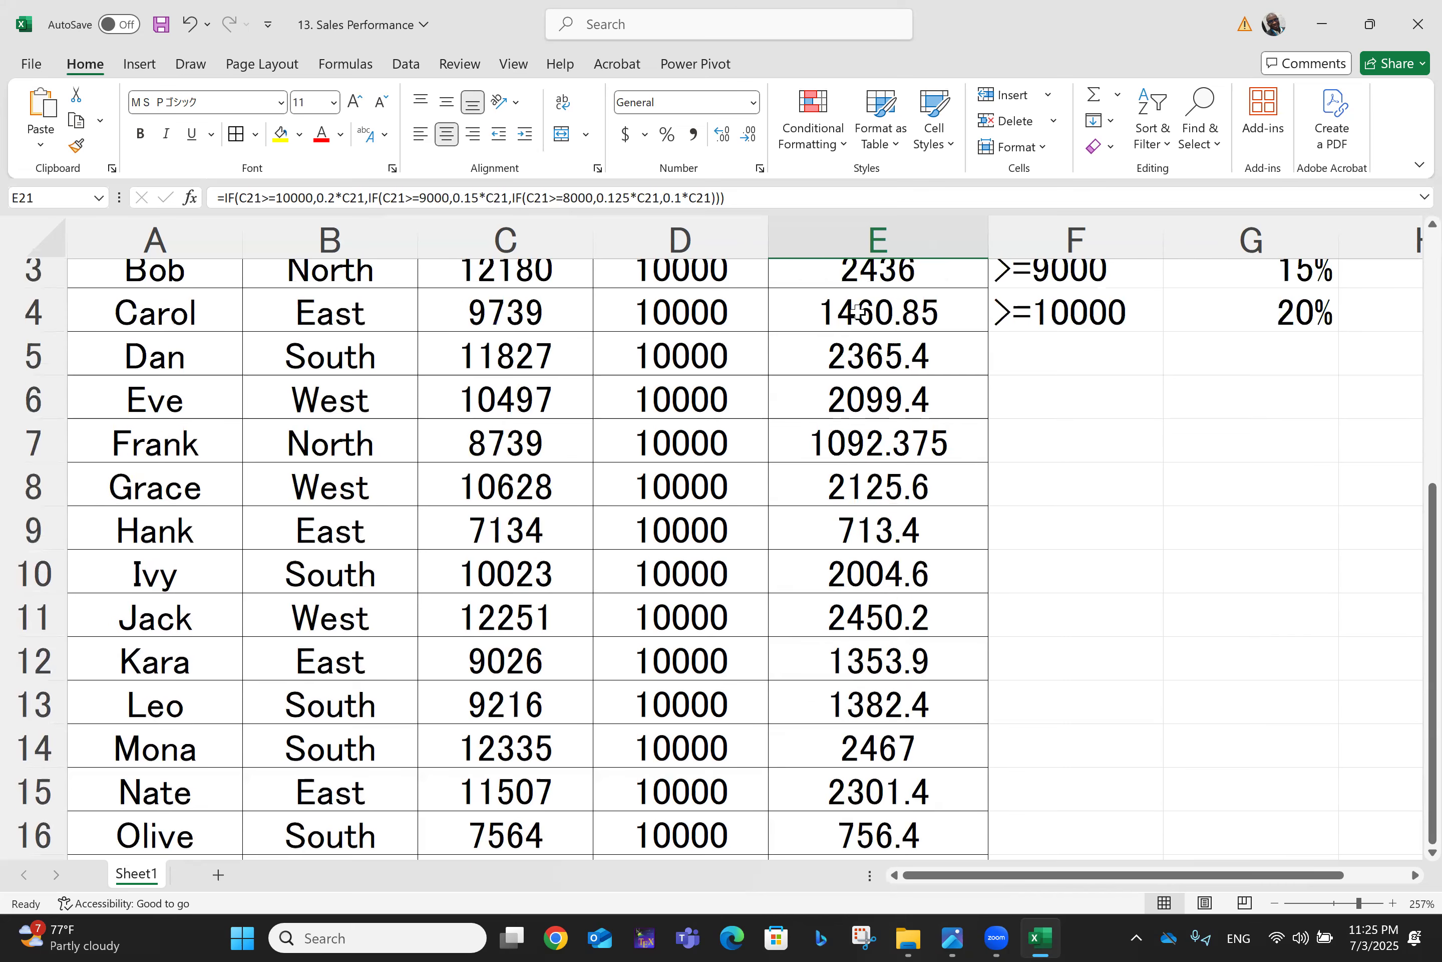
{"action": "scroll", "coordinate": [857, 311], "scroll_direction": "up", "scroll_amount": 1}
{"action": "scroll", "coordinate": [856, 311], "scroll_direction": "down", "scroll_amount": 4}
{"action": "scroll", "coordinate": [857, 312], "scroll_direction": "up", "scroll_amount": 1}
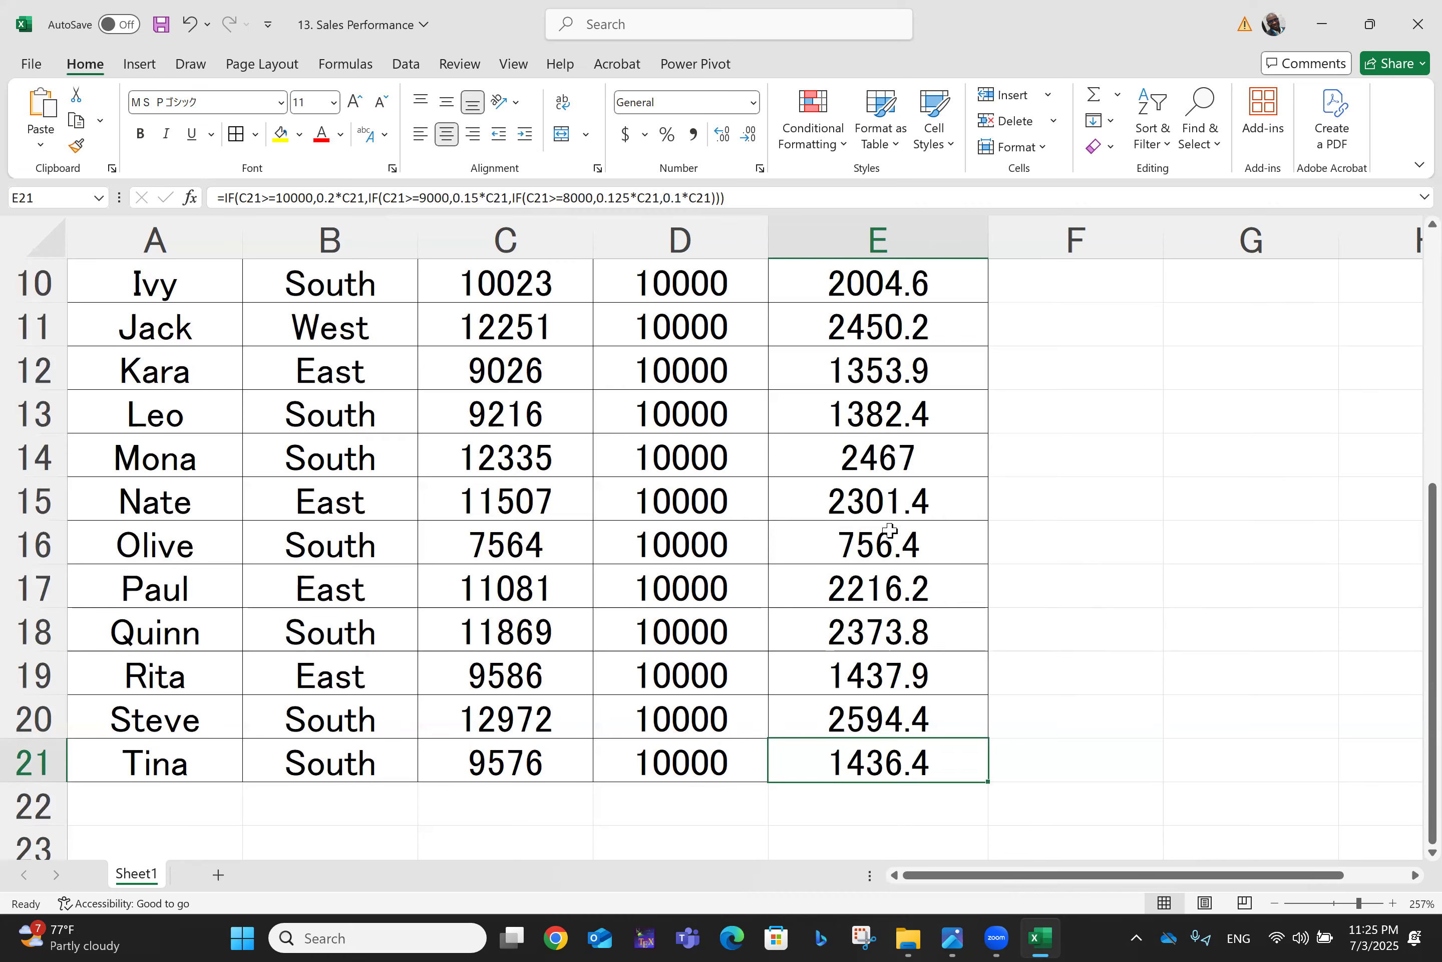
{"action": "scroll", "coordinate": [890, 531], "scroll_direction": "up", "scroll_amount": 3}
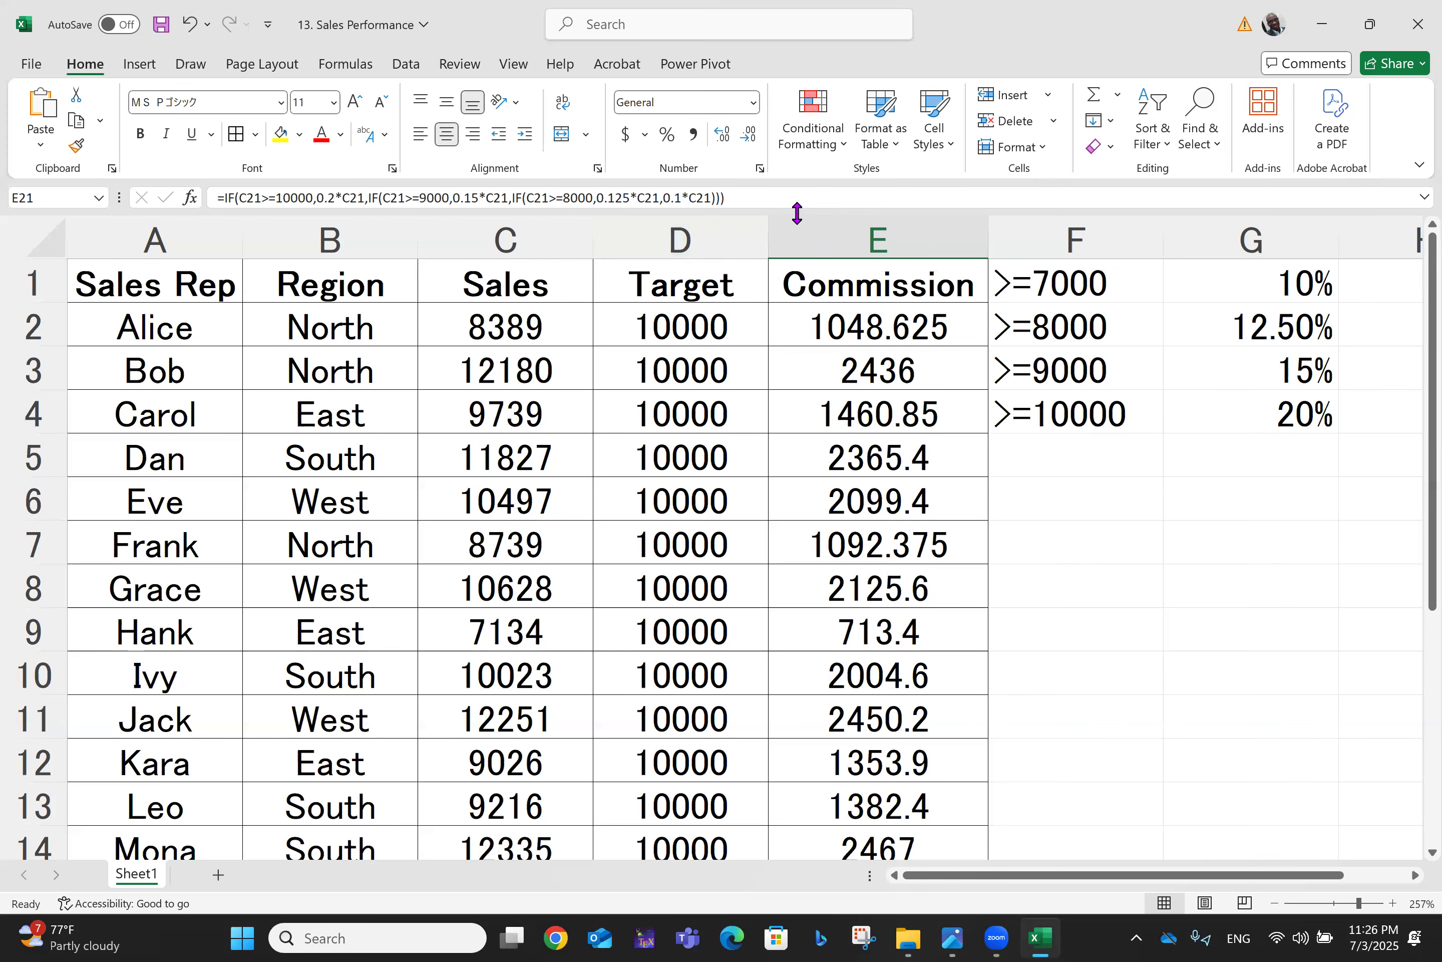
- Examine the nested IF formula and its closing brackets in cells E21 and E2
{"action": "left_click", "coordinate": [764, 198]}
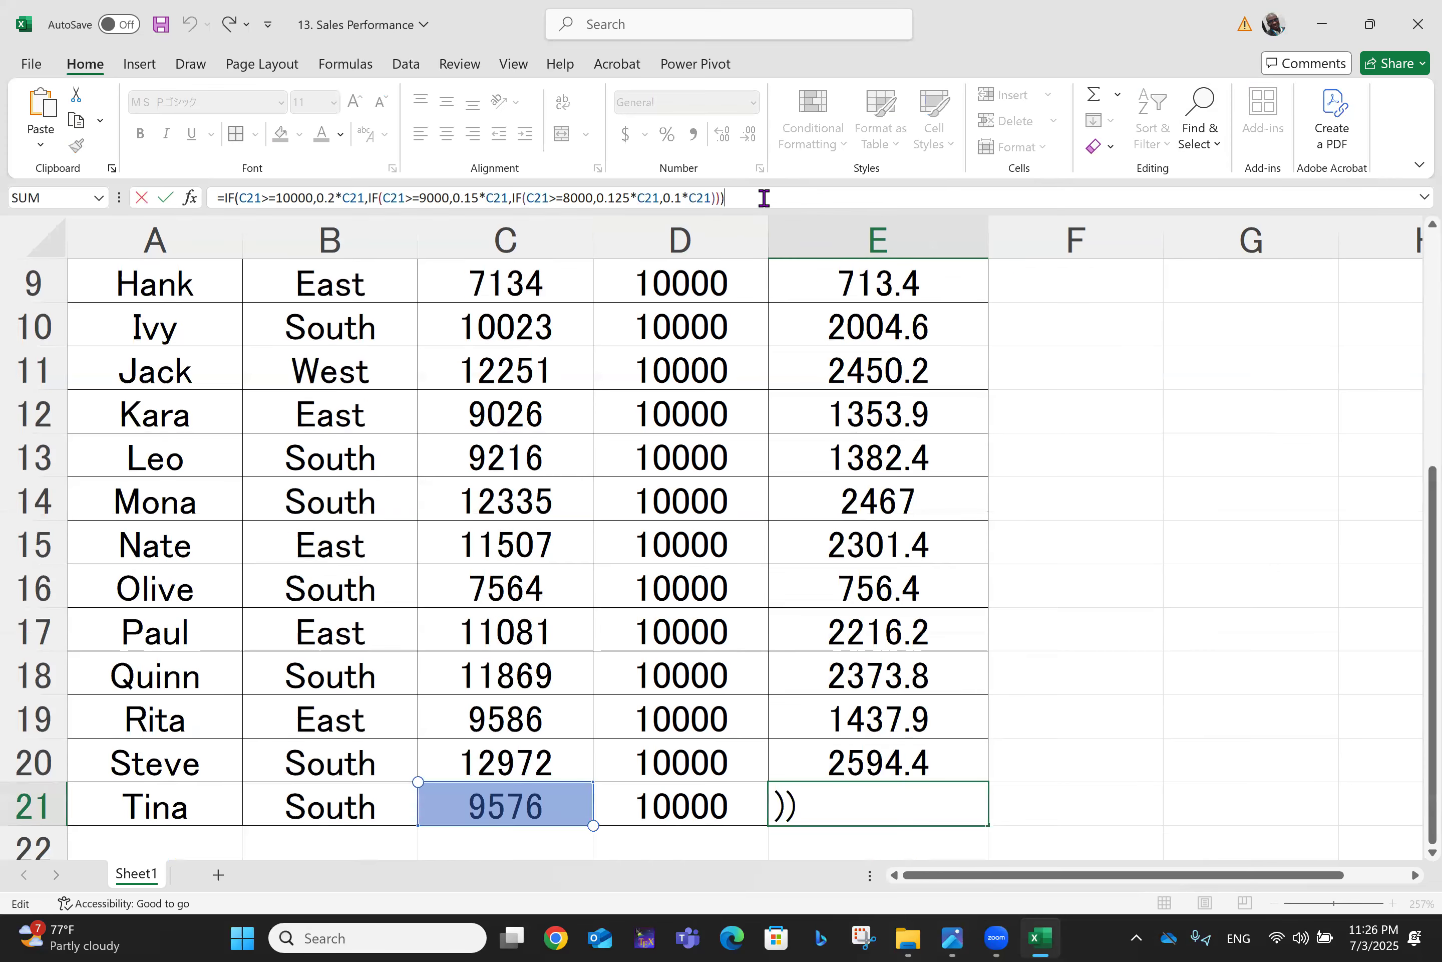
{"action": "key", "text": "Return"}
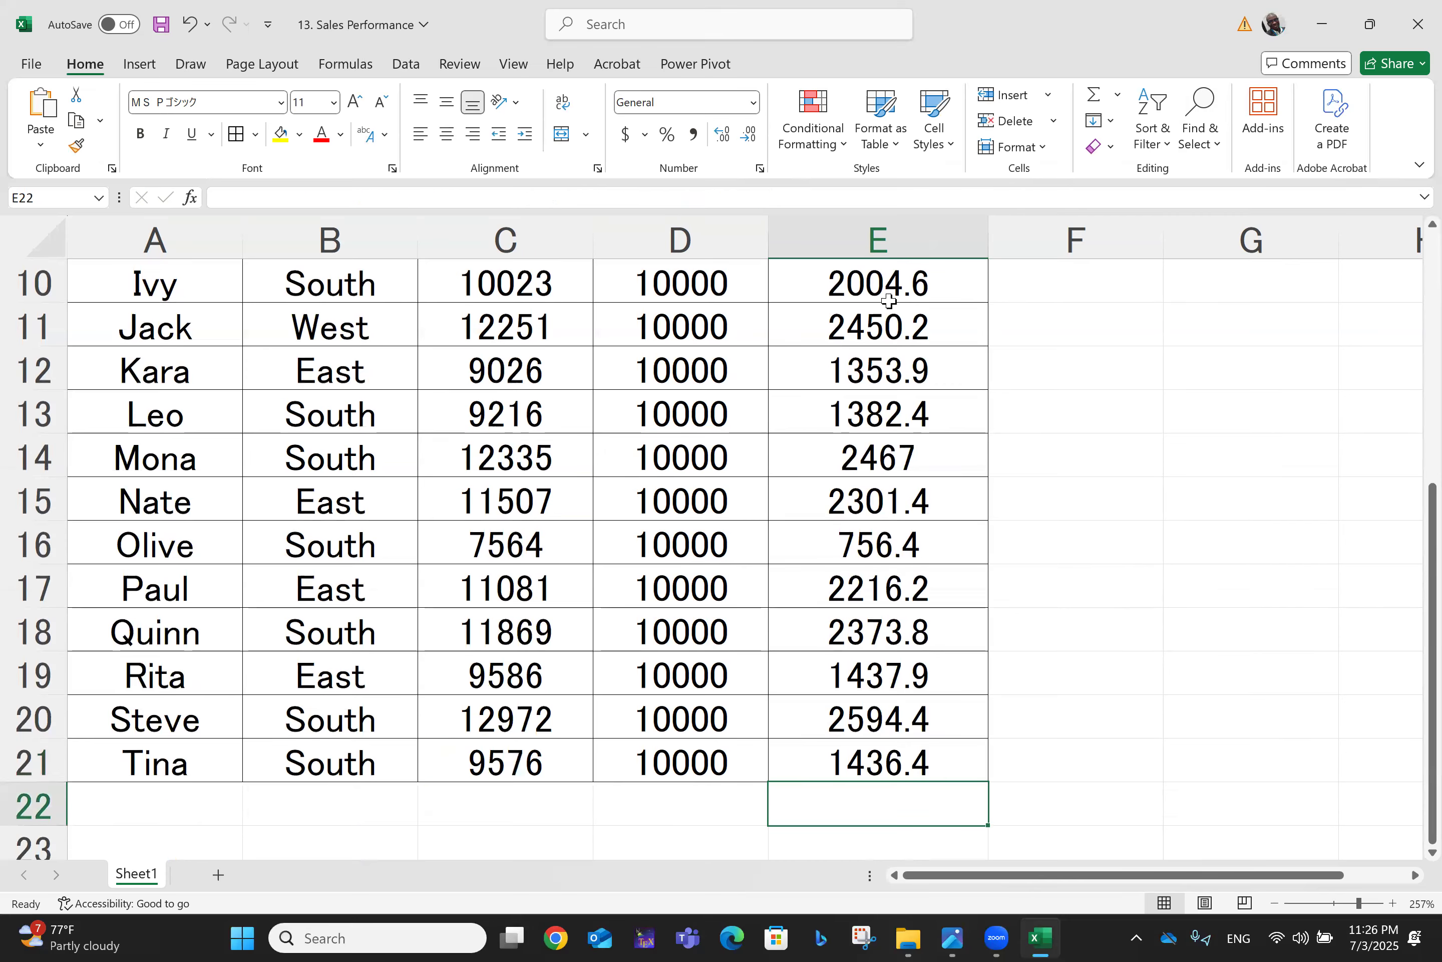
{"action": "scroll", "coordinate": [931, 315], "scroll_direction": "up", "scroll_amount": 2}
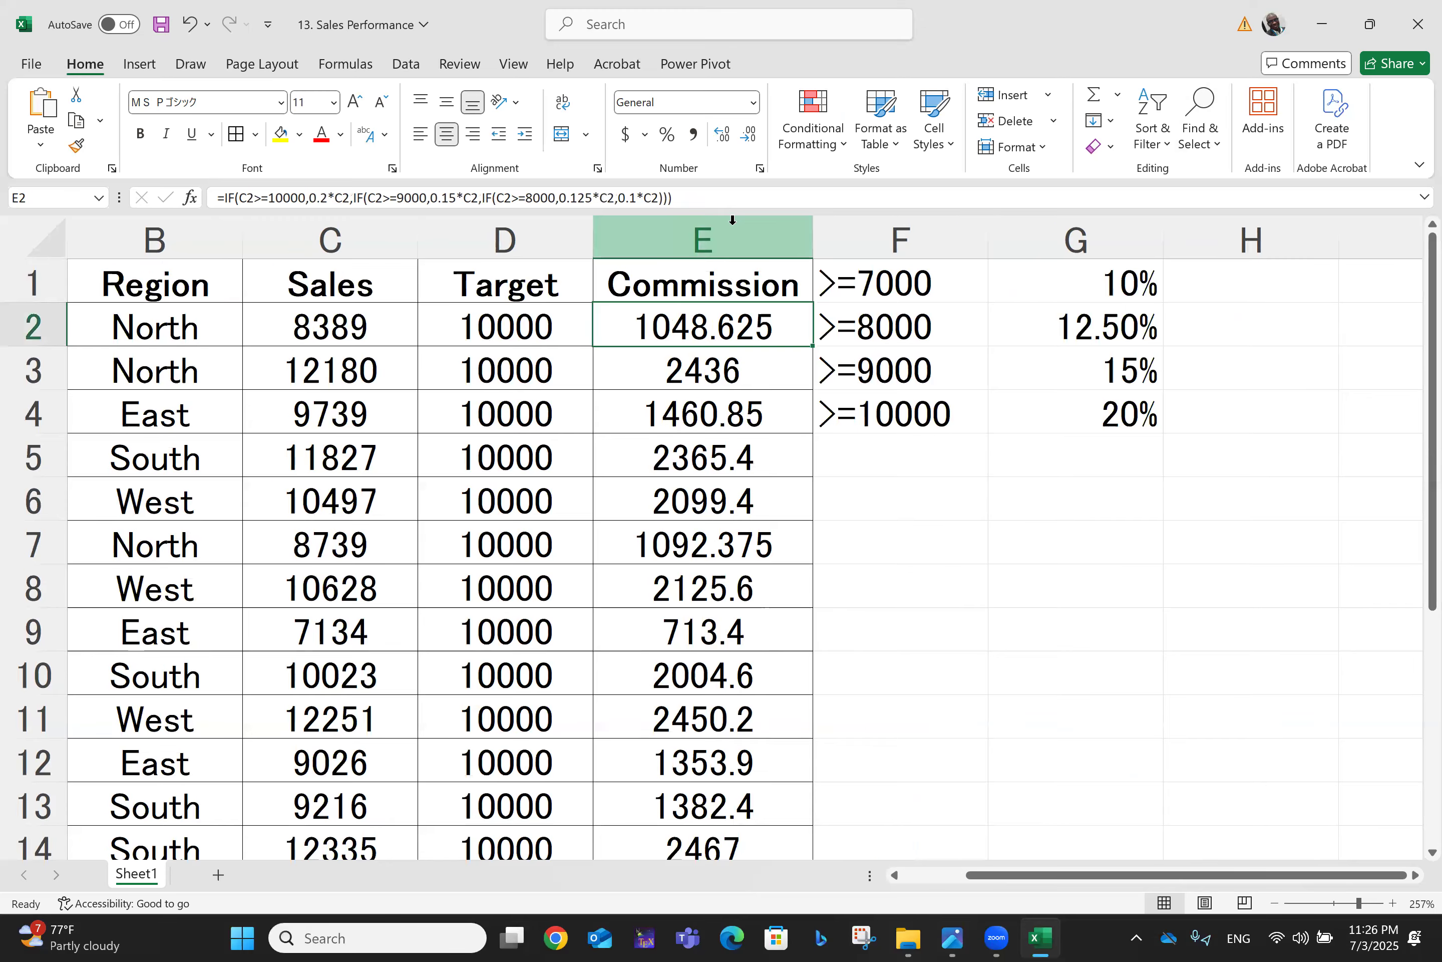
{"action": "left_click", "coordinate": [726, 205]}
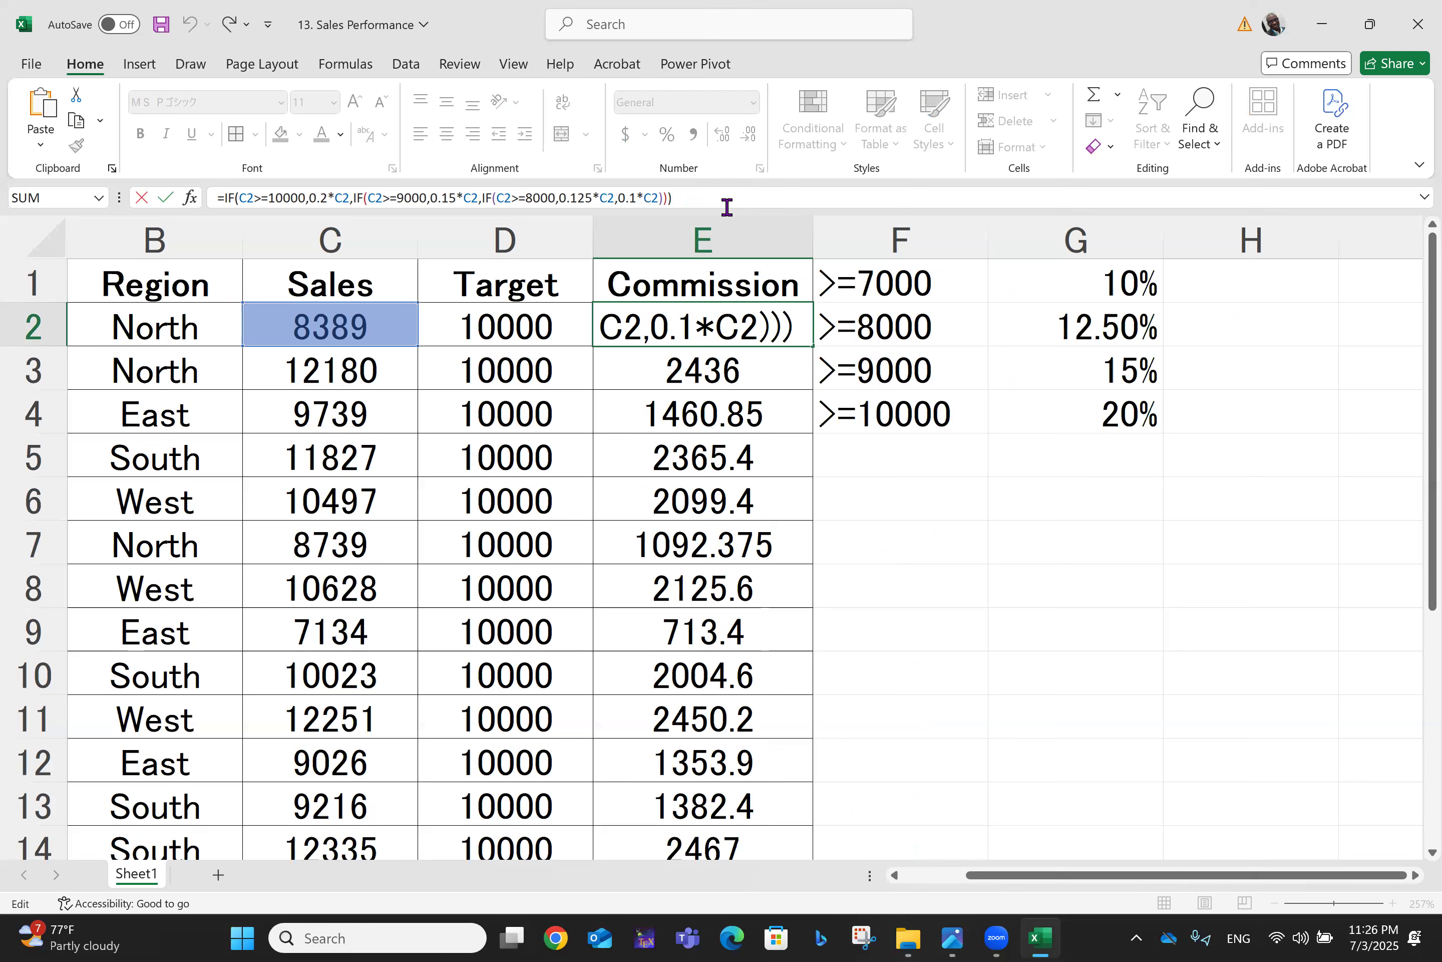
{"action": "key", "text": "Return"}
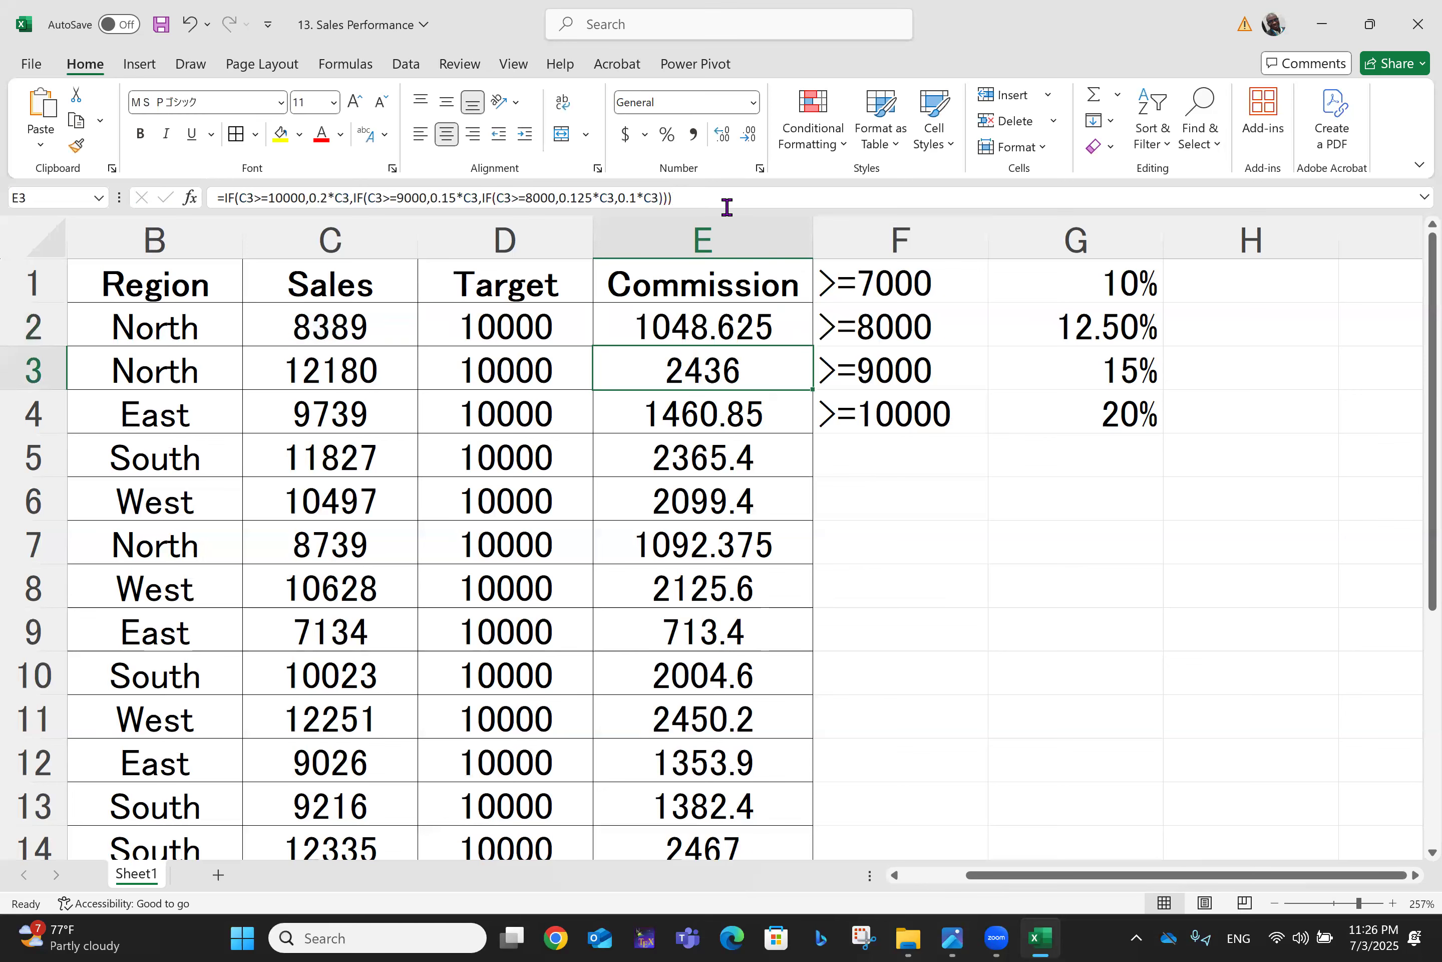
- Insert a blank column F between Commission and the sales threshold list
{"action": "right_click", "coordinate": [919, 235]}
{"action": "left_click", "coordinate": [993, 434]}
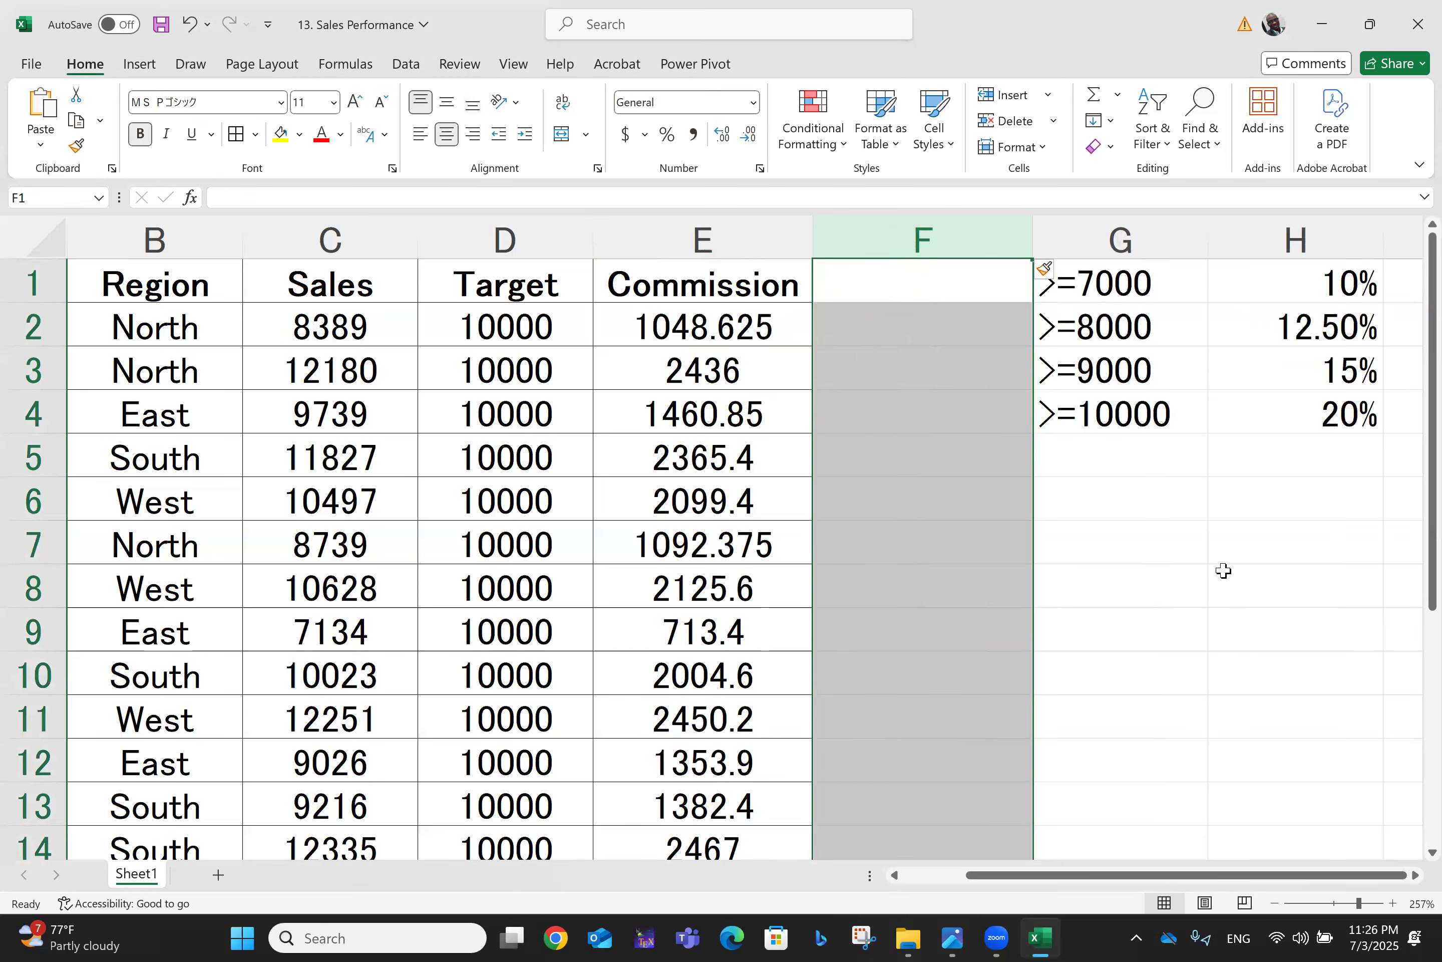
{"action": "left_click", "coordinate": [1218, 625]}
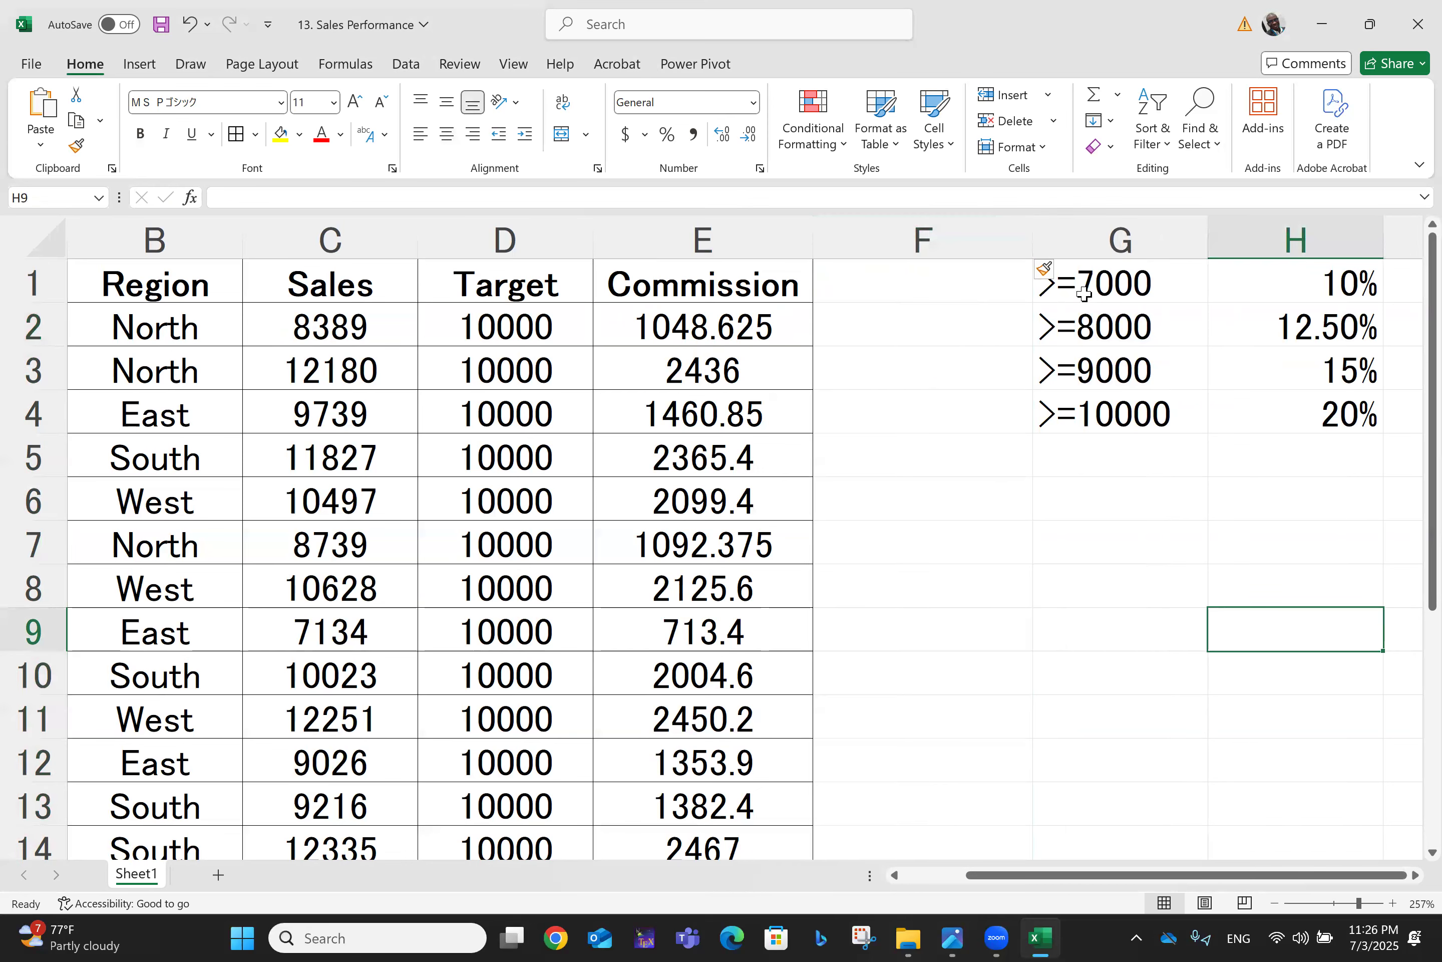
- Move the sales thresholds and commission rates from G1:H4 down one row to G2:H5
{"action": "left_click", "coordinate": [1070, 284]}
{"action": "key", "text": "shift+Right"}
{"action": "key", "text": "shift+Down"}
{"action": "key", "text": "shift+Down"}
{"action": "key", "text": "shift+Down"}
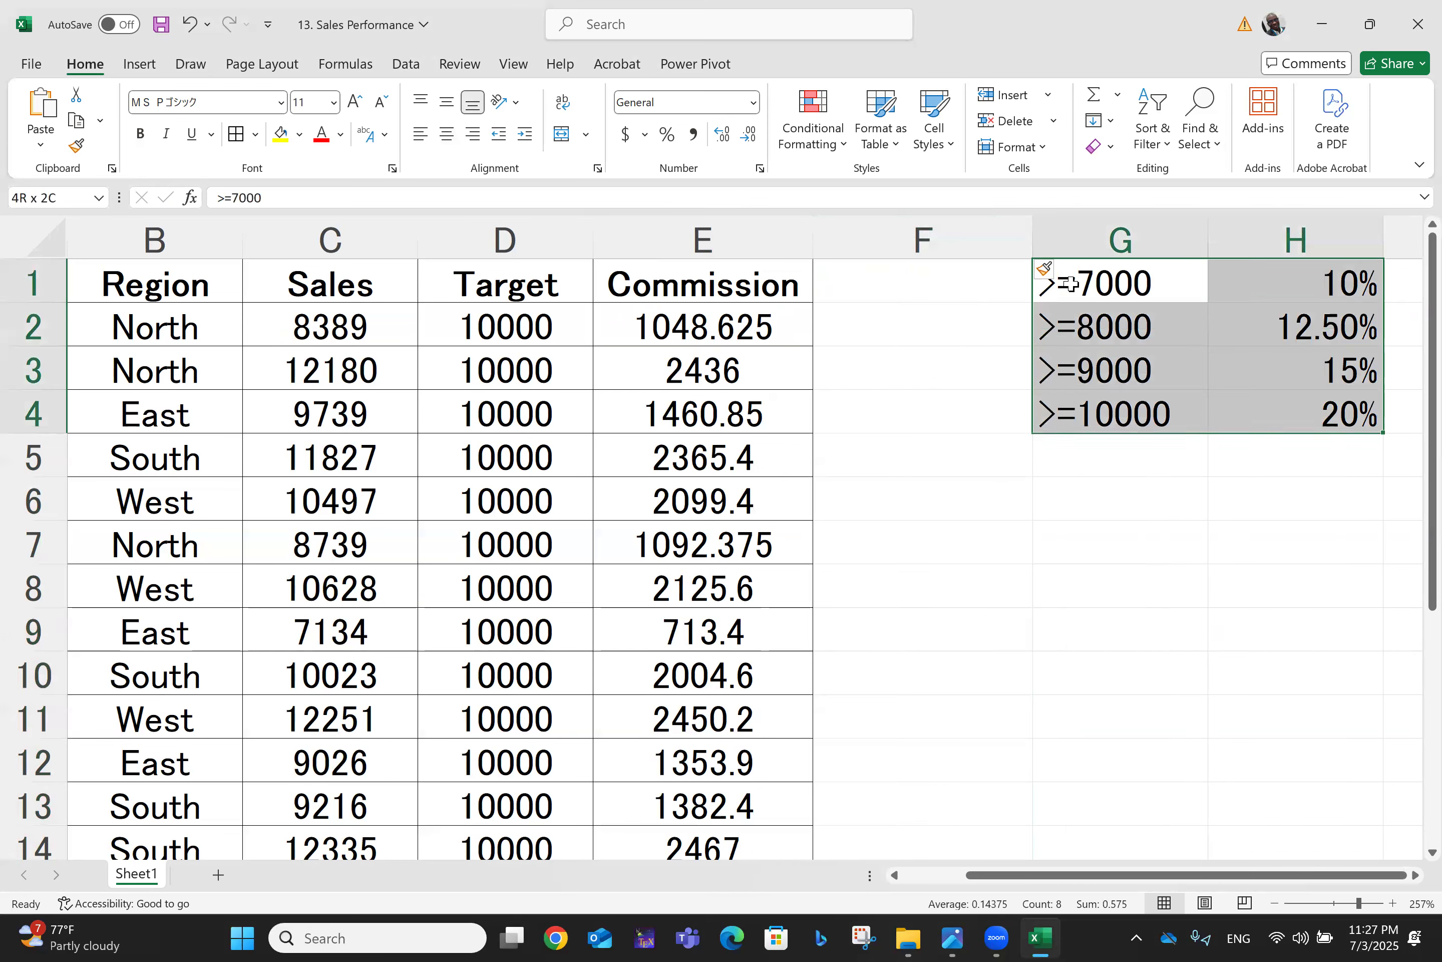
{"action": "key", "text": "ctrl+c"}
{"action": "key", "text": "Down"}
{"action": "key", "text": "Down"}
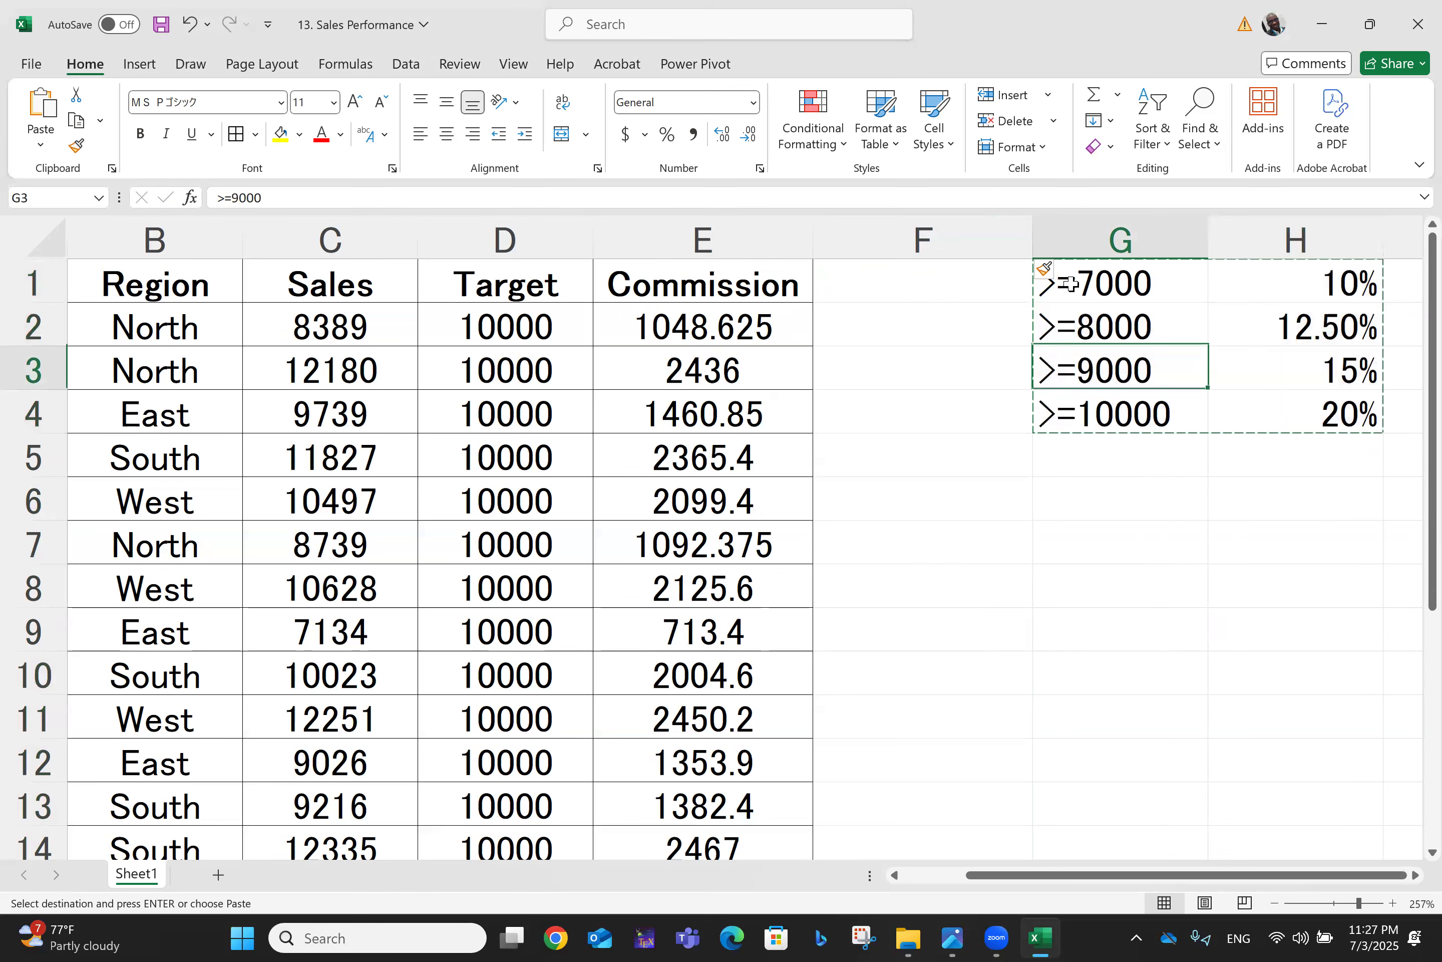
{"action": "key", "text": "Up"}
{"action": "key", "text": "Return"}
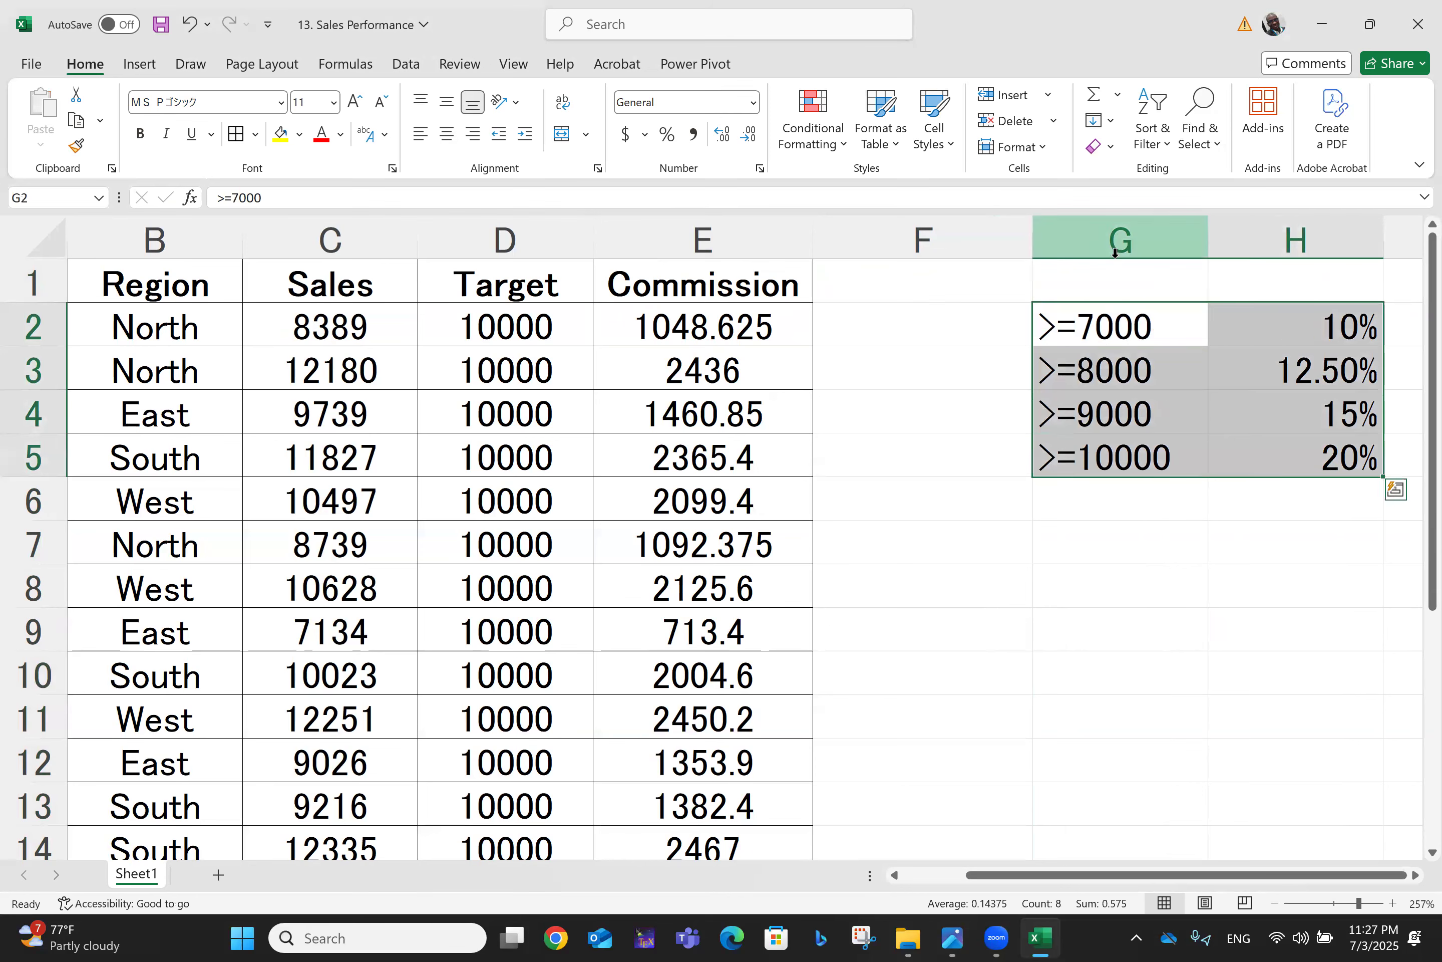
{"action": "key", "text": "Down"}
{"action": "key", "text": "Down"}
{"action": "key", "text": "Down"}
{"action": "key", "text": "Down"}
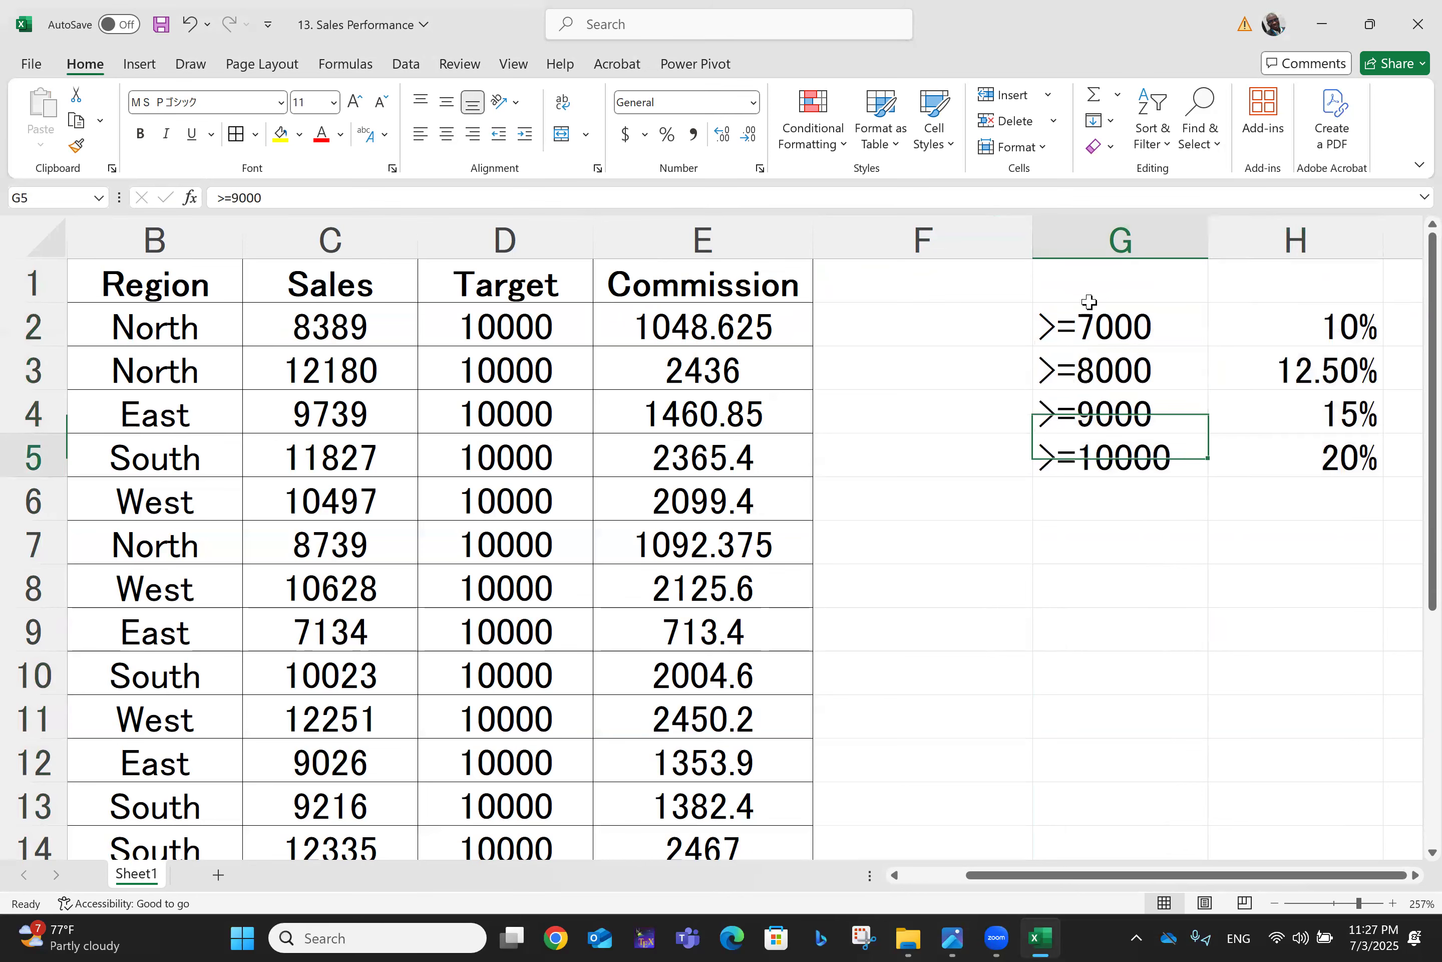
- Merge and centre cells G1:H1 above the sales threshold and commission rate list
{"action": "key", "text": "Up"}
{"action": "key", "text": "Up"}
{"action": "key", "text": "Up"}
{"action": "key", "text": "Up"}
{"action": "key", "text": "Up"}
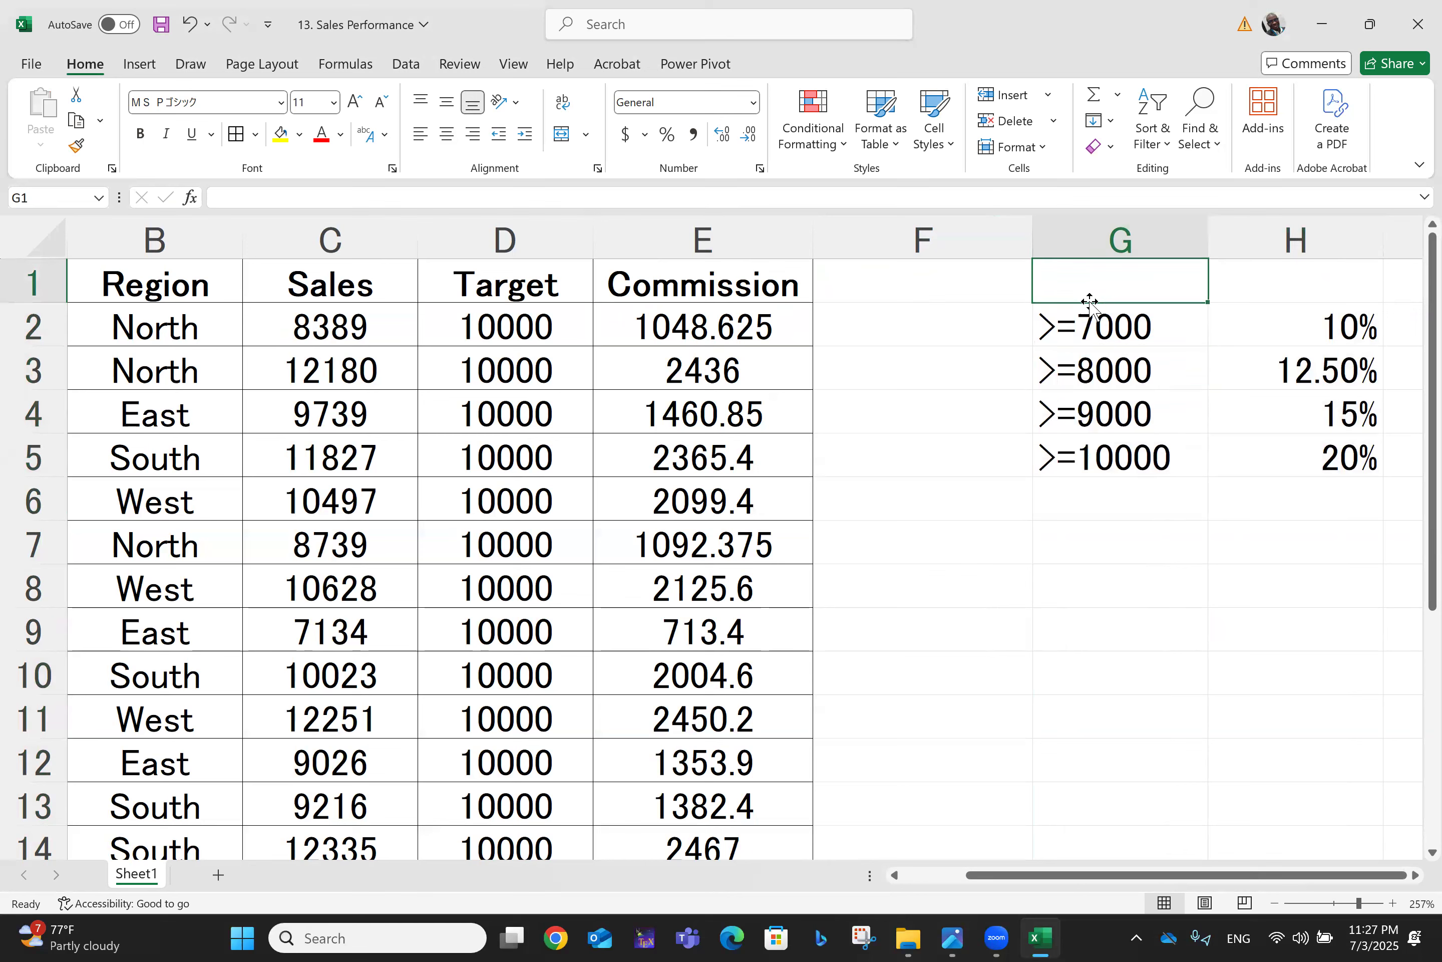
{"action": "key", "text": "shift+Right"}
{"action": "left_click", "coordinate": [559, 135]}
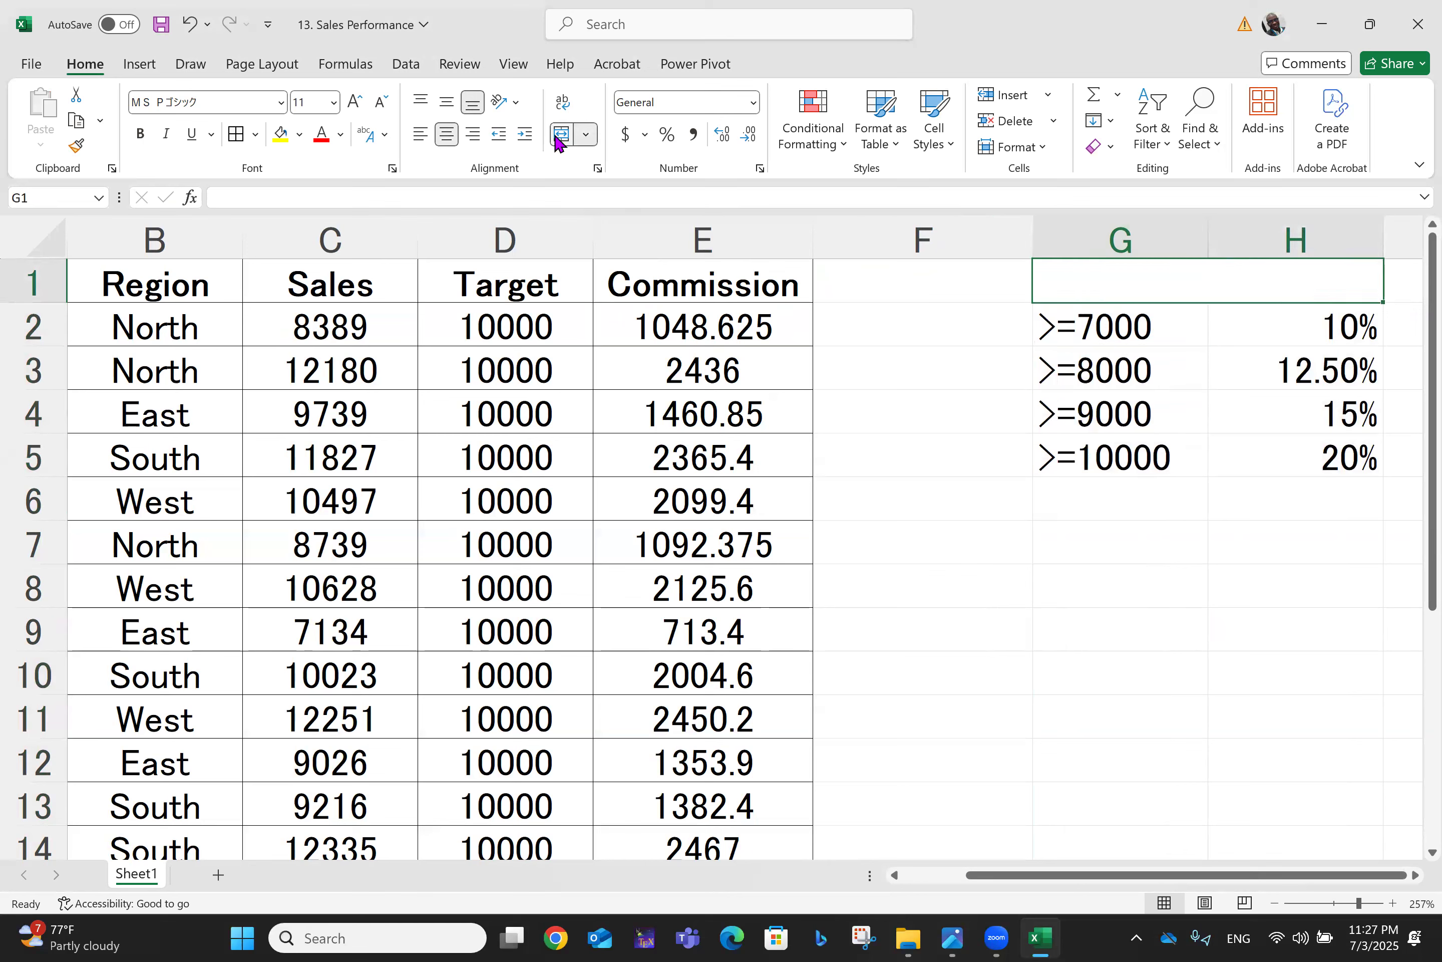
- Enter the heading "Commission Criteria" in the merged cell G1
{"action": "key", "text": "ctrl+c"}
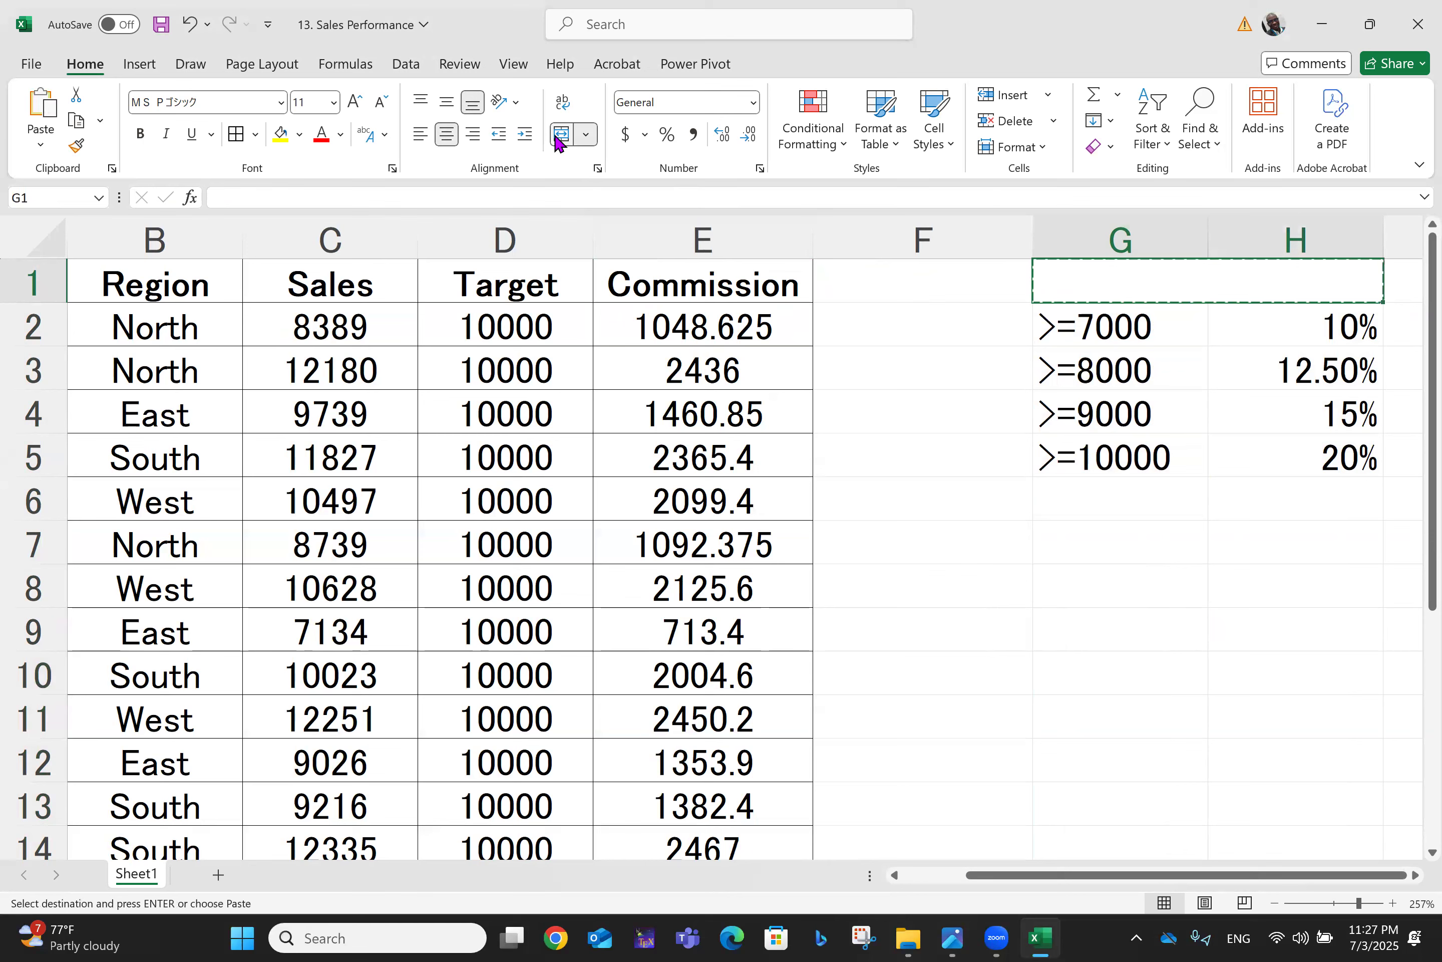
{"action": "left_click", "coordinate": [612, 263]}
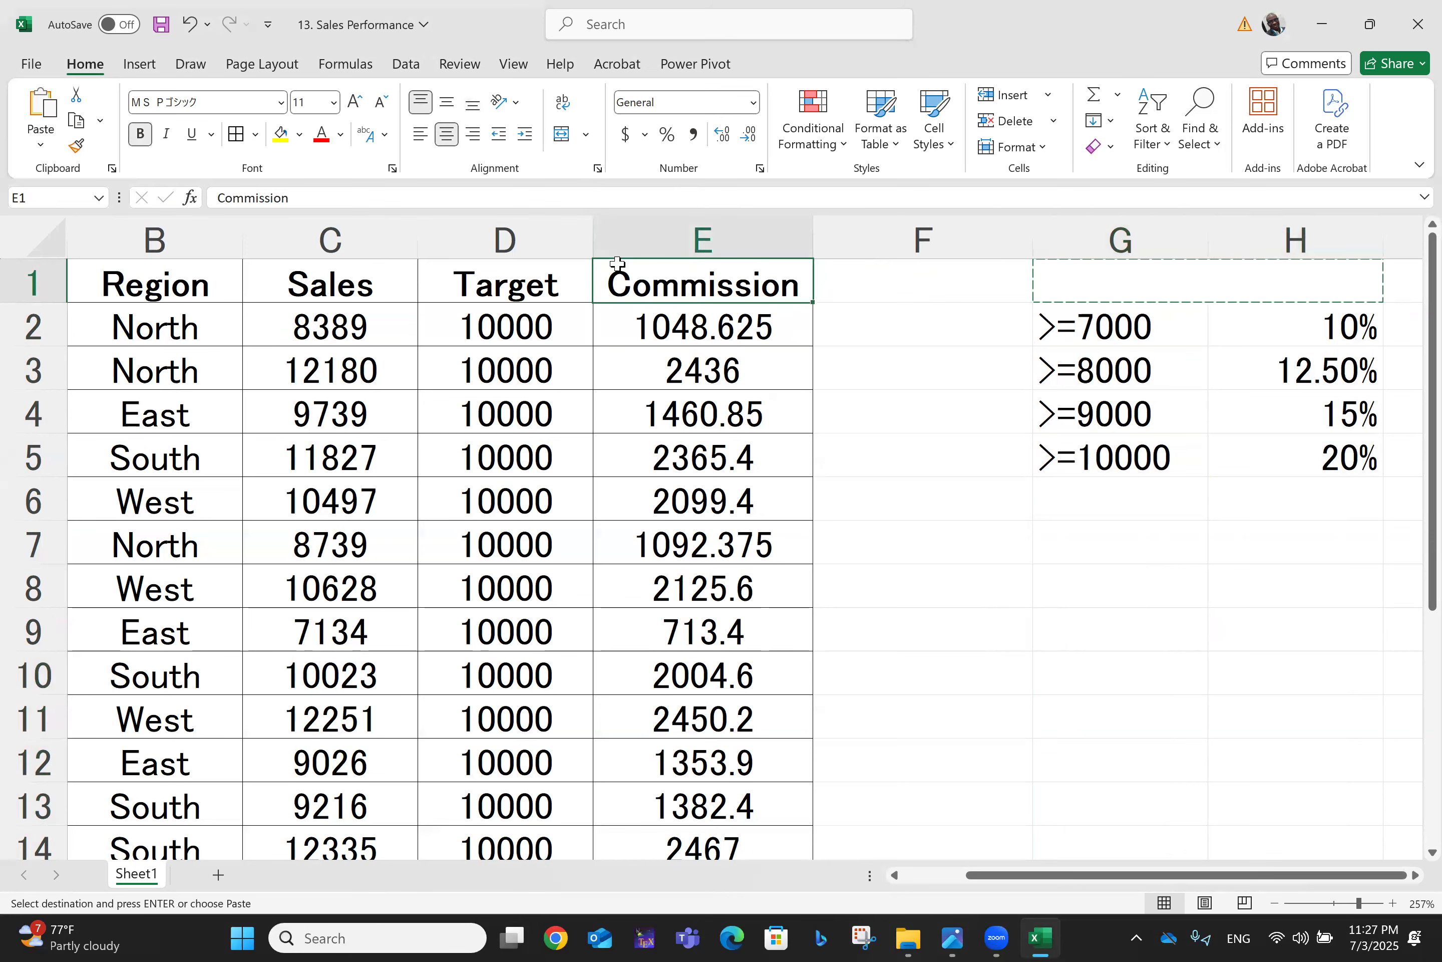
{"action": "double_click", "coordinate": [1100, 276]}
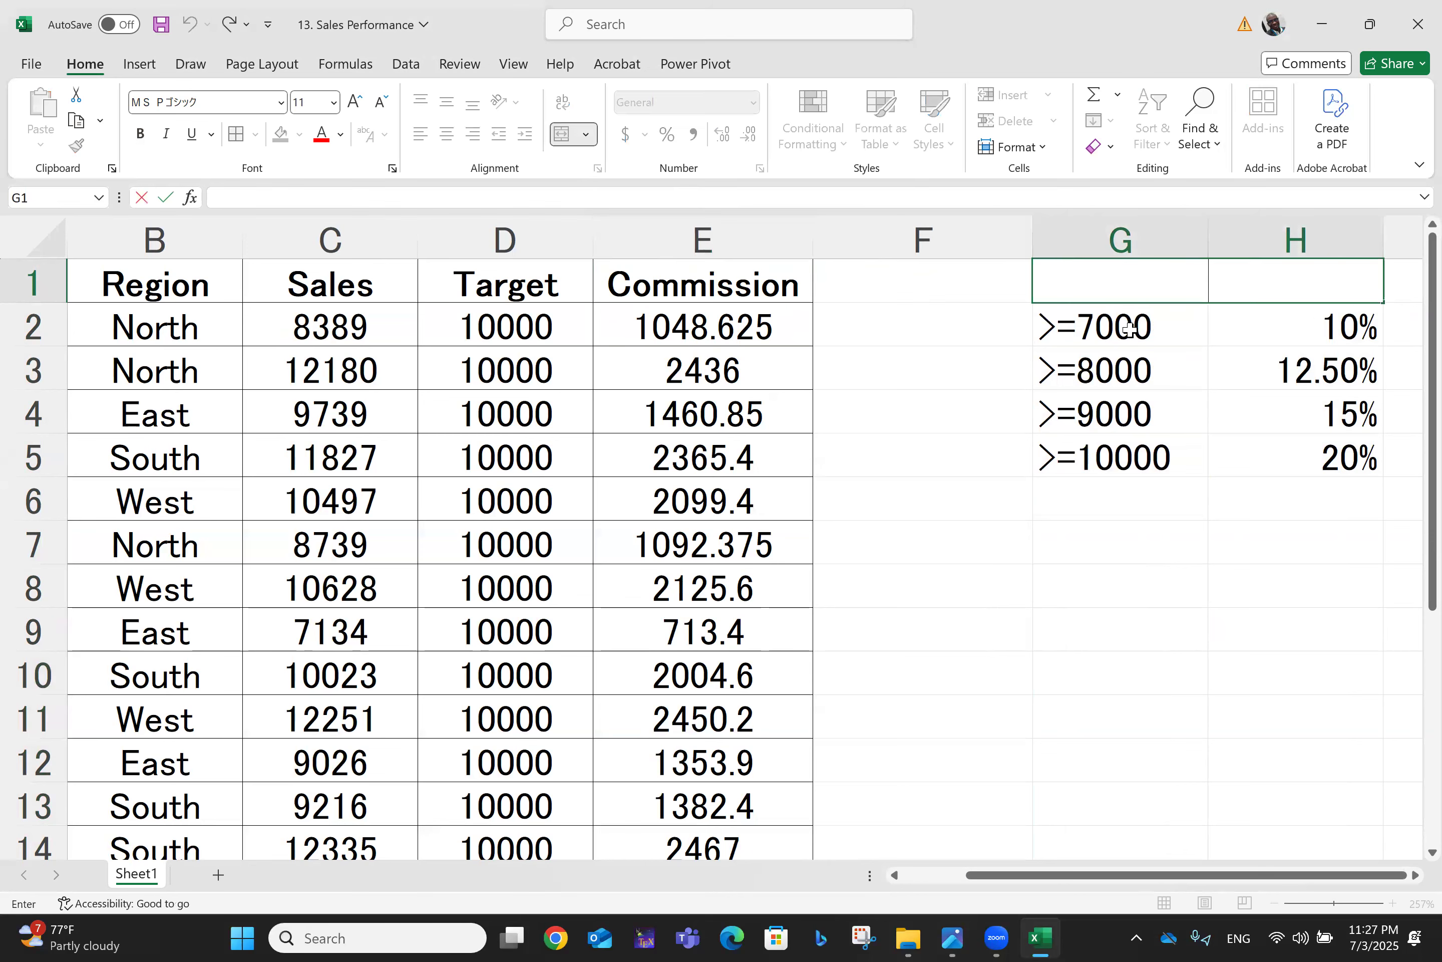
{"action": "type", "text": "Comm"}
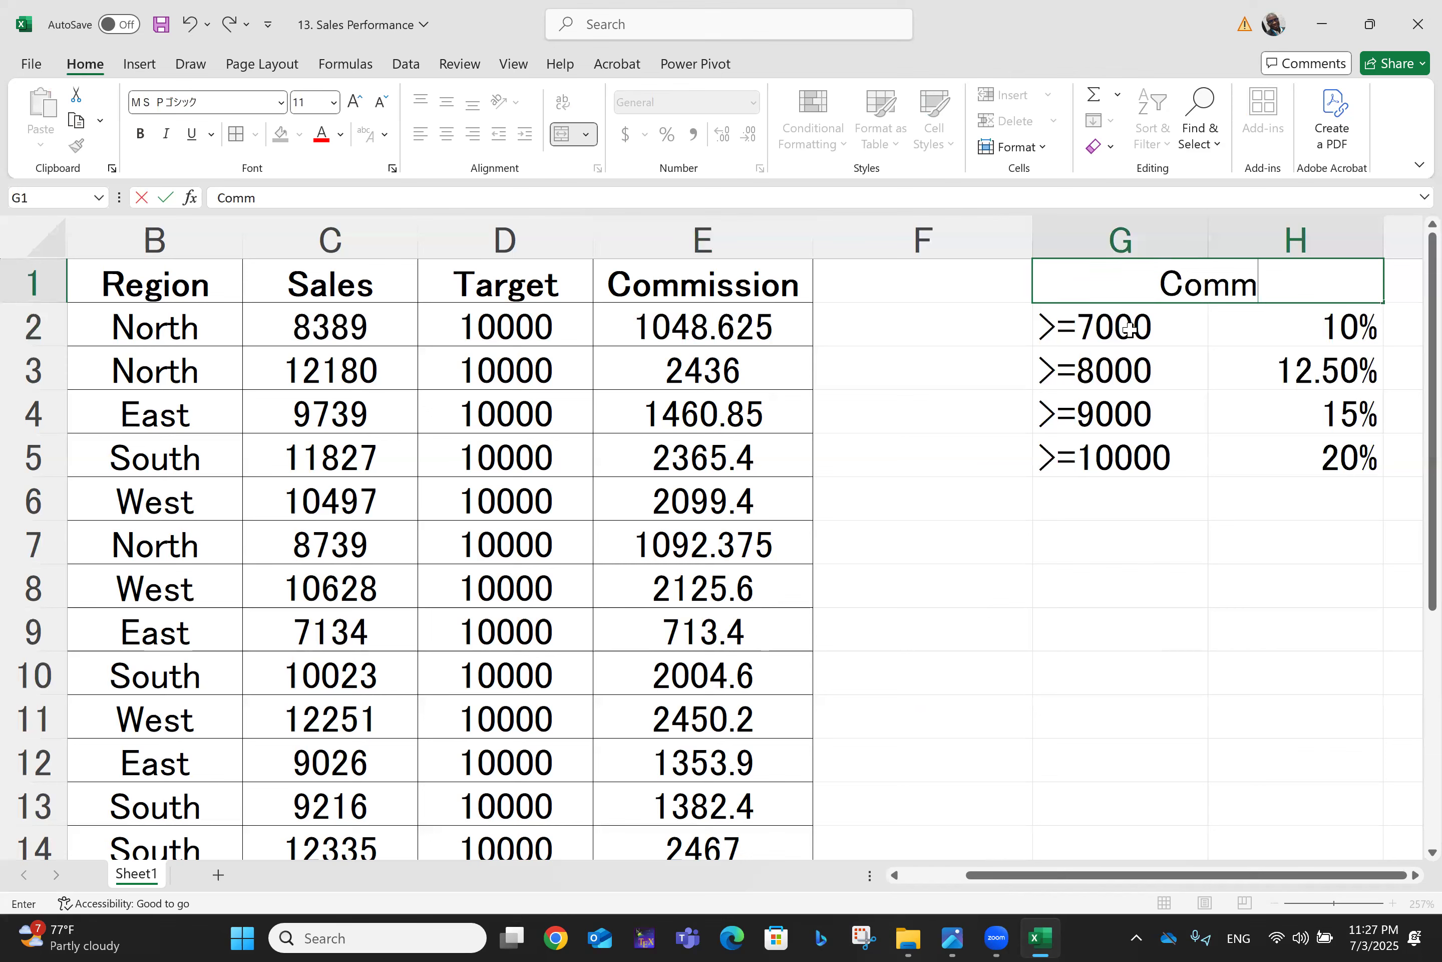
{"action": "type", "text": "ission"}
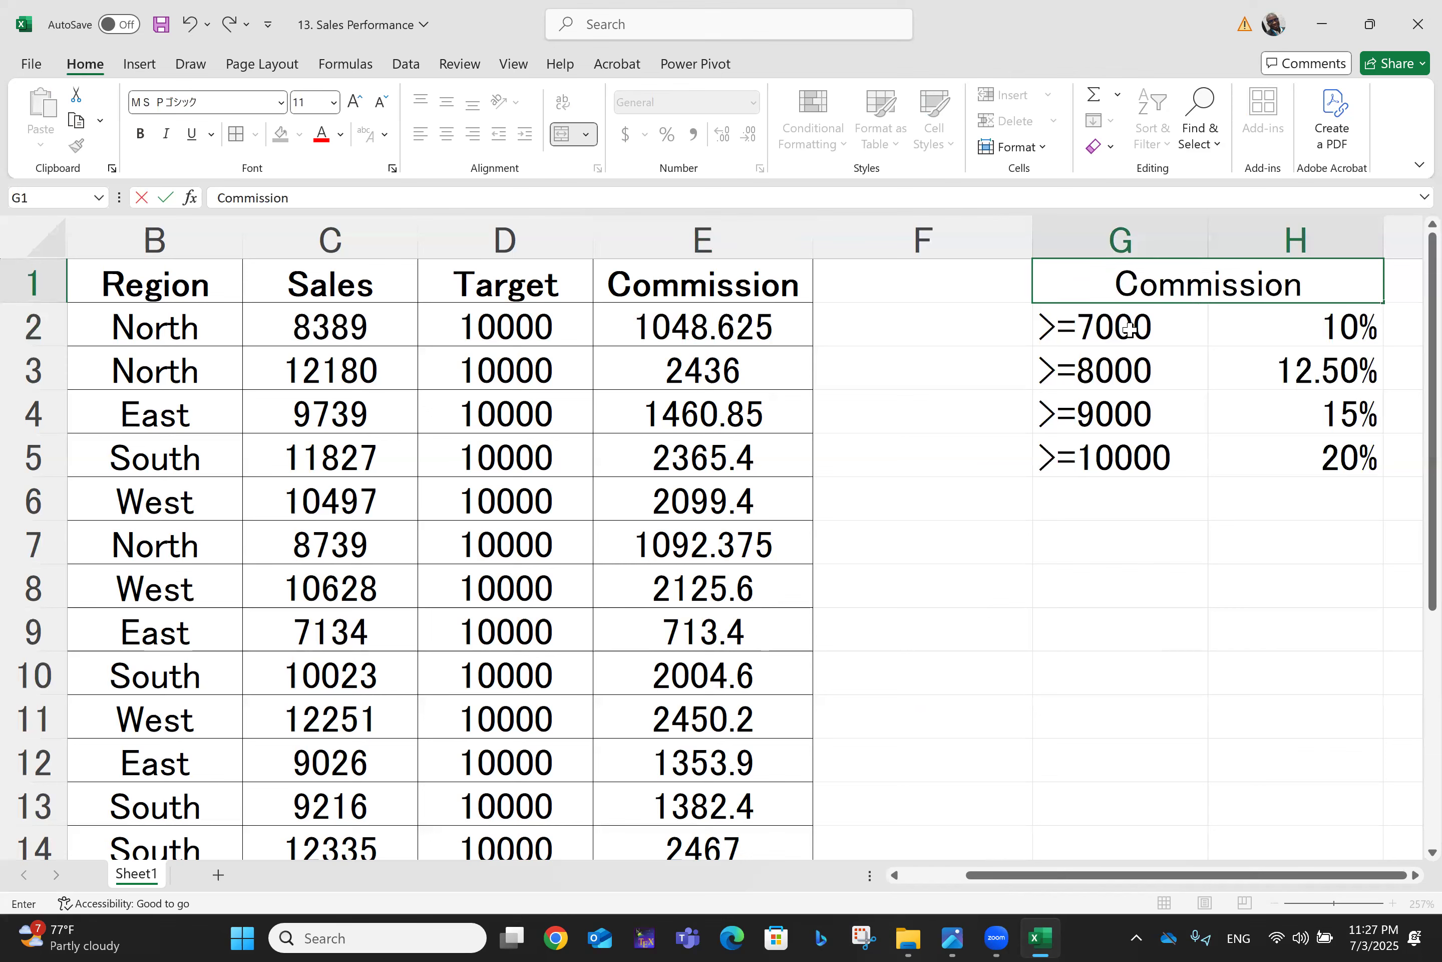
{"action": "type", "text": " Critero"}
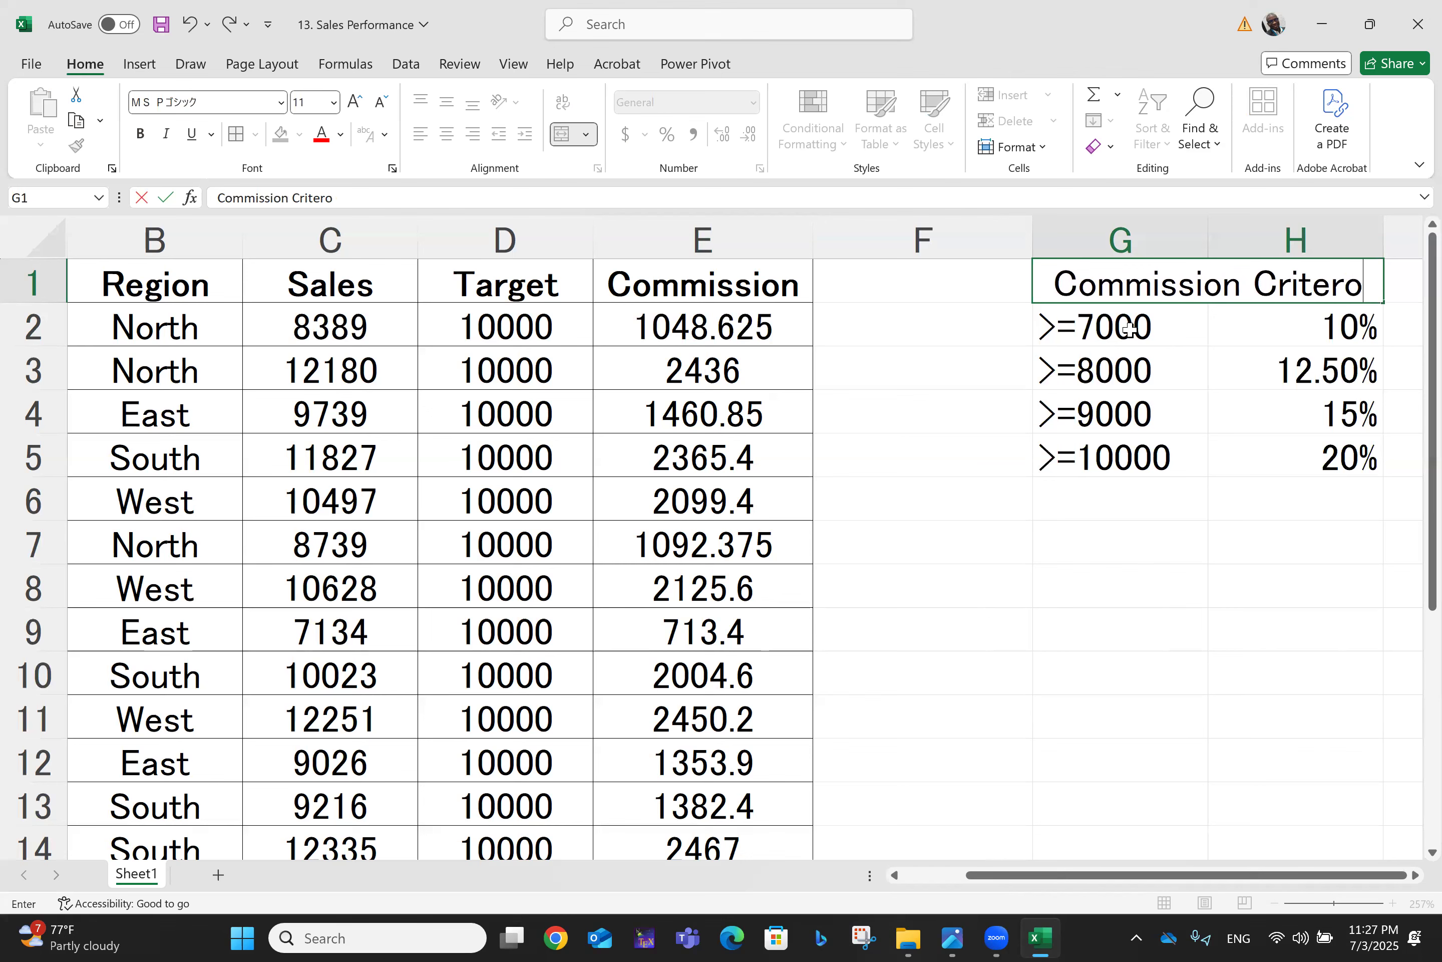
{"action": "key", "text": "BackSpace"}
{"action": "type", "text": "ia"}
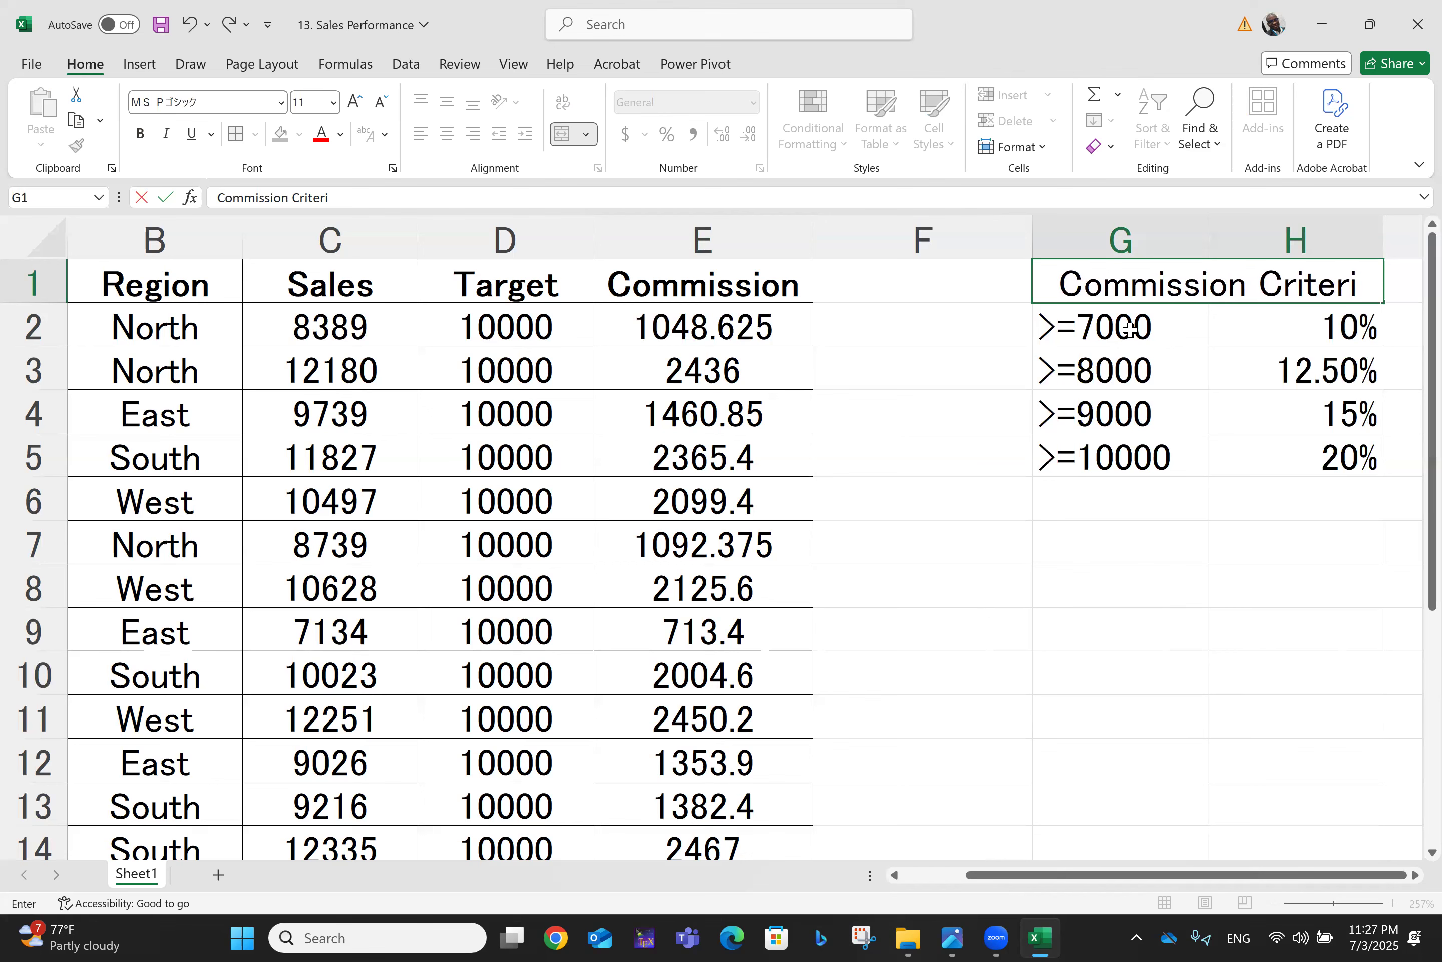
{"action": "left_click", "coordinate": [1160, 618]}
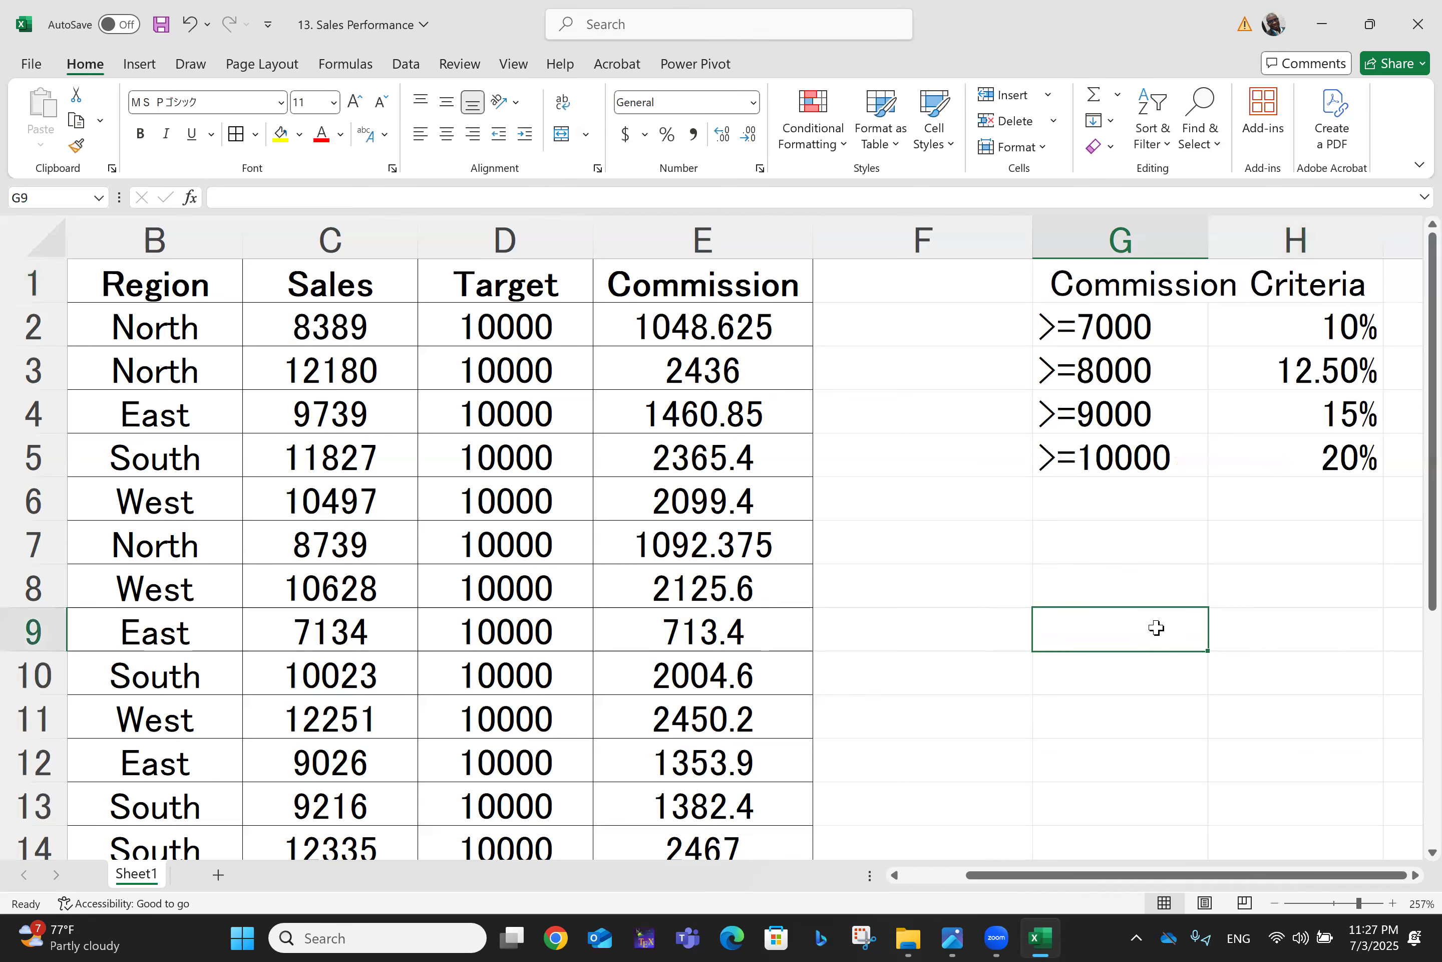
- Copy the sales table A1:D21, leaving out the Commission column, into a new worksheet starting at cell A1
{"action": "key", "text": "ctrl+a"}
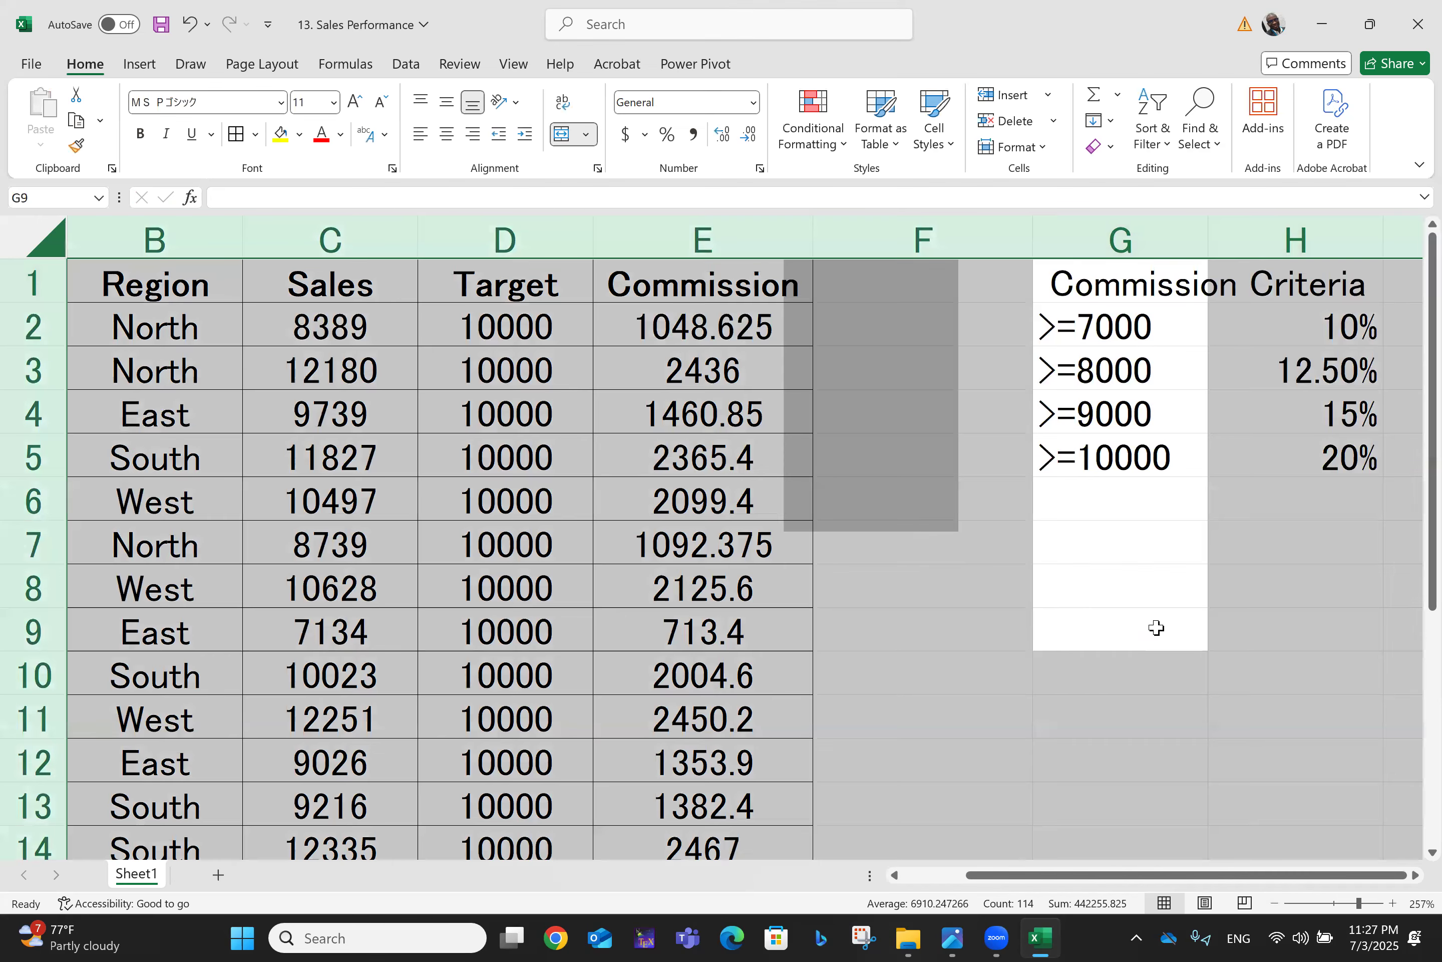
{"action": "key", "text": "Left"}
{"action": "key", "text": "Home"}
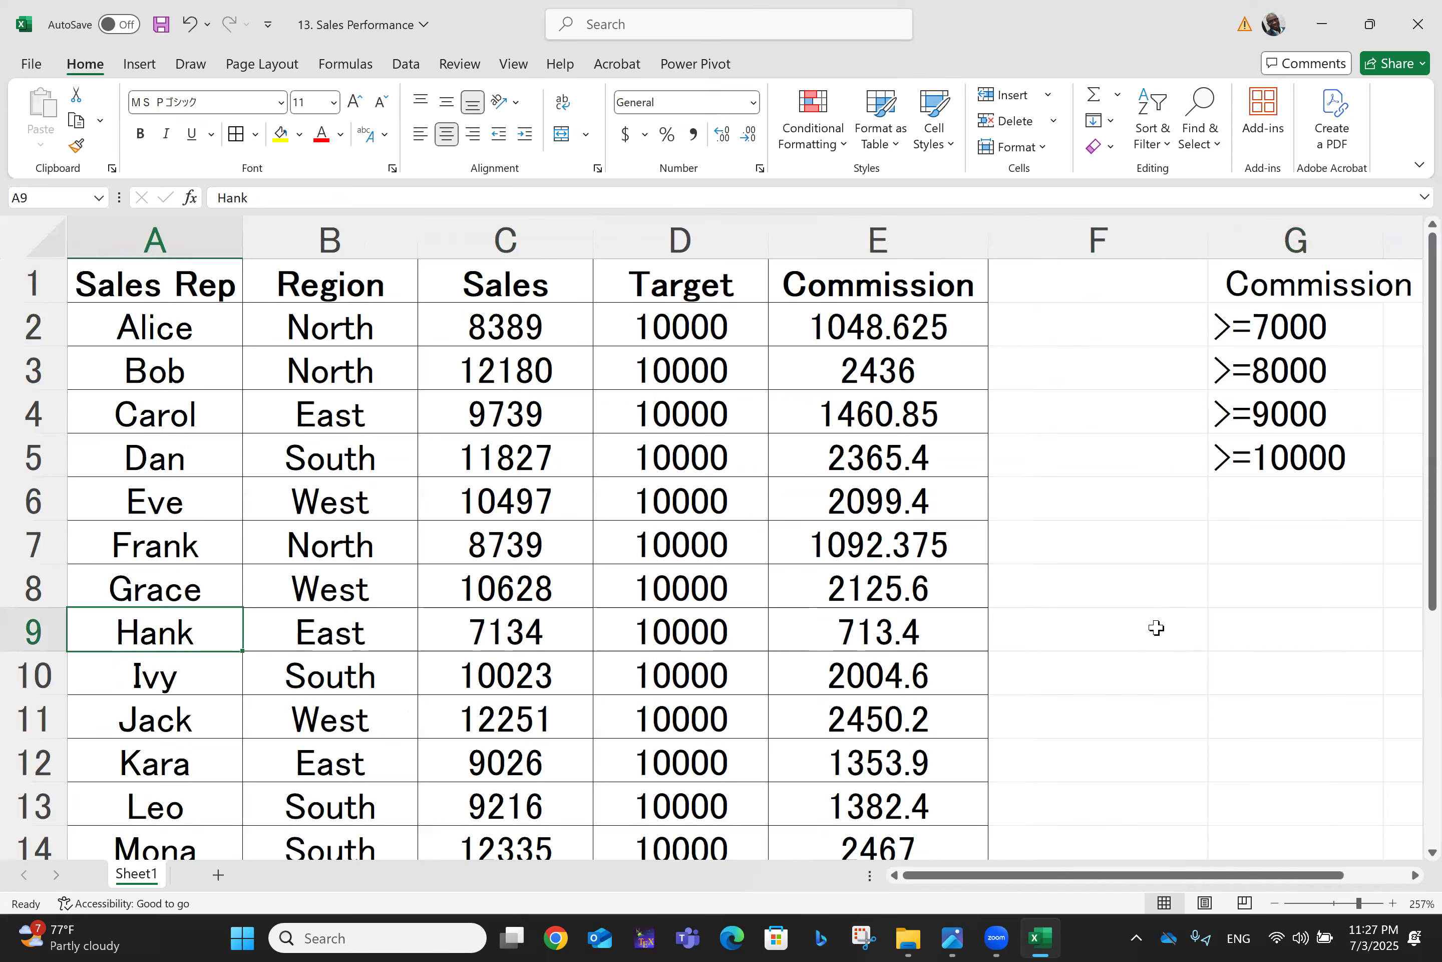
{"action": "key", "text": "shift+Right"}
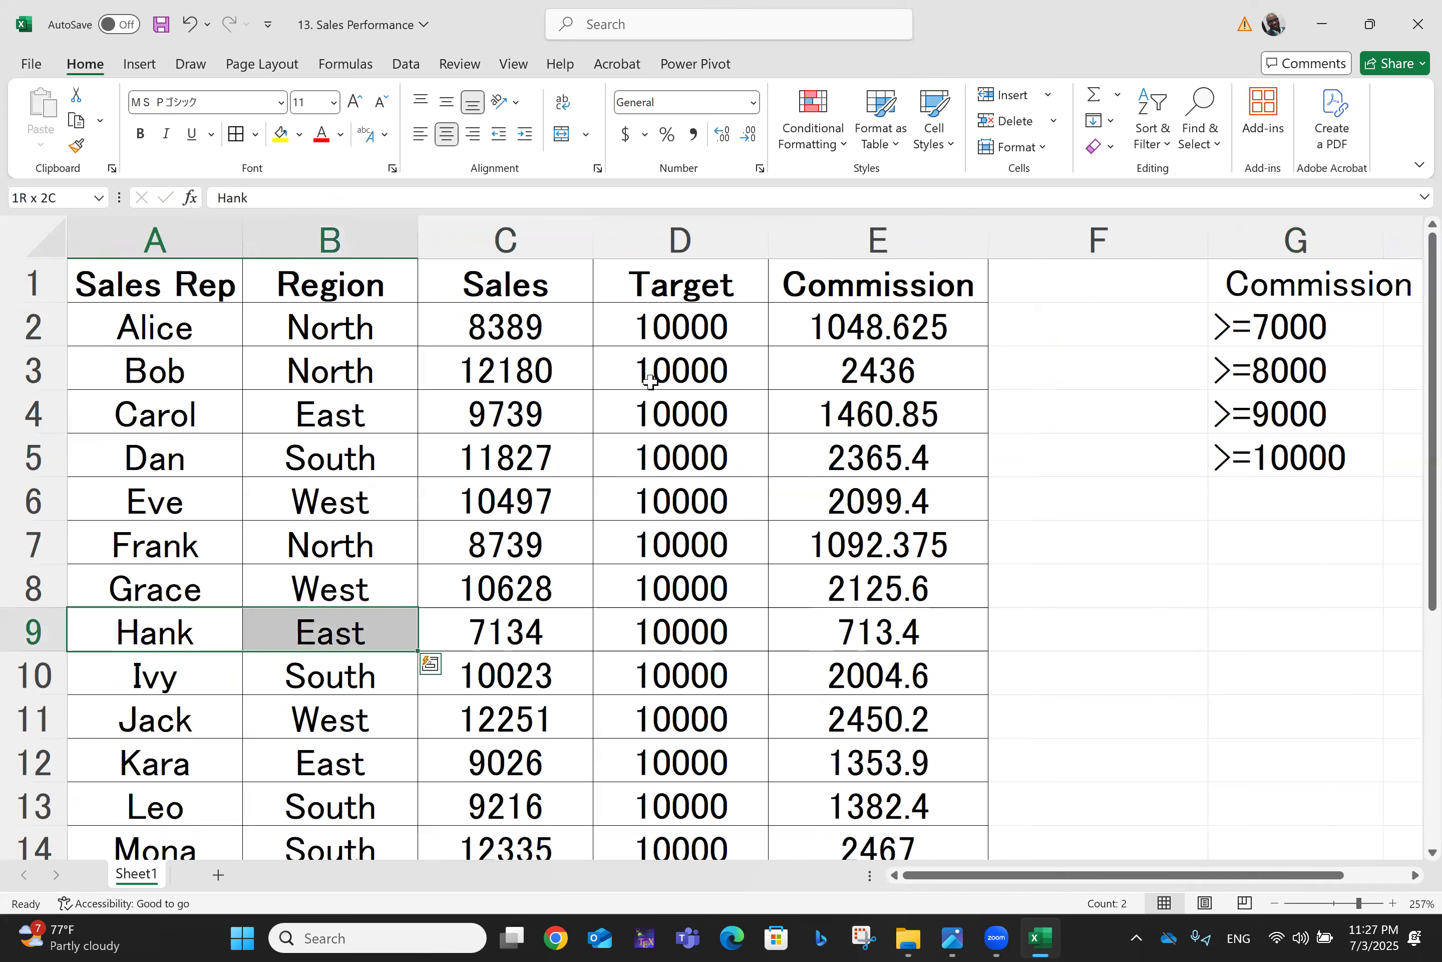
{"action": "left_click", "coordinate": [122, 281]}
{"action": "key", "text": "shift+Right"}
{"action": "key", "text": "shift+Right"}
{"action": "key", "text": "shift+Right"}
{"action": "key", "text": "shift+Right"}
{"action": "key", "text": "shift+Left"}
{"action": "key", "text": "shift+Down"}
{"action": "key", "text": "shift+Down"}
{"action": "key", "text": "shift+Down"}
{"action": "key", "text": "shift+Down"}
{"action": "key", "text": "shift+Down"}
{"action": "key", "text": "shift+Down"}
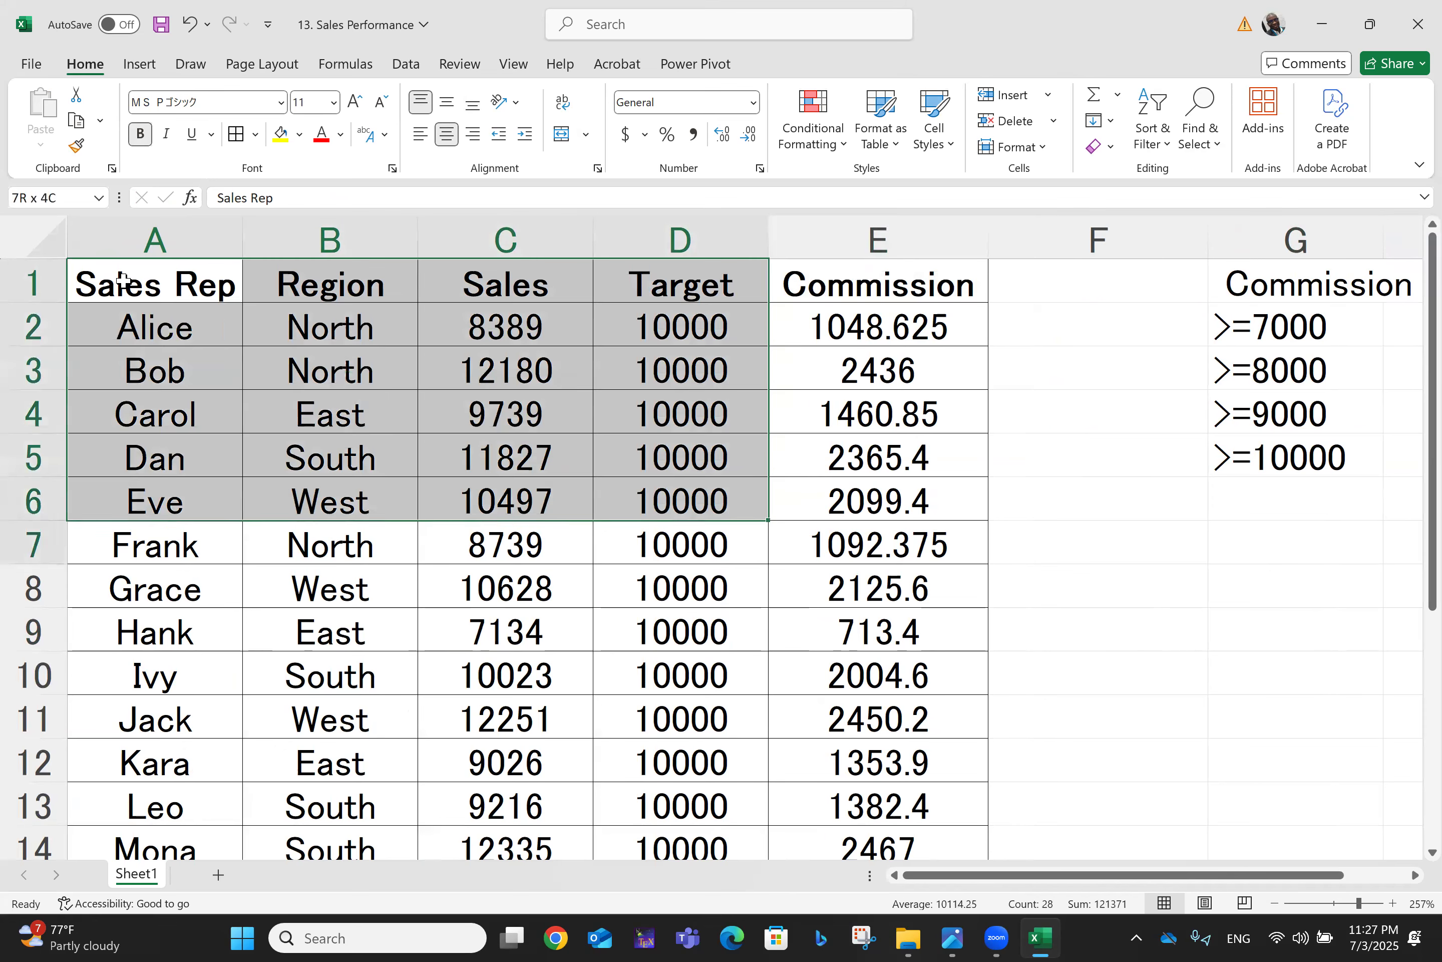
{"action": "key", "text": "shift+Down"}
{"action": "key", "text": "shift+Down"}
{"action": "key", "text": "shift+Down"}
{"action": "key", "text": "shift+Down"}
{"action": "key", "text": "shift+Down"}
{"action": "key", "text": "shift+Down"}
{"action": "key", "text": "shift+Down"}
{"action": "key", "text": "shift+Down"}
{"action": "key", "text": "shift+Down"}
{"action": "key", "text": "shift+Down"}
{"action": "key", "text": "shift+Down"}
{"action": "key", "text": "shift+Down"}
{"action": "key", "text": "shift+Down"}
{"action": "key", "text": "shift+Down"}
{"action": "key", "text": "shift+Down"}
{"action": "key", "text": "shift+Down"}
{"action": "key", "text": "shift+Down"}
{"action": "key", "text": "shift+Down"}
{"action": "key", "text": "shift+Down"}
{"action": "key", "text": "shift+Down"}
{"action": "key", "text": "shift+Up"}
{"action": "key", "text": "shift+Up"}
{"action": "key", "text": "shift+Up"}
{"action": "key", "text": "shift+Up"}
{"action": "key", "text": "shift+Up"}
{"action": "key", "text": "shift+Up"}
{"action": "key", "text": "shift+Up"}
{"action": "key", "text": "shift+Up"}
{"action": "key", "text": "shift+Up"}
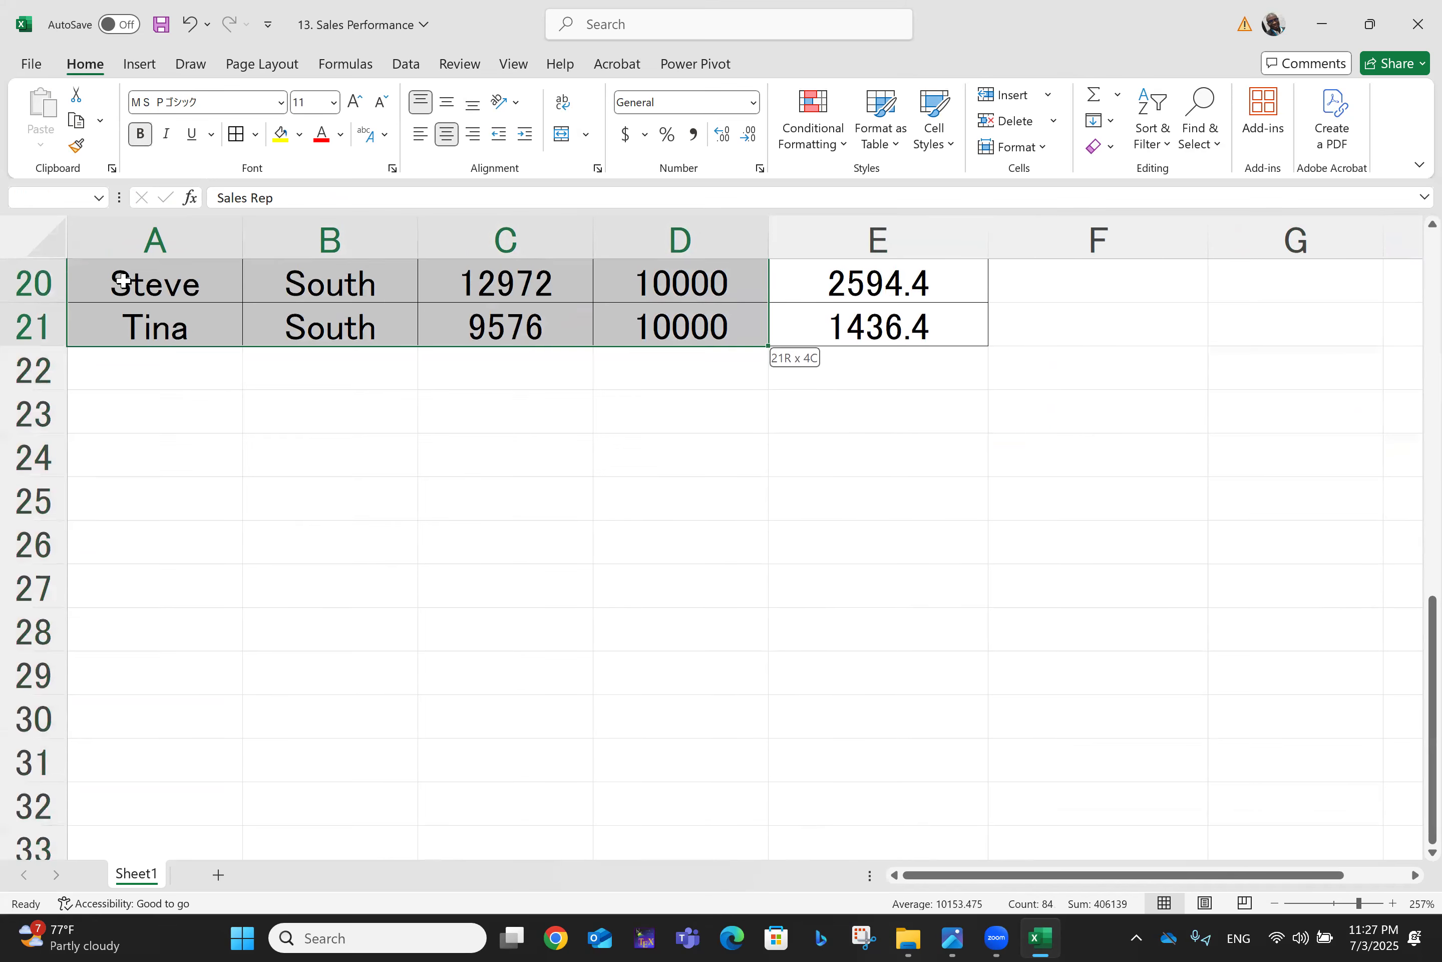
{"action": "key", "text": "ctrl+c"}
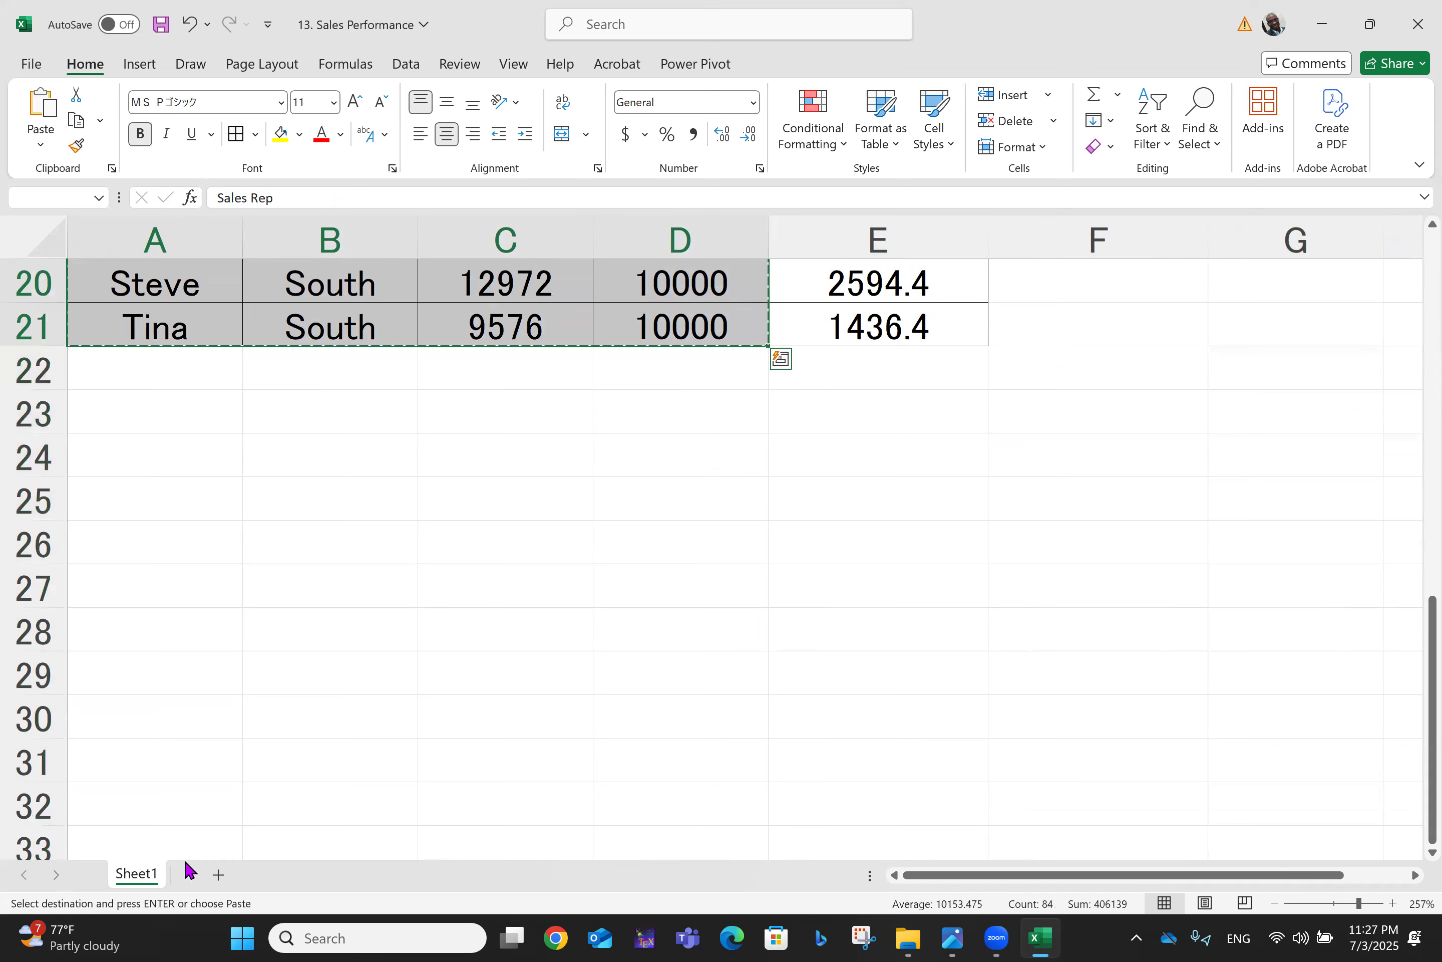
{"action": "left_click", "coordinate": [222, 875]}
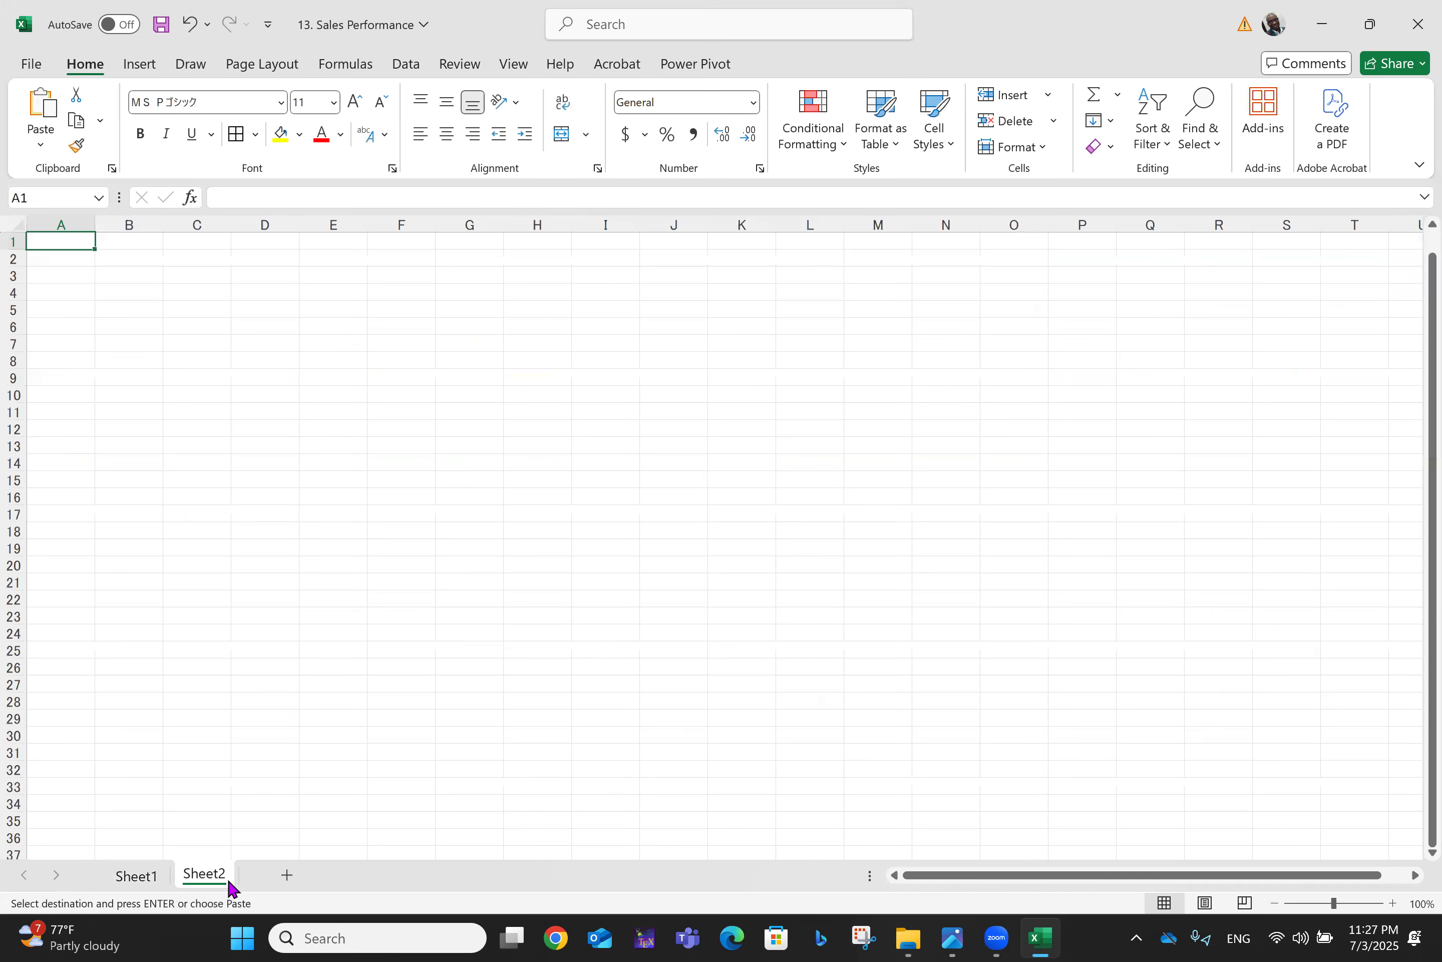
{"action": "key", "text": "ctrl+v"}
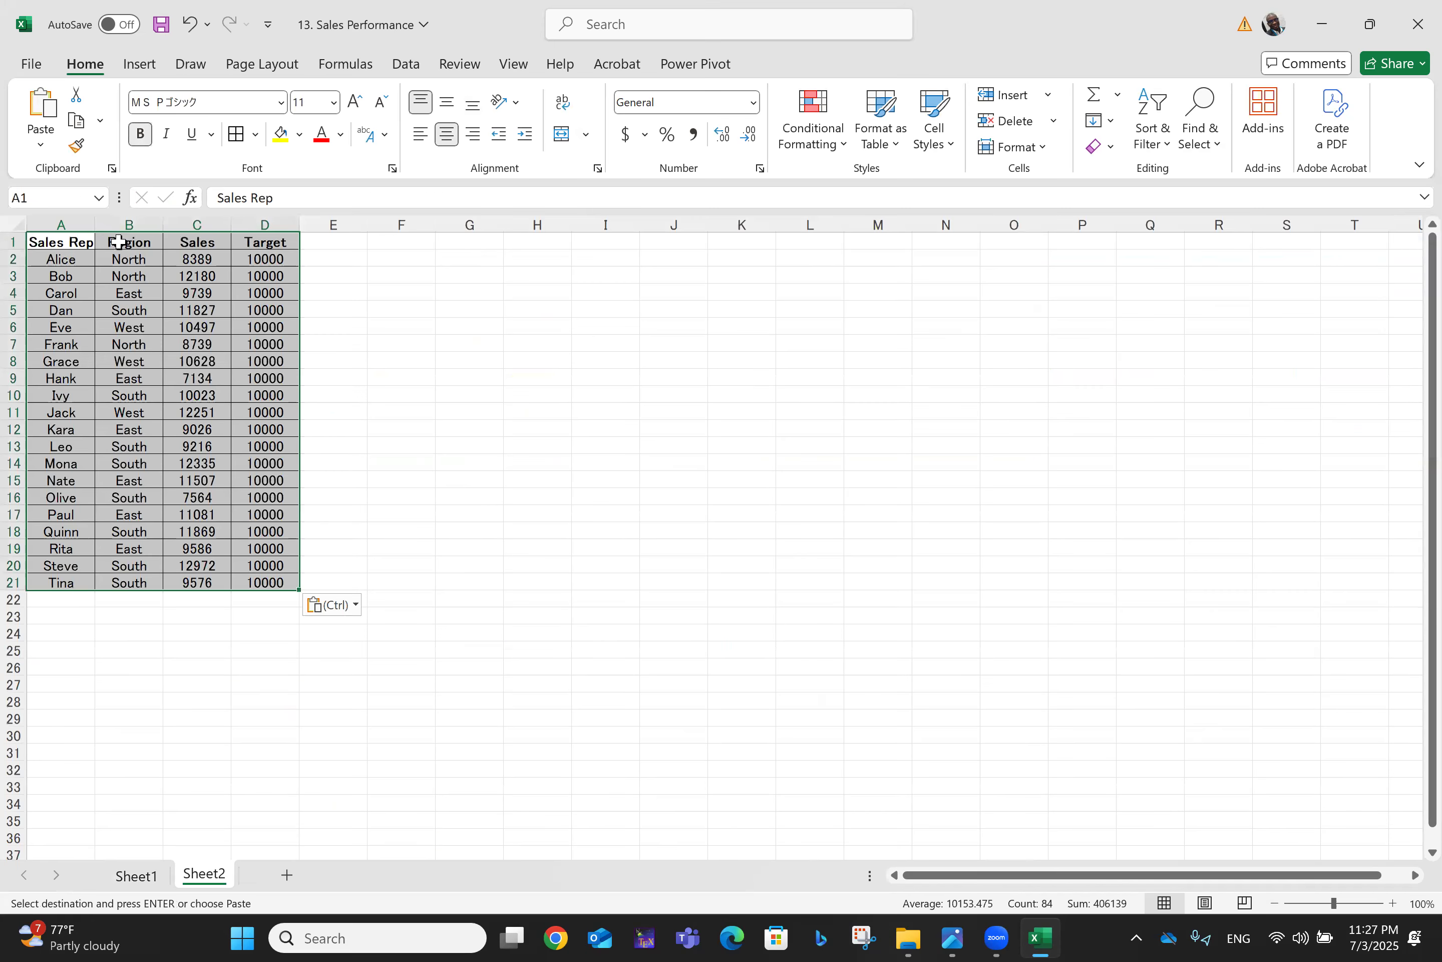
- Examine the copied Sales Rep, Region, Sales and Target table on the new sheet
{"action": "scroll", "coordinate": [119, 241], "scroll_direction": "up", "scroll_amount": 2, "text": "ctrl"}
{"action": "scroll", "coordinate": [118, 242], "scroll_direction": "up", "scroll_amount": 5, "text": "ctrl"}
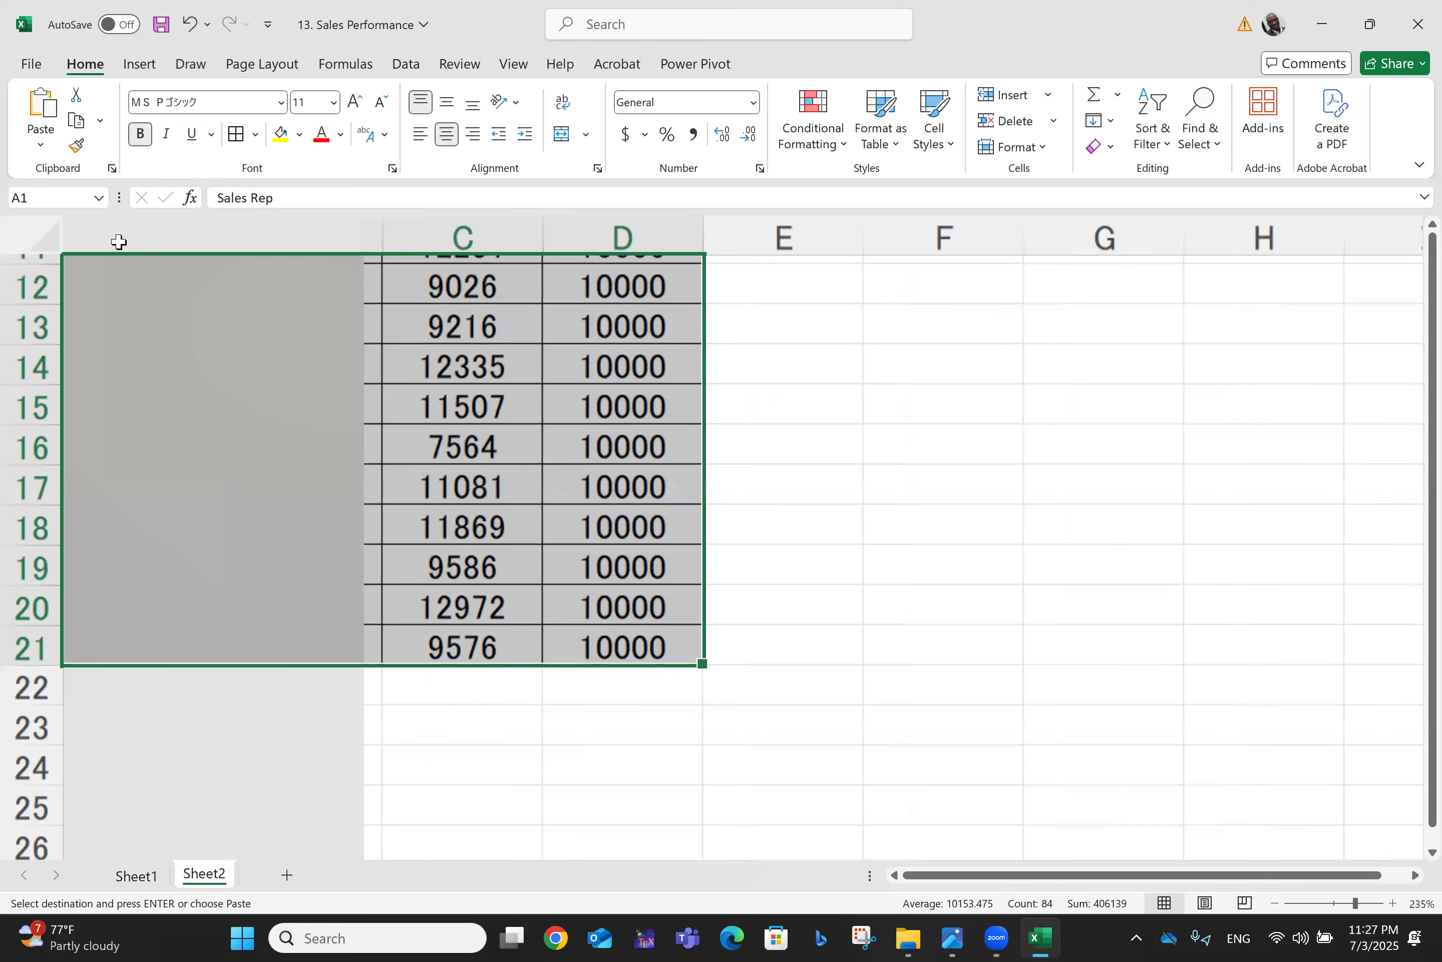
{"action": "scroll", "coordinate": [119, 241], "scroll_direction": "up", "scroll_amount": 4}
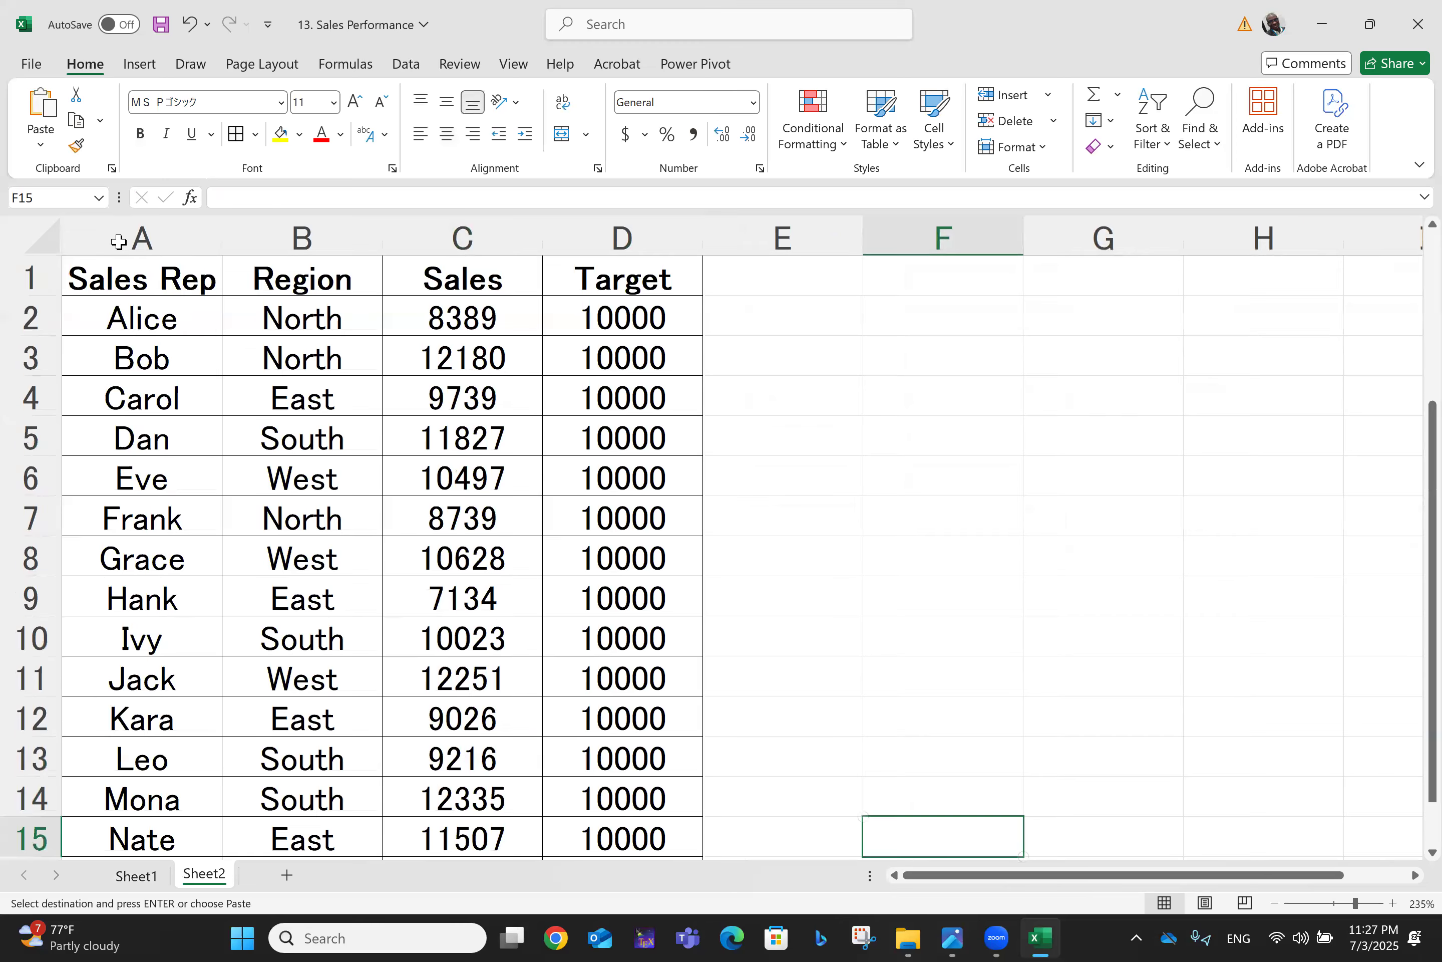
{"action": "scroll", "coordinate": [118, 242], "scroll_direction": "down", "scroll_amount": 1}
{"action": "scroll", "coordinate": [118, 241], "scroll_direction": "up", "scroll_amount": 4, "text": "ctrl"}
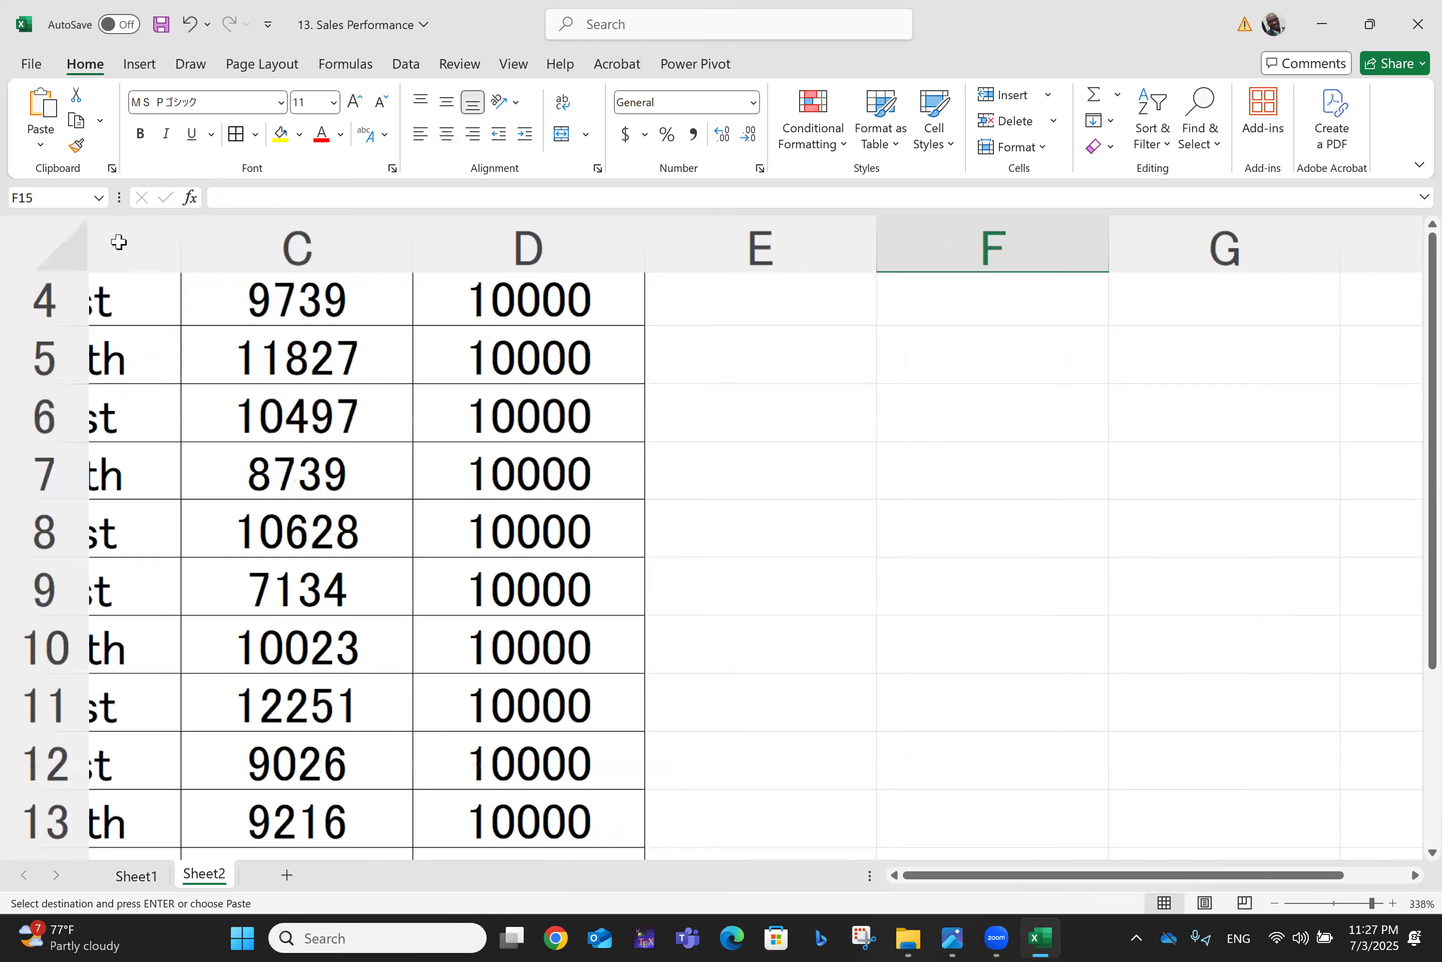
{"action": "scroll", "coordinate": [119, 241], "scroll_direction": "down", "scroll_amount": 5, "text": "ctrl"}
{"action": "scroll", "coordinate": [119, 241], "scroll_direction": "down", "scroll_amount": 1, "text": "ctrl"}
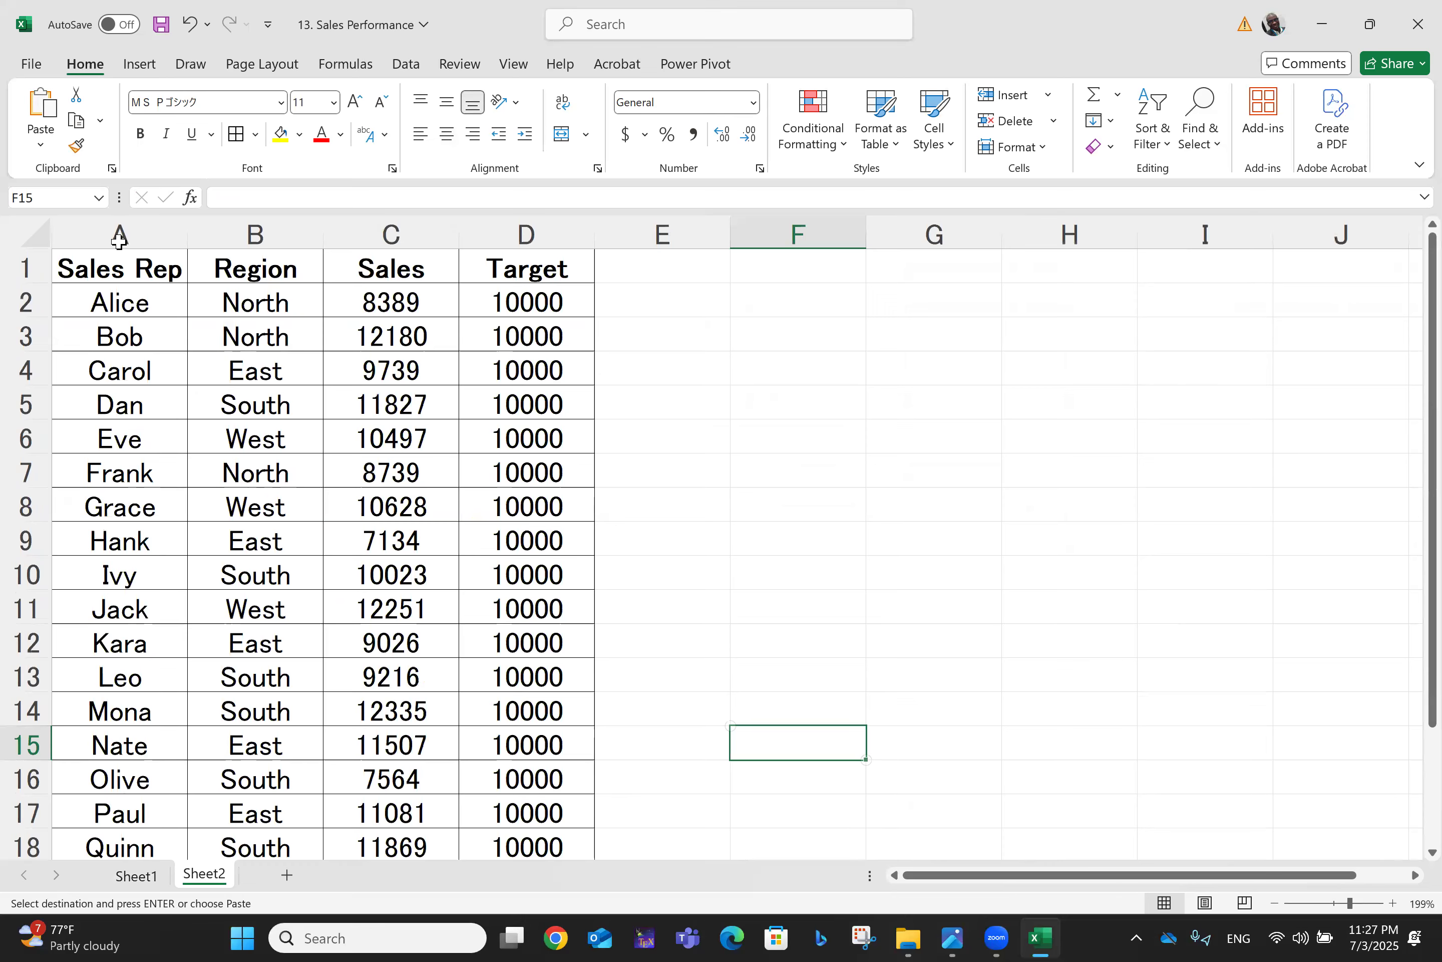
{"action": "left_click", "coordinate": [587, 387]}
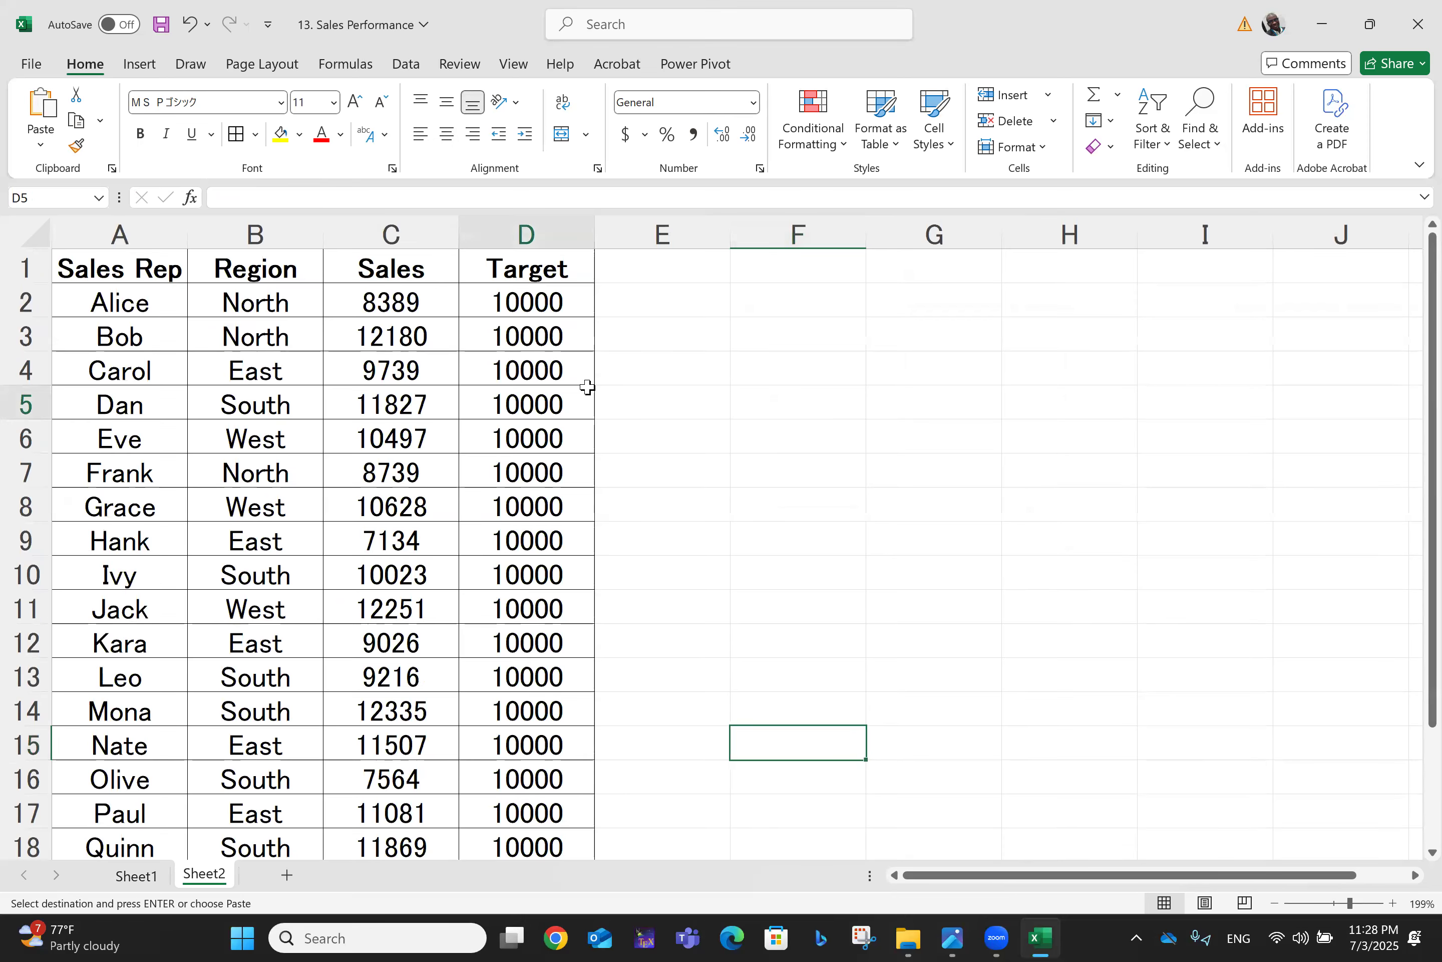
{"action": "left_click", "coordinate": [743, 404]}
{"action": "key", "text": "ctrl+Home"}
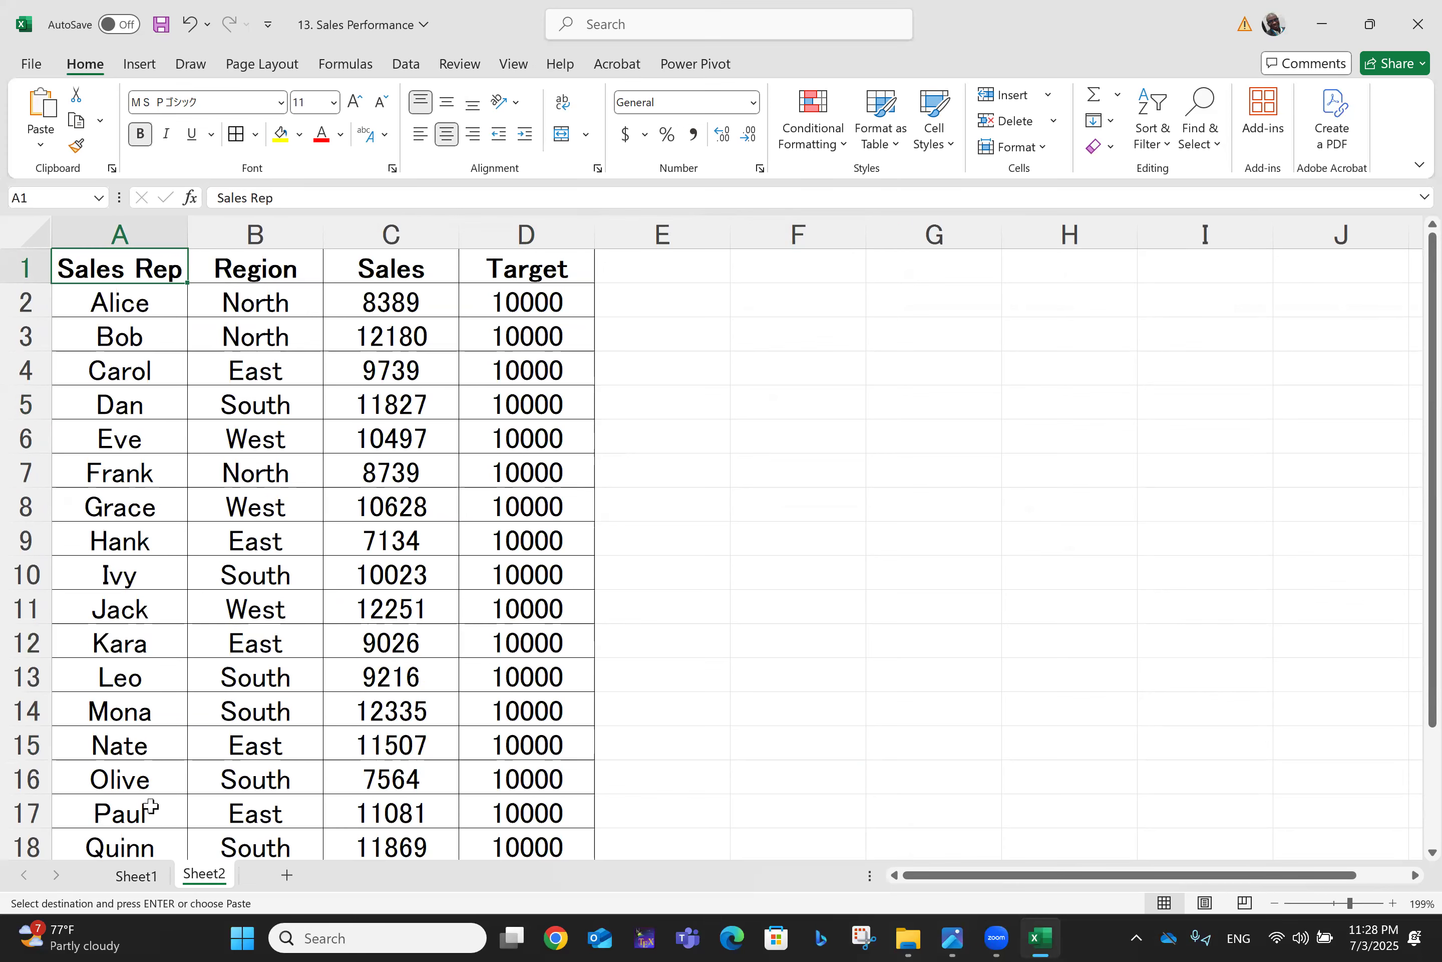
{"action": "left_click", "coordinate": [135, 876]}
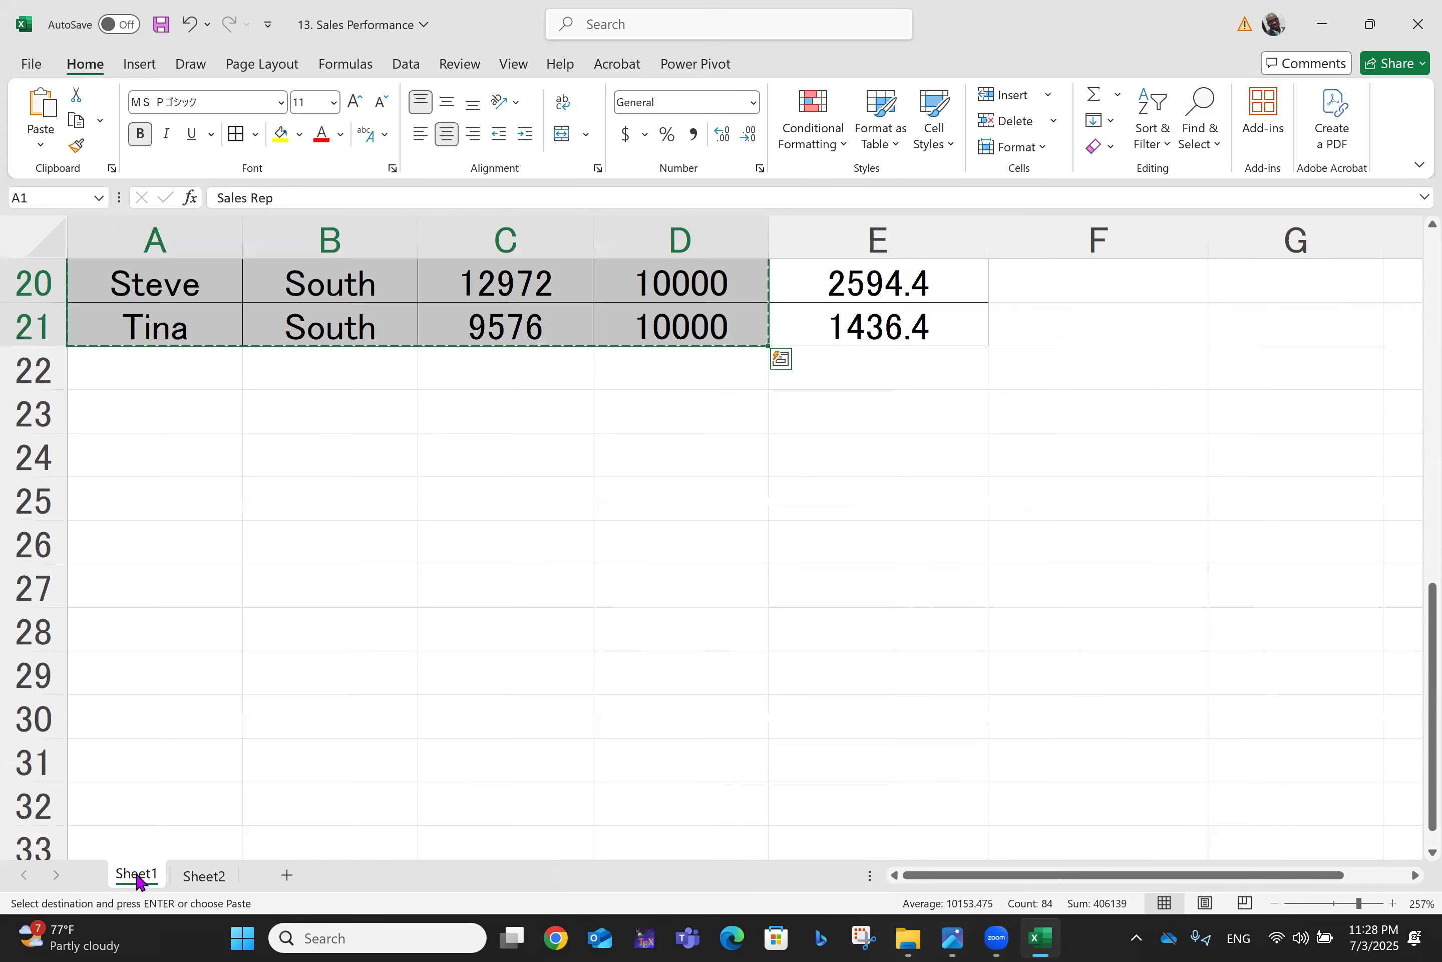
{"action": "double_click", "coordinate": [779, 450]}
{"action": "scroll", "coordinate": [778, 450], "scroll_direction": "up", "scroll_amount": 7}
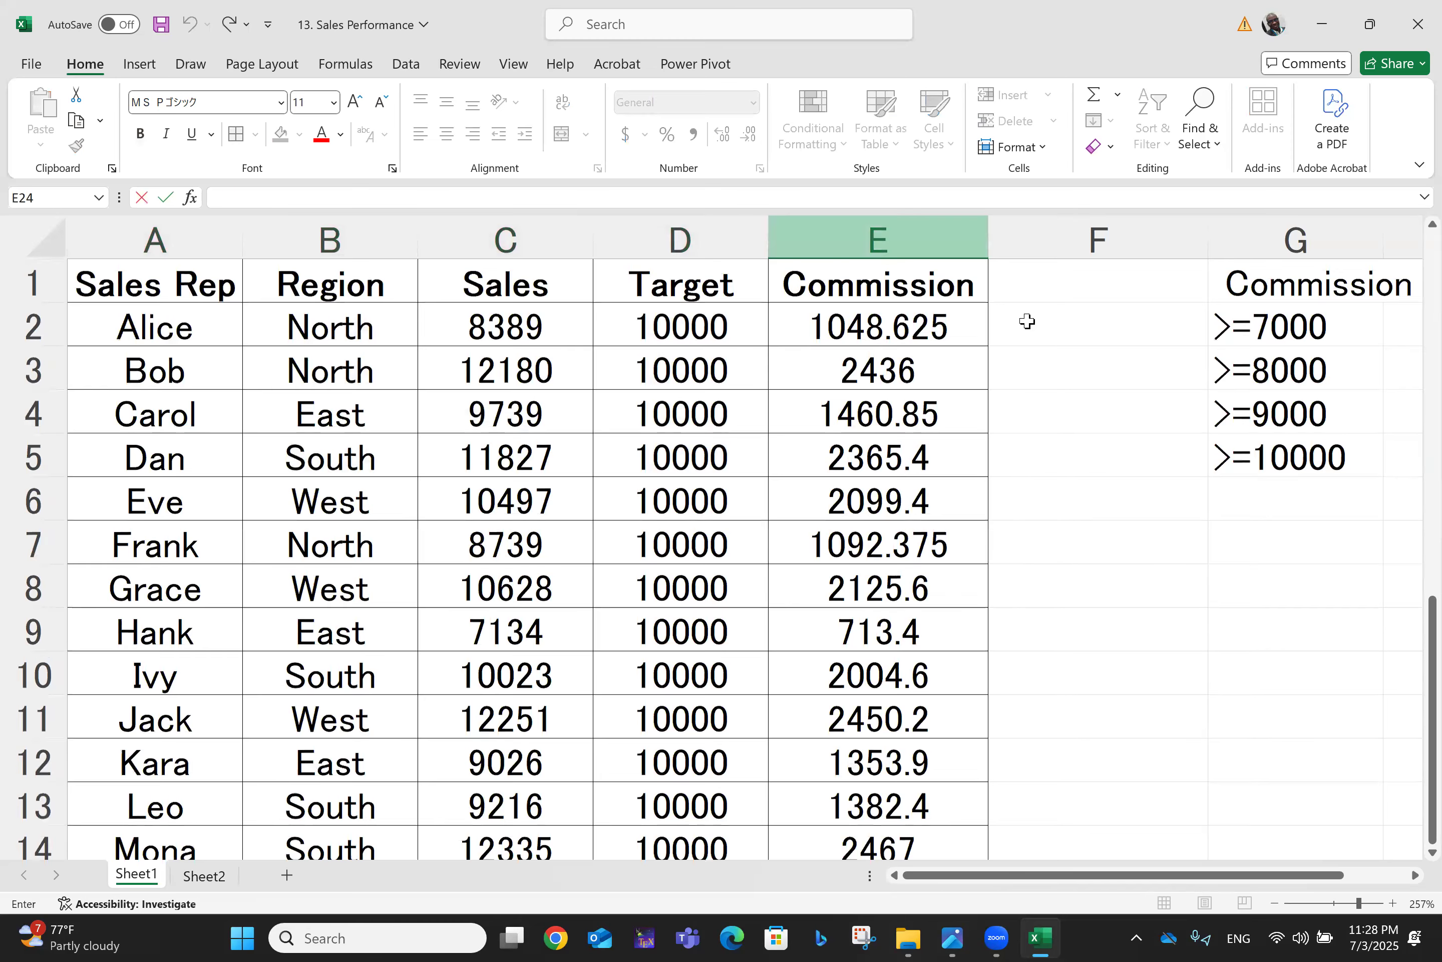
{"action": "left_click", "coordinate": [1027, 322]}
{"action": "type", "text": "=if"}
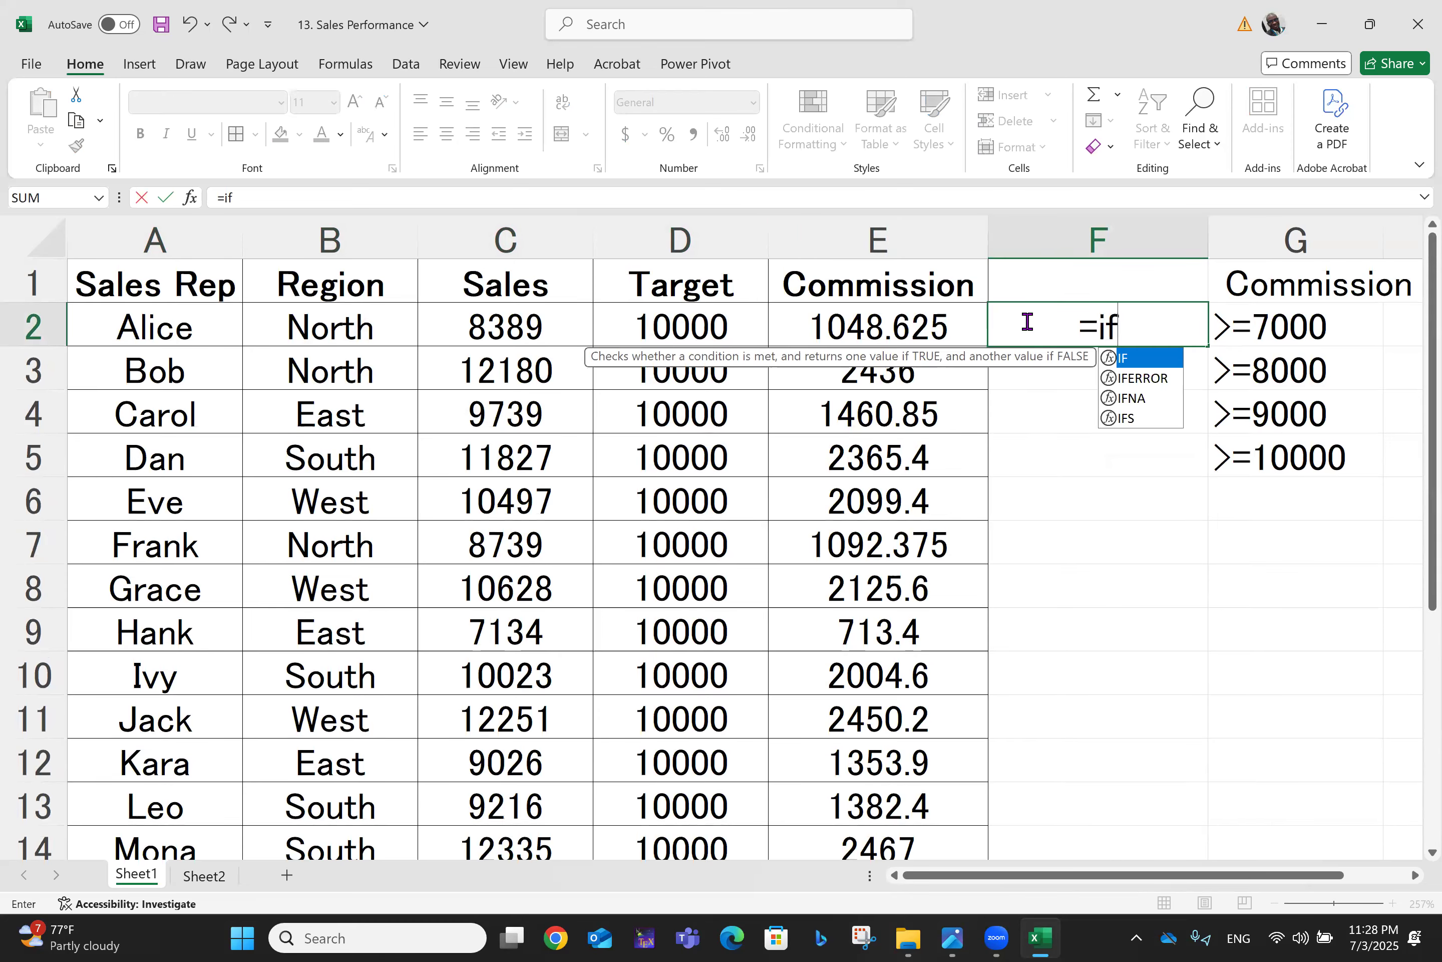
{"action": "type", "text": "("}
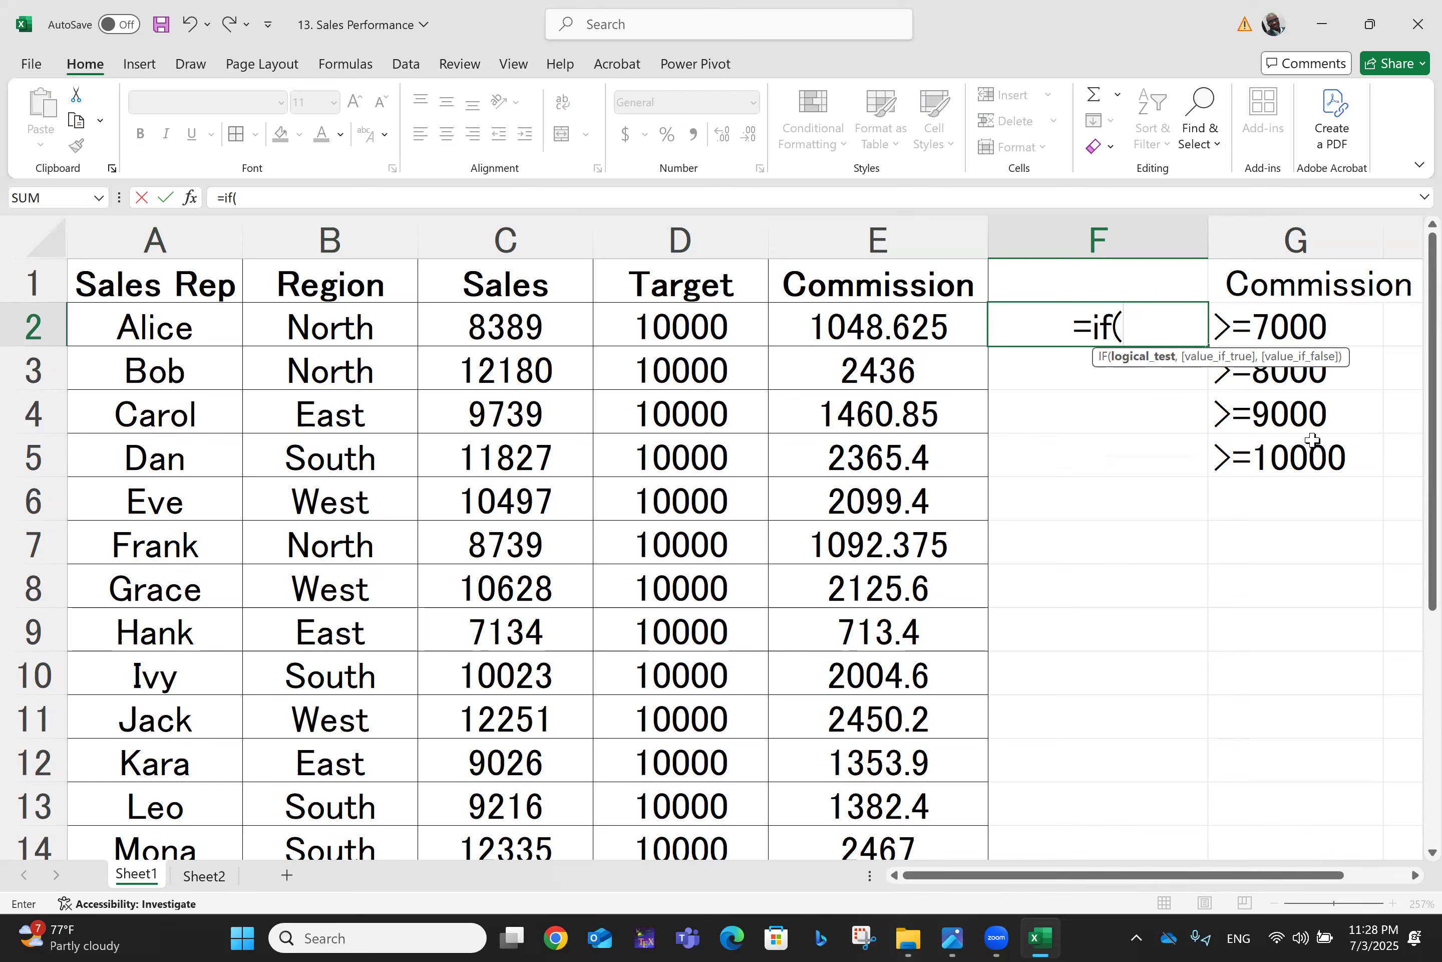
{"action": "key", "text": "BackSpace"}
{"action": "key", "text": "BackSpace"}
{"action": "key", "text": "BackSpace"}
{"action": "key", "text": "BackSpace"}
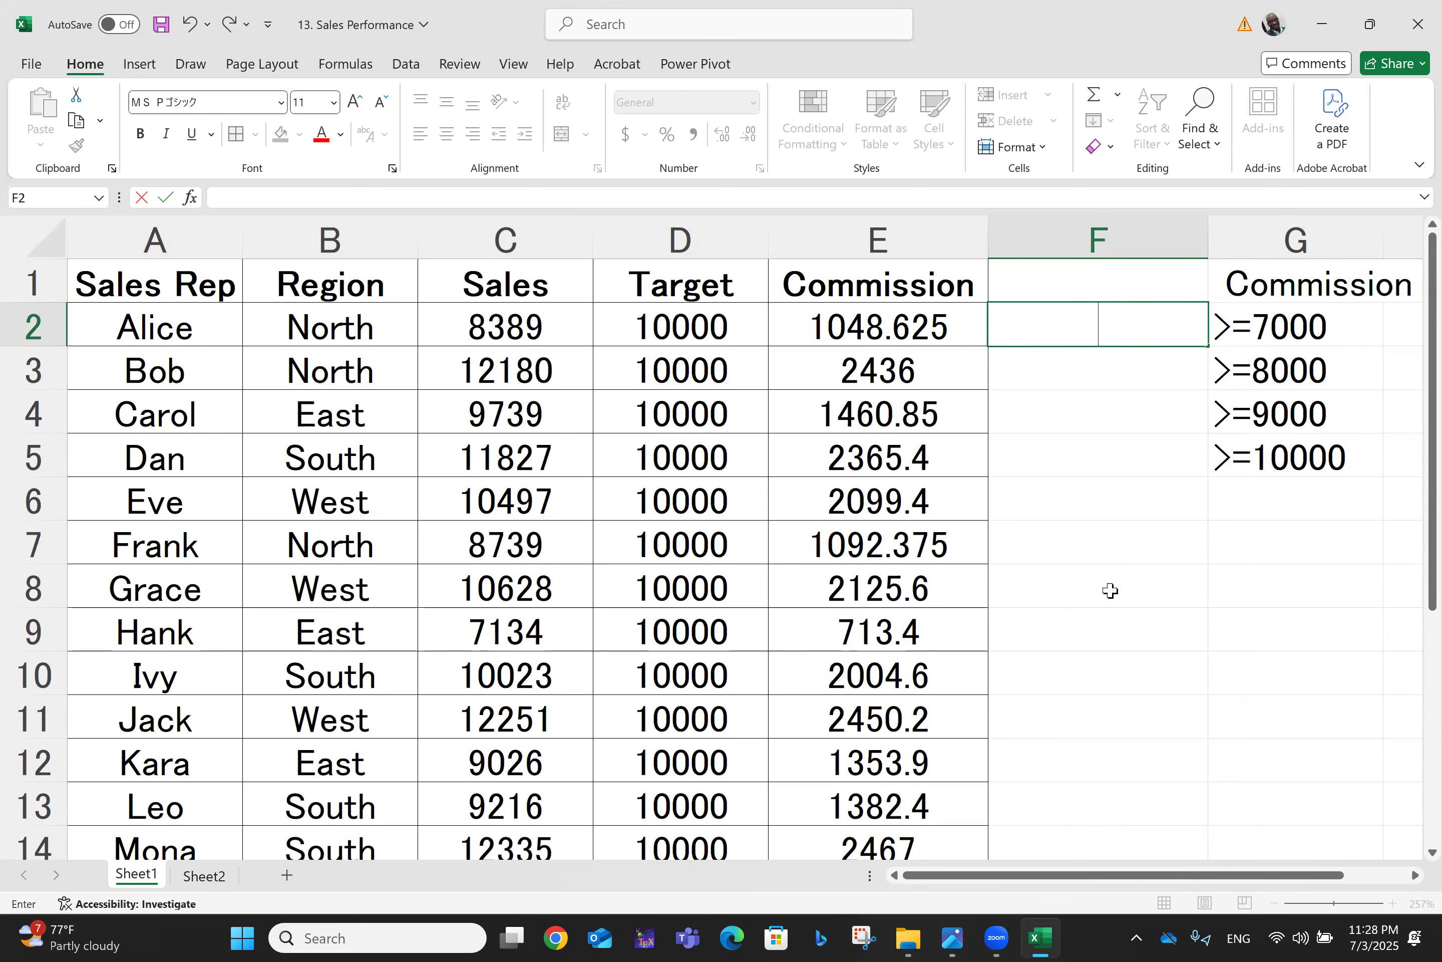
{"action": "left_click", "coordinate": [1110, 591]}
{"action": "left_click", "coordinate": [205, 875]}
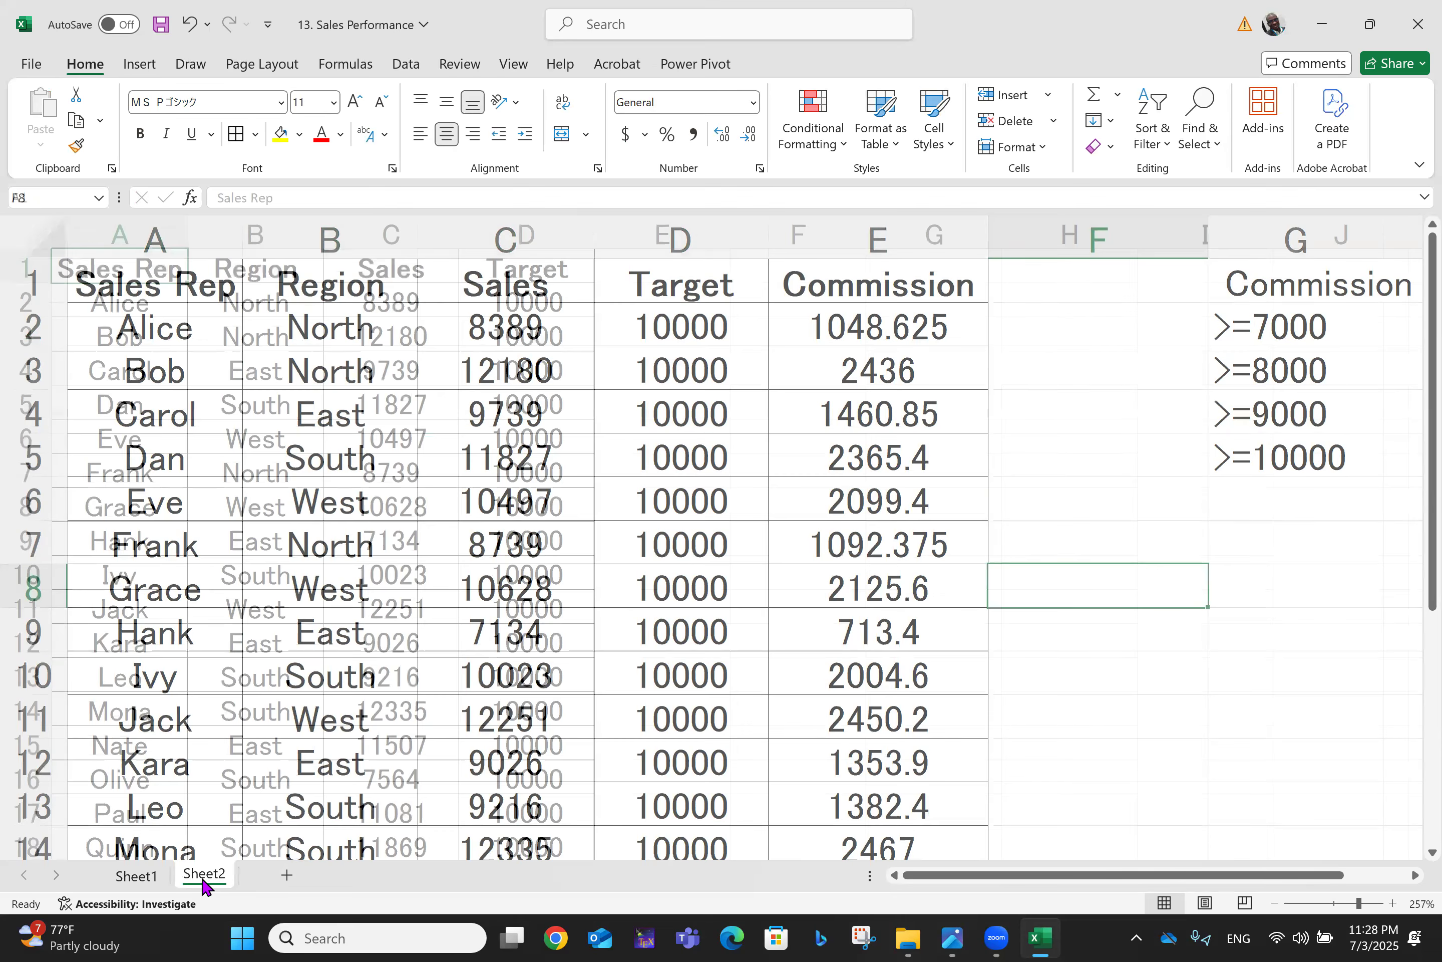
{"action": "left_click", "coordinate": [662, 303]}
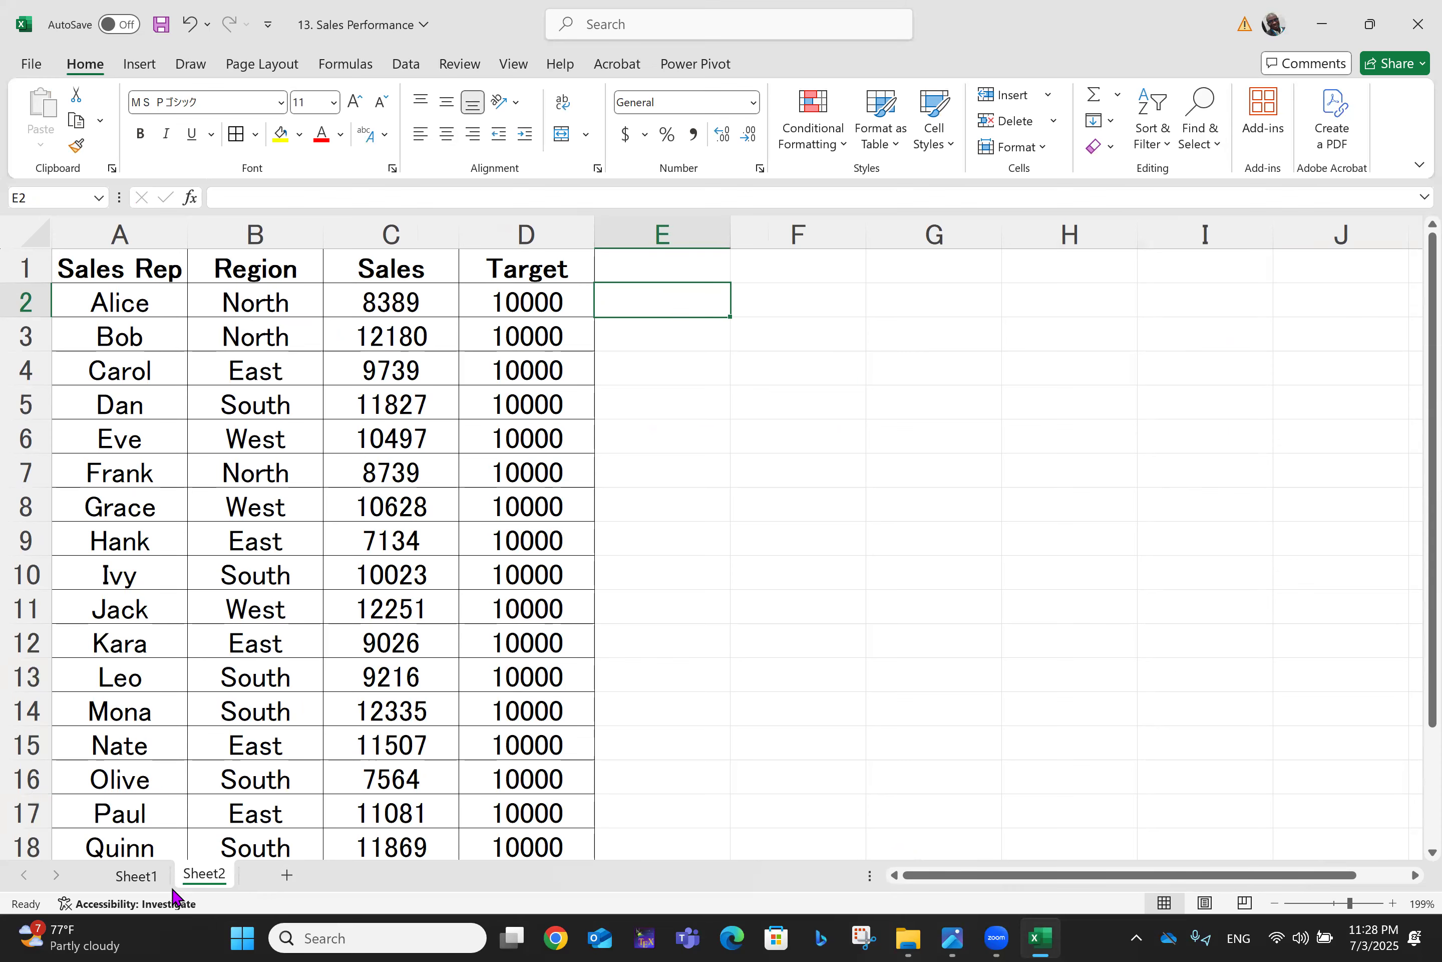
- Rename Sheet1 as "Nested IF"
{"action": "right_click", "coordinate": [126, 879]}
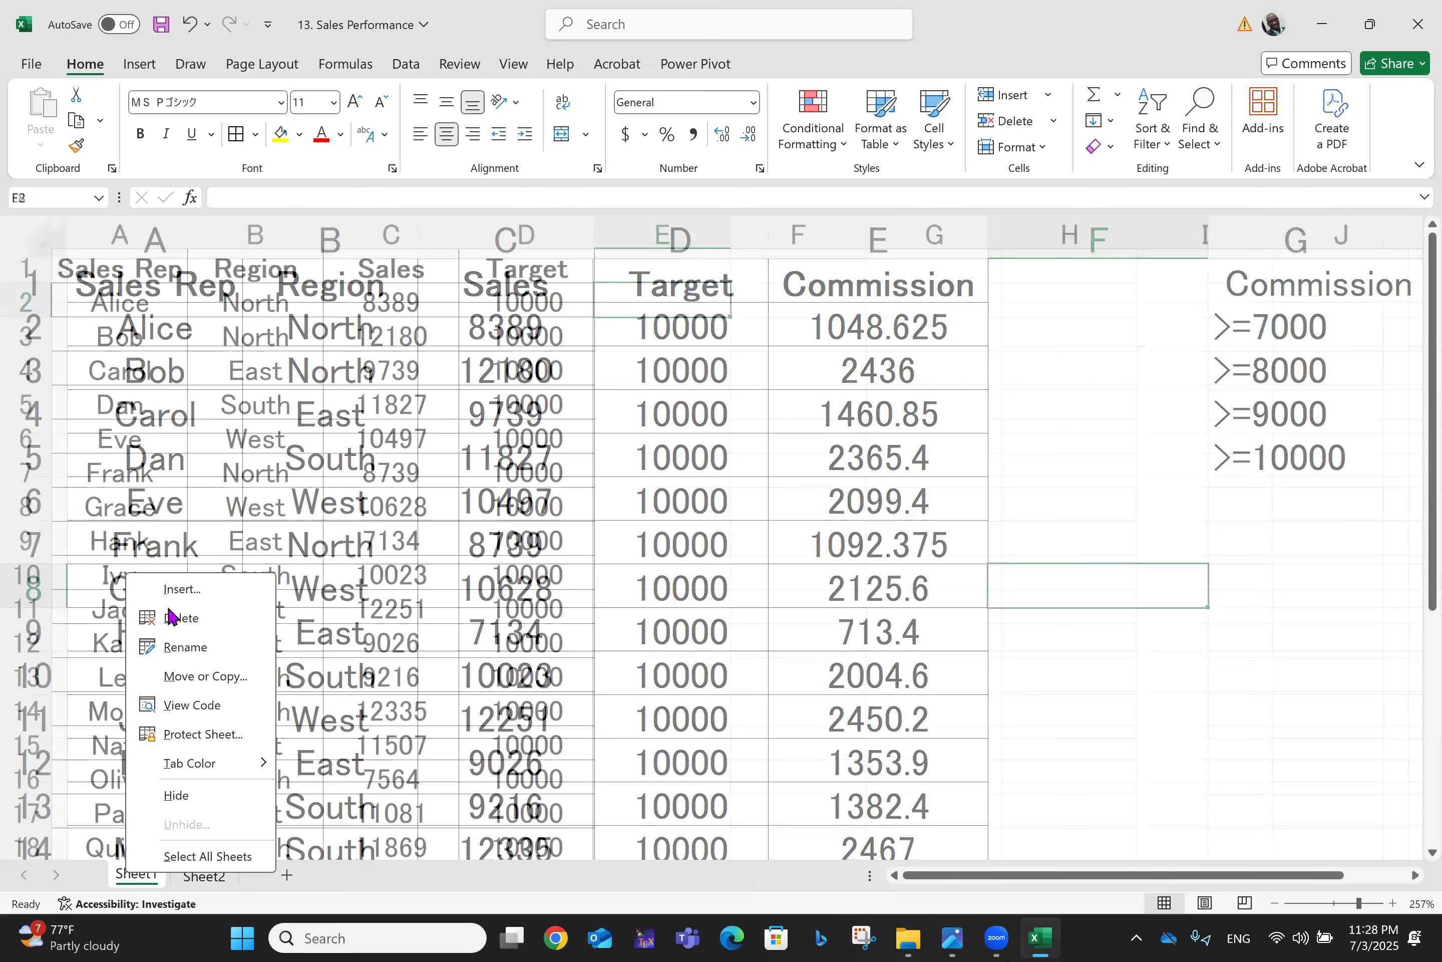
{"action": "left_click", "coordinate": [184, 647]}
{"action": "type", "text": "N"}
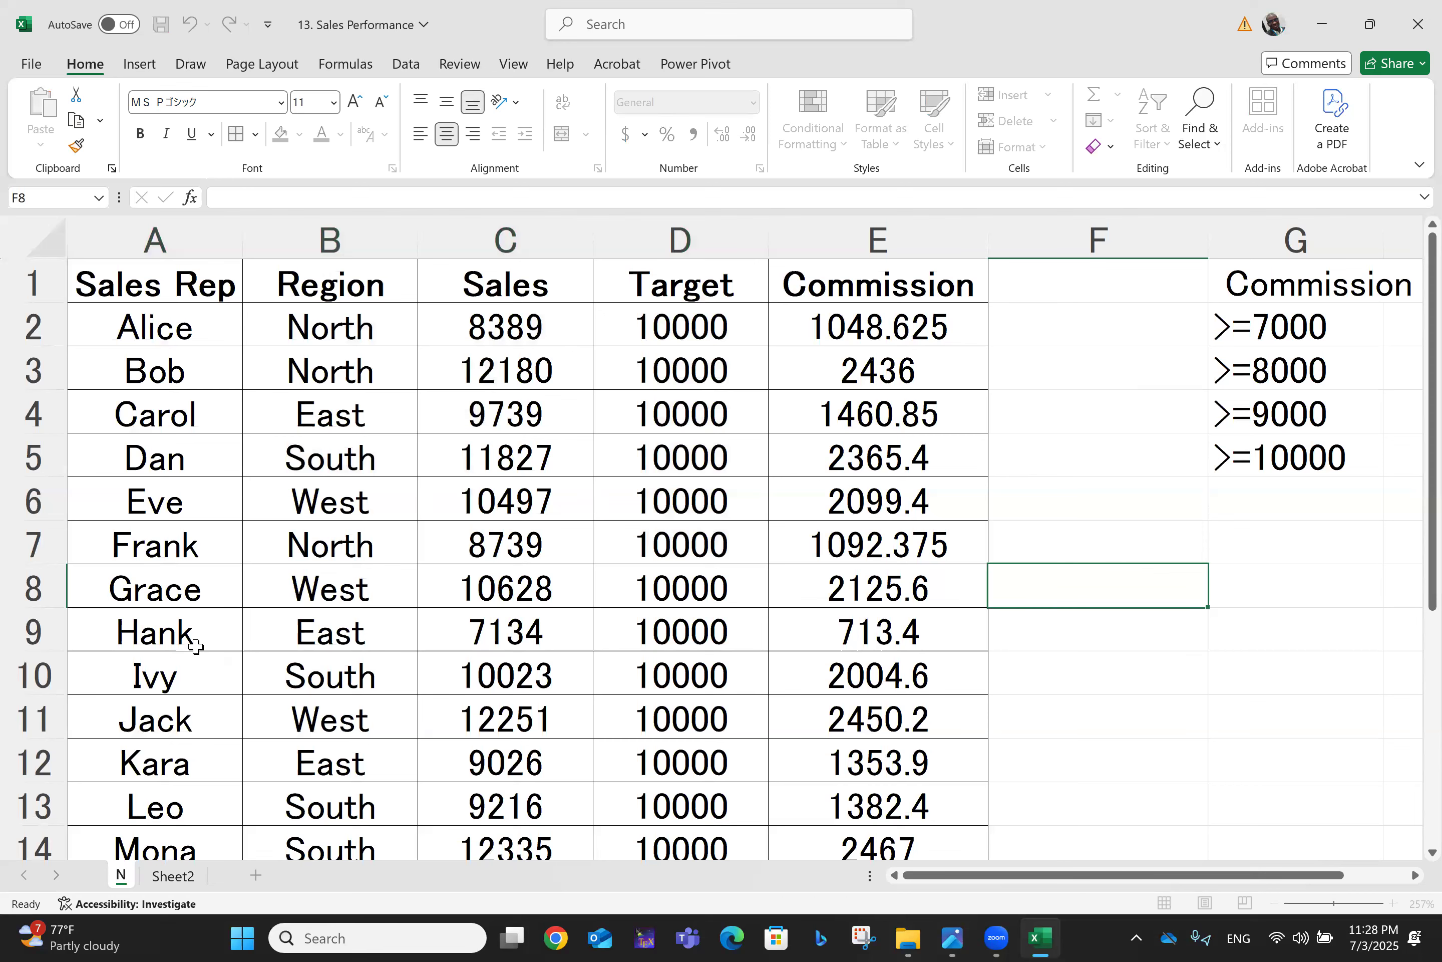
{"action": "type", "text": "ested IF"}
{"action": "key", "text": "Return"}
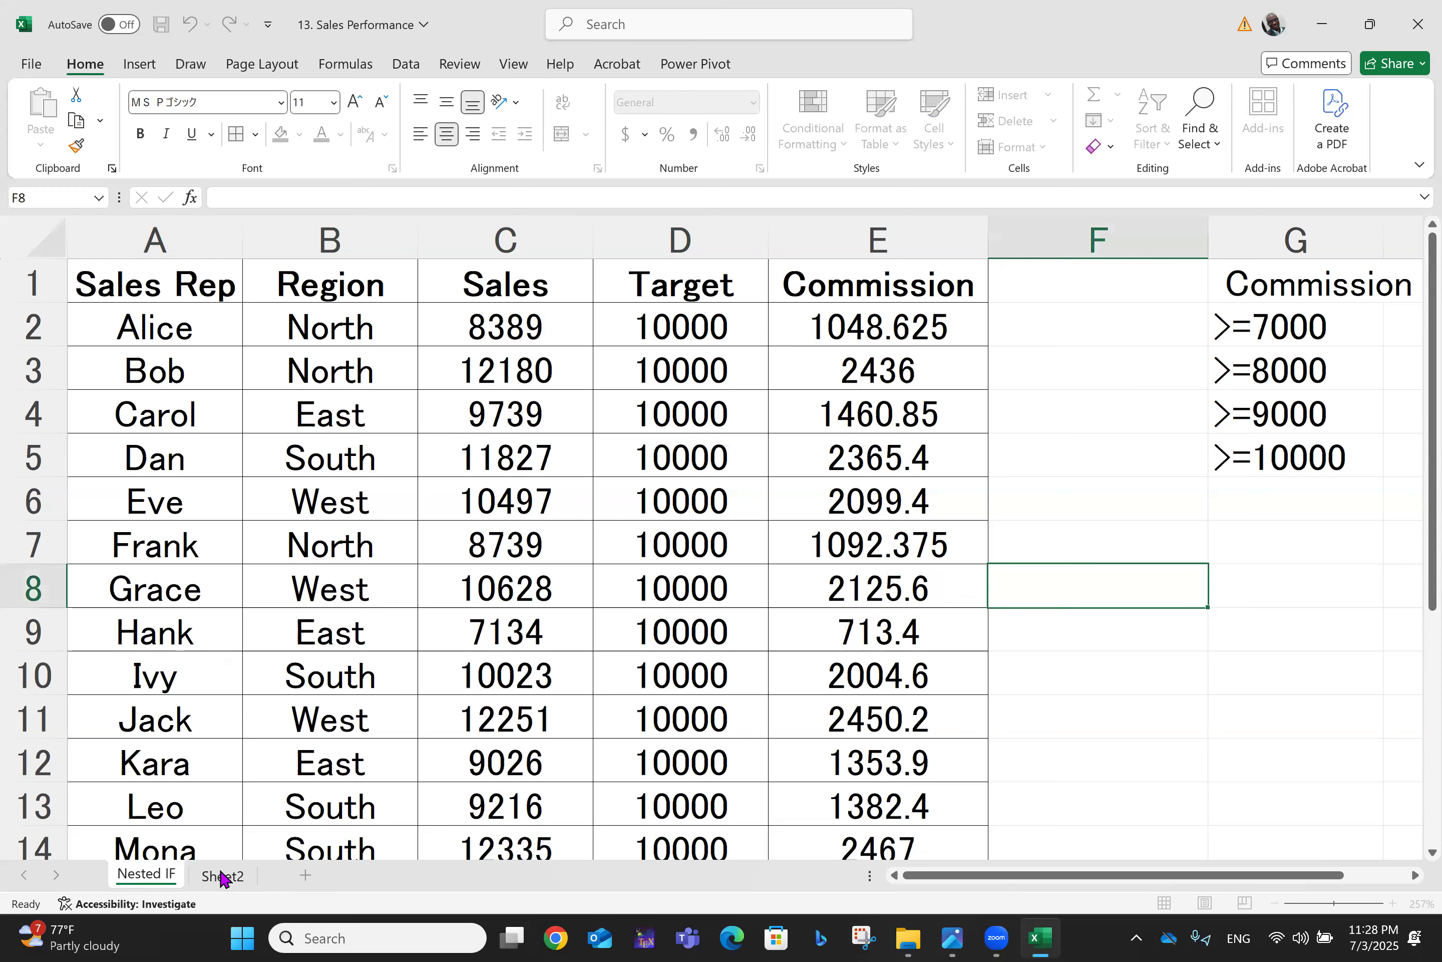
- Rename Sheet2 as "IFS"
{"action": "left_click", "coordinate": [222, 876]}
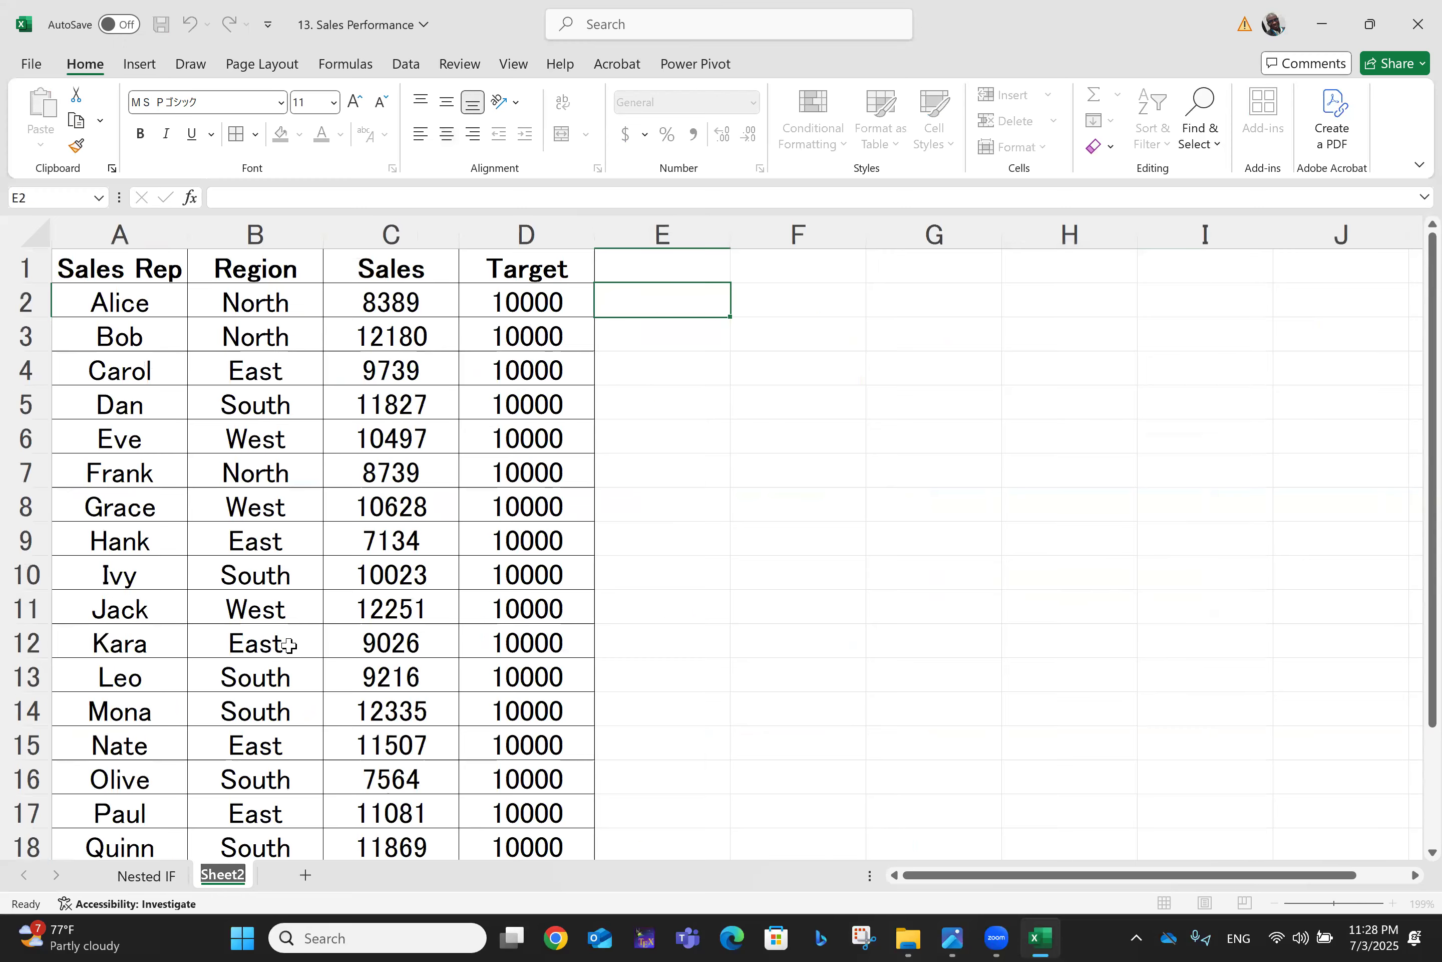
{"action": "type", "text": "IFS"}
{"action": "key", "text": "Return"}
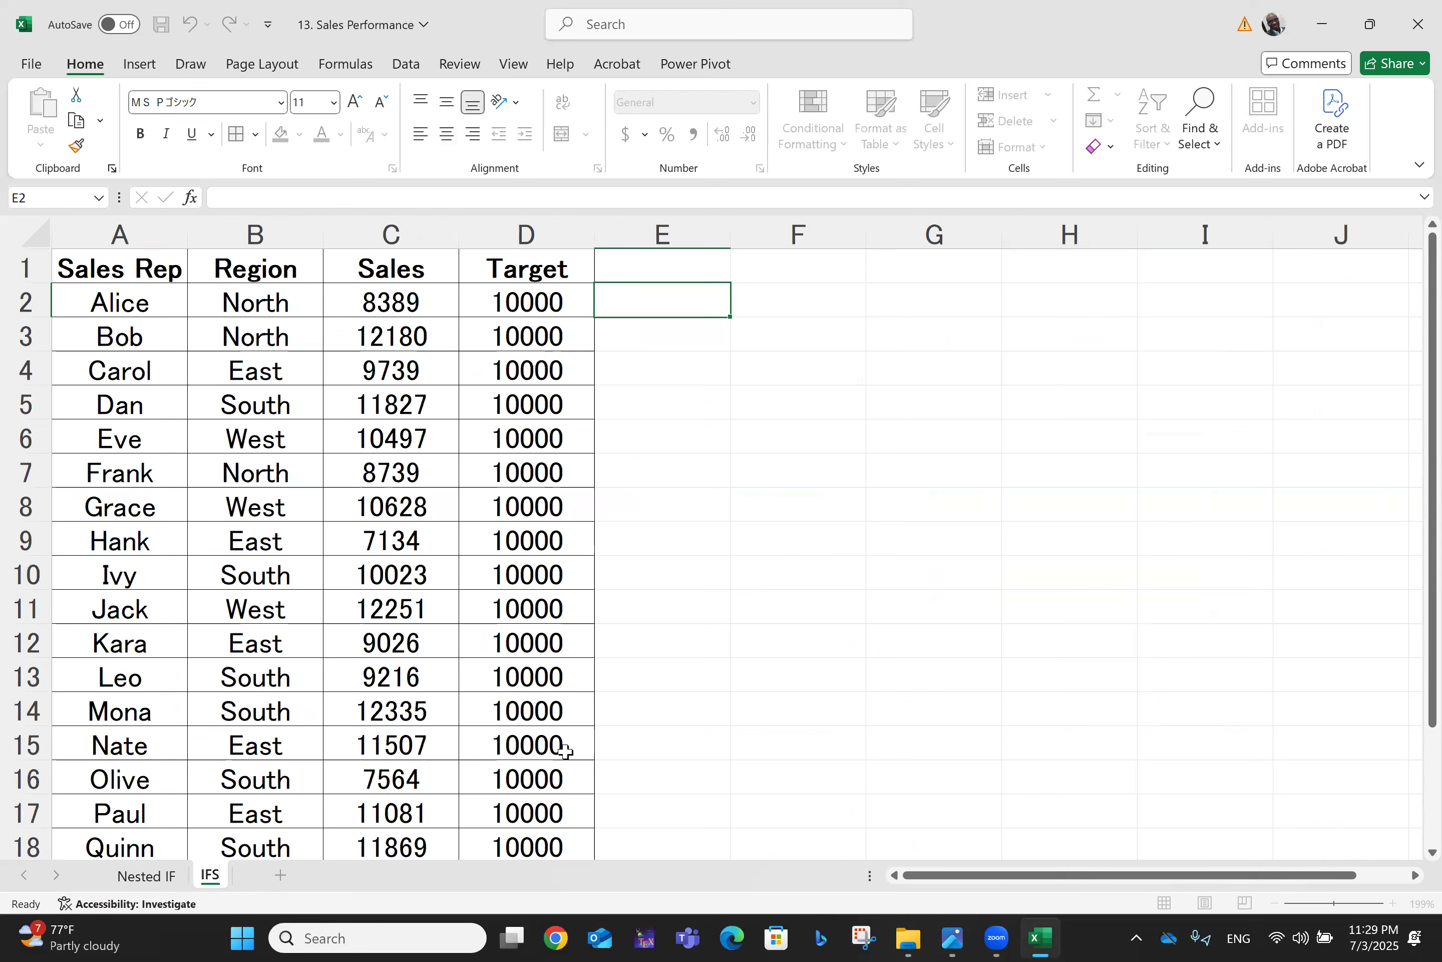
- Enter the heading "Commission" in cell E1 of the IFS sheet and widen column E to fit it
{"action": "left_click", "coordinate": [781, 429]}
{"action": "key", "text": "ctrl+Up"}
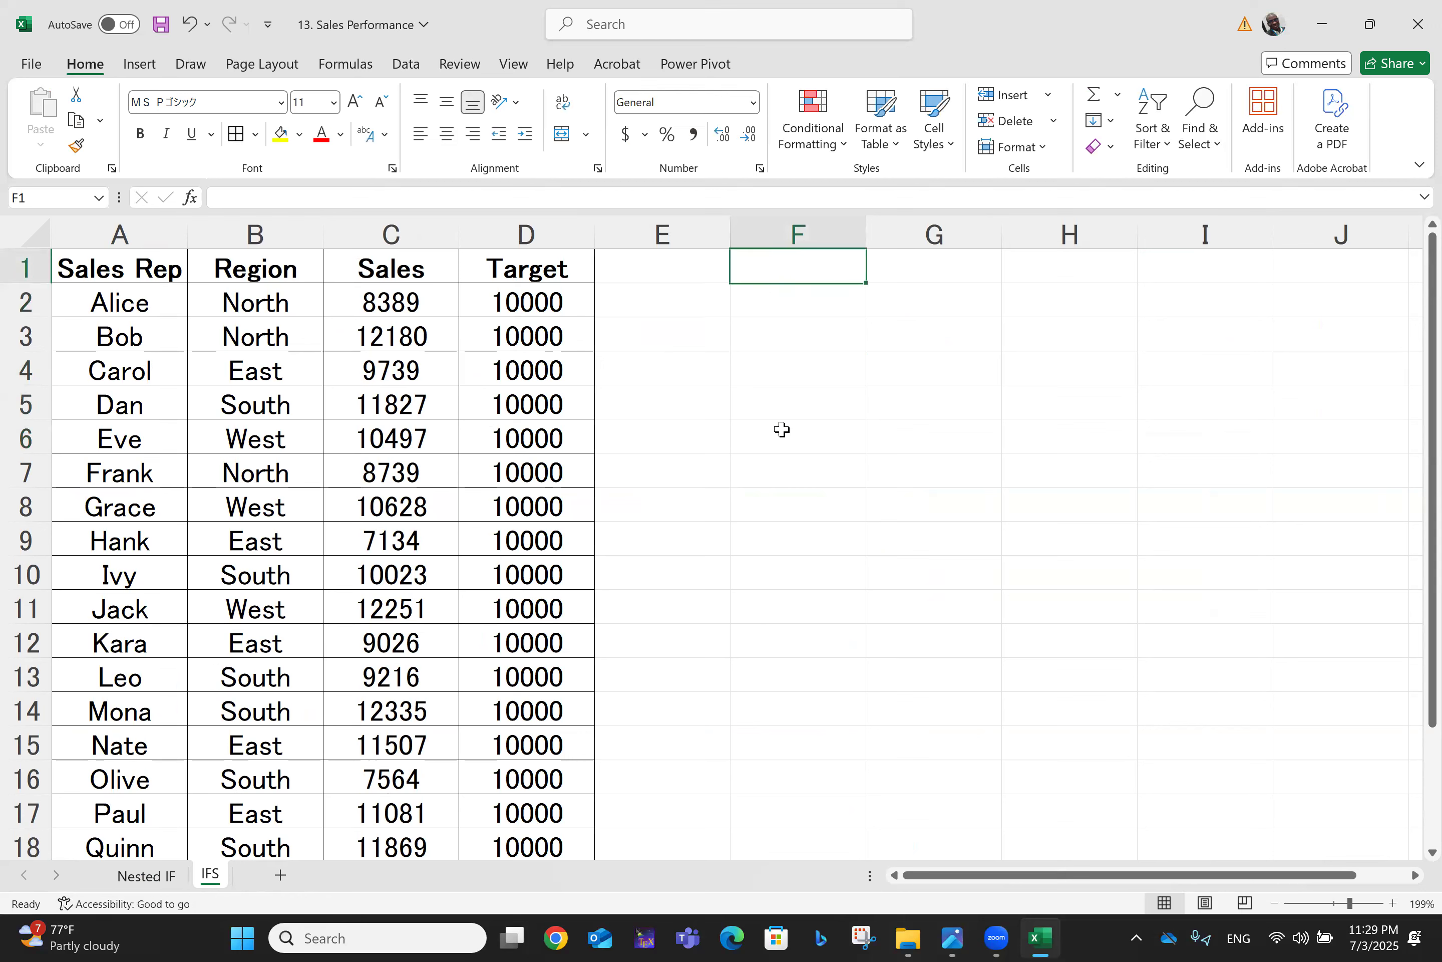
{"action": "key", "text": "Left"}
{"action": "key", "text": "Left"}
{"action": "key", "text": "Right"}
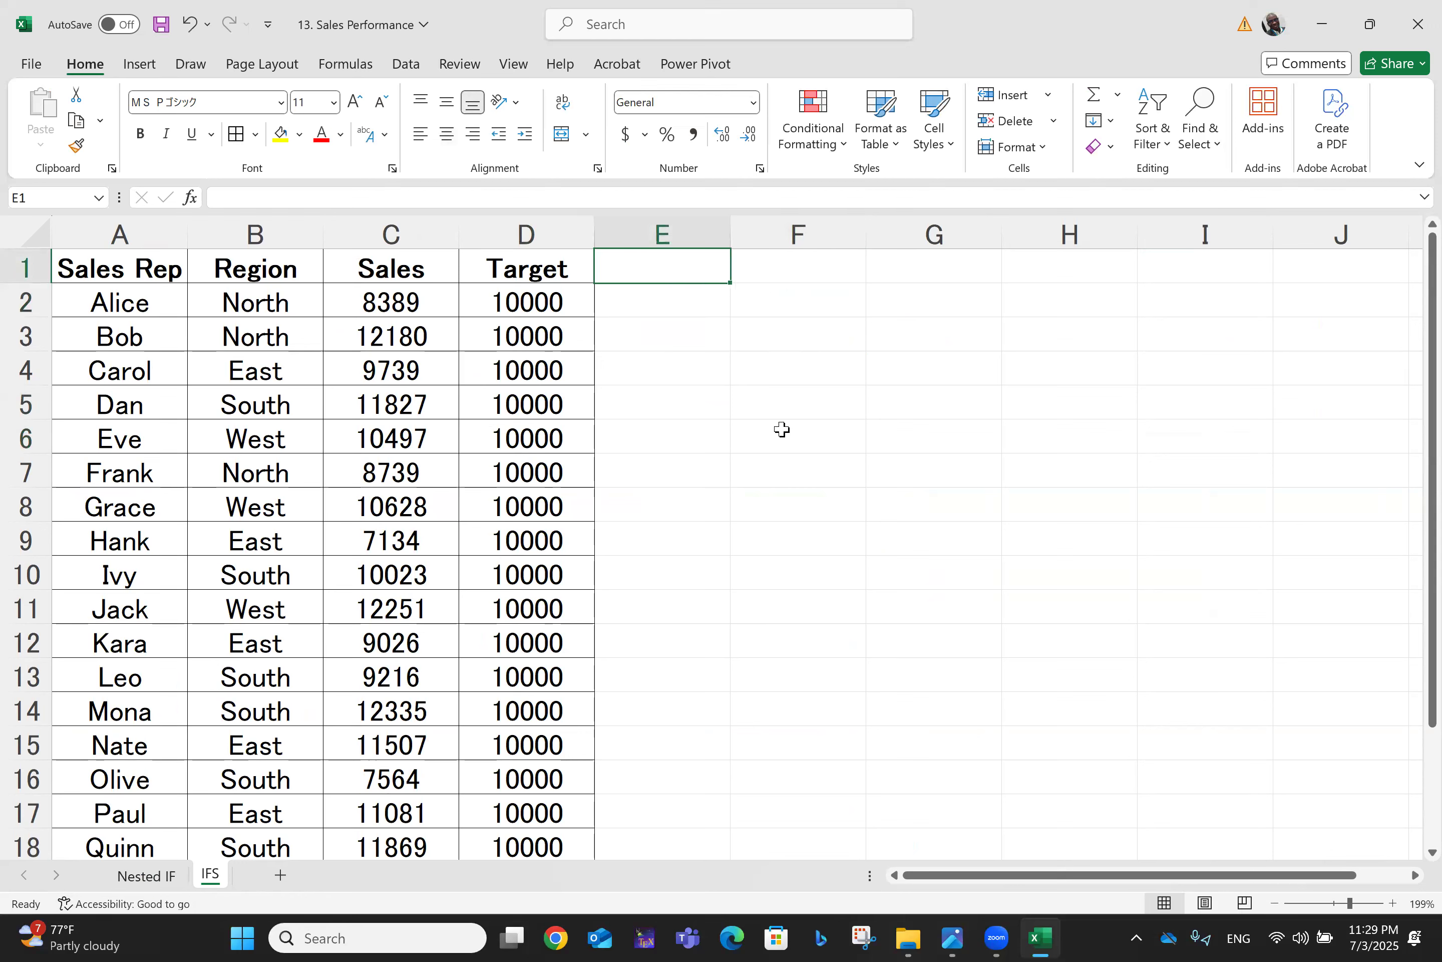
{"action": "type", "text": "cOM"}
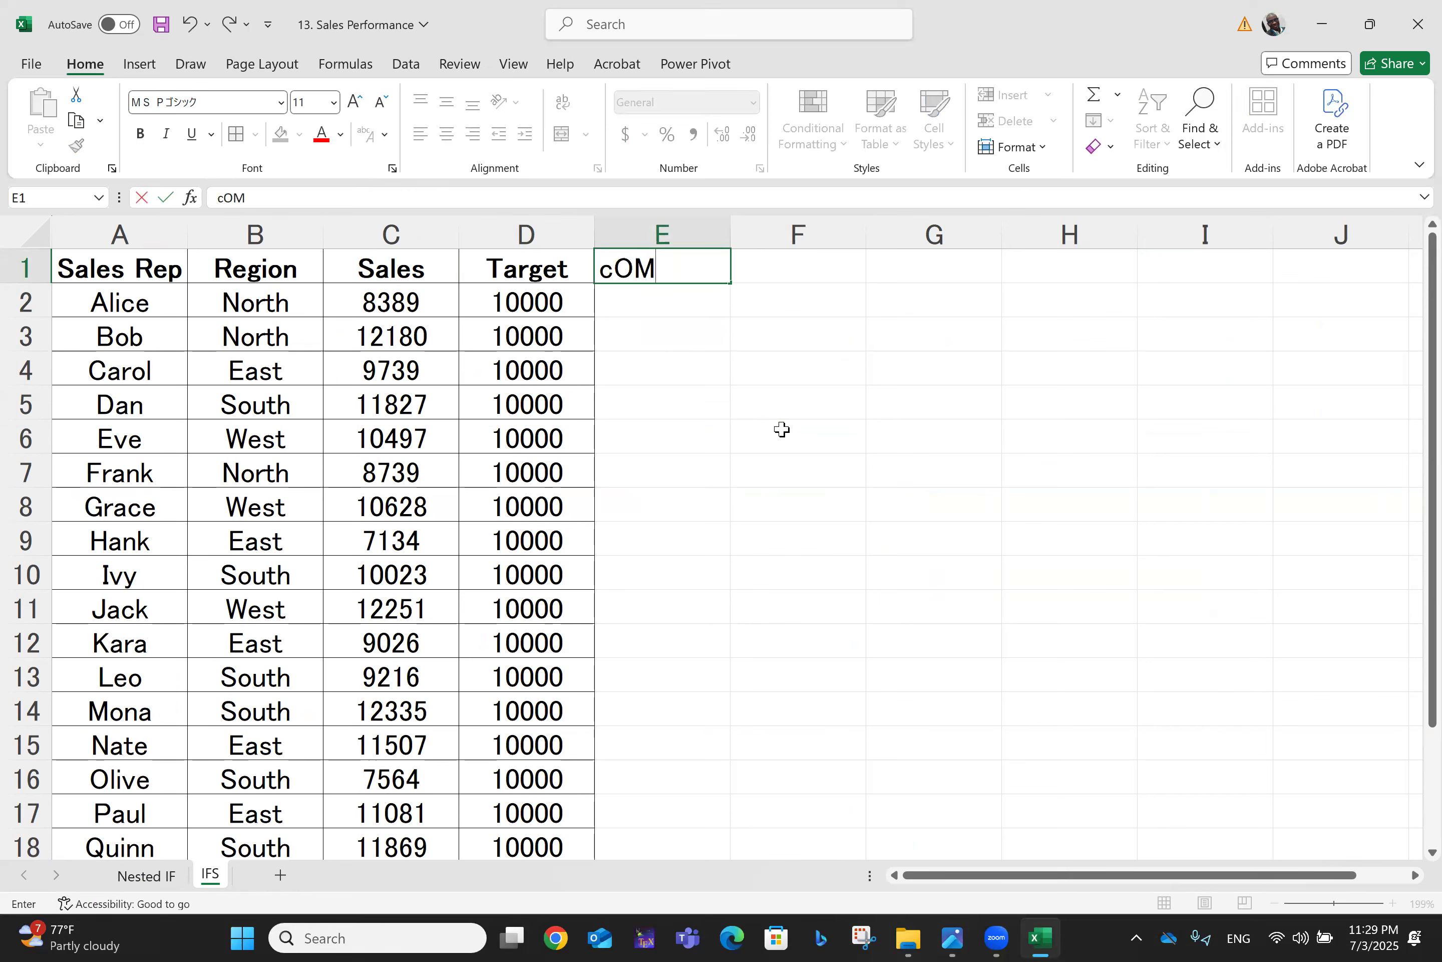
{"action": "type", "text": "MISSION"}
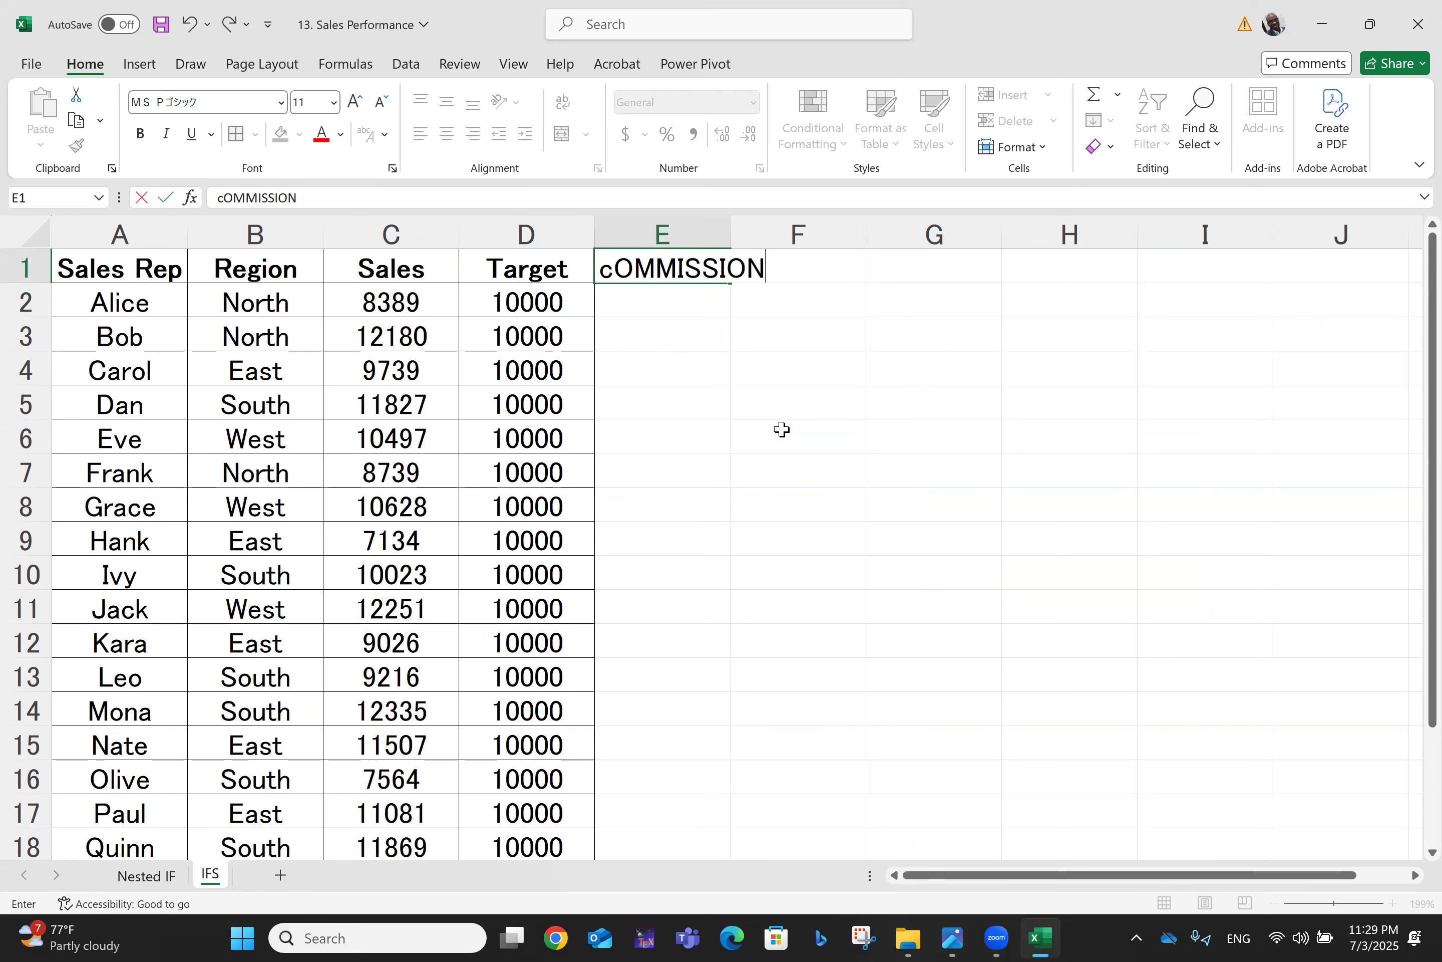
{"action": "key", "text": "Return"}
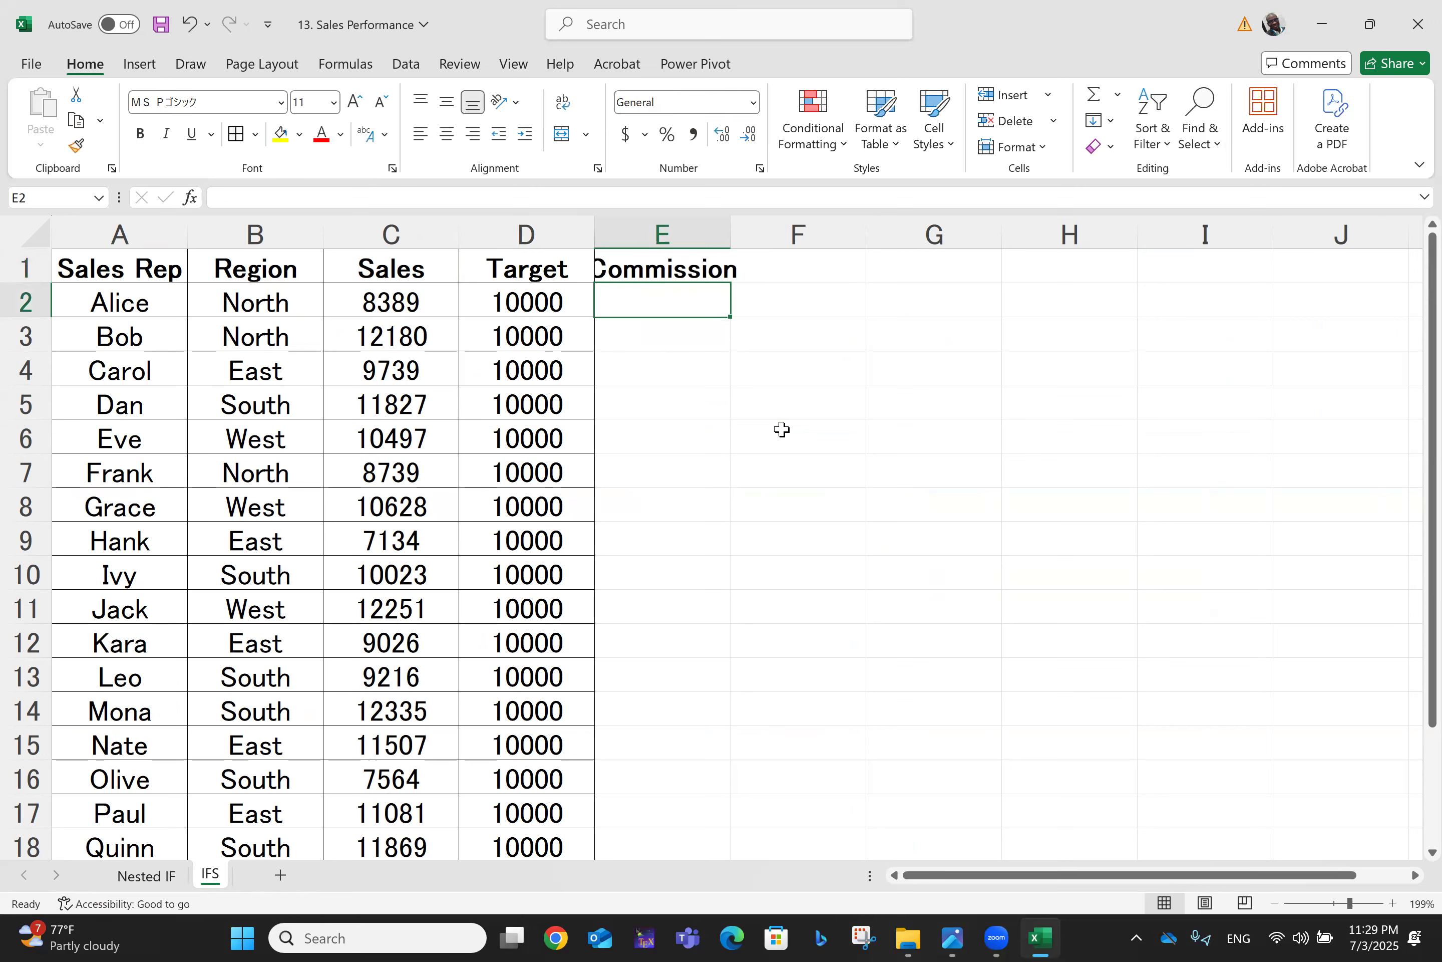
{"action": "double_click", "coordinate": [731, 231]}
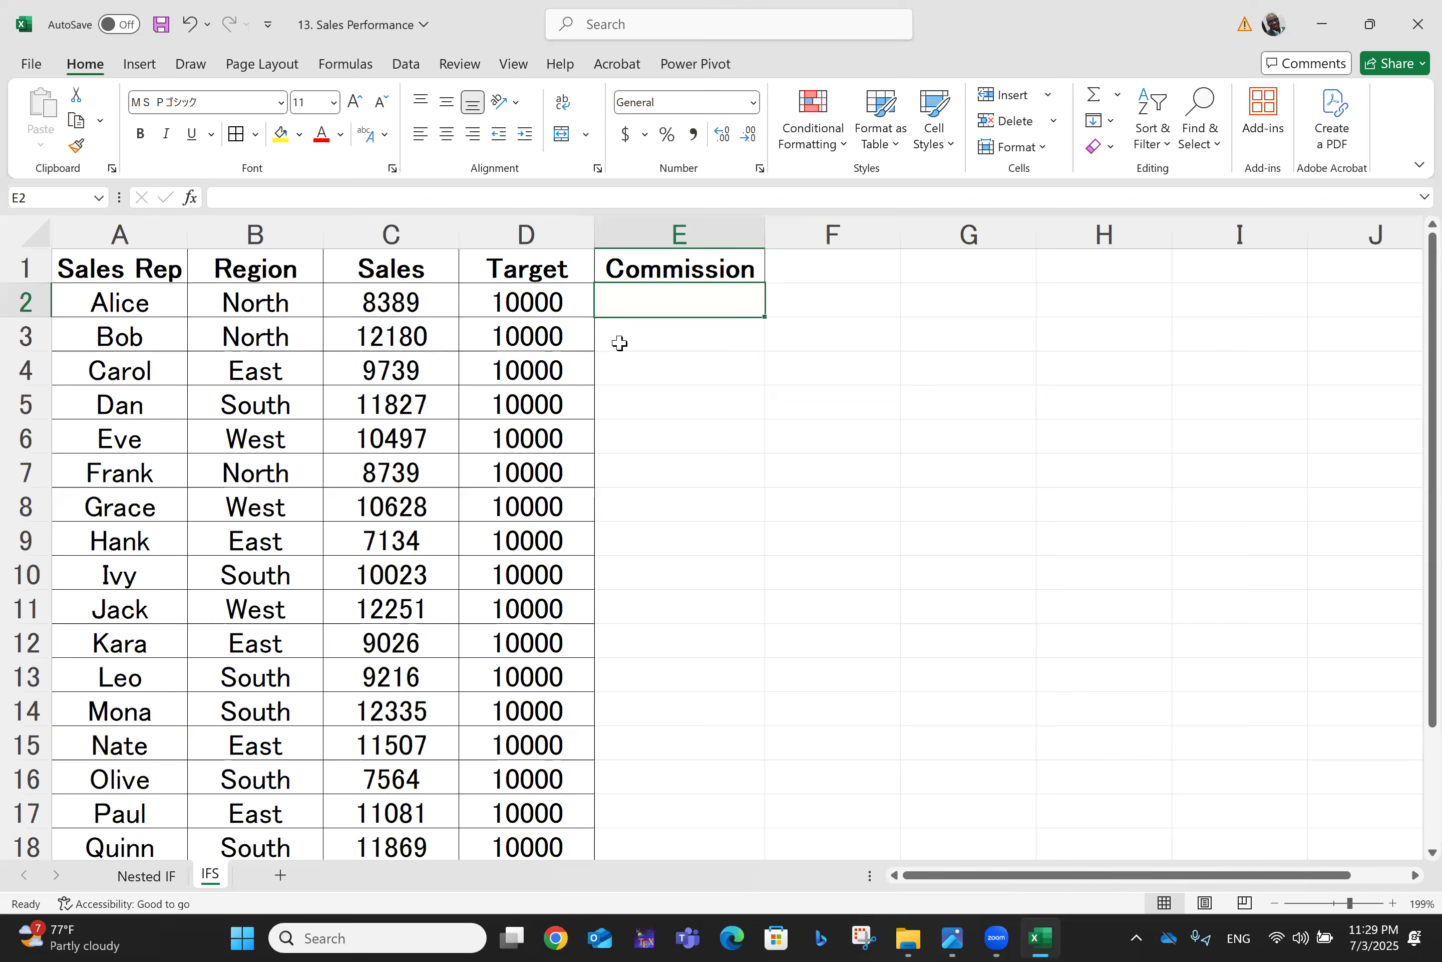
- Begin an IFS formula in E2 with C2>=10000 returning 0.2*C2 and C2>=9000 returning 0.15*C2
{"action": "type", "text": "=if"}
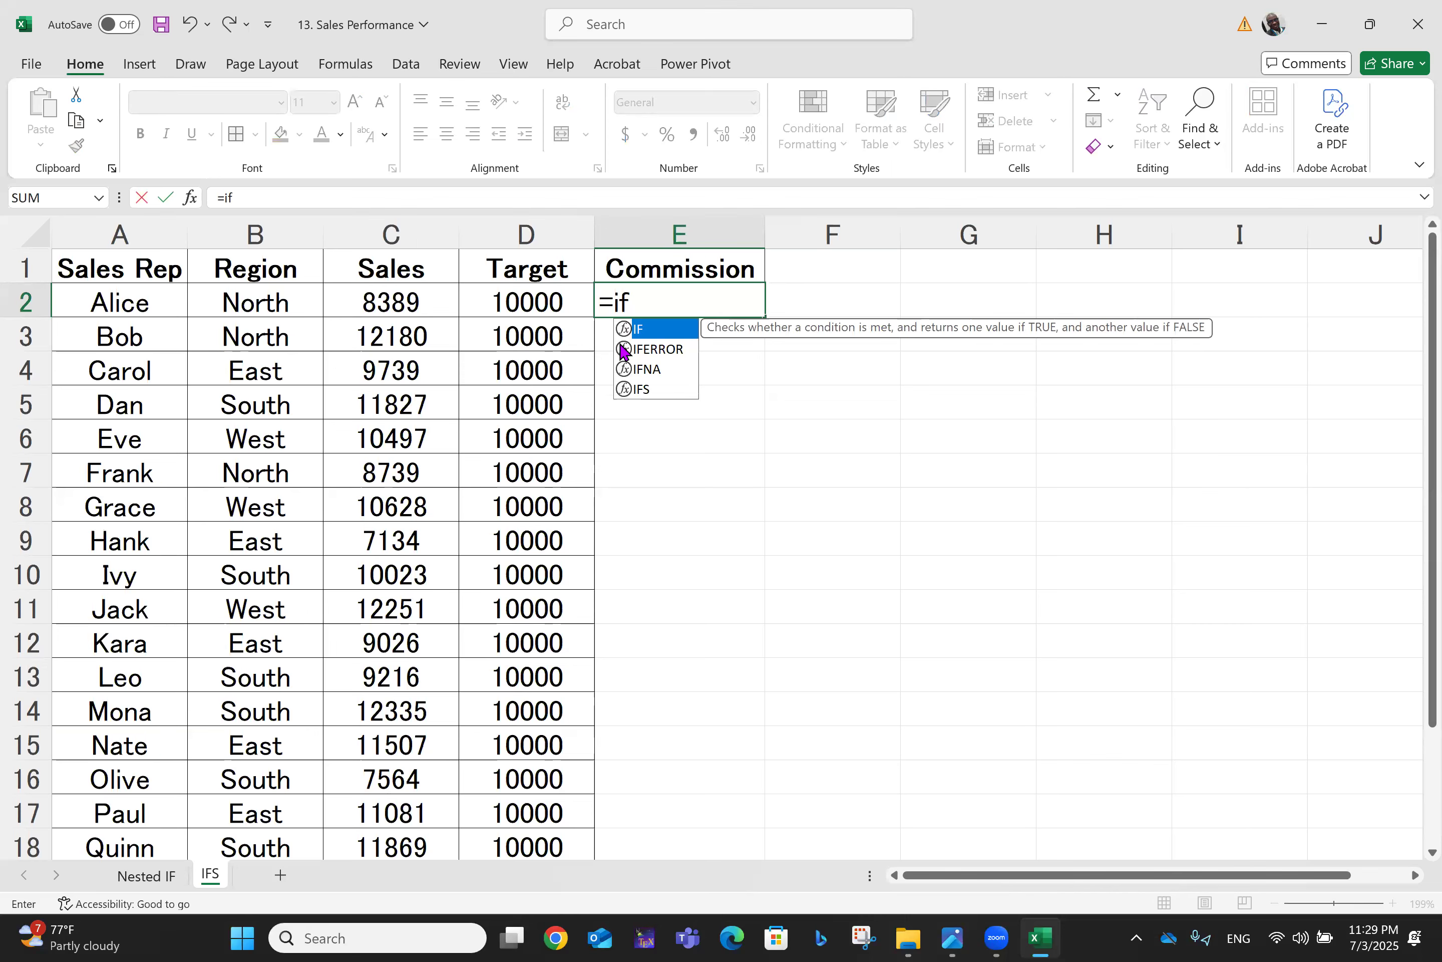
{"action": "type", "text": "s("}
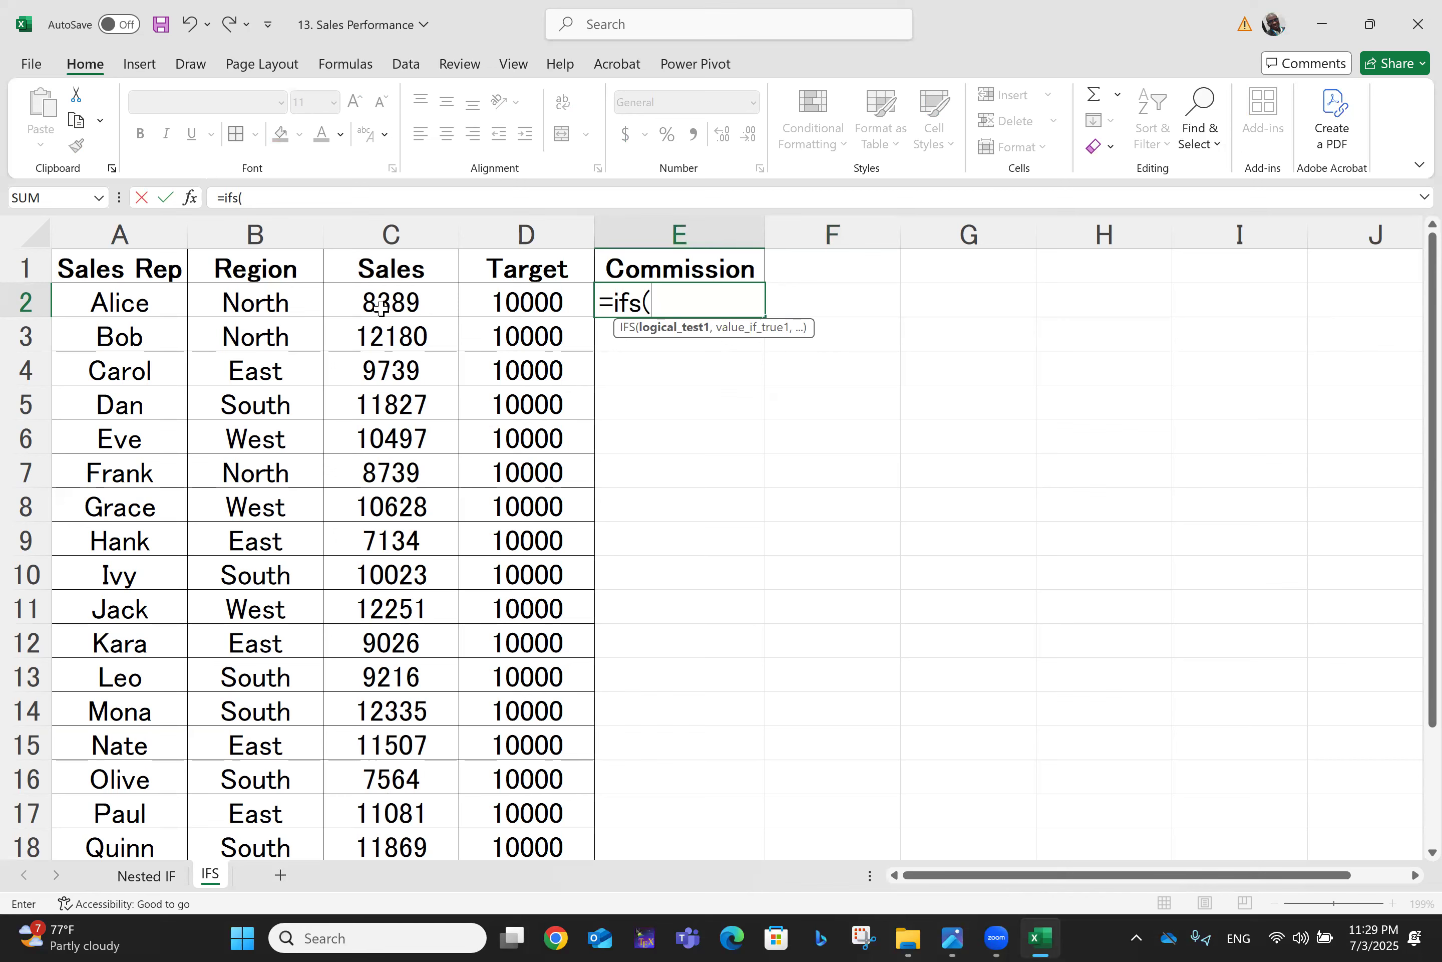
{"action": "left_click", "coordinate": [399, 303]}
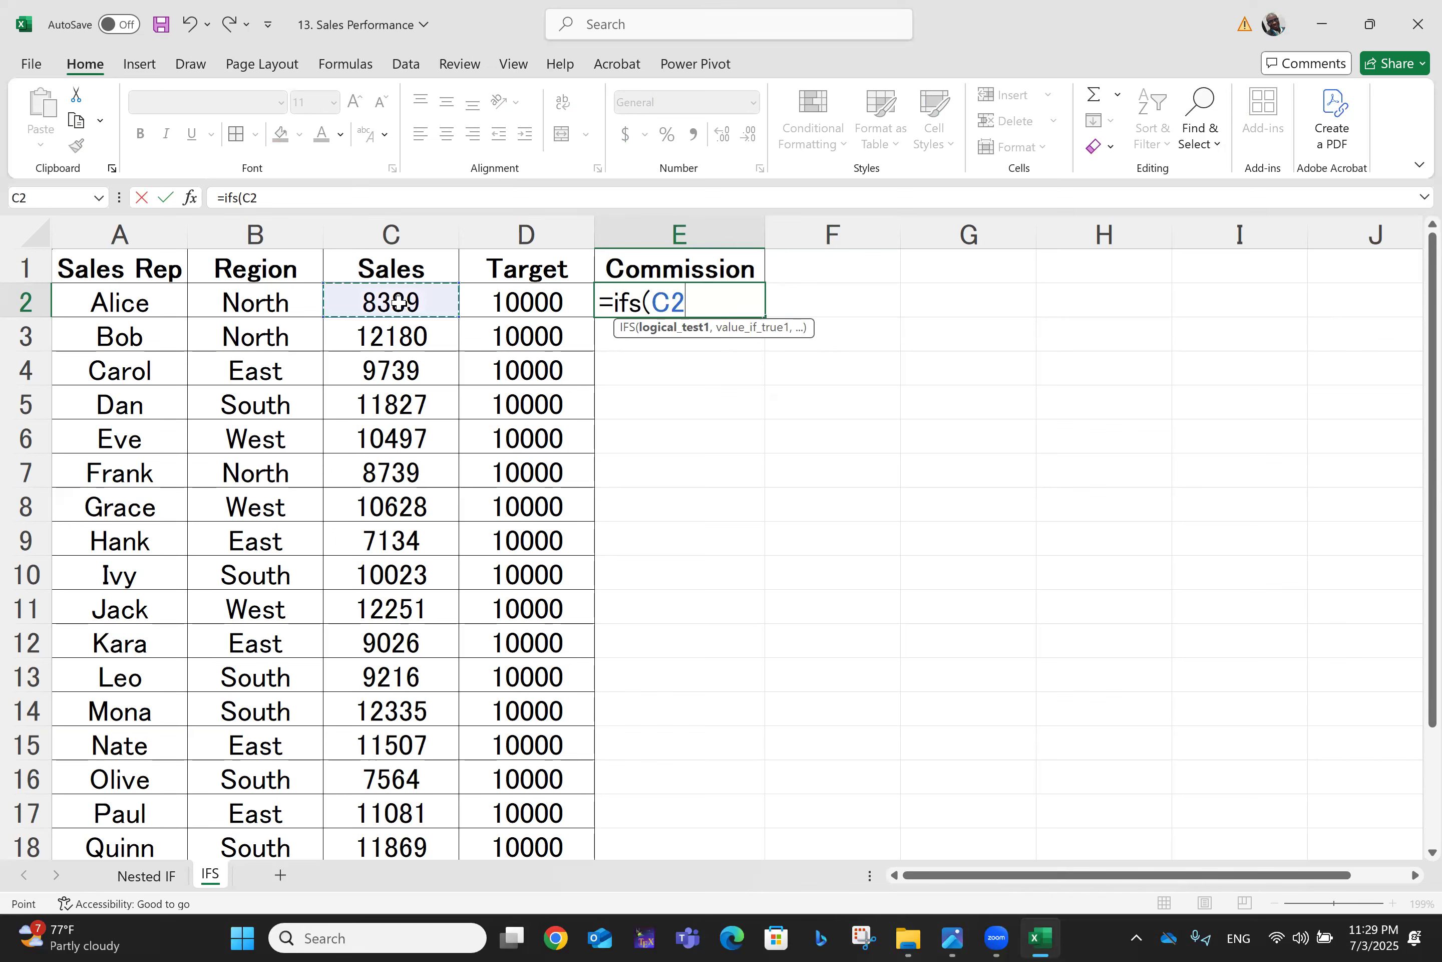
{"action": "type", "text": ">=100"}
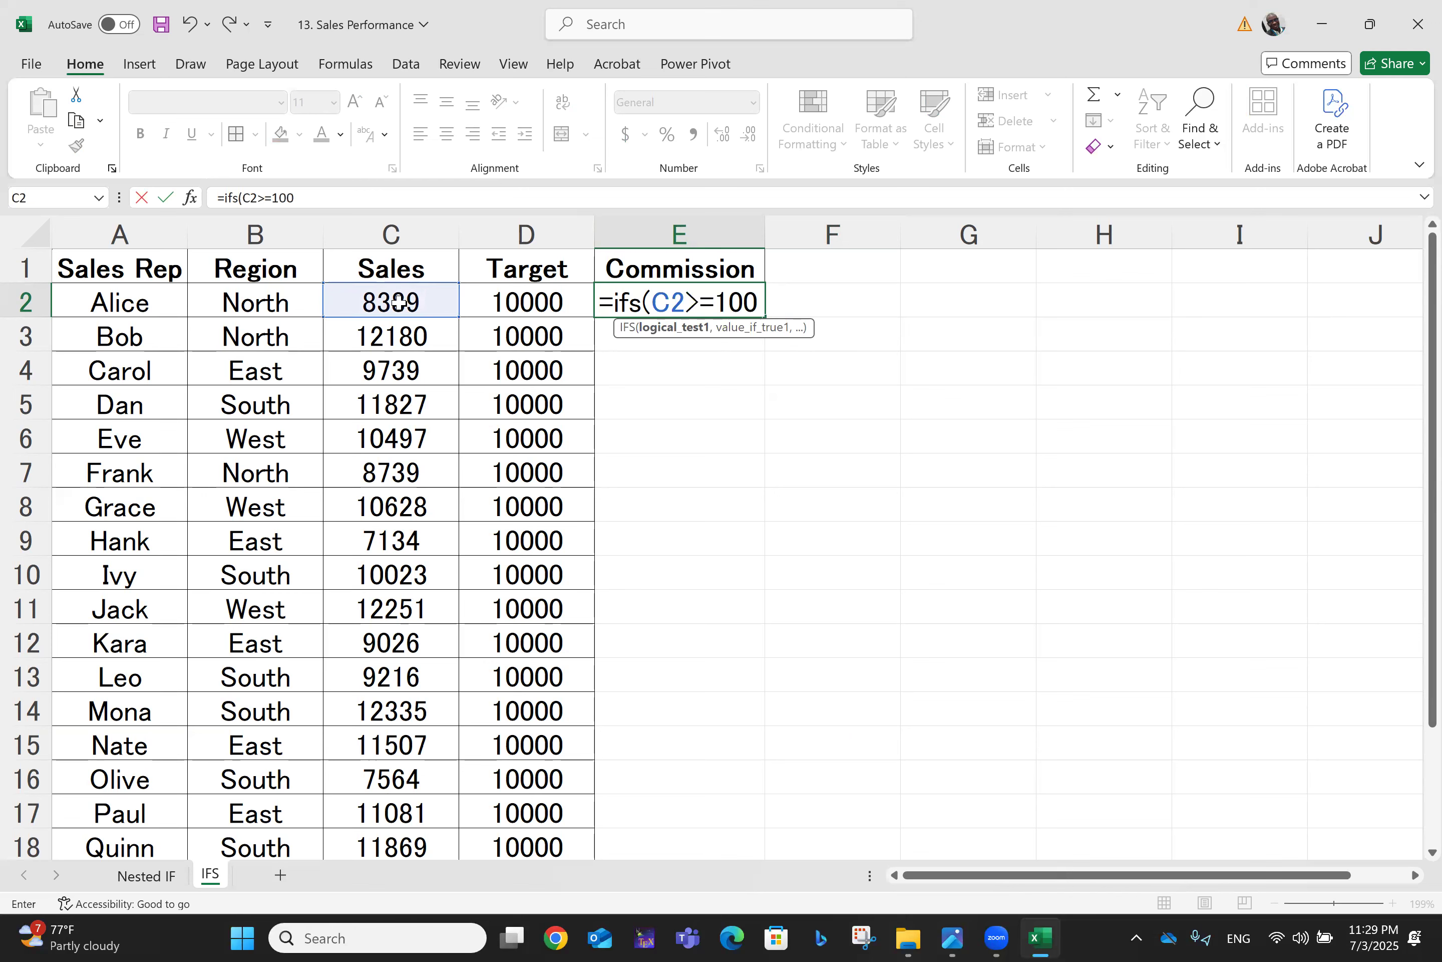
{"action": "type", "text": "00,"}
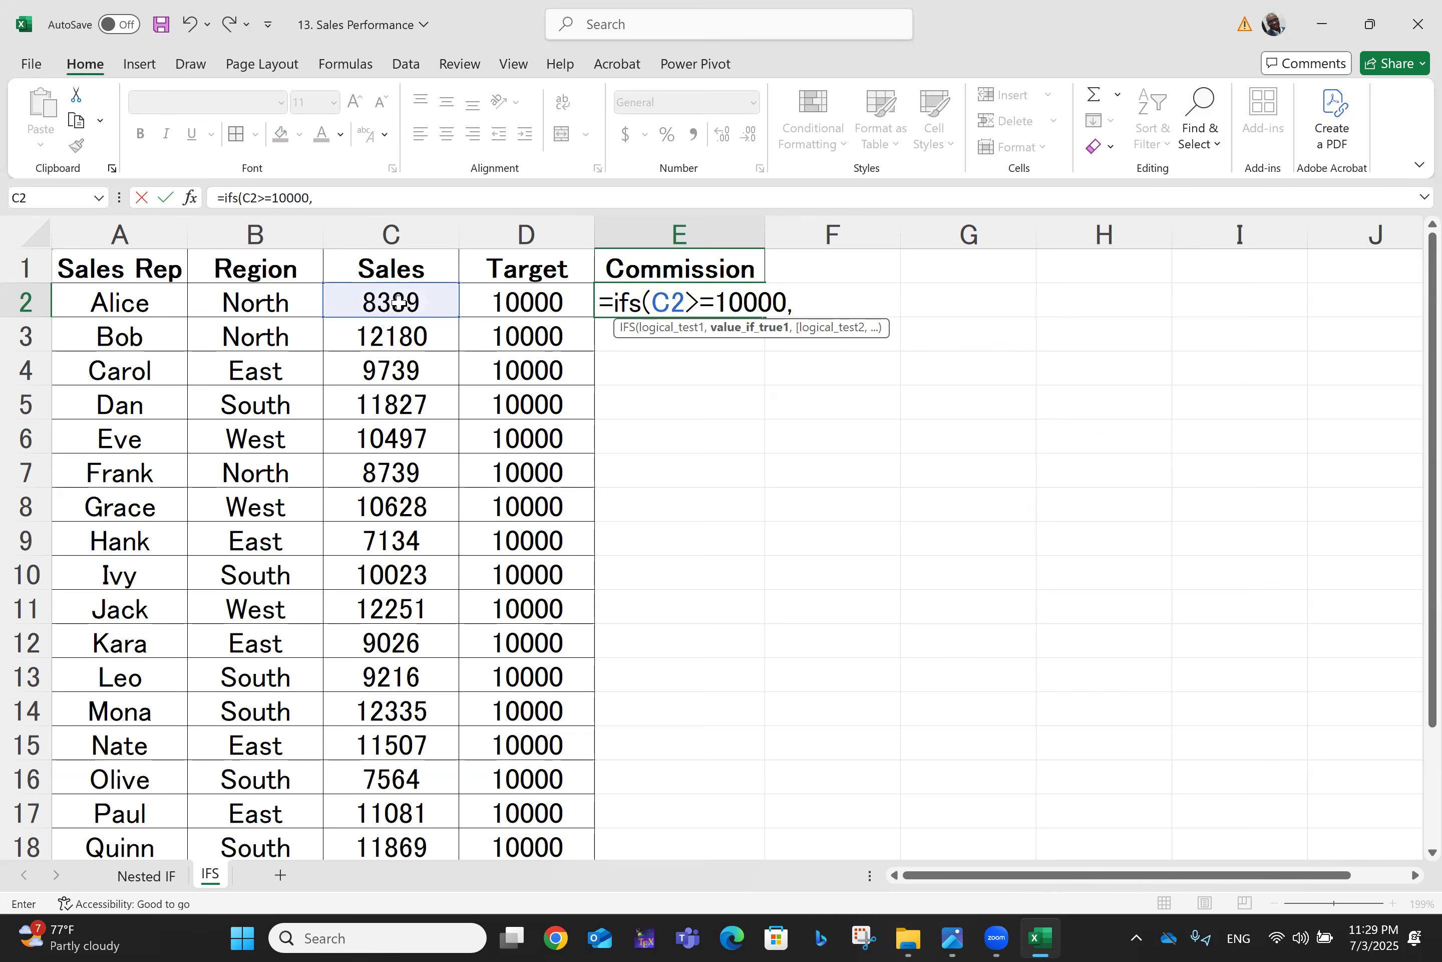
{"action": "type", "text": "0.2*c2"}
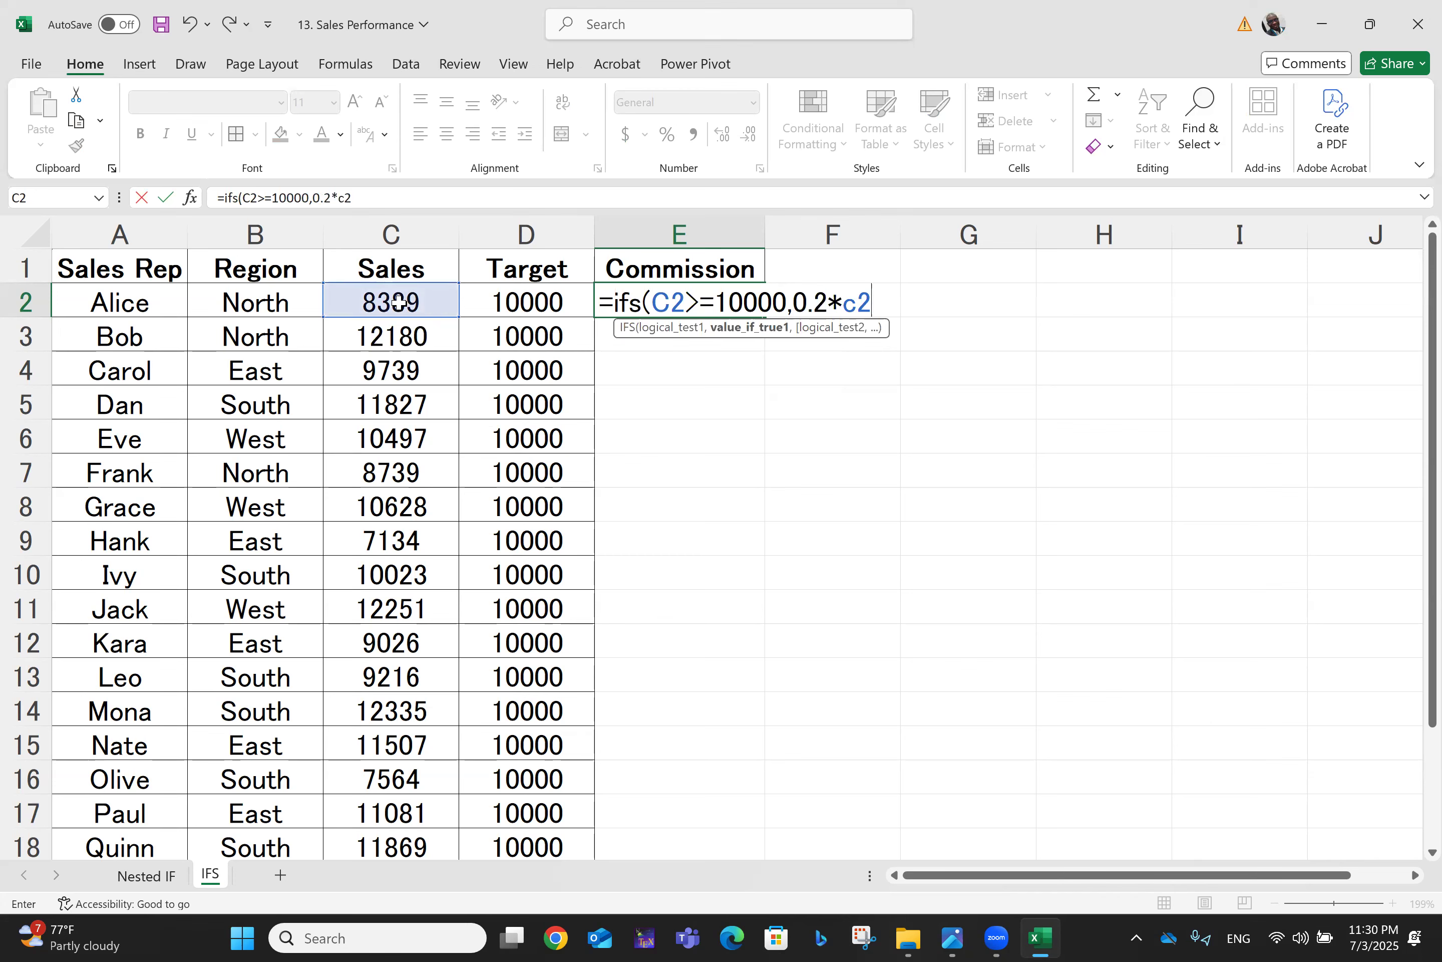
{"action": "type", "text": ","}
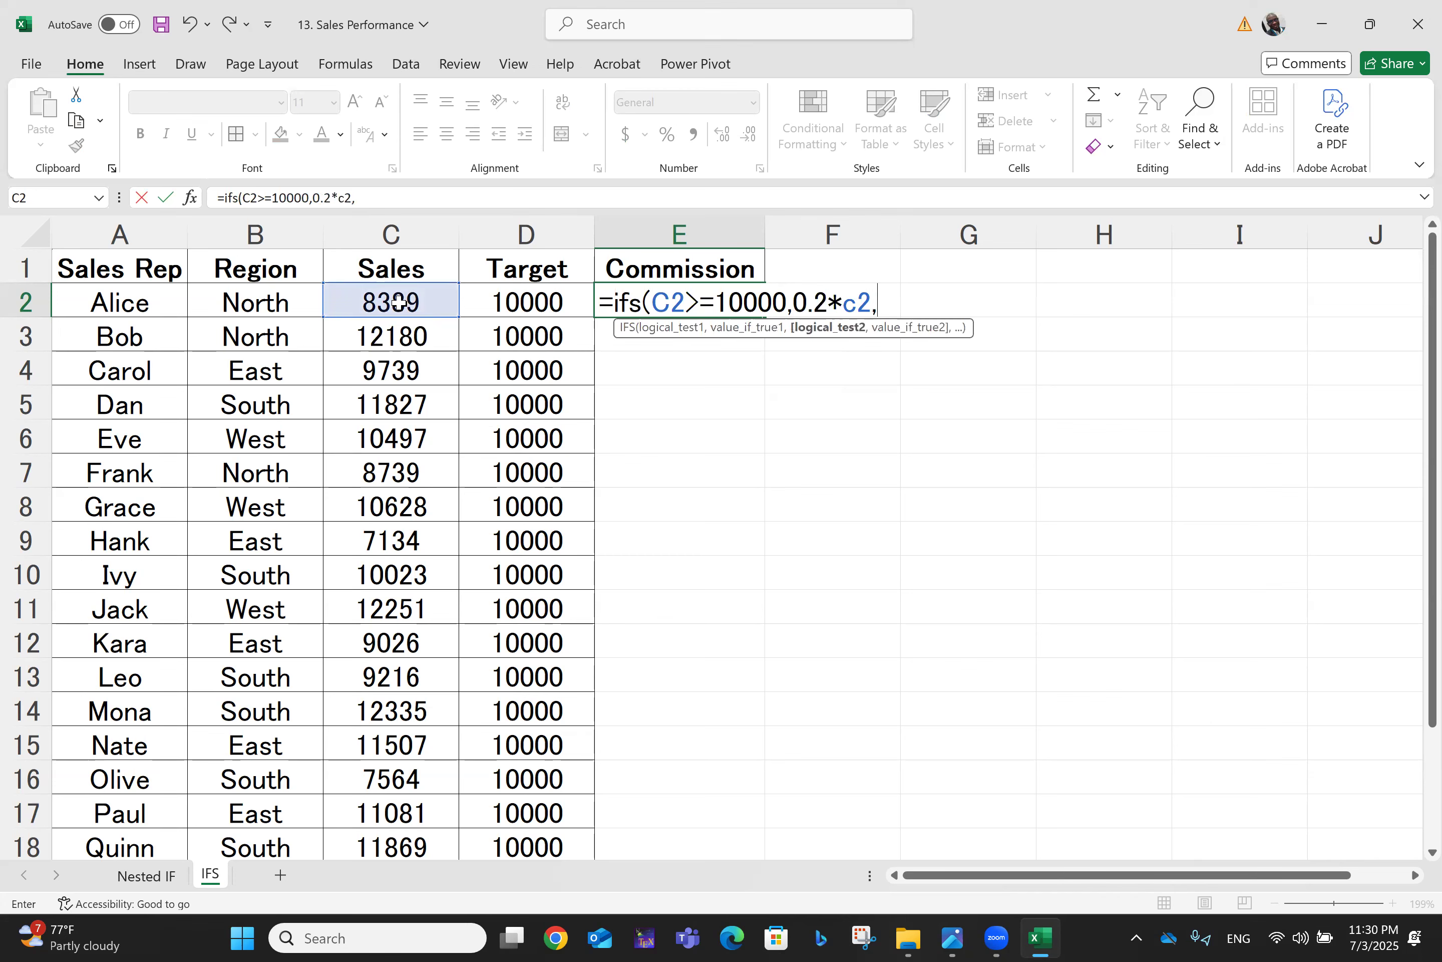
{"action": "type", "text": "c2"}
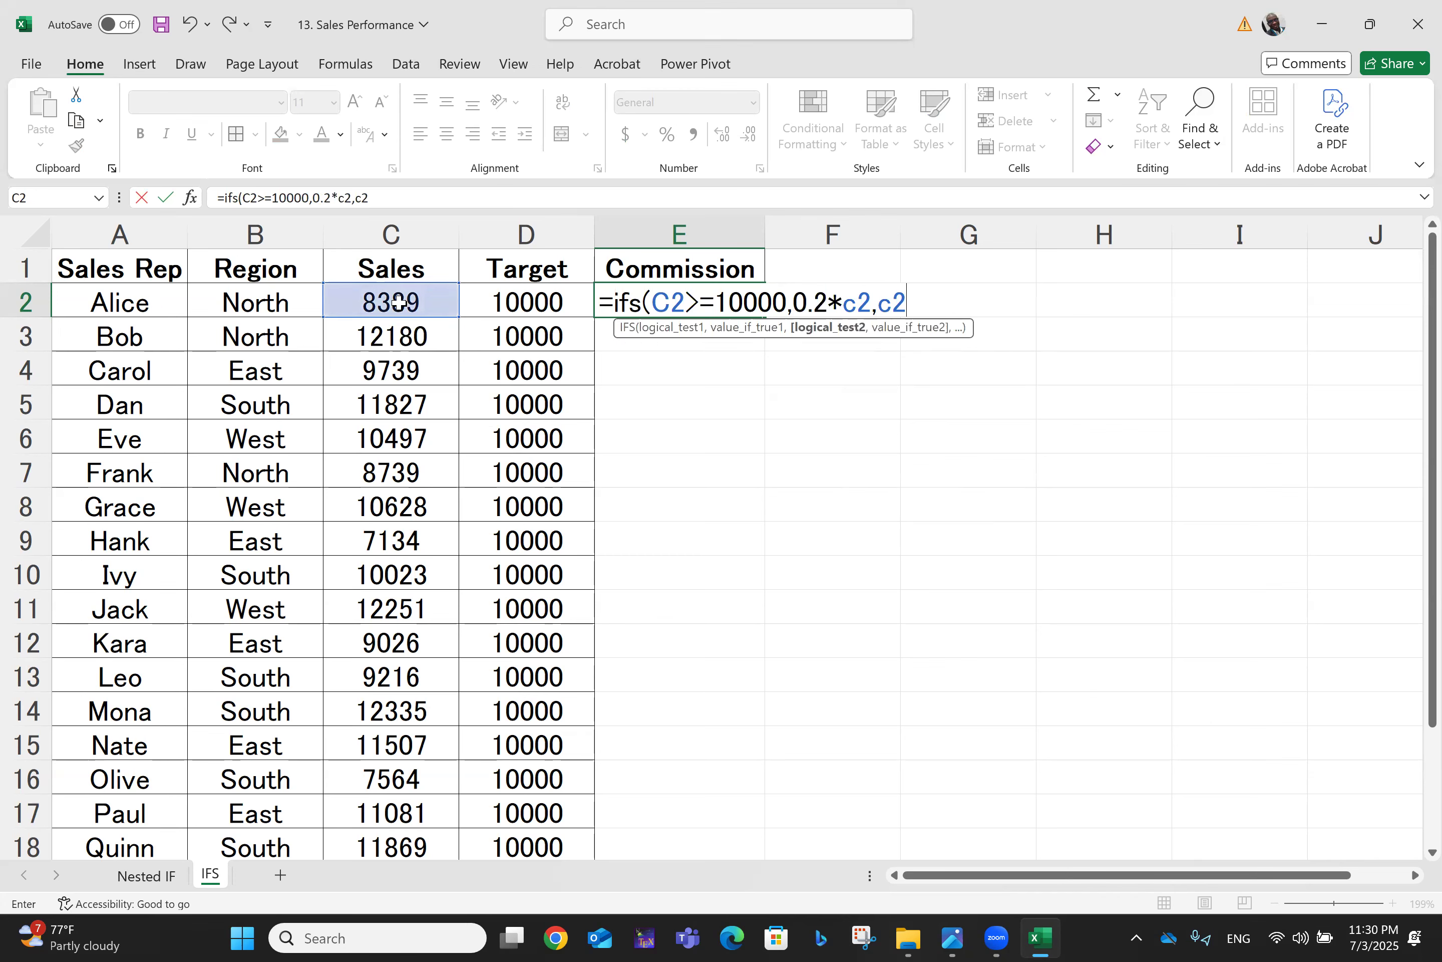
{"action": "type", "text": ">=9000"}
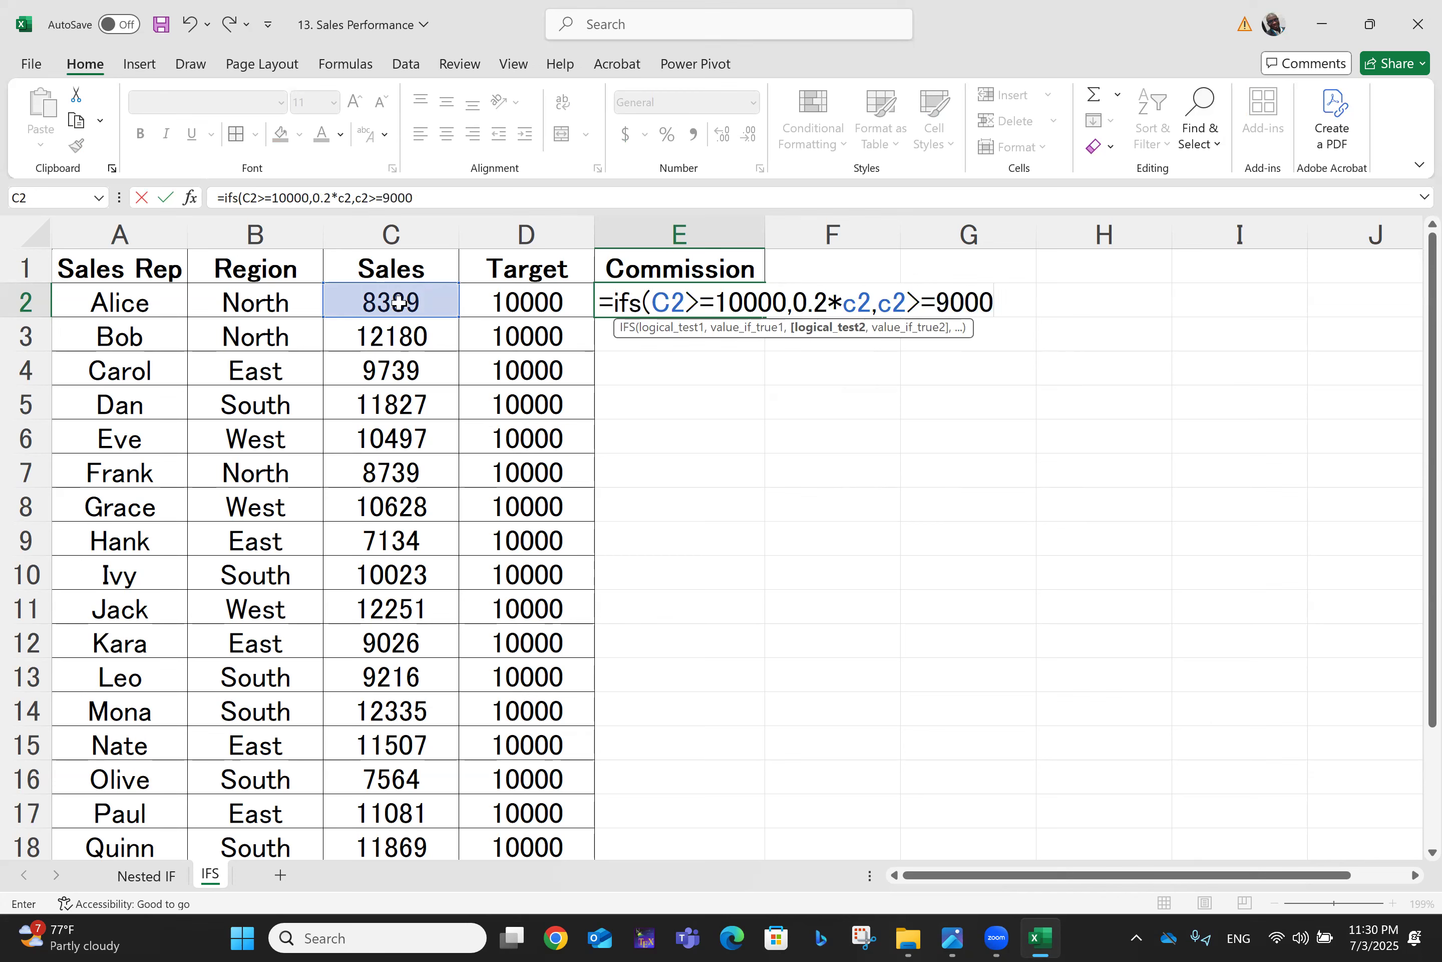
{"action": "type", "text": ",0.15*c2,"}
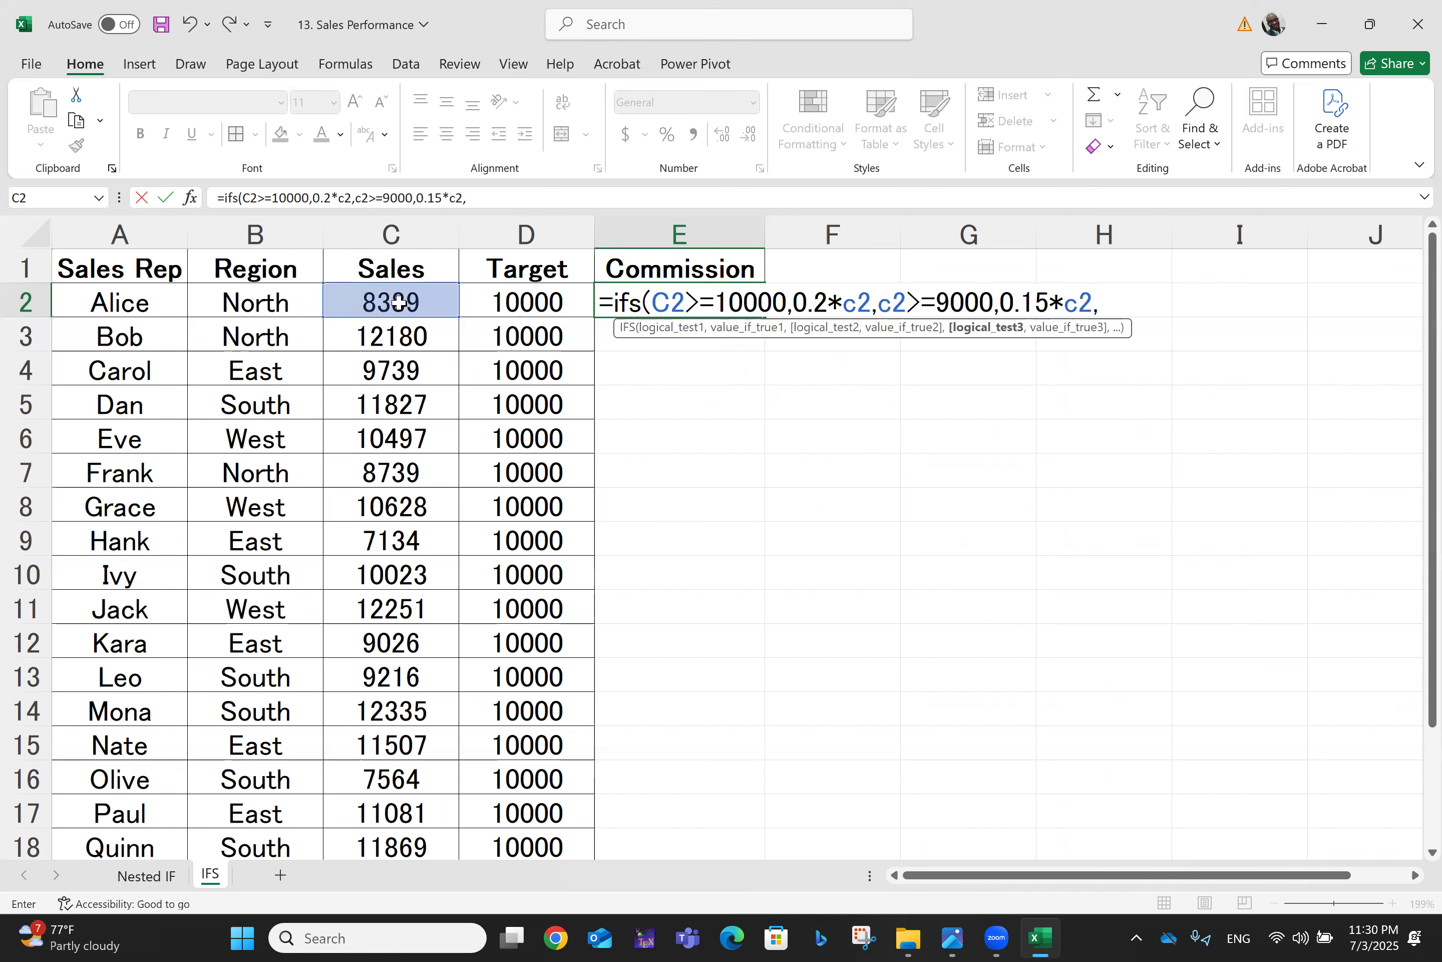
- Complete the E2 formula with C2>=8000 returning 0.125*C2 and C2>=7000 returning 0.125*C2
{"action": "type", "text": "c2"}
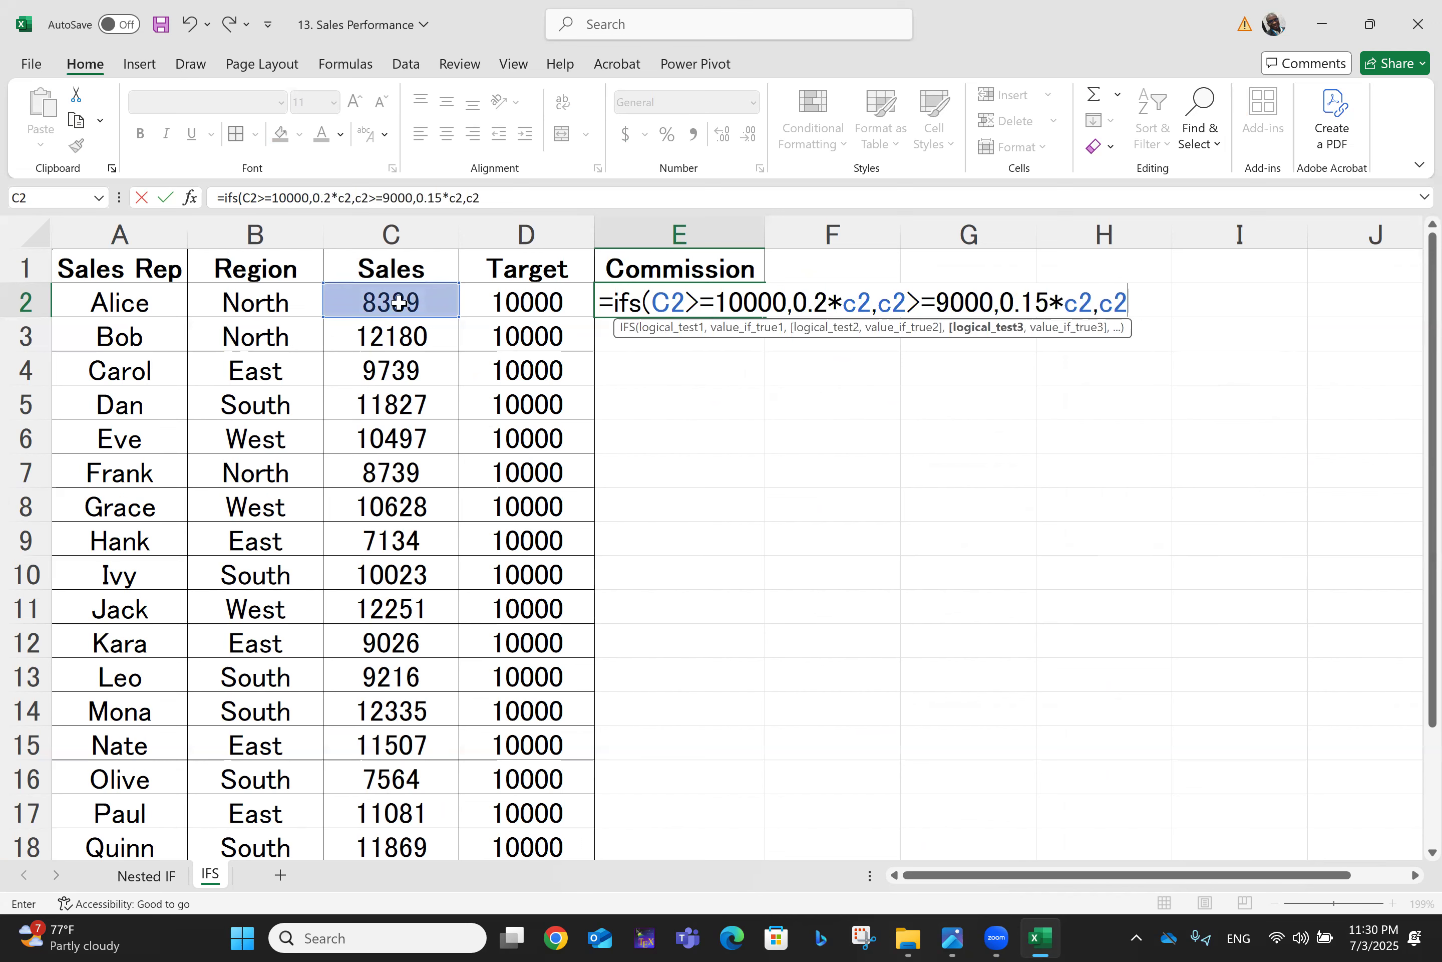
{"action": "type", "text": ">=8000"}
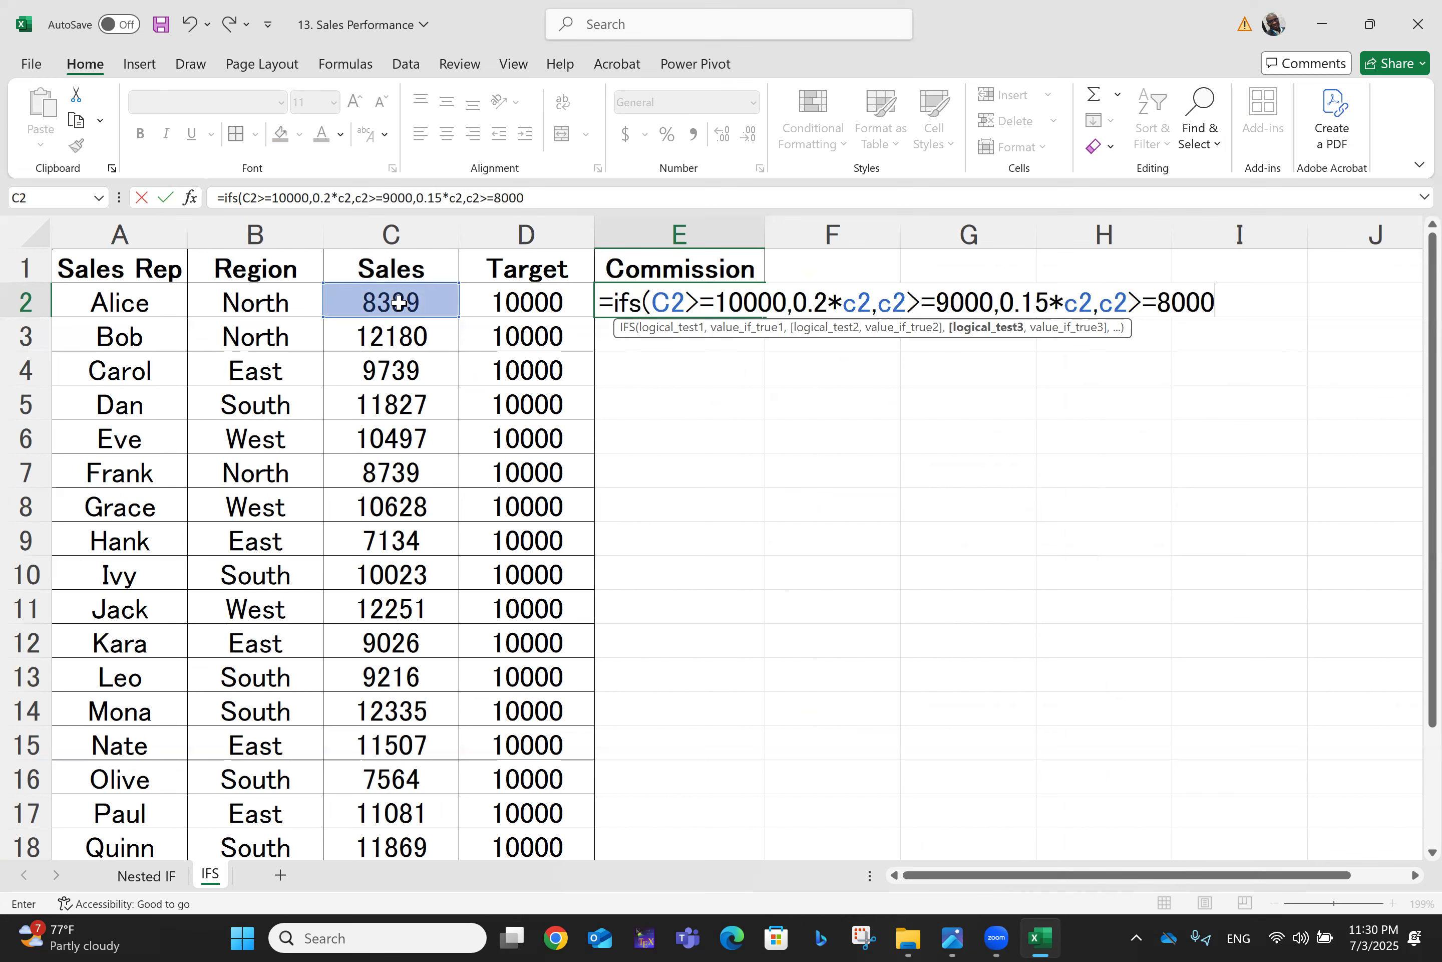
{"action": "type", "text": ","}
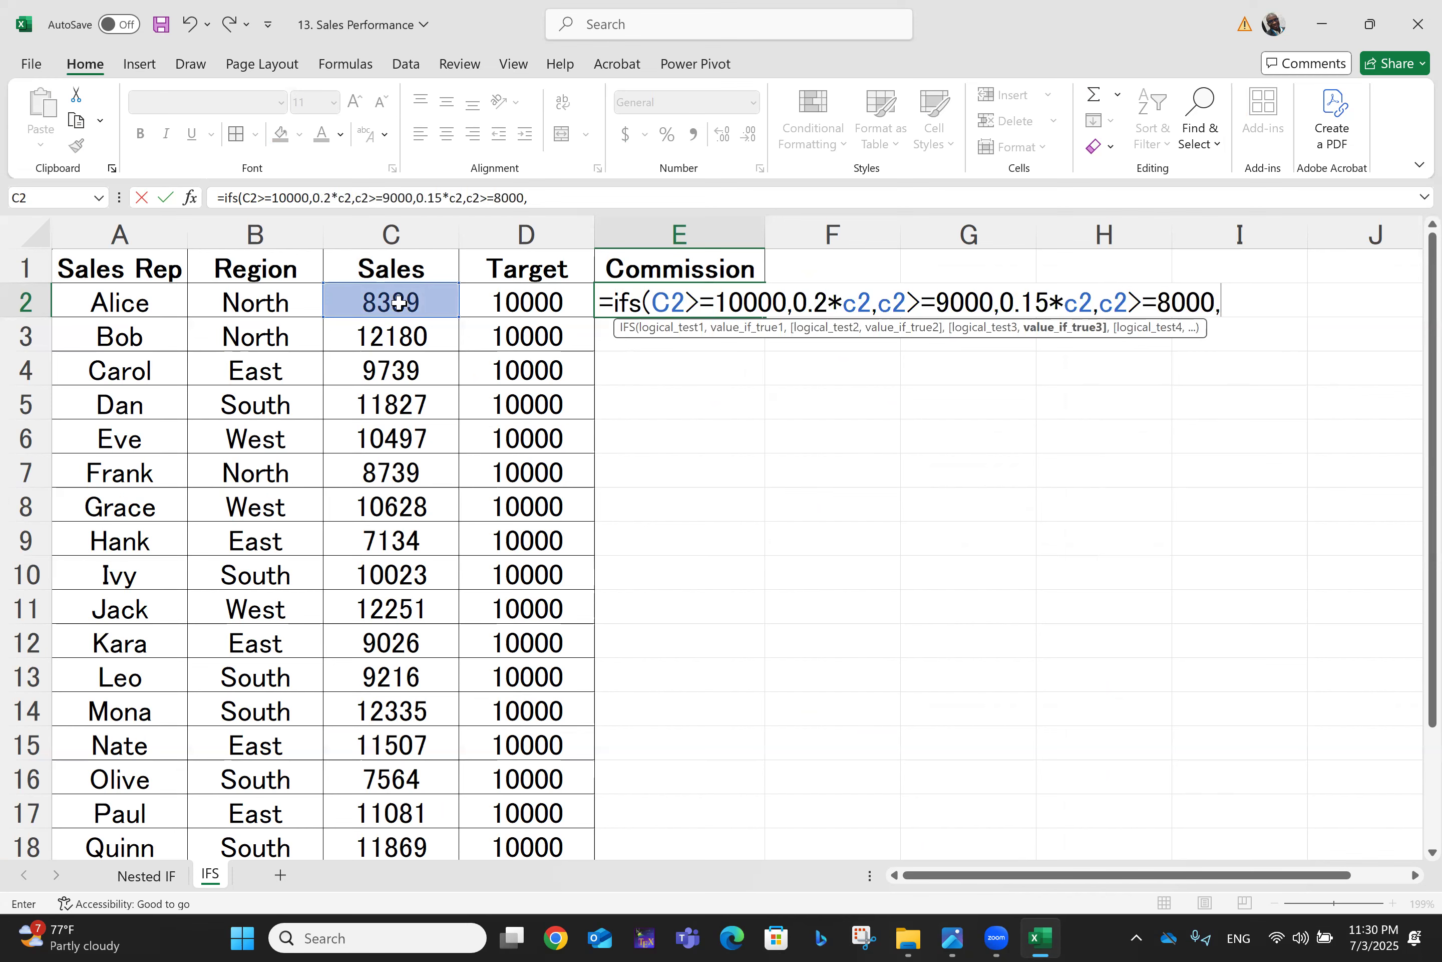
{"action": "type", "text": "0.125*c2"}
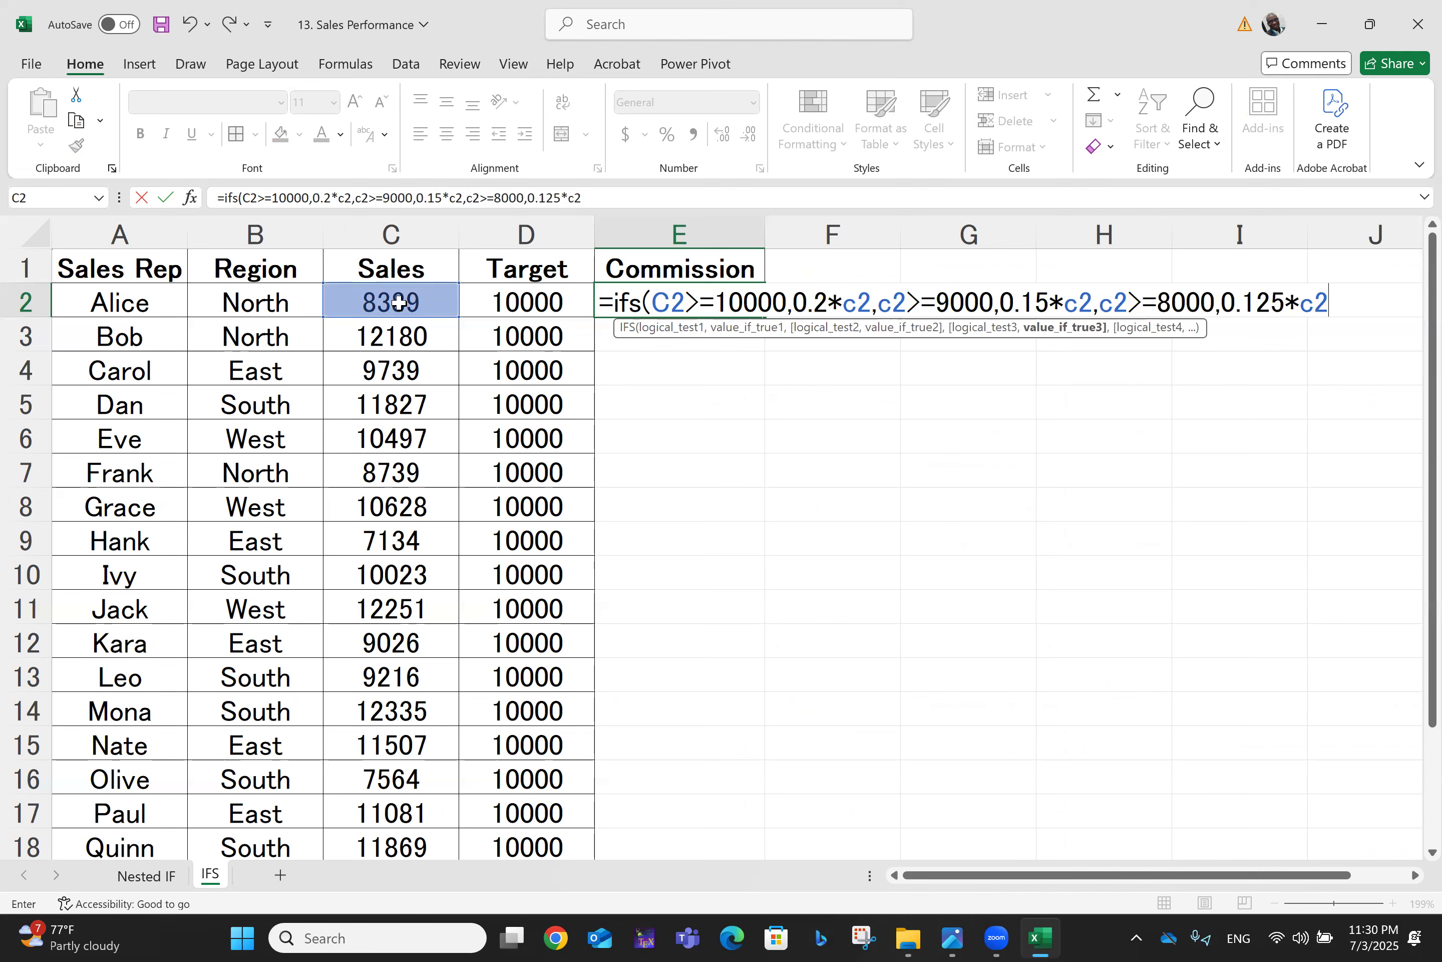
{"action": "type", "text": ","}
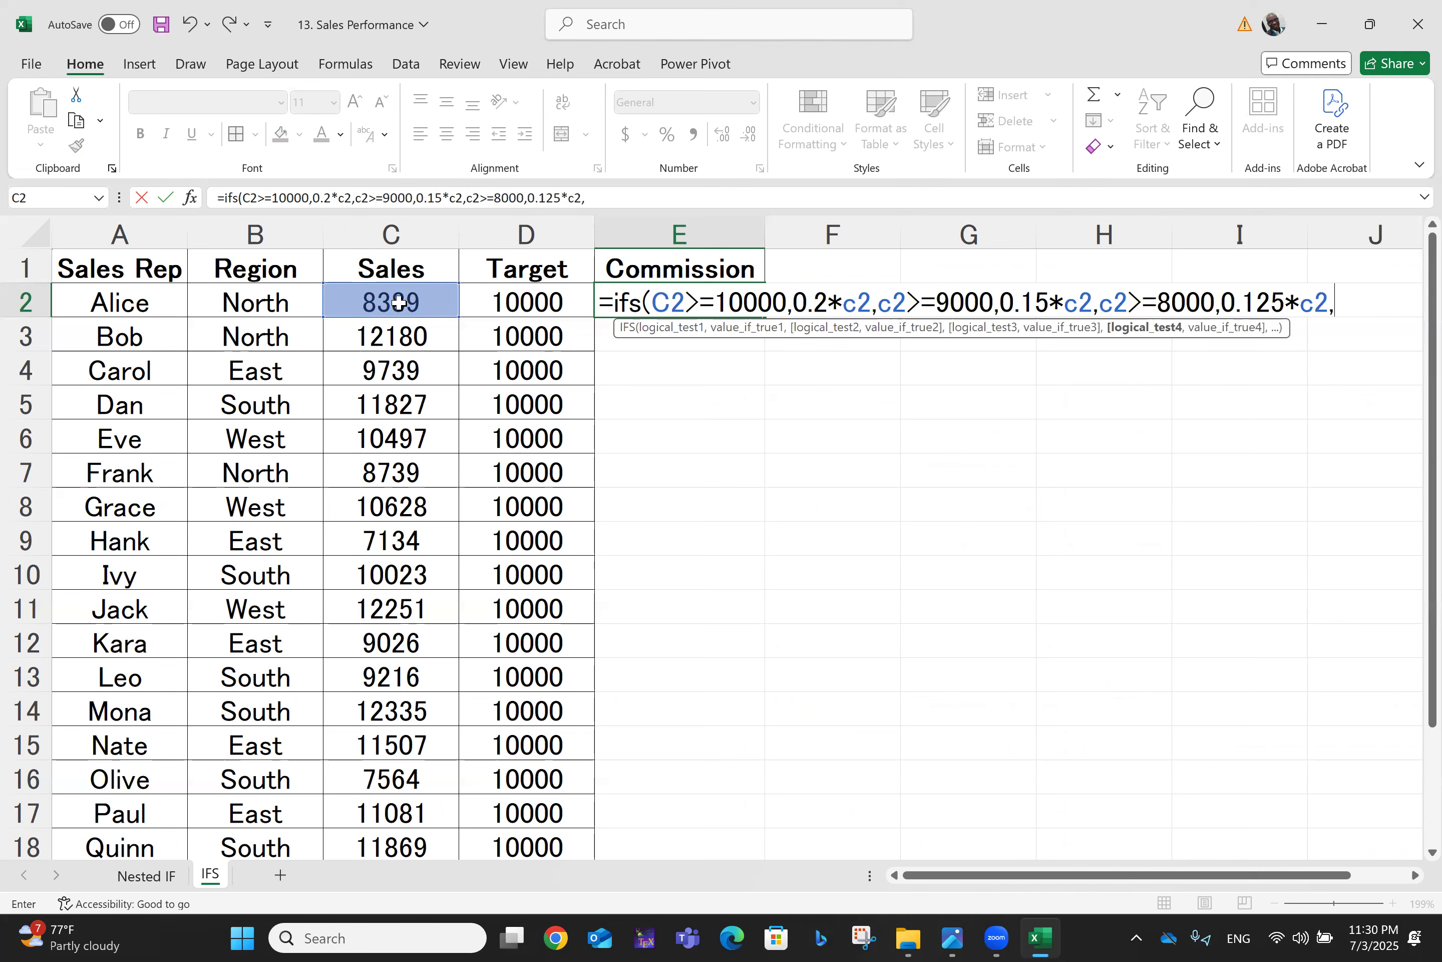
{"action": "type", "text": "c2"}
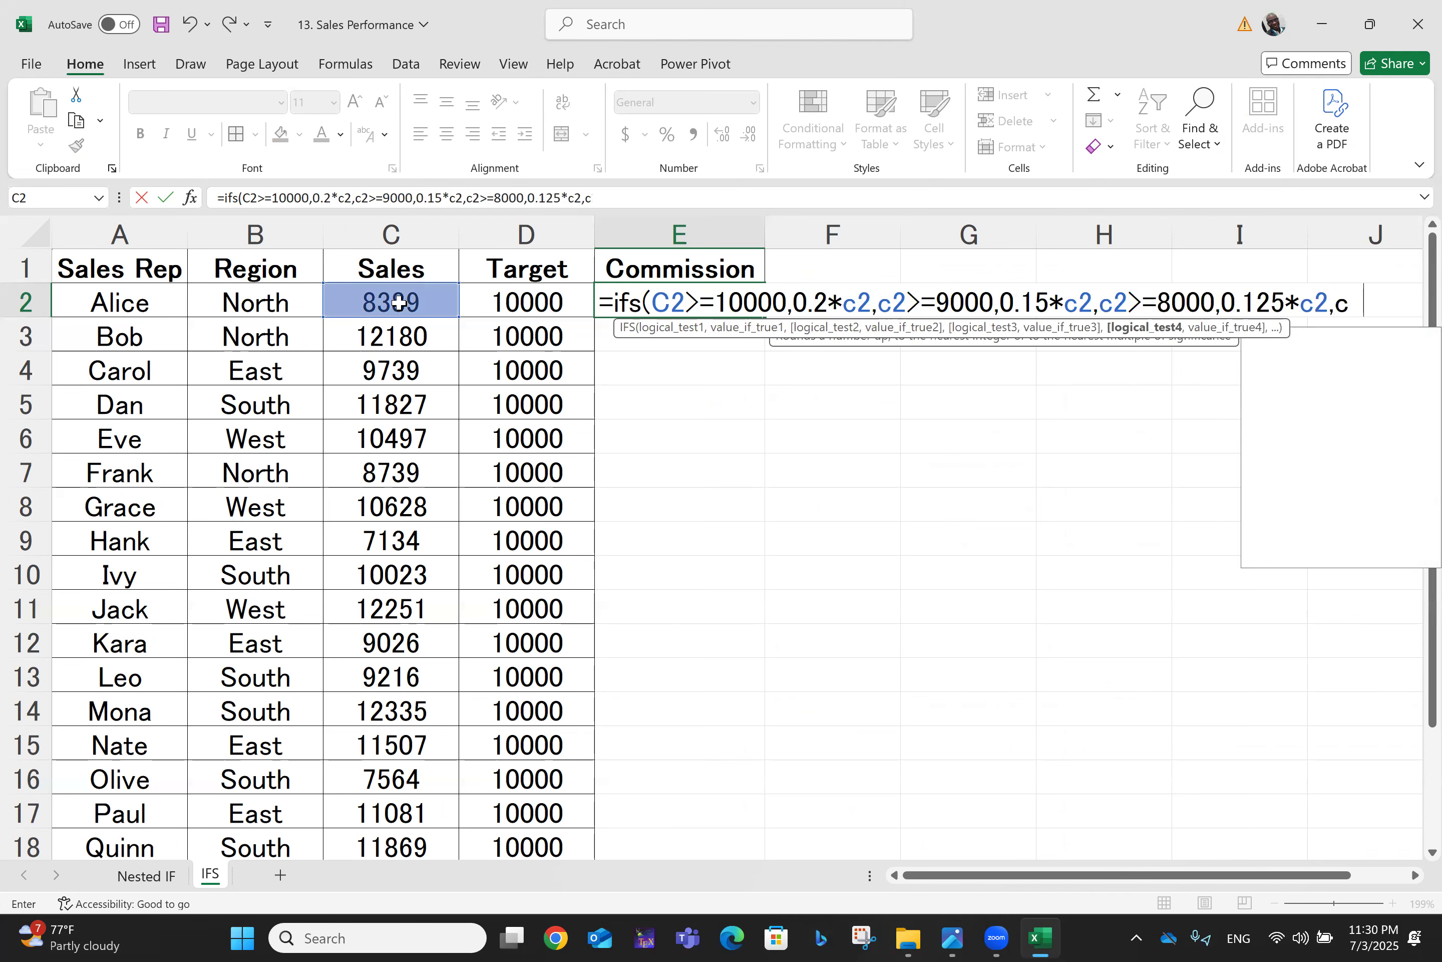
{"action": "type", "text": ">="}
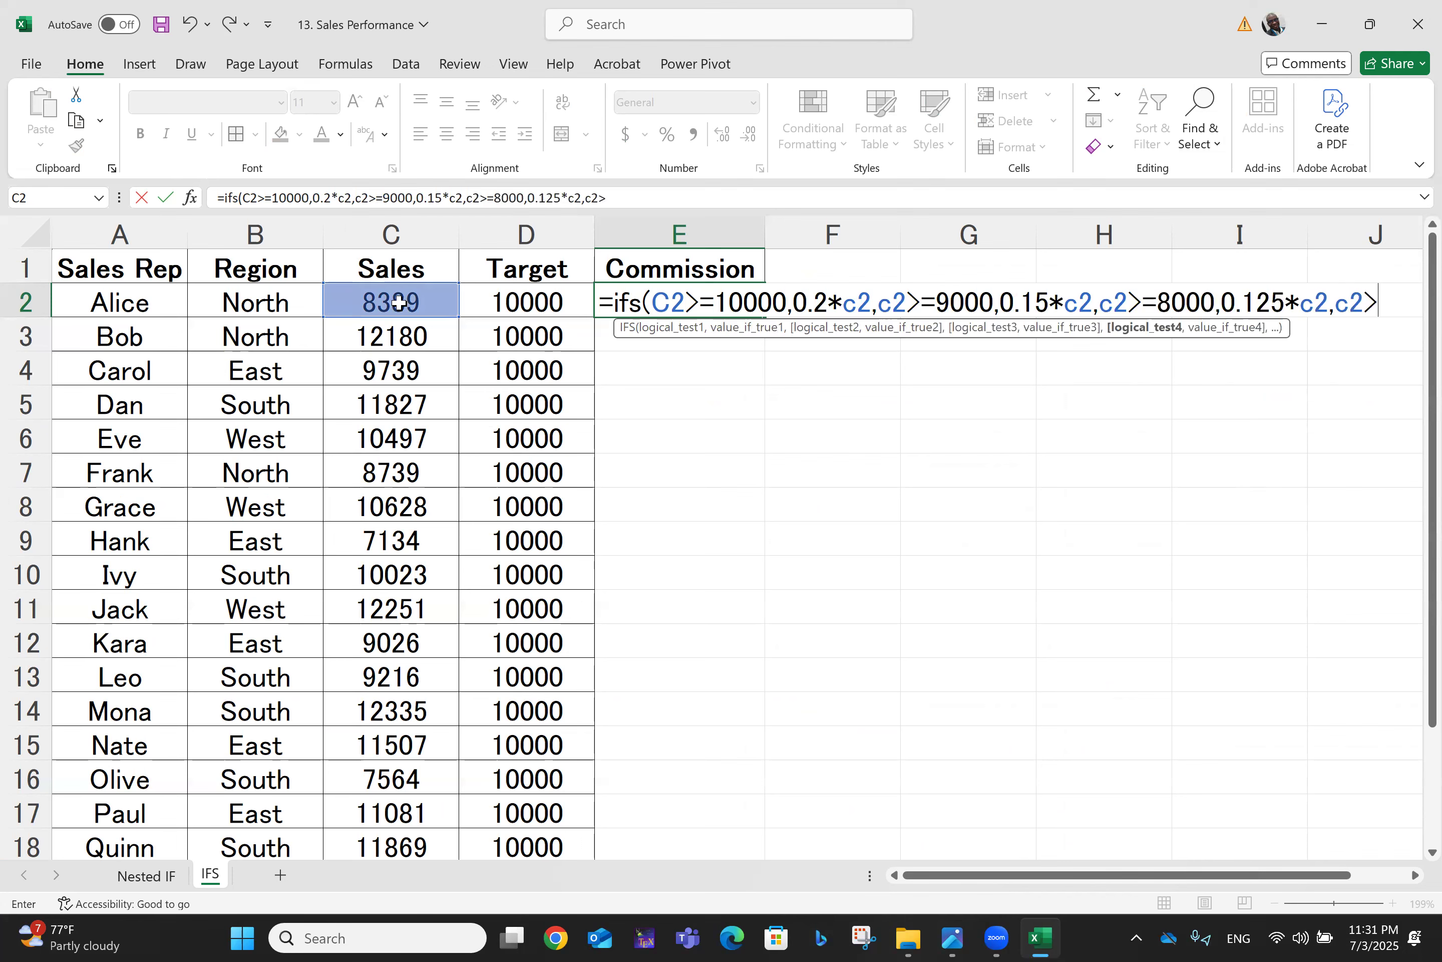
{"action": "type", "text": "7000"}
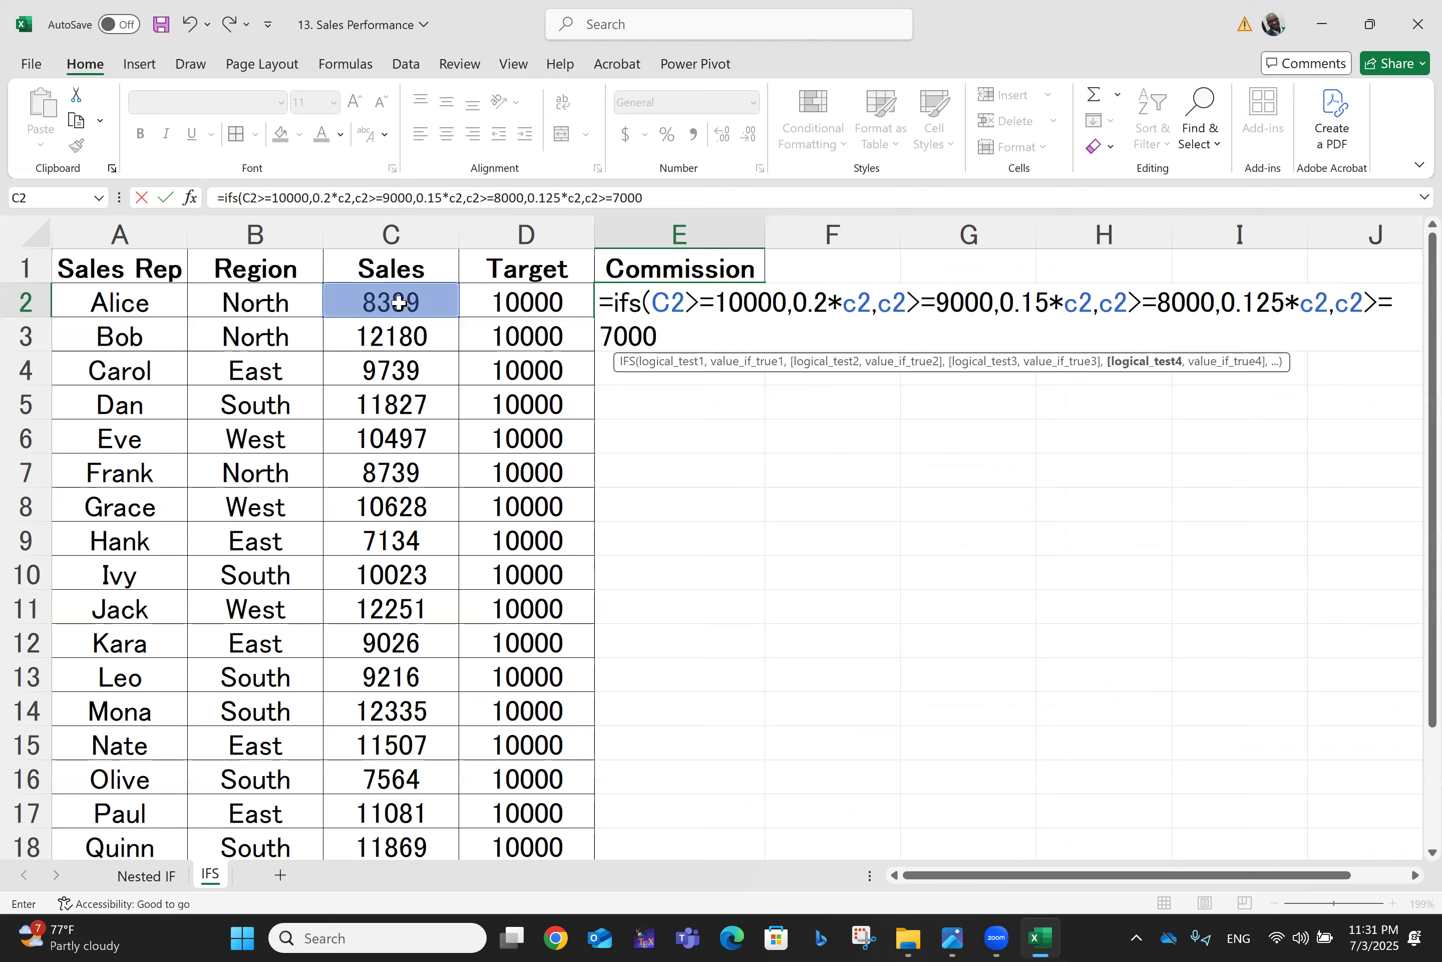
{"action": "type", "text": ",0.125"}
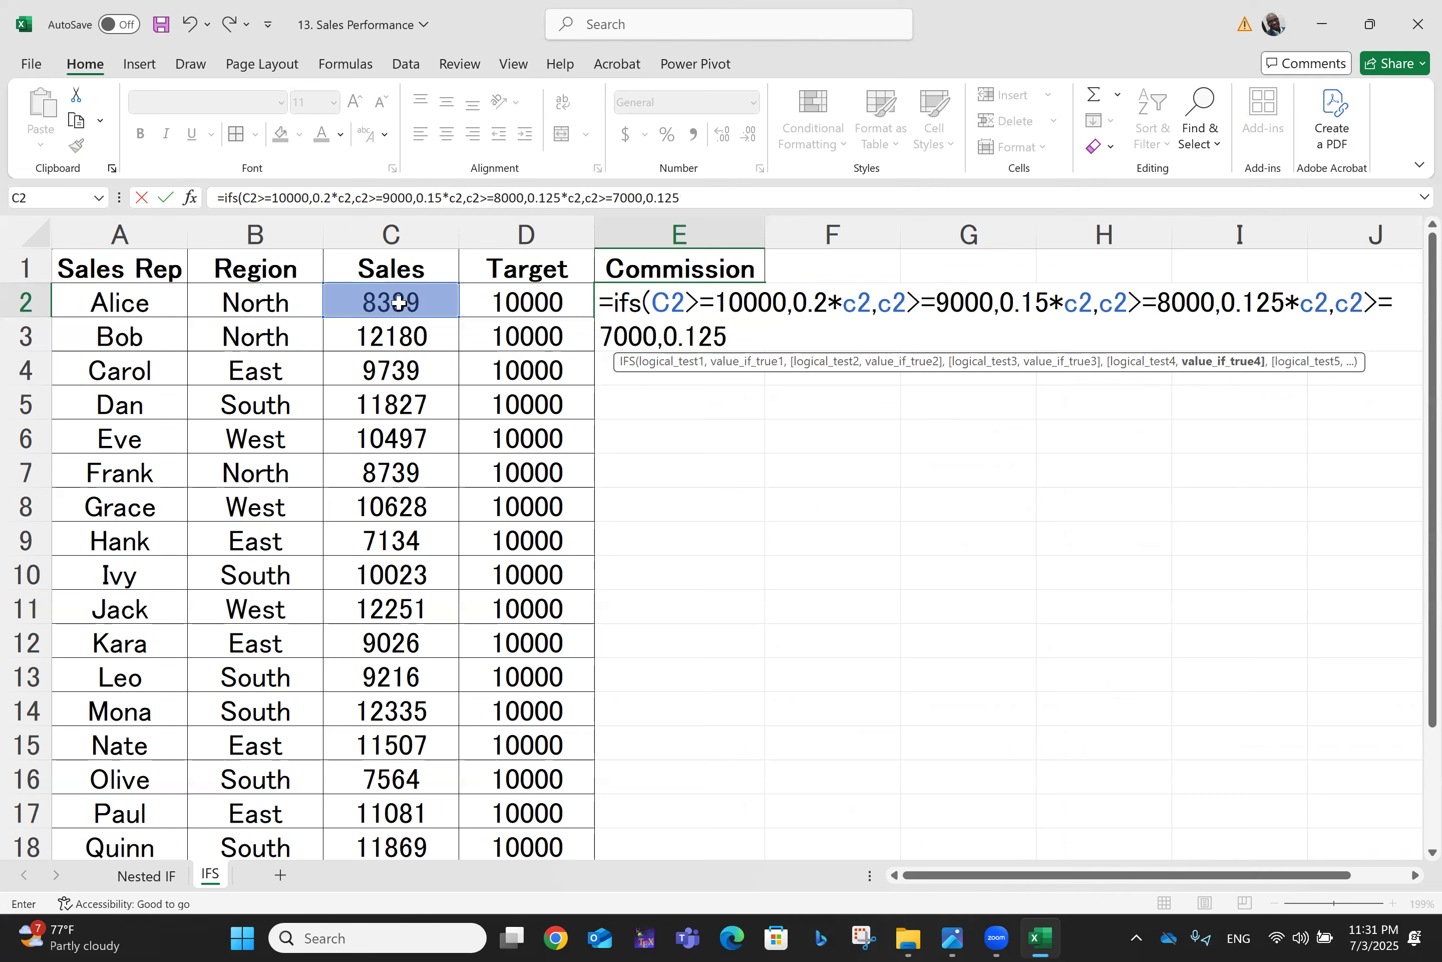
{"action": "type", "text": "*c2"}
{"action": "key", "text": "Return"}
{"action": "key", "text": "Up"}
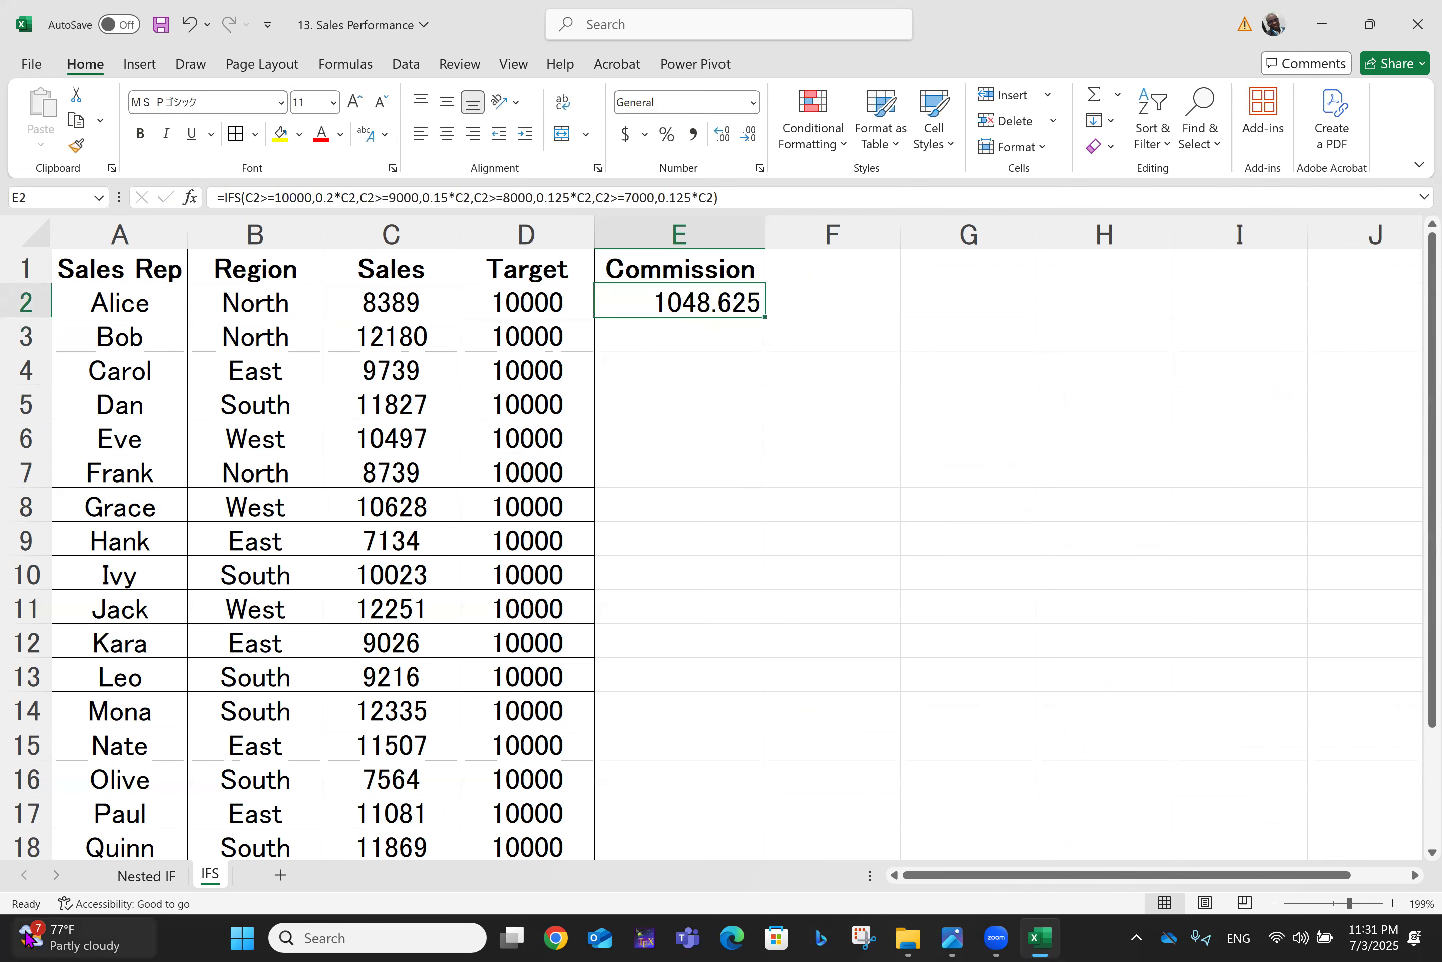
- Compare E2 with the same cell on the Nested IF sheet and fill the IFS formula down to E21
{"action": "mouse_move", "coordinate": [109, 936]}
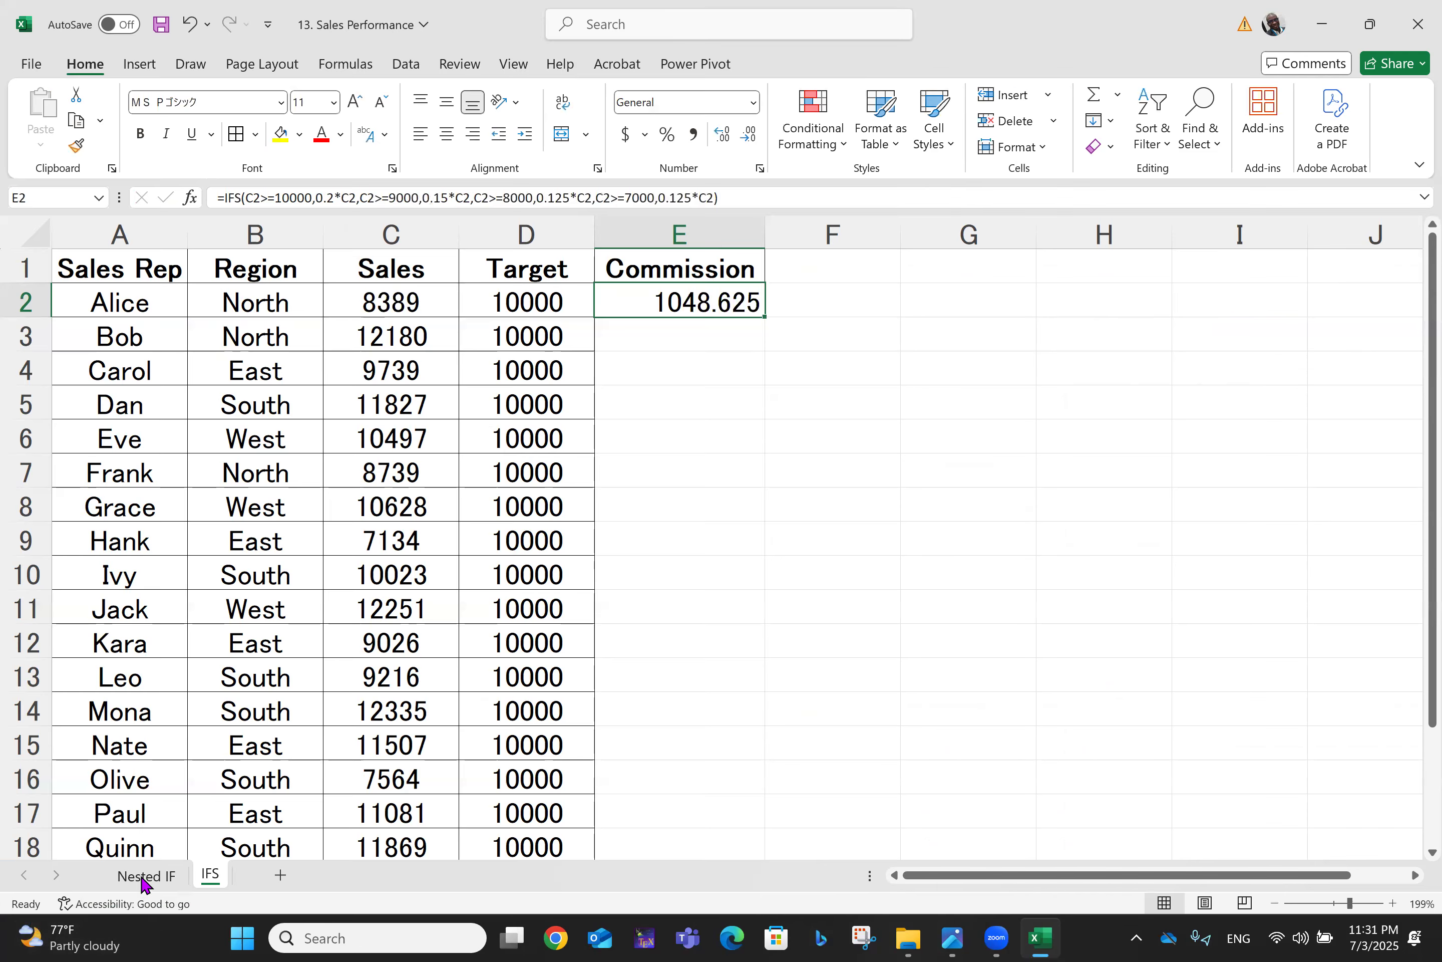
{"action": "left_click", "coordinate": [144, 876]}
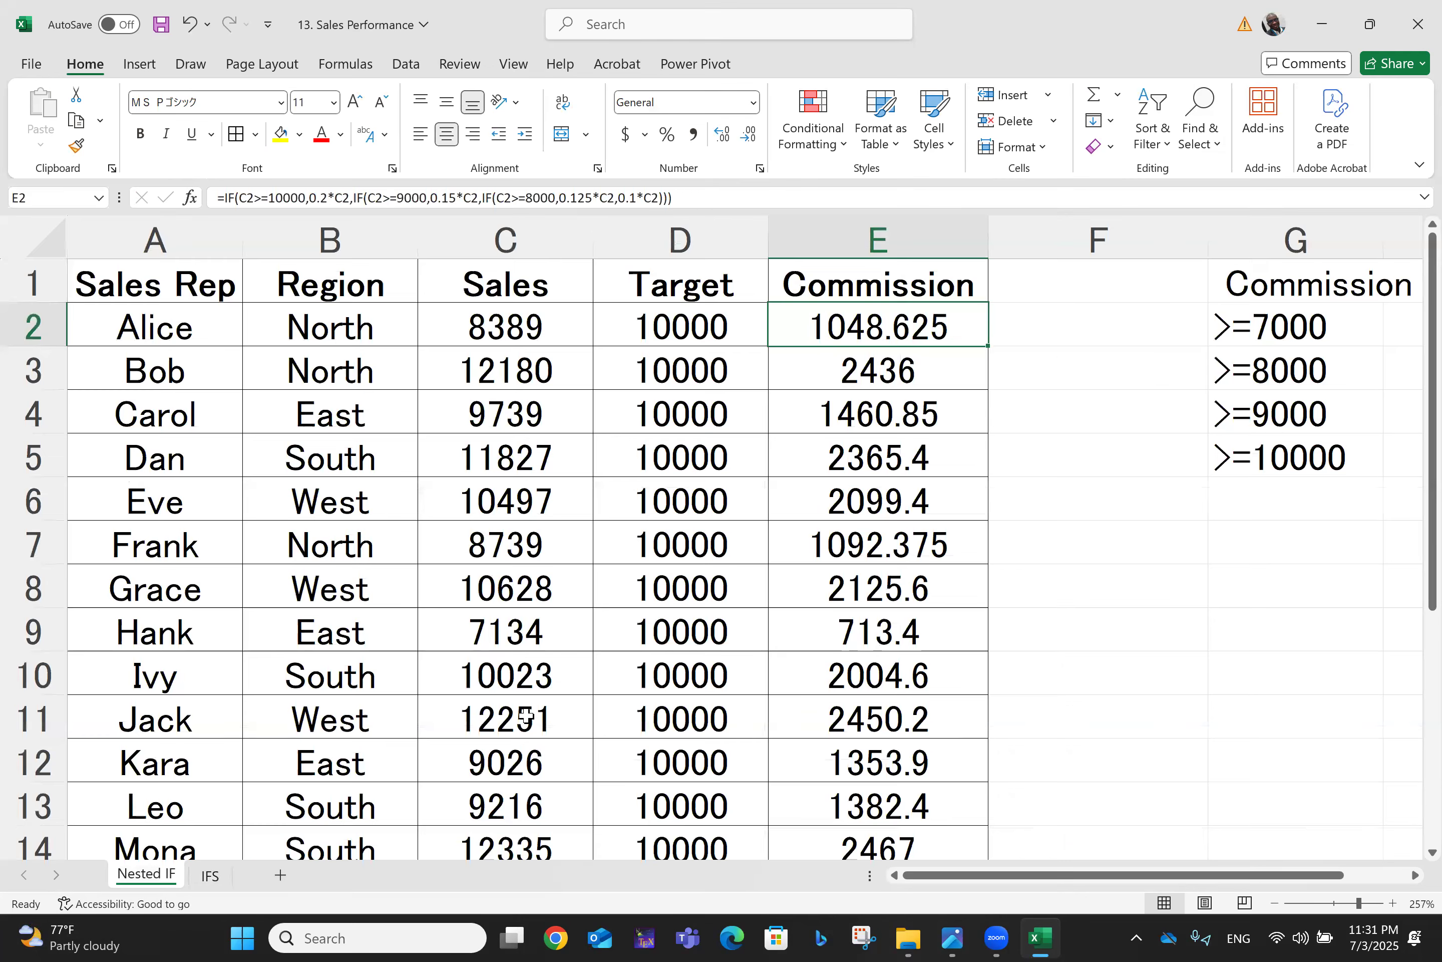
{"action": "left_click", "coordinate": [212, 877]}
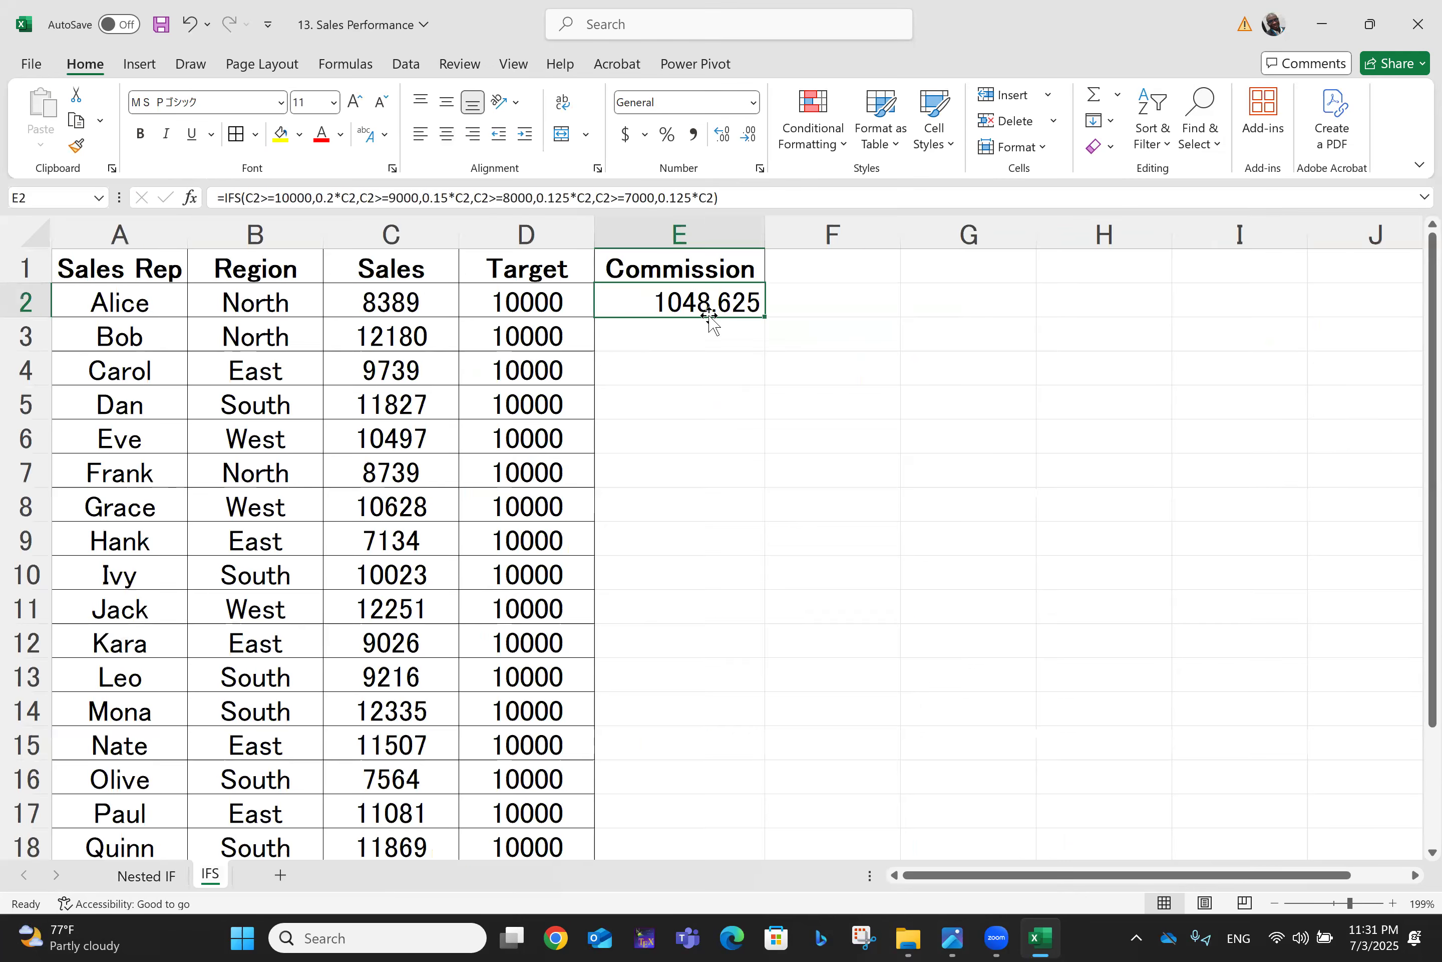
{"action": "left_click_drag", "start_coordinate": [763, 320], "coordinate": [727, 806]}
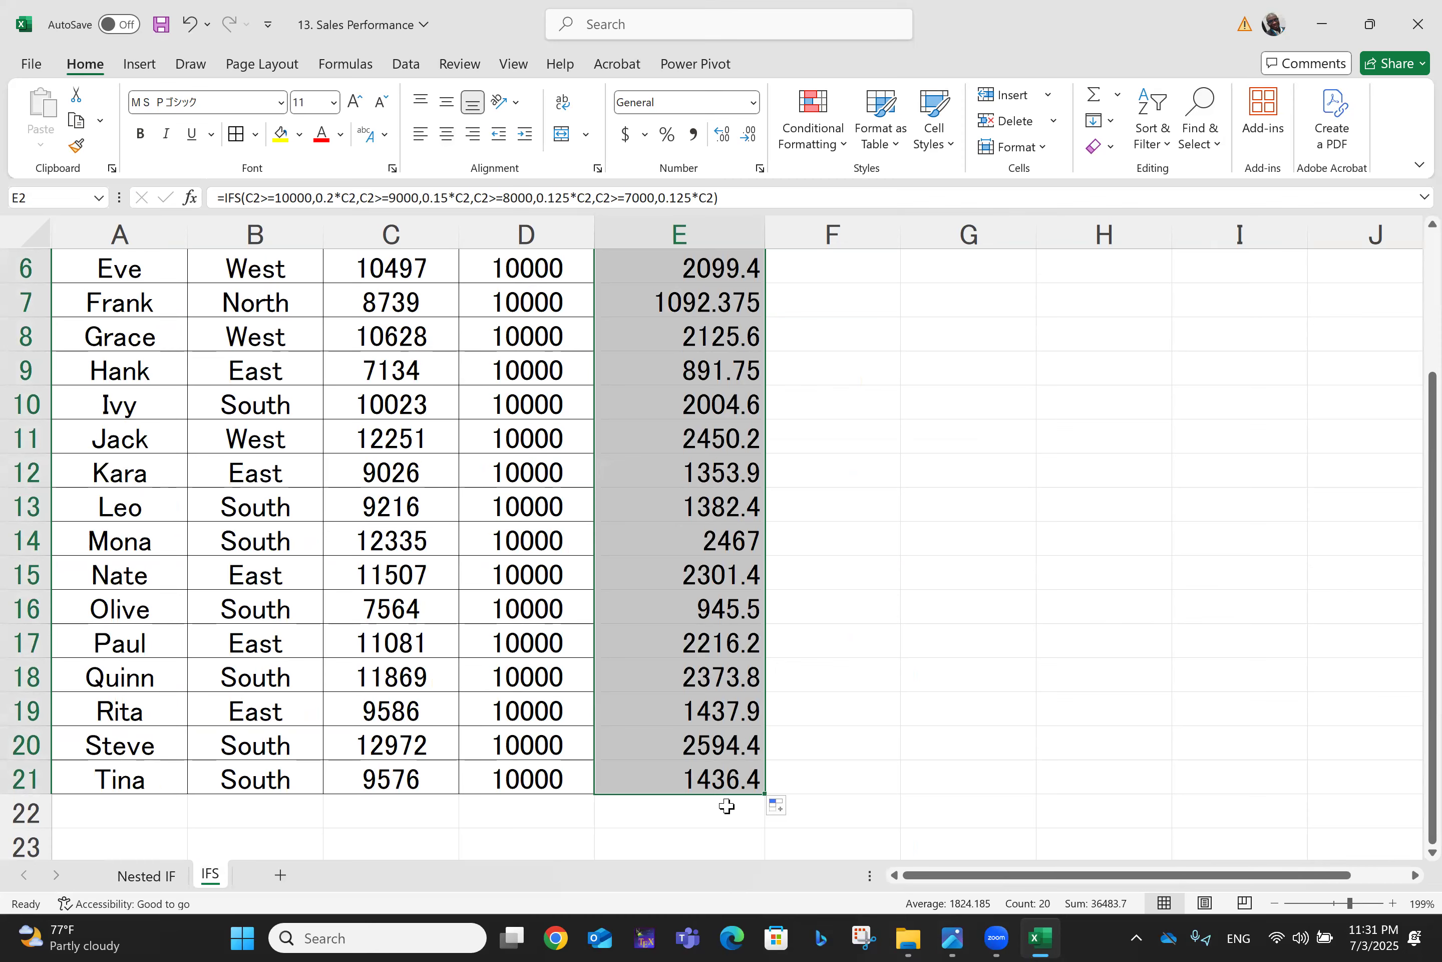
- Centre the contents of the whole table A1:E21 on the IFS sheet horizontally
{"action": "key", "text": "ctrl+Home"}
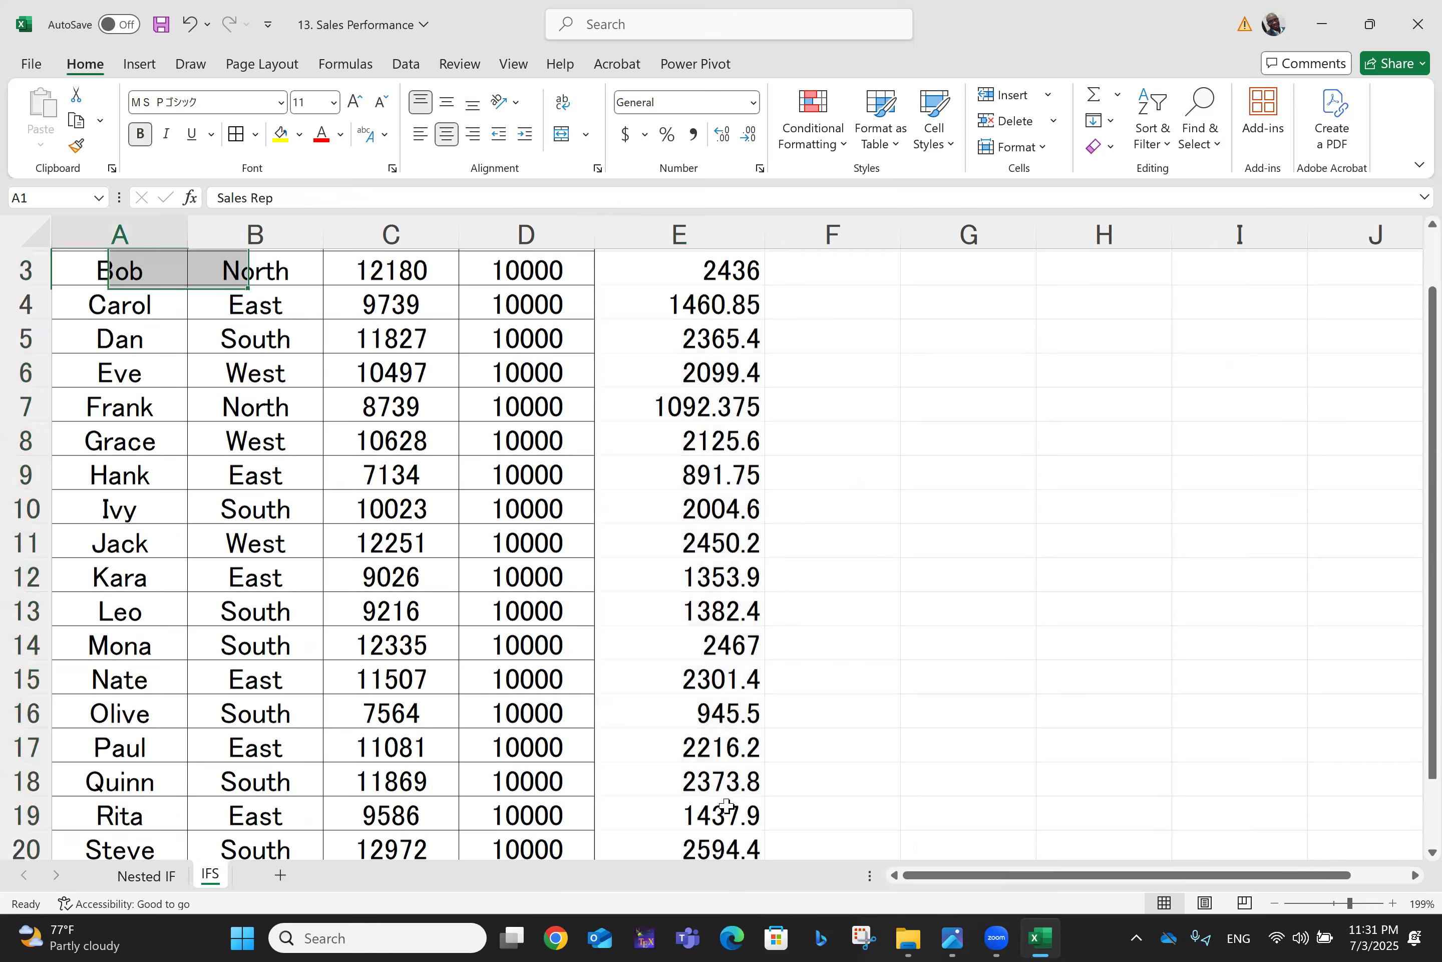
{"action": "key", "text": "ctrl+a"}
{"action": "scroll", "coordinate": [527, 310], "scroll_direction": "down", "scroll_amount": 1}
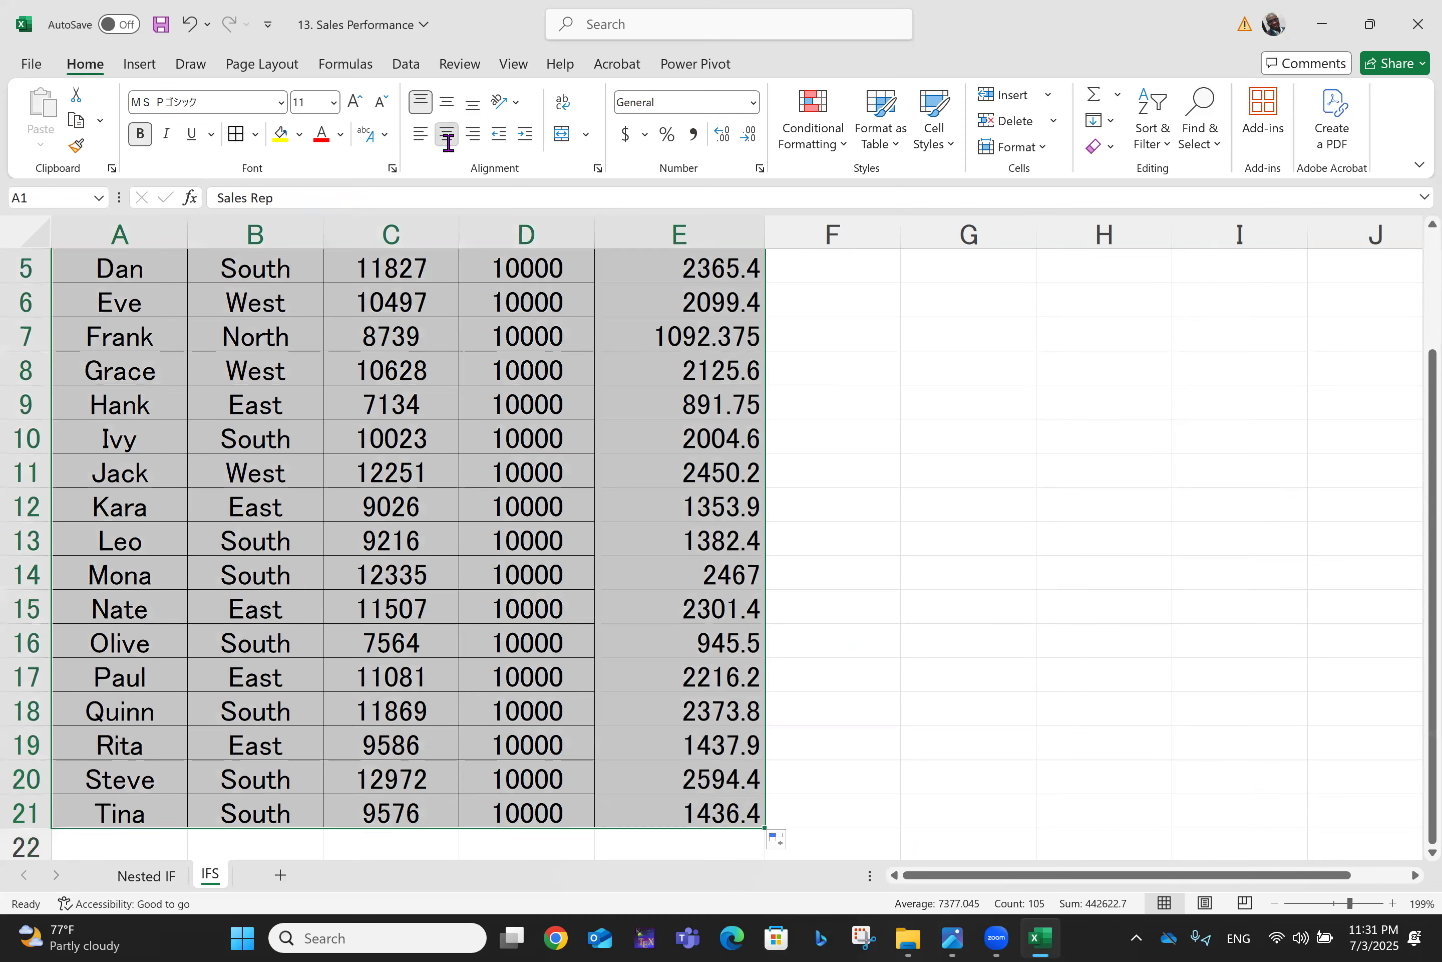
{"action": "left_click", "coordinate": [448, 141]}
{"action": "left_click", "coordinate": [448, 141]}
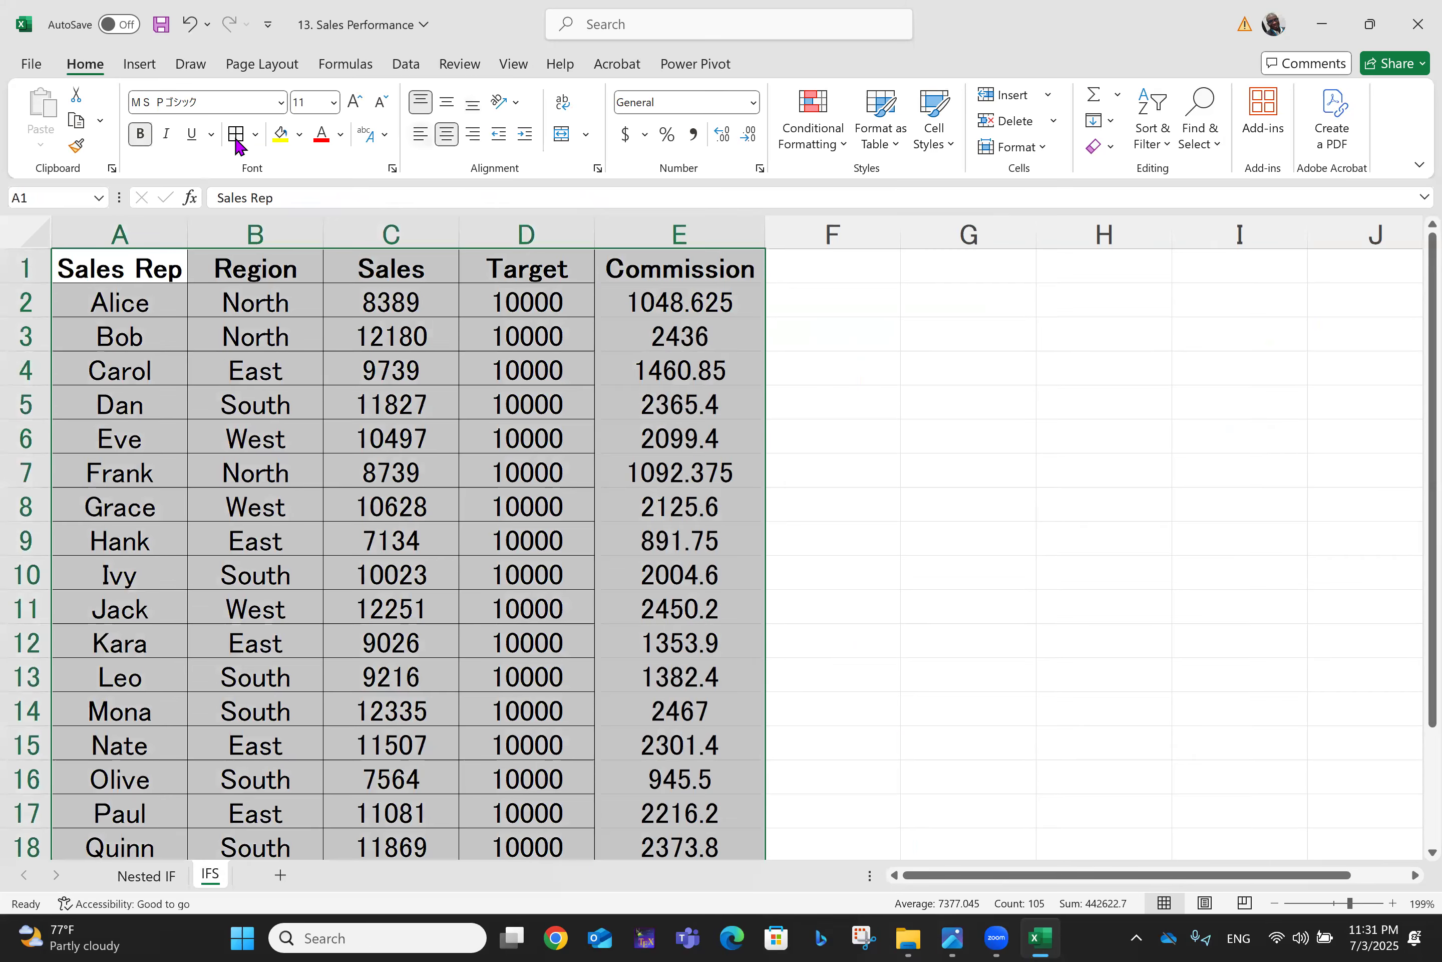
- Compare the IFS formula in E2 with the nested IF formula and commission results on the Nested IF sheet
{"action": "key", "text": "ctrl+Home"}
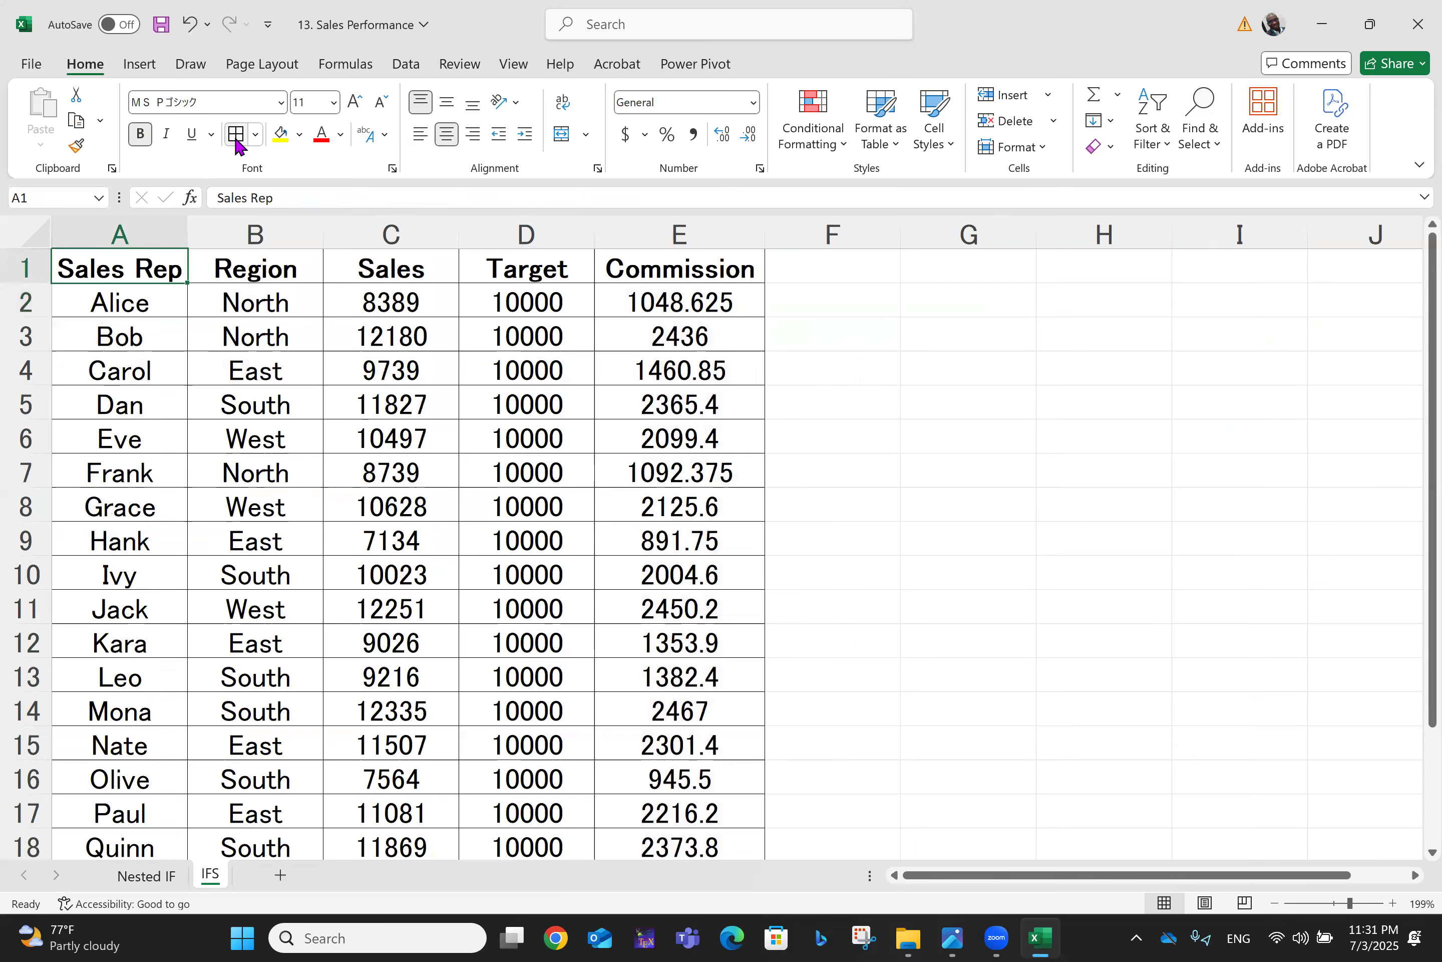
{"action": "left_click", "coordinate": [683, 297]}
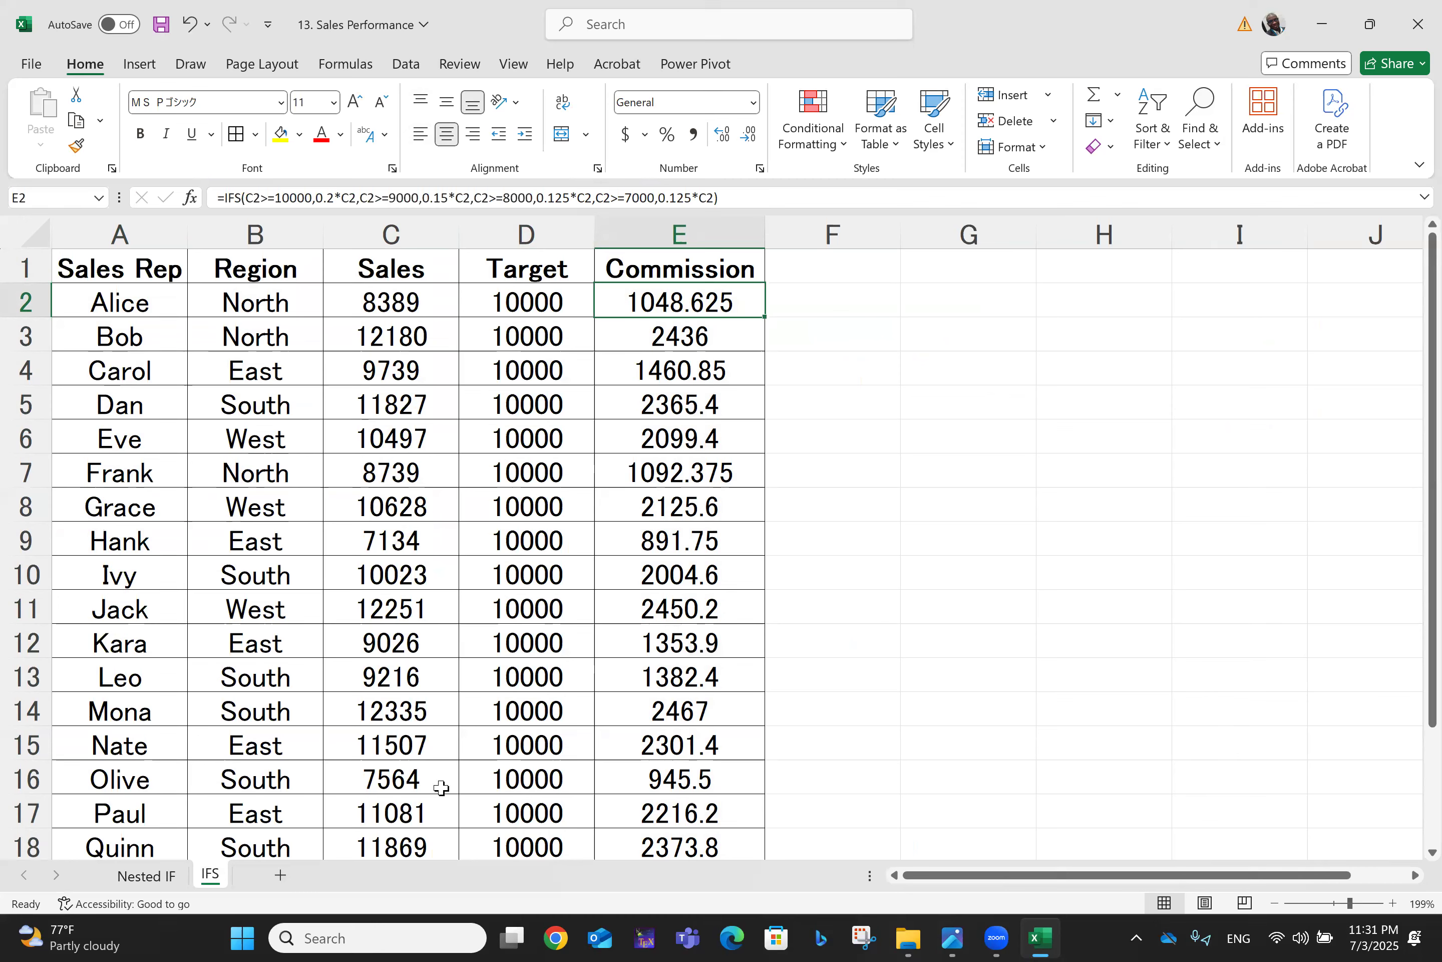
{"action": "left_click", "coordinate": [148, 875]}
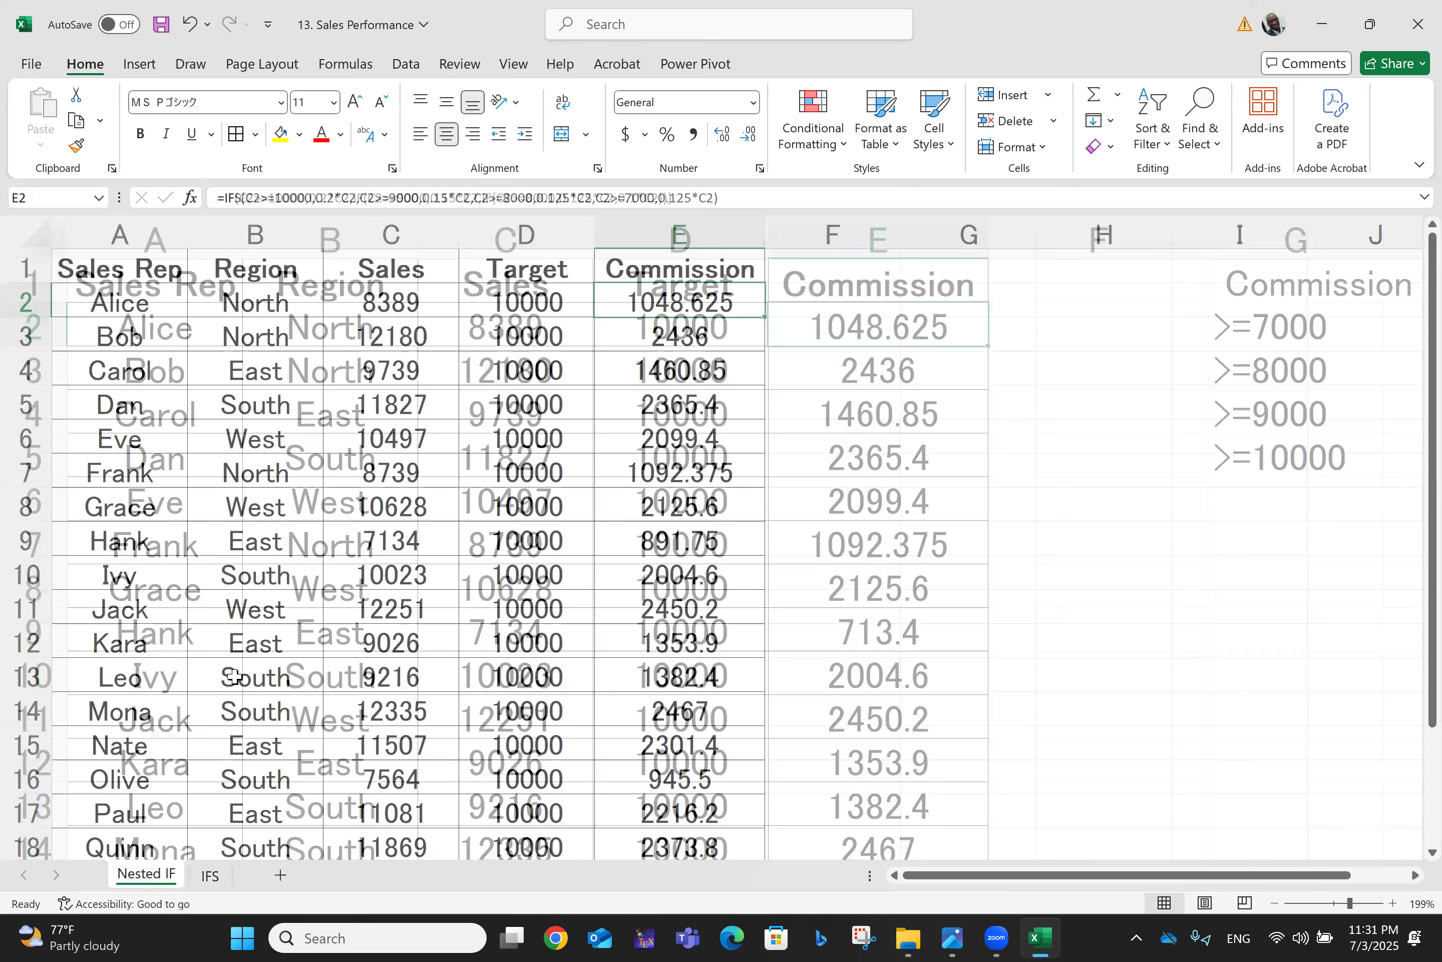
{"action": "scroll", "coordinate": [932, 605], "scroll_direction": "down", "scroll_amount": 3}
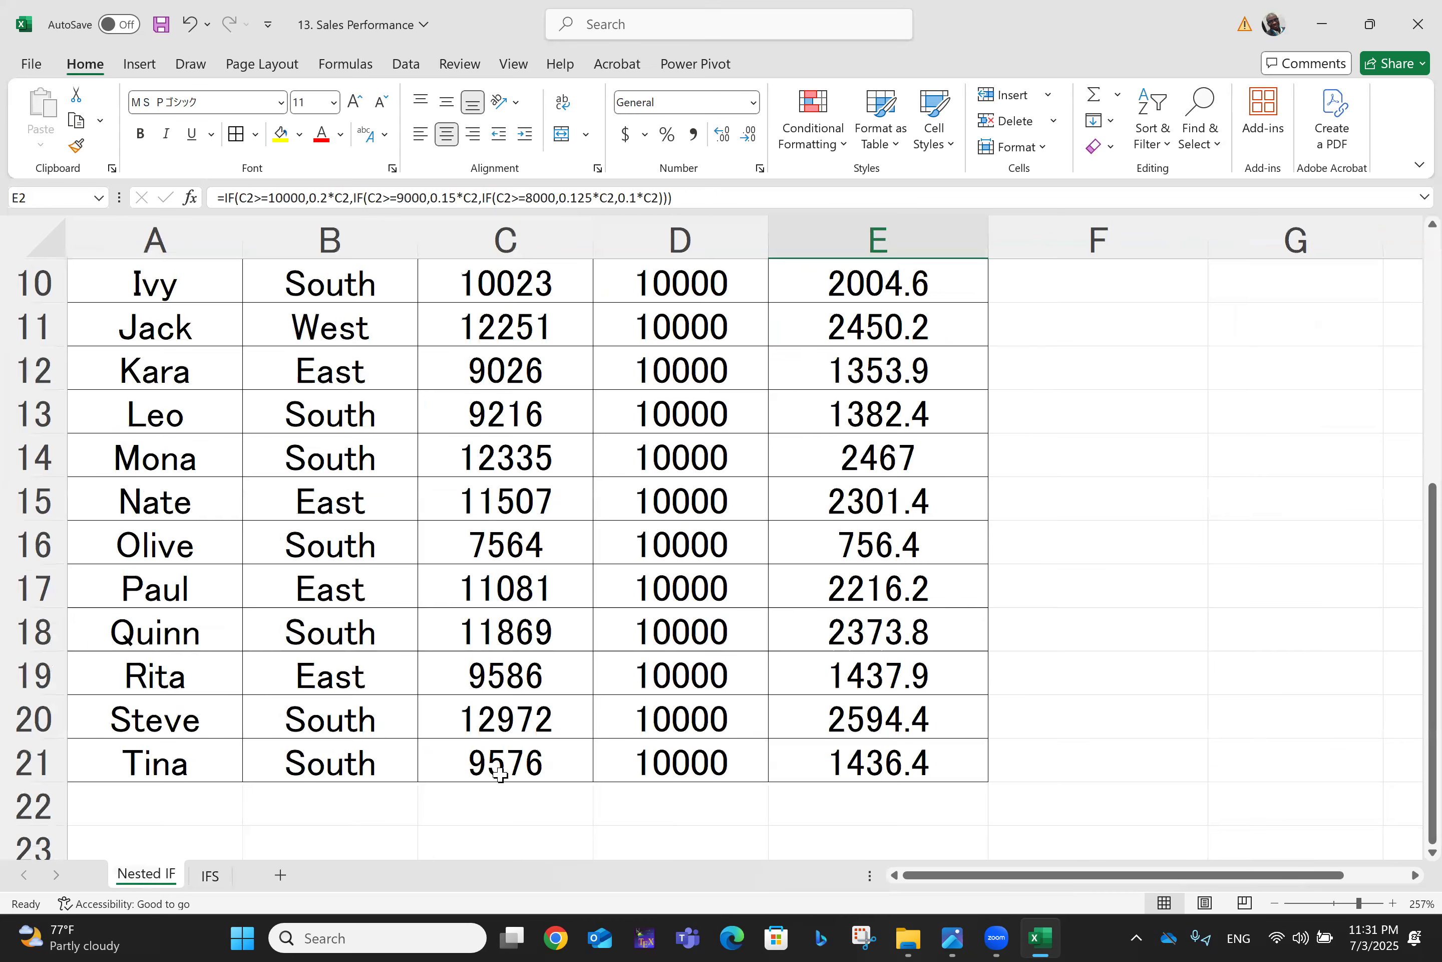
{"action": "scroll", "coordinate": [217, 880], "scroll_direction": "up", "scroll_amount": 3}
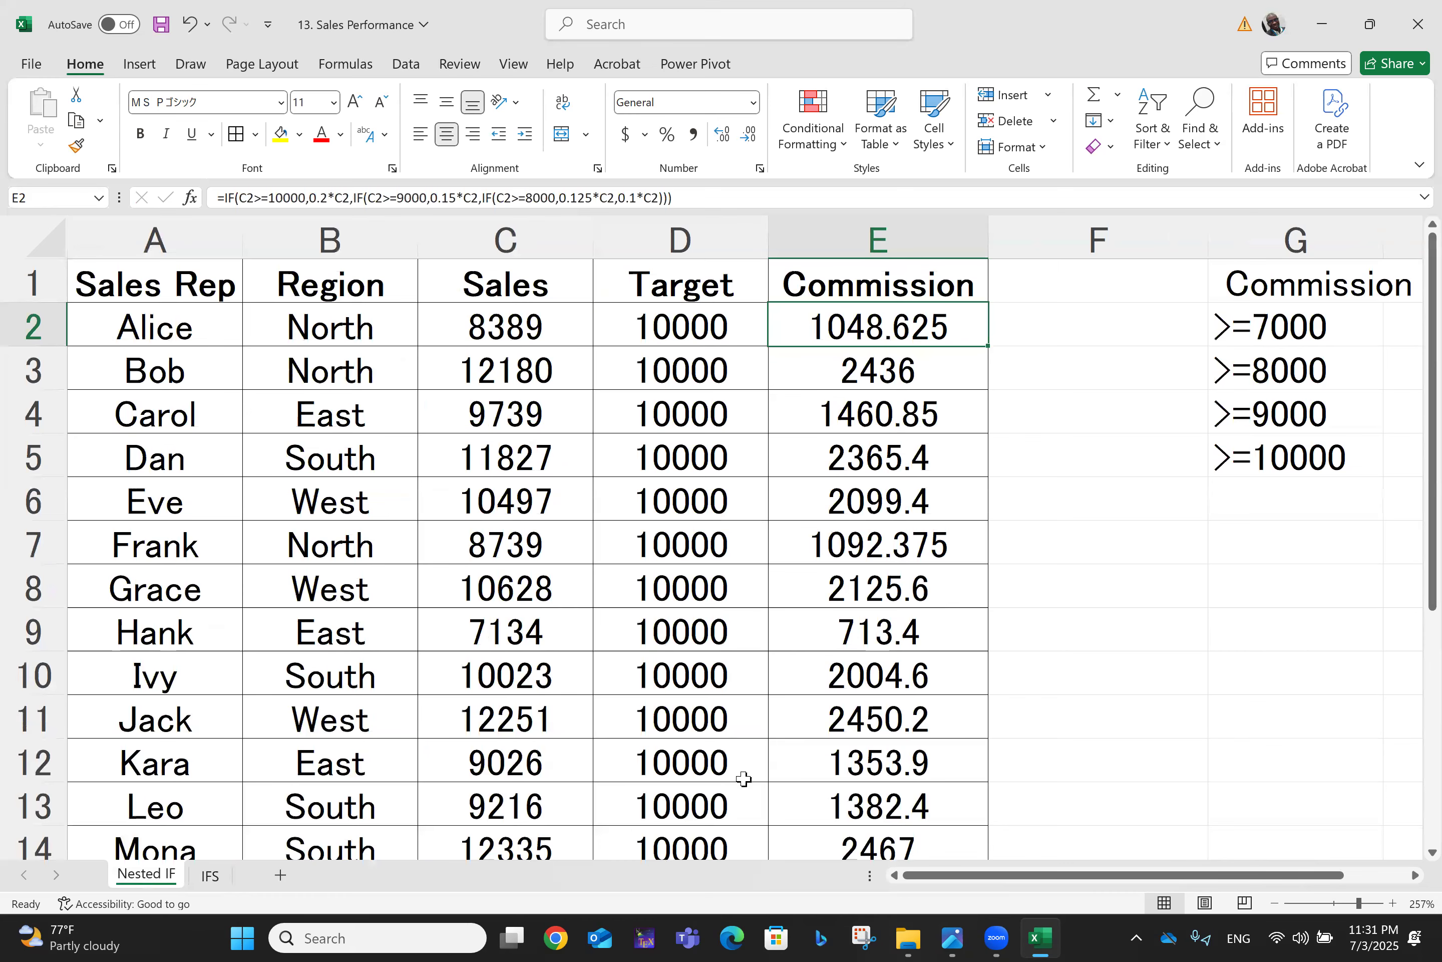
{"action": "key", "text": "ctrl+Page_Down"}
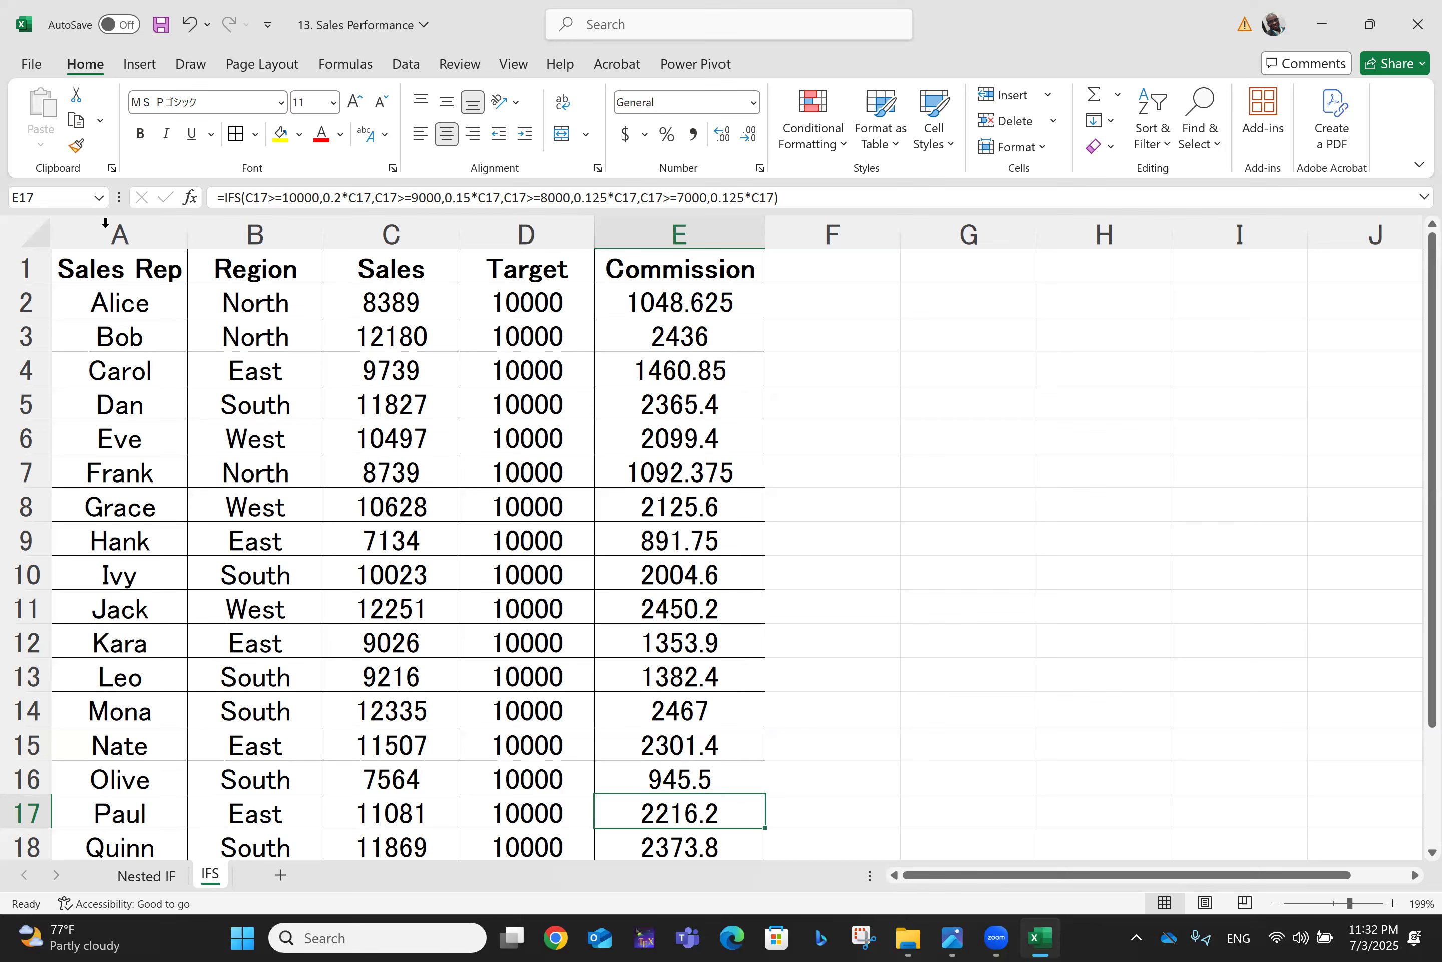
- Copy the range A1:D21 on the IFS sheet, leaving out the Commission column
{"action": "left_click", "coordinate": [83, 274]}
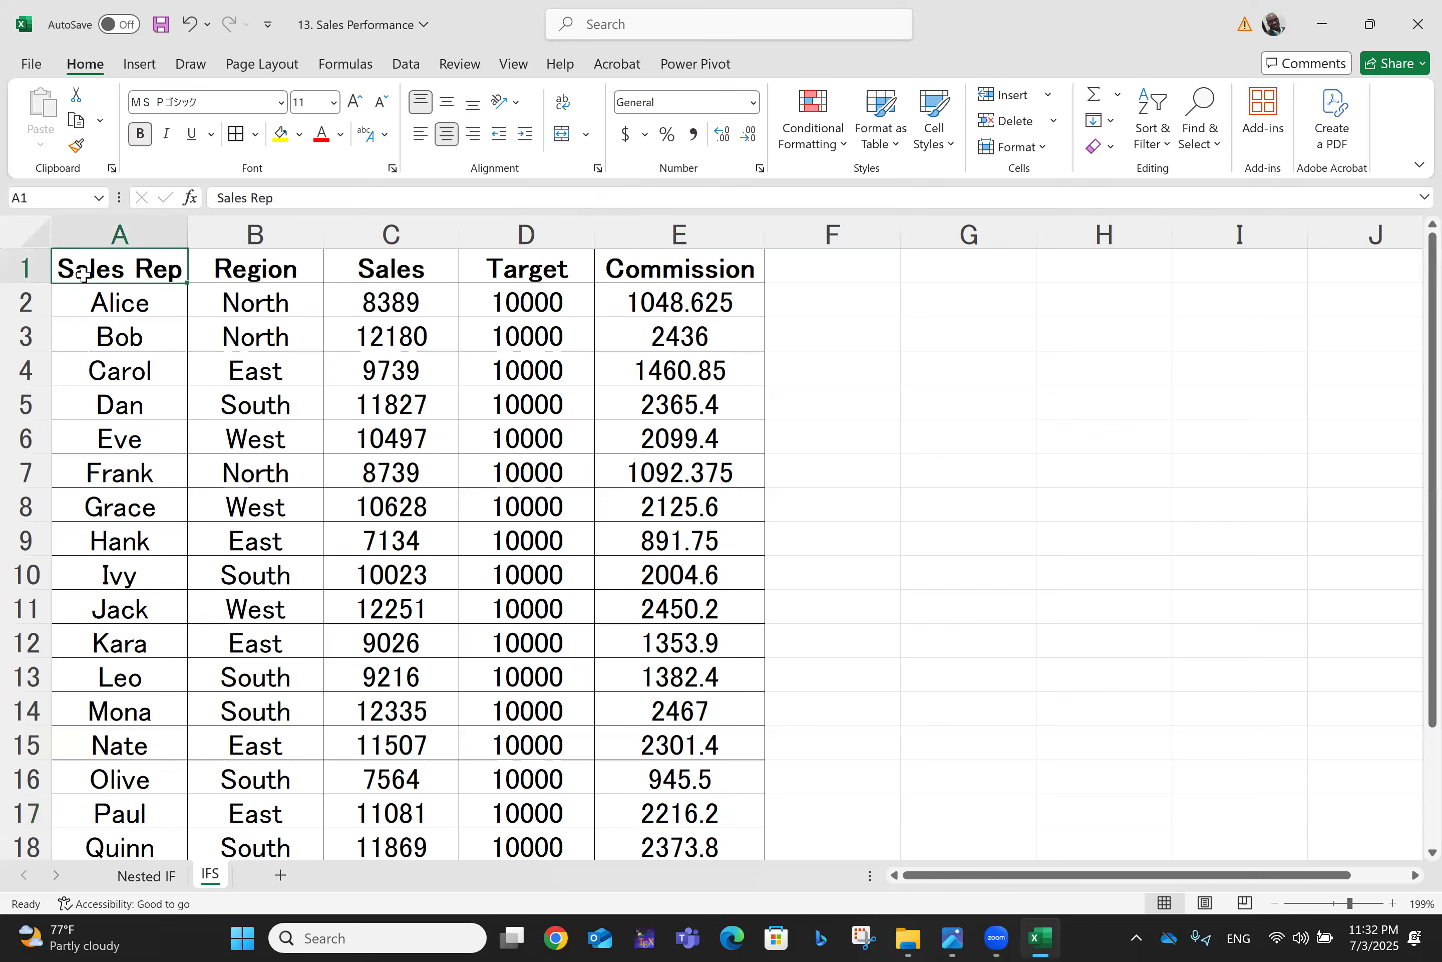
{"action": "key", "text": "shift+Right"}
{"action": "key", "text": "shift+Right"}
{"action": "key", "text": "shift+Right"}
{"action": "key", "text": "shift+Down"}
{"action": "key", "text": "shift+Down"}
{"action": "key", "text": "shift+Down"}
{"action": "key", "text": "shift+Down"}
{"action": "key", "text": "shift+Down"}
{"action": "key", "text": "shift+Down"}
{"action": "key", "text": "shift+Down"}
{"action": "key", "text": "shift+Down"}
{"action": "key", "text": "shift+Down"}
{"action": "key", "text": "shift+Down"}
{"action": "key", "text": "shift+Down"}
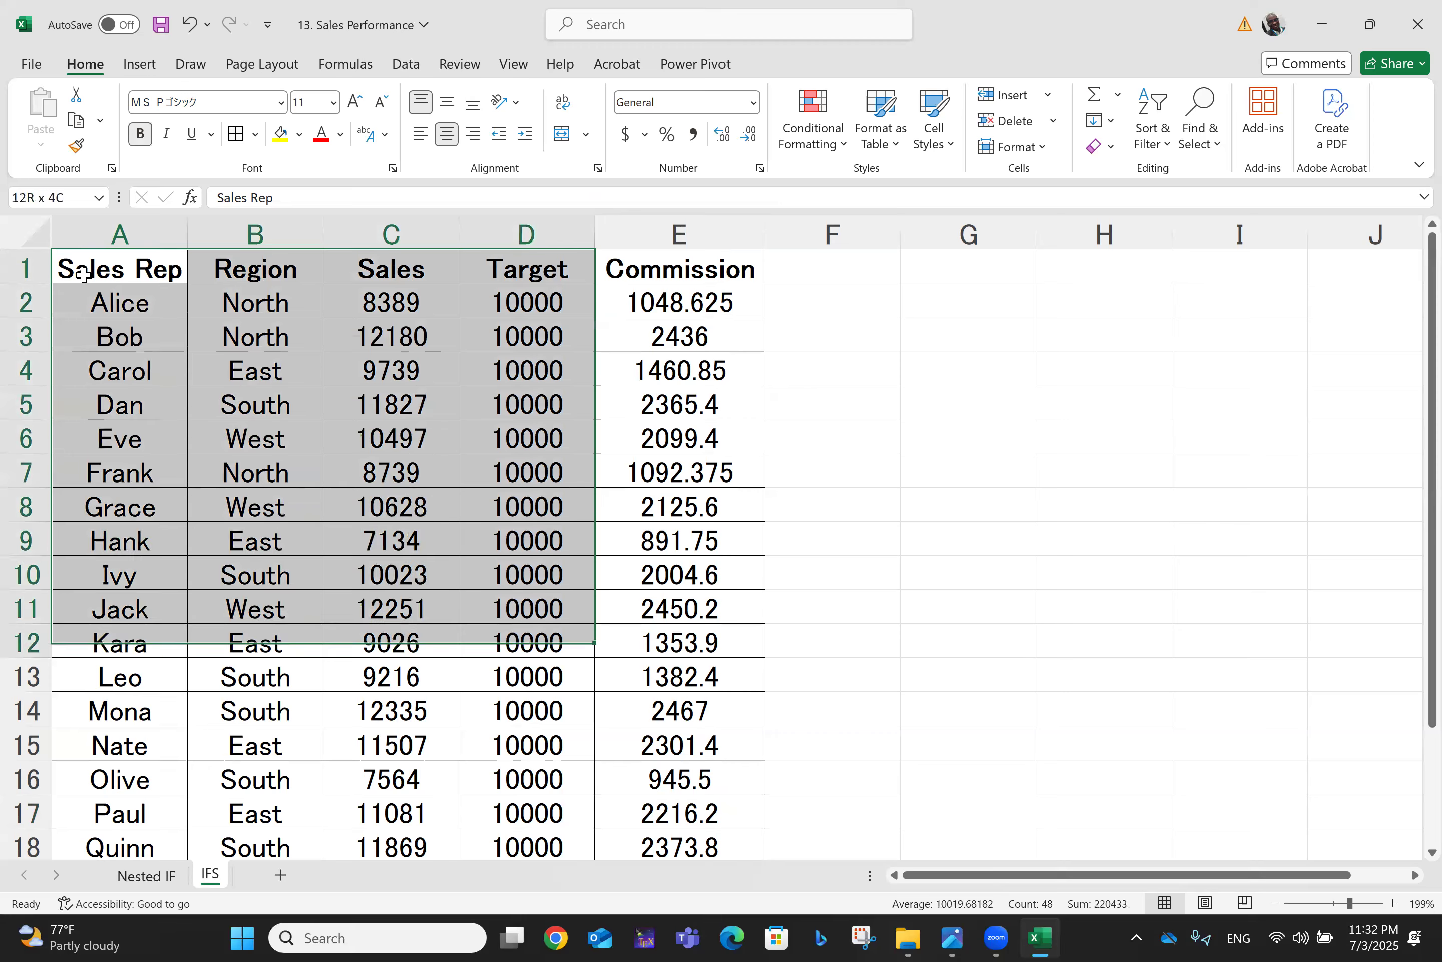
{"action": "key", "text": "shift+Down"}
{"action": "key", "text": "shift+Down"}
{"action": "key", "text": "shift+Down"}
{"action": "key", "text": "shift+Down"}
{"action": "key", "text": "shift+Down"}
{"action": "key", "text": "shift+Down"}
{"action": "key", "text": "shift+Down"}
{"action": "key", "text": "shift+Down"}
{"action": "key", "text": "shift+Down"}
{"action": "key", "text": "shift+Down"}
{"action": "key", "text": "shift+Down"}
{"action": "key", "text": "shift+Down"}
{"action": "key", "text": "shift+Down"}
{"action": "key", "text": "shift+Down"}
{"action": "key", "text": "shift+Up"}
{"action": "key", "text": "shift+Up"}
{"action": "key", "text": "shift+Up"}
{"action": "key", "text": "shift+Up"}
{"action": "key", "text": "shift+Up"}
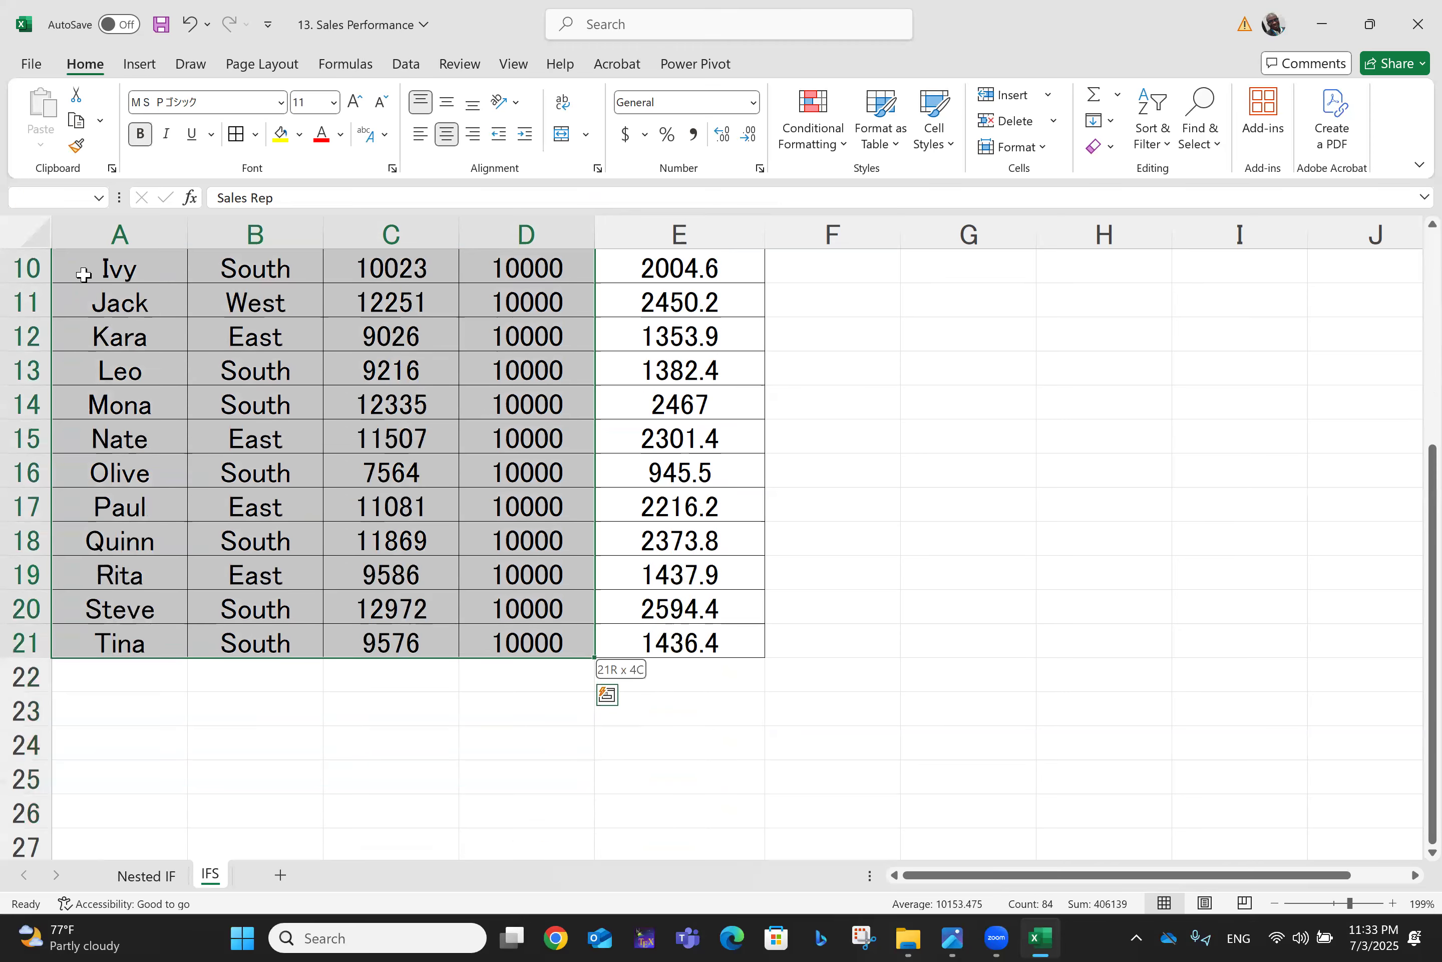
{"action": "key", "text": "ctrl+c"}
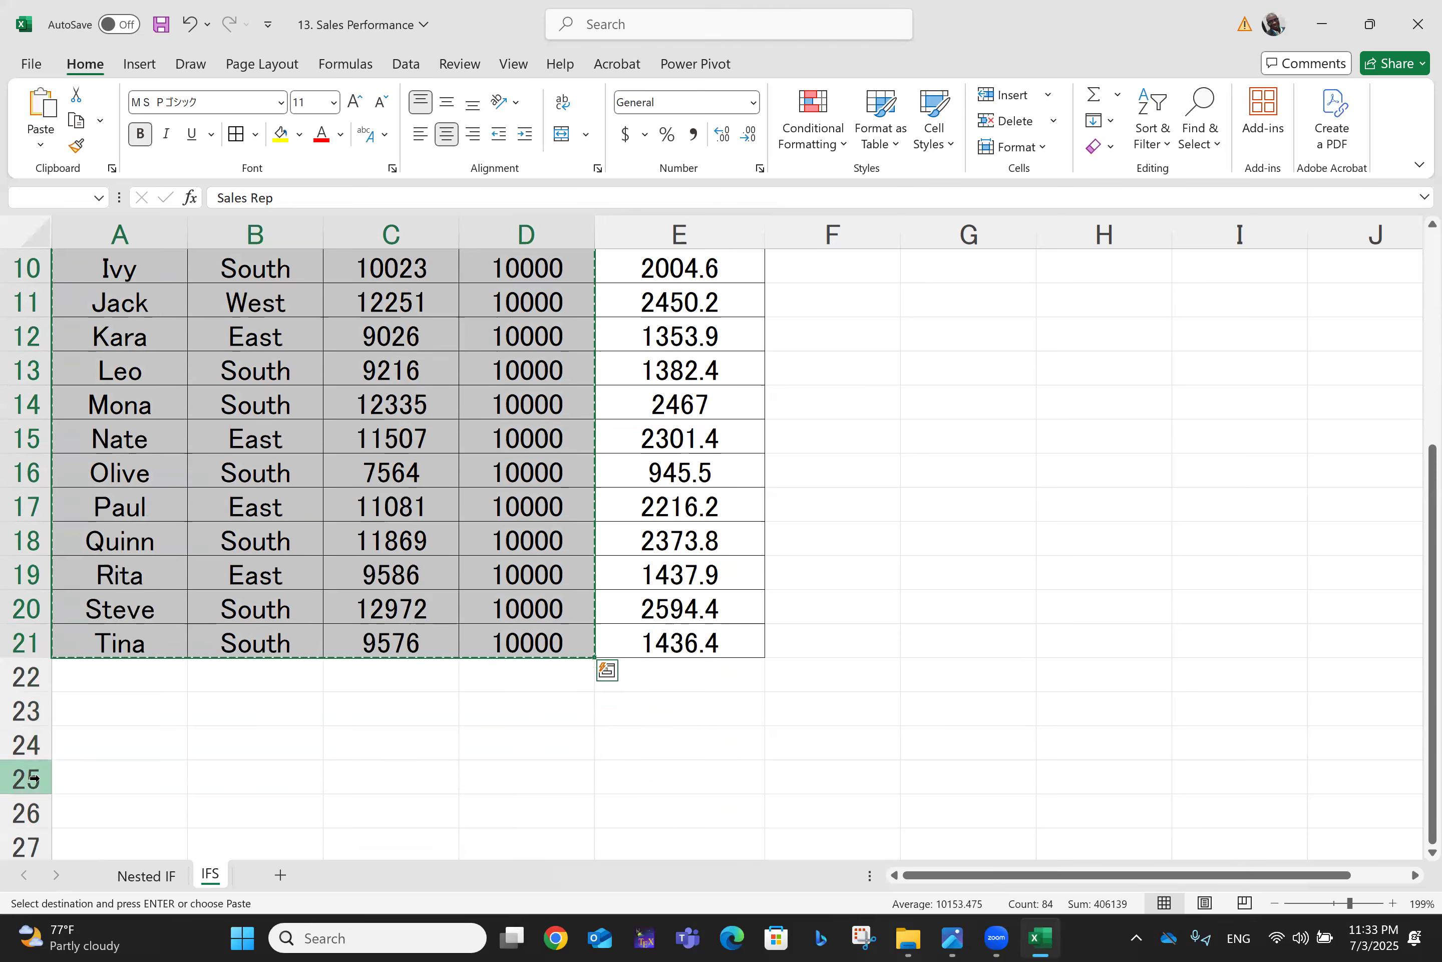
- Add a new worksheet and paste the copied sales table into it starting at A1
{"action": "left_click", "coordinate": [280, 877]}
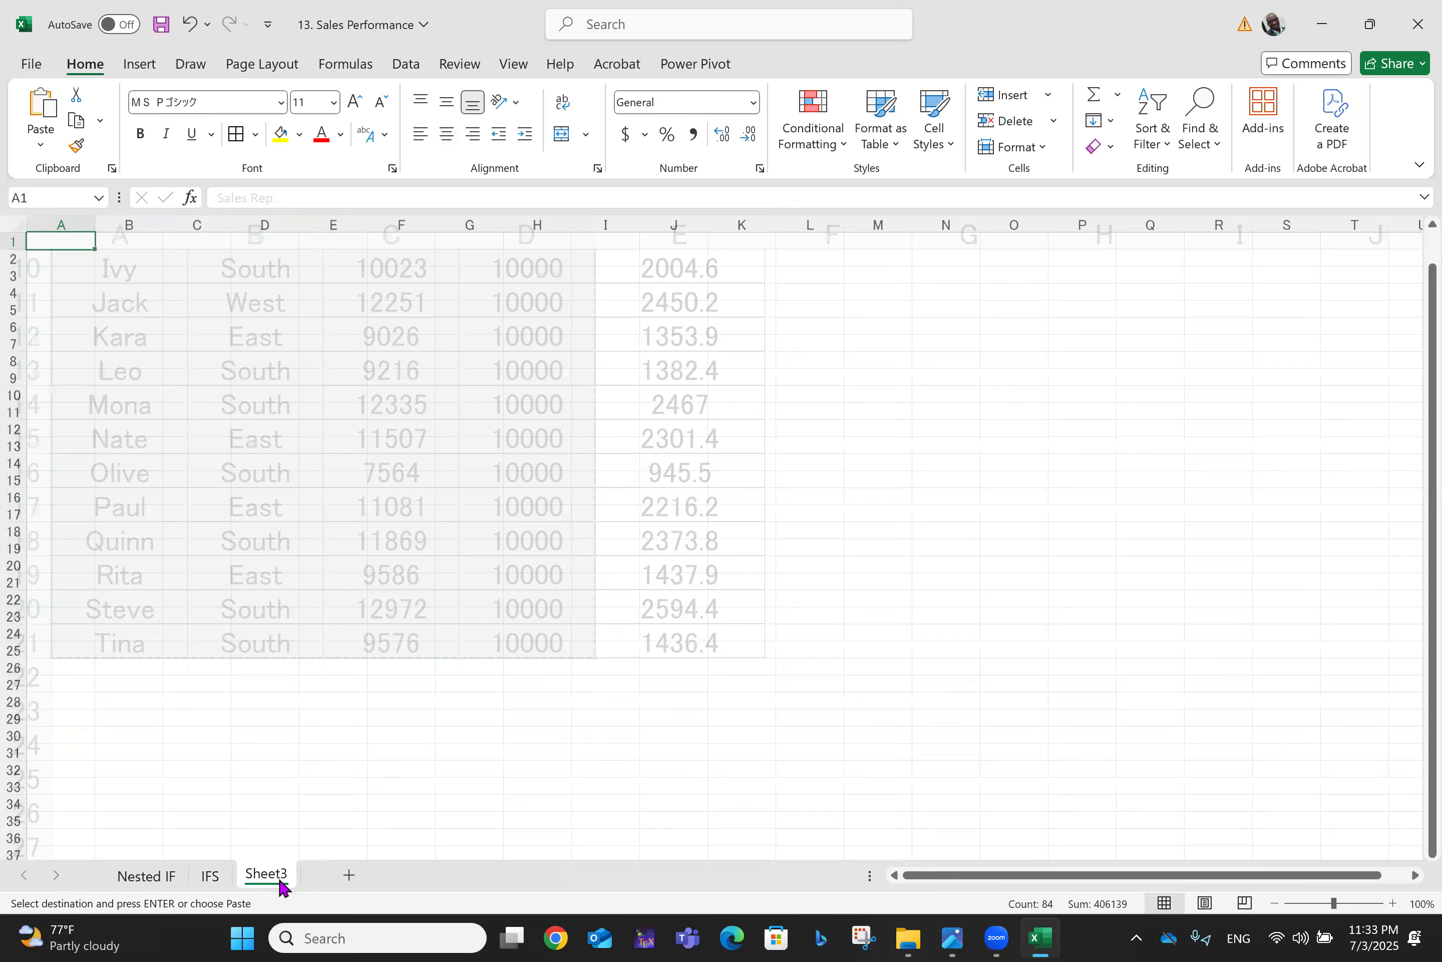
{"action": "key", "text": "ctrl+v"}
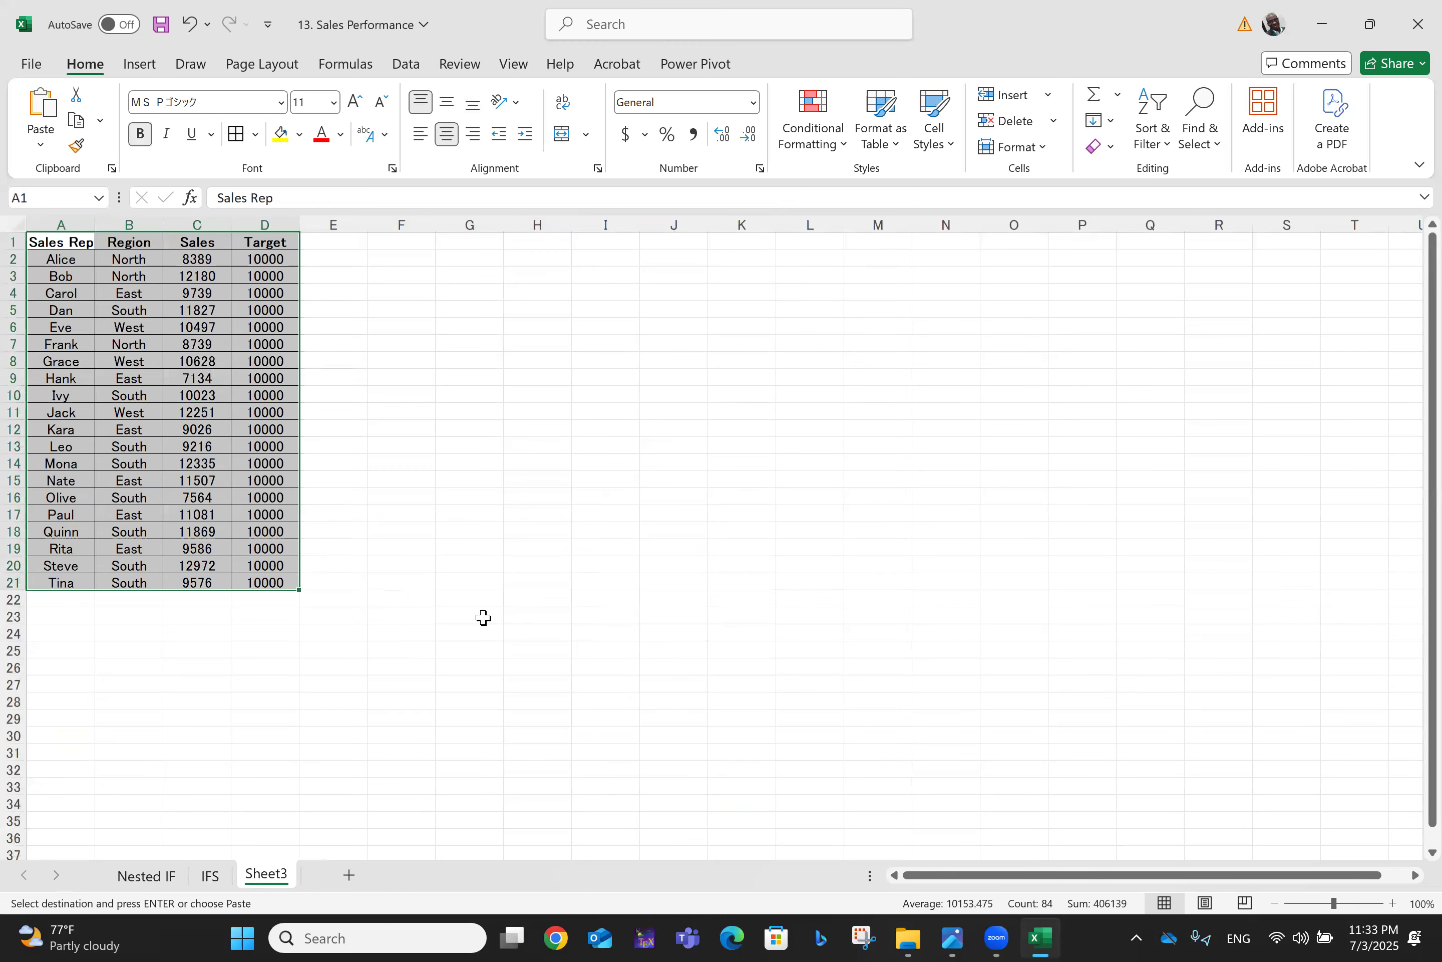
{"action": "scroll", "coordinate": [483, 618], "scroll_direction": "up", "scroll_amount": 8, "text": "ctrl"}
{"action": "scroll", "coordinate": [484, 618], "scroll_direction": "up", "scroll_amount": 3}
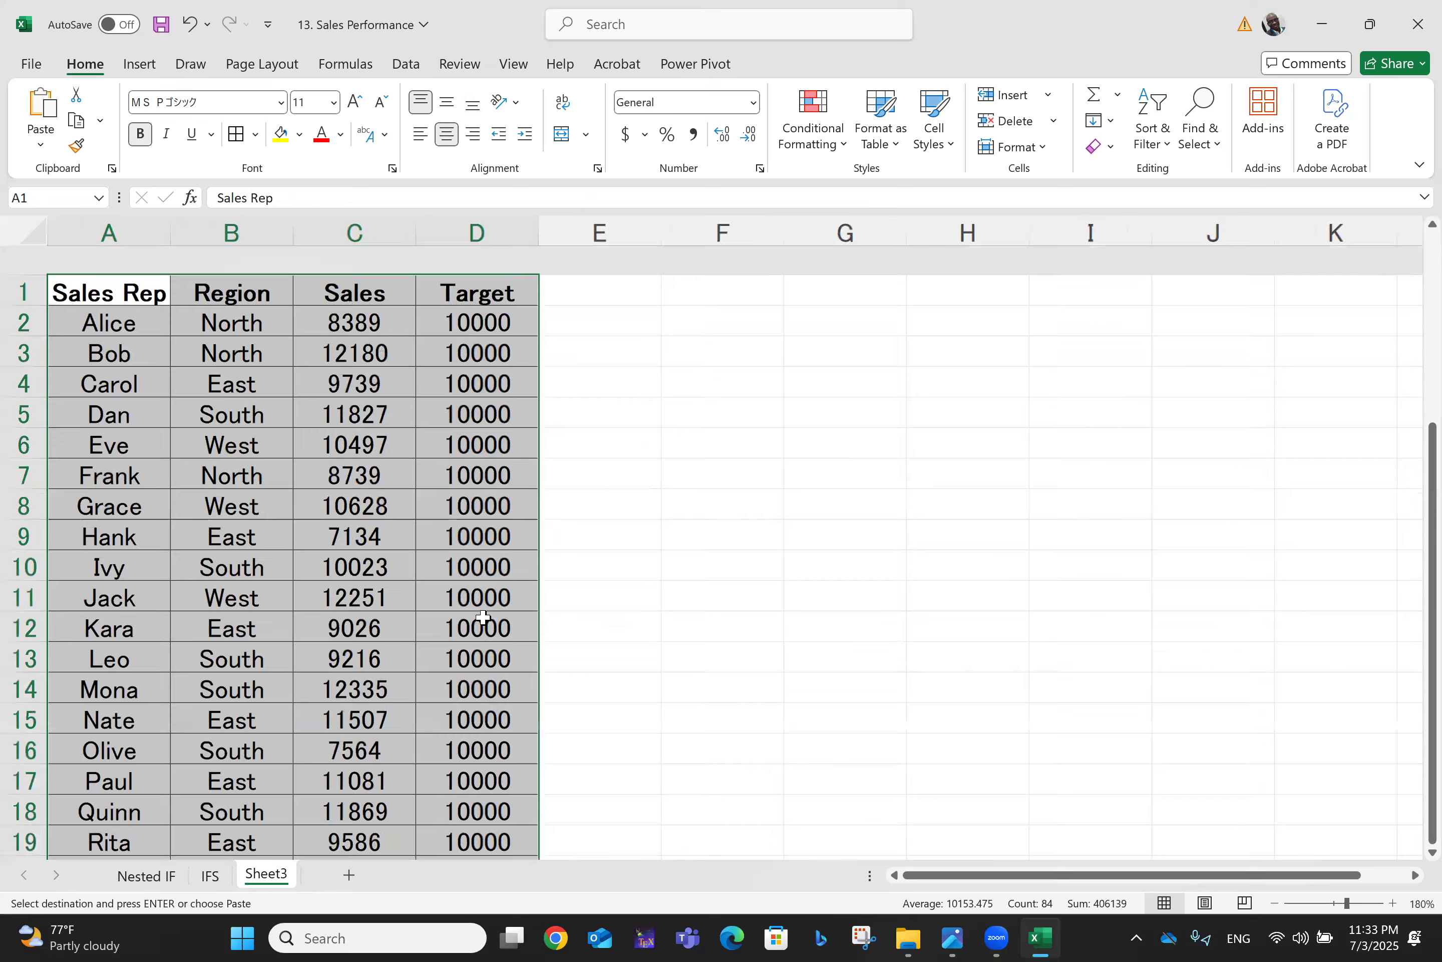
{"action": "scroll", "coordinate": [483, 617], "scroll_direction": "up", "scroll_amount": 15, "text": "ctrl"}
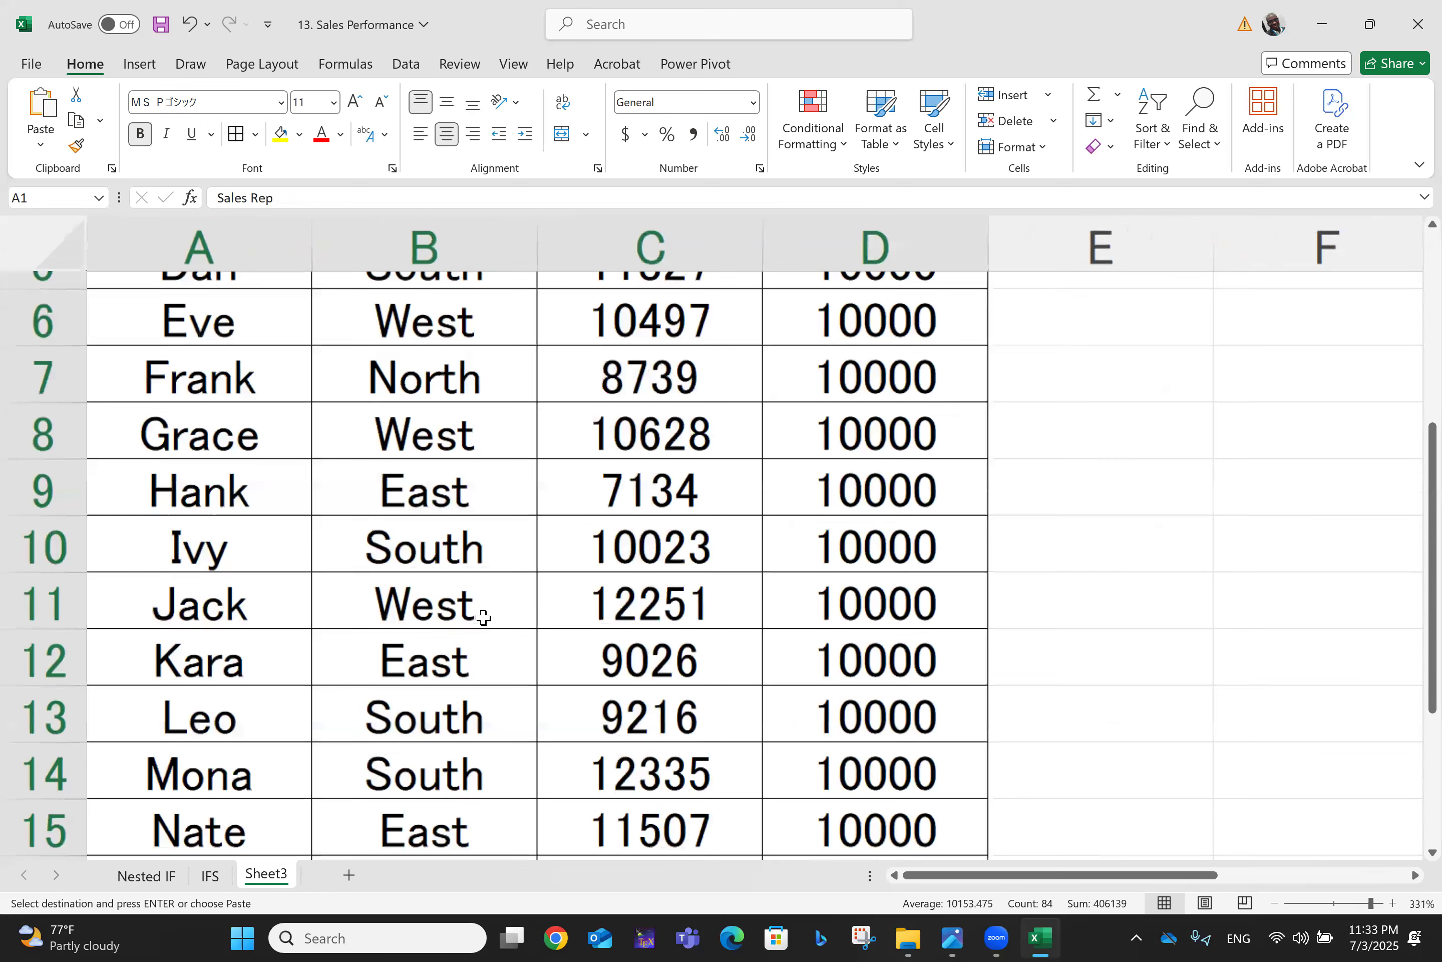
{"action": "left_click", "coordinate": [1100, 491]}
{"action": "scroll", "coordinate": [483, 617], "scroll_direction": "up", "scroll_amount": 2}
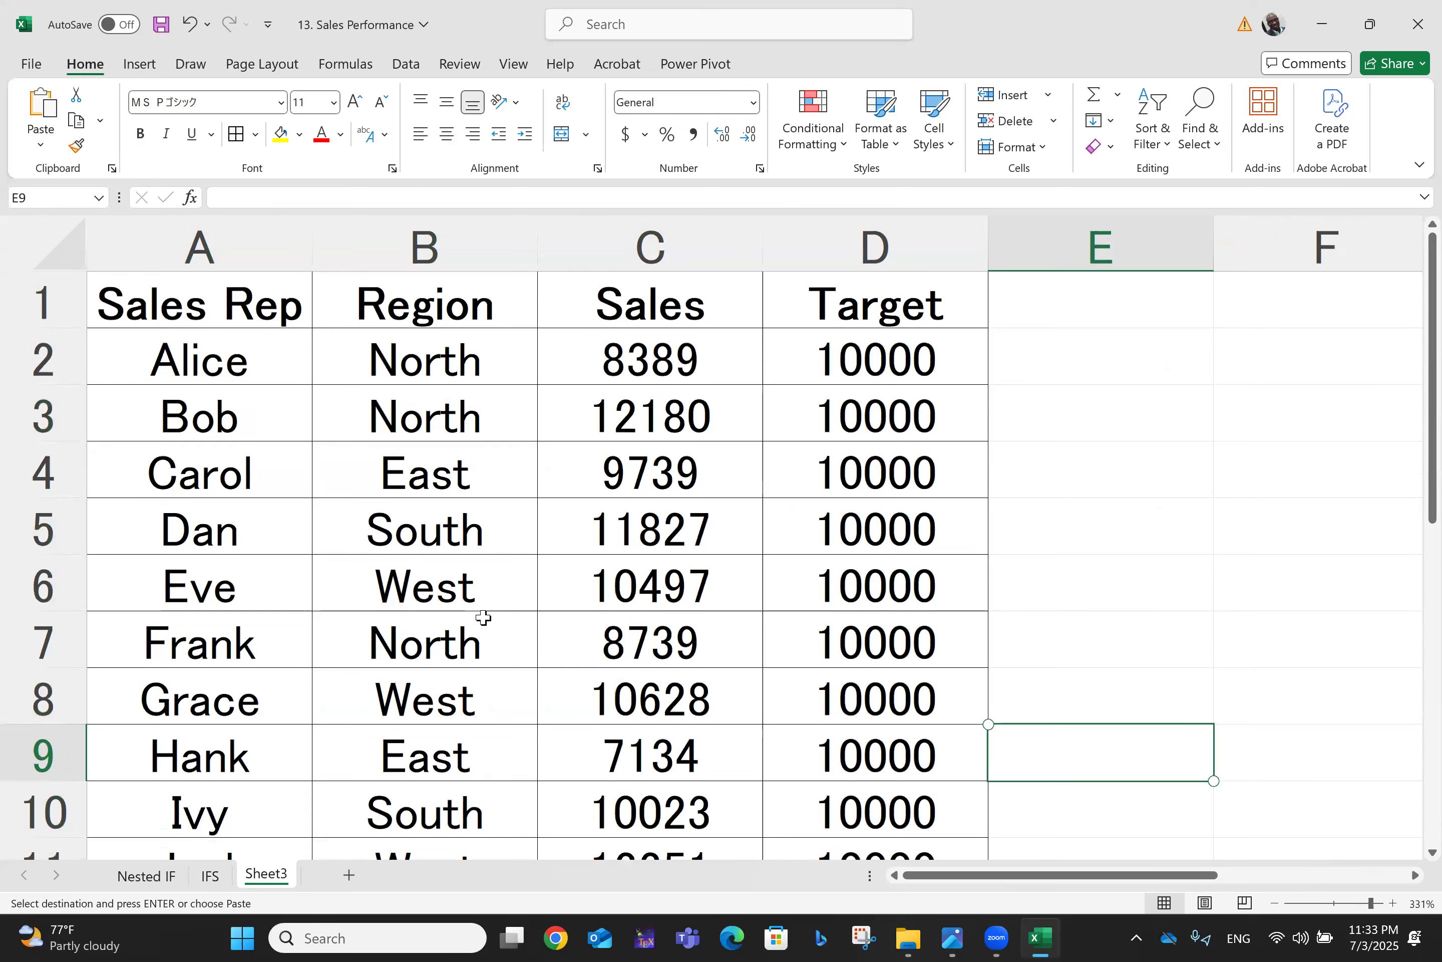
- Rename the new worksheet as Conditional Formating
{"action": "right_click", "coordinate": [256, 875]}
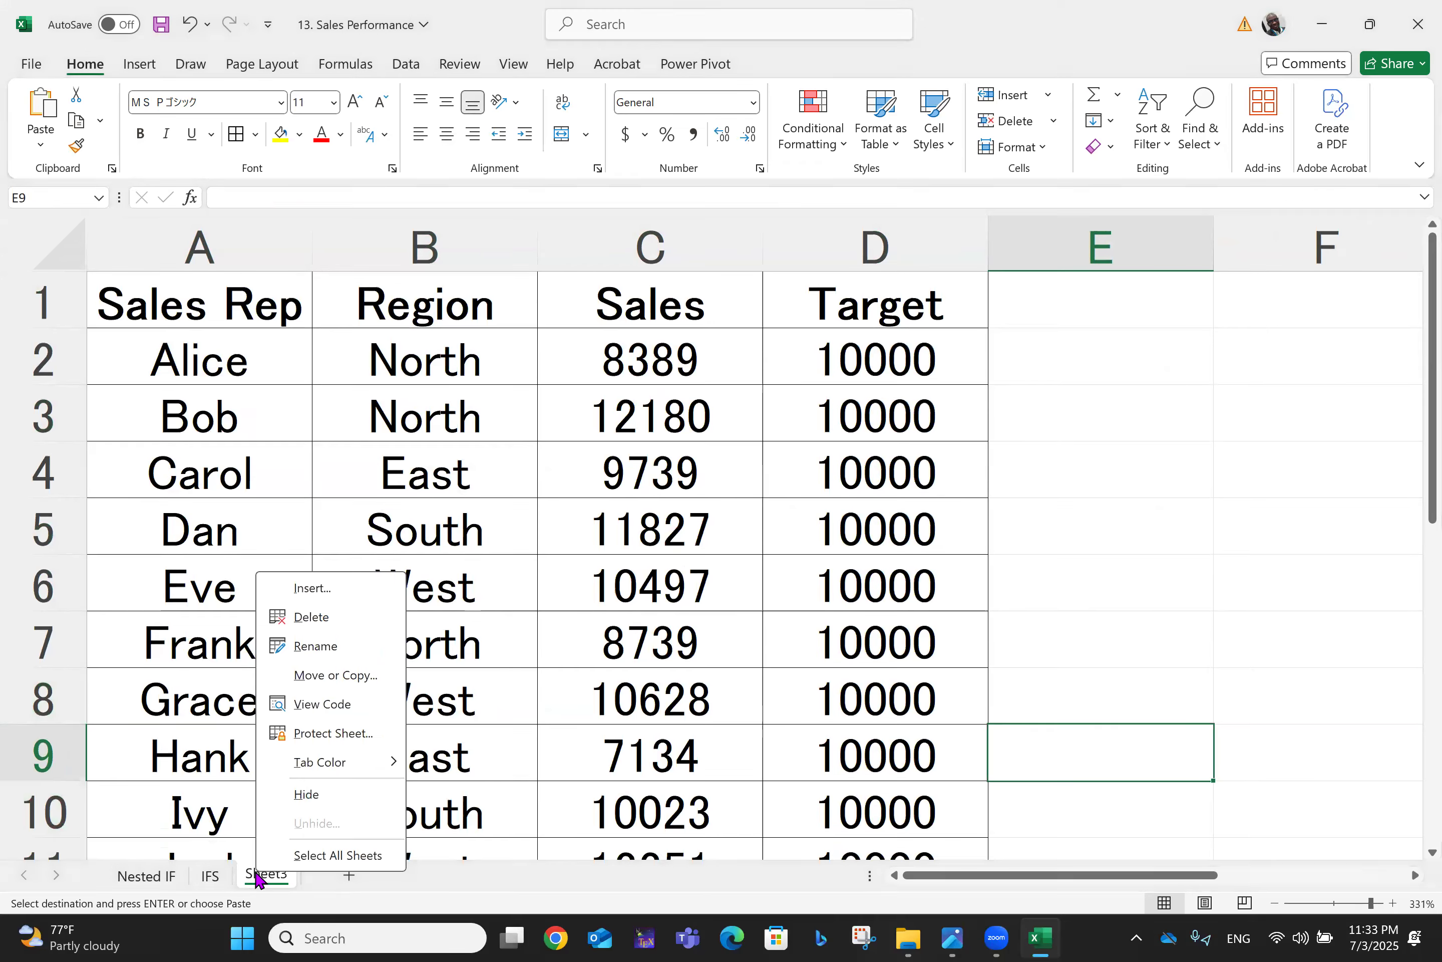
{"action": "left_click", "coordinate": [329, 645]}
{"action": "type", "text": "Conditional Formati"}
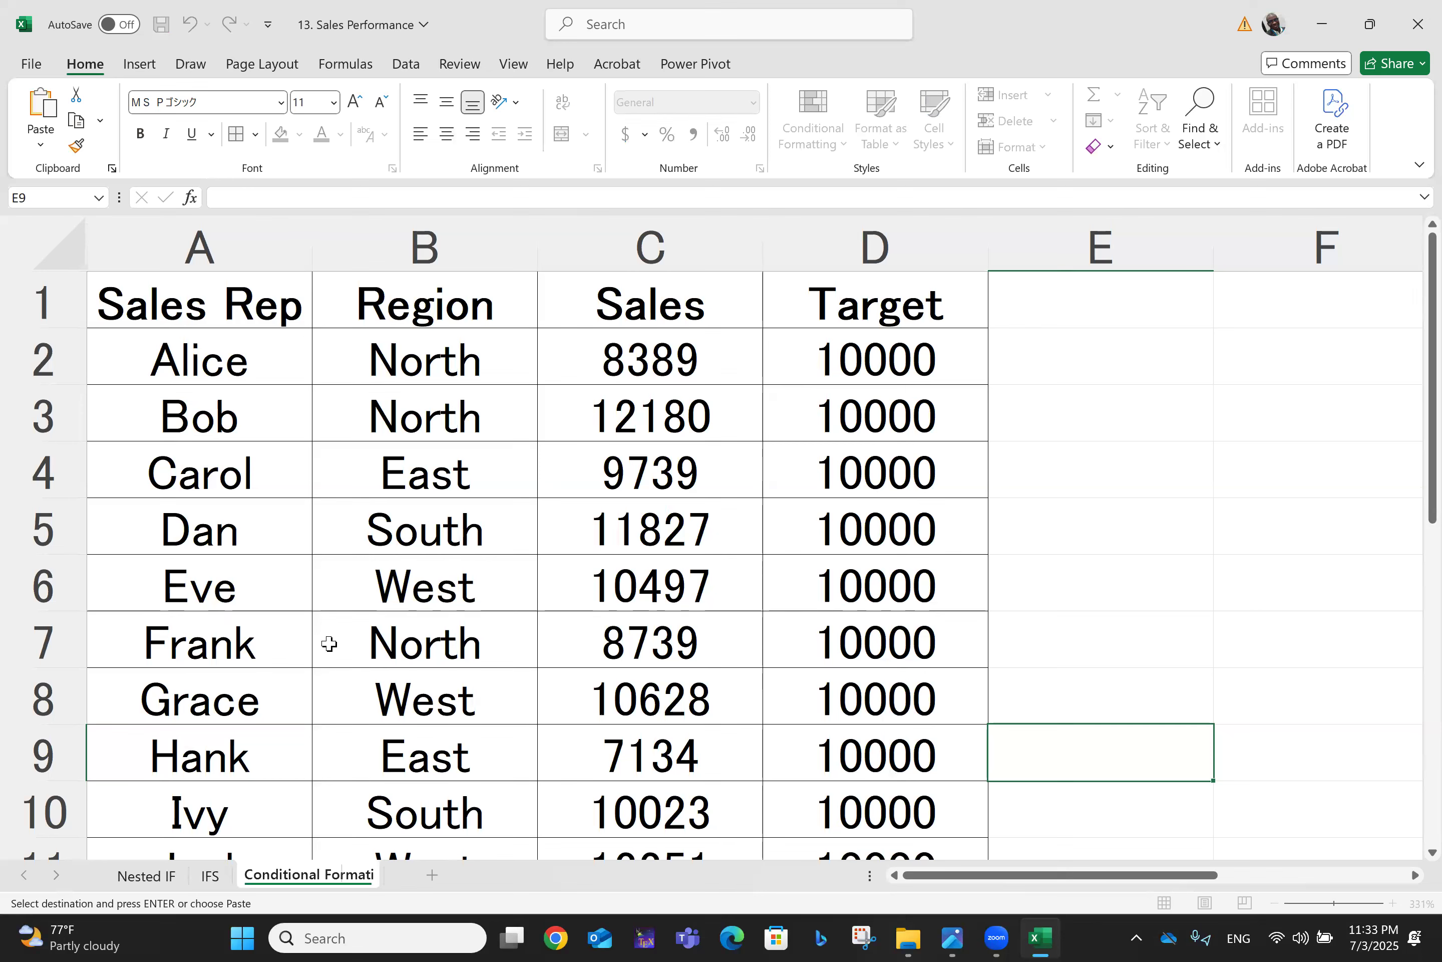
{"action": "type", "text": "ng"}
{"action": "key", "text": "Left"}
{"action": "key", "text": "Left"}
{"action": "key", "text": "Left"}
{"action": "key", "text": "Left"}
{"action": "key", "text": "Left"}
{"action": "key", "text": "Return"}
- Correct the spelling of the new worksheet's name to Conditional Formatting and select cell E1
{"action": "right_click", "coordinate": [342, 876]}
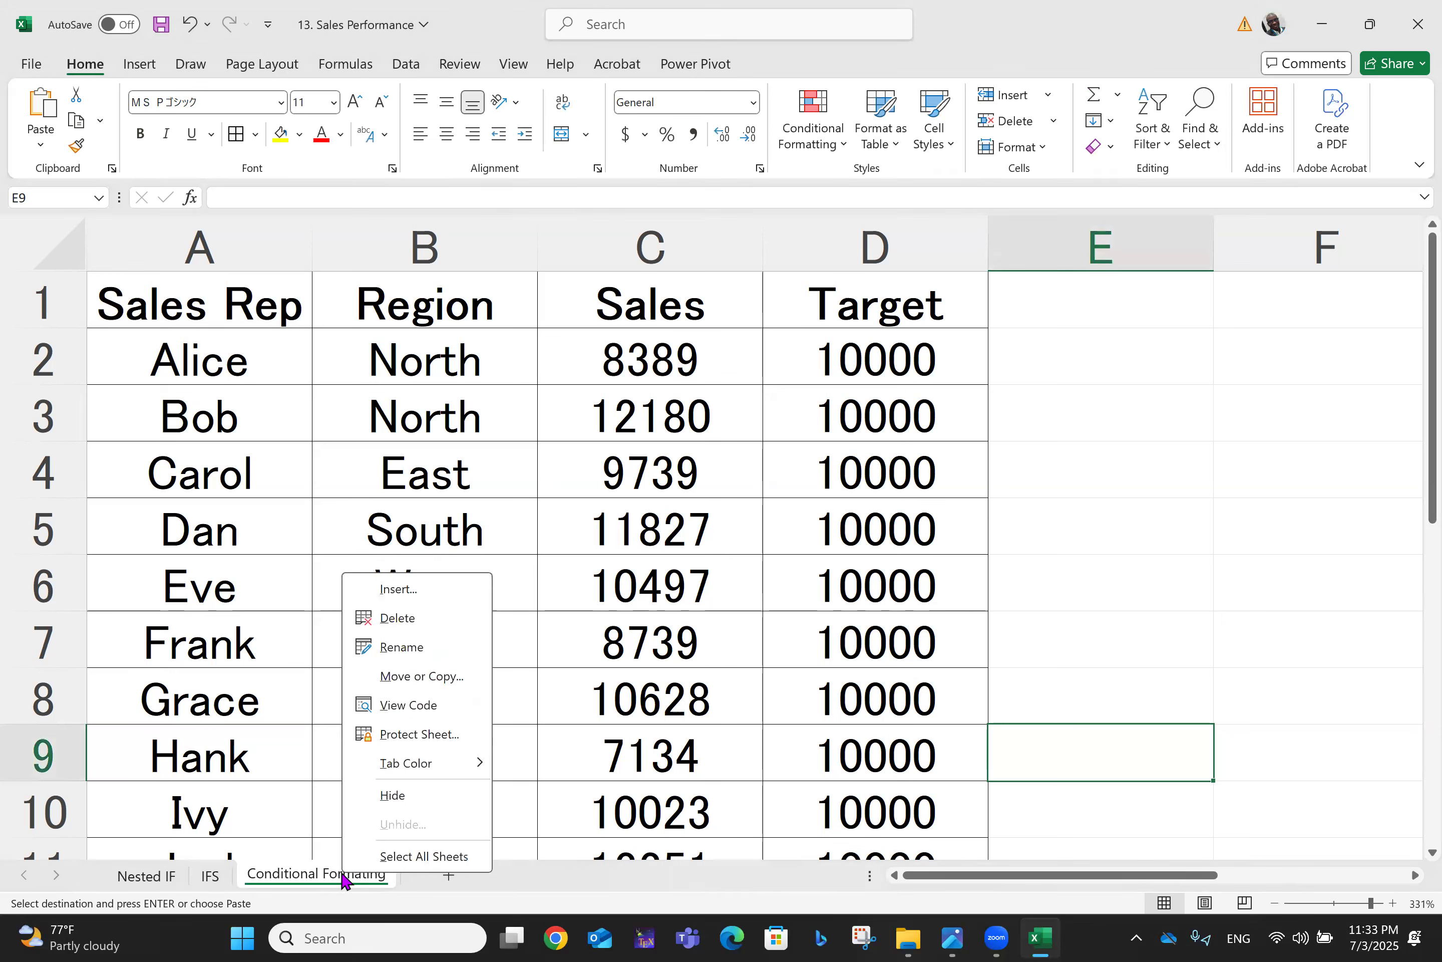
{"action": "left_click", "coordinate": [400, 647]}
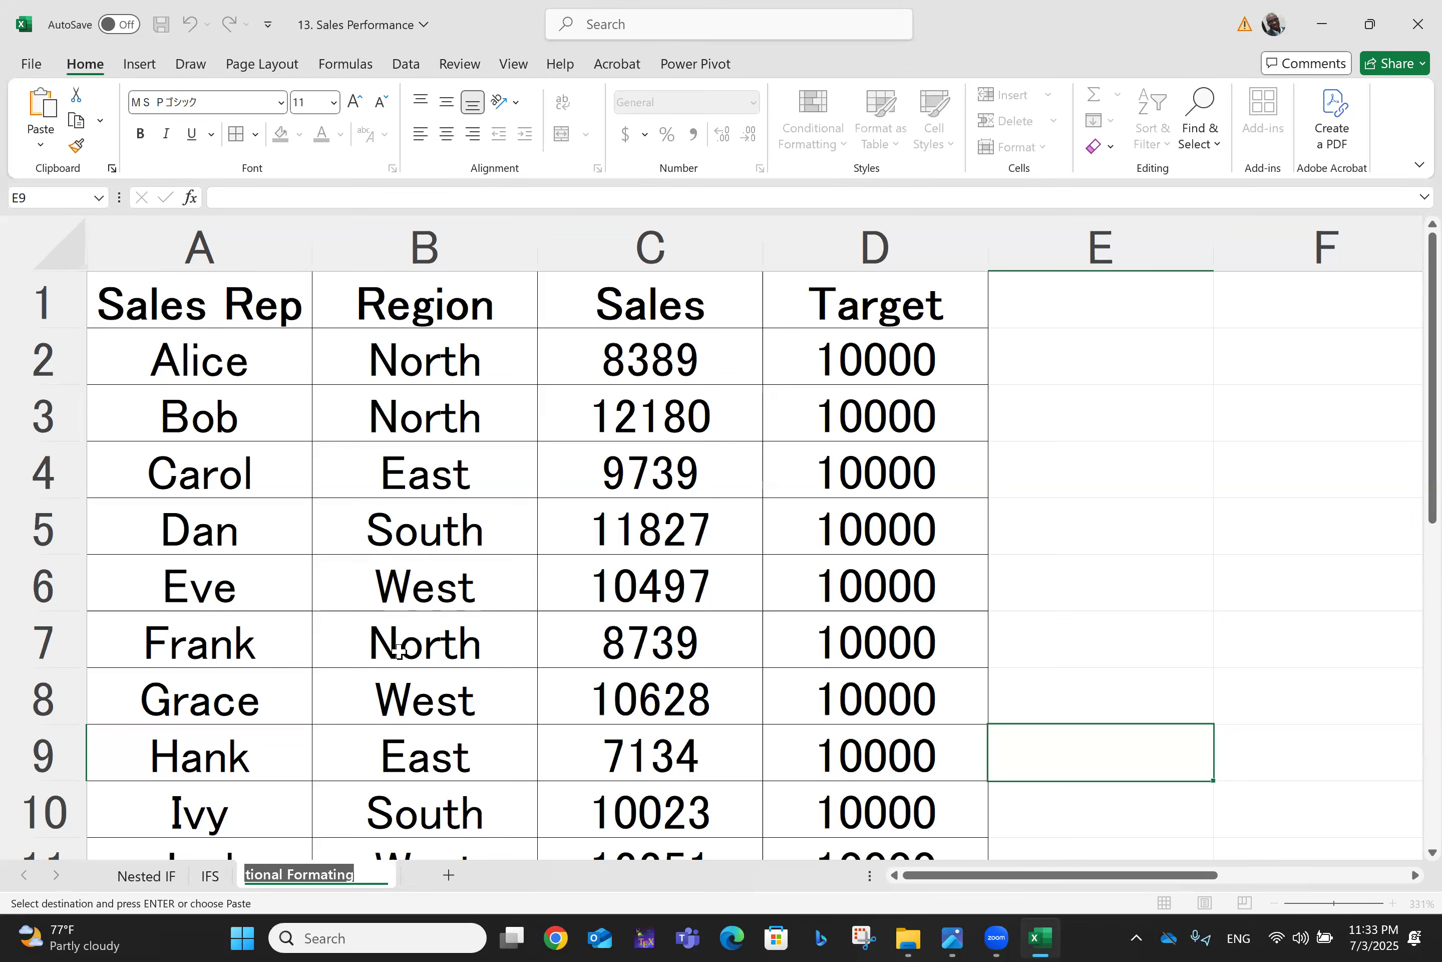
{"action": "key", "text": "Right"}
{"action": "key", "text": "Left"}
{"action": "type", "text": "t"}
{"action": "key", "text": "Return"}
{"action": "left_click", "coordinate": [994, 510]}
{"action": "key", "text": "Up"}
{"action": "key", "text": "ctrl+Up"}
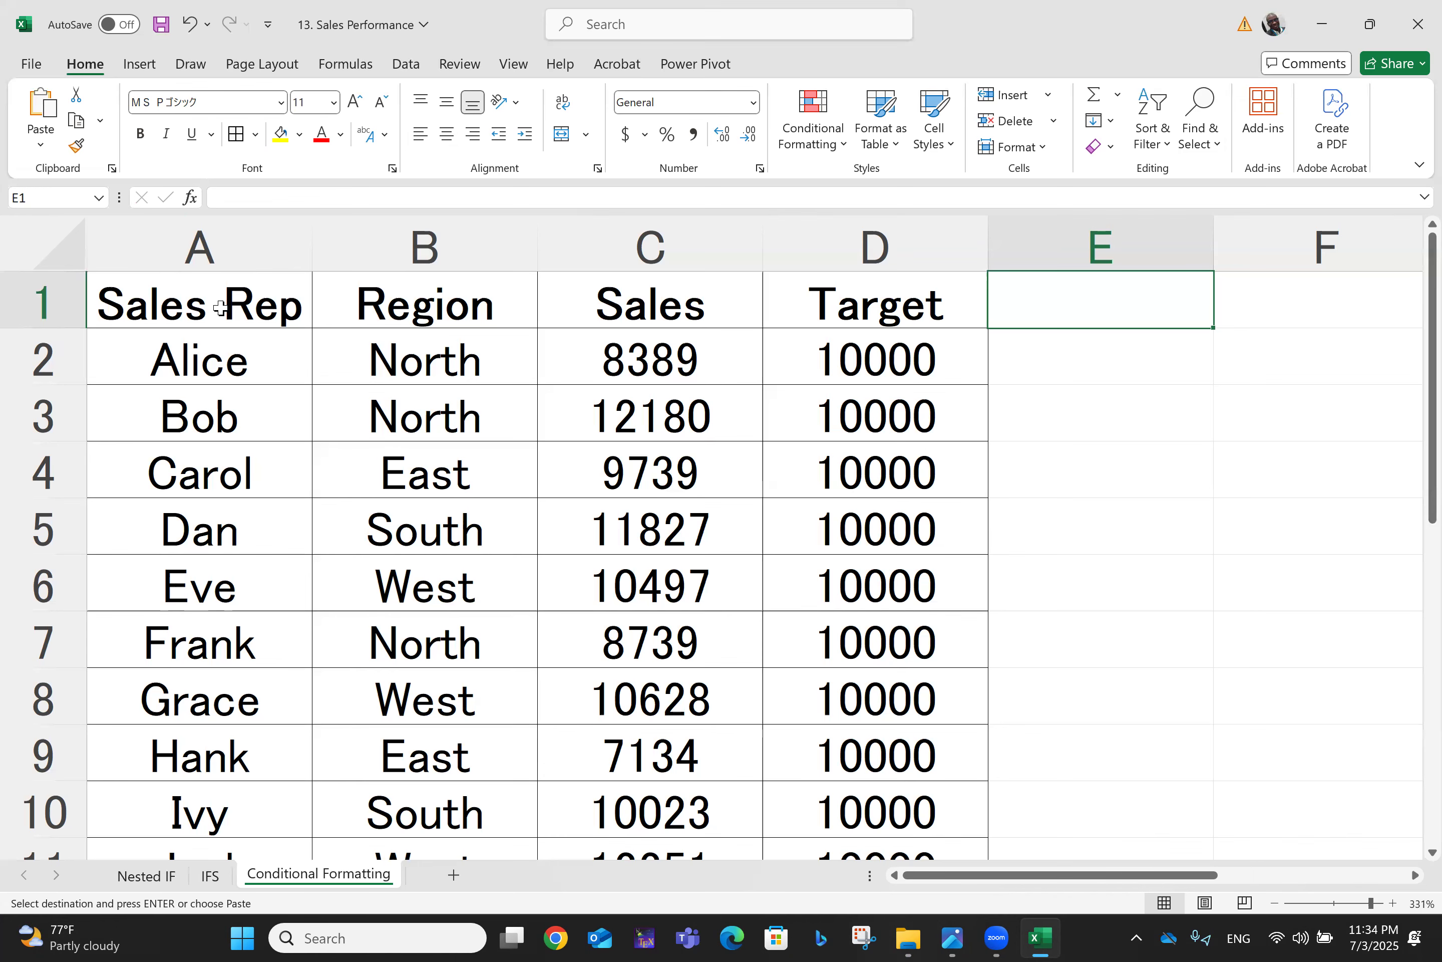
- Apply a Greater Than highlight rule of 10000 to A1:D21 with Light Red Fill with Dark Red Text
{"action": "left_click", "coordinate": [220, 309]}
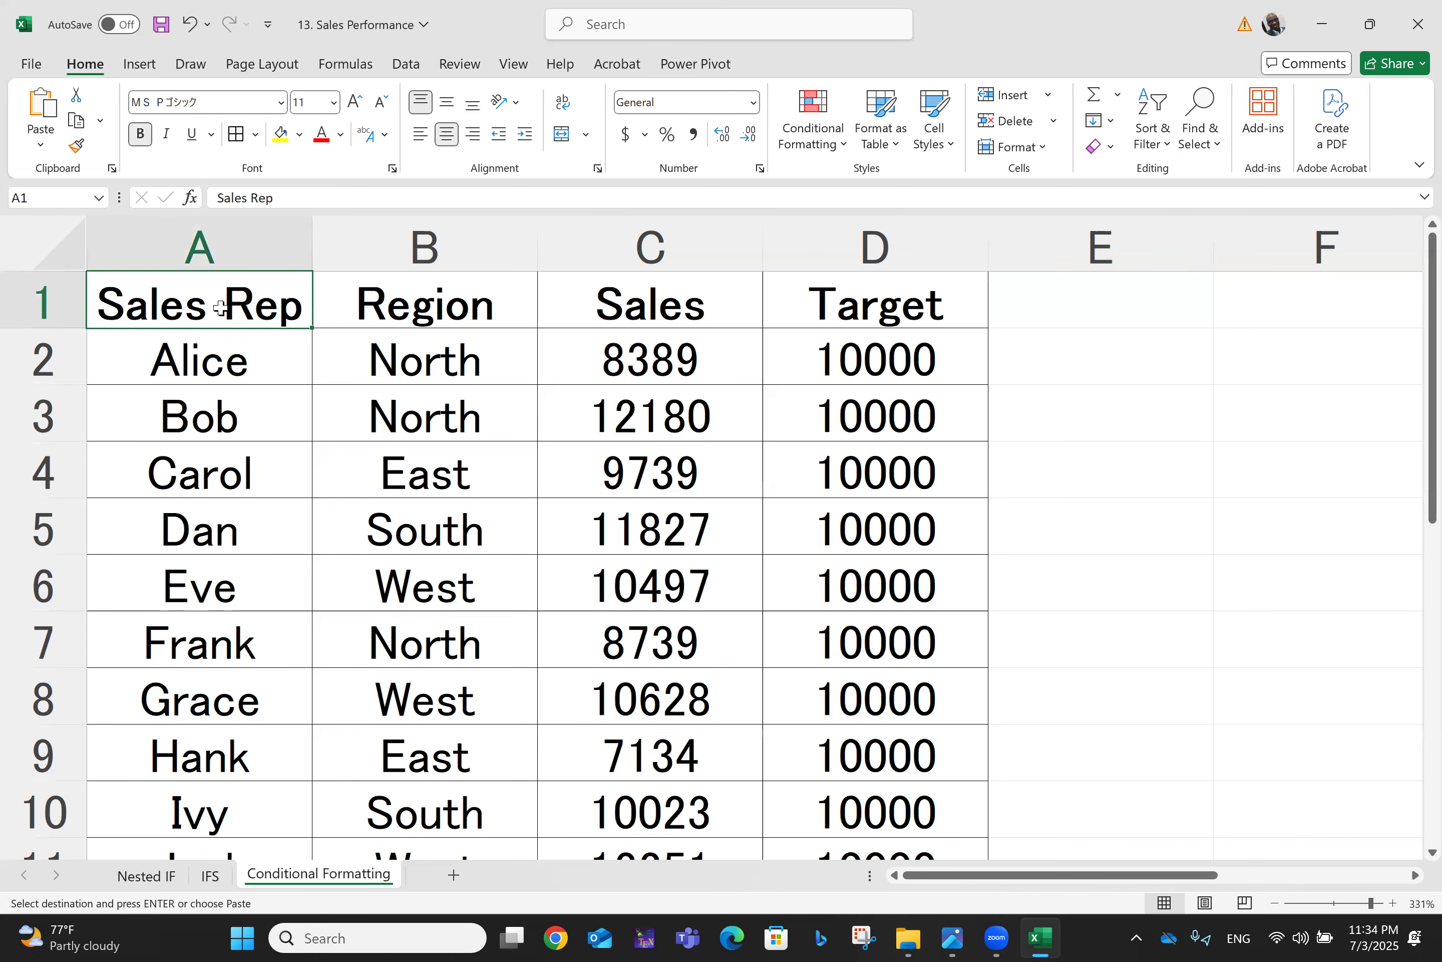
{"action": "key", "text": "ctrl+shift+Right"}
{"action": "key", "text": "ctrl+shift+Down"}
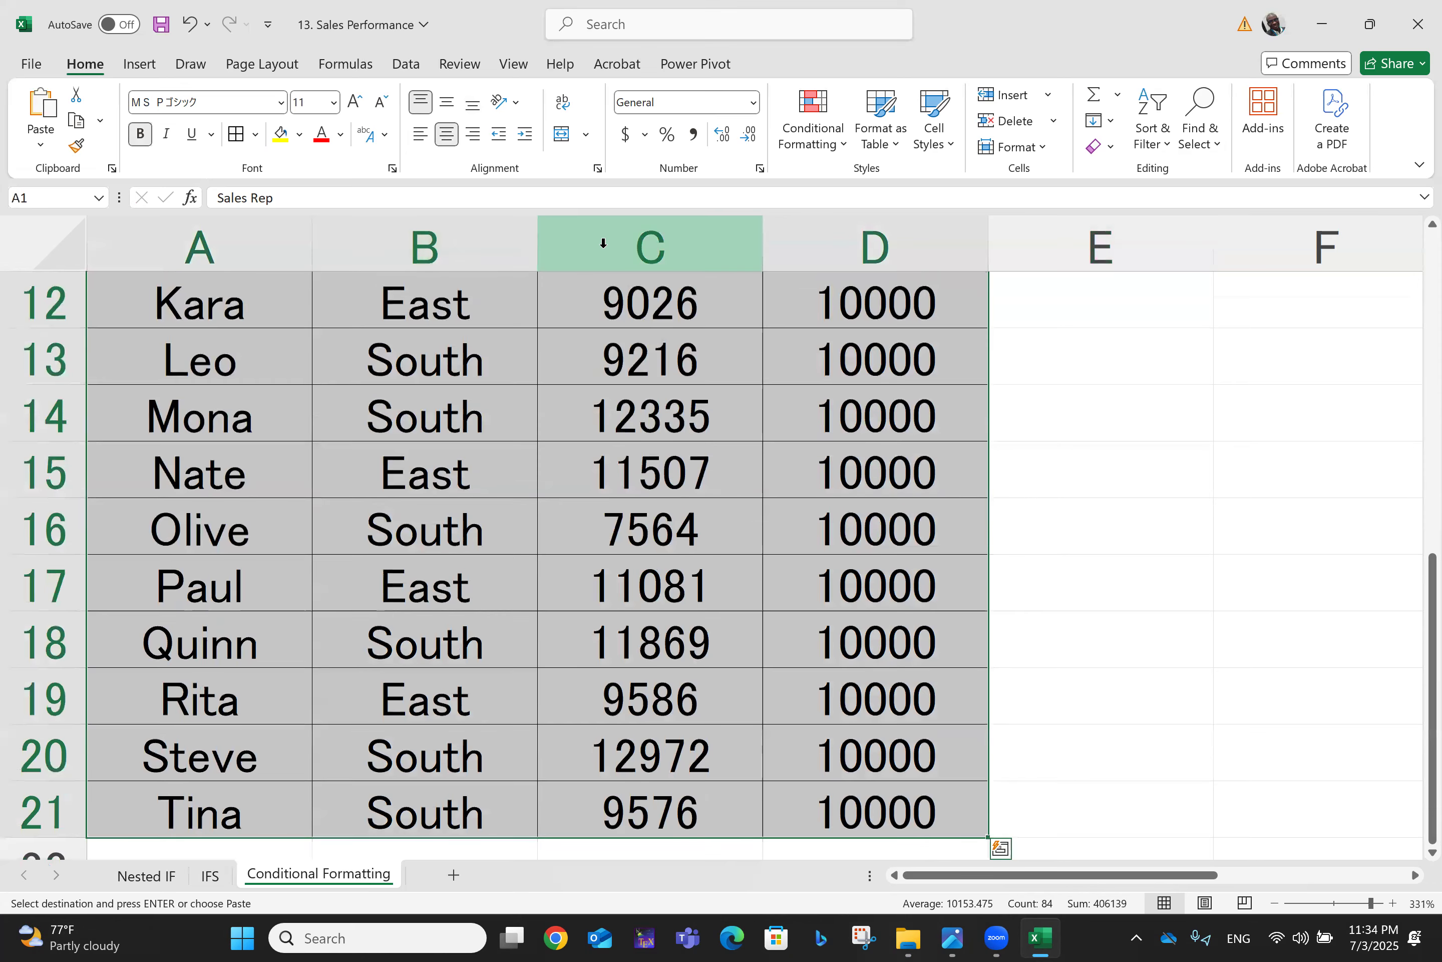
{"action": "left_click", "coordinate": [843, 148]}
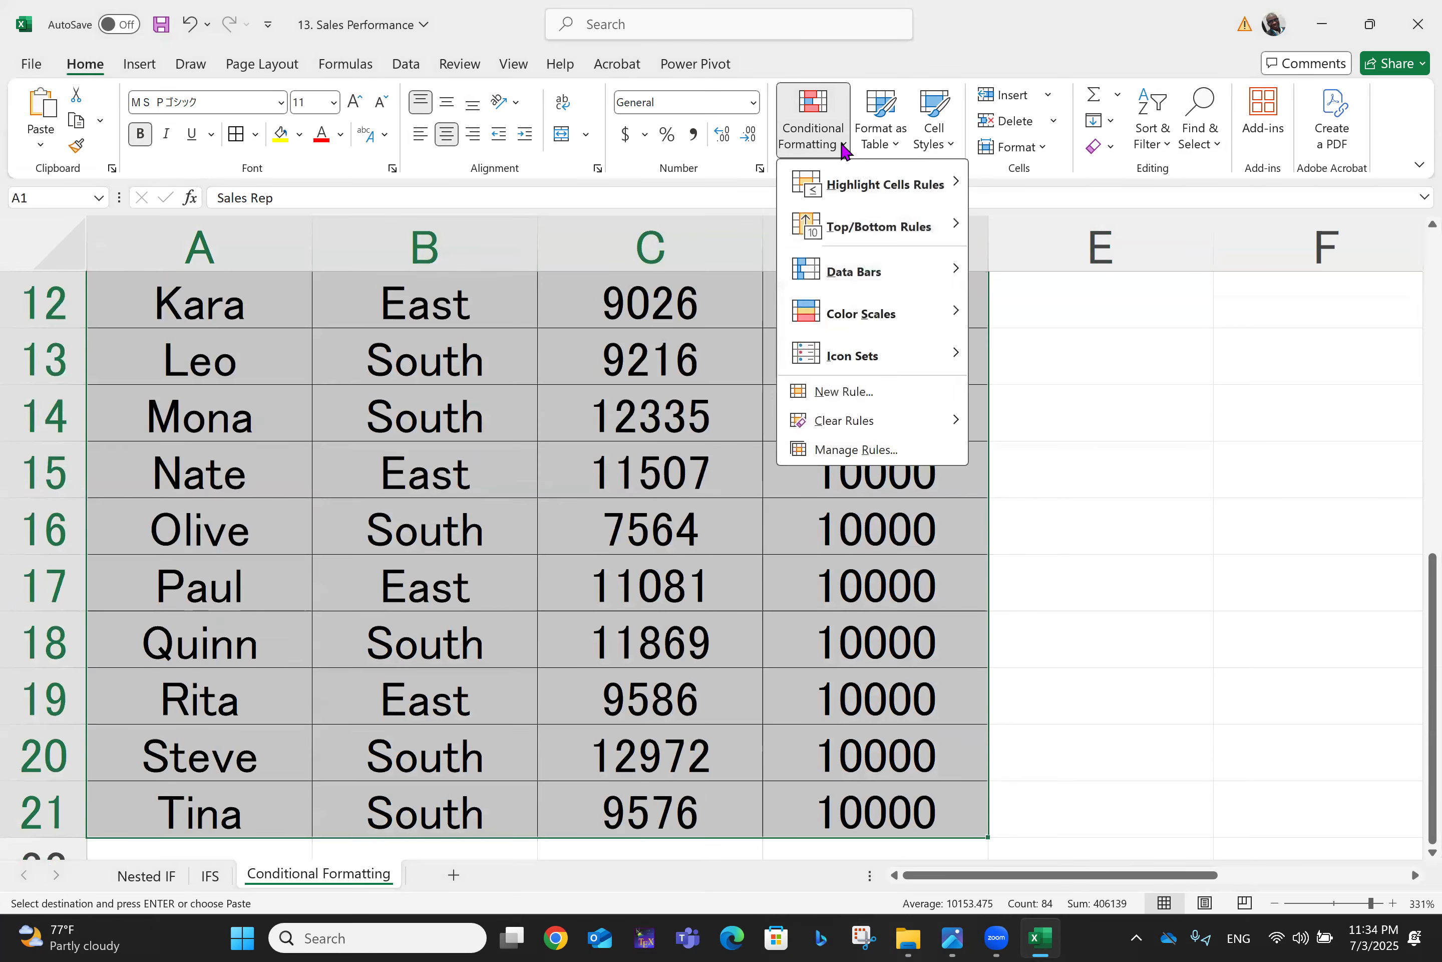
{"action": "mouse_move", "coordinate": [884, 185]}
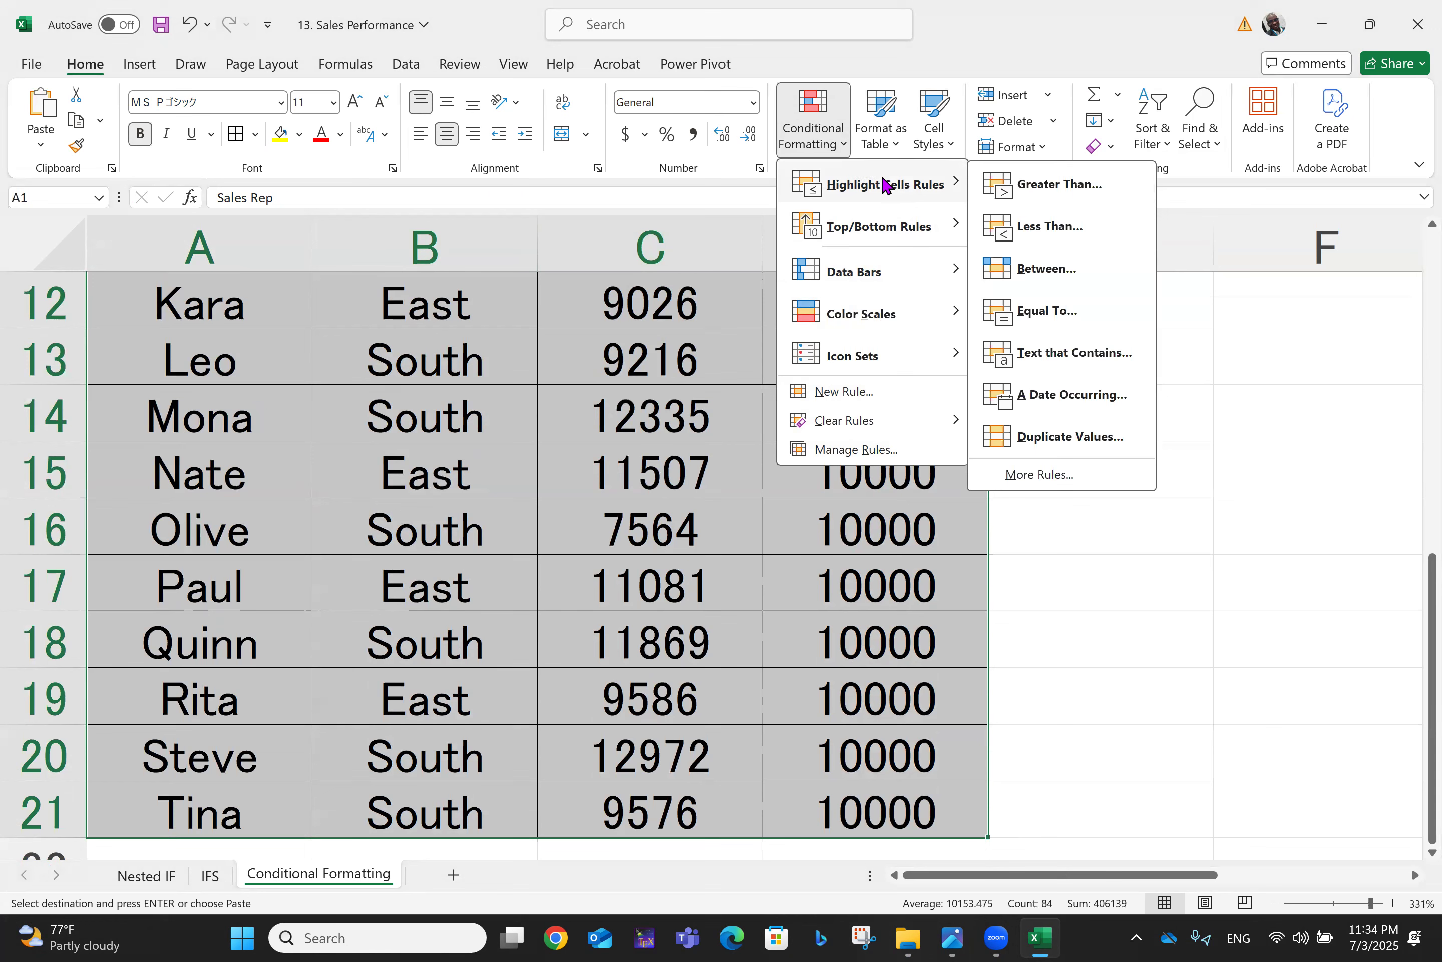
{"action": "left_click", "coordinate": [1053, 187]}
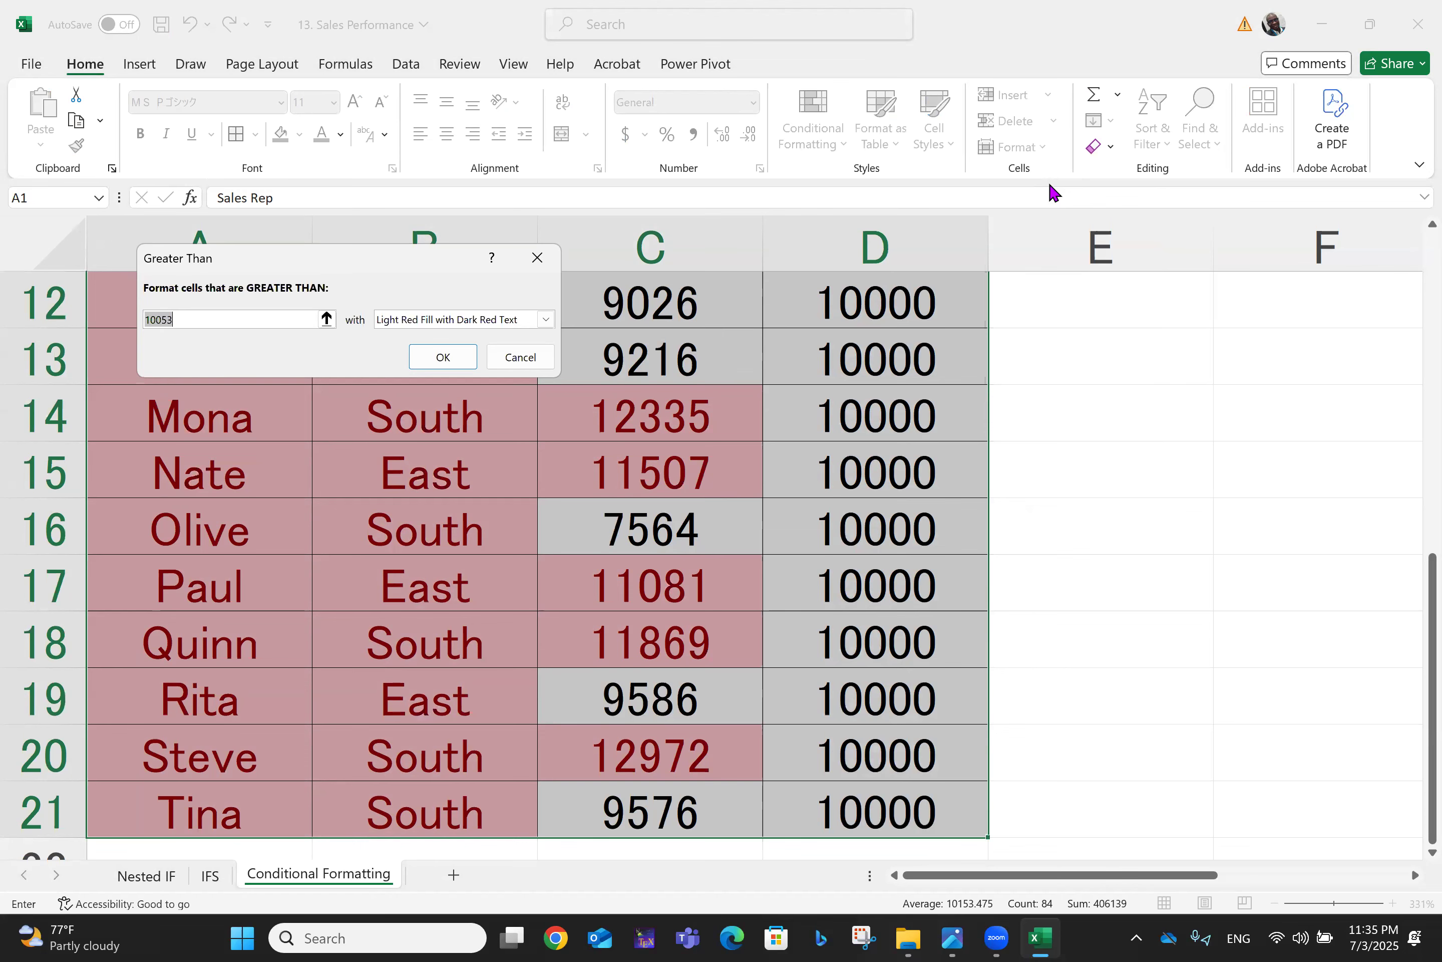
{"action": "type", "text": "1000"}
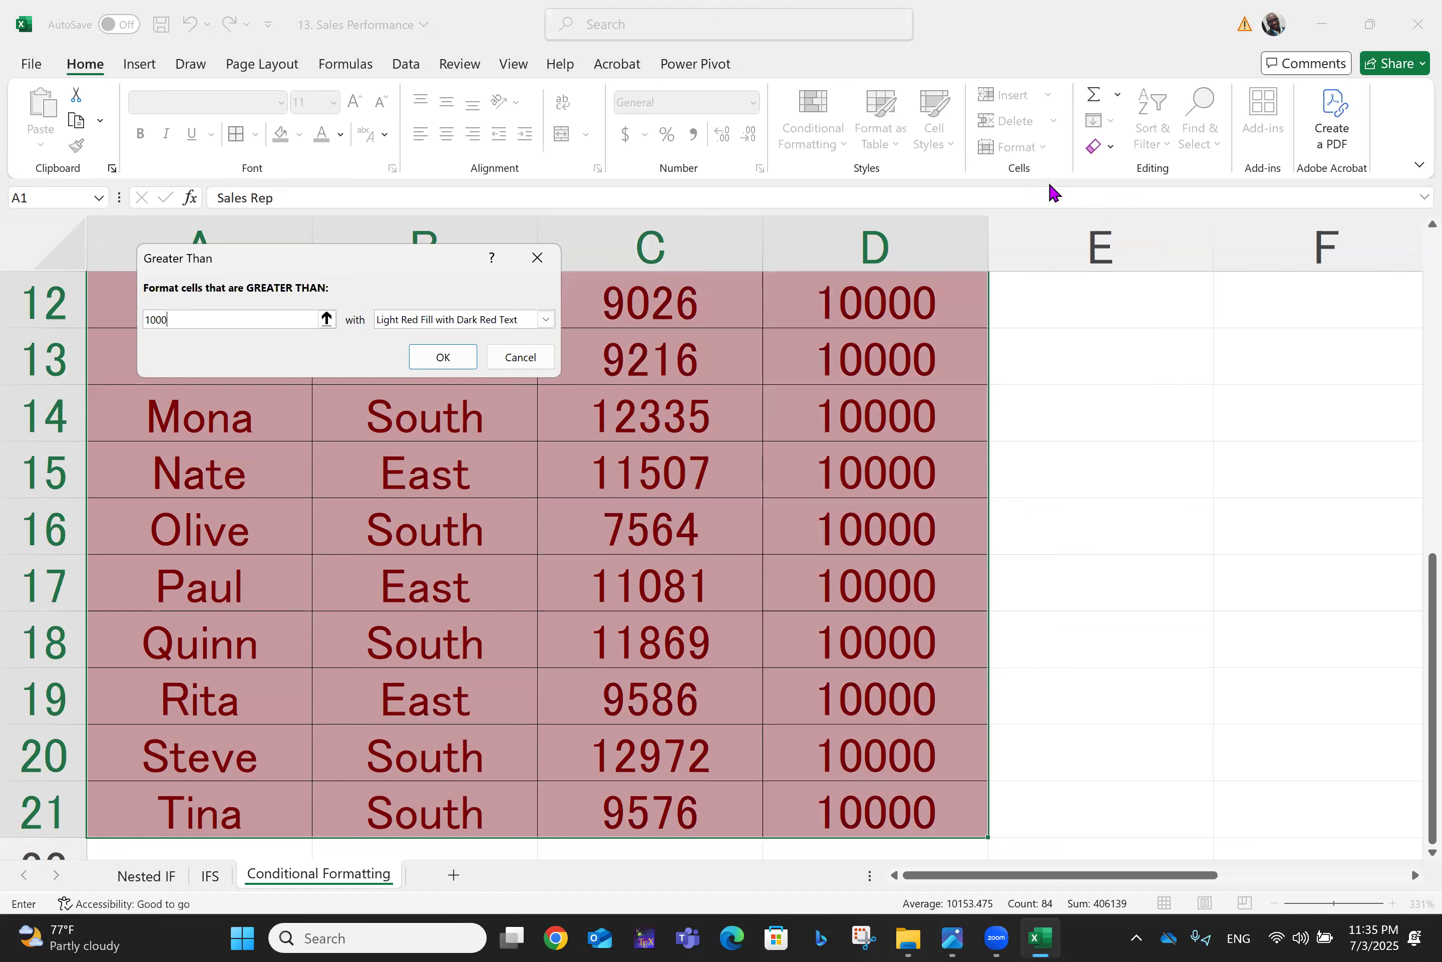
{"action": "type", "text": "0"}
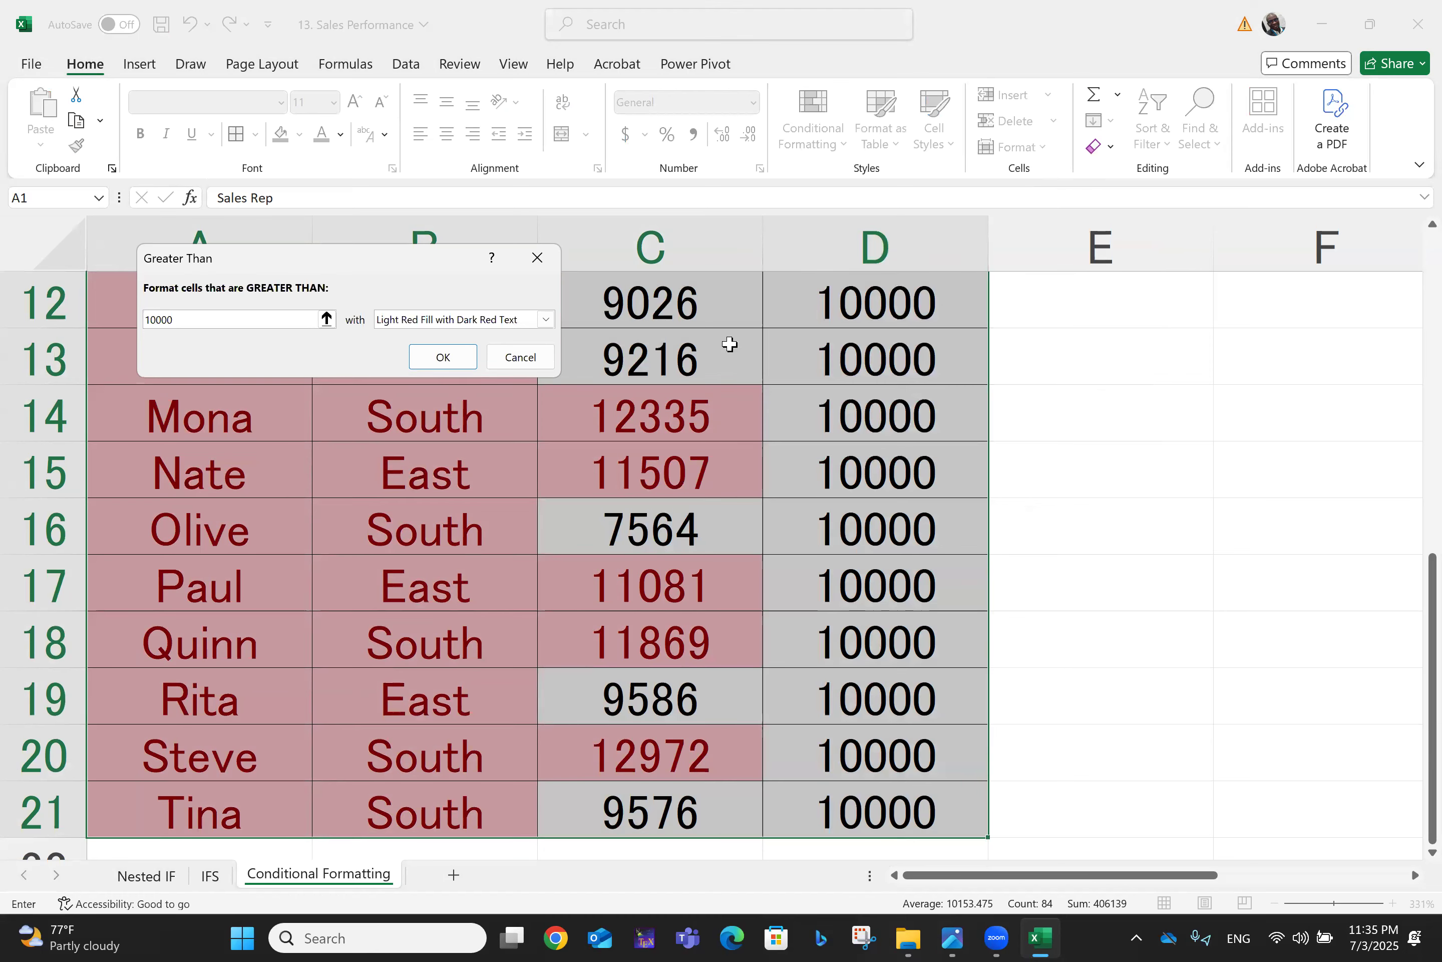
{"action": "left_click", "coordinate": [439, 358]}
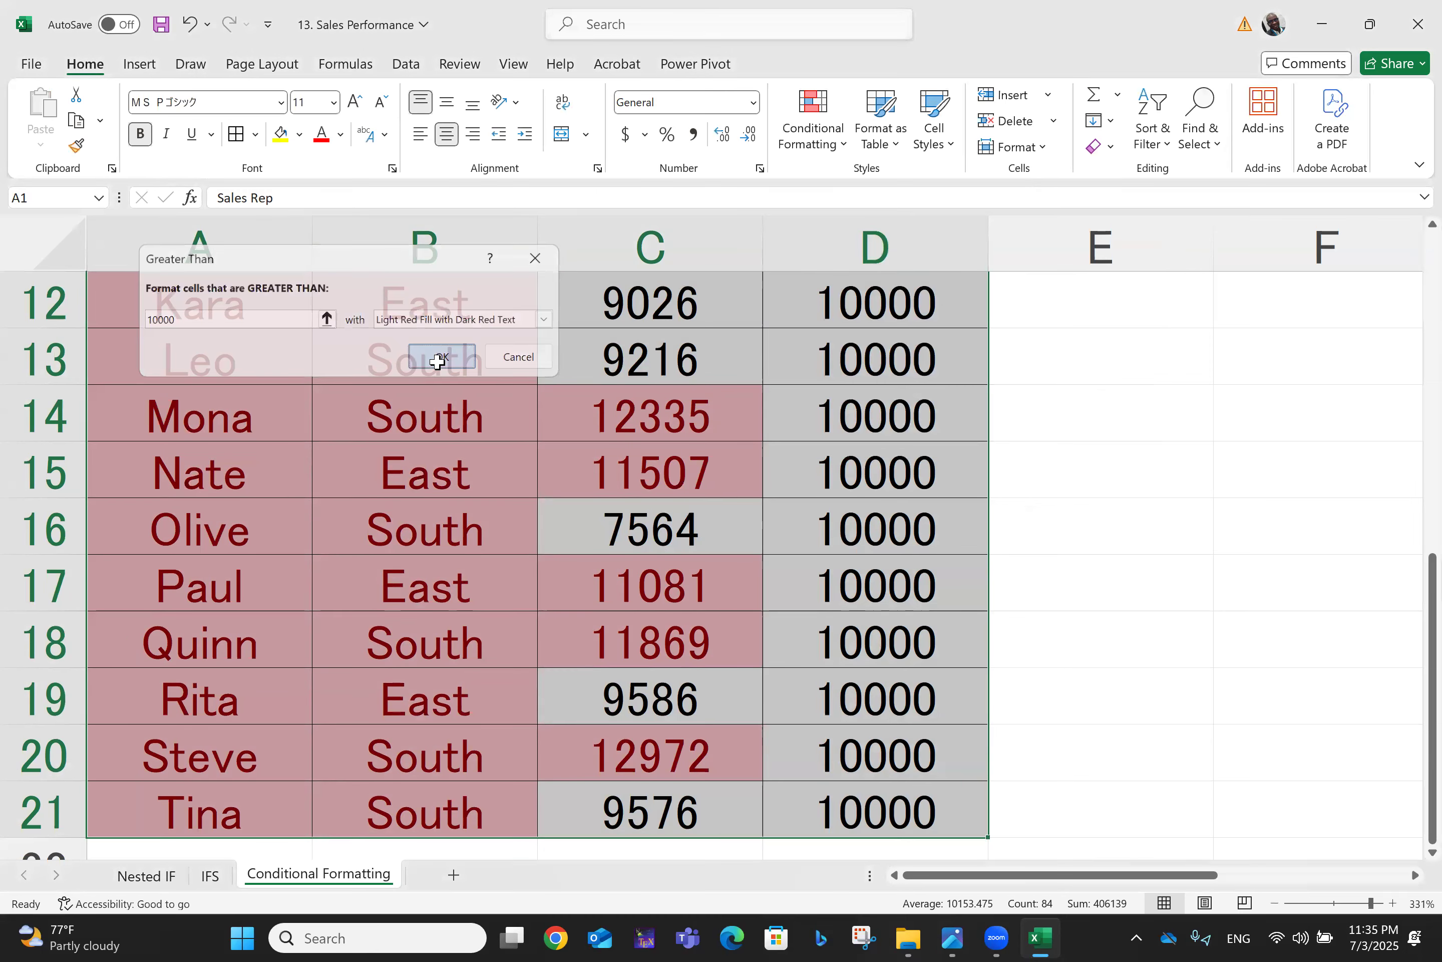
- Check down the Sales column which values the Greater Than rule highlights, and return to its header
{"action": "key", "text": "ctrl+Home"}
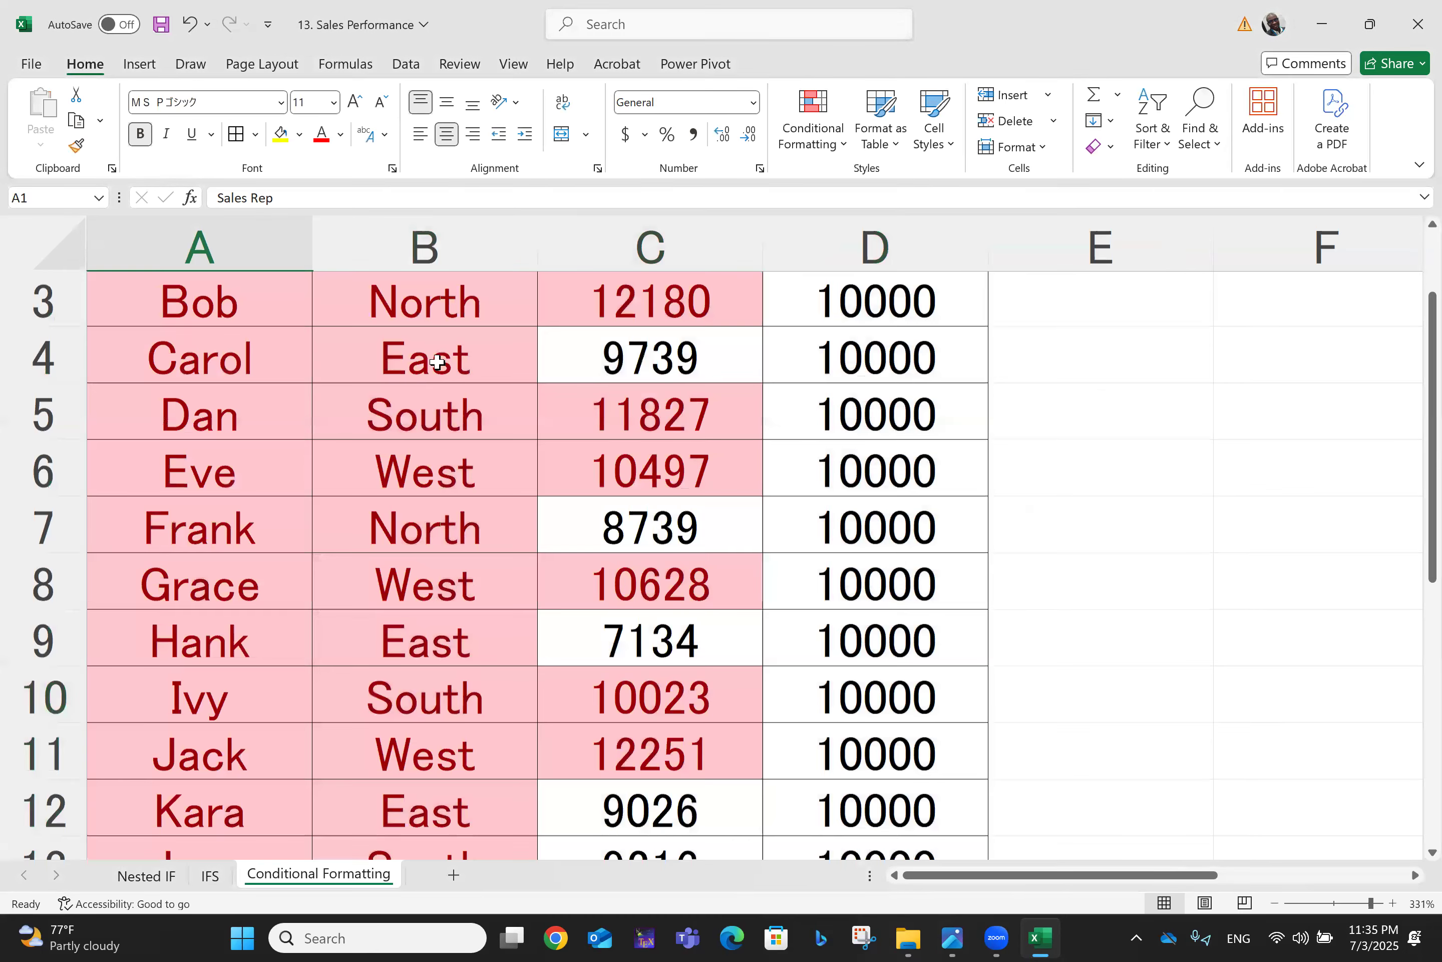
{"action": "scroll", "coordinate": [439, 362], "scroll_direction": "up", "scroll_amount": 1}
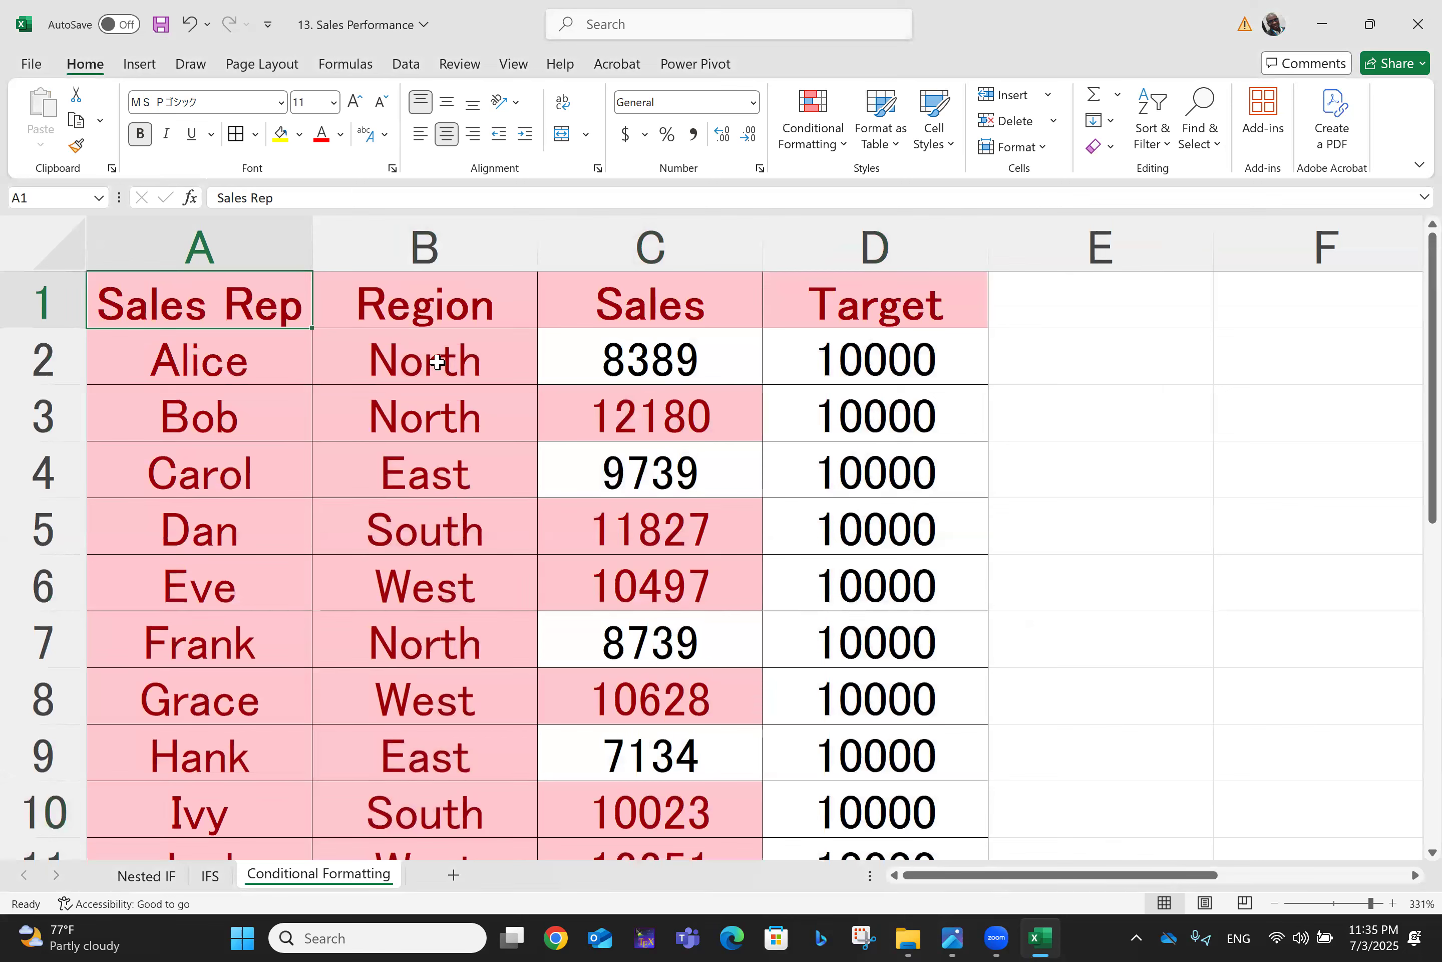
{"action": "left_click", "coordinate": [618, 401]}
{"action": "key", "text": "Down"}
{"action": "key", "text": "Down"}
{"action": "key", "text": "Down"}
{"action": "key", "text": "Down"}
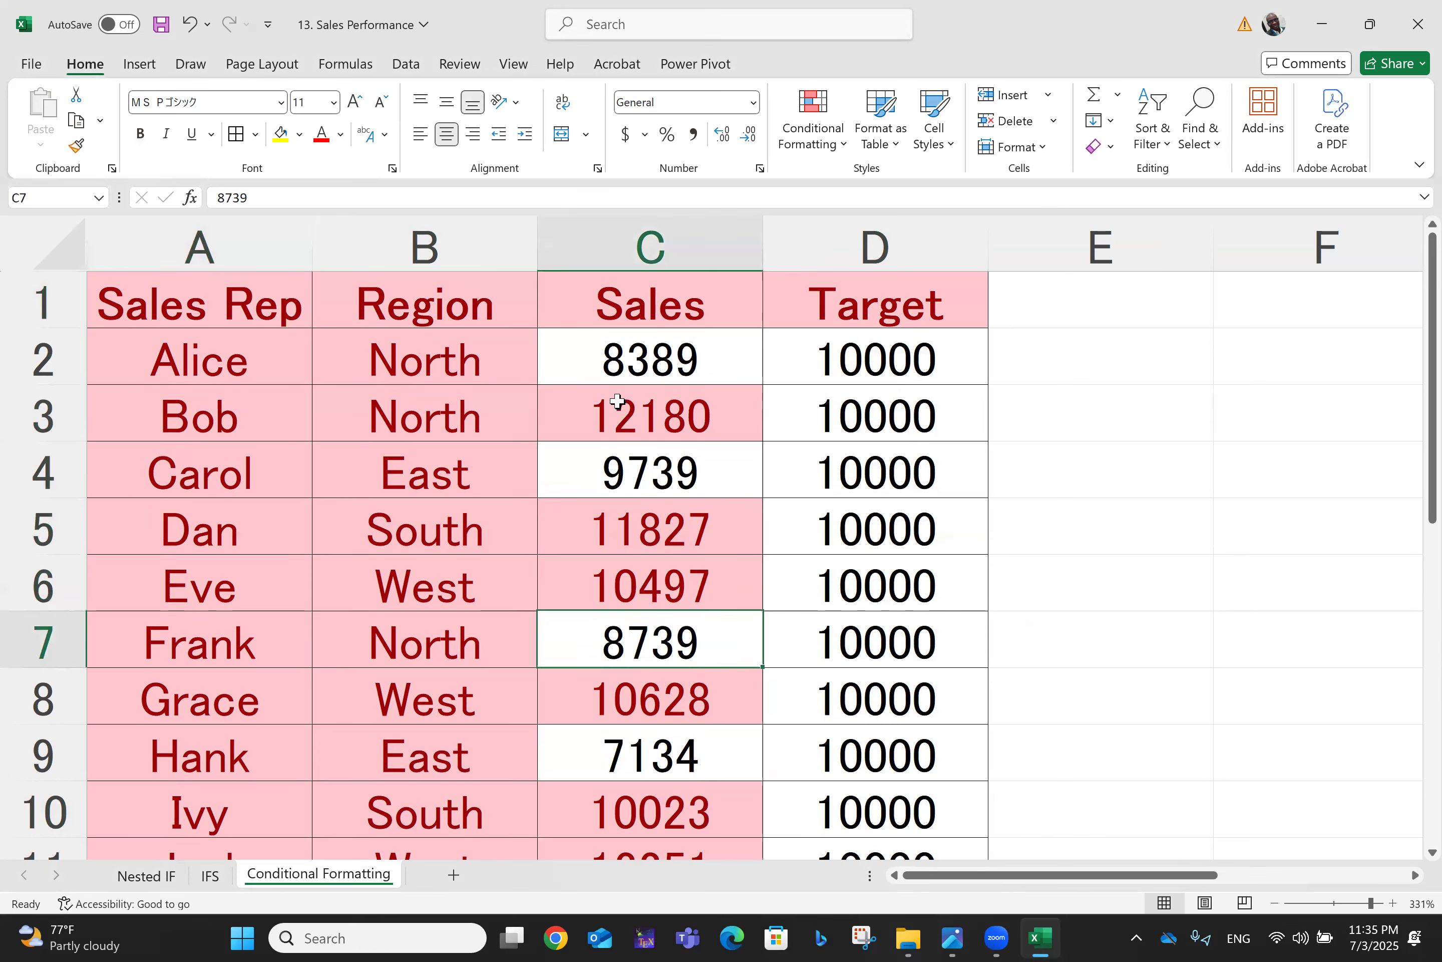
{"action": "key", "text": "Down"}
{"action": "key", "text": "Down"}
{"action": "key", "text": "Down"}
{"action": "key", "text": "Down"}
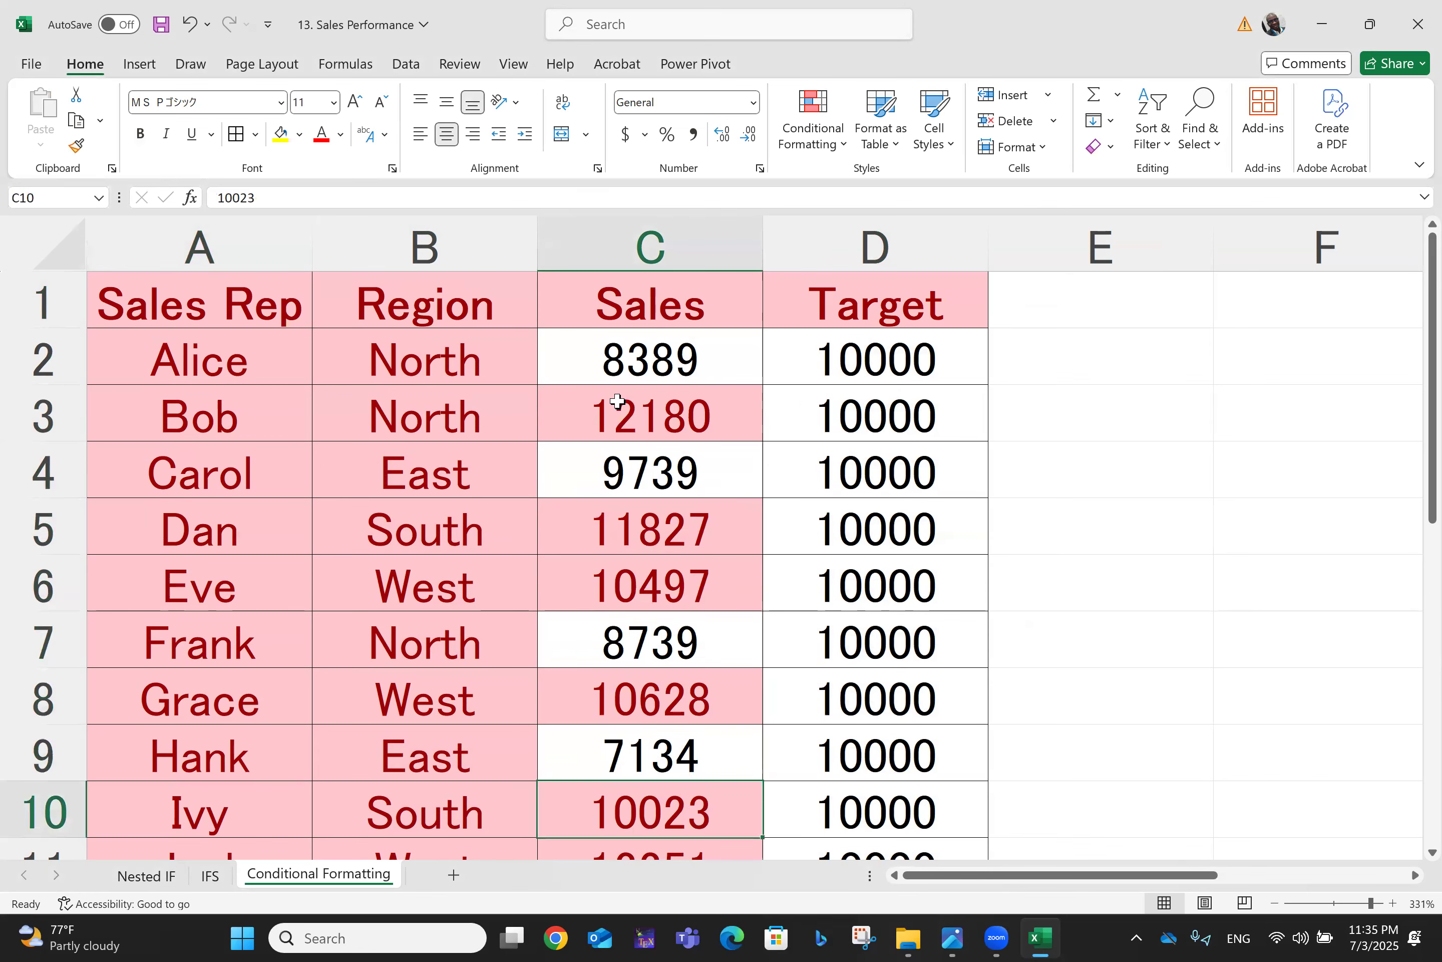
{"action": "key", "text": "Down"}
{"action": "key", "text": "Down"}
{"action": "key", "text": "Down"}
{"action": "key", "text": "Down"}
{"action": "key", "text": "Down"}
{"action": "key", "text": "Down"}
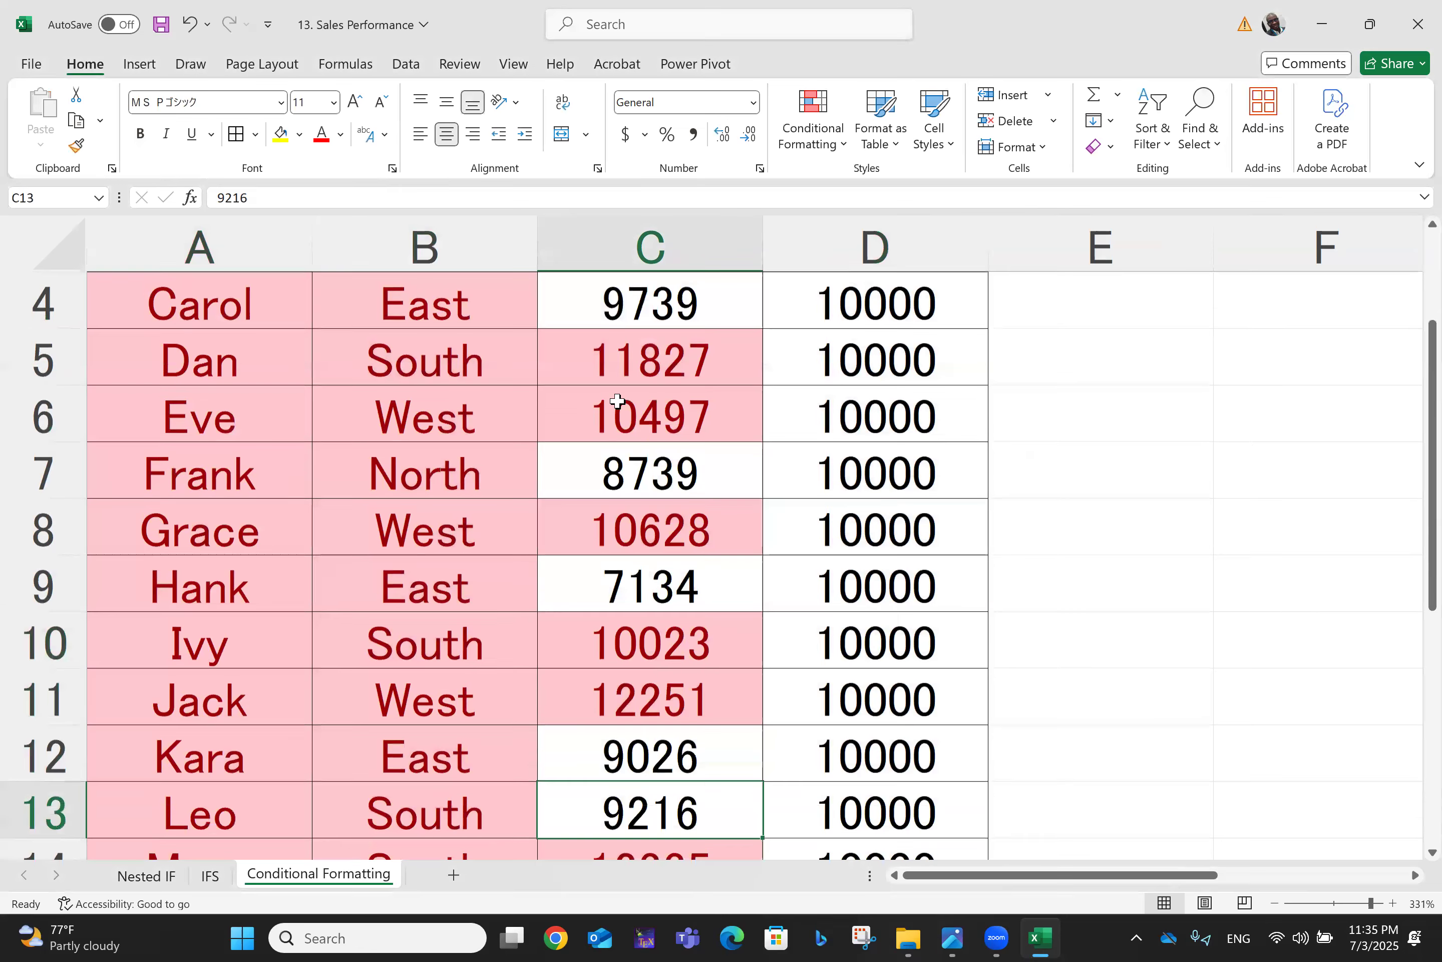
{"action": "key", "text": "Down"}
{"action": "key", "text": "Down"}
{"action": "key", "text": "Down"}
{"action": "key", "text": "Down"}
{"action": "key", "text": "Down"}
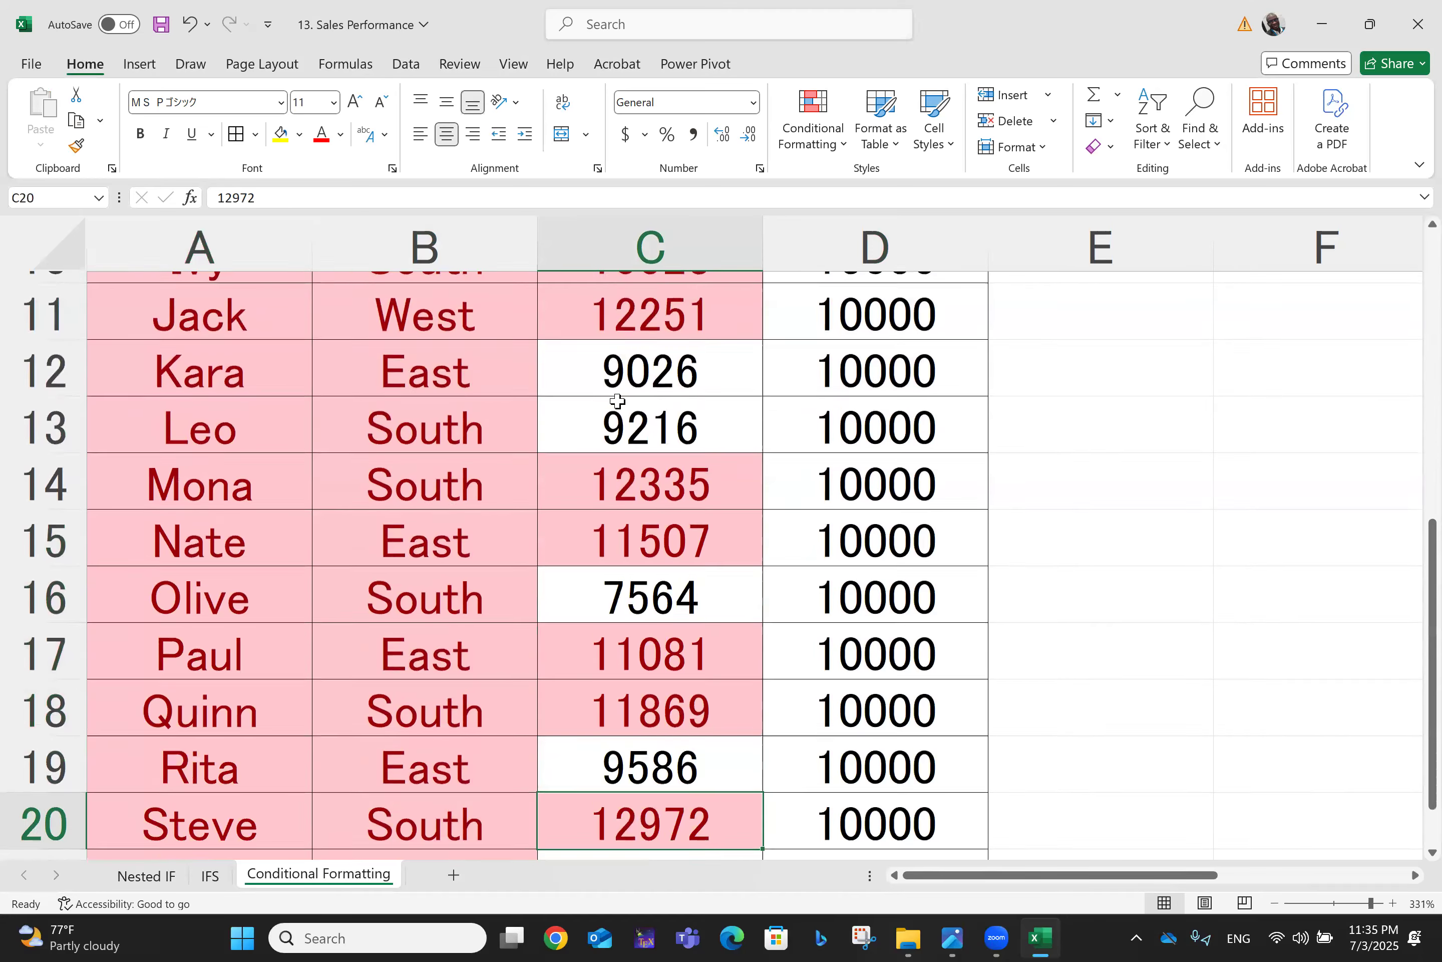
{"action": "key", "text": "Up"}
{"action": "key", "text": "Up"}
{"action": "key", "text": "Up"}
{"action": "key", "text": "Up"}
{"action": "key", "text": "Up"}
{"action": "key", "text": "Up"}
{"action": "key", "text": "Up"}
{"action": "key", "text": "Up"}
{"action": "key", "text": "Up"}
{"action": "key", "text": "Up"}
{"action": "key", "text": "Up"}
{"action": "key", "text": "Up"}
{"action": "key", "text": "Up"}
{"action": "key", "text": "Up"}
{"action": "key", "text": "Up"}
{"action": "key", "text": "Up"}
{"action": "key", "text": "Up"}
{"action": "key", "text": "Up"}
{"action": "key", "text": "Up"}
{"action": "key", "text": "Up"}
{"action": "key", "text": "Up"}
{"action": "key", "text": "Up"}
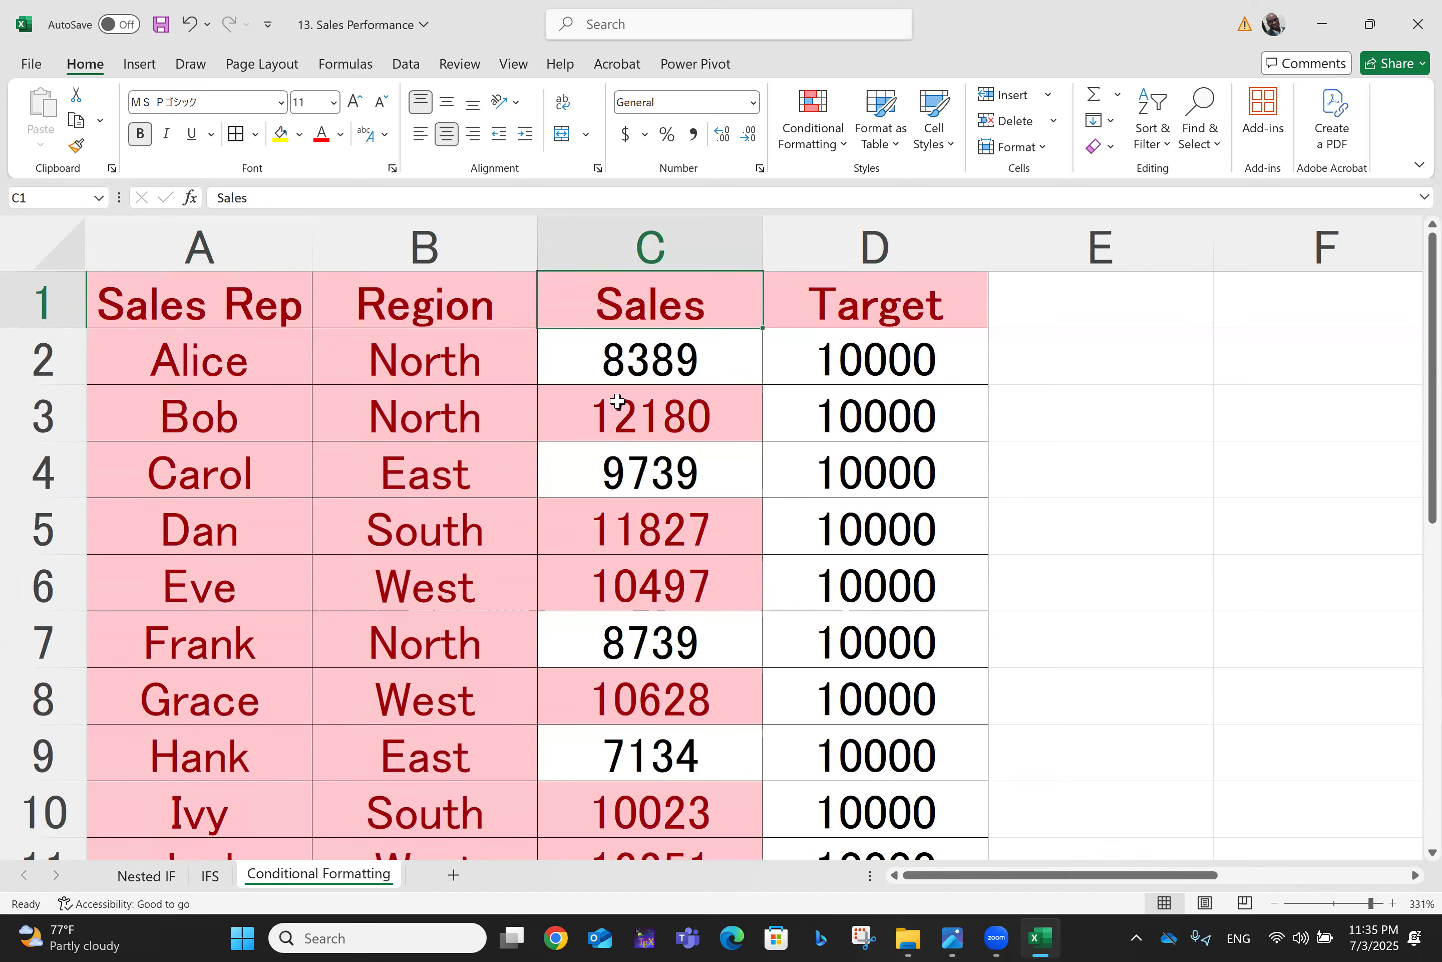
- Apply a Less Than highlight rule of 10000 to A1:D21 with Light Red Fill with Dark Red Text
{"action": "left_click", "coordinate": [193, 299]}
{"action": "key", "text": "ctrl+shift+End"}
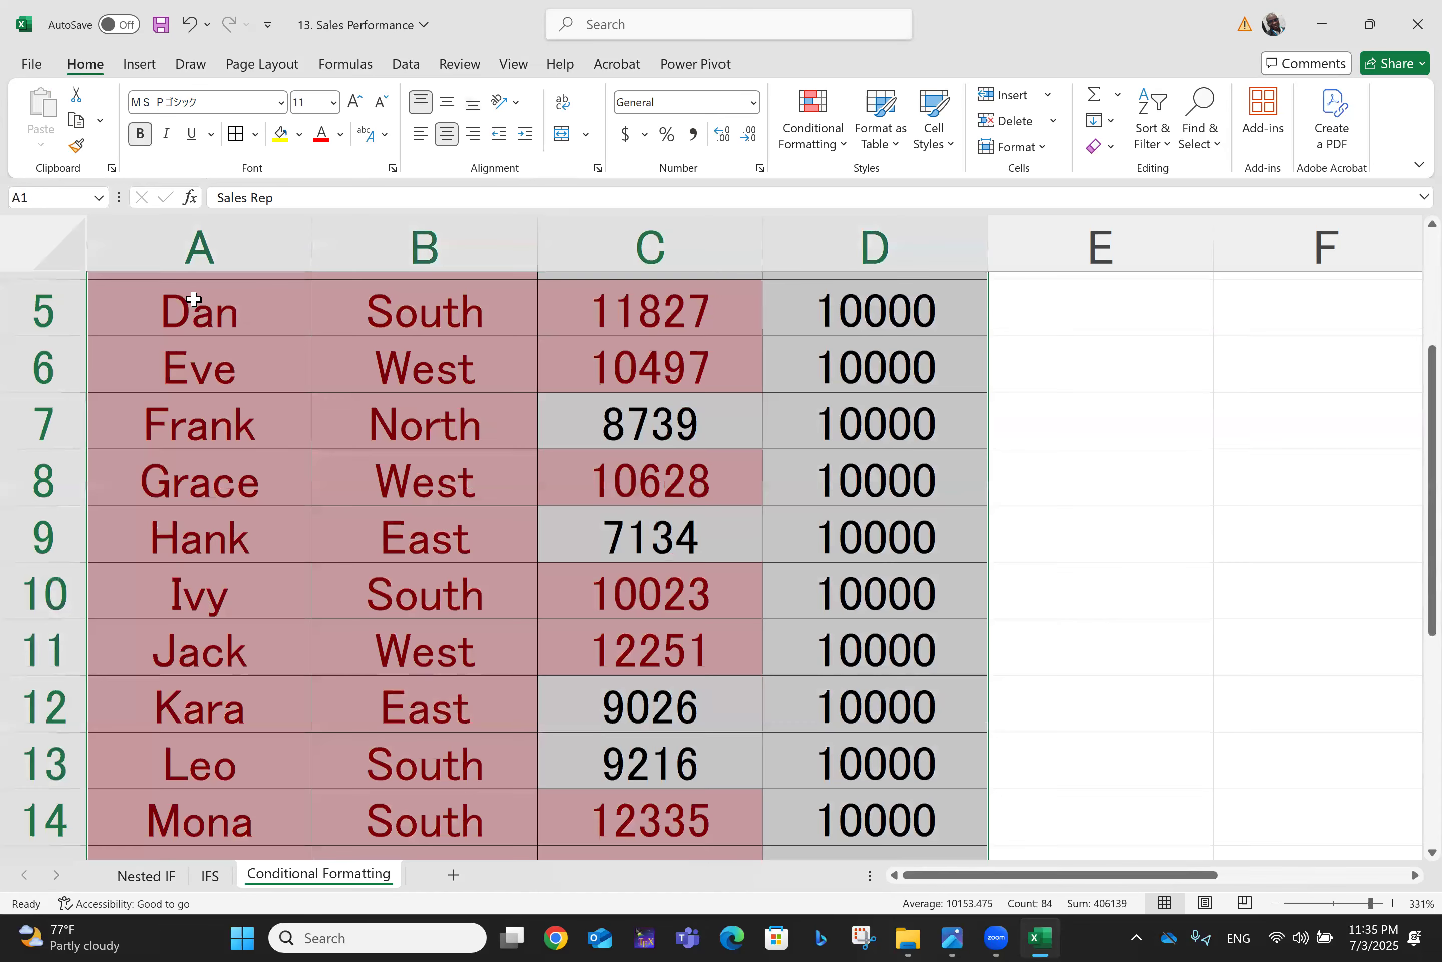
{"action": "left_click", "coordinate": [819, 140]}
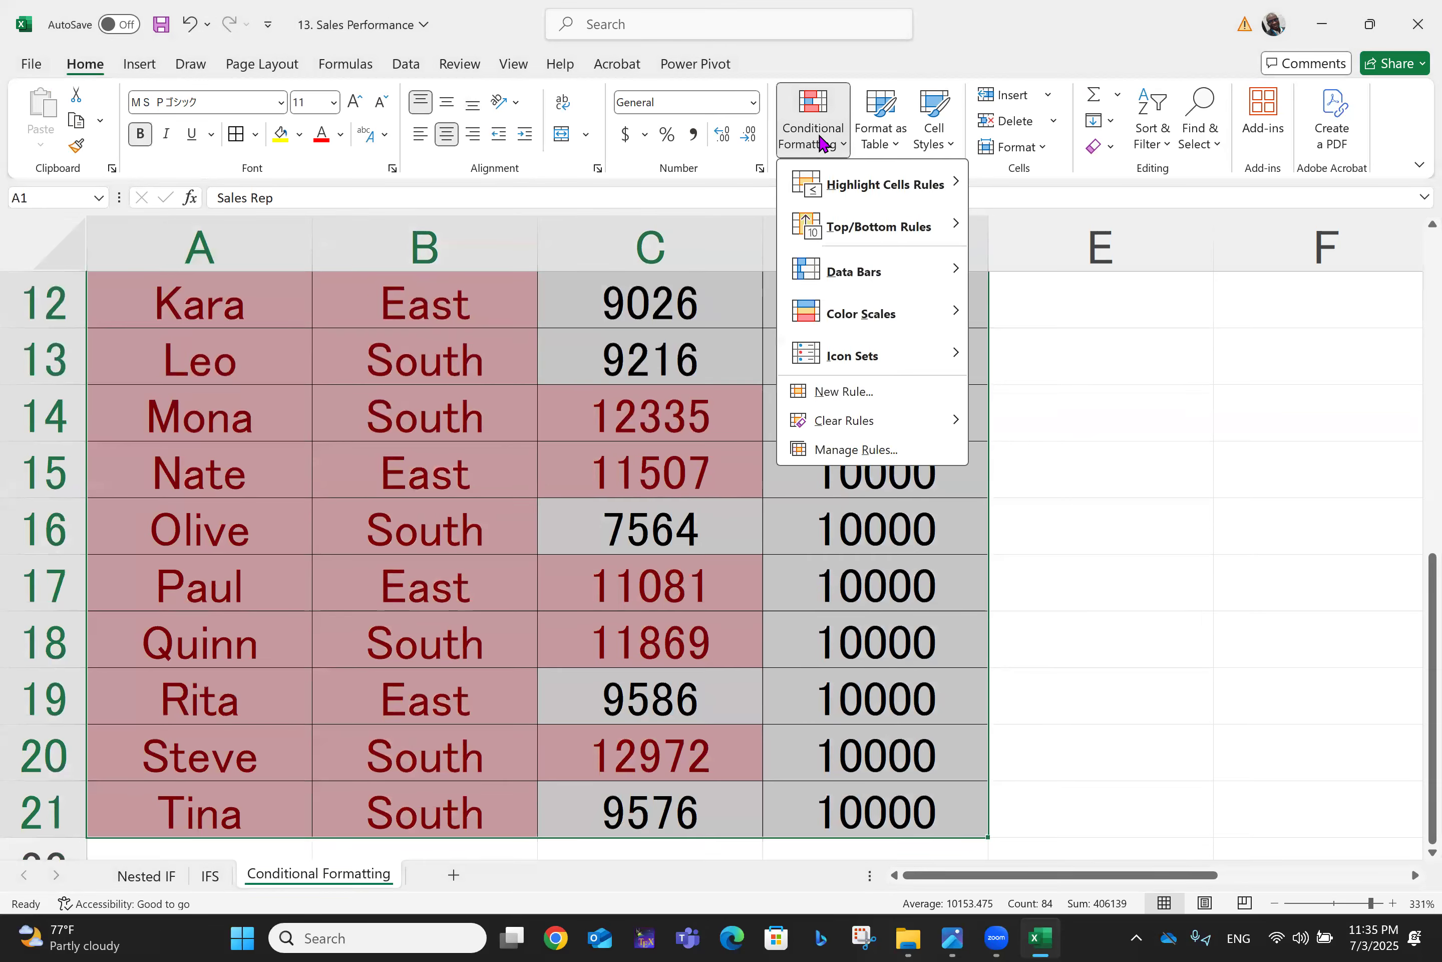
{"action": "mouse_move", "coordinate": [877, 199]}
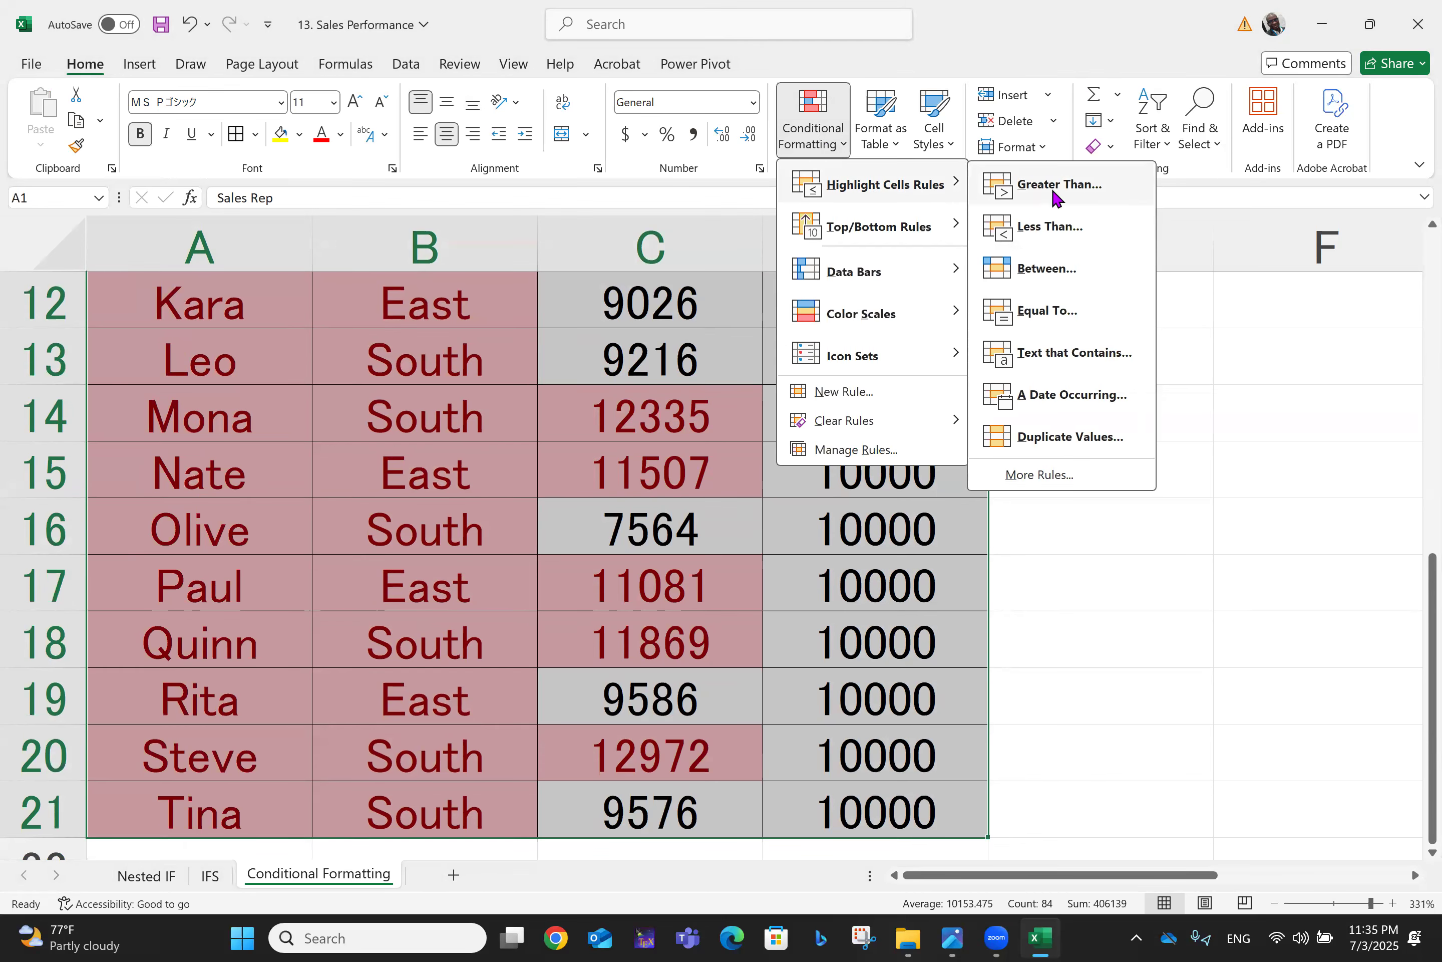
{"action": "left_click", "coordinate": [1046, 241]}
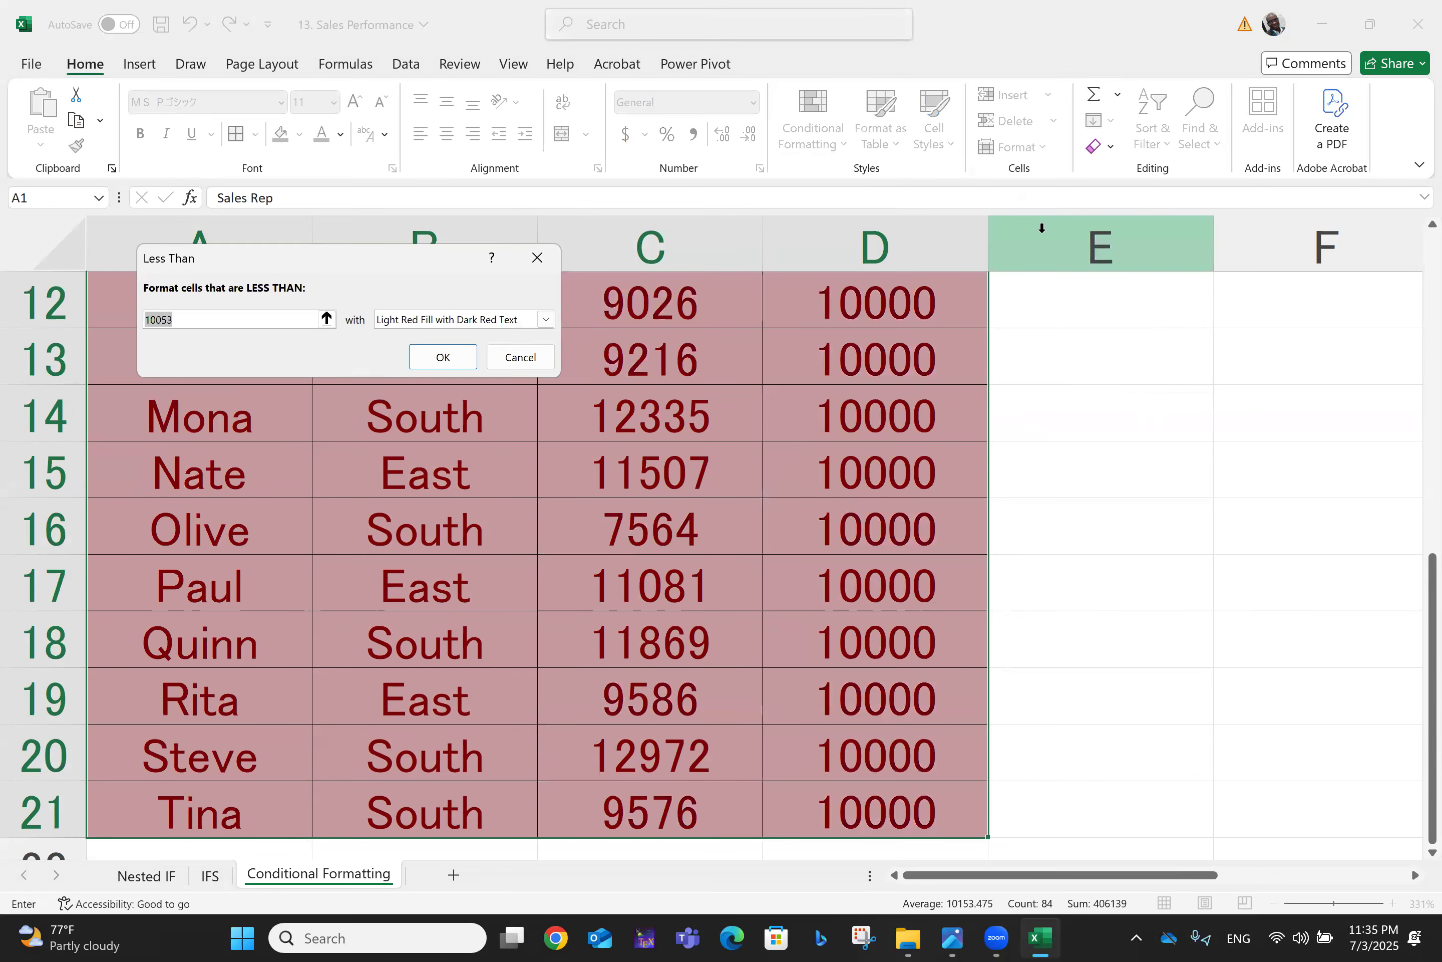
{"action": "scroll", "coordinate": [1042, 228], "scroll_direction": "up", "scroll_amount": 4}
{"action": "type", "text": "=$"}
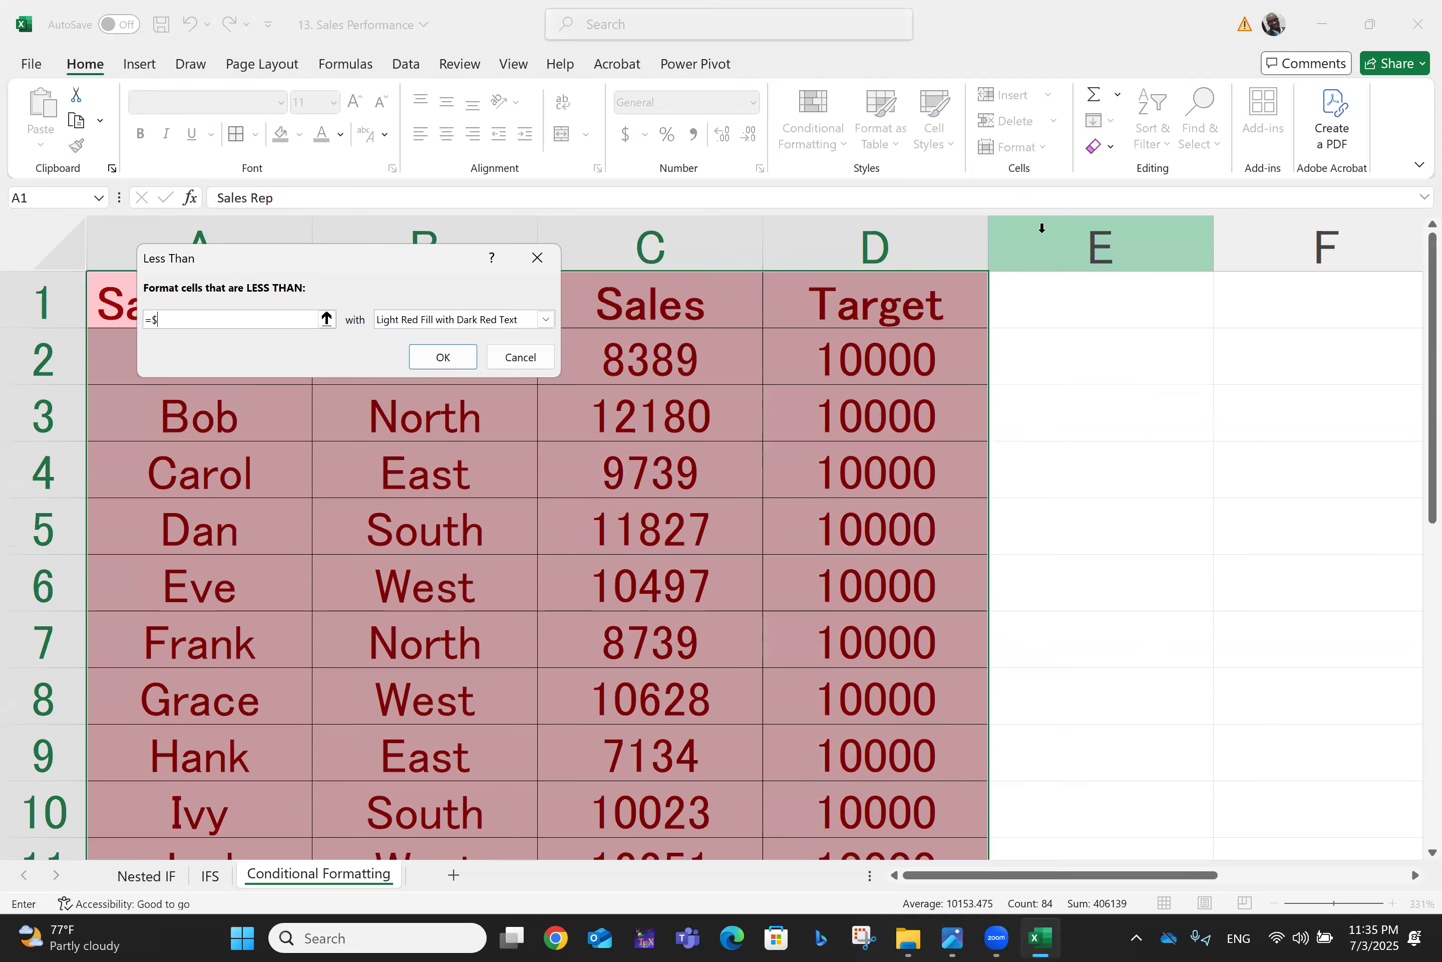
{"action": "type", "text": "000"}
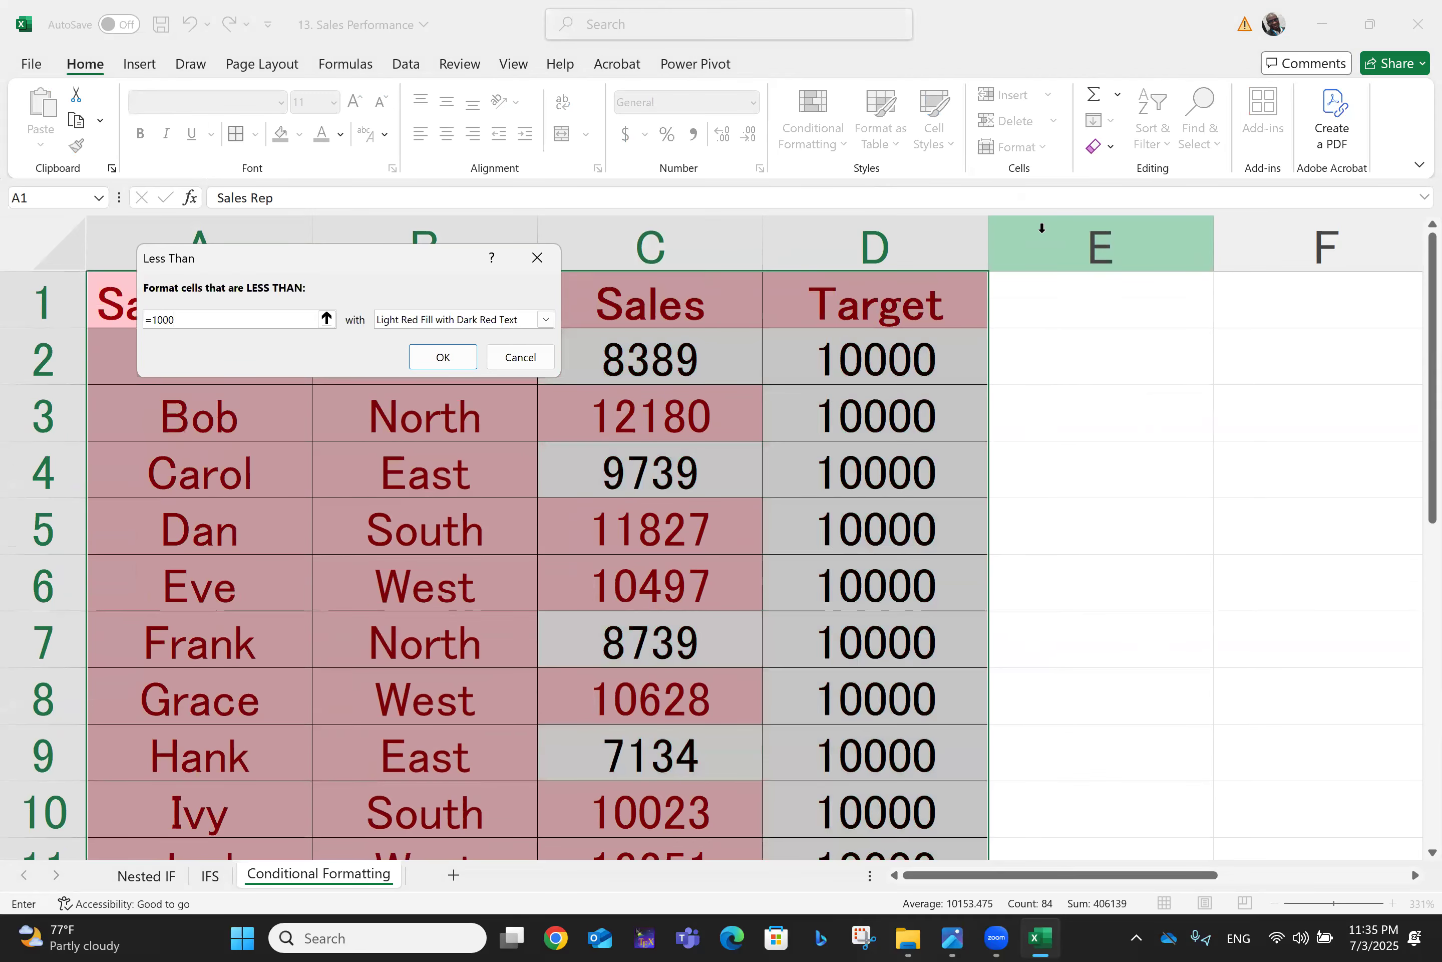
{"action": "type", "text": "0"}
{"action": "key", "text": "Return"}
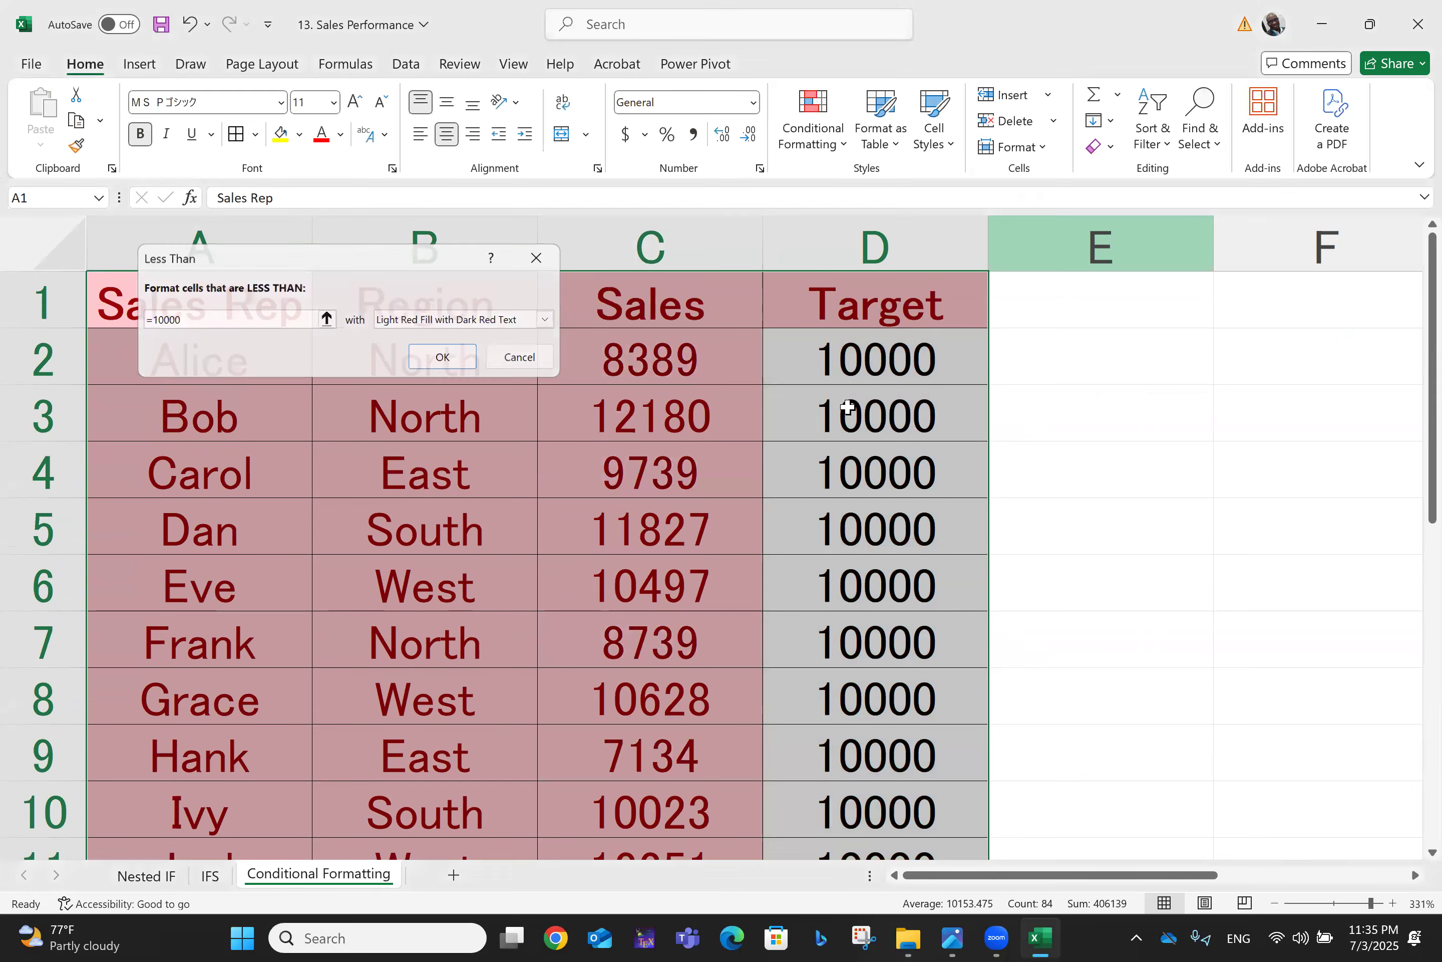
{"action": "scroll", "coordinate": [998, 633], "scroll_direction": "down", "scroll_amount": 2}
{"action": "scroll", "coordinate": [999, 633], "scroll_direction": "up", "scroll_amount": 2}
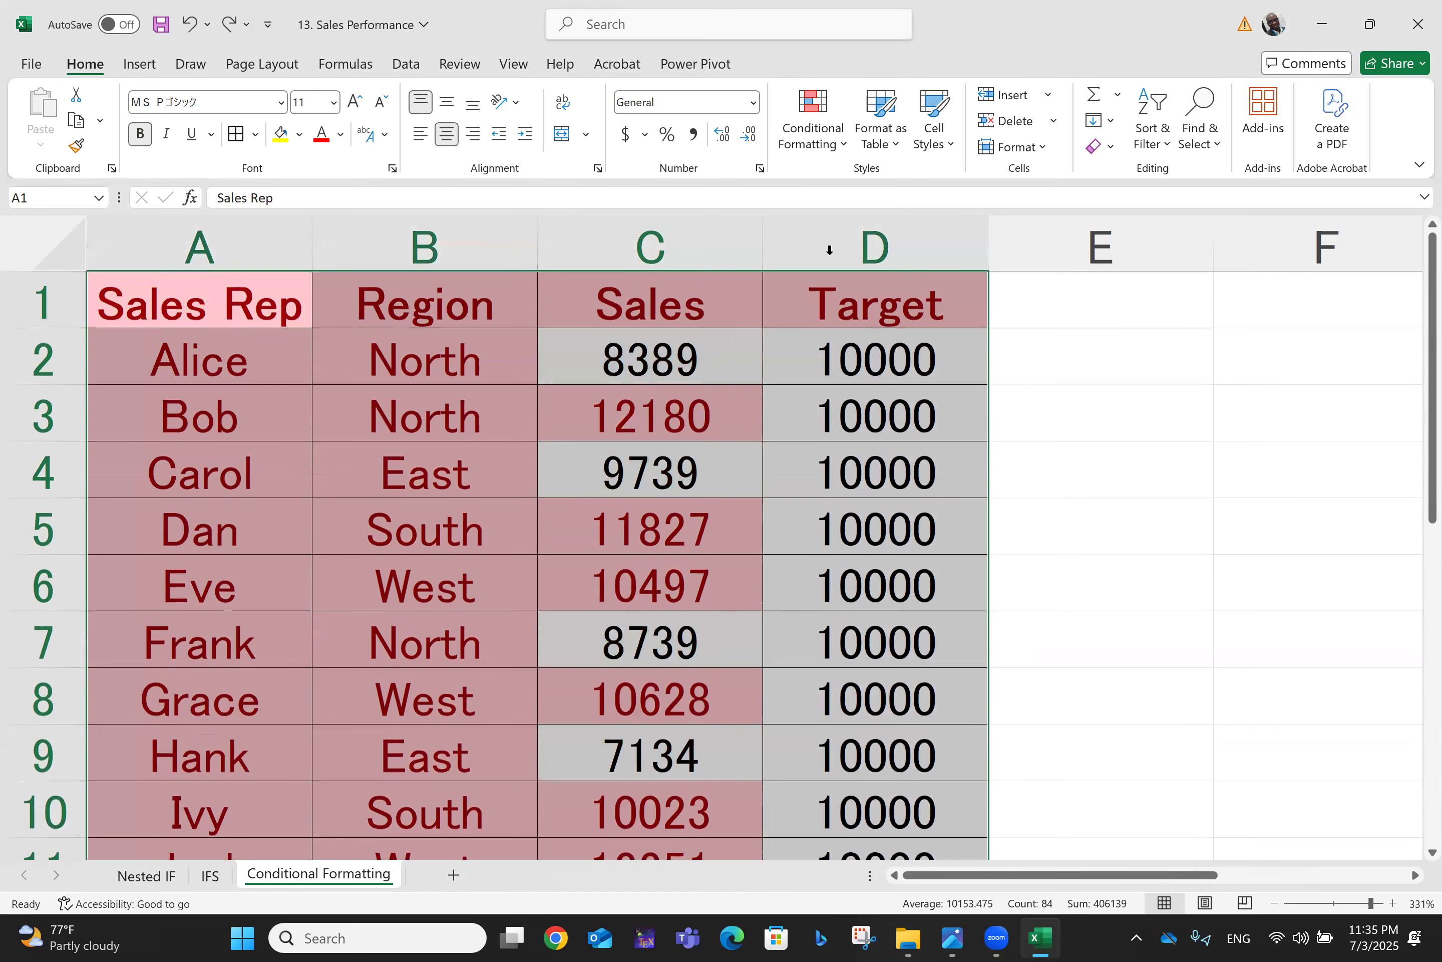
- Apply a Less Than highlight rule of 10053 to A1:D21 with Yellow Fill with Dark Yellow Text
{"action": "left_click", "coordinate": [831, 151]}
{"action": "mouse_move", "coordinate": [848, 196]}
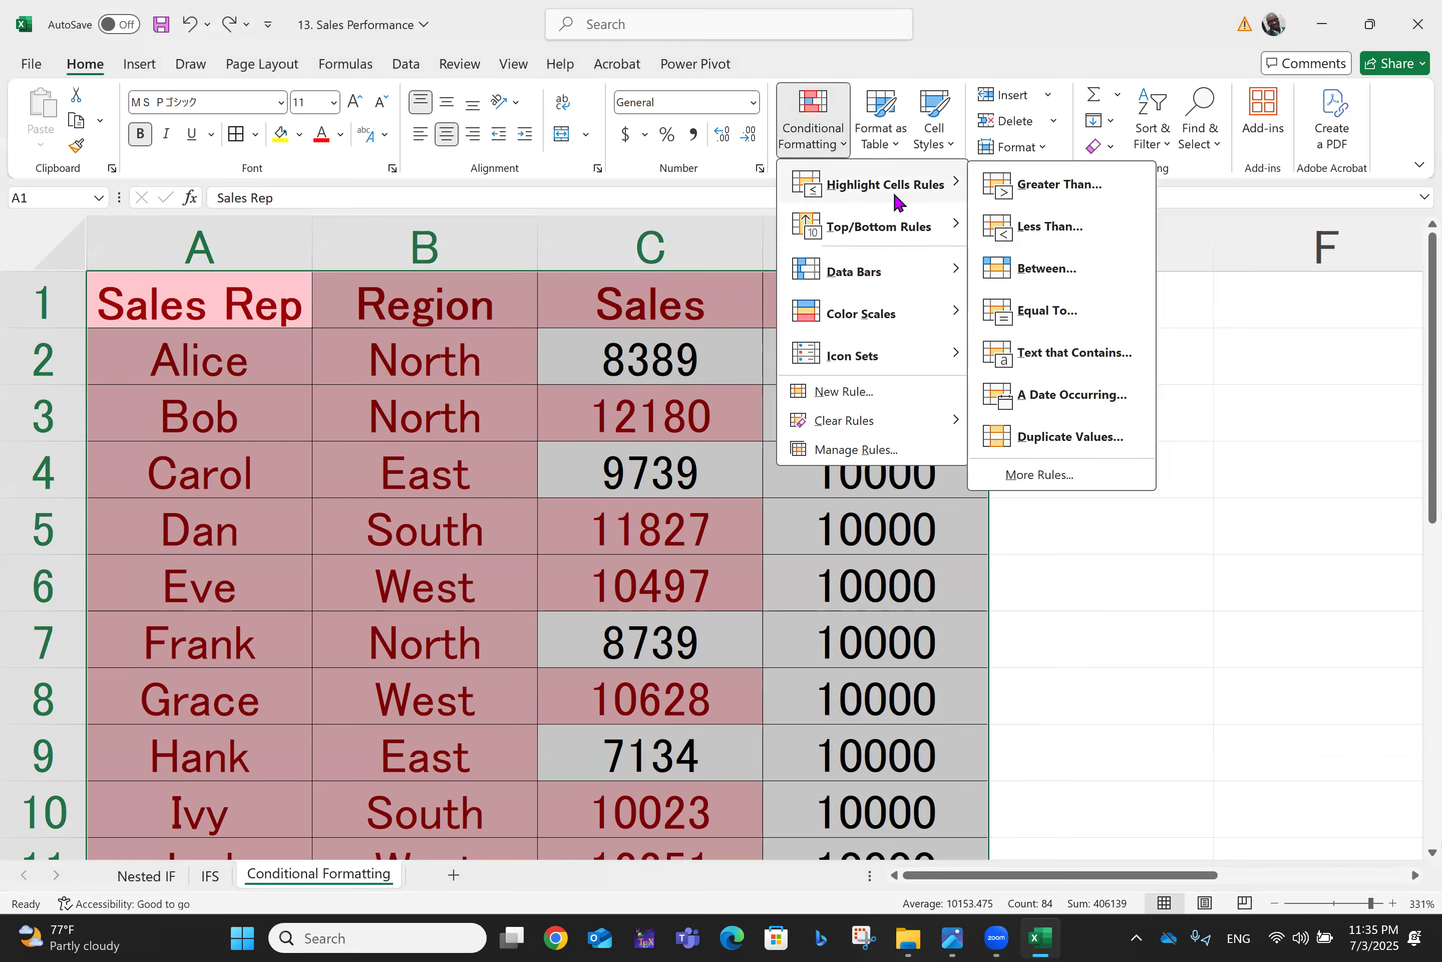
{"action": "left_click", "coordinate": [1048, 229]}
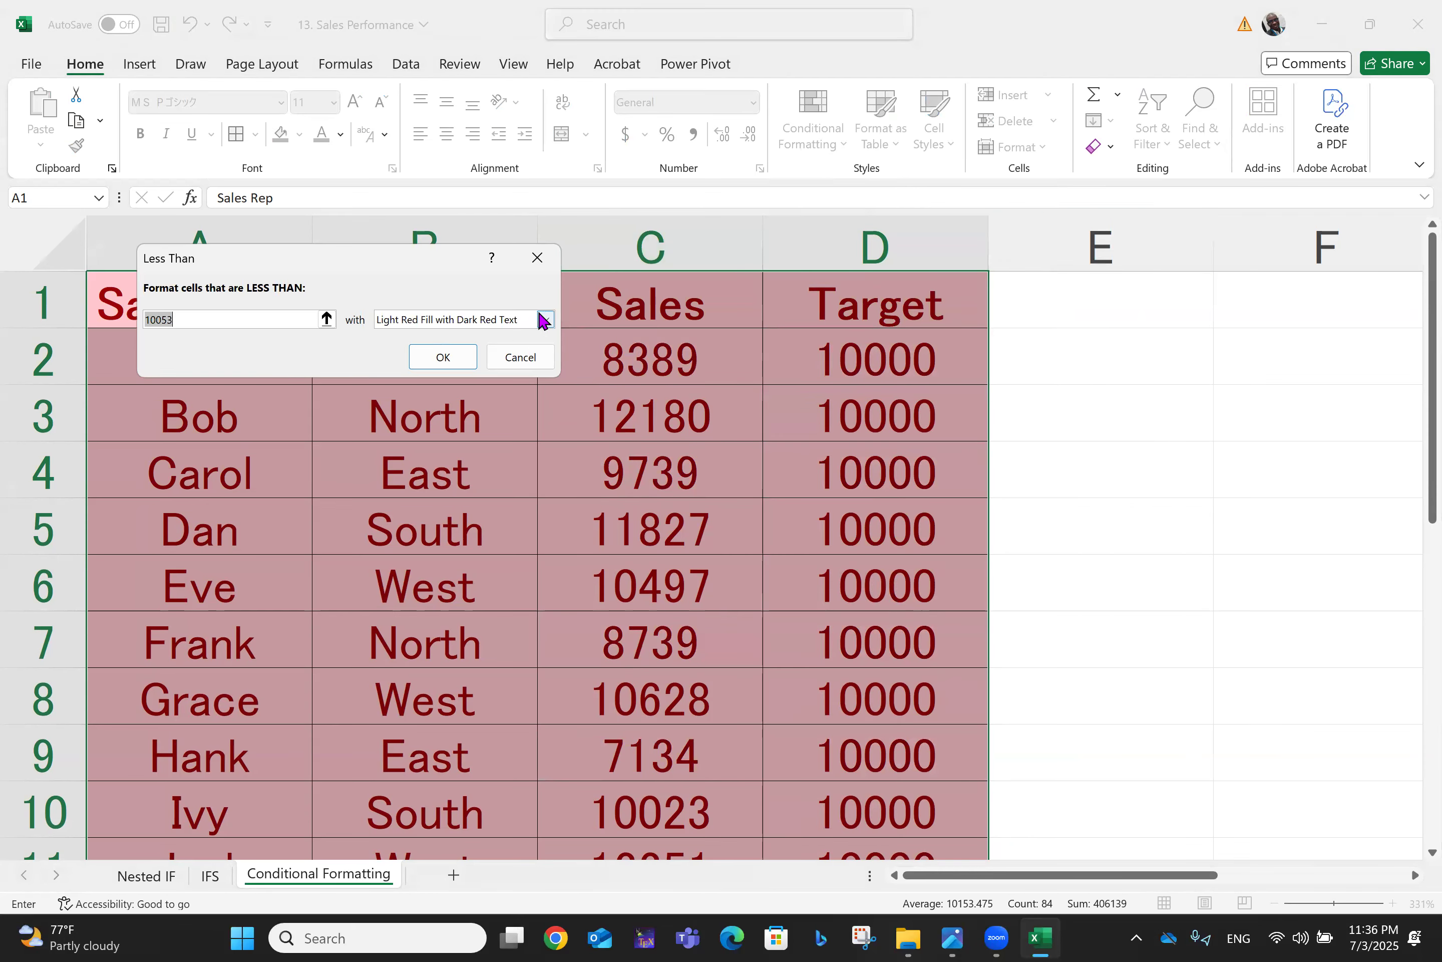
{"action": "left_click", "coordinate": [545, 320]}
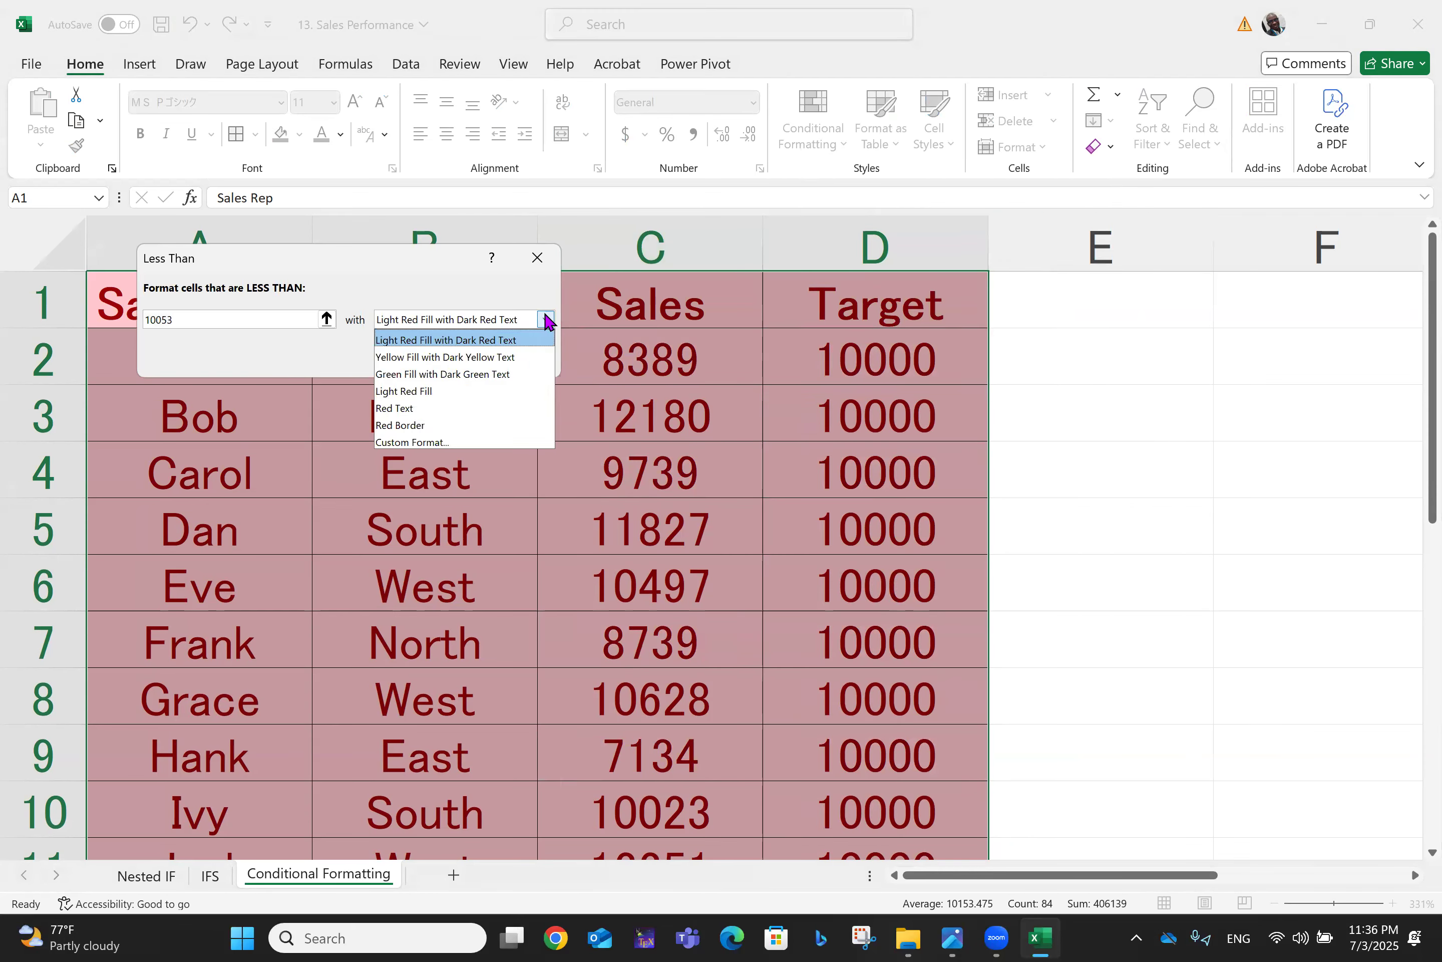
{"action": "left_click", "coordinate": [477, 358]}
{"action": "left_click", "coordinate": [444, 359]}
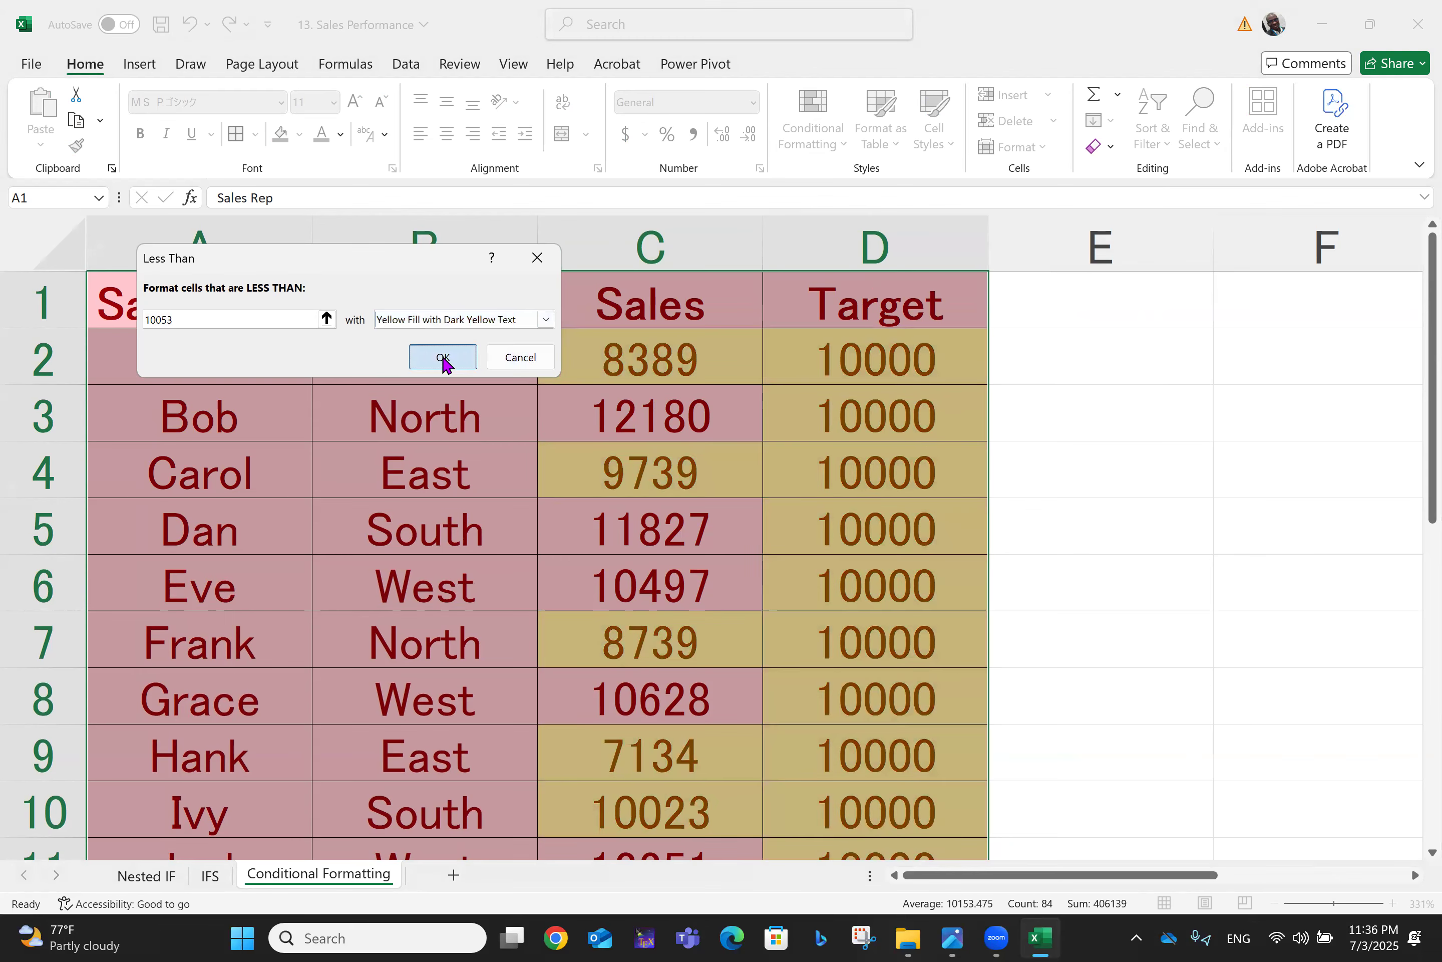
- Check down the Sales and Target columns which cells the yellow Less Than rule highlights, and return to the Target header
{"action": "left_click", "coordinate": [765, 459]}
{"action": "key", "text": "Down"}
{"action": "key", "text": "Down"}
{"action": "key", "text": "Down"}
{"action": "key", "text": "Down"}
{"action": "key", "text": "Down"}
{"action": "key", "text": "Down"}
{"action": "key", "text": "Down"}
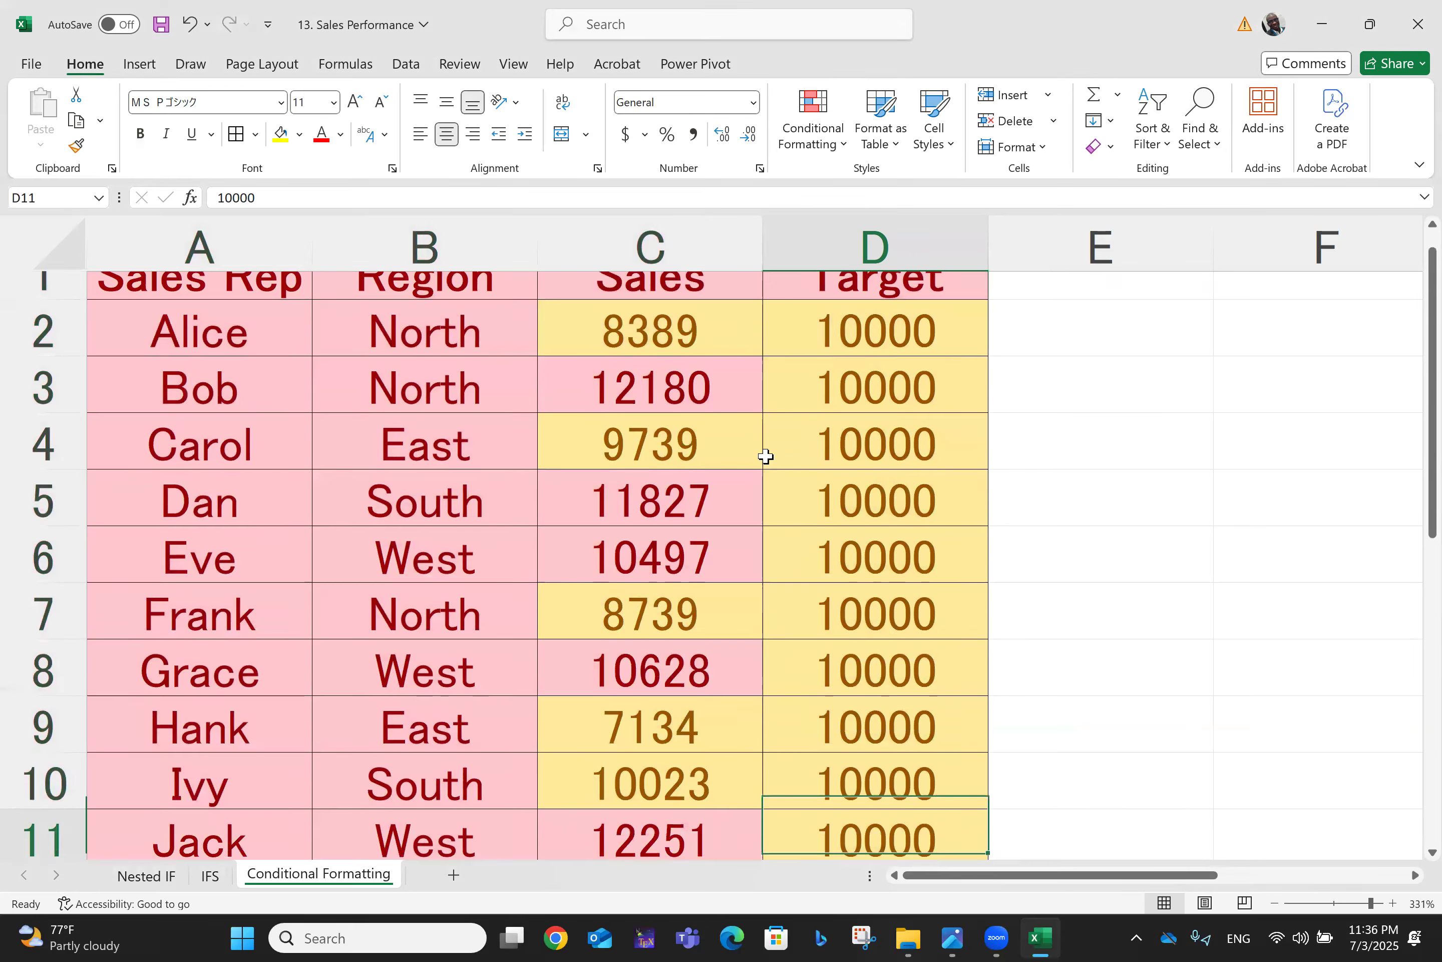
{"action": "key", "text": "Down"}
{"action": "key", "text": "Down"}
{"action": "key", "text": "Down"}
{"action": "key", "text": "Down"}
{"action": "key", "text": "Down"}
{"action": "key", "text": "Down"}
{"action": "key", "text": "Down"}
{"action": "key", "text": "Down"}
{"action": "key", "text": "Down"}
{"action": "key", "text": "Down"}
{"action": "key", "text": "Down"}
{"action": "key", "text": "Down"}
{"action": "key", "text": "Down"}
{"action": "key", "text": "Down"}
{"action": "key", "text": "Down"}
{"action": "key", "text": "Down"}
{"action": "key", "text": "Down"}
{"action": "key", "text": "Down"}
{"action": "key", "text": "Down"}
{"action": "key", "text": "Down"}
{"action": "key", "text": "Up"}
{"action": "key", "text": "Up"}
{"action": "key", "text": "Up"}
{"action": "key", "text": "Up"}
{"action": "key", "text": "Up"}
{"action": "key", "text": "Up"}
{"action": "key", "text": "Up"}
{"action": "key", "text": "Up"}
{"action": "key", "text": "Up"}
{"action": "key", "text": "Up"}
{"action": "key", "text": "Up"}
{"action": "key", "text": "Up"}
{"action": "key", "text": "Up"}
{"action": "key", "text": "Up"}
{"action": "key", "text": "Up"}
{"action": "key", "text": "Up"}
{"action": "key", "text": "Up"}
{"action": "key", "text": "Up"}
{"action": "key", "text": "Up"}
{"action": "key", "text": "Up"}
{"action": "key", "text": "ctrl+Up"}
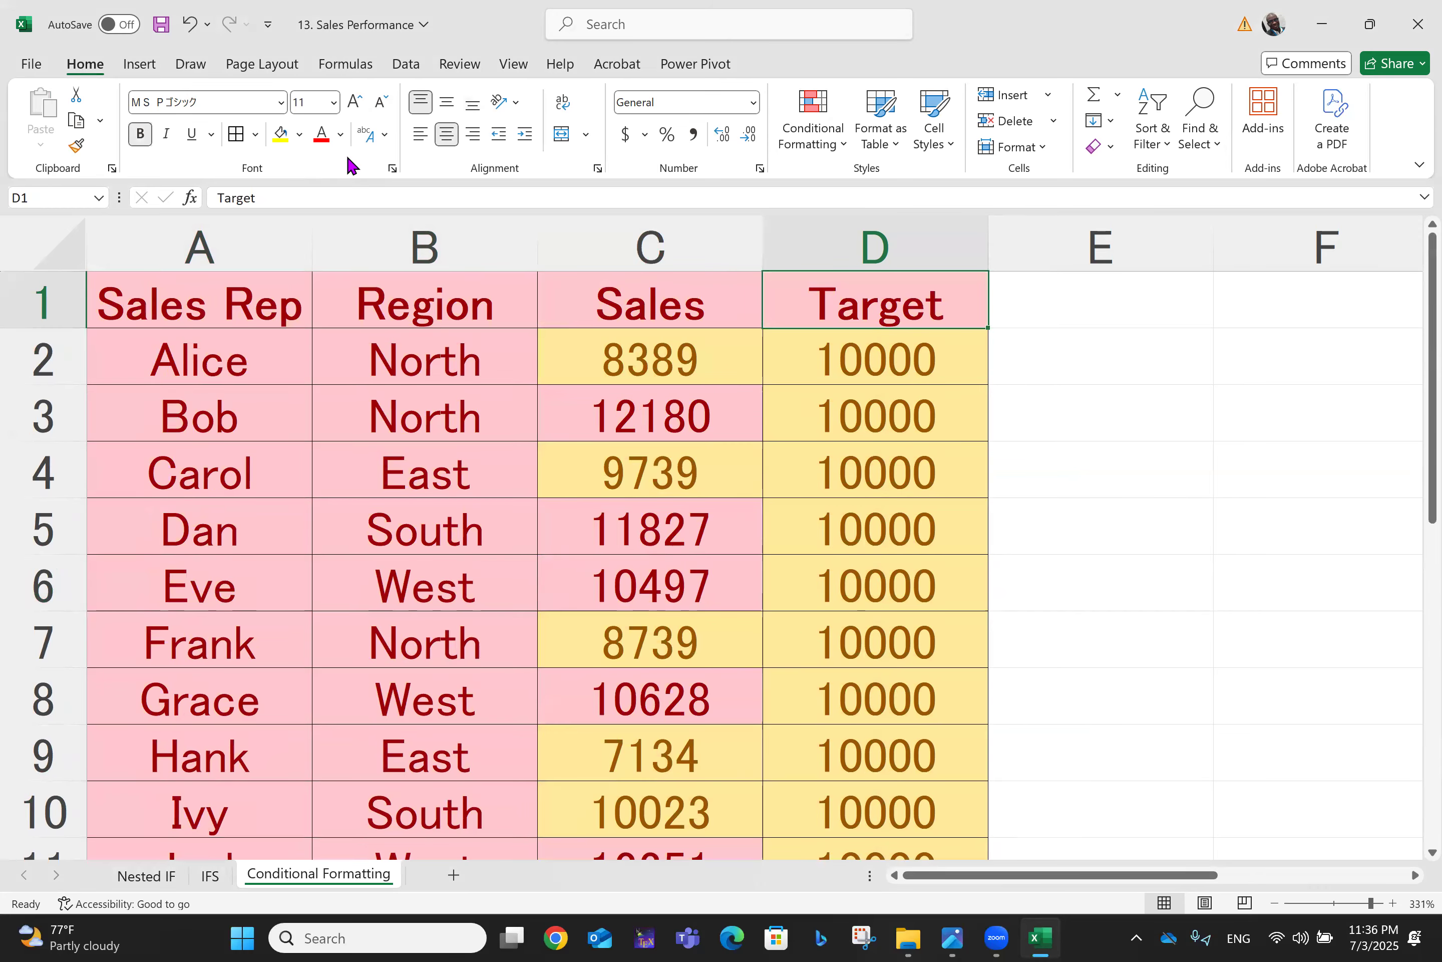
- Replace the Less Than 10053 rule on A1:D21 with a Less Than 10000 rule using Yellow Fill with Dark Yellow Text
{"action": "left_click", "coordinate": [287, 308]}
{"action": "key", "text": "ctrl+a"}
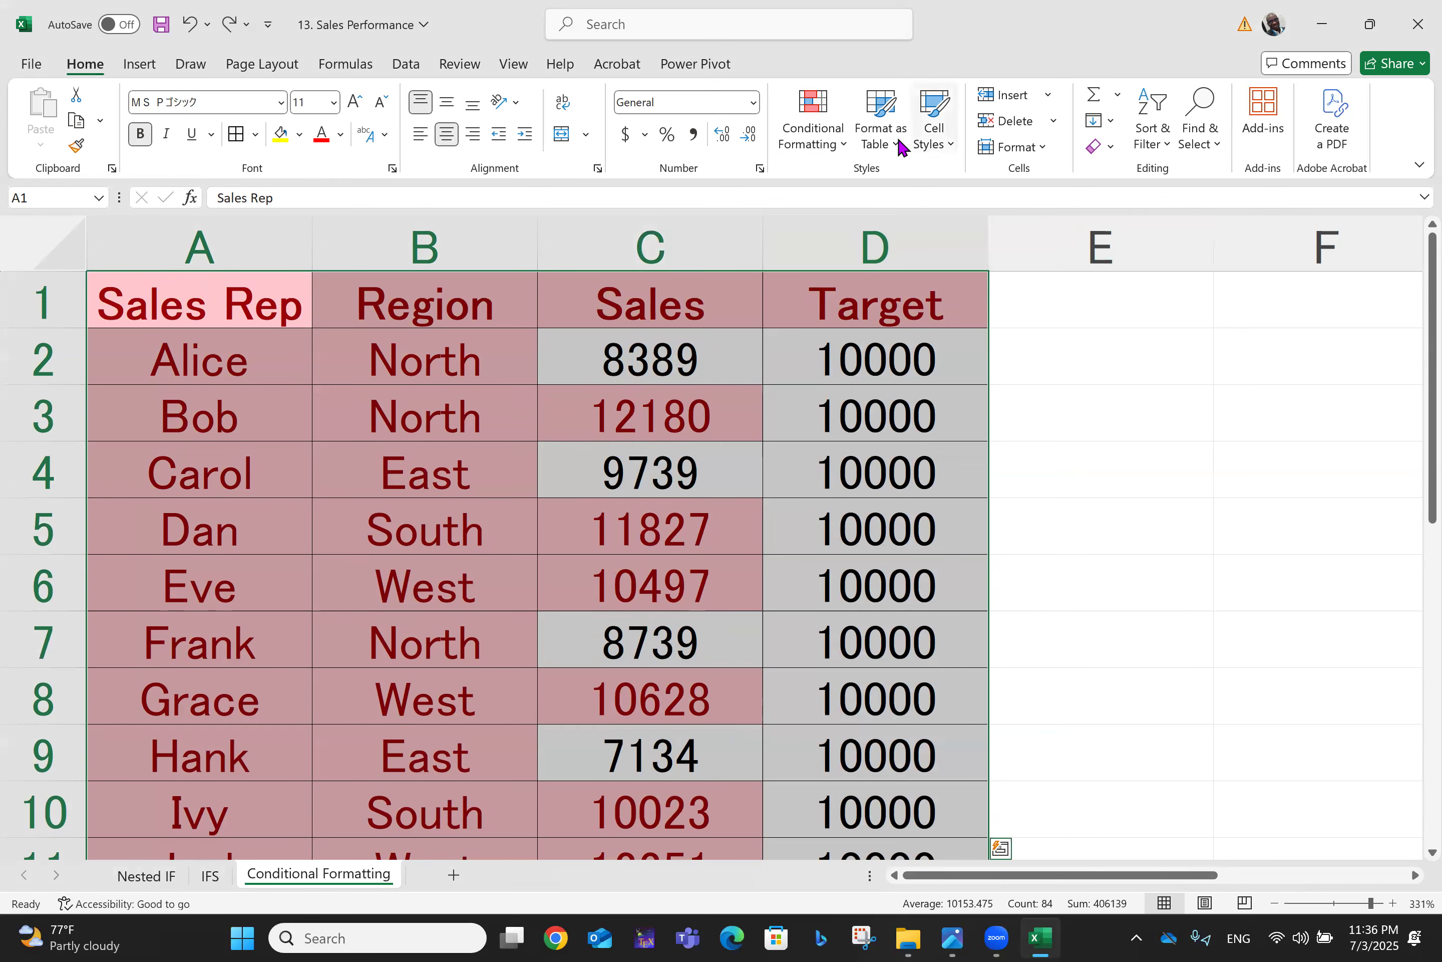
{"action": "left_click", "coordinate": [843, 148]}
{"action": "mouse_move", "coordinate": [838, 198]}
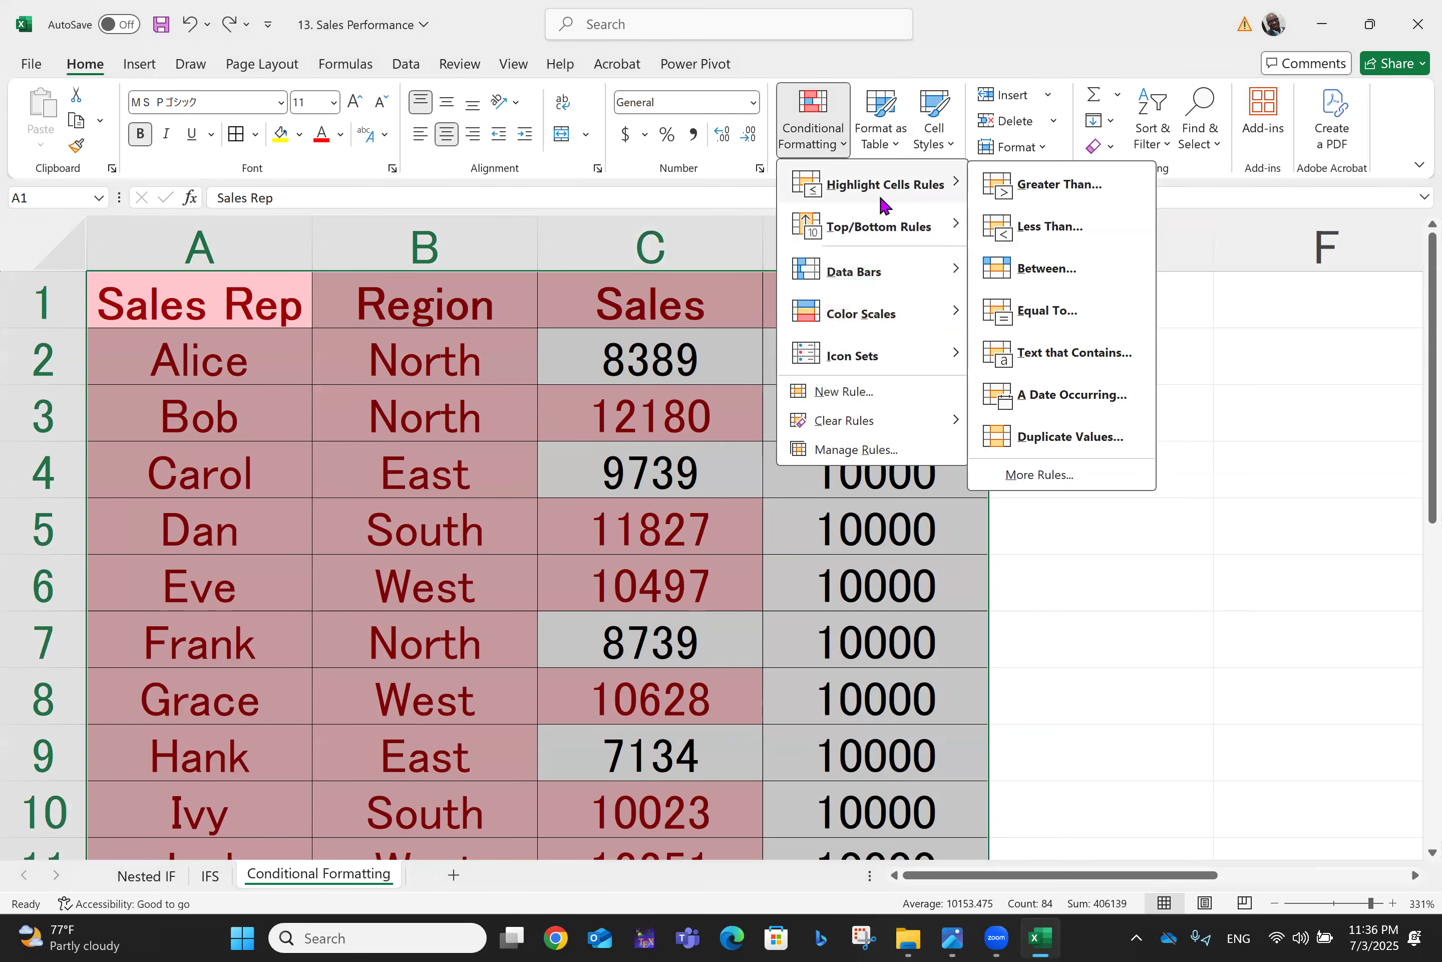
{"action": "left_click", "coordinate": [1064, 240]}
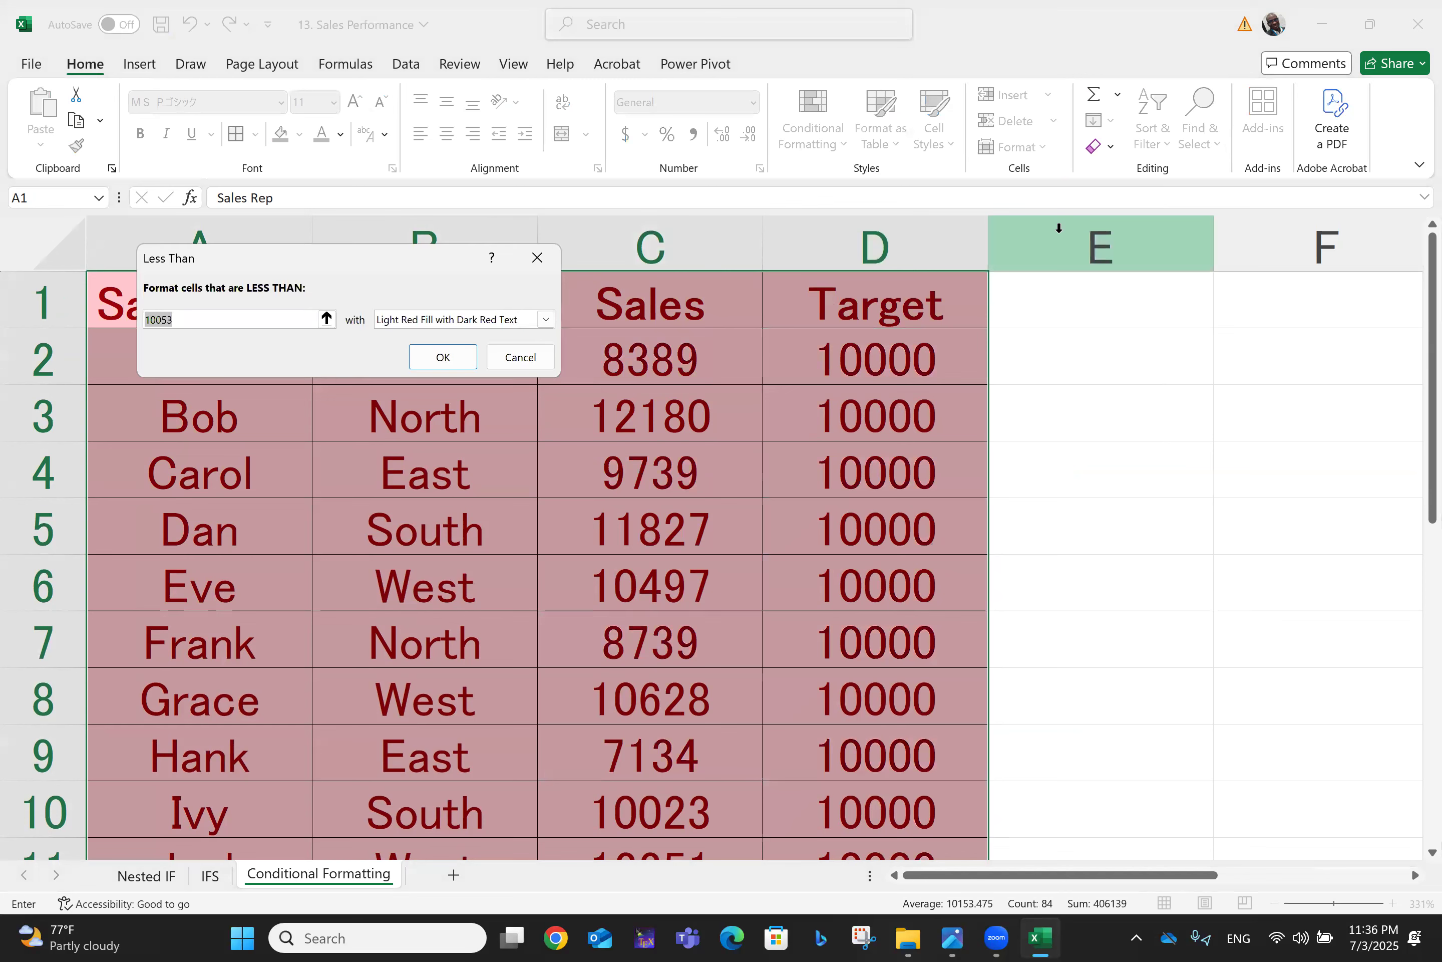
{"action": "type", "text": "="}
{"action": "key", "text": "Right"}
{"action": "key", "text": "BackSpace"}
{"action": "key", "text": "BackSpace"}
{"action": "type", "text": "1000"}
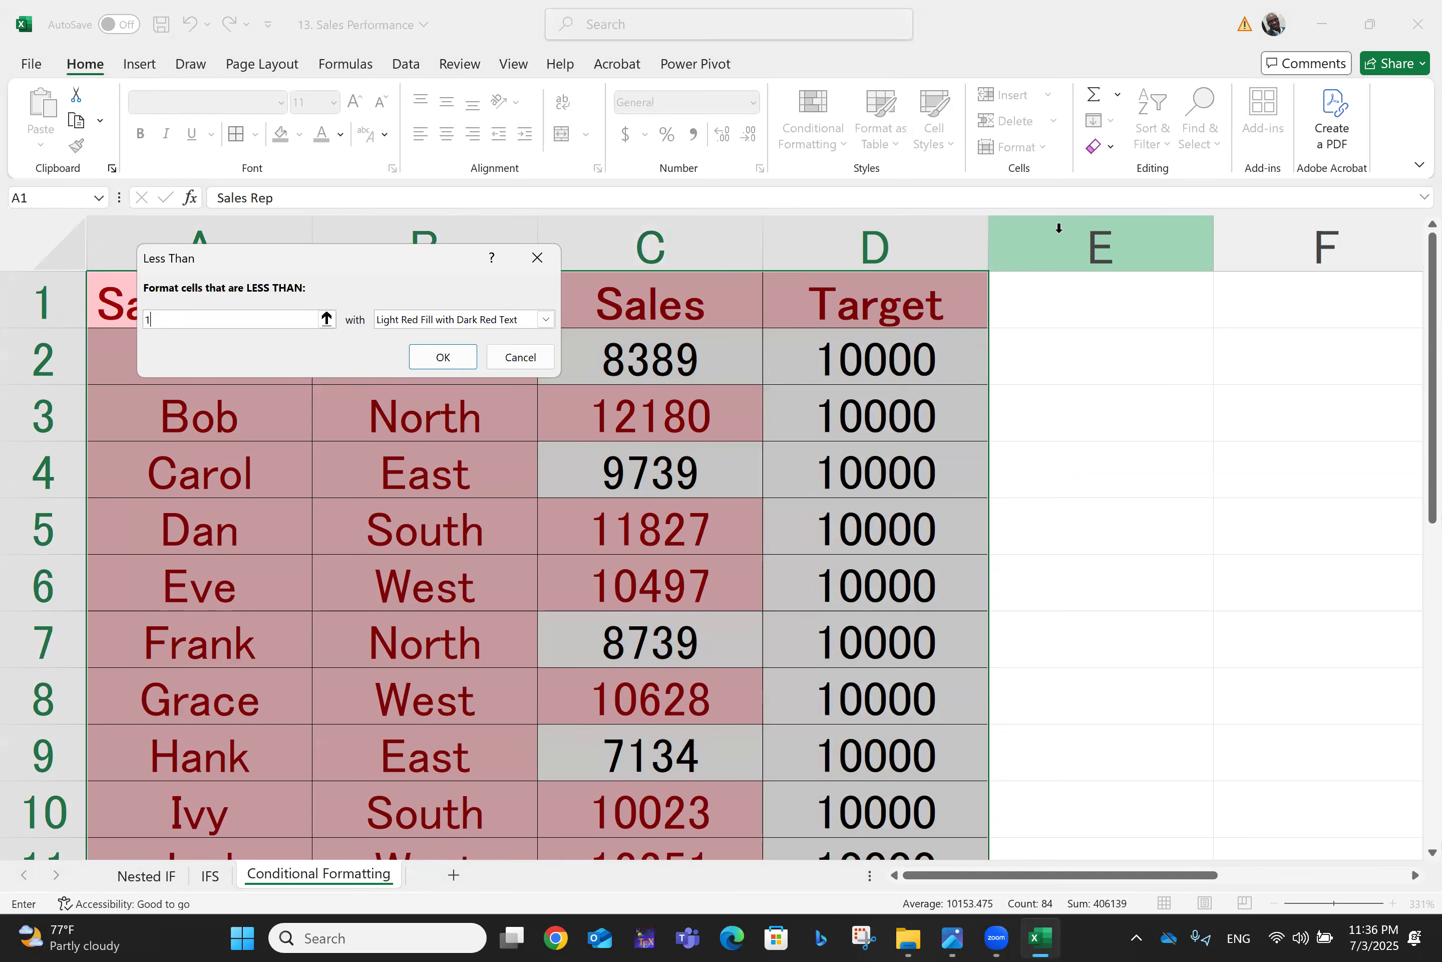
{"action": "key", "text": "BackSpace"}
{"action": "key", "text": "BackSpace"}
{"action": "key", "text": "BackSpace"}
{"action": "type", "text": "0000"}
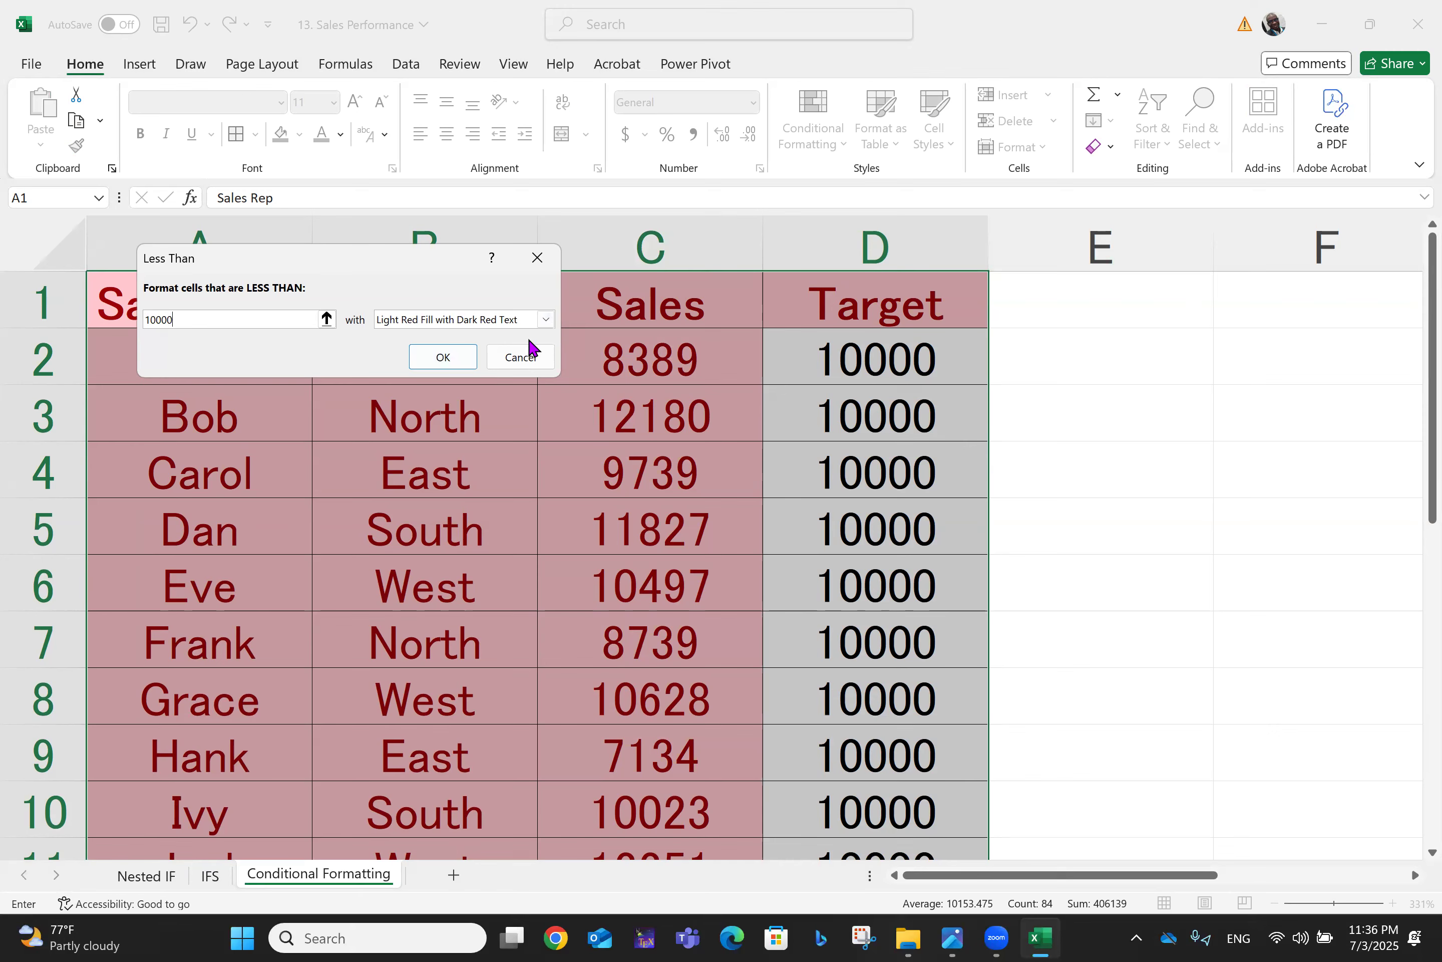
{"action": "left_click", "coordinate": [547, 320]}
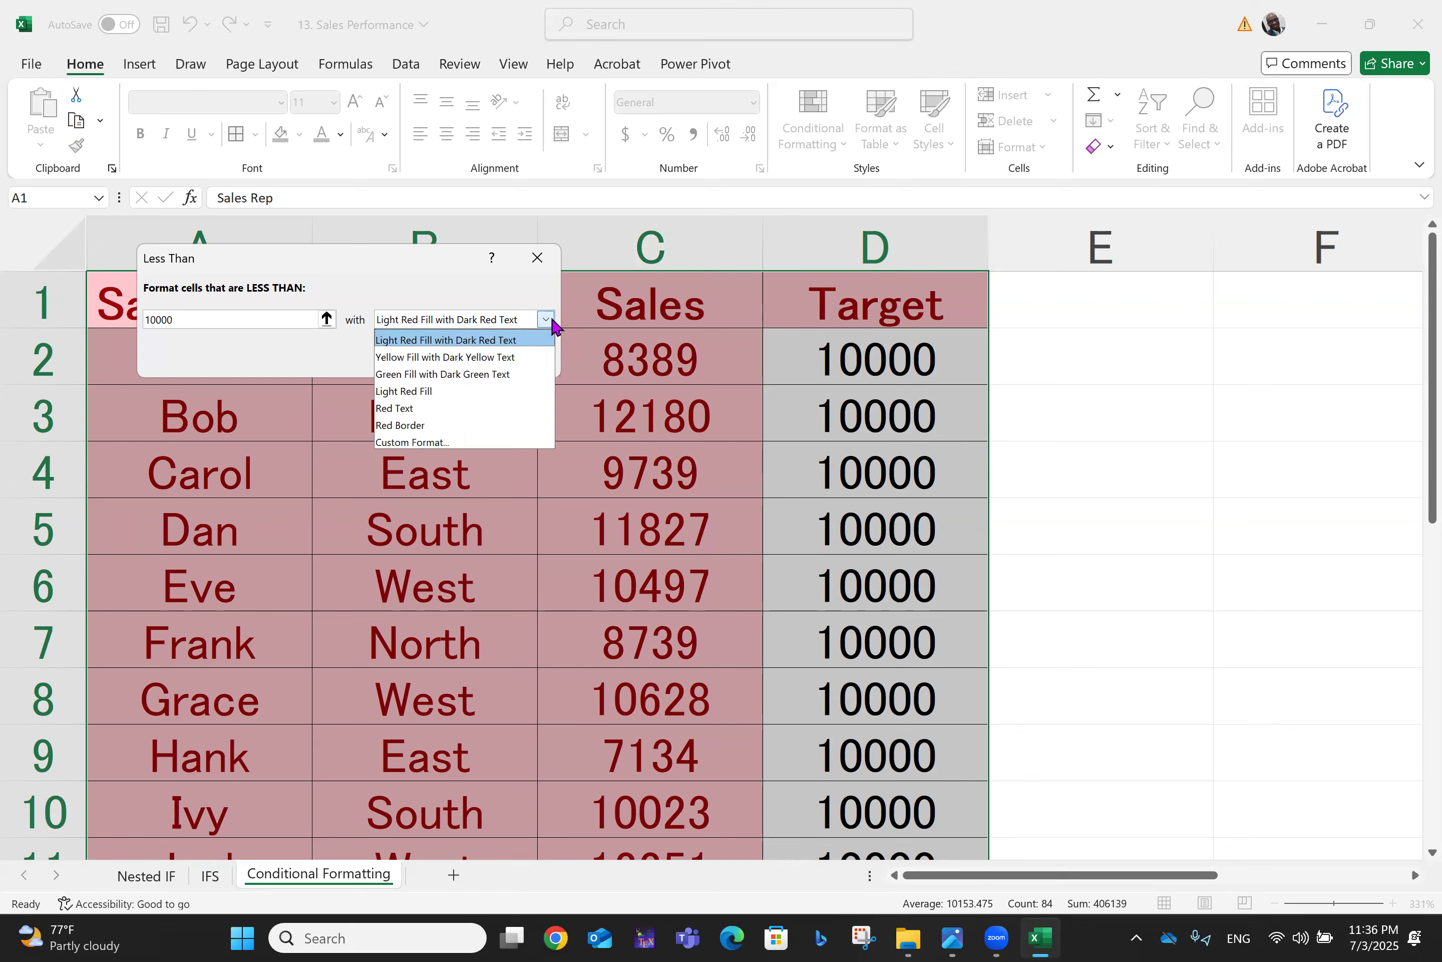
{"action": "left_click", "coordinate": [490, 356]}
{"action": "left_click", "coordinate": [450, 362]}
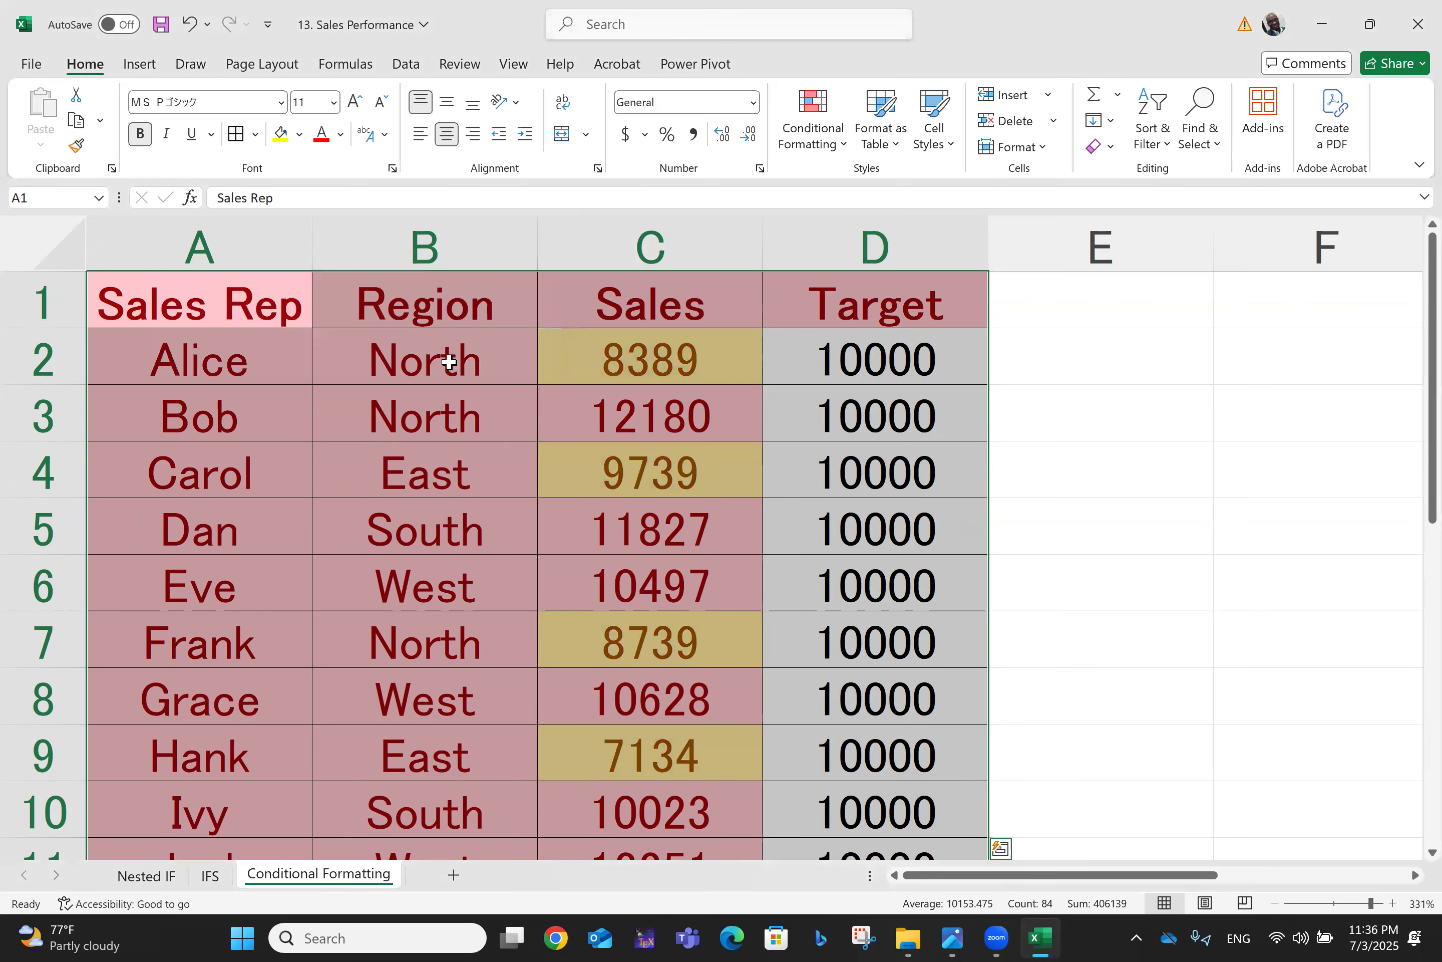
- Review the red and yellow highlighting down to the end of the sales table and return to cell A1
{"action": "key", "text": "Down"}
{"action": "key", "text": "Down"}
{"action": "key", "text": "Down"}
{"action": "key", "text": "Down"}
{"action": "key", "text": "Down"}
{"action": "key", "text": "Down"}
{"action": "key", "text": "Down"}
{"action": "key", "text": "Down"}
{"action": "key", "text": "Down"}
{"action": "key", "text": "Down"}
{"action": "key", "text": "Down"}
{"action": "key", "text": "Down"}
{"action": "key", "text": "Down"}
{"action": "key", "text": "Down"}
{"action": "key", "text": "Down"}
{"action": "key", "text": "Down"}
{"action": "key", "text": "Down"}
{"action": "key", "text": "Down"}
{"action": "key", "text": "Down"}
{"action": "key", "text": "Down"}
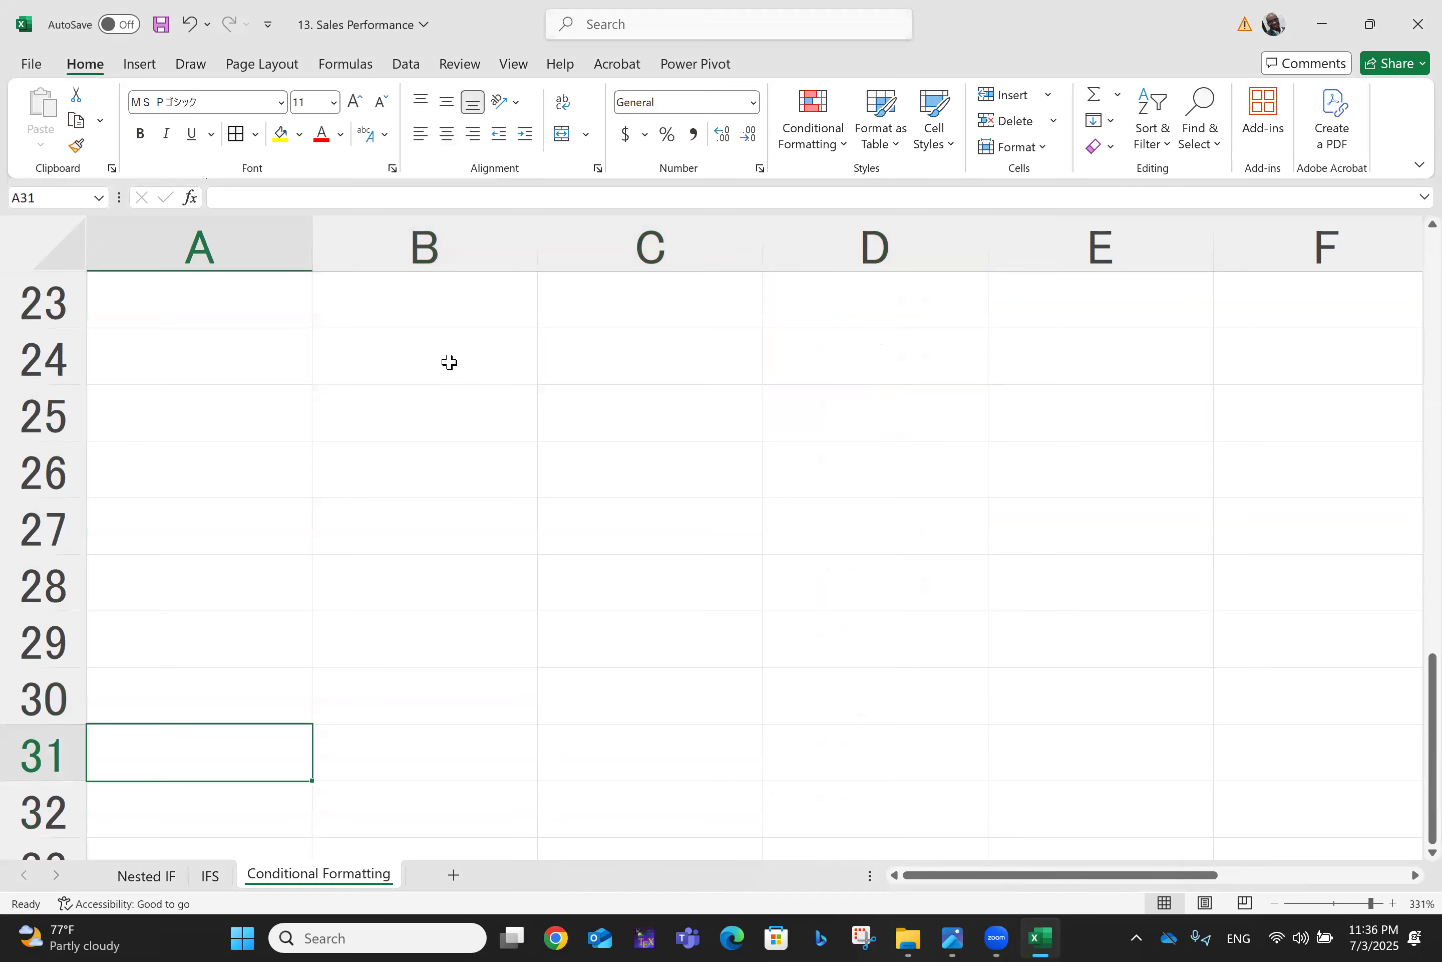
{"action": "key", "text": "Up"}
{"action": "key", "text": "Up"}
{"action": "key", "text": "Up"}
{"action": "key", "text": "Up"}
{"action": "key", "text": "Up"}
{"action": "key", "text": "Up"}
{"action": "key", "text": "Up"}
{"action": "key", "text": "Up"}
{"action": "key", "text": "Up"}
{"action": "key", "text": "Up"}
{"action": "key", "text": "Up"}
{"action": "key", "text": "Up"}
{"action": "key", "text": "Up"}
{"action": "key", "text": "Up"}
{"action": "key", "text": "Up"}
{"action": "key", "text": "Up"}
{"action": "key", "text": "Up"}
{"action": "key", "text": "Up"}
{"action": "key", "text": "Up"}
{"action": "key", "text": "Up"}
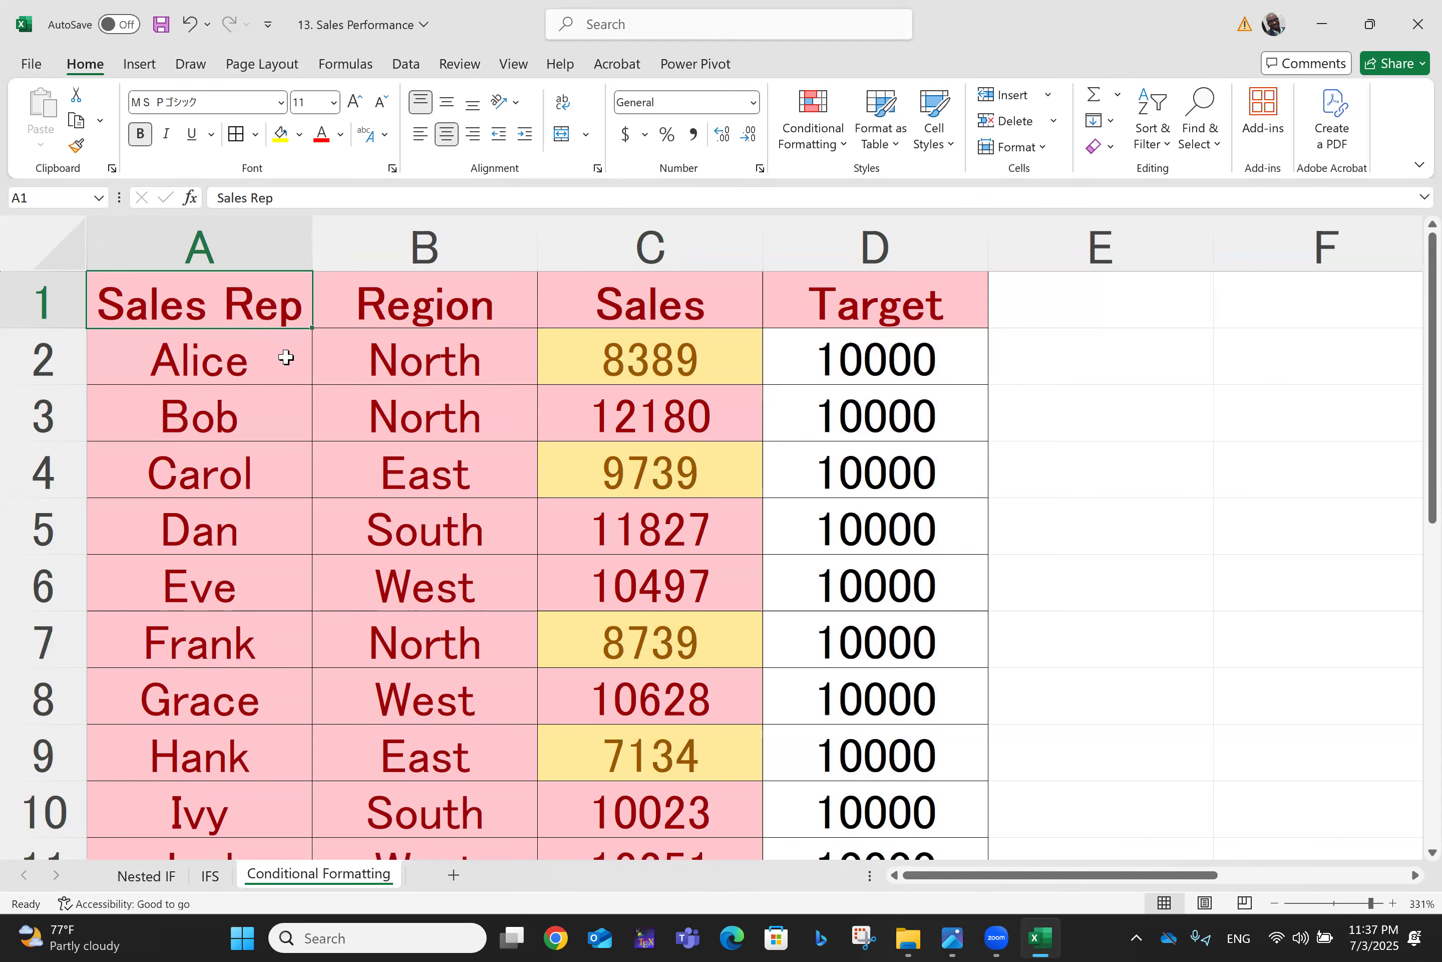
- Apply a Top 10 Items rule to A1:D21 with Green Fill with Dark Green Text, then deselect the table
{"action": "key", "text": "ctrl+shift+End"}
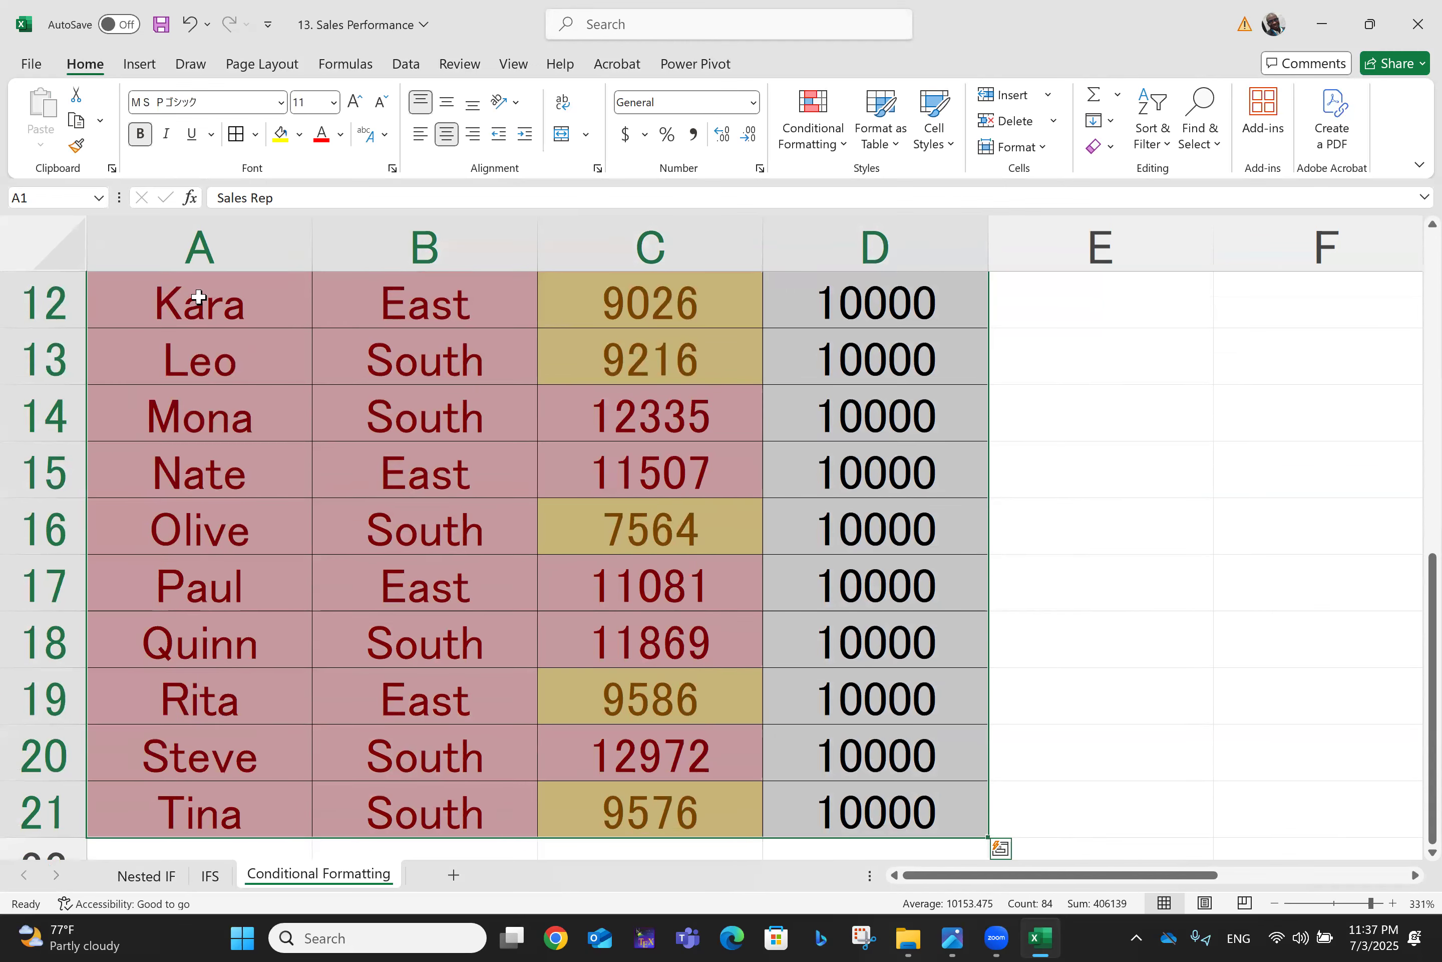
{"action": "left_click", "coordinate": [820, 135]}
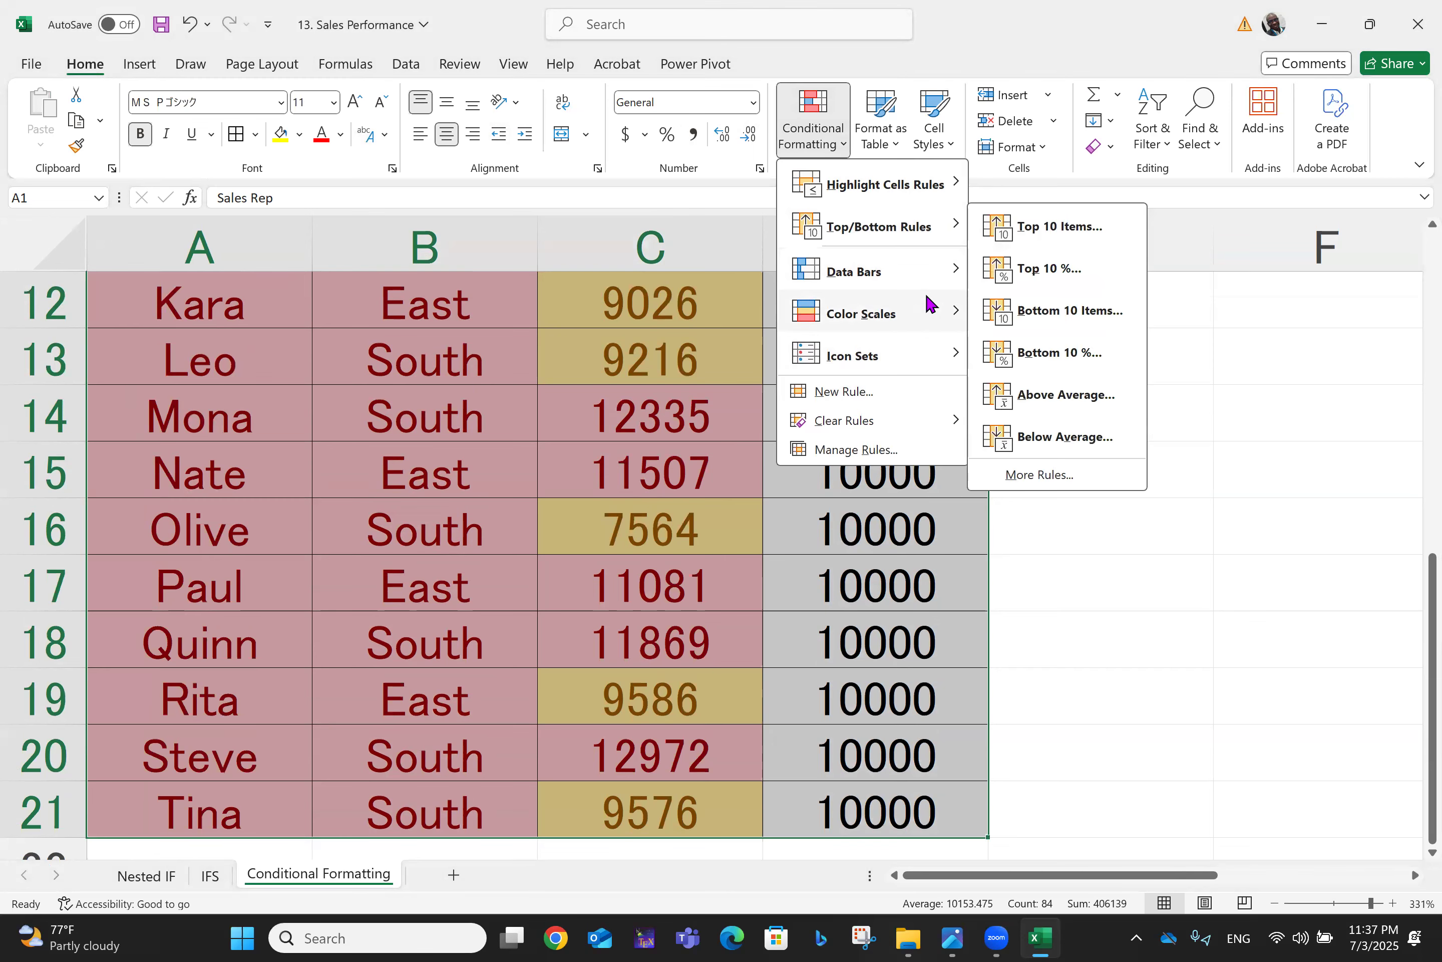
{"action": "mouse_move", "coordinate": [866, 248]}
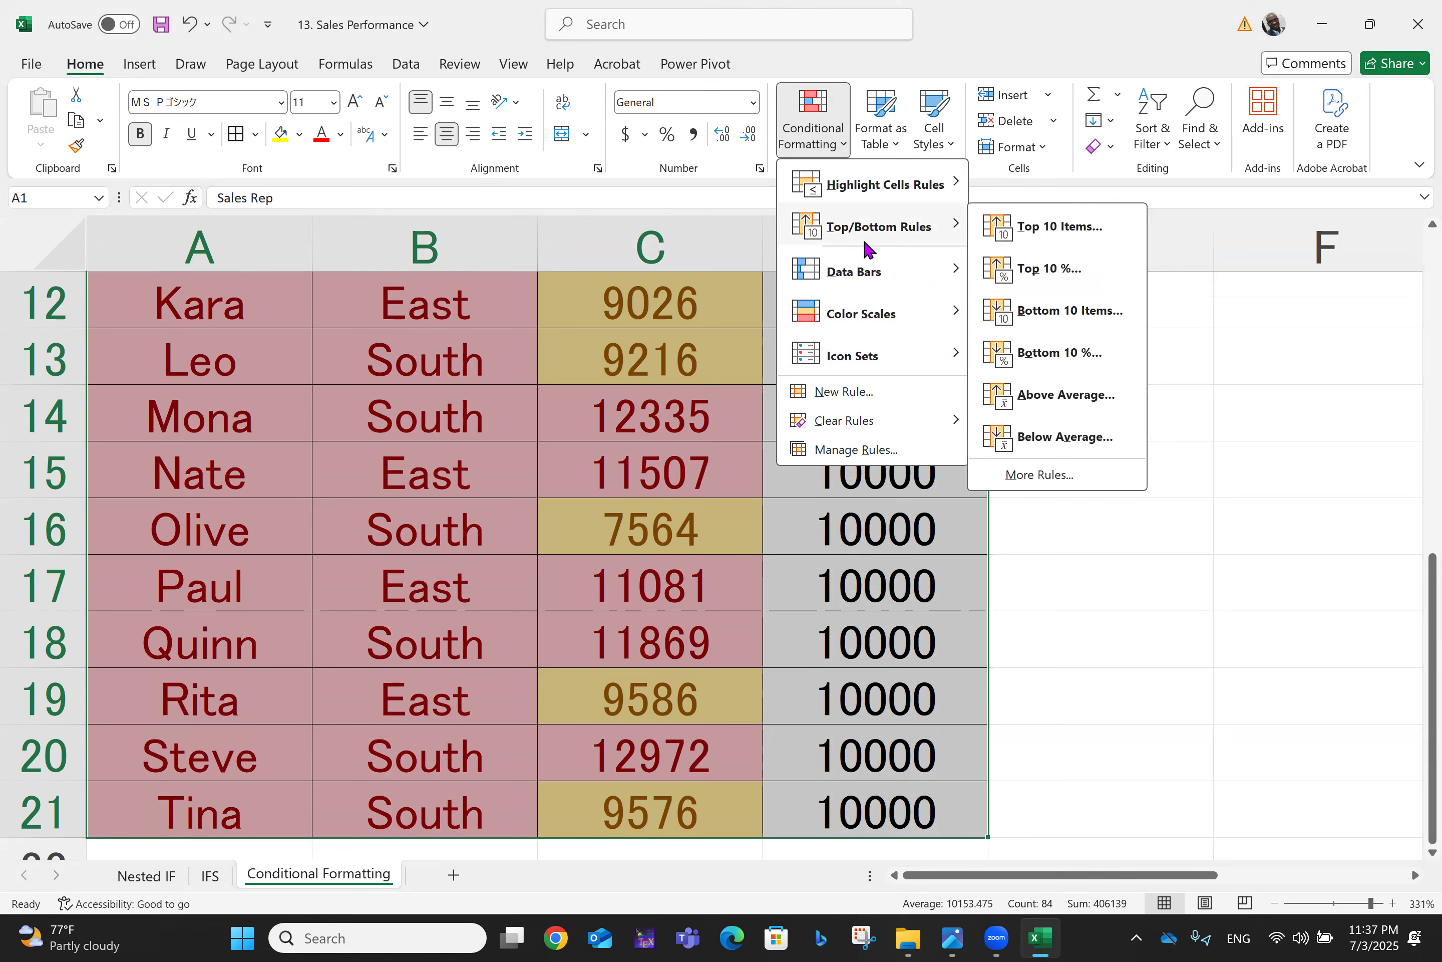
{"action": "left_click", "coordinate": [1058, 227]}
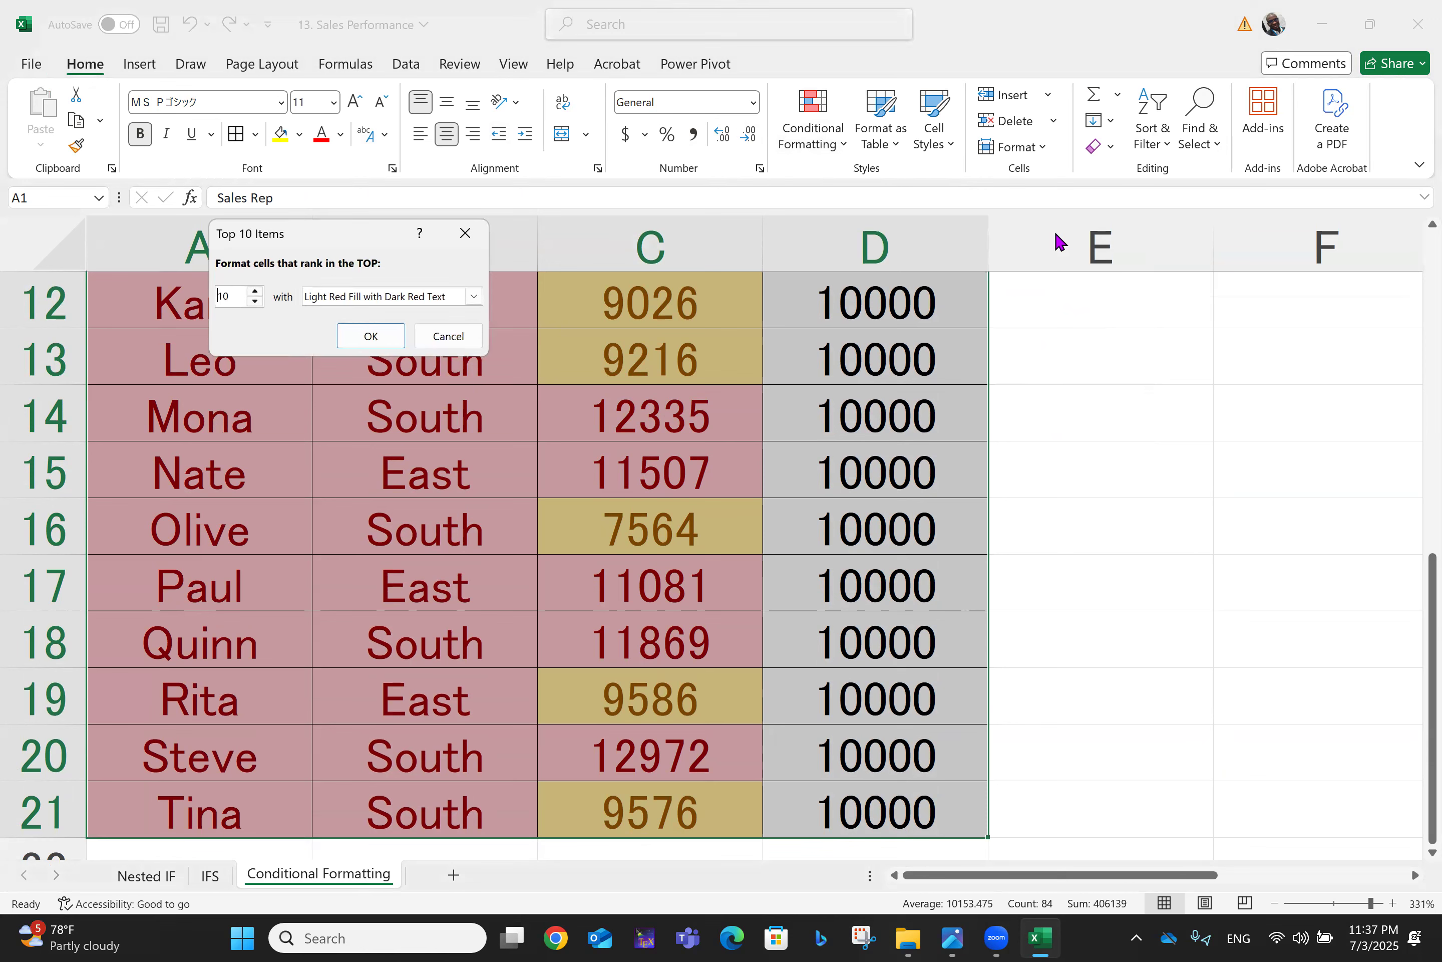
{"action": "left_click", "coordinate": [473, 297]}
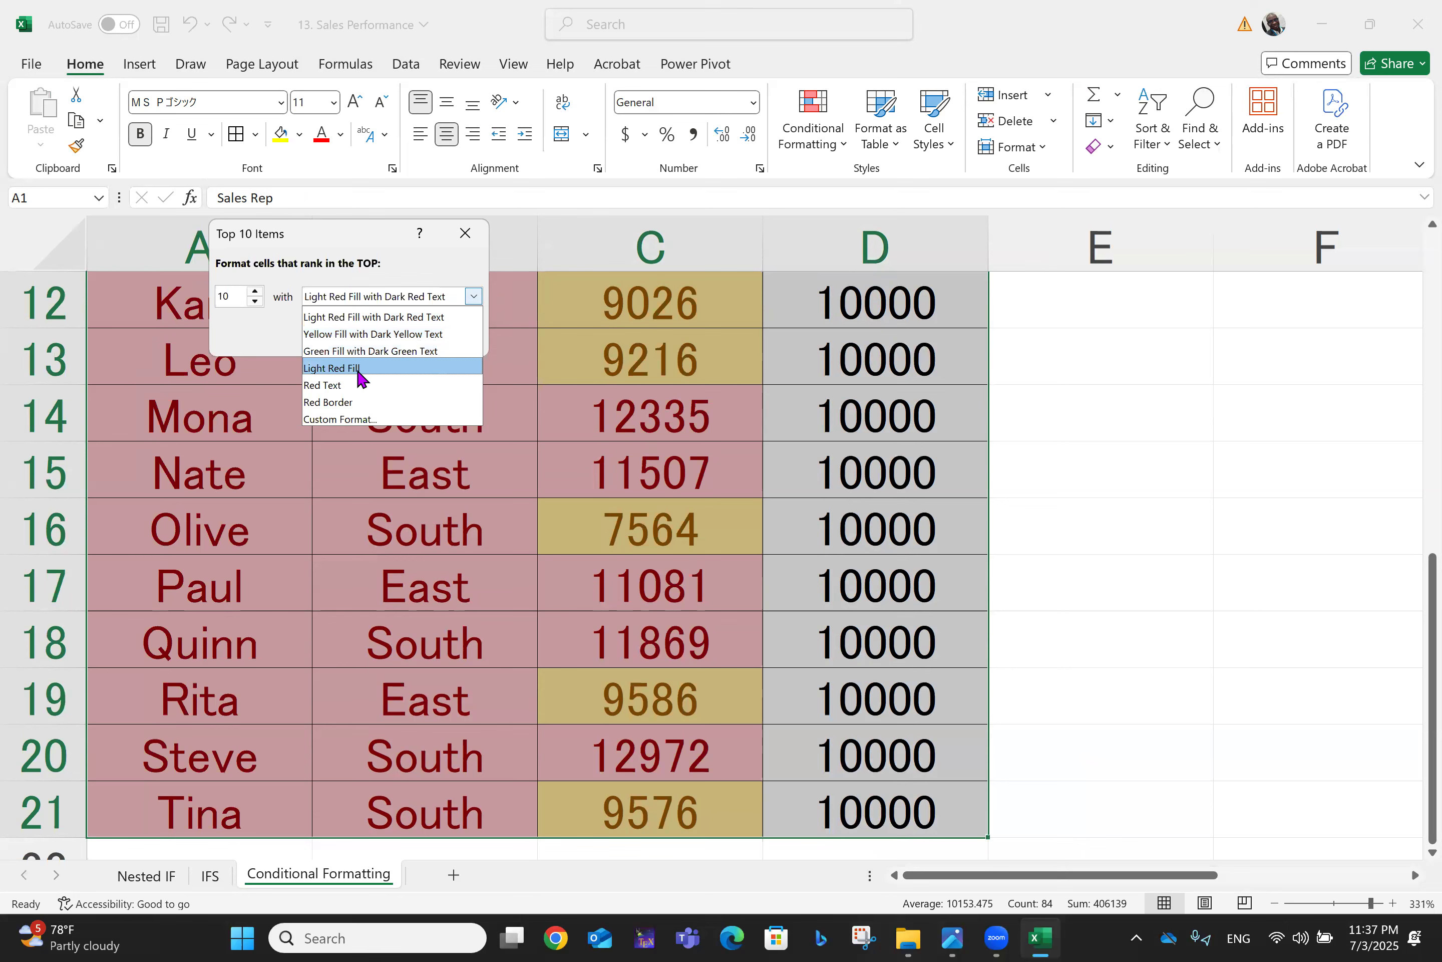
{"action": "left_click", "coordinate": [372, 351]}
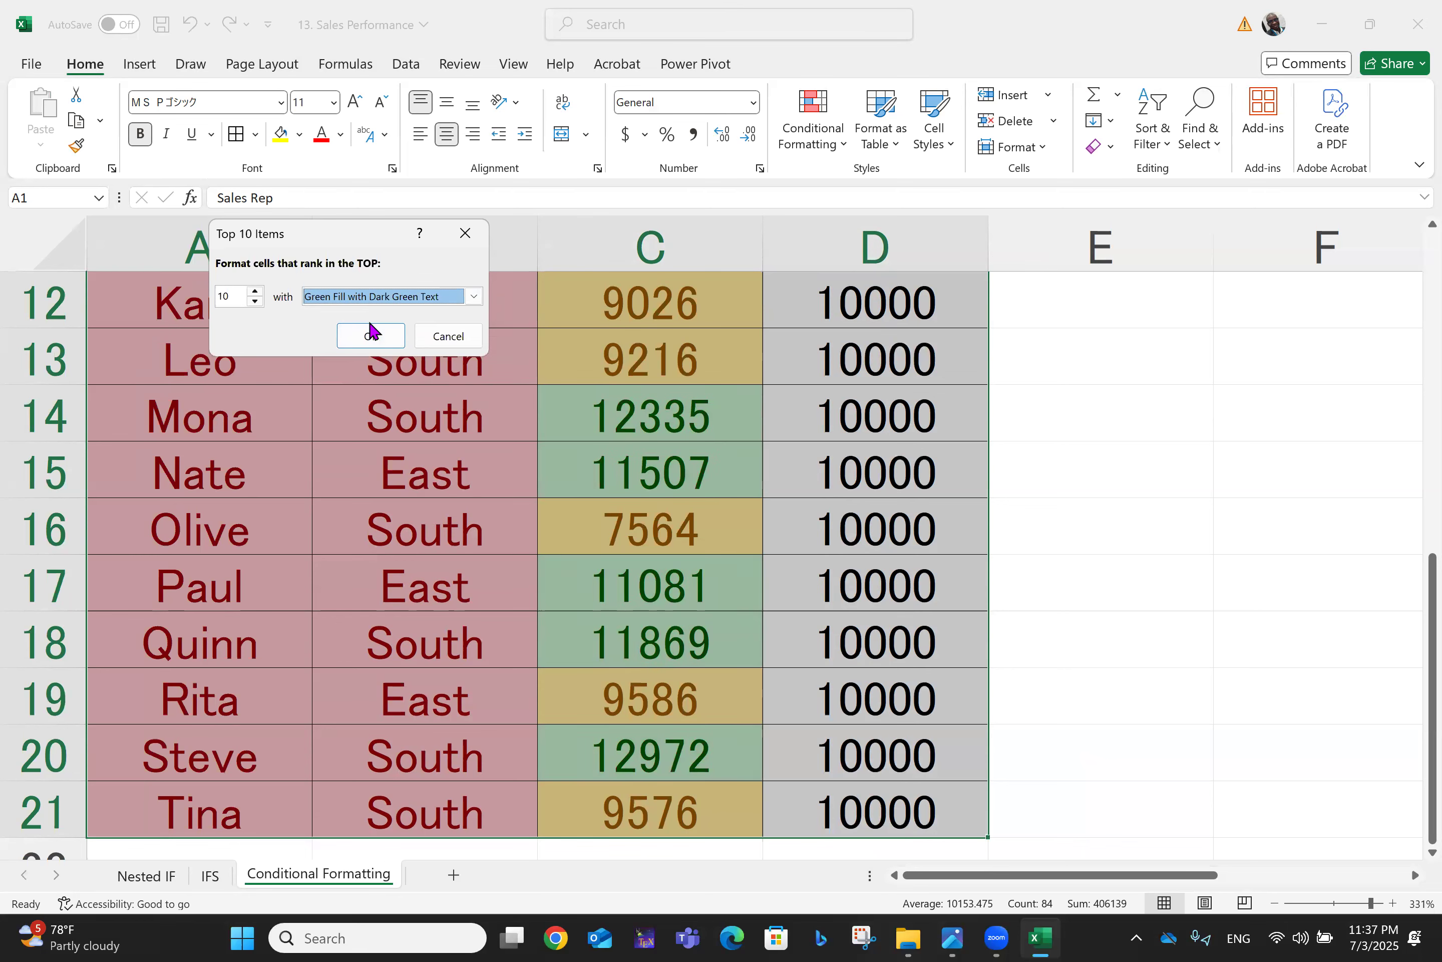
{"action": "left_click", "coordinate": [368, 343]}
{"action": "left_click", "coordinate": [1101, 460]}
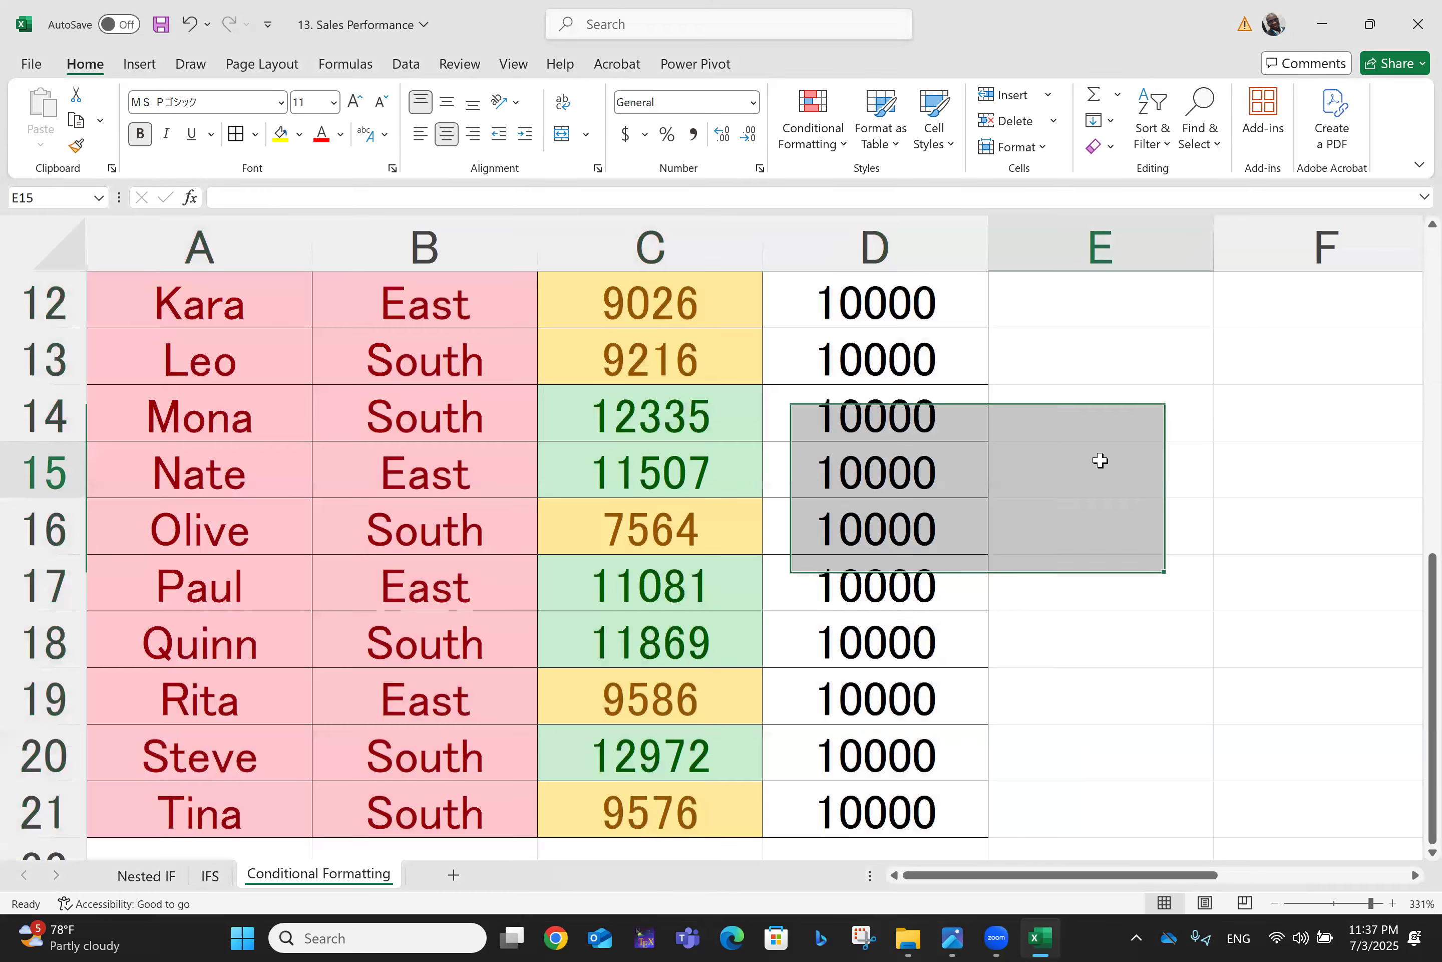
- Review the red, yellow and green highlighting down past the end of the sales table and return to cell E1
{"action": "key", "text": "Down"}
{"action": "key", "text": "Down"}
{"action": "key", "text": "Down"}
{"action": "key", "text": "Down"}
{"action": "key", "text": "Down"}
{"action": "key", "text": "Down"}
{"action": "key", "text": "Down"}
{"action": "key", "text": "Down"}
{"action": "key", "text": "Down"}
{"action": "key", "text": "Down"}
{"action": "key", "text": "Down"}
{"action": "key", "text": "Down"}
{"action": "key", "text": "Down"}
{"action": "key", "text": "Down"}
{"action": "key", "text": "Down"}
{"action": "key", "text": "Down"}
{"action": "key", "text": "Down"}
{"action": "key", "text": "Down"}
{"action": "key", "text": "Down"}
{"action": "key", "text": "Up"}
{"action": "key", "text": "Up"}
{"action": "key", "text": "Up"}
{"action": "key", "text": "Up"}
{"action": "key", "text": "Up"}
{"action": "key", "text": "Up"}
{"action": "key", "text": "Up"}
{"action": "key", "text": "Up"}
{"action": "key", "text": "Up"}
{"action": "key", "text": "Up"}
{"action": "key", "text": "Up"}
{"action": "key", "text": "Up"}
{"action": "key", "text": "Up"}
{"action": "key", "text": "Up"}
{"action": "key", "text": "Up"}
{"action": "key", "text": "Up"}
{"action": "key", "text": "Up"}
{"action": "key", "text": "Up"}
{"action": "key", "text": "Up"}
{"action": "key", "text": "Up"}
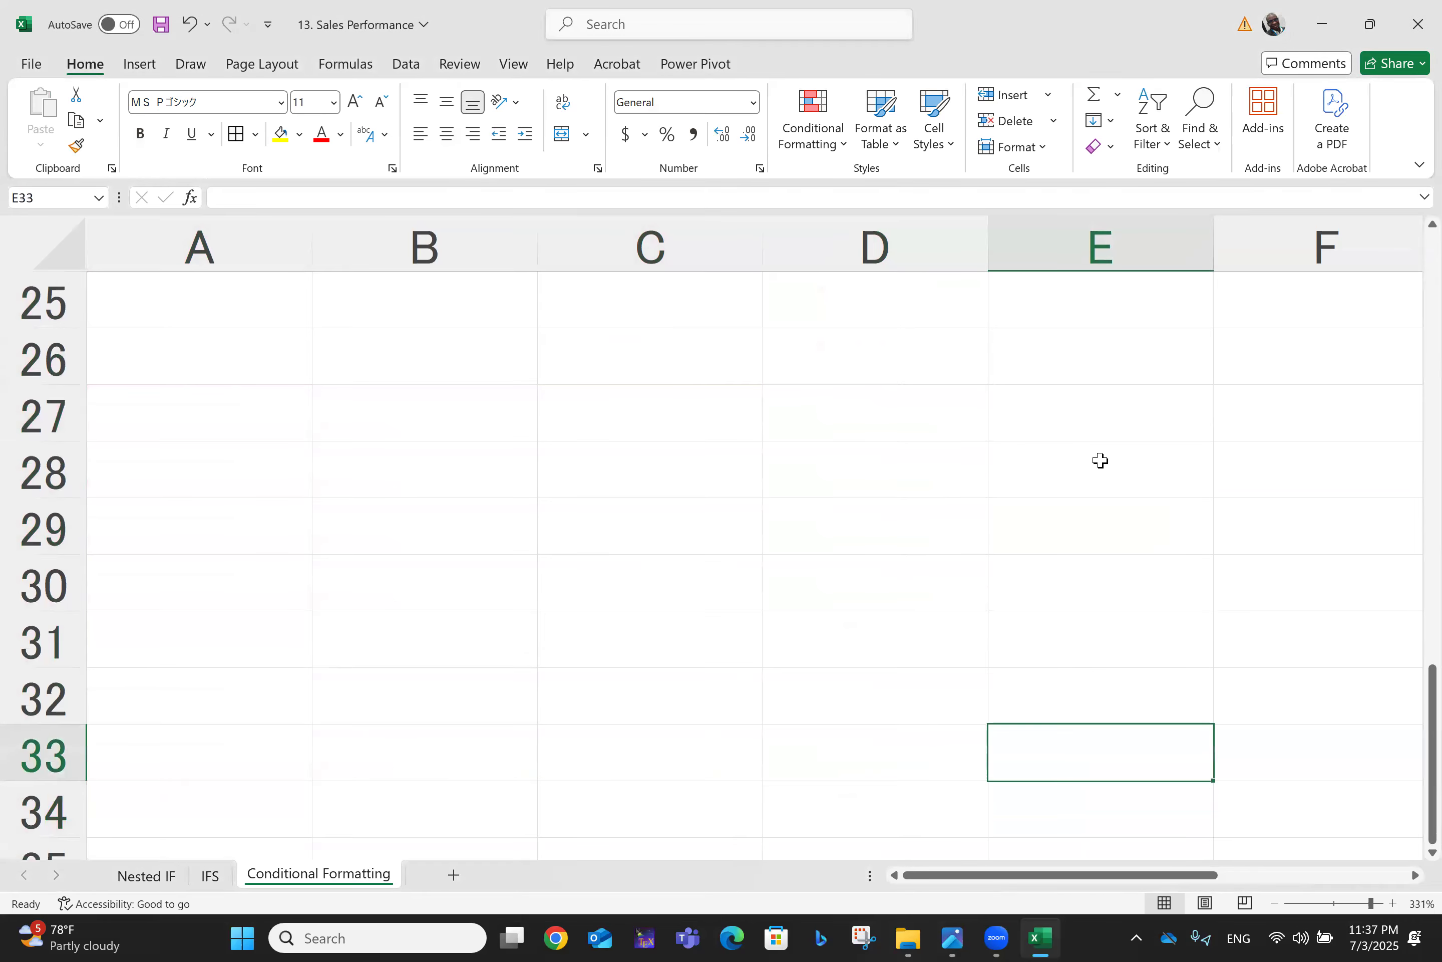
{"action": "key", "text": "Up"}
{"action": "key", "text": "Up"}
{"action": "key", "text": "Up"}
{"action": "key", "text": "Up"}
{"action": "key", "text": "Up"}
{"action": "key", "text": "Up"}
{"action": "key", "text": "Up"}
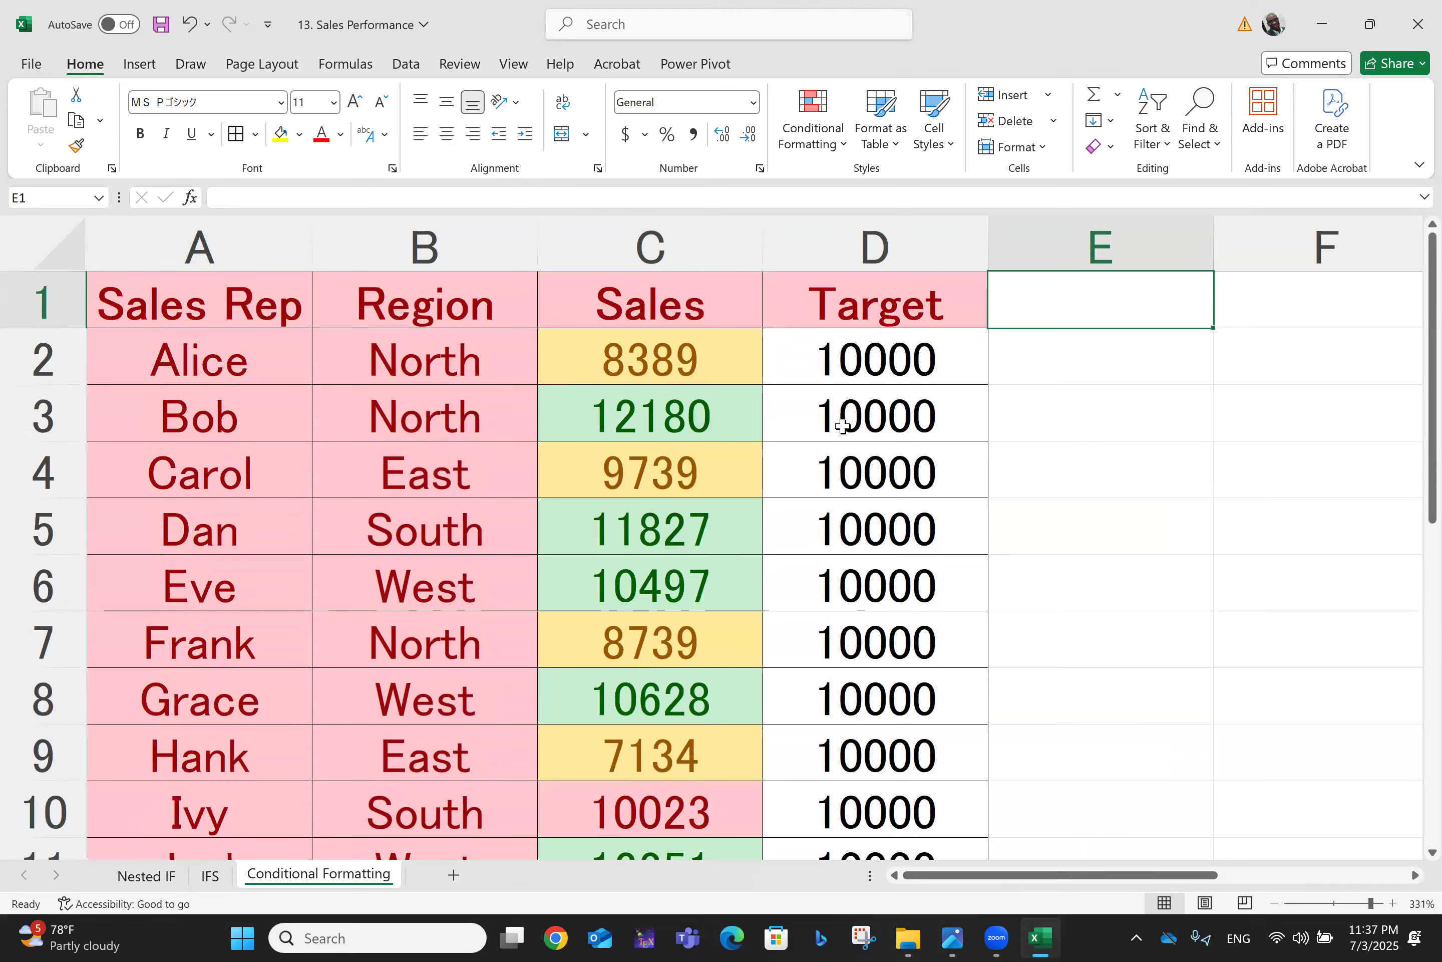
- Check down the Sales column which figures the green Top 10 rule highlights, and return to the Sales header
{"action": "left_click", "coordinate": [645, 412]}
{"action": "key", "text": "Down"}
{"action": "key", "text": "Down"}
{"action": "key", "text": "Down"}
{"action": "key", "text": "Down"}
{"action": "key", "text": "Down"}
{"action": "key", "text": "Down"}
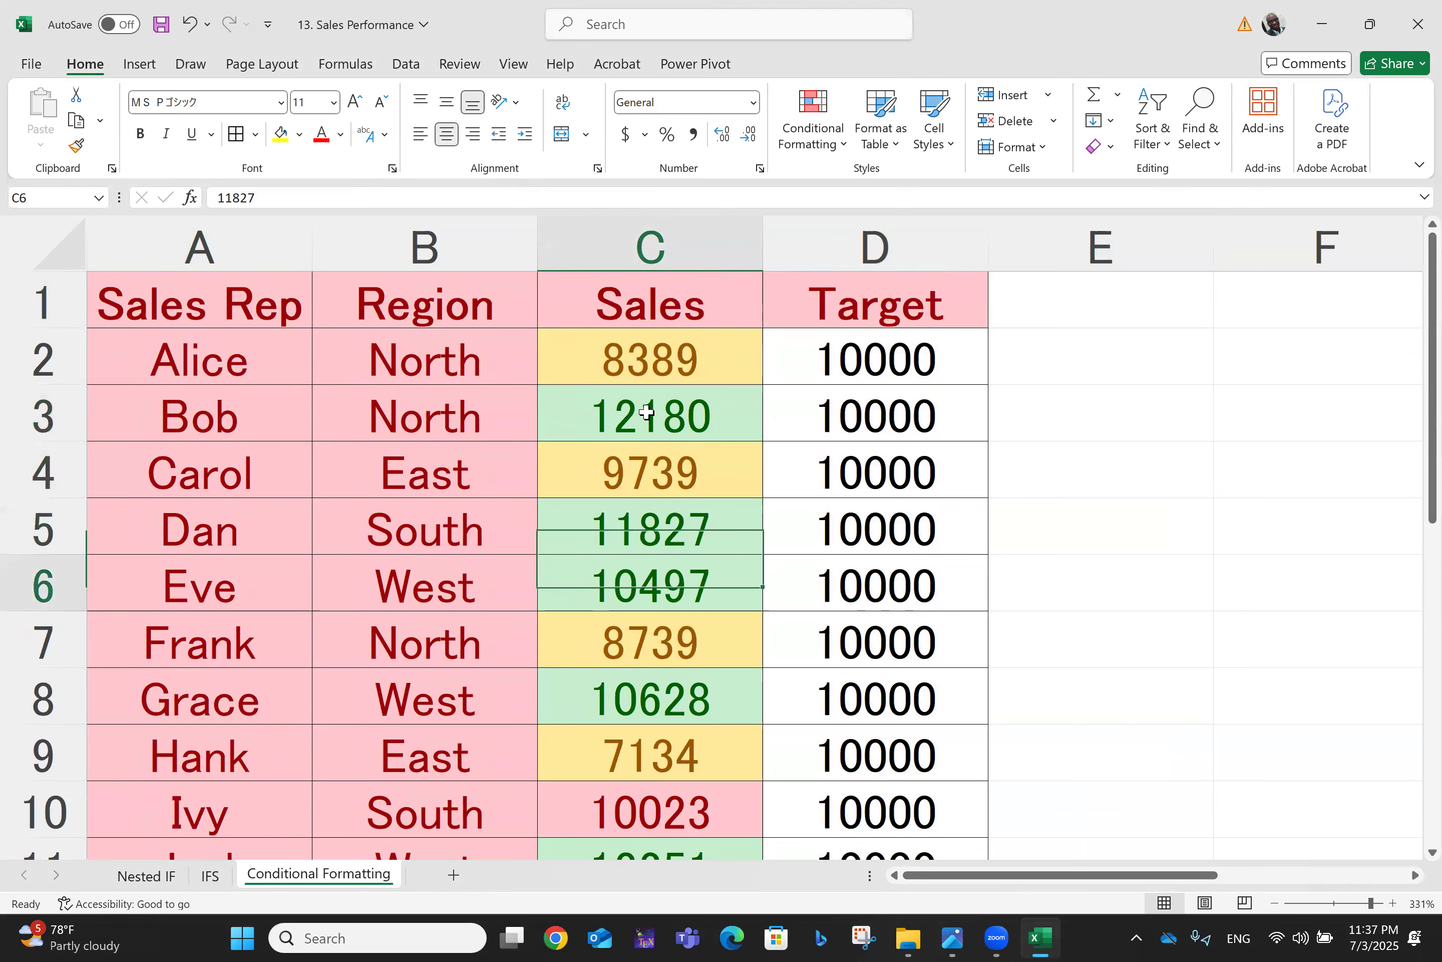
{"action": "key", "text": "Down"}
{"action": "key", "text": "Down"}
{"action": "key", "text": "Down"}
{"action": "key", "text": "Down"}
{"action": "key", "text": "Down"}
{"action": "key", "text": "Down"}
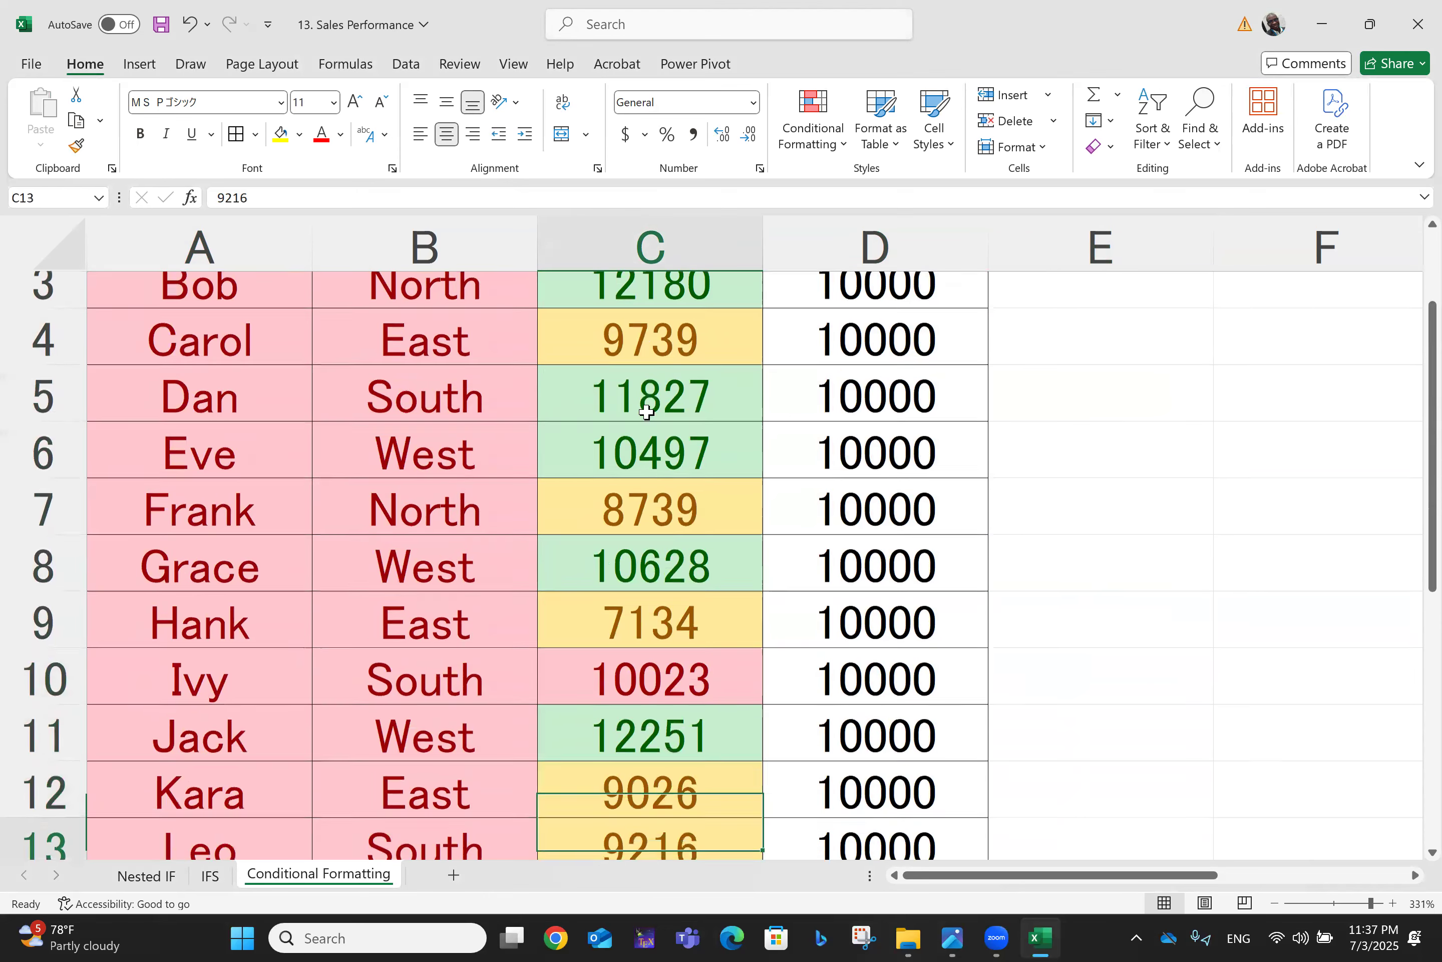
{"action": "key", "text": "Down"}
{"action": "key", "text": "Down"}
{"action": "key", "text": "Down"}
{"action": "key", "text": "Down"}
{"action": "key", "text": "Down"}
{"action": "key", "text": "Down"}
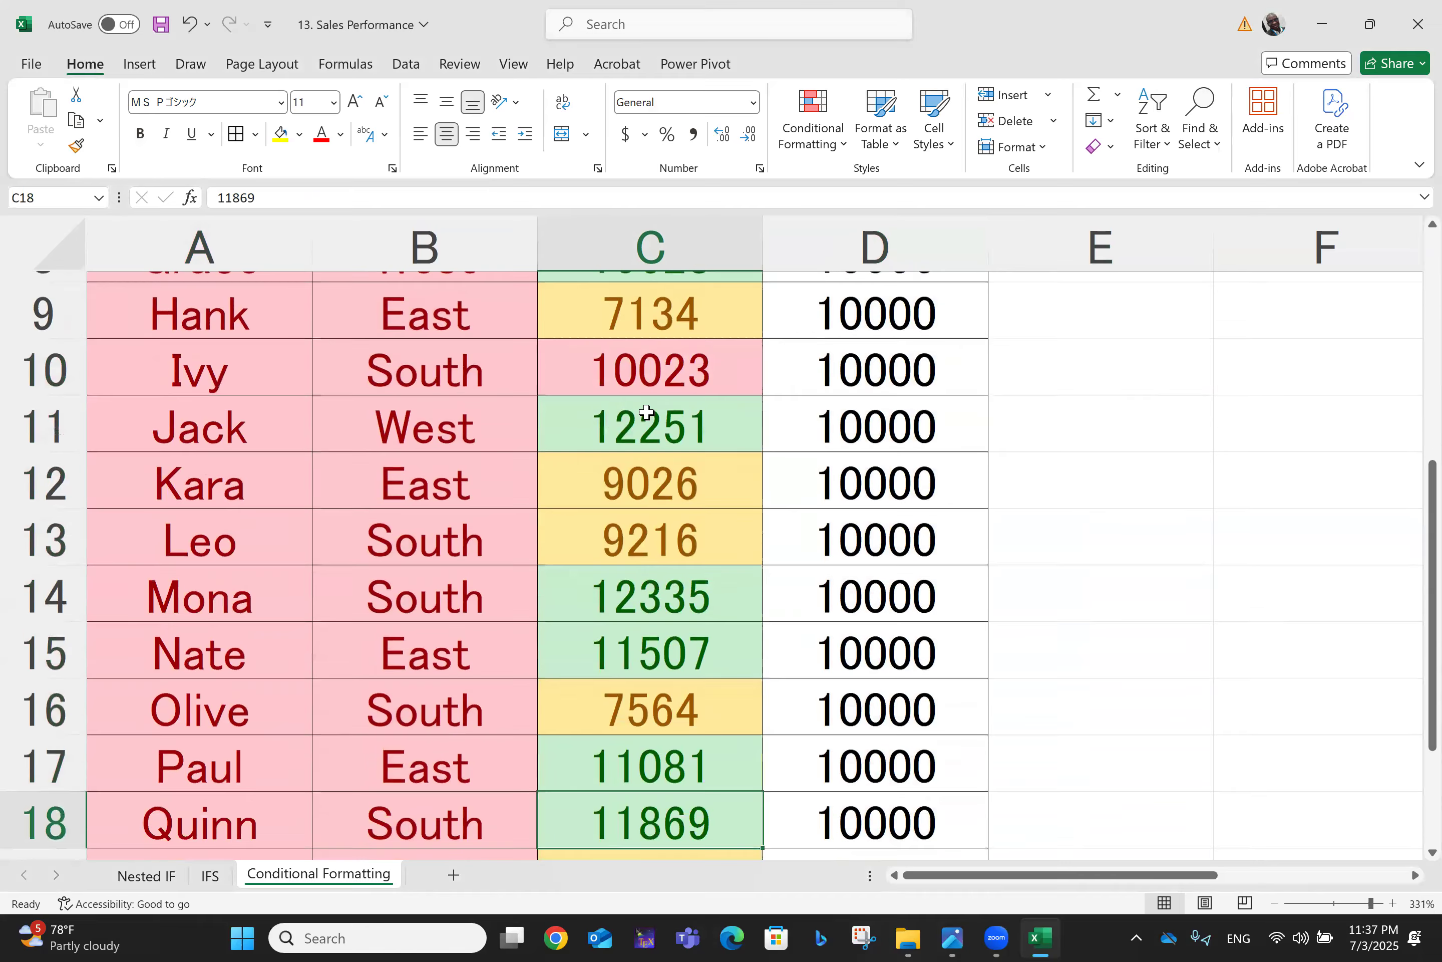
{"action": "key", "text": "Down"}
{"action": "key", "text": "Up"}
{"action": "key", "text": "Up"}
{"action": "key", "text": "Up"}
{"action": "key", "text": "Up"}
{"action": "key", "text": "Up"}
{"action": "key", "text": "Up"}
{"action": "key", "text": "Up"}
{"action": "key", "text": "Up"}
{"action": "key", "text": "Up"}
{"action": "key", "text": "Up"}
{"action": "key", "text": "Up"}
{"action": "key", "text": "Up"}
{"action": "key", "text": "Up"}
{"action": "key", "text": "Up"}
{"action": "key", "text": "Up"}
{"action": "key", "text": "Up"}
{"action": "key", "text": "Up"}
{"action": "key", "text": "Up"}
{"action": "key", "text": "Up"}
{"action": "key", "text": "Up"}
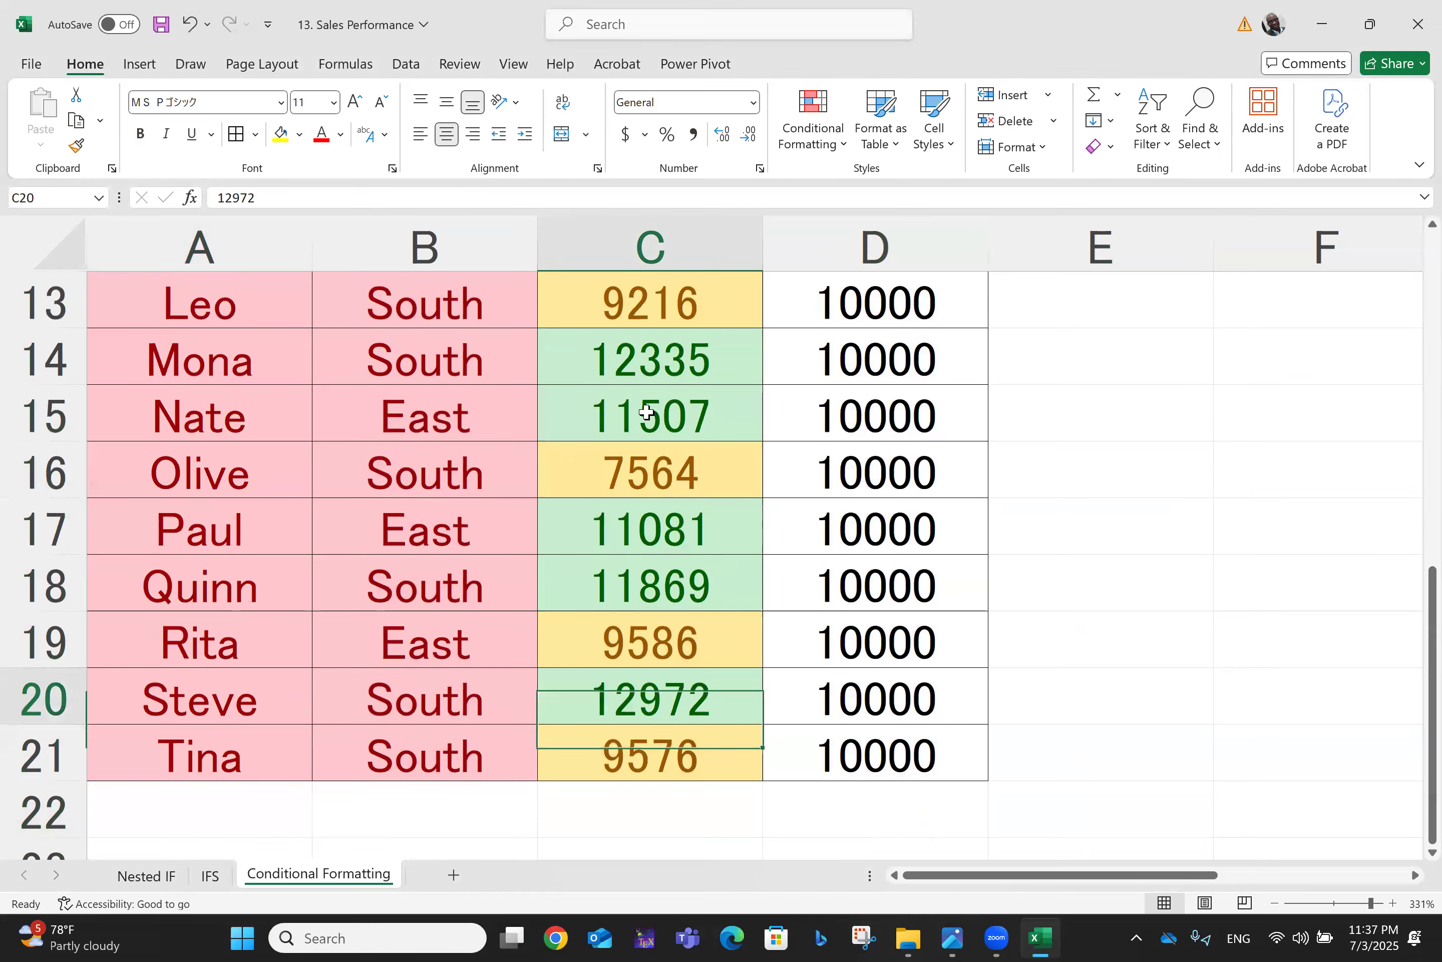
- Apply a Top 10 Items rule to A1:D21 limited to the top 3, with Light Red Fill with Dark Red Text
{"action": "key", "text": "ctrl+a"}
{"action": "scroll", "coordinate": [646, 411], "scroll_direction": "down", "scroll_amount": 2}
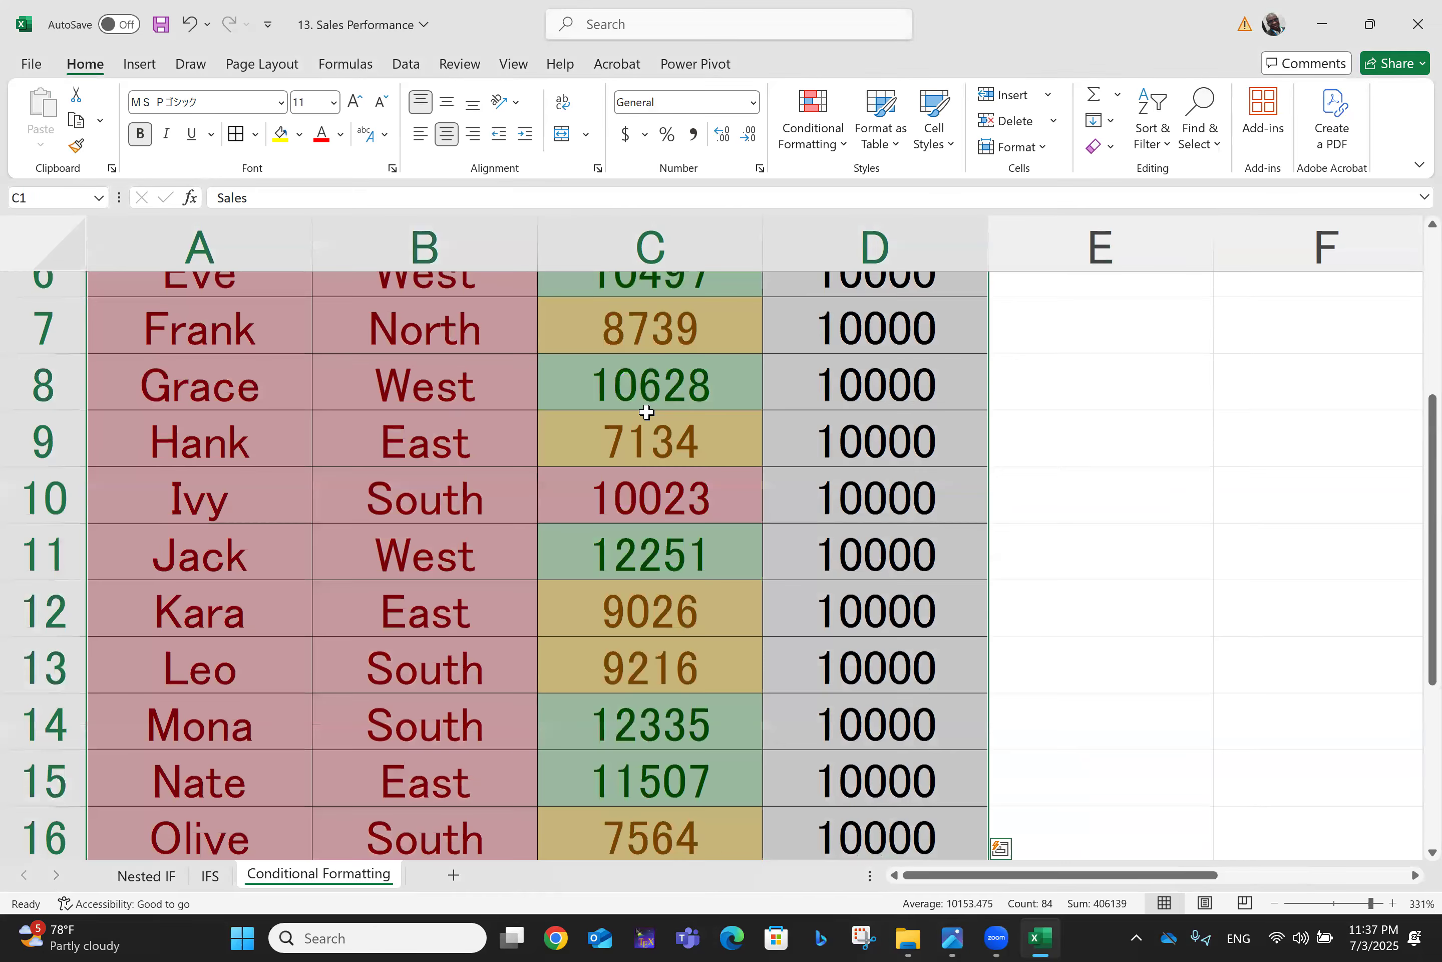
{"action": "scroll", "coordinate": [965, 280], "scroll_direction": "down", "scroll_amount": 2}
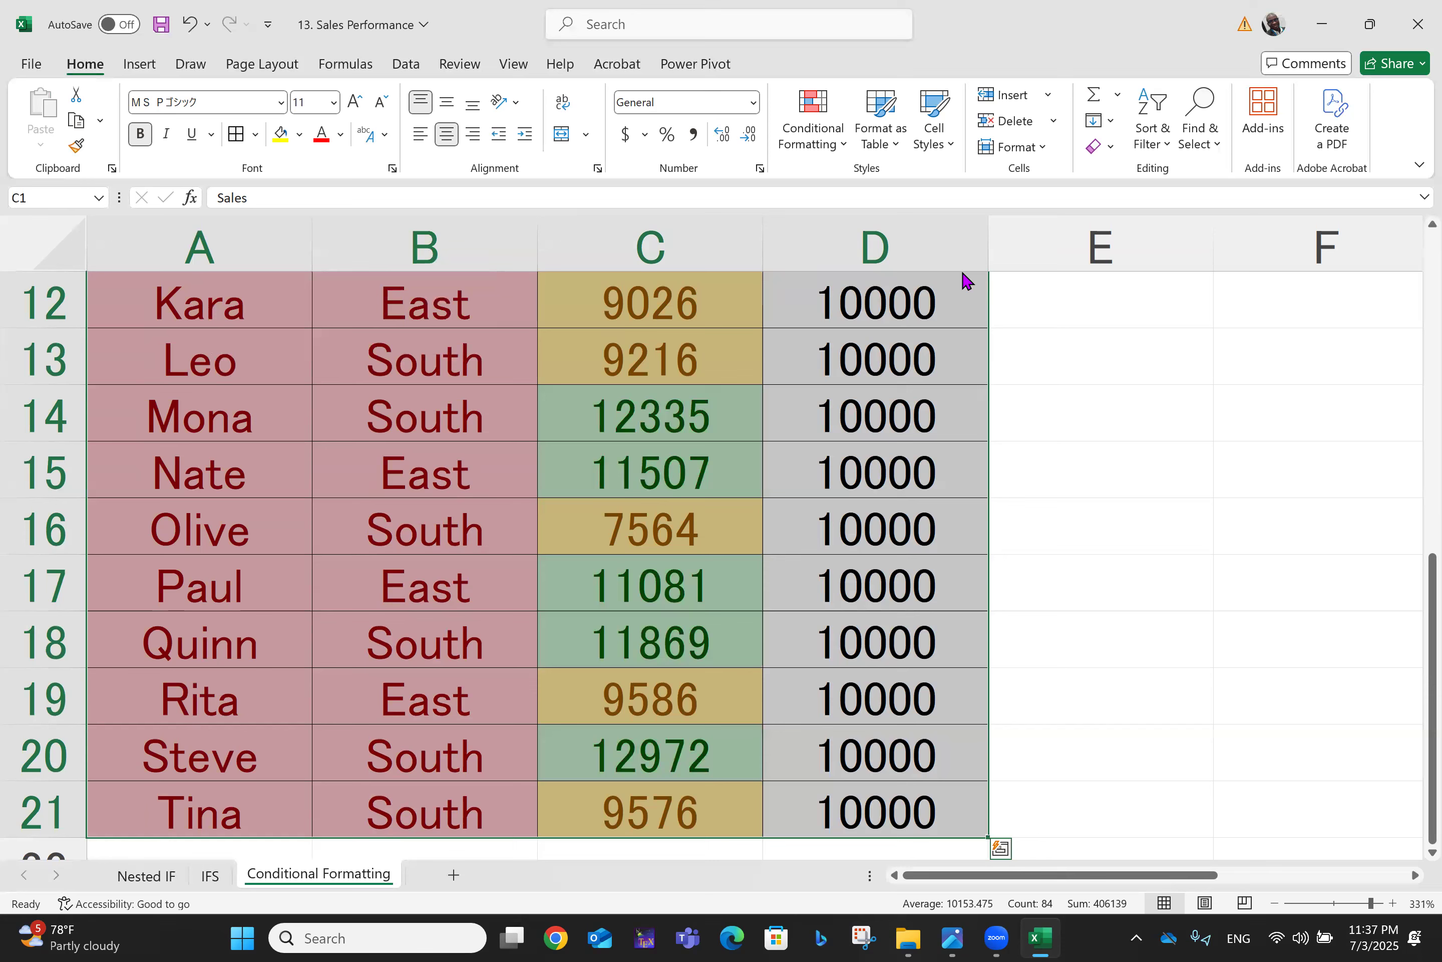
{"action": "left_click", "coordinate": [827, 135]}
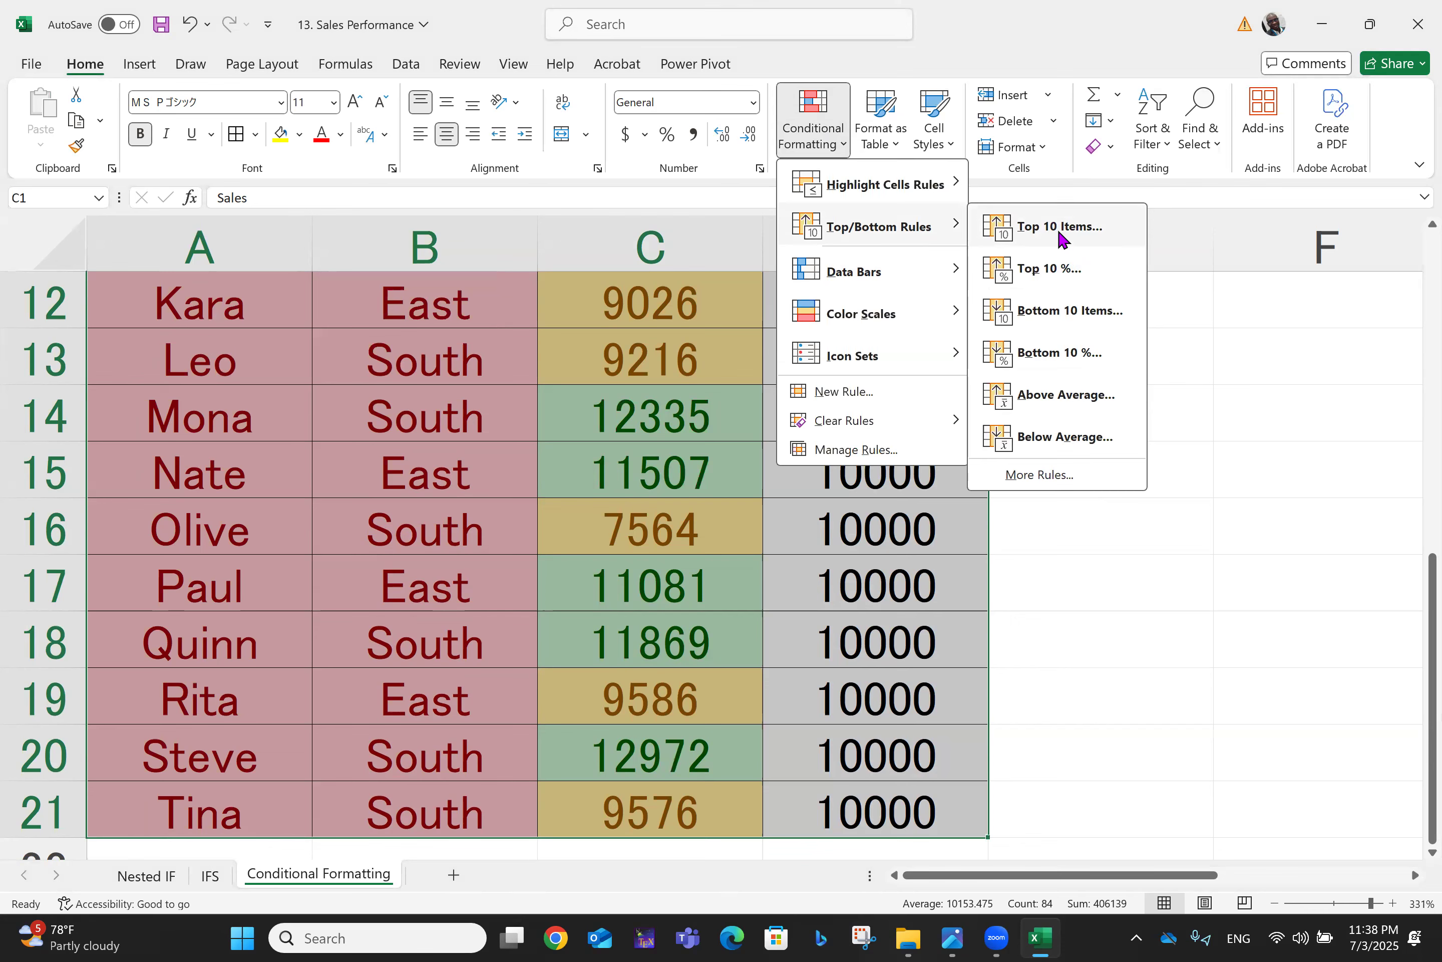
{"action": "left_click", "coordinate": [1057, 226]}
{"action": "left_click", "coordinate": [254, 301]}
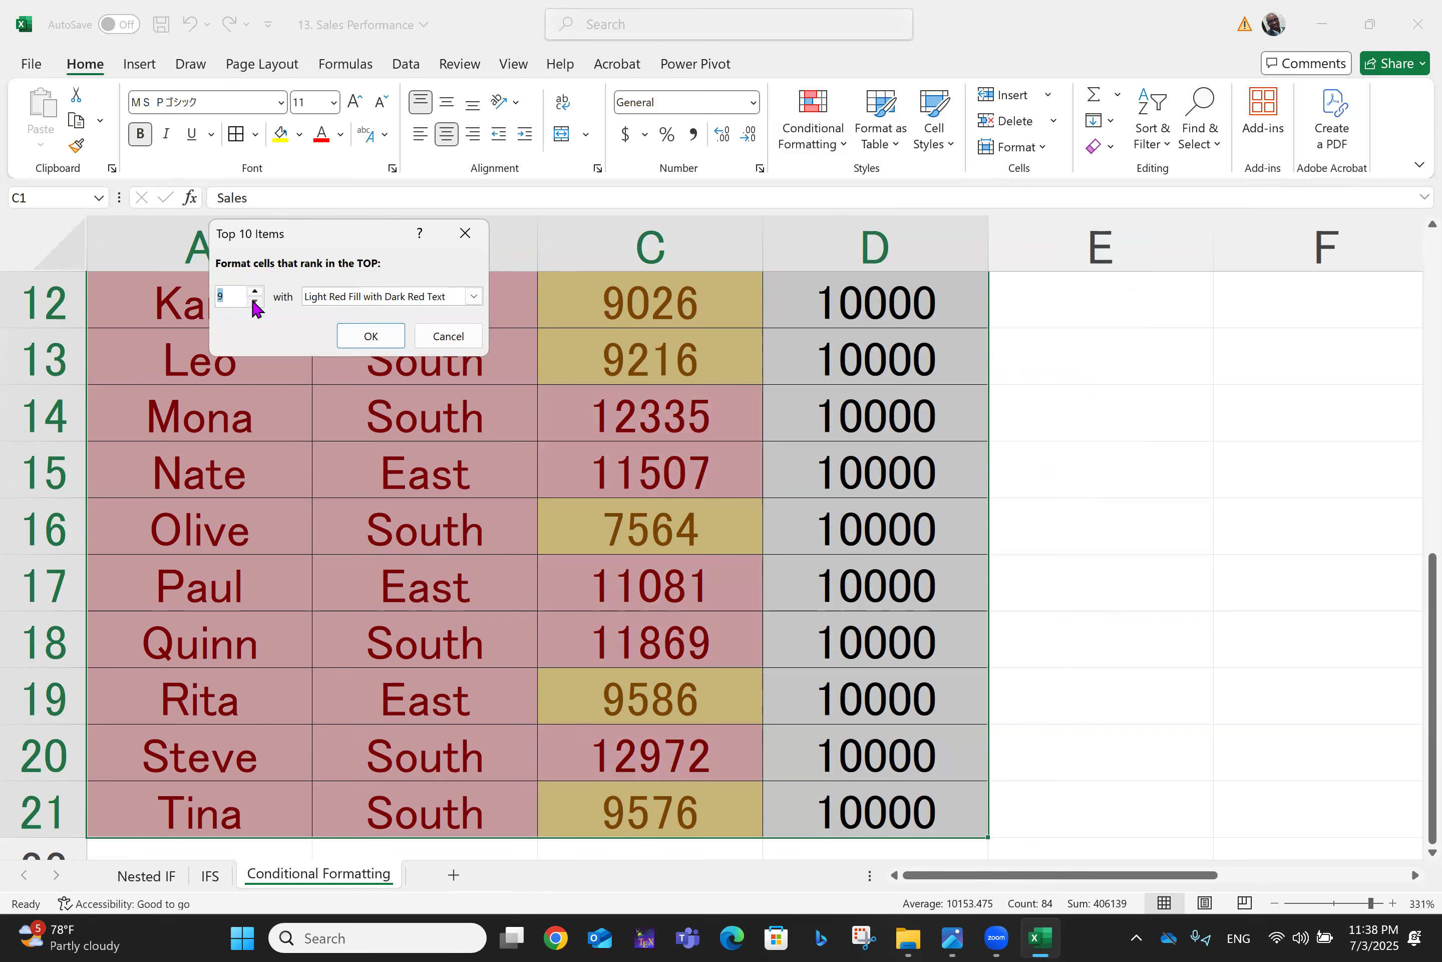
{"action": "left_click", "coordinate": [254, 301]}
{"action": "left_click", "coordinate": [255, 301]}
{"action": "left_click", "coordinate": [254, 301]}
{"action": "left_click", "coordinate": [371, 335]}
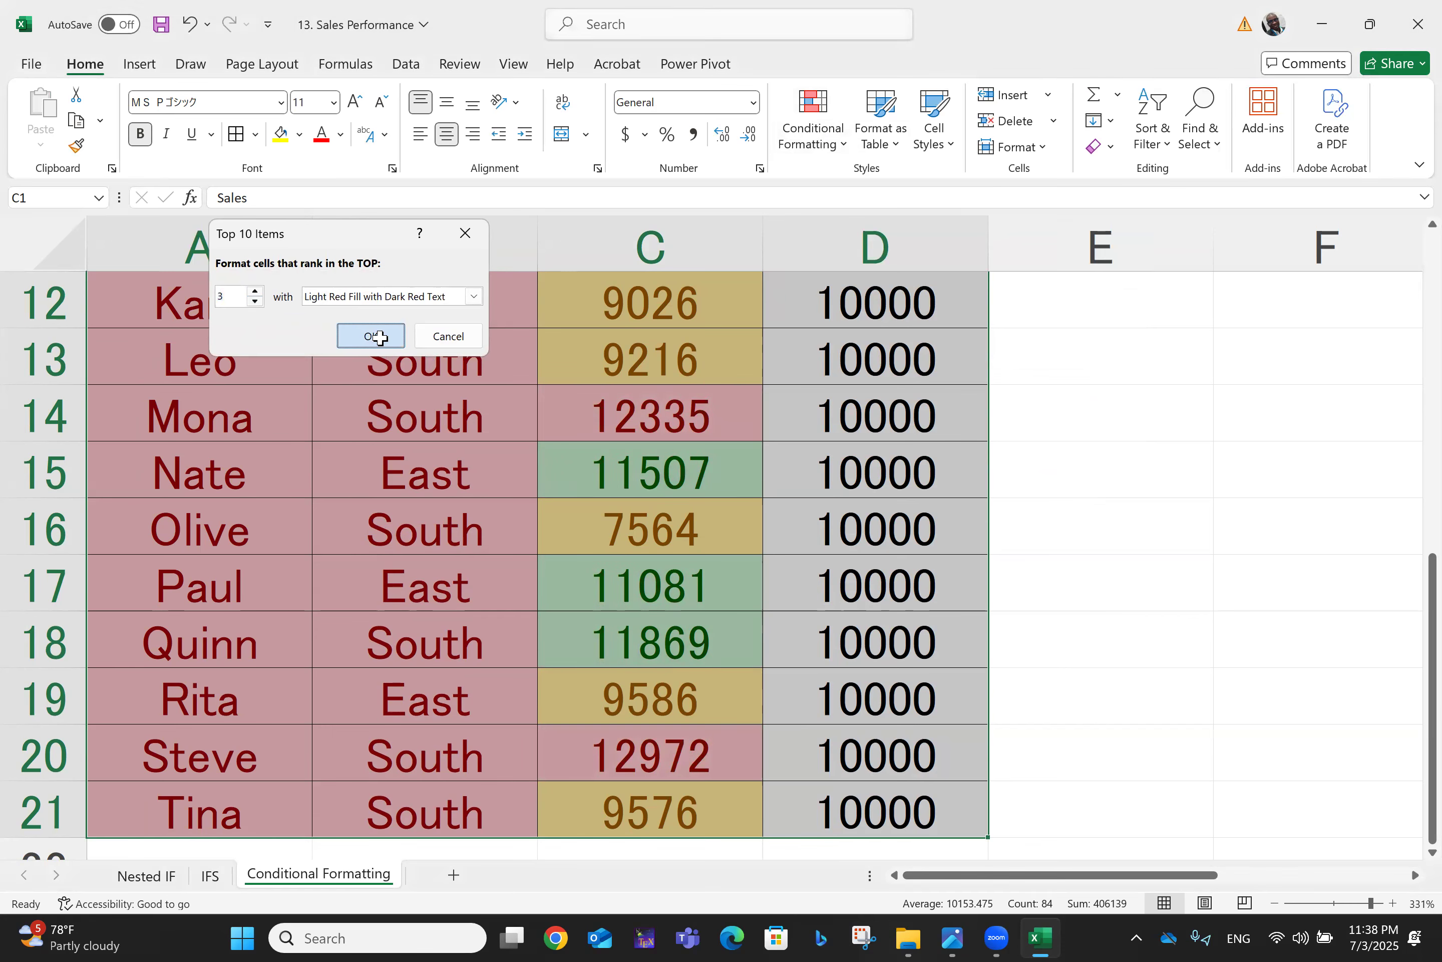
- Review how the top 3 rule highlights the sales table down to its last row, ending at cell E1
{"action": "key", "text": "Down"}
{"action": "key", "text": "Down"}
{"action": "key", "text": "Down"}
{"action": "key", "text": "Down"}
{"action": "key", "text": "Down"}
{"action": "key", "text": "Down"}
{"action": "key", "text": "Down"}
{"action": "key", "text": "Down"}
{"action": "key", "text": "Down"}
{"action": "key", "text": "Down"}
{"action": "key", "text": "Down"}
{"action": "key", "text": "Down"}
{"action": "key", "text": "Down"}
{"action": "key", "text": "Down"}
{"action": "key", "text": "Up"}
{"action": "key", "text": "Up"}
{"action": "key", "text": "Up"}
{"action": "key", "text": "Up"}
{"action": "key", "text": "Up"}
{"action": "key", "text": "Up"}
{"action": "key", "text": "Up"}
{"action": "key", "text": "Up"}
{"action": "key", "text": "Up"}
{"action": "key", "text": "Up"}
{"action": "key", "text": "Up"}
{"action": "key", "text": "Up"}
{"action": "key", "text": "Up"}
{"action": "key", "text": "Up"}
{"action": "key", "text": "Up"}
{"action": "key", "text": "Up"}
{"action": "key", "text": "Up"}
{"action": "key", "text": "Up"}
{"action": "key", "text": "Up"}
{"action": "key", "text": "Up"}
{"action": "key", "text": "Up"}
{"action": "key", "text": "Up"}
{"action": "key", "text": "Up"}
{"action": "key", "text": "Up"}
{"action": "key", "text": "Up"}
{"action": "key", "text": "Up"}
{"action": "key", "text": "Up"}
{"action": "key", "text": "Up"}
{"action": "key", "text": "Up"}
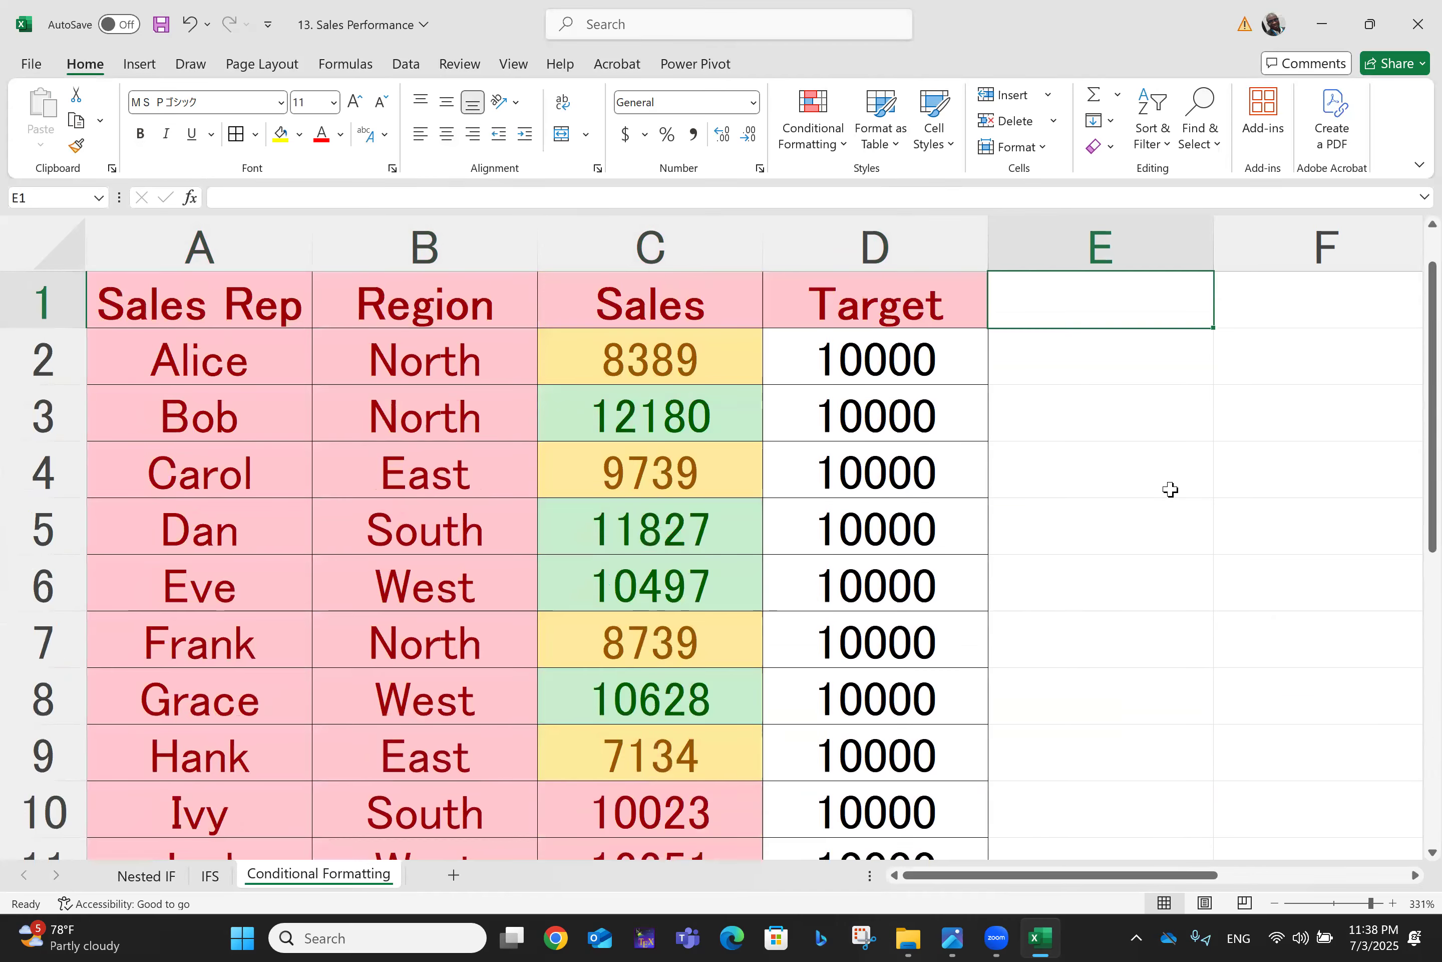
{"action": "key", "text": "Down"}
{"action": "key", "text": "Down"}
{"action": "key", "text": "Down"}
{"action": "key", "text": "Down"}
{"action": "key", "text": "Down"}
{"action": "key", "text": "Down"}
{"action": "key", "text": "Down"}
{"action": "key", "text": "Down"}
{"action": "key", "text": "Down"}
{"action": "key", "text": "Down"}
{"action": "key", "text": "Down"}
{"action": "key", "text": "Down"}
{"action": "key", "text": "Down"}
{"action": "key", "text": "Down"}
{"action": "key", "text": "Down"}
{"action": "key", "text": "Down"}
{"action": "key", "text": "Down"}
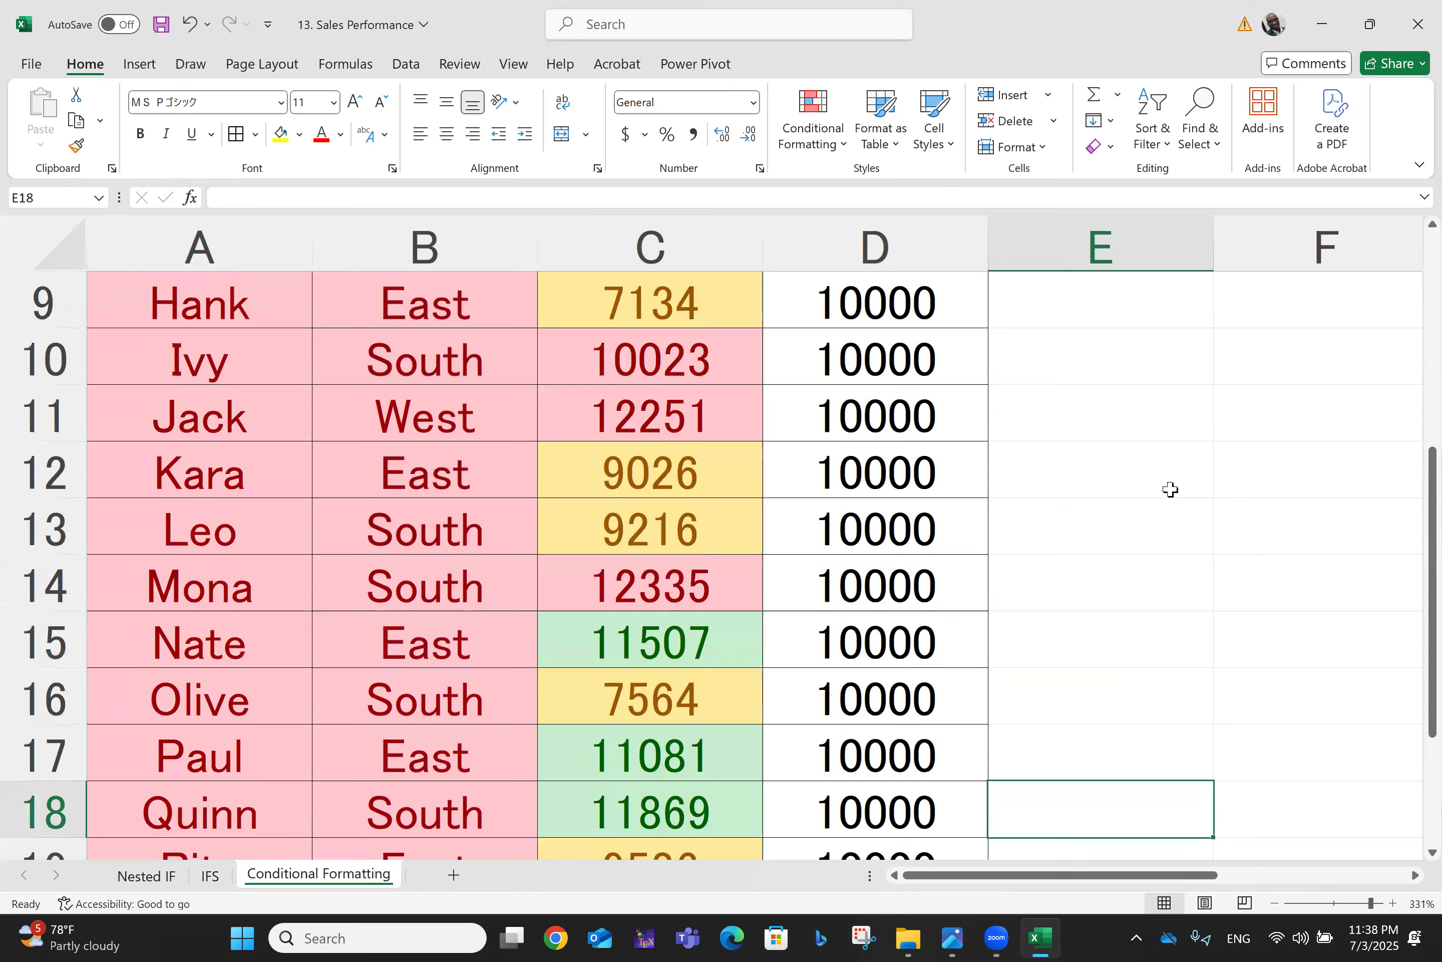
{"action": "key", "text": "Down"}
{"action": "key", "text": "Down"}
{"action": "key", "text": "Down"}
{"action": "key", "text": "Down"}
{"action": "key", "text": "Up"}
{"action": "key", "text": "Up"}
{"action": "key", "text": "Up"}
{"action": "key", "text": "Up"}
{"action": "key", "text": "Up"}
{"action": "key", "text": "Up"}
{"action": "key", "text": "Up"}
{"action": "key", "text": "Up"}
{"action": "key", "text": "Up"}
{"action": "key", "text": "Up"}
{"action": "key", "text": "Up"}
{"action": "key", "text": "Up"}
{"action": "key", "text": "Up"}
{"action": "key", "text": "Up"}
{"action": "key", "text": "Up"}
{"action": "key", "text": "Up"}
{"action": "key", "text": "Up"}
{"action": "key", "text": "Up"}
{"action": "key", "text": "Up"}
{"action": "key", "text": "Up"}
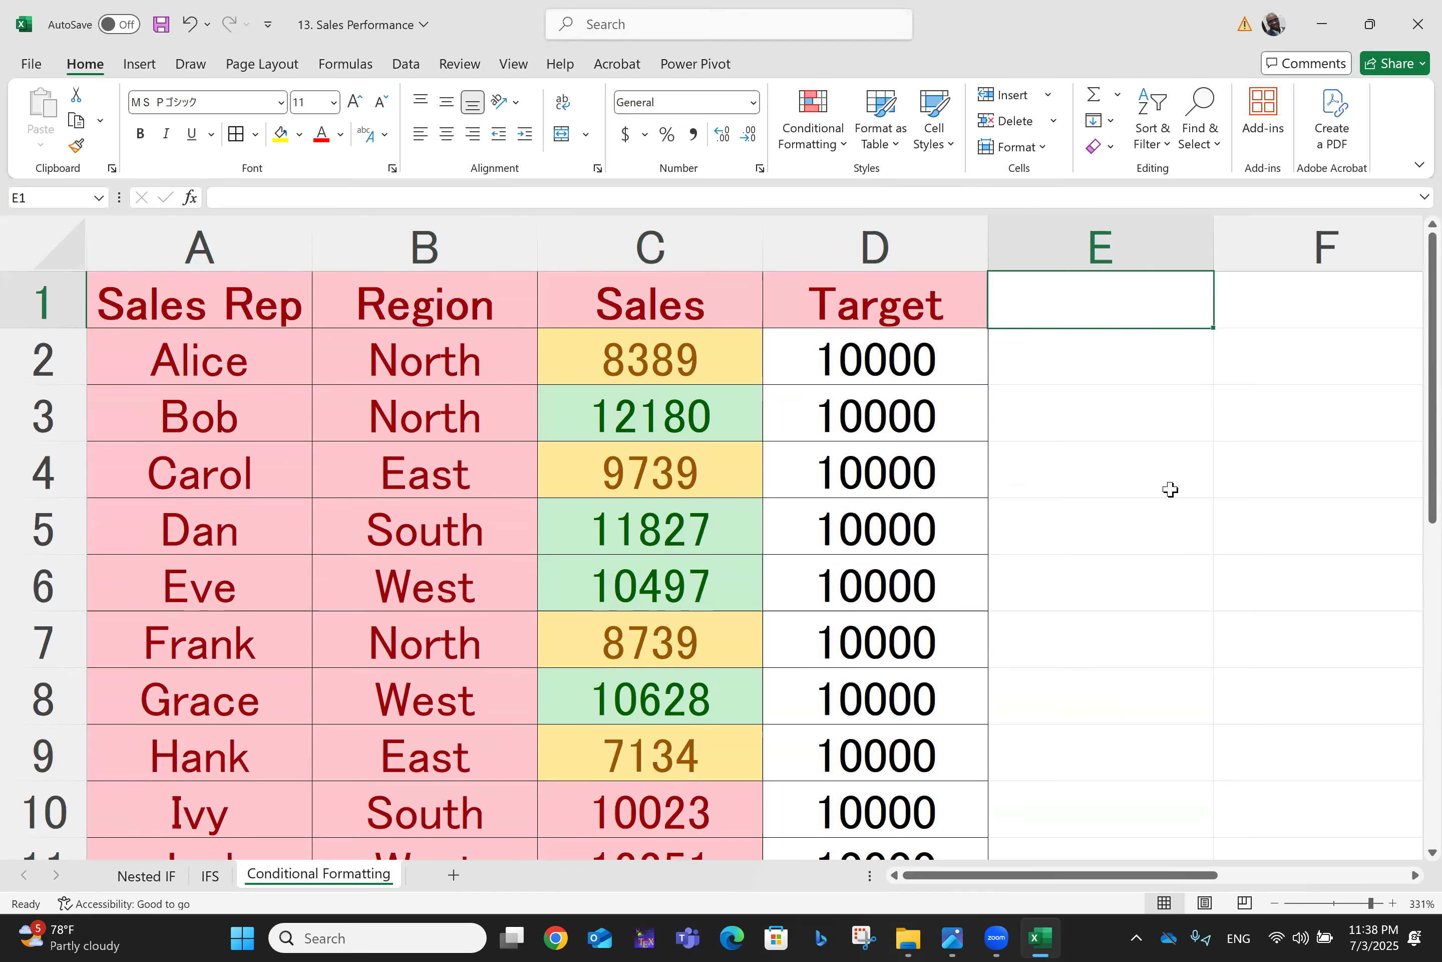
- Apply a Top 10 Items rule to A1:D21 limited to the top 3, with Red Border
{"action": "key", "text": "ctrl+Home"}
{"action": "key", "text": "ctrl+shift+End"}
{"action": "left_click", "coordinate": [828, 133]}
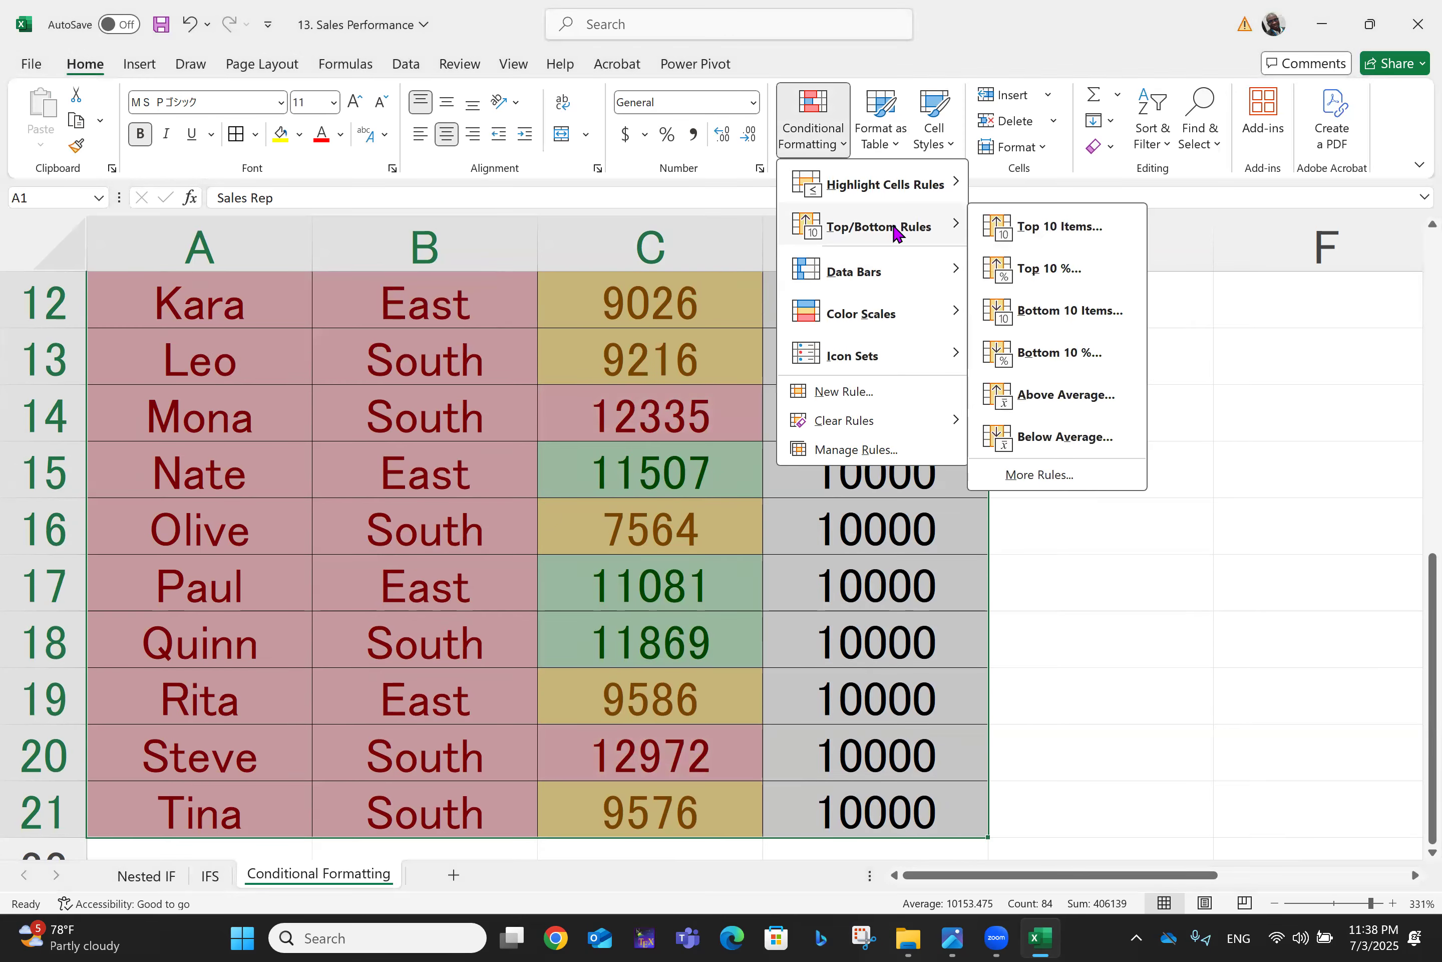
{"action": "left_click", "coordinate": [1037, 228]}
{"action": "left_click", "coordinate": [254, 301]}
{"action": "left_click", "coordinate": [254, 301]}
{"action": "left_click", "coordinate": [255, 301]}
{"action": "left_click", "coordinate": [254, 301]}
{"action": "left_click", "coordinate": [255, 302]}
{"action": "left_click", "coordinate": [254, 302]}
{"action": "left_click", "coordinate": [254, 301]}
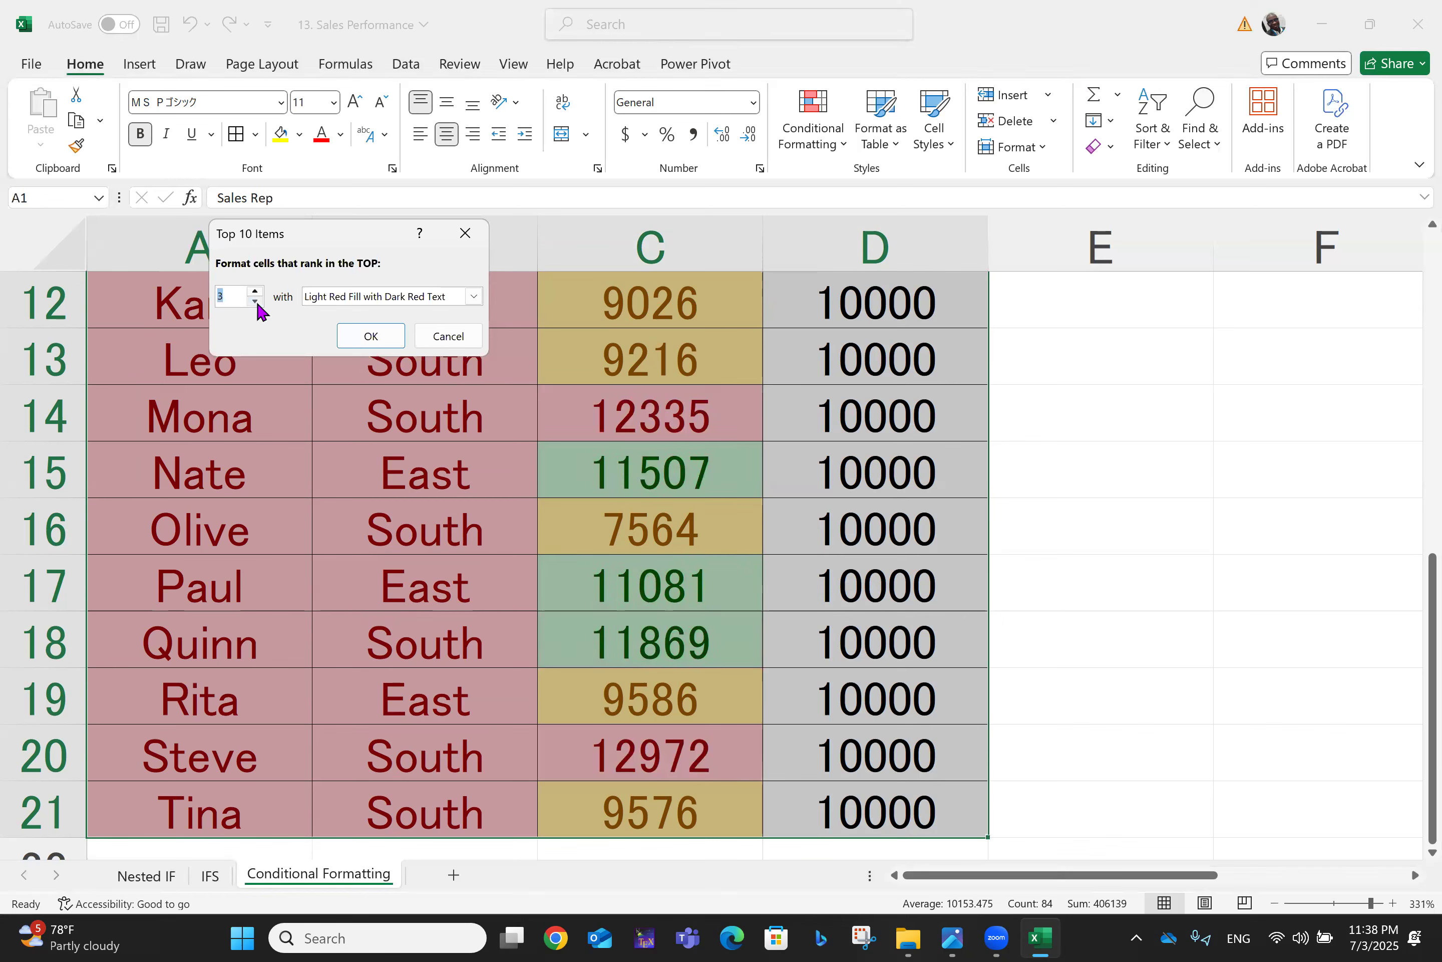
{"action": "left_click", "coordinate": [471, 298]}
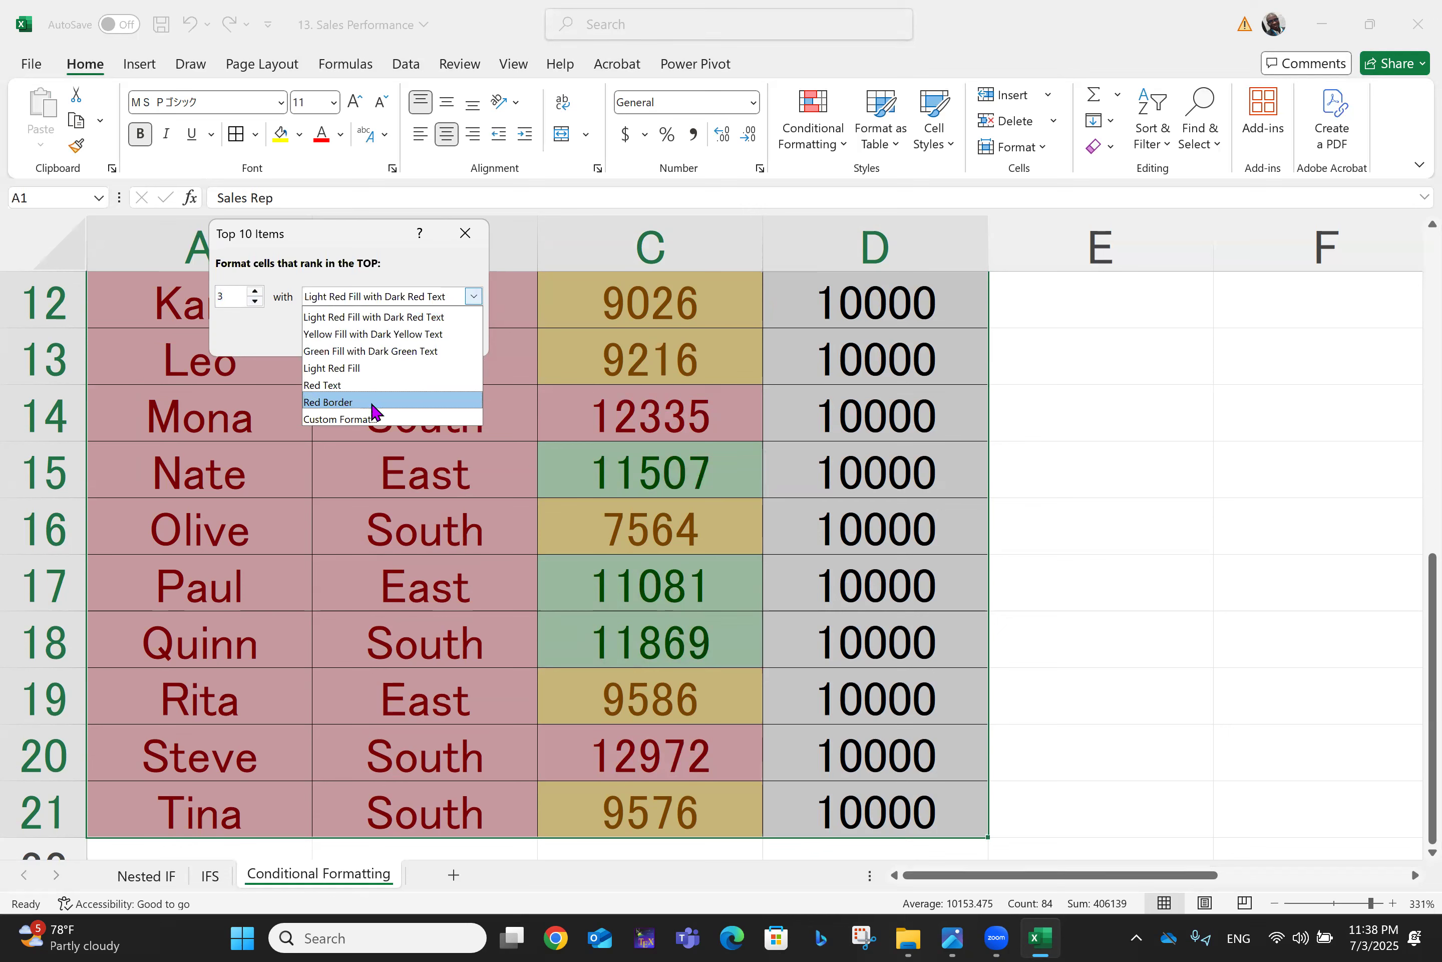
{"action": "left_click", "coordinate": [348, 402]}
{"action": "left_click", "coordinate": [371, 336]}
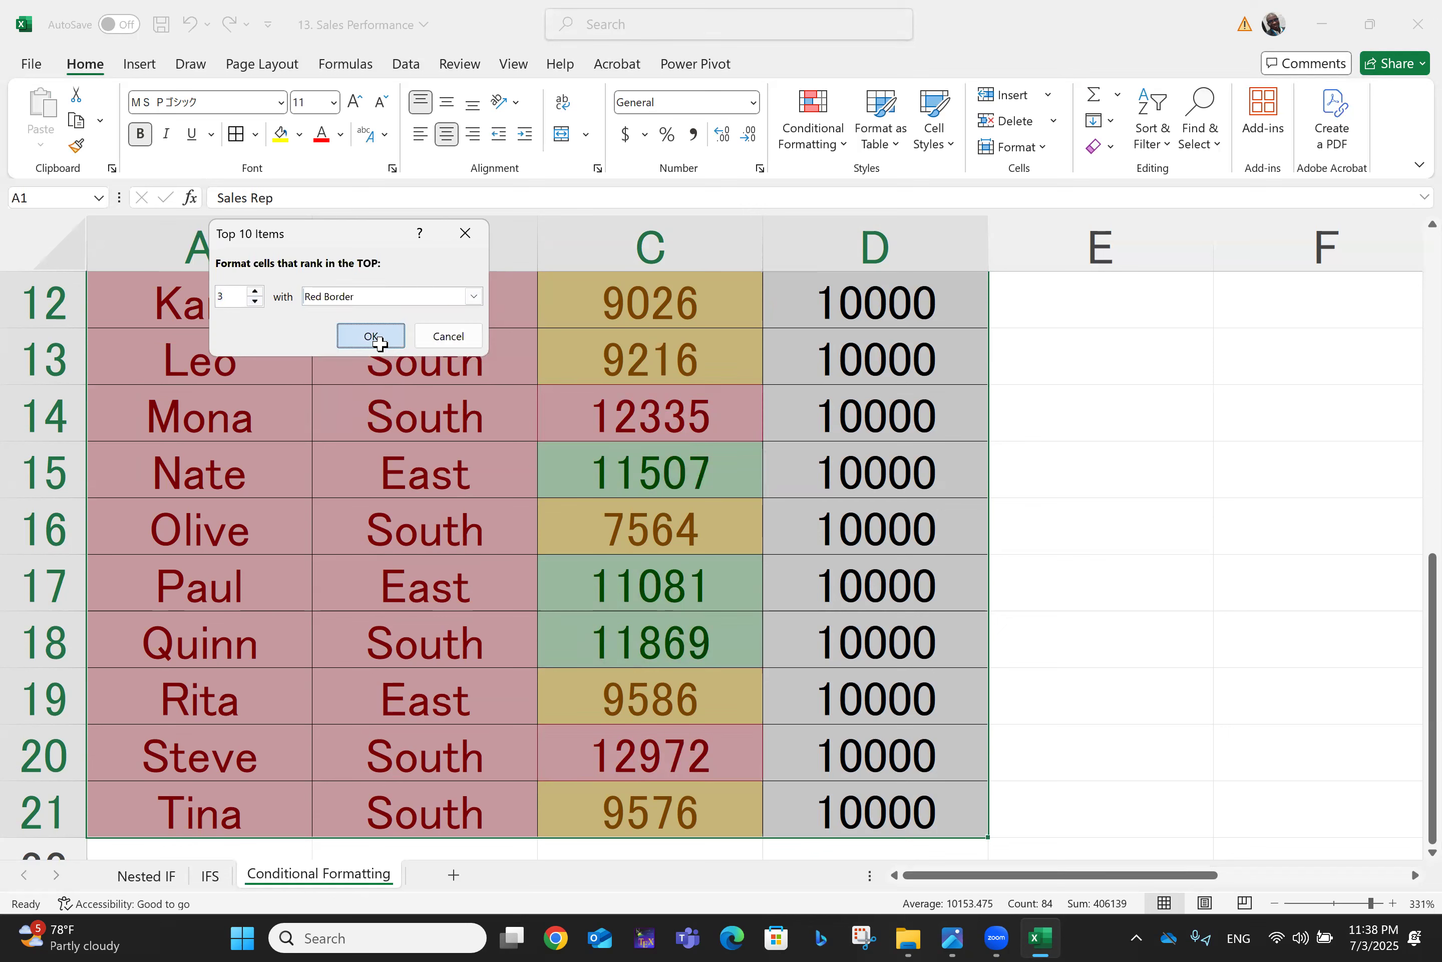
- Deselect the table and check the Sales column for red borders down past row 21 and again in the upper rows
{"action": "left_click_drag", "start_coordinate": [831, 460], "coordinate": [1001, 538]}
{"action": "key", "text": "Down"}
{"action": "key", "text": "Down"}
{"action": "key", "text": "Down"}
{"action": "key", "text": "Down"}
{"action": "key", "text": "Down"}
{"action": "key", "text": "Down"}
{"action": "key", "text": "Down"}
{"action": "key", "text": "Down"}
{"action": "key", "text": "Down"}
{"action": "key", "text": "Down"}
{"action": "key", "text": "Down"}
{"action": "key", "text": "Down"}
{"action": "key", "text": "Down"}
{"action": "key", "text": "Down"}
{"action": "key", "text": "Down"}
{"action": "key", "text": "Down"}
{"action": "key", "text": "Down"}
{"action": "key", "text": "Down"}
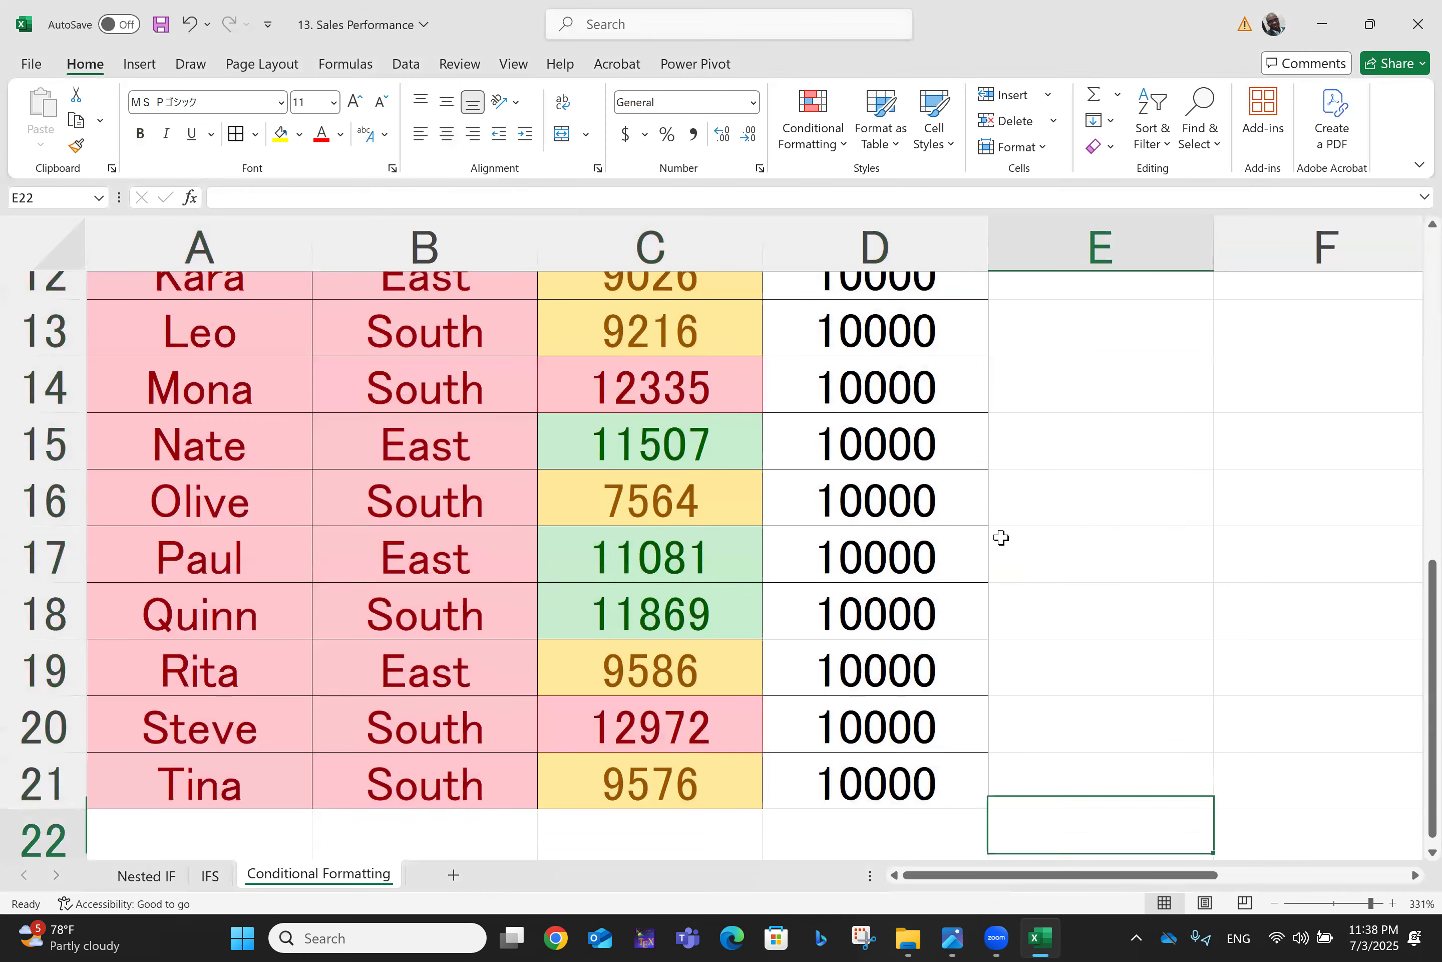
{"action": "key", "text": "Up"}
{"action": "key", "text": "Up"}
{"action": "key", "text": "Up"}
{"action": "key", "text": "Up"}
{"action": "key", "text": "Up"}
{"action": "key", "text": "Up"}
{"action": "key", "text": "Up"}
{"action": "key", "text": "Up"}
{"action": "key", "text": "Up"}
{"action": "key", "text": "Up"}
{"action": "key", "text": "Up"}
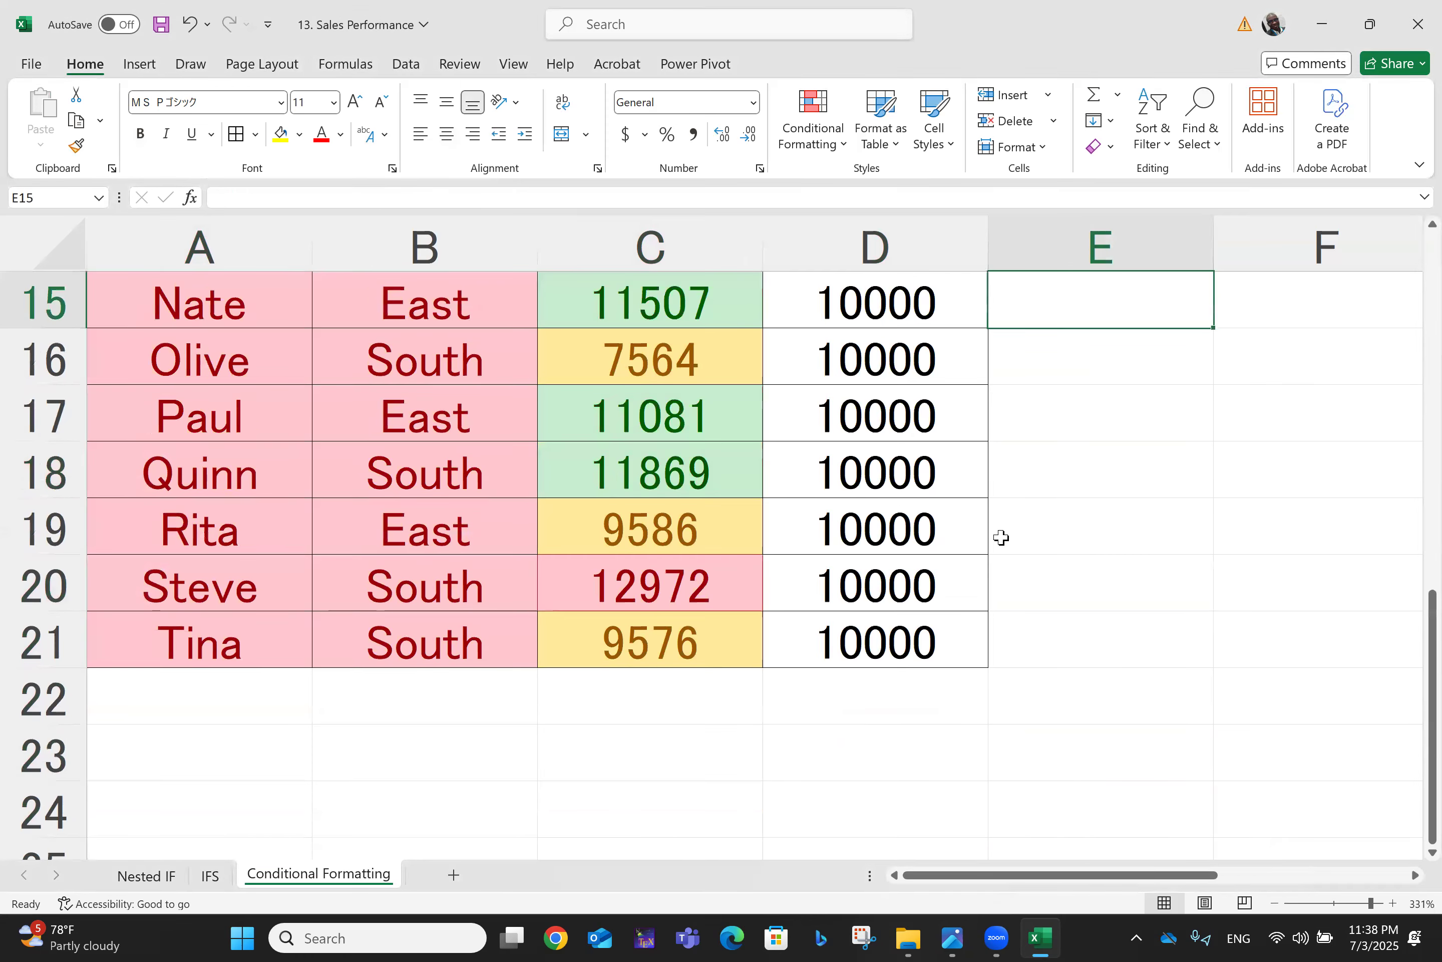
{"action": "key", "text": "Up"}
{"action": "key", "text": "Up"}
{"action": "key", "text": "Up"}
{"action": "key", "text": "Up"}
{"action": "key", "text": "Up"}
{"action": "key", "text": "Up"}
{"action": "key", "text": "Up"}
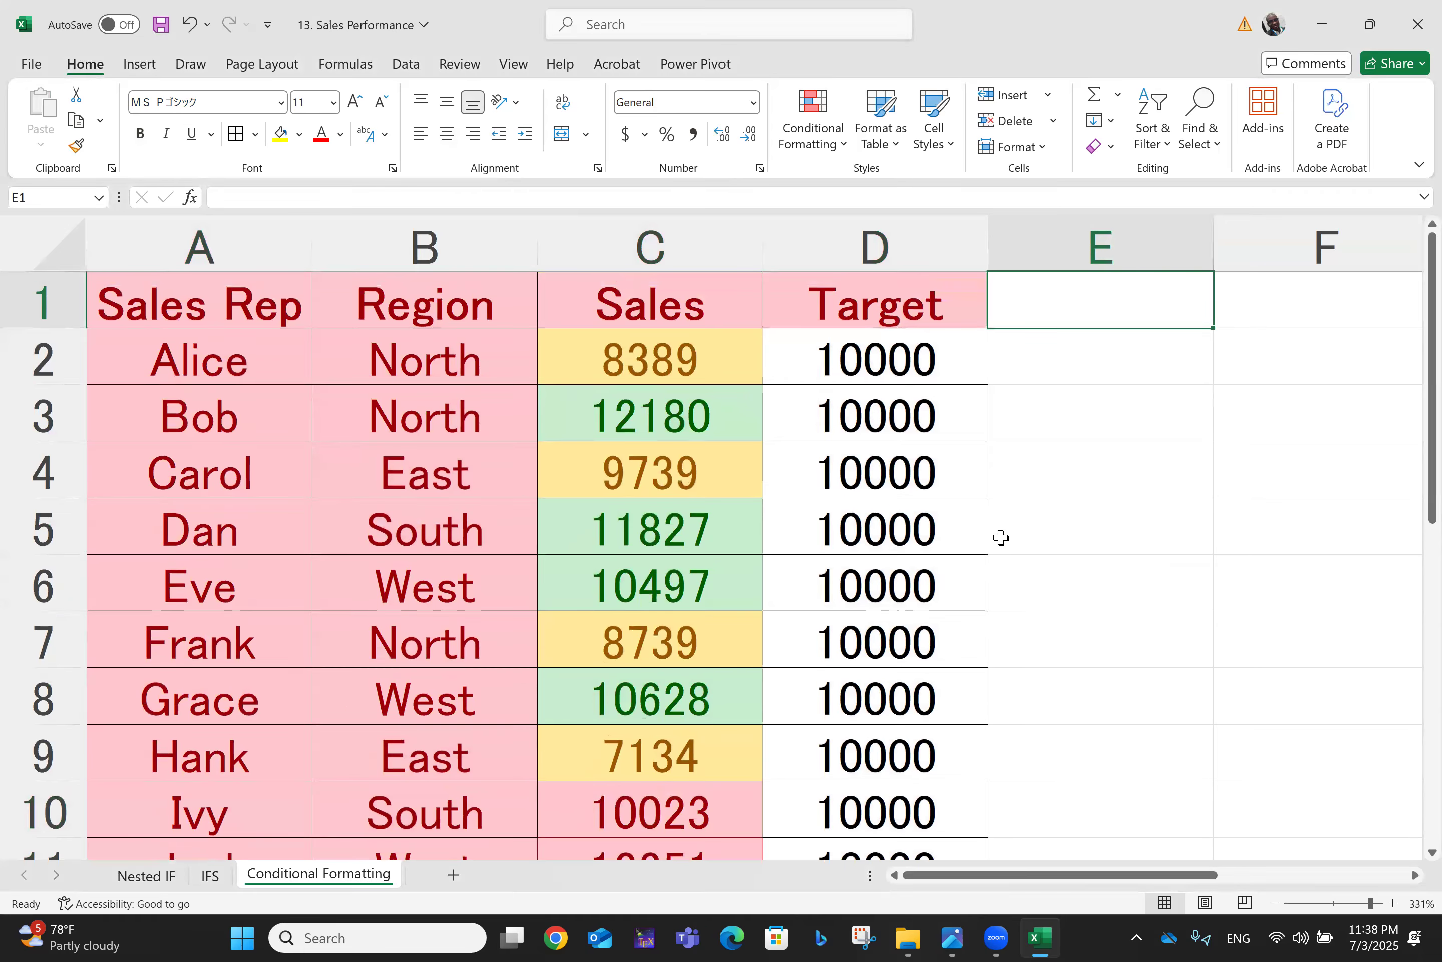
{"action": "key", "text": "Down"}
{"action": "key", "text": "Down"}
{"action": "key", "text": "Down"}
{"action": "key", "text": "Down"}
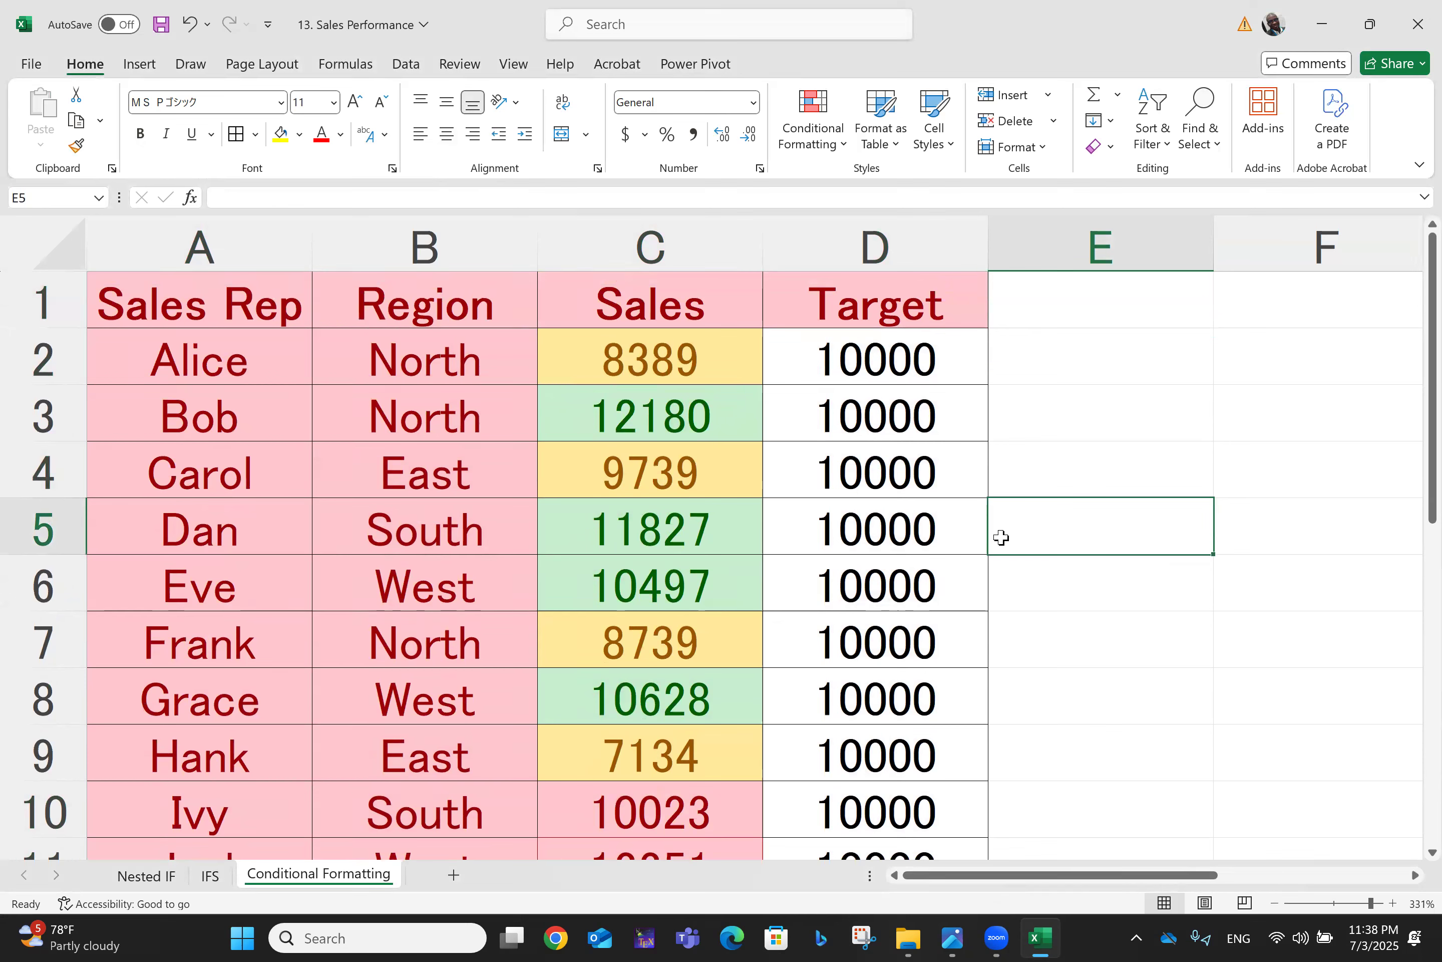
- Select the whole table A1:D21 and start a new conditional formatting rule
{"action": "key", "text": "ctrl+Home"}
{"action": "key", "text": "ctrl+shift+End"}
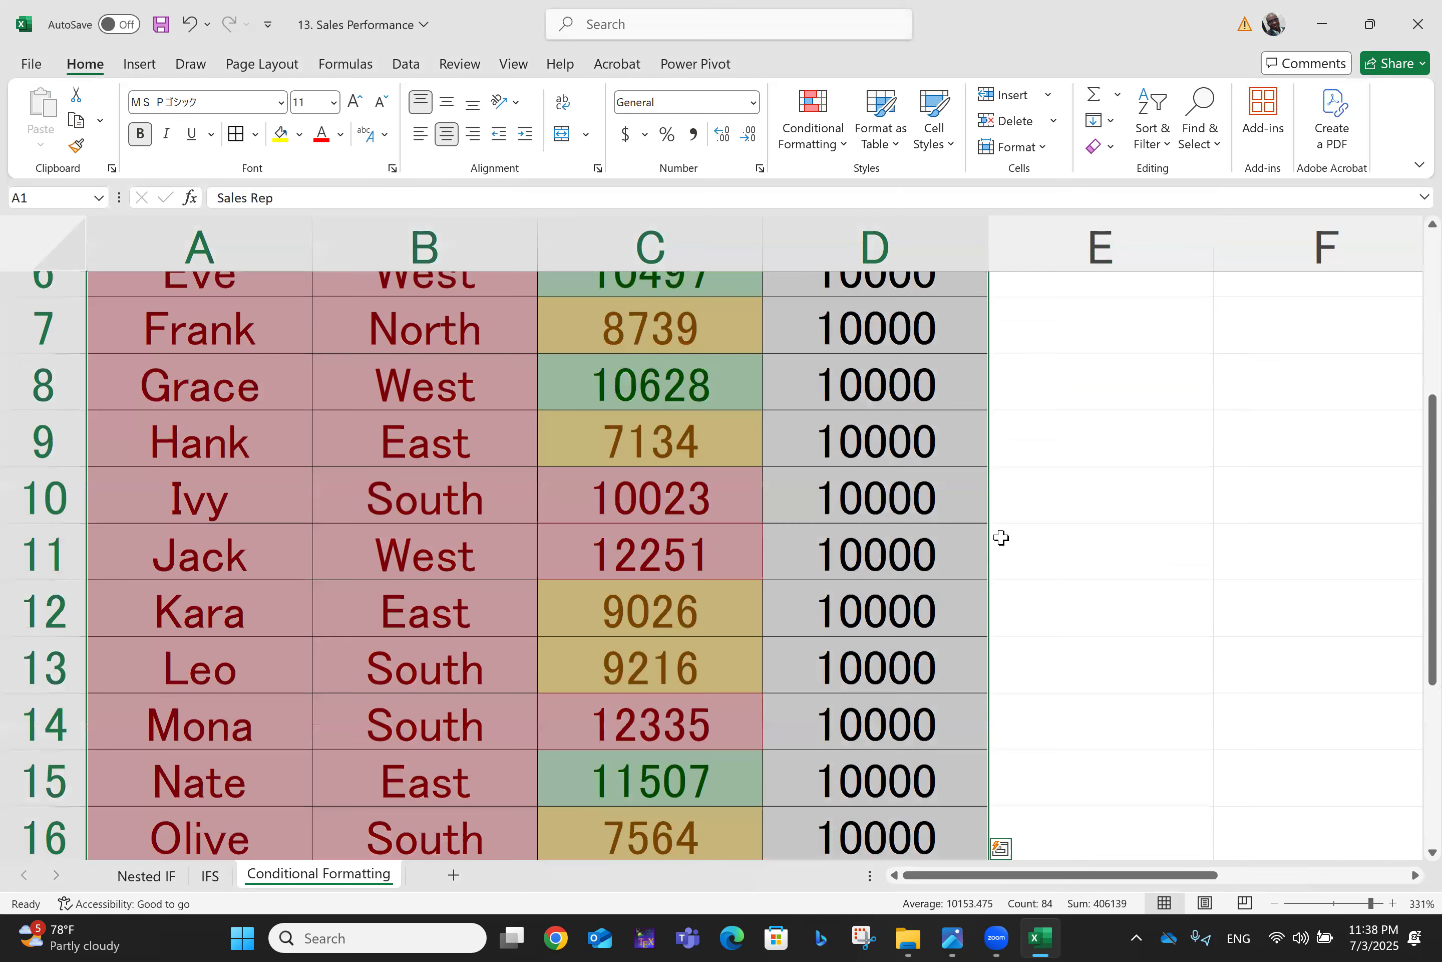
{"action": "scroll", "coordinate": [1001, 538], "scroll_direction": "down", "scroll_amount": 2}
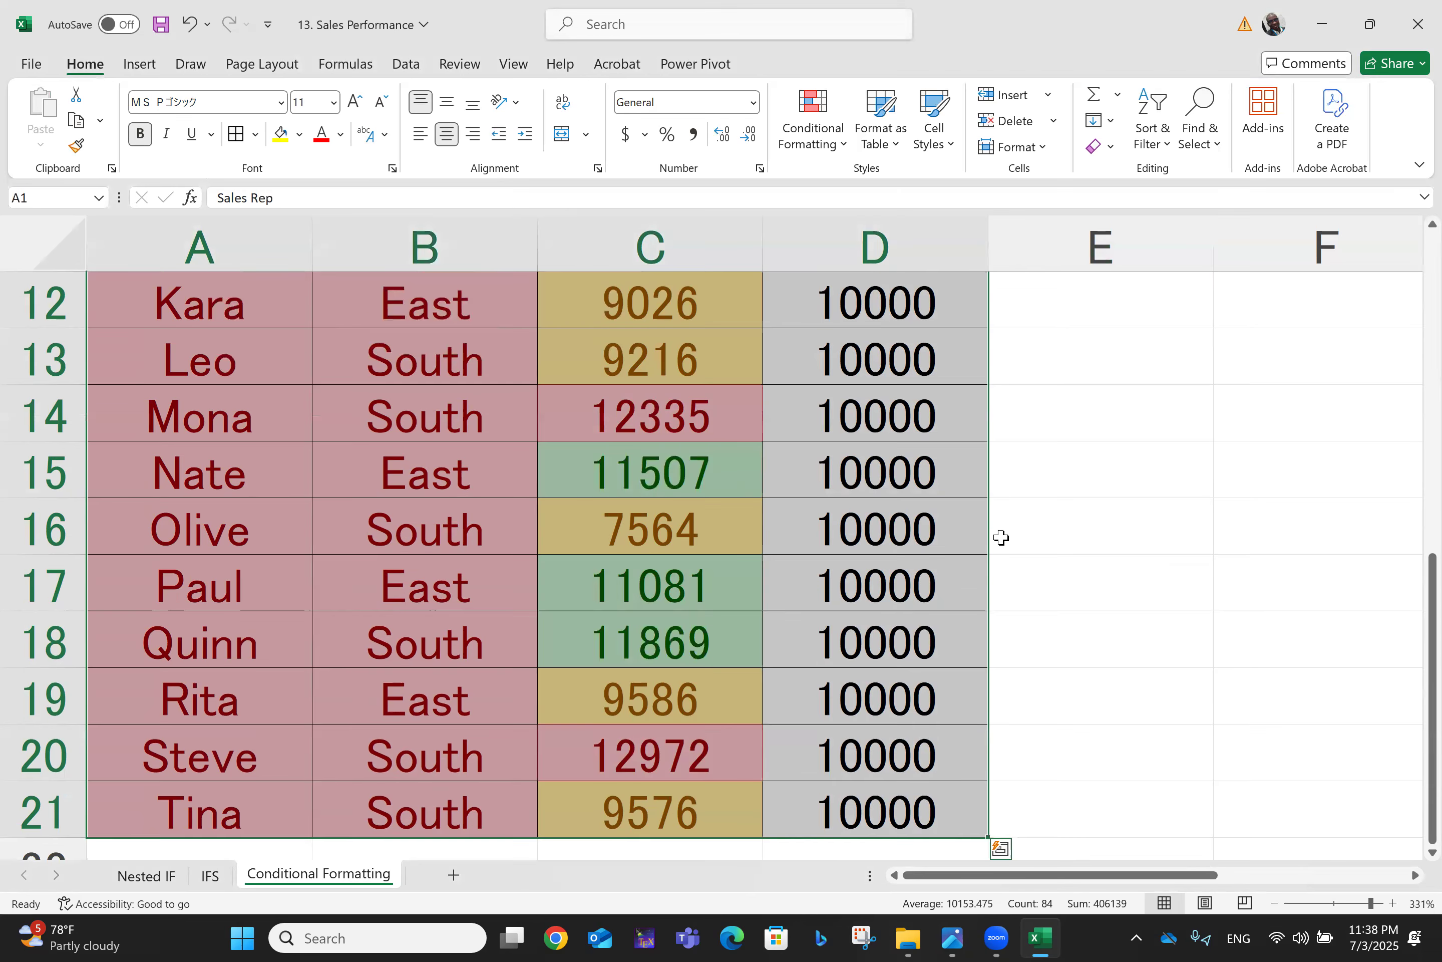
{"action": "left_click", "coordinate": [815, 135]}
{"action": "mouse_move", "coordinate": [875, 427]}
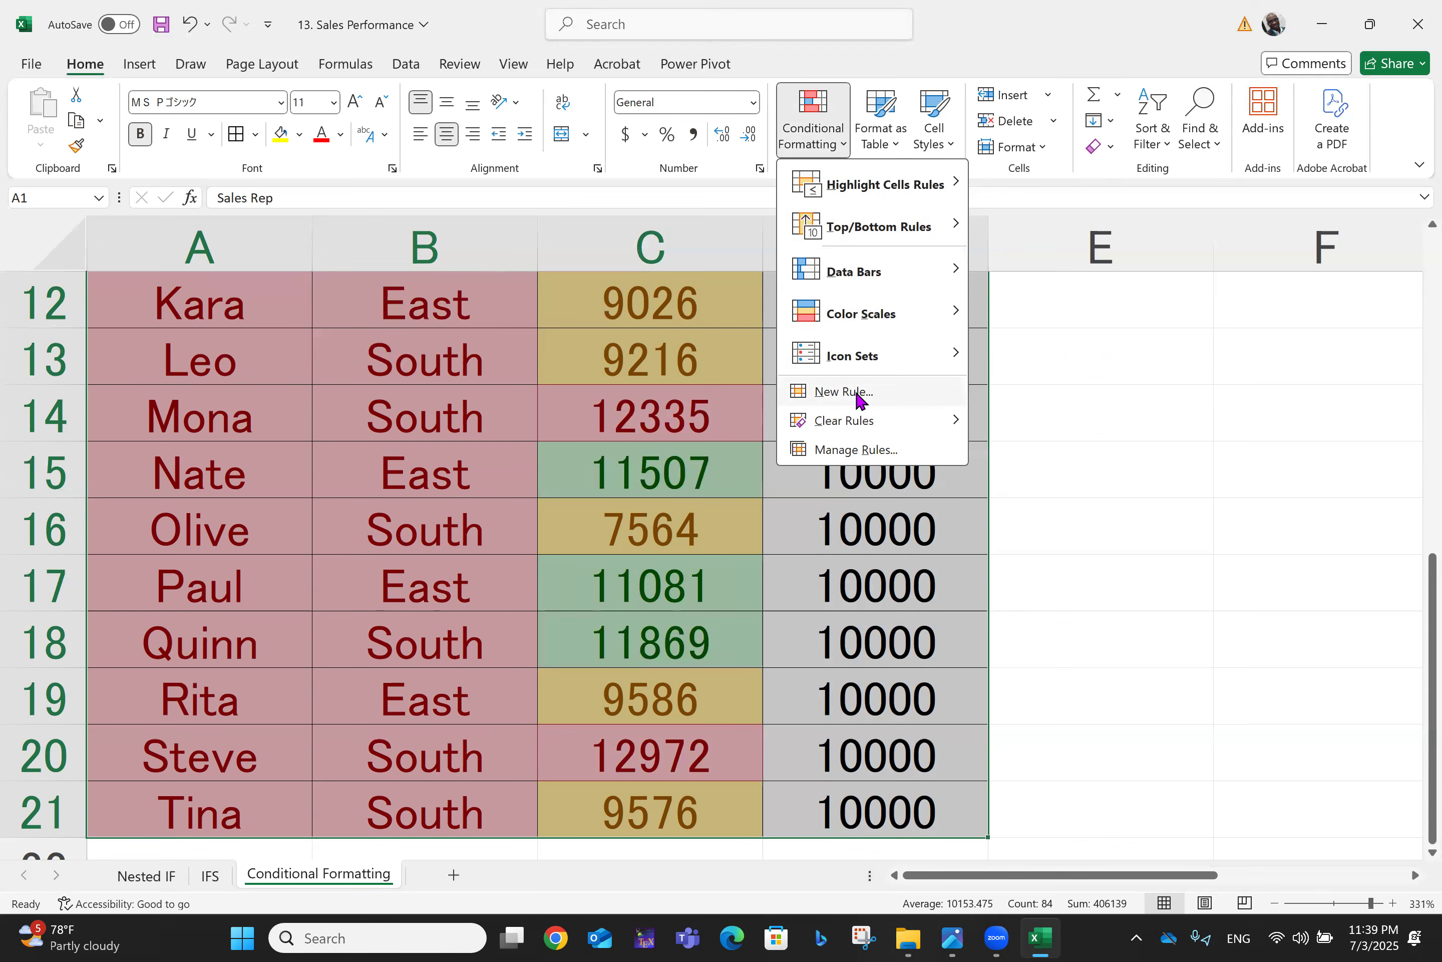
{"action": "left_click", "coordinate": [859, 392]}
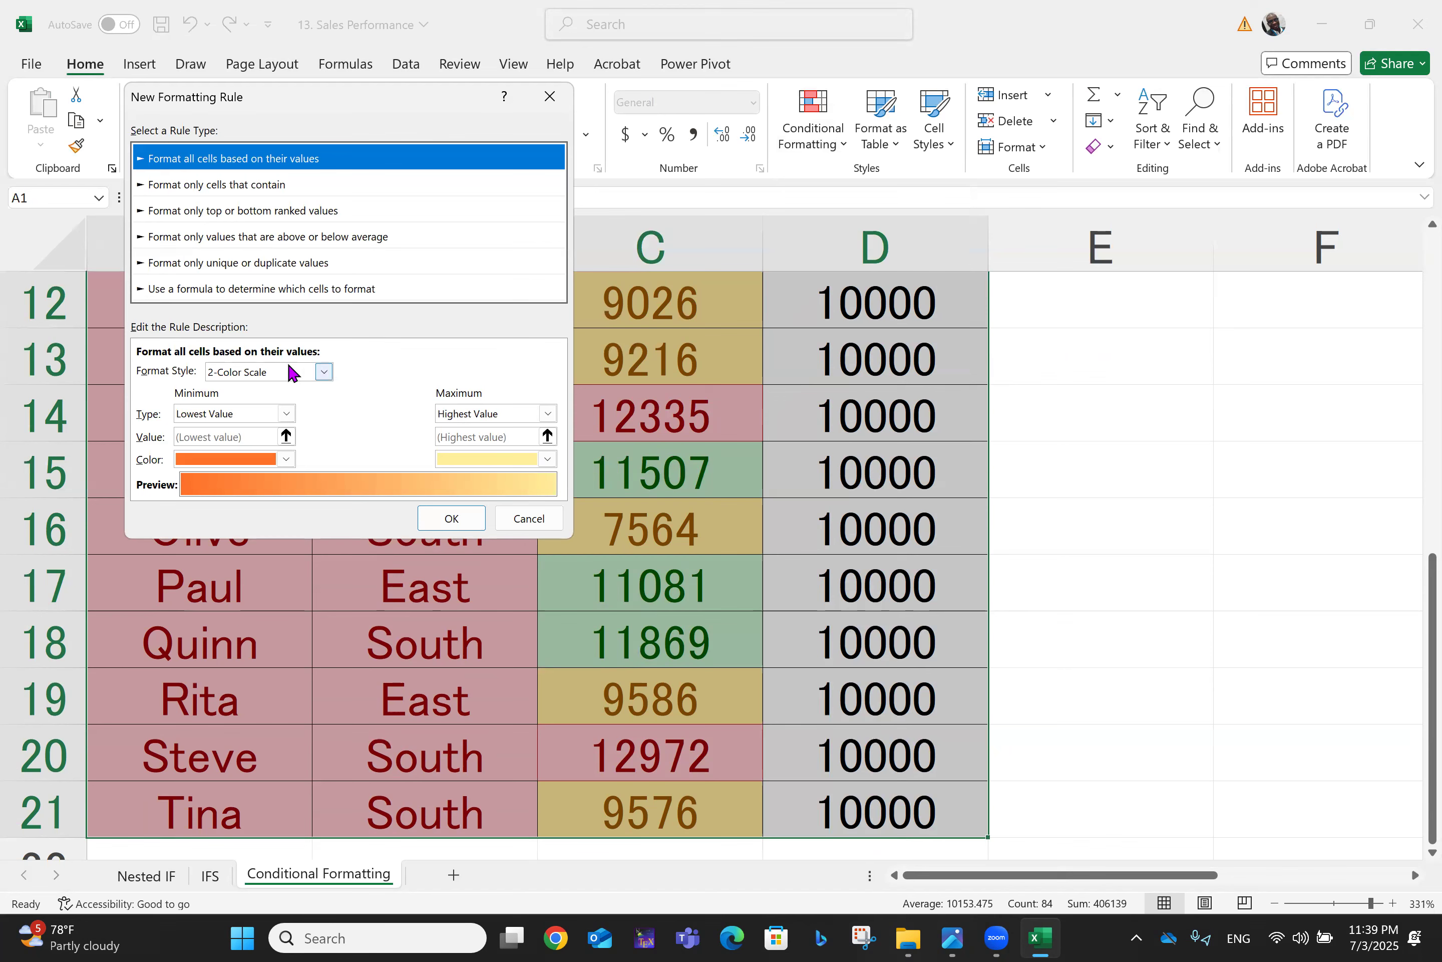
- Examine the format styles, minimum value types and minimum colours available for the 2-Color Scale rule
{"action": "left_click", "coordinate": [323, 372]}
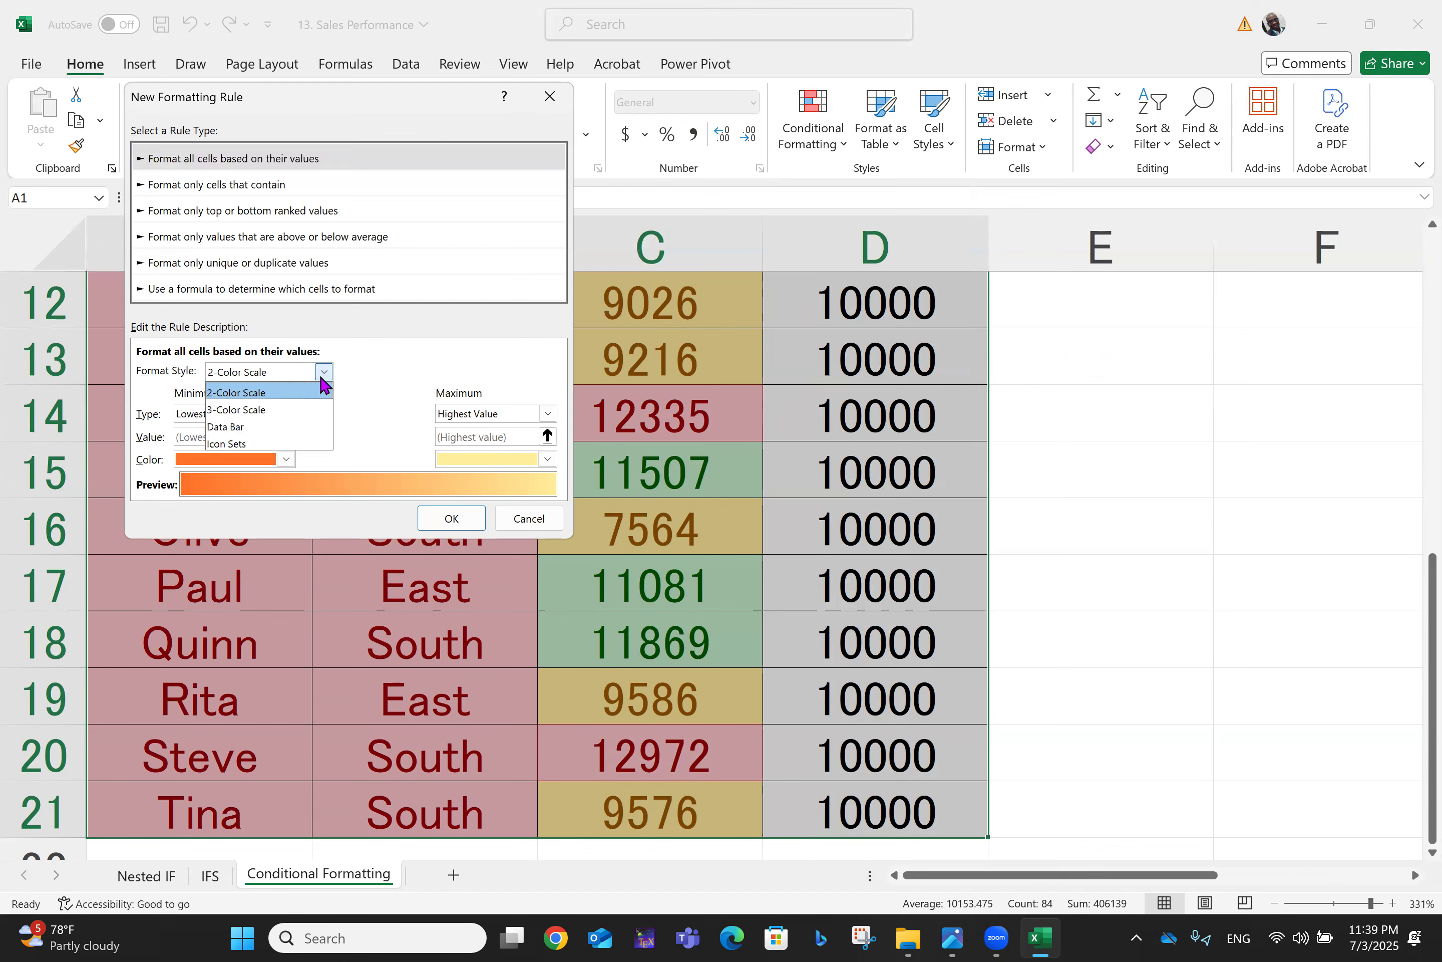
{"action": "left_click", "coordinate": [433, 342]}
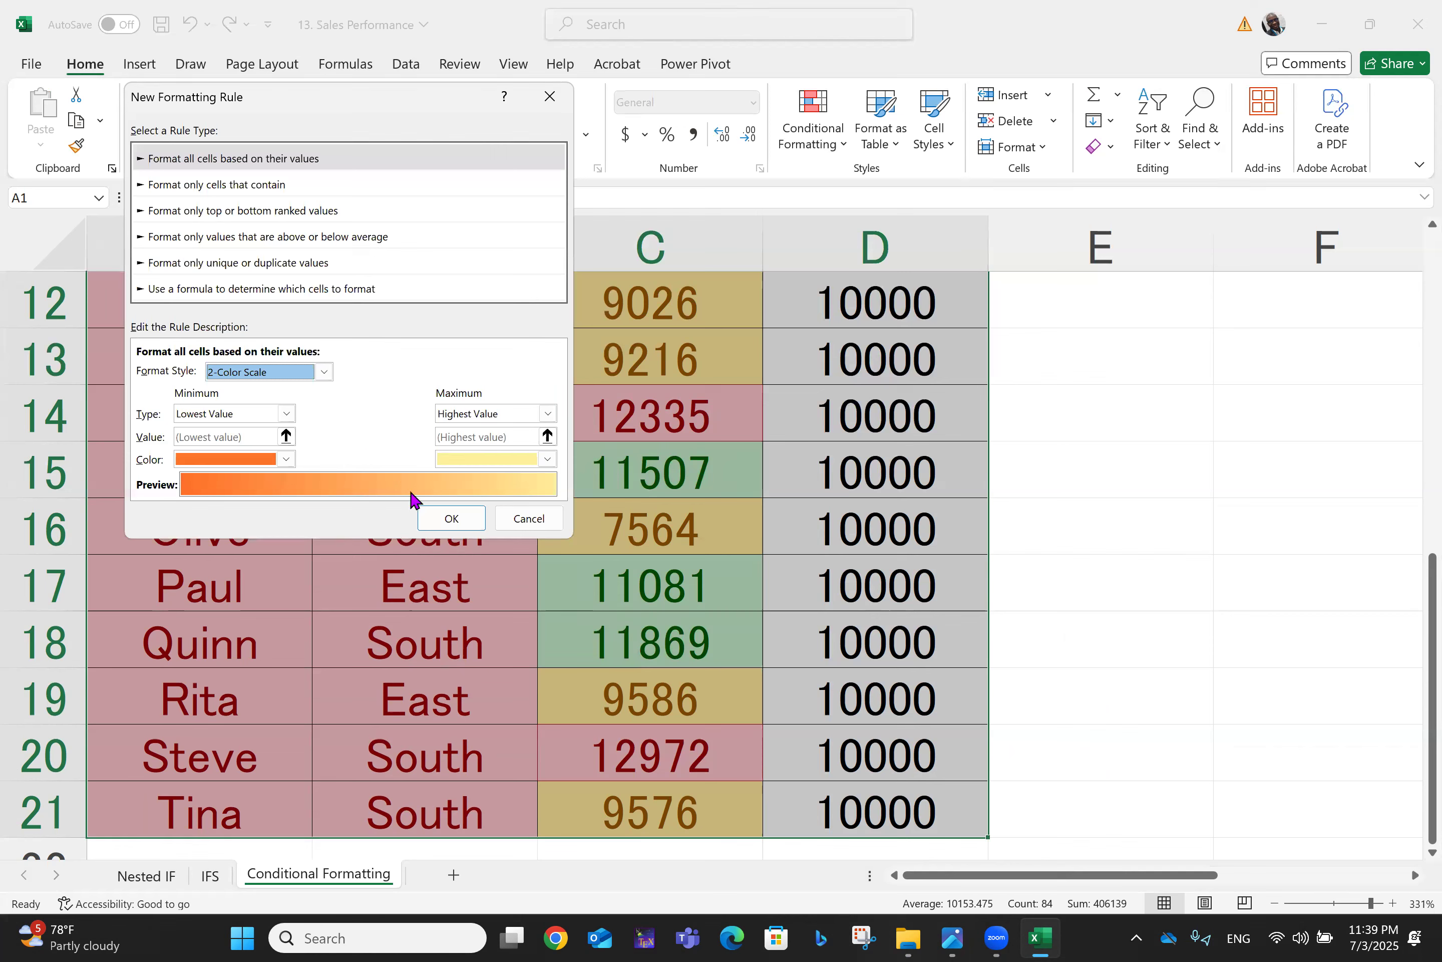
{"action": "left_click", "coordinate": [286, 413]}
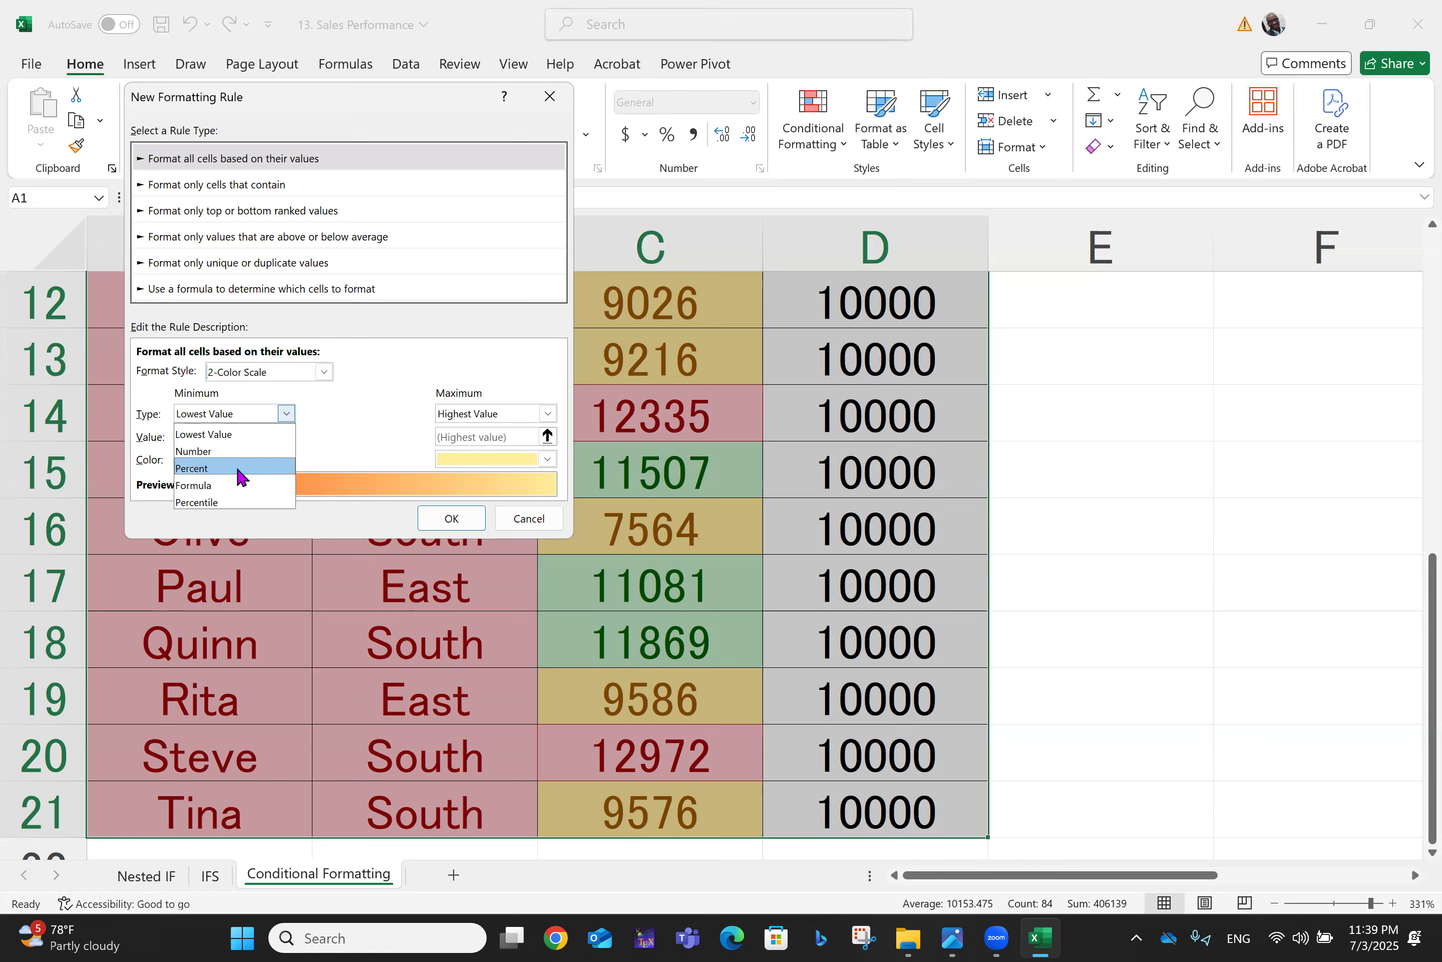
{"action": "left_click", "coordinate": [251, 434]}
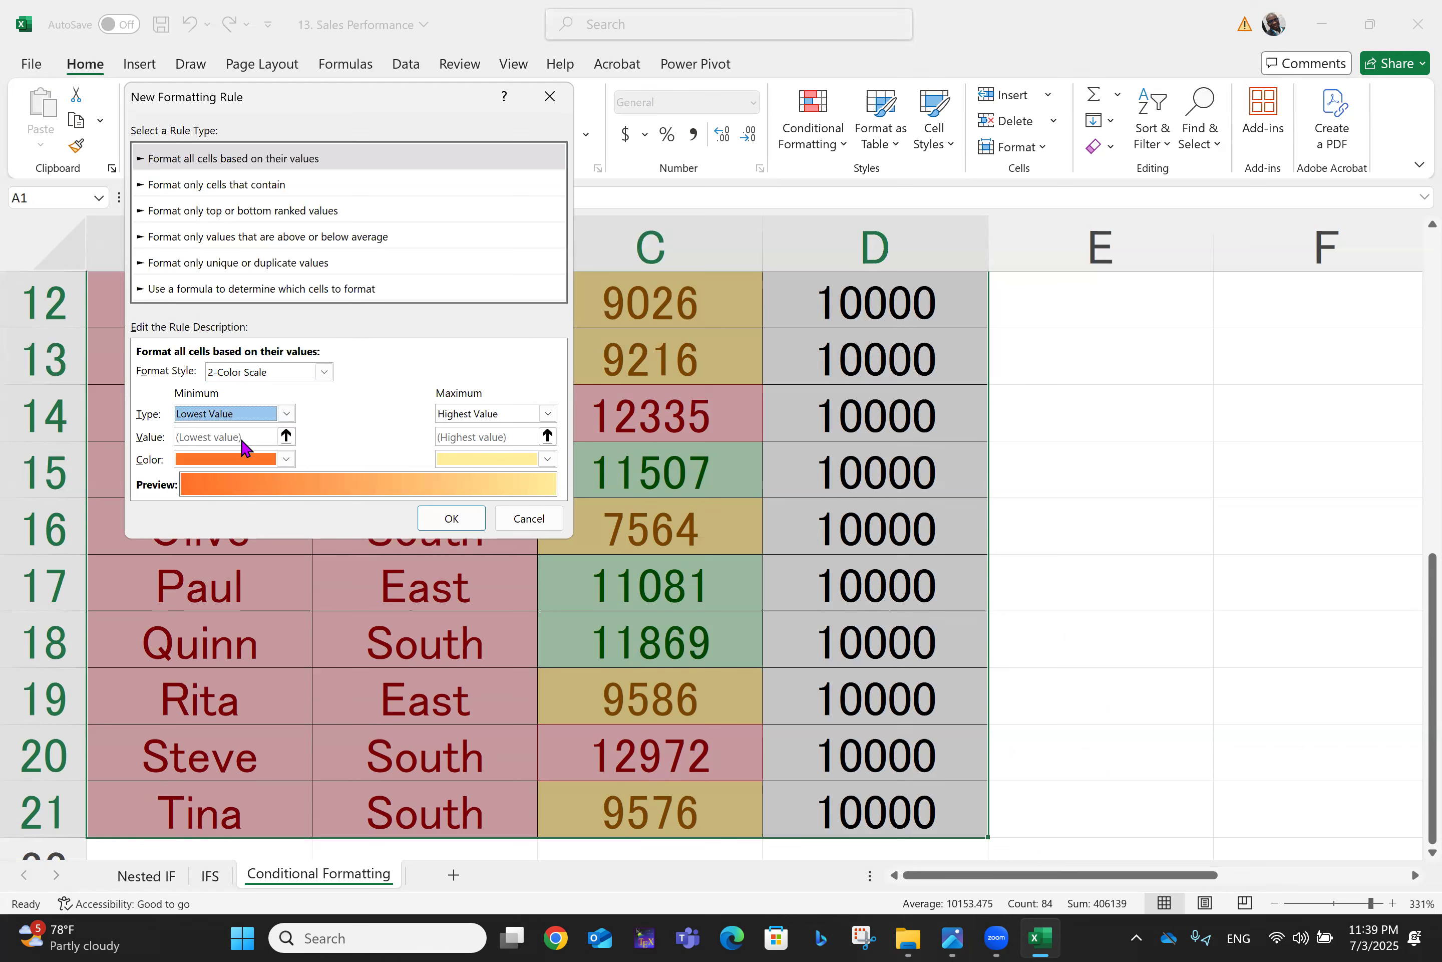
{"action": "left_click", "coordinate": [285, 459]}
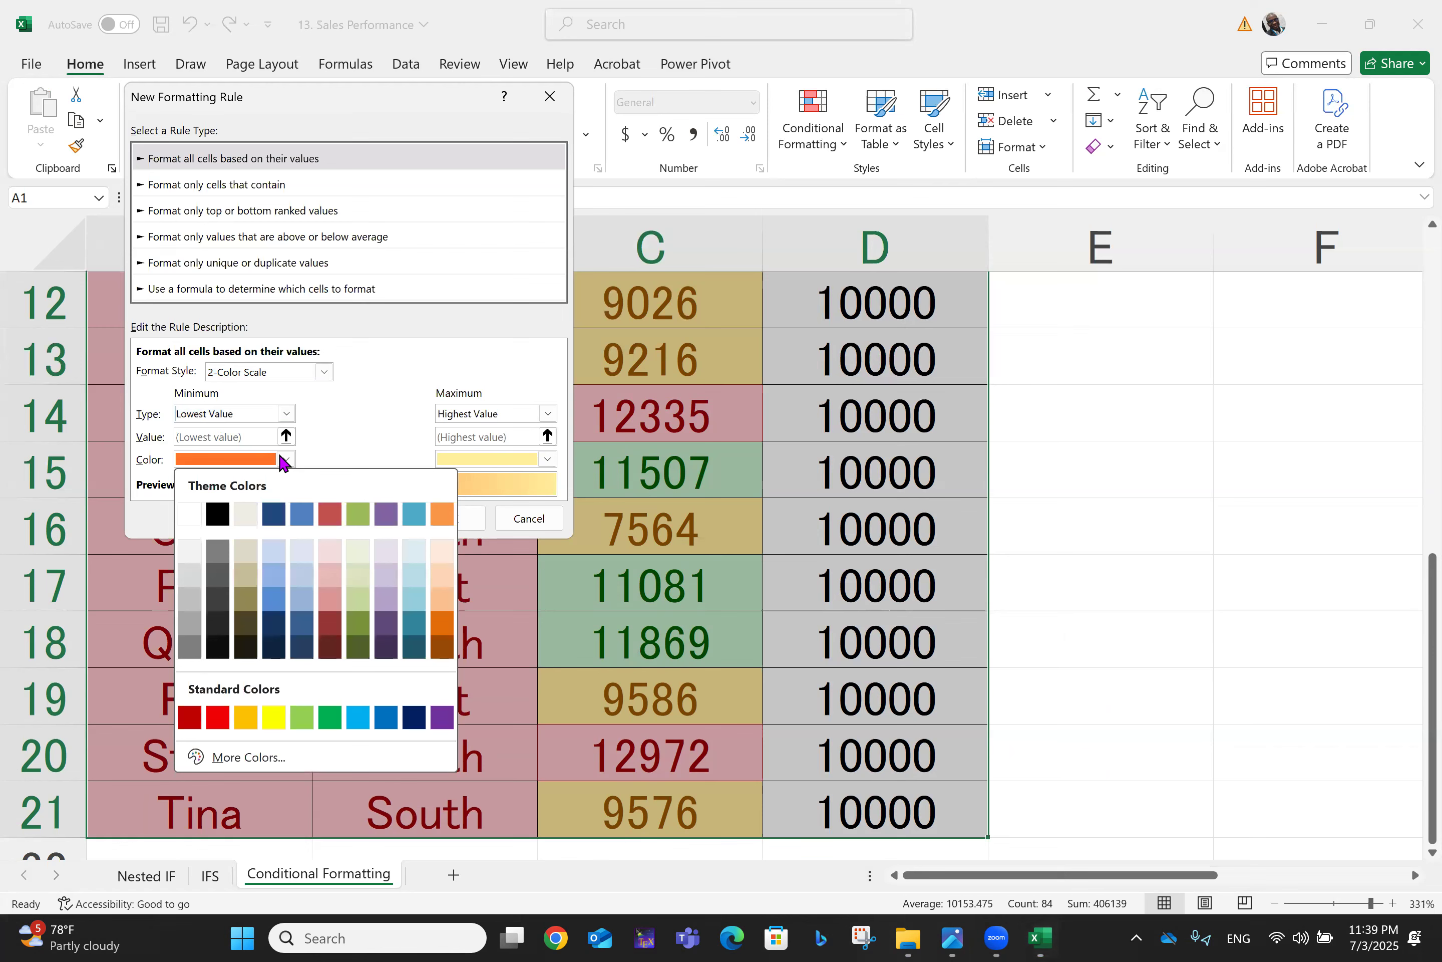
{"action": "left_click", "coordinate": [349, 418]}
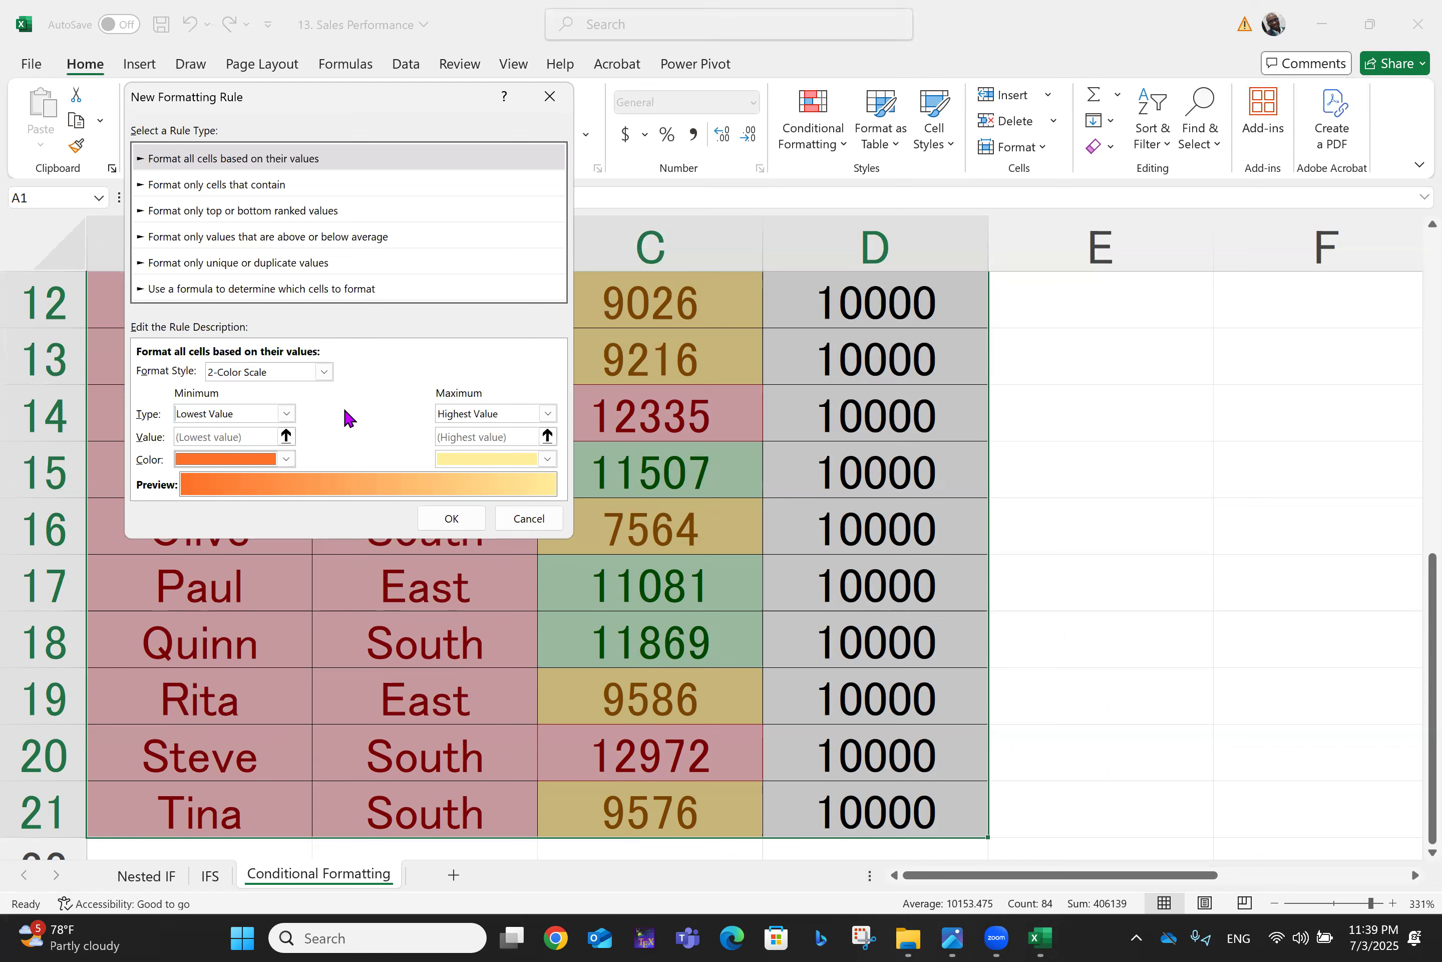
- Create a rule that uses a formula to determine which cells to format, with the formula =c2<$d$2
{"action": "left_click", "coordinate": [316, 291]}
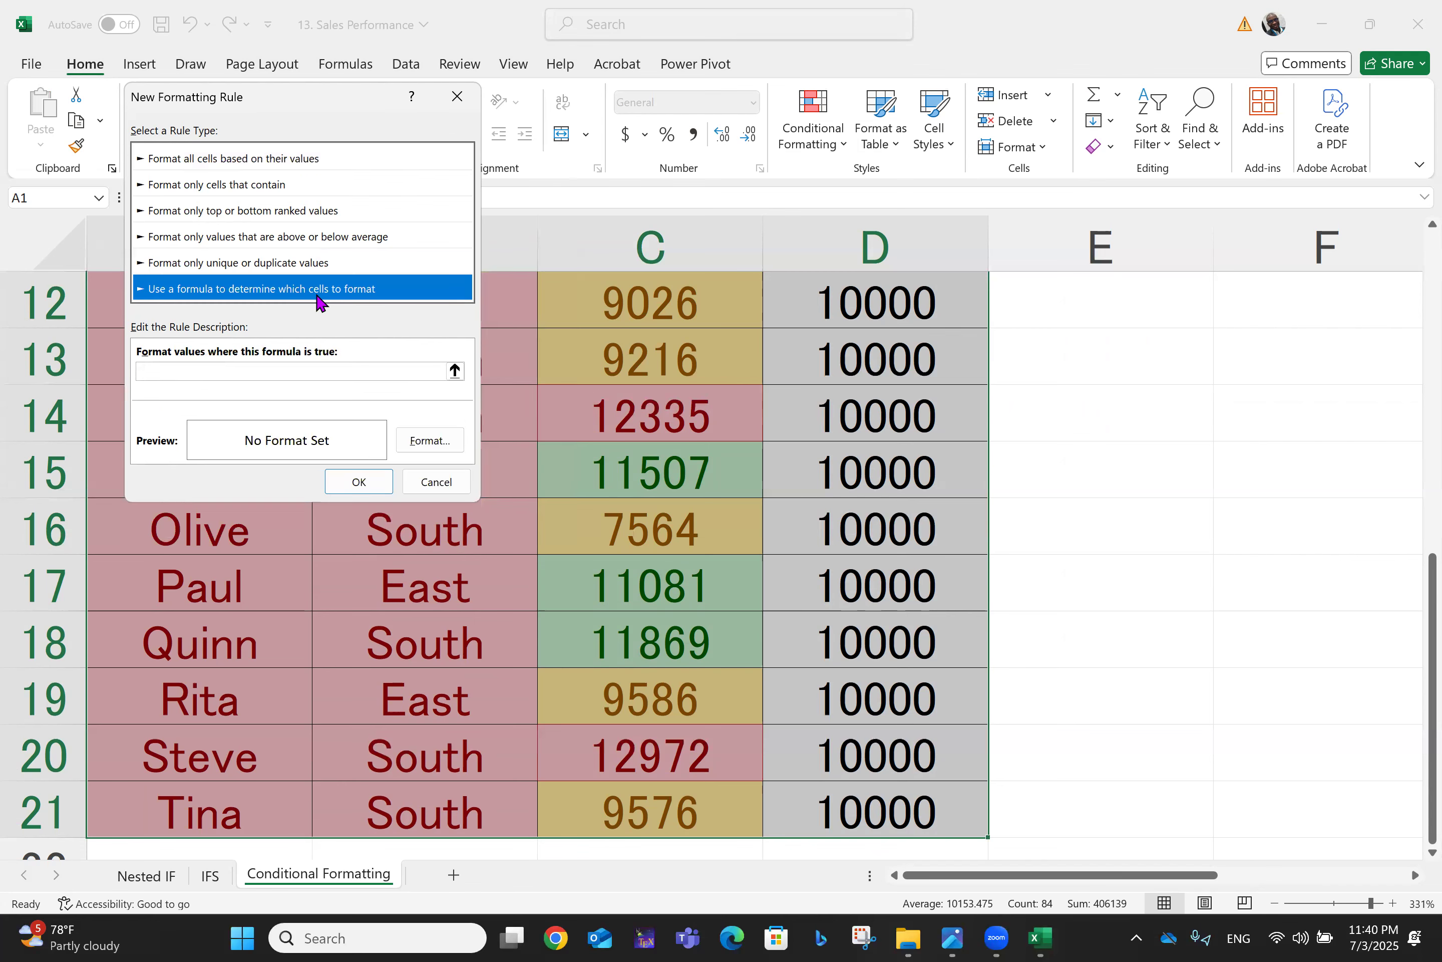
{"action": "left_click", "coordinate": [233, 371]}
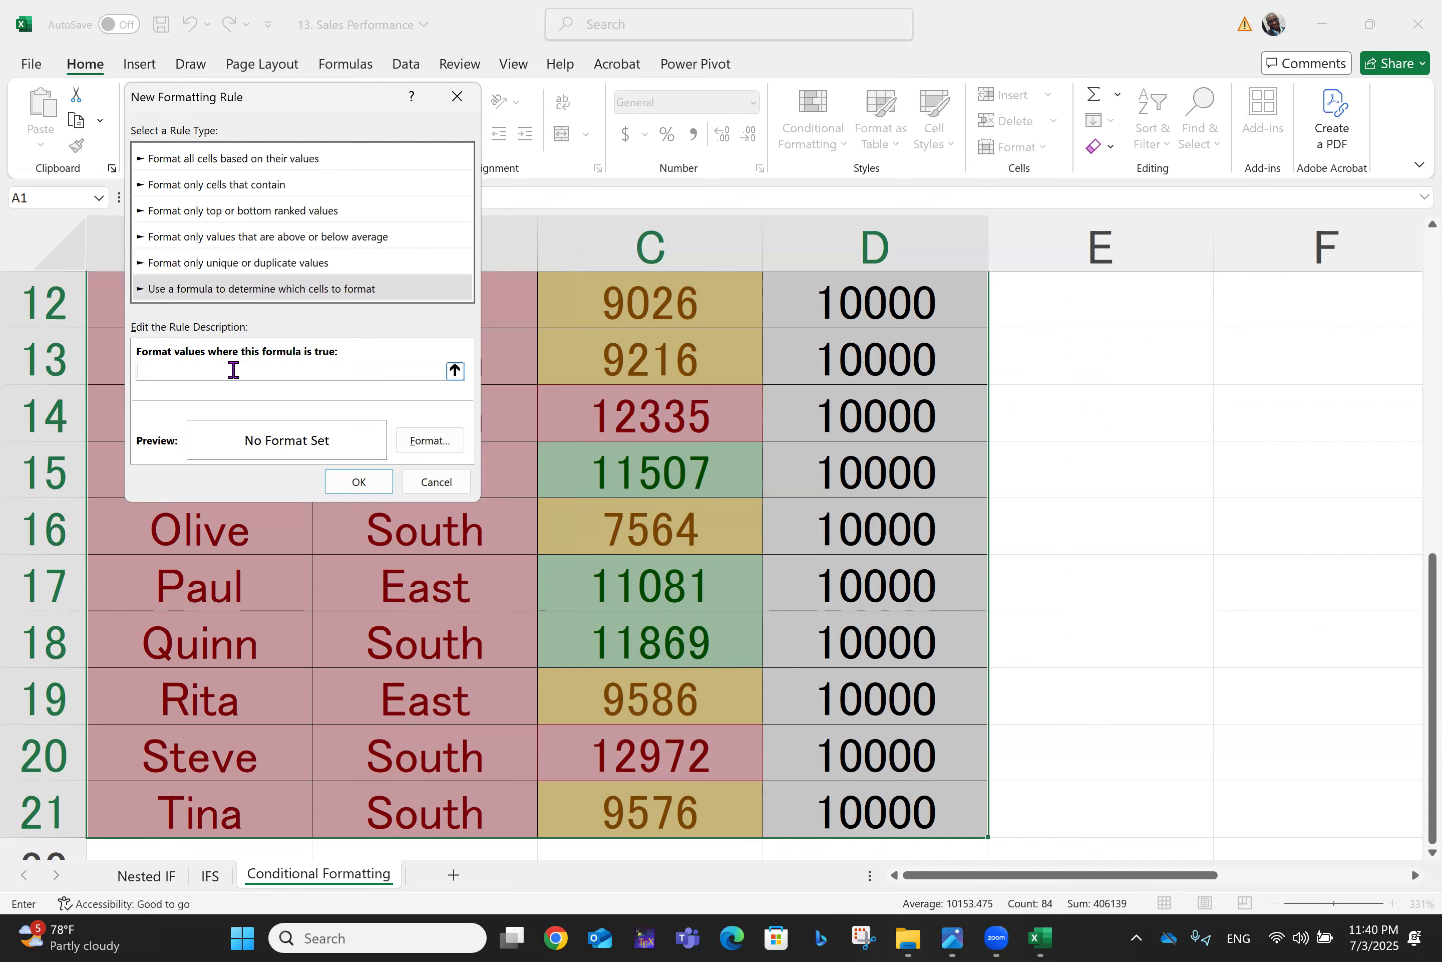
{"action": "type", "text": "="}
{"action": "type", "text": "c2<"}
{"action": "type", "text": "$d$2"}
{"action": "left_click", "coordinate": [351, 484]}
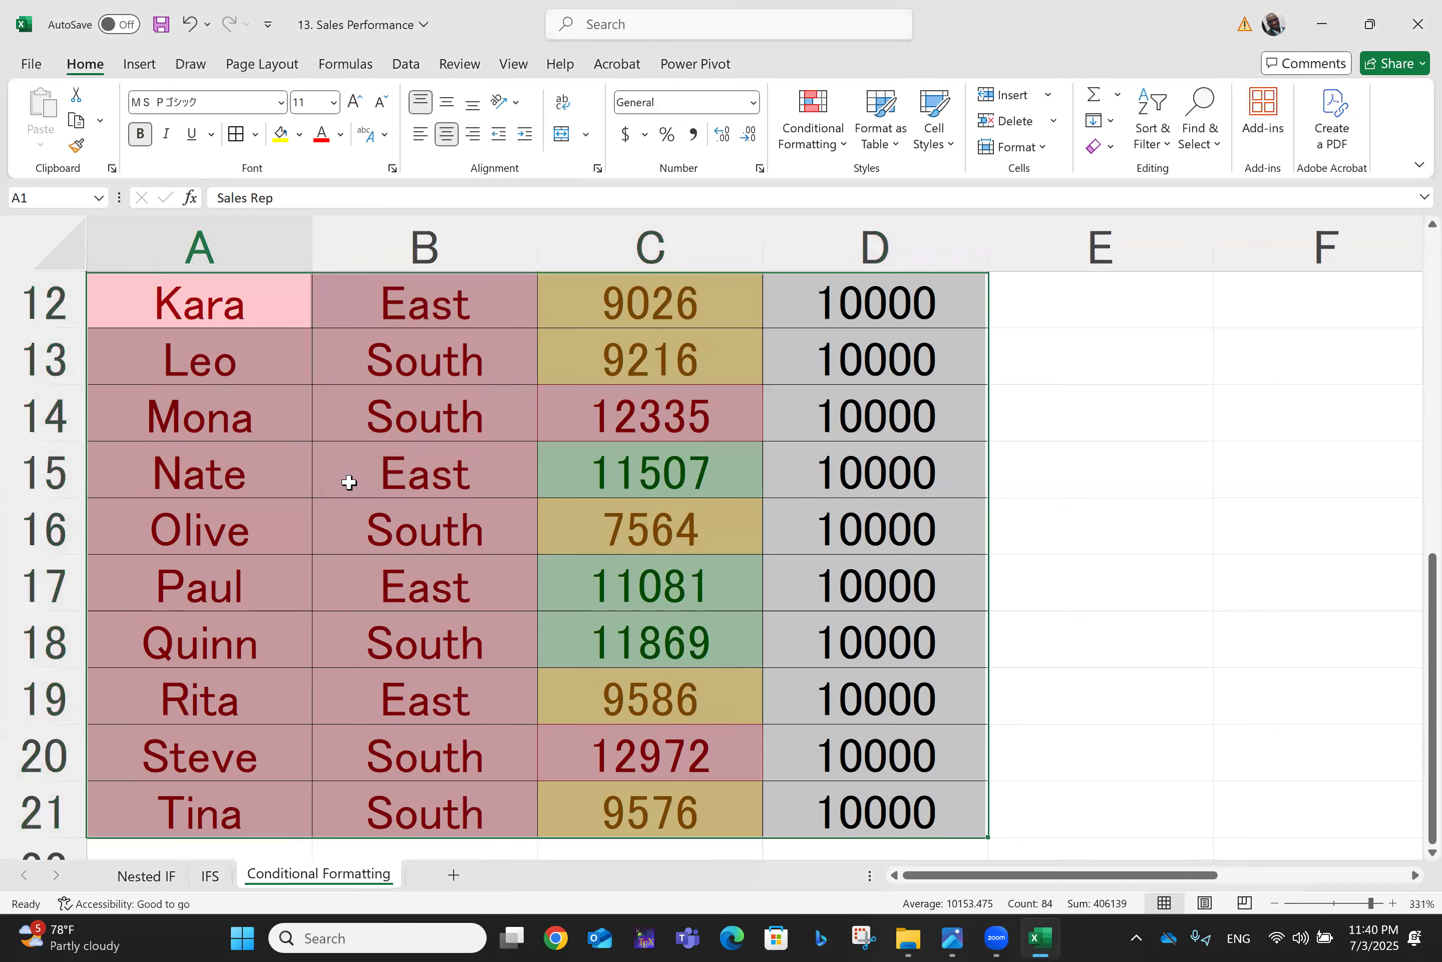
- Return to cell A1 and look over the conditional formatting colours in the table's rows against the Sales and Target columns
{"action": "key", "text": "ctrl+Home"}
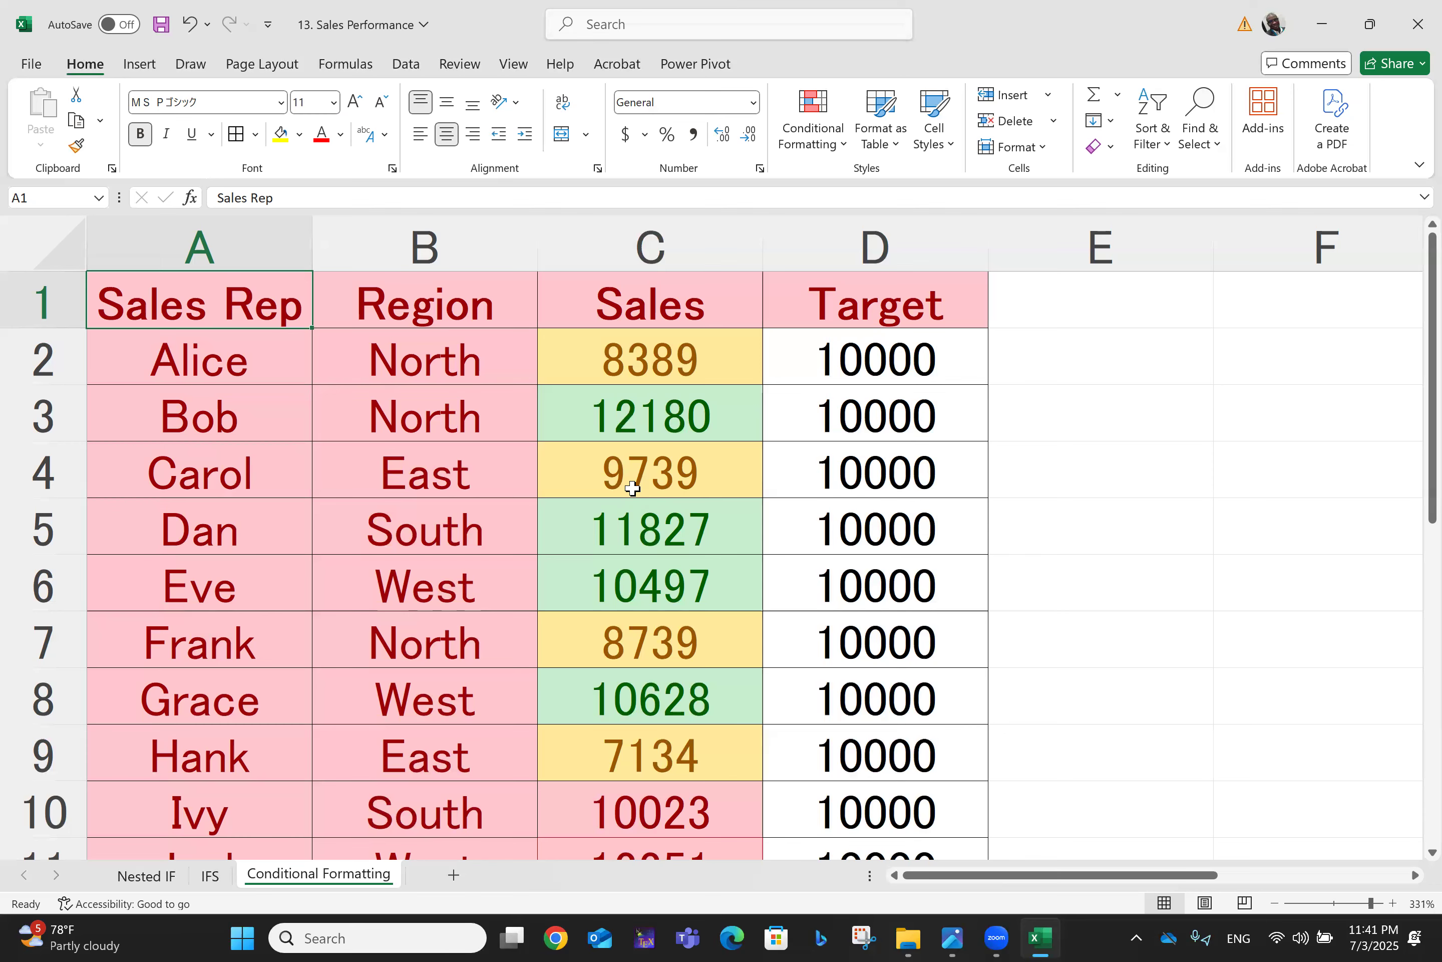
{"action": "scroll", "coordinate": [633, 488], "scroll_direction": "down", "scroll_amount": 5}
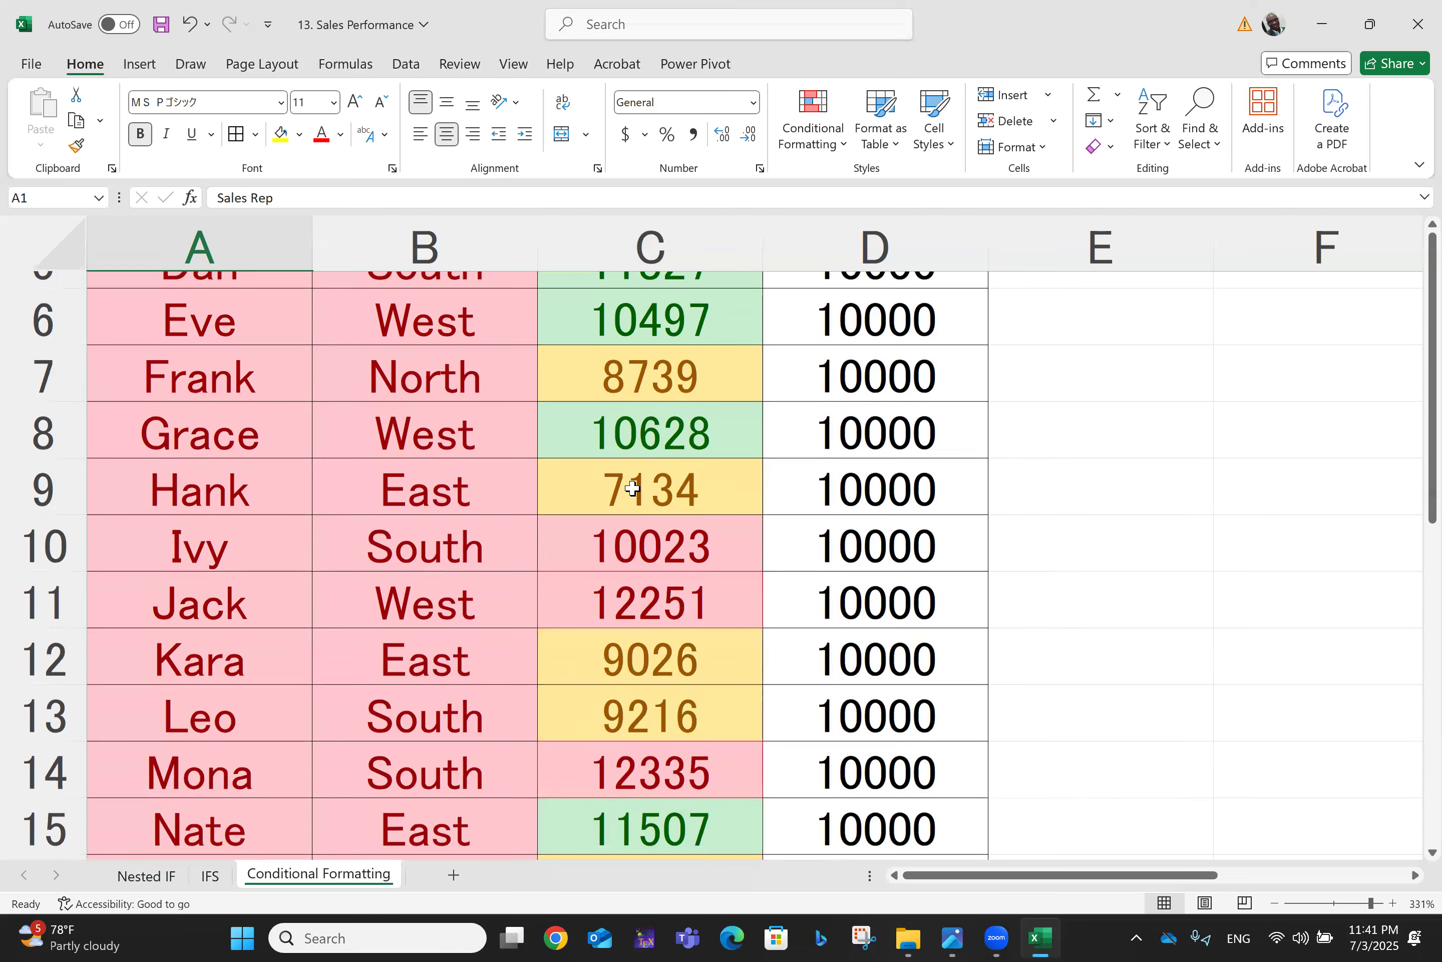
{"action": "scroll", "coordinate": [632, 489], "scroll_direction": "up", "scroll_amount": 3}
{"action": "scroll", "coordinate": [633, 488], "scroll_direction": "up", "scroll_amount": 3}
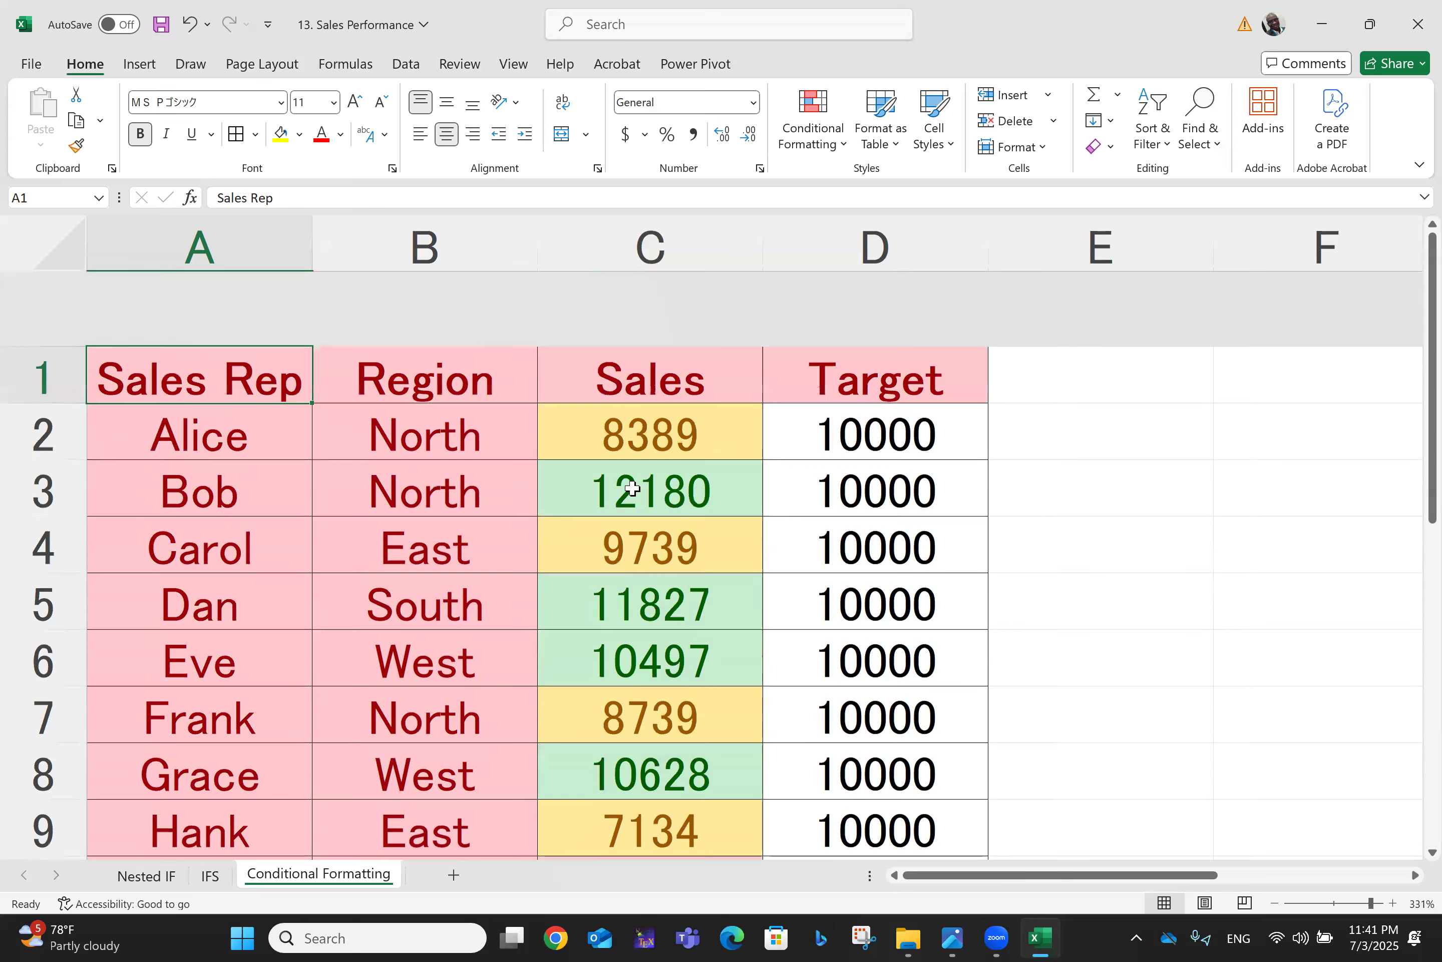